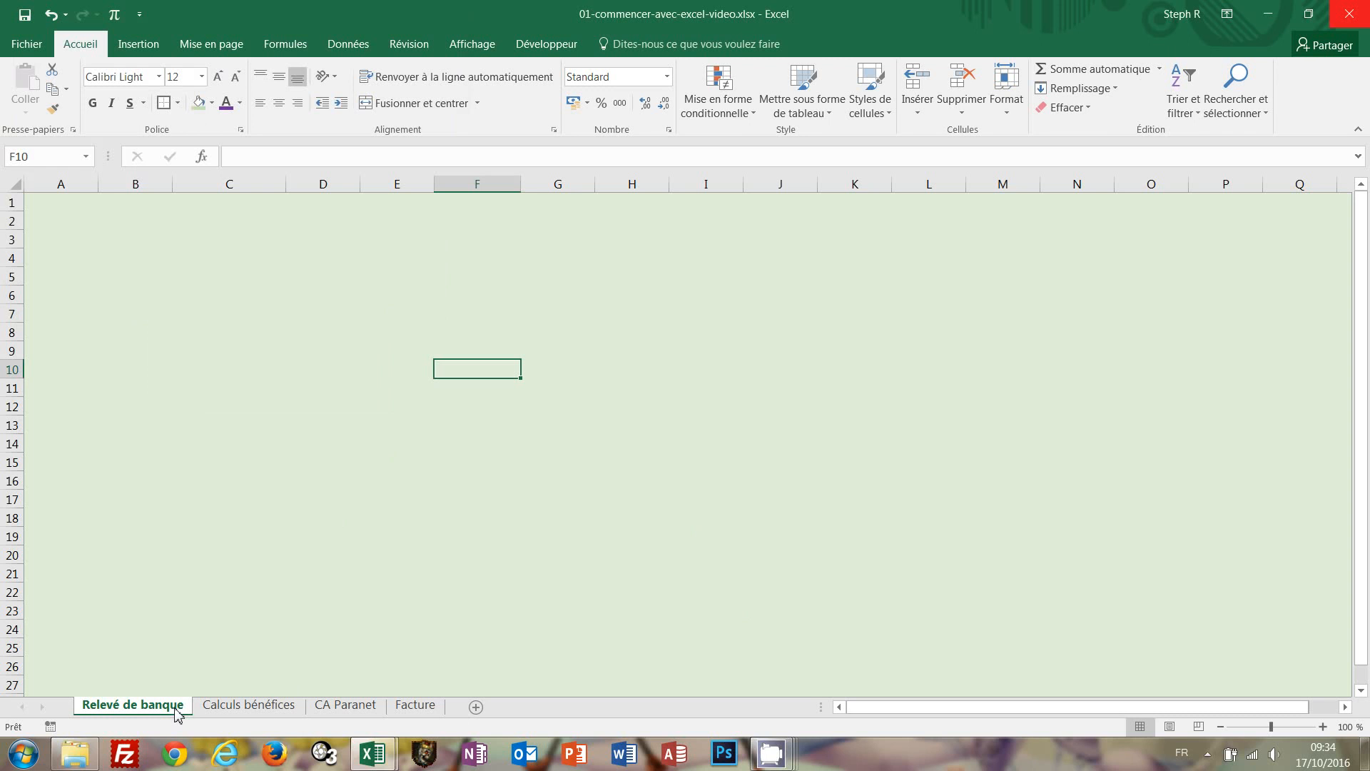
Step: Look through the Relevé de banque, Calculs bénéfices, CA Paranet and Facture sheets in the exercise workbook and the completed workbook
left_click(268, 709)
left_click(369, 712)
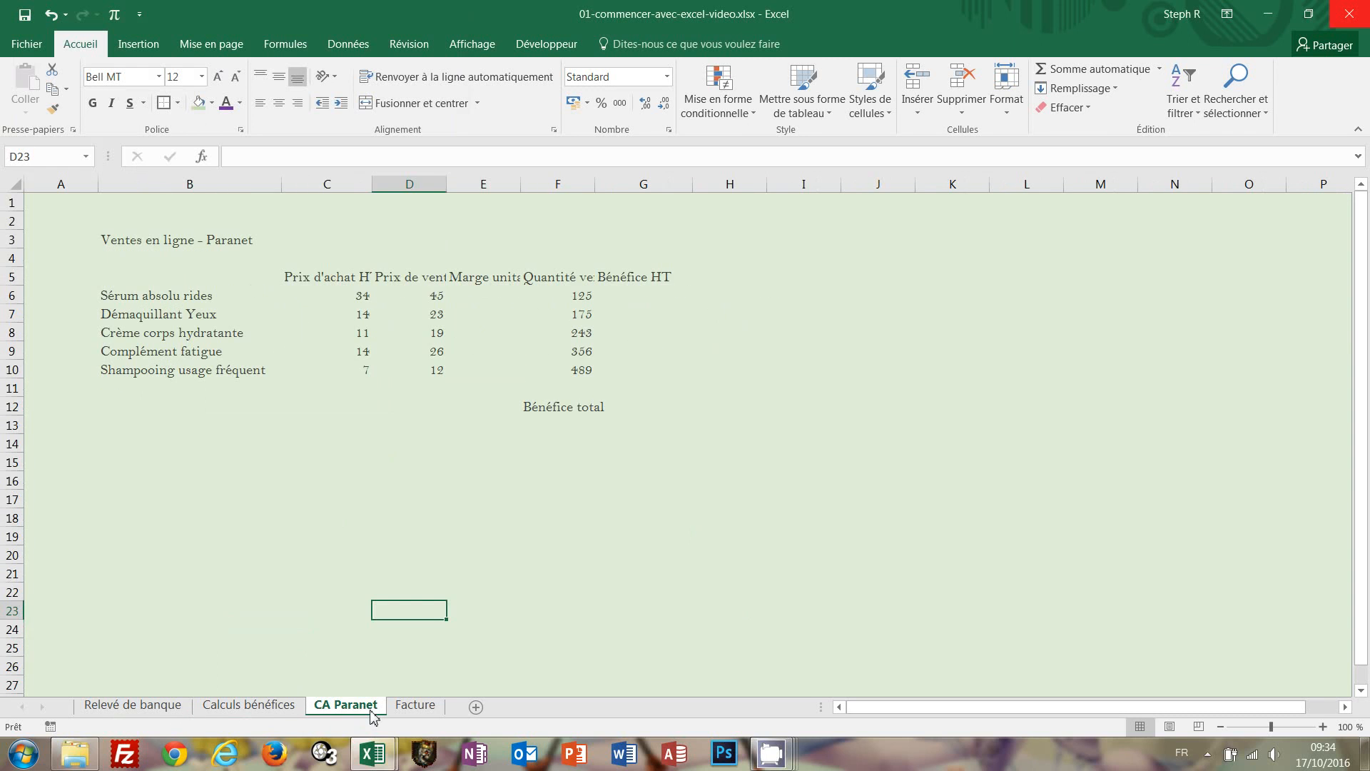
left_click(413, 709)
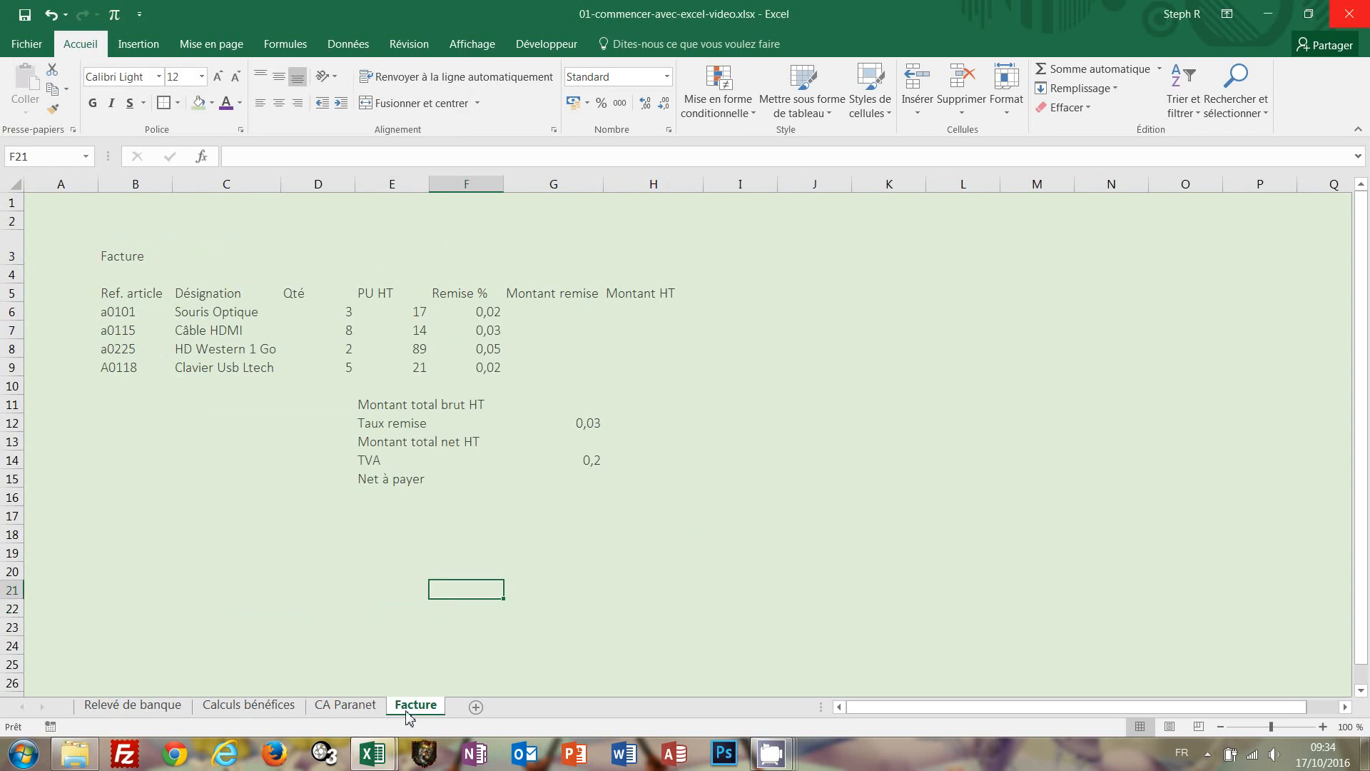
left_click(145, 710)
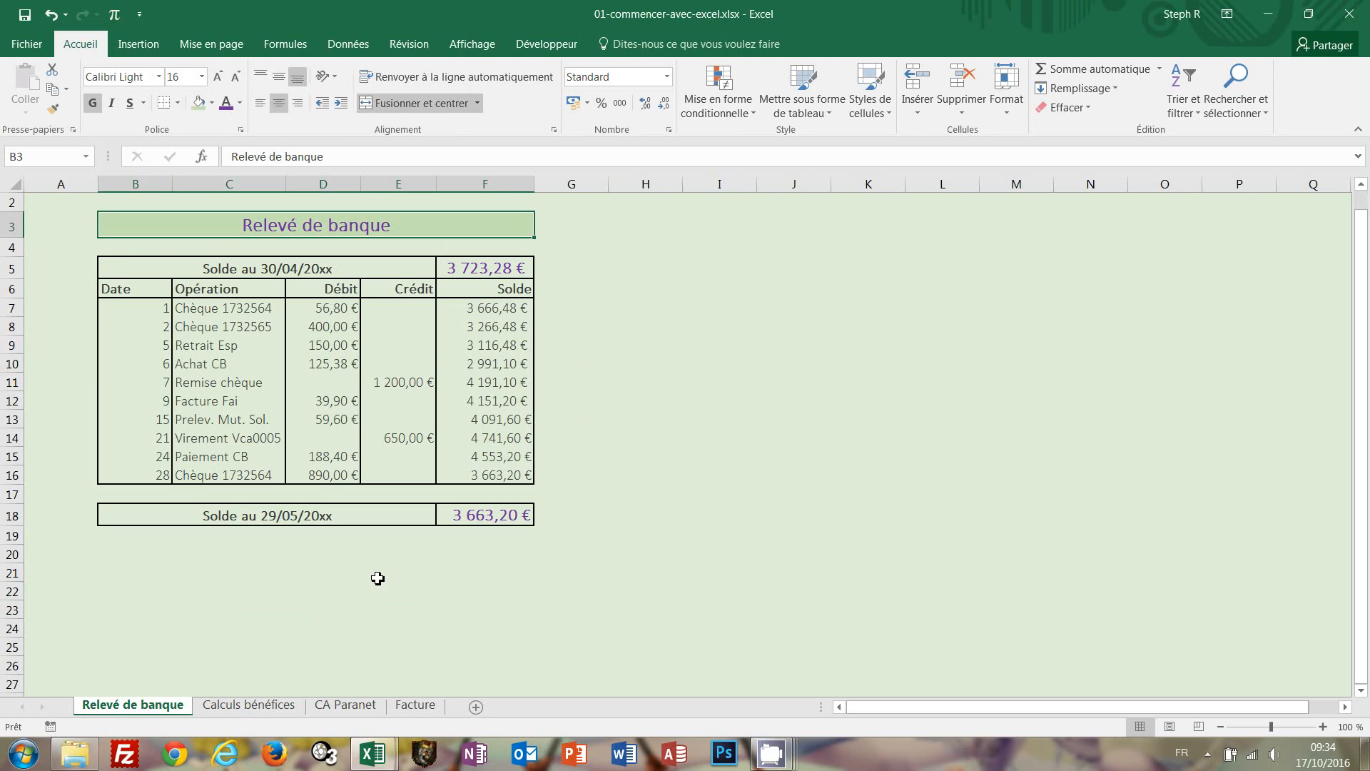
left_click(249, 705)
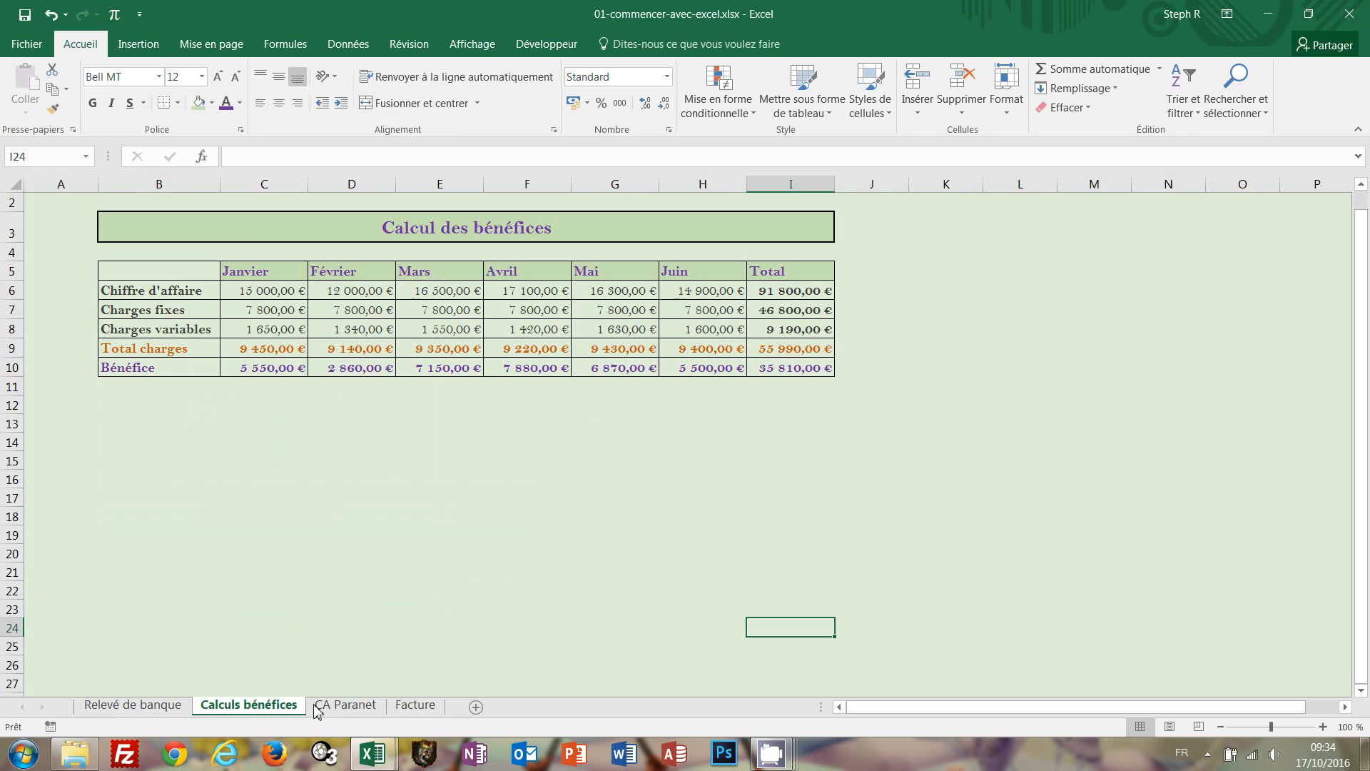
left_click(340, 707)
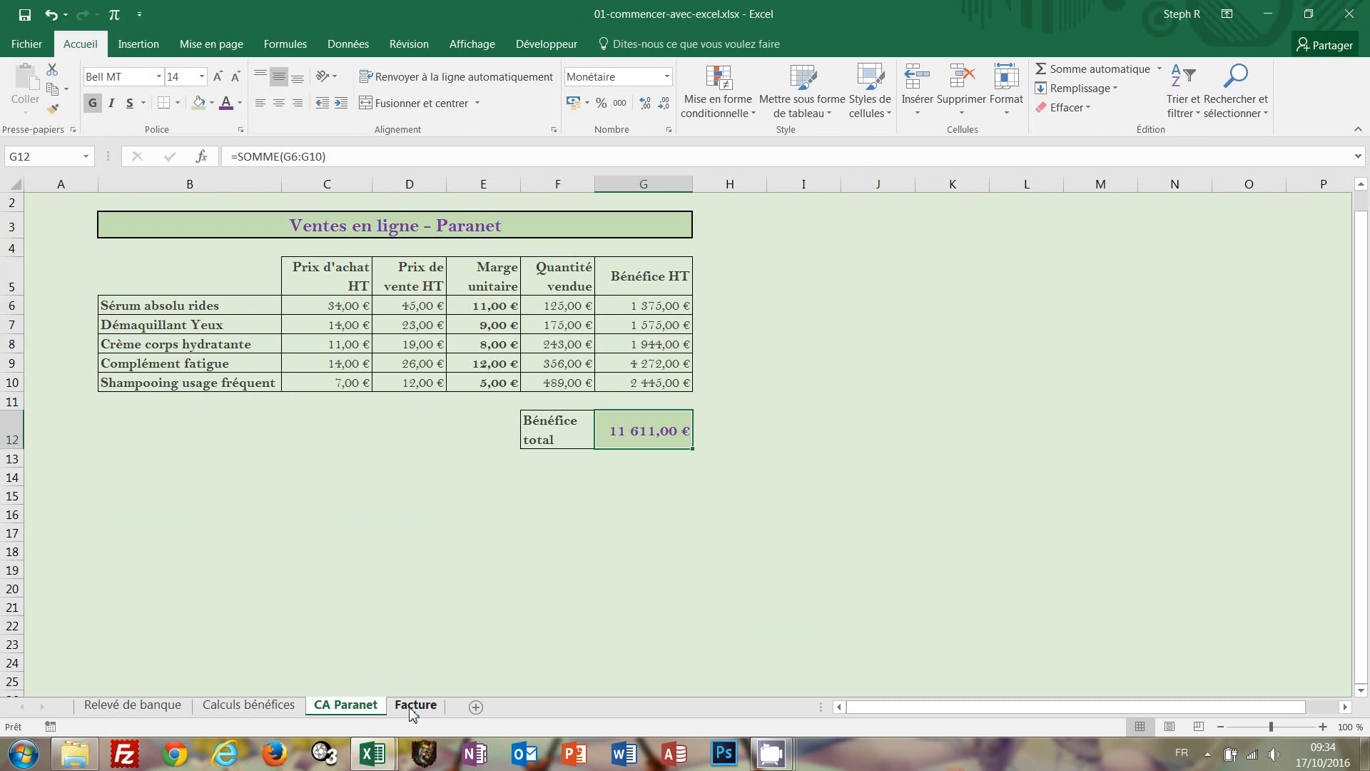
left_click(412, 708)
left_click(142, 708)
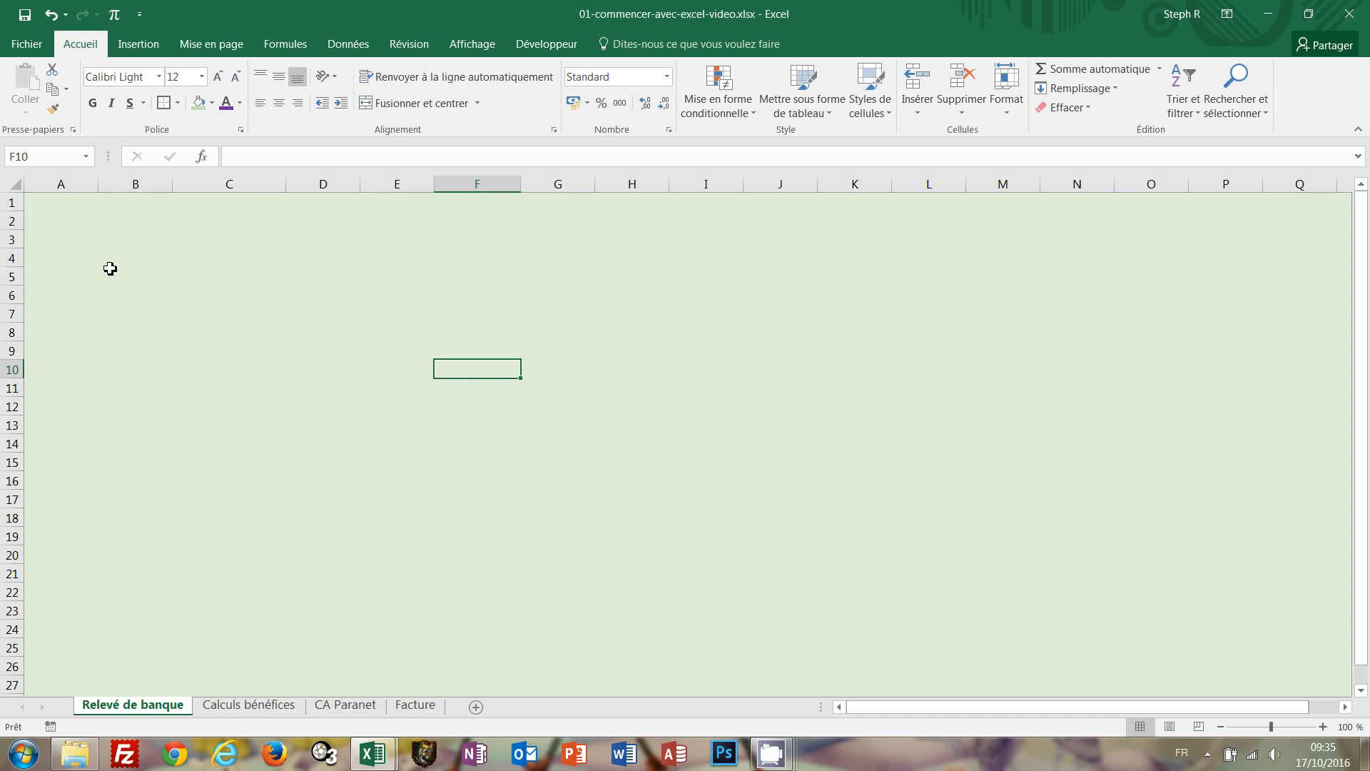
Step: Enter the title "Relevé de banque" in B3 of the exercise workbook and merge and centre it across B3:F3
left_click(138, 234)
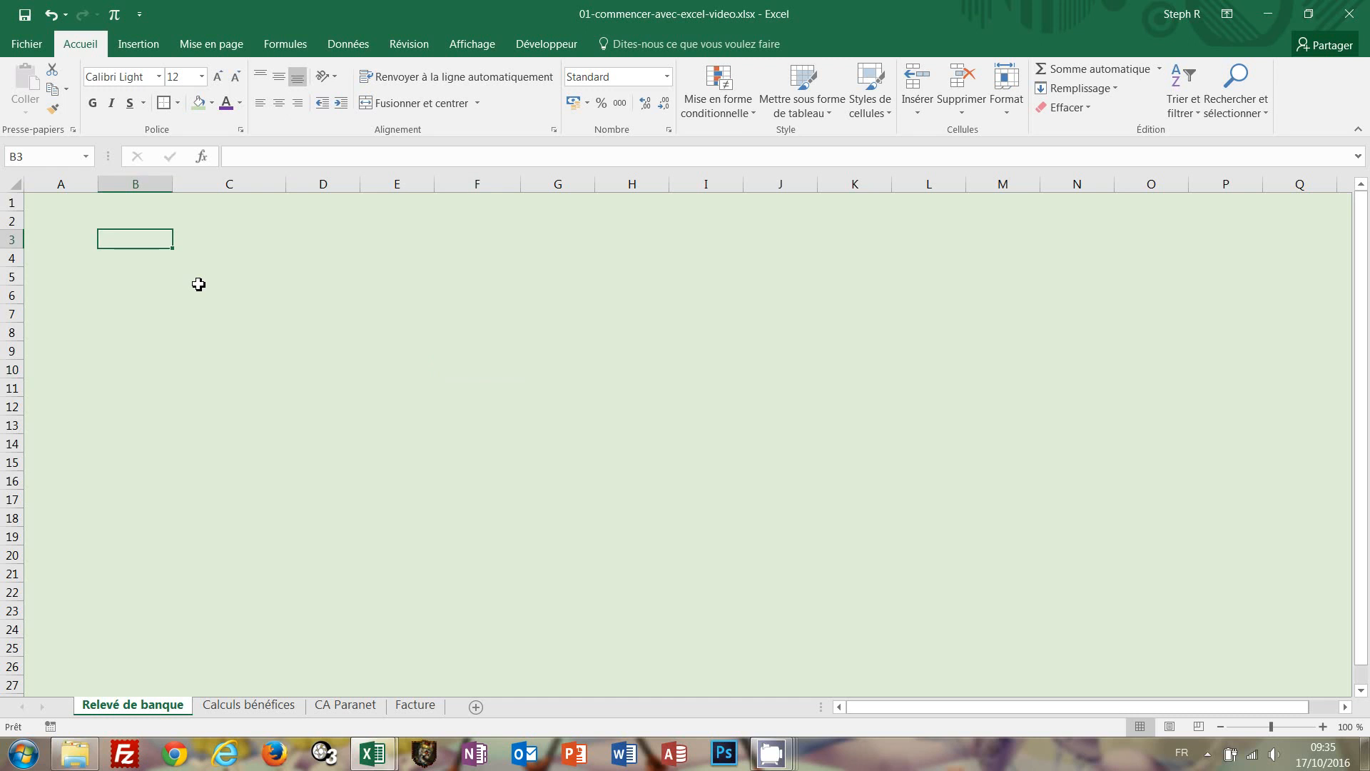
type("Relev")
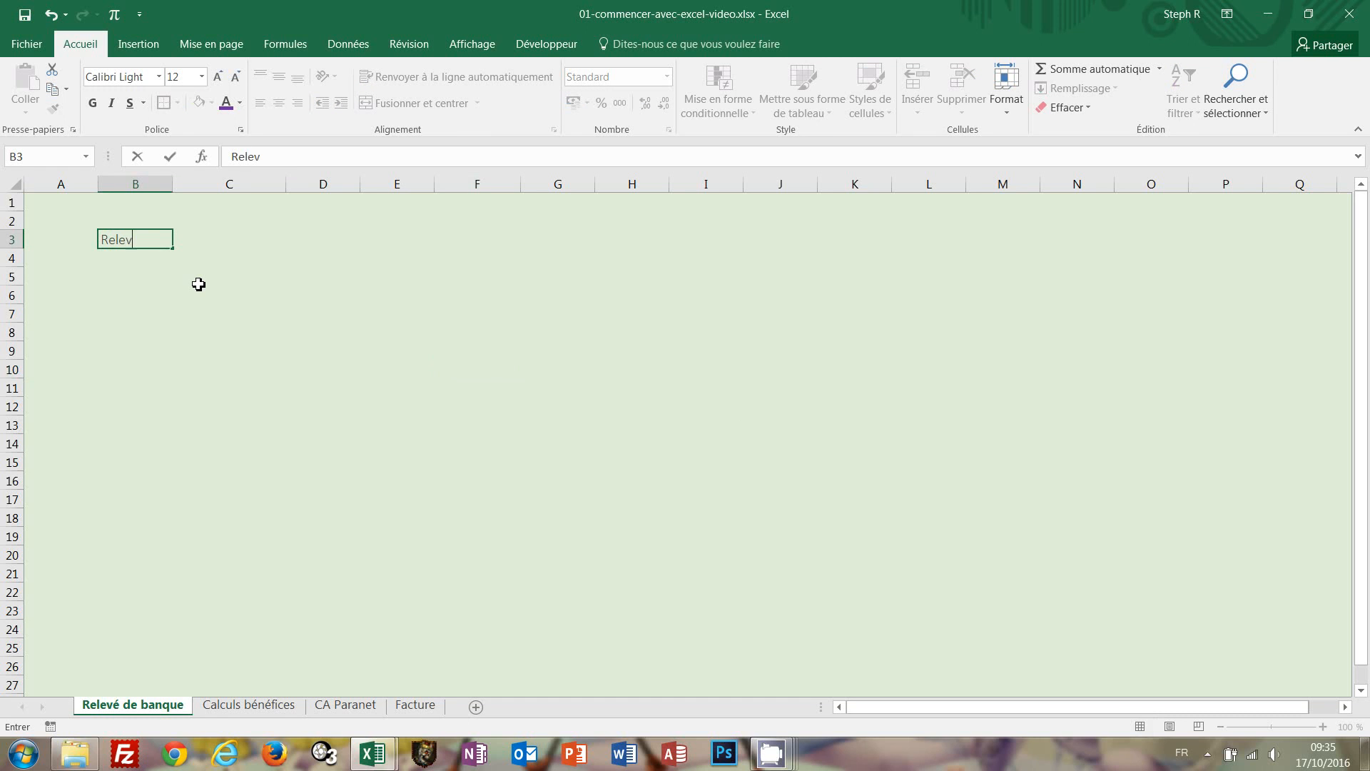
type("é de banque")
key("ctrl+Return")
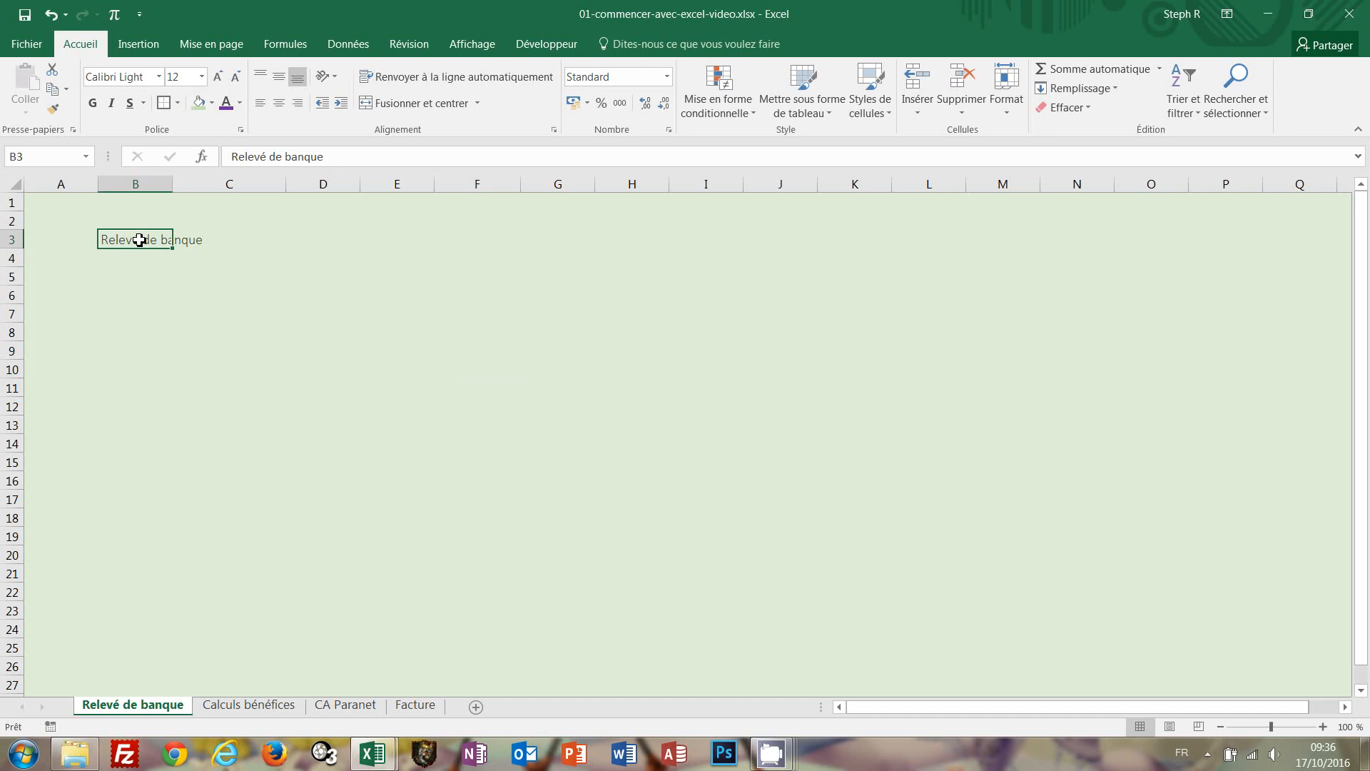
left_click_drag(139, 239, 462, 237)
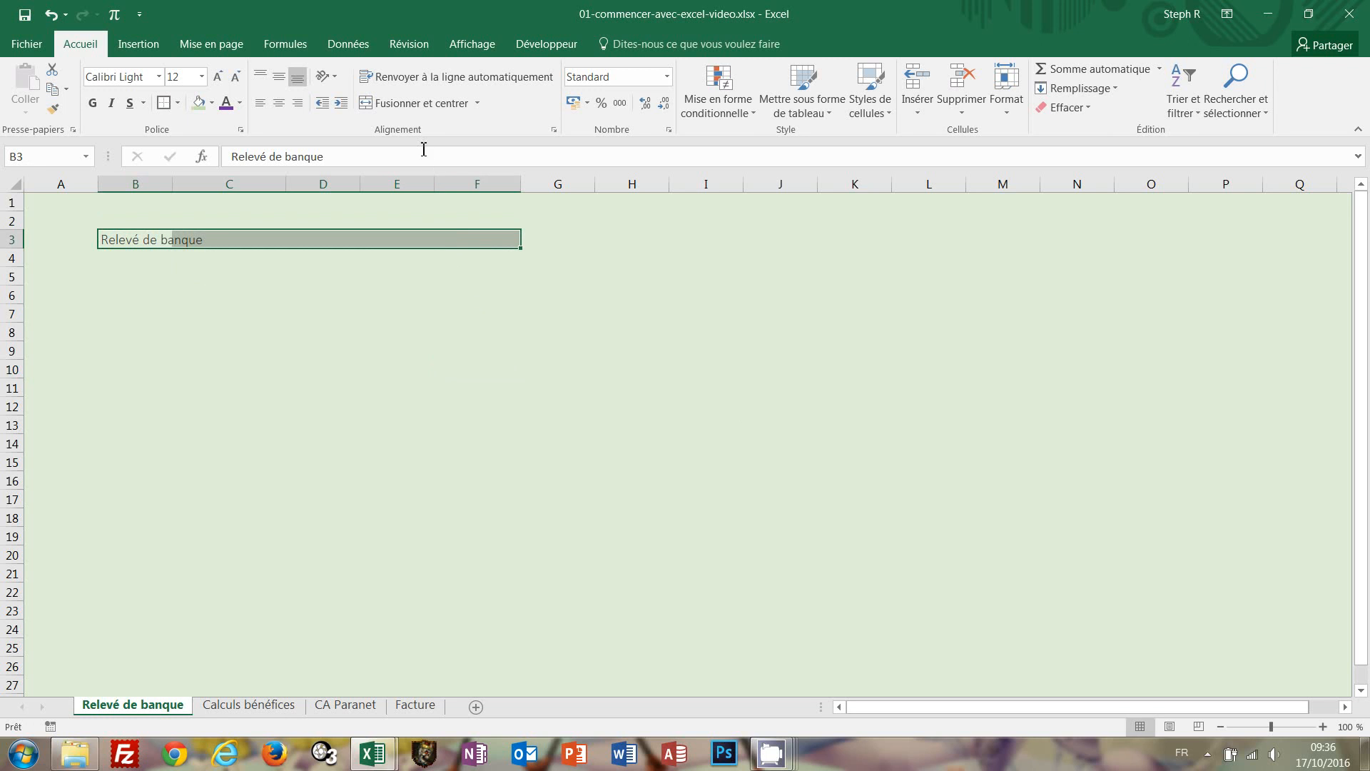
left_click(414, 110)
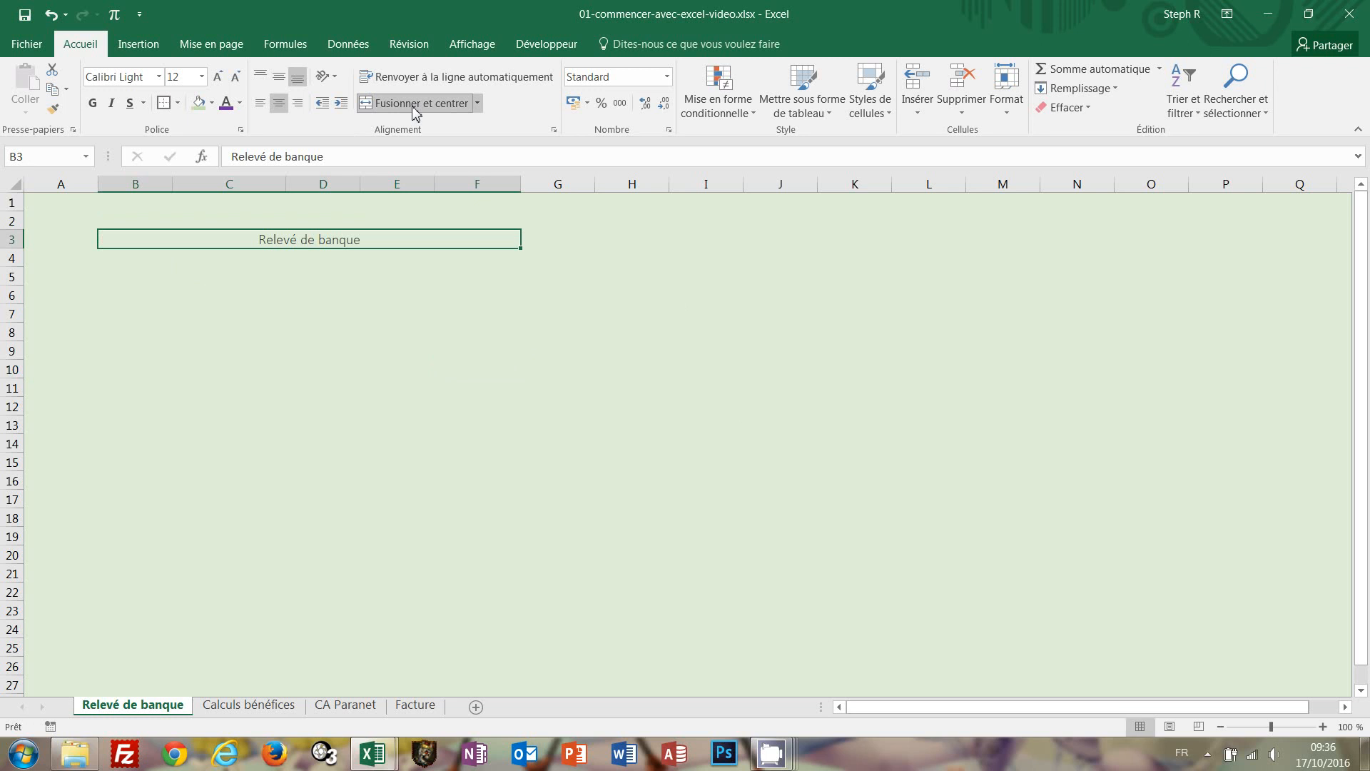
Step: Colour the title's text standard purple and fill its merged cell with a light theme green slightly darker than the sheet background
left_click(240, 103)
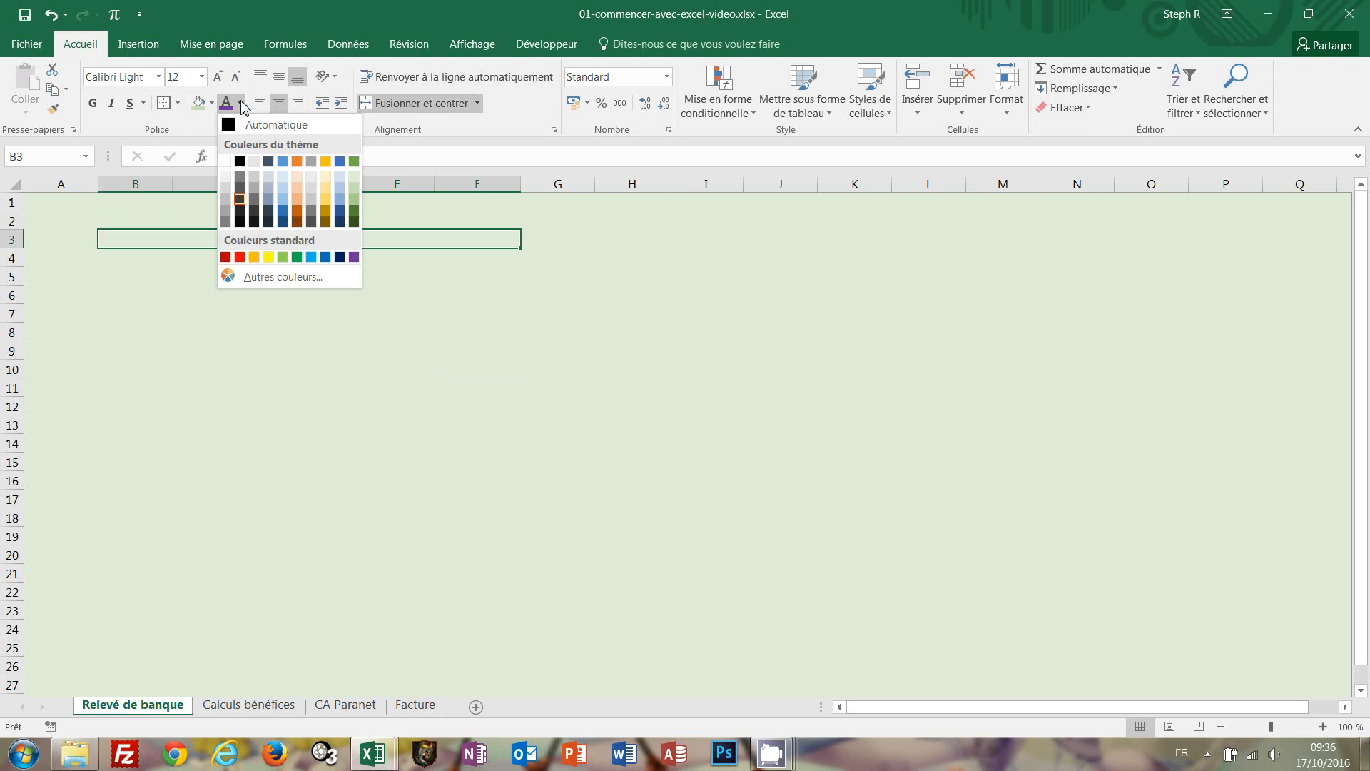
left_click(353, 257)
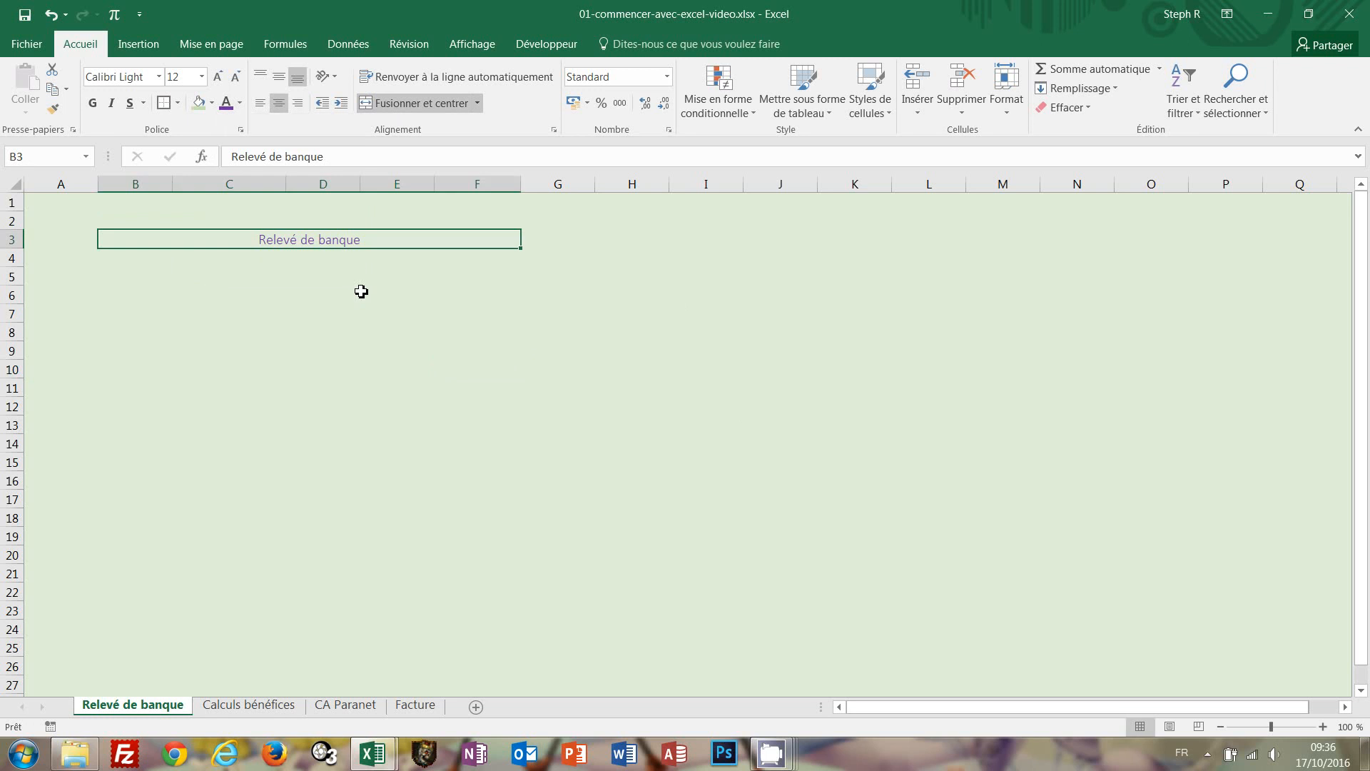
left_click(212, 103)
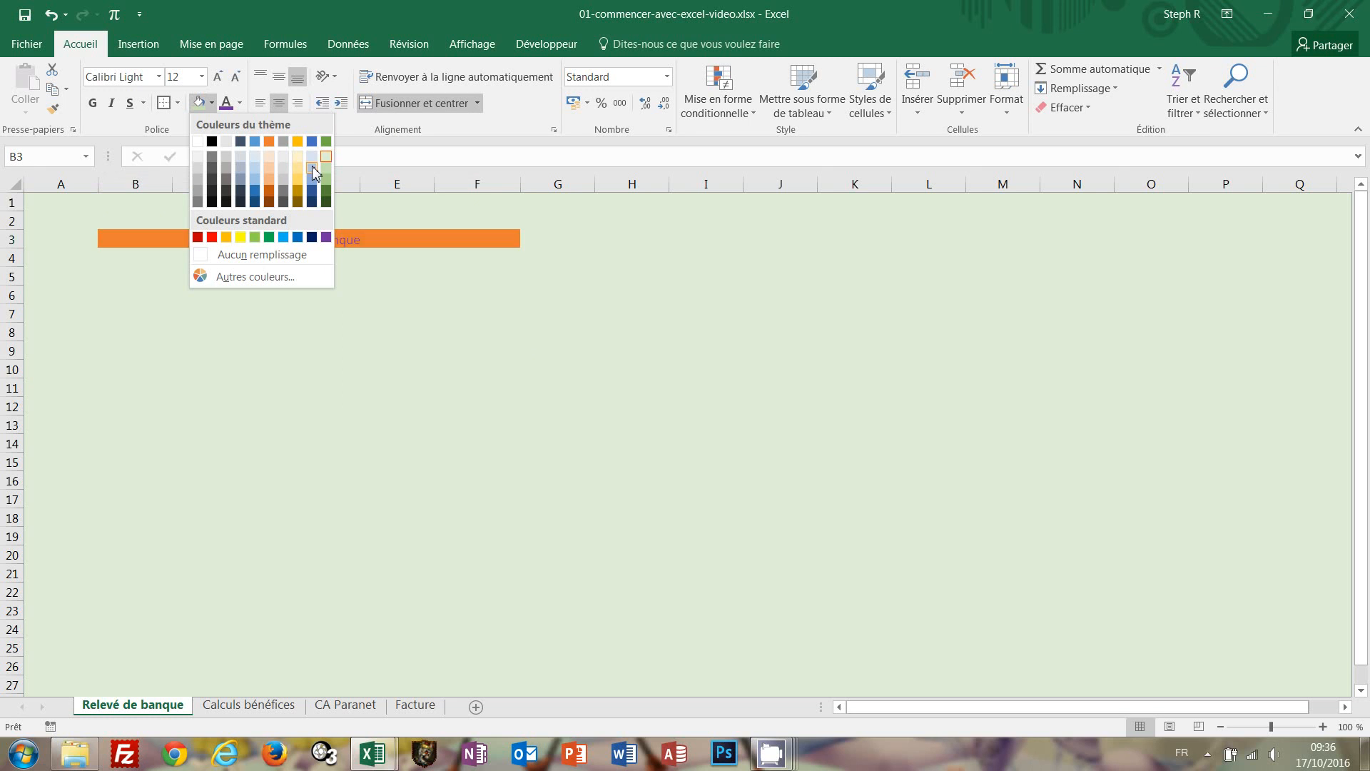
left_click(328, 168)
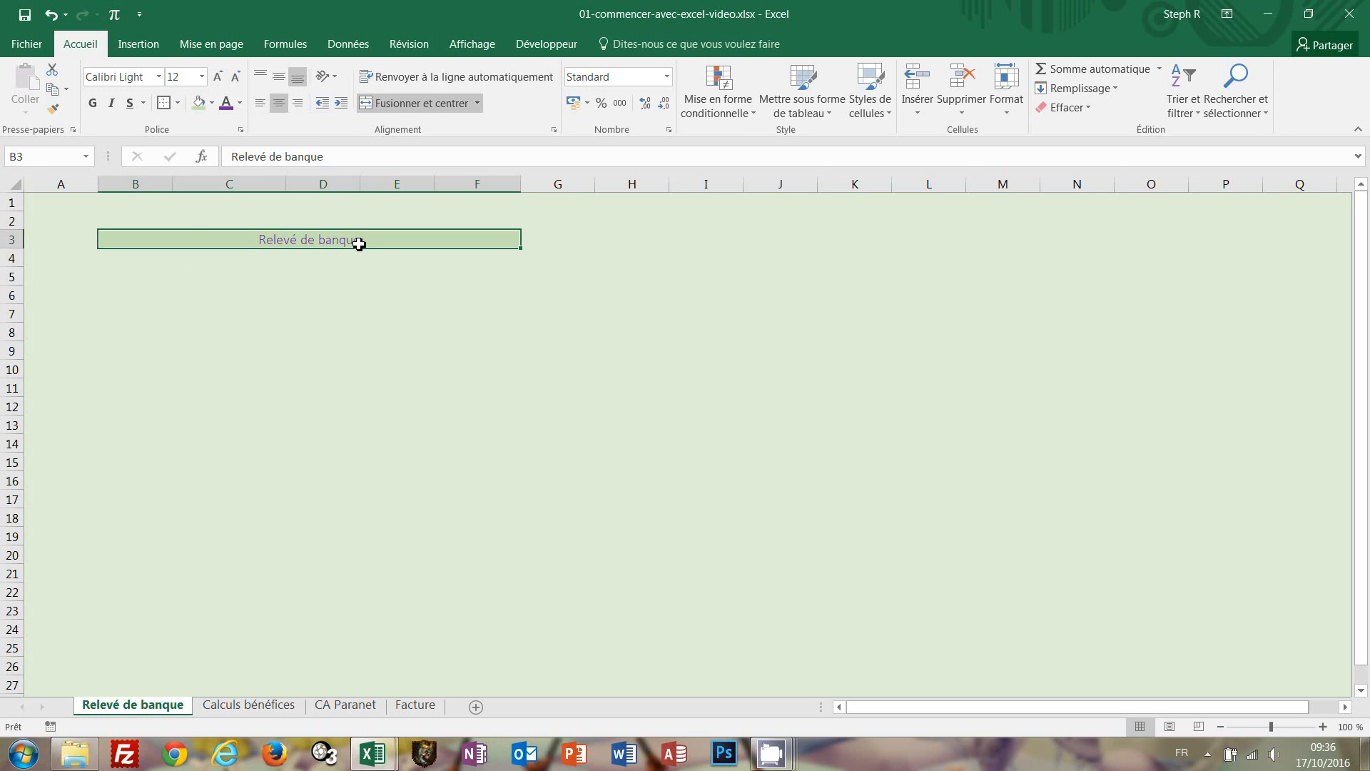
Step: Make the title in B3 bold and set its font size to 16
left_click(94, 108)
left_click(184, 78)
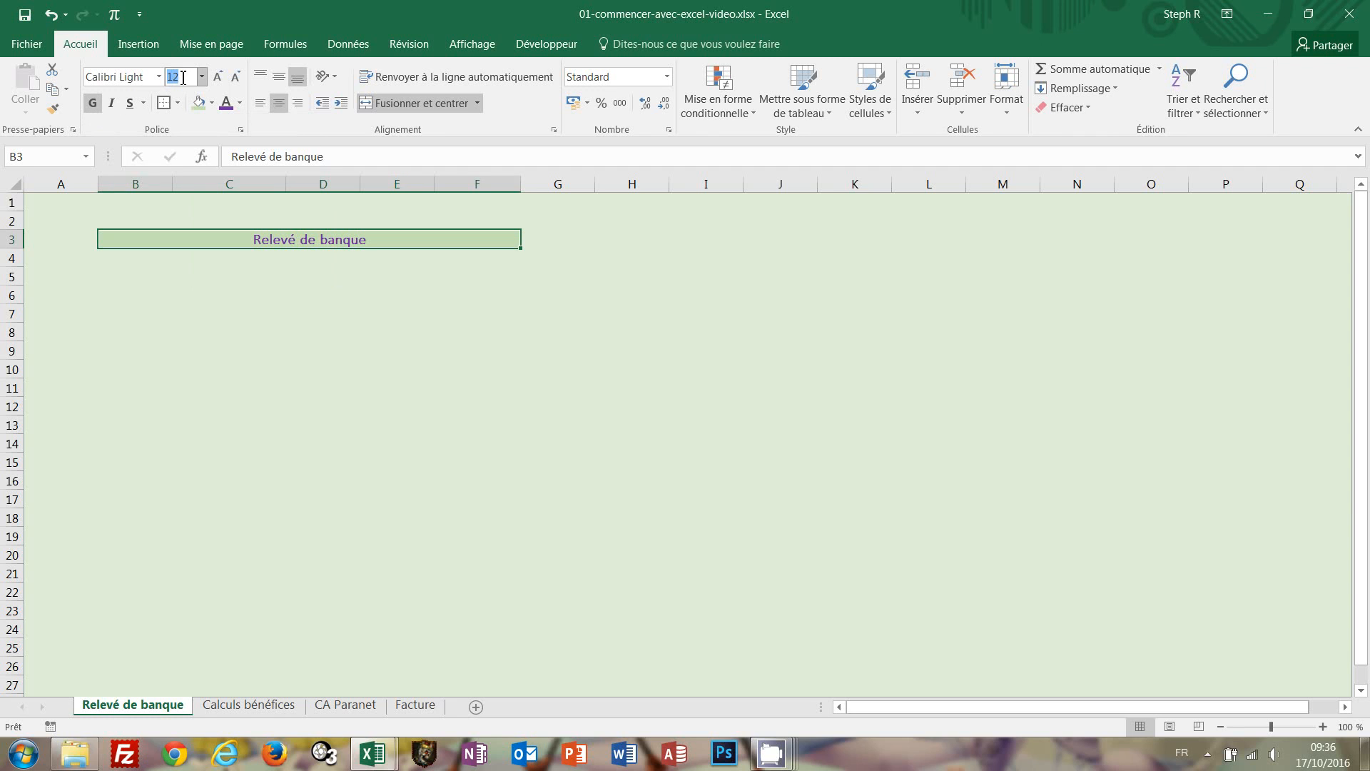
type("16")
key("Return")
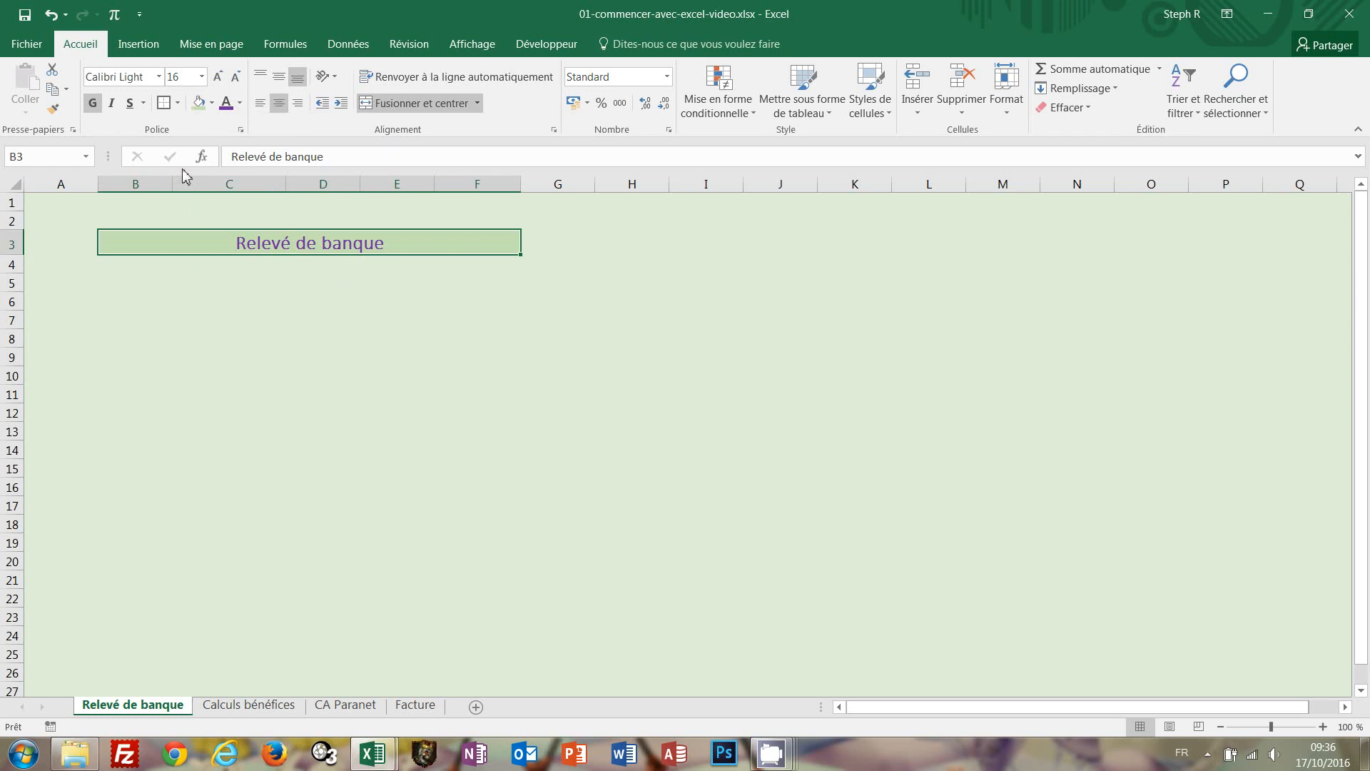
Step: Put thick outside borders around the merged title cell
left_click(177, 102)
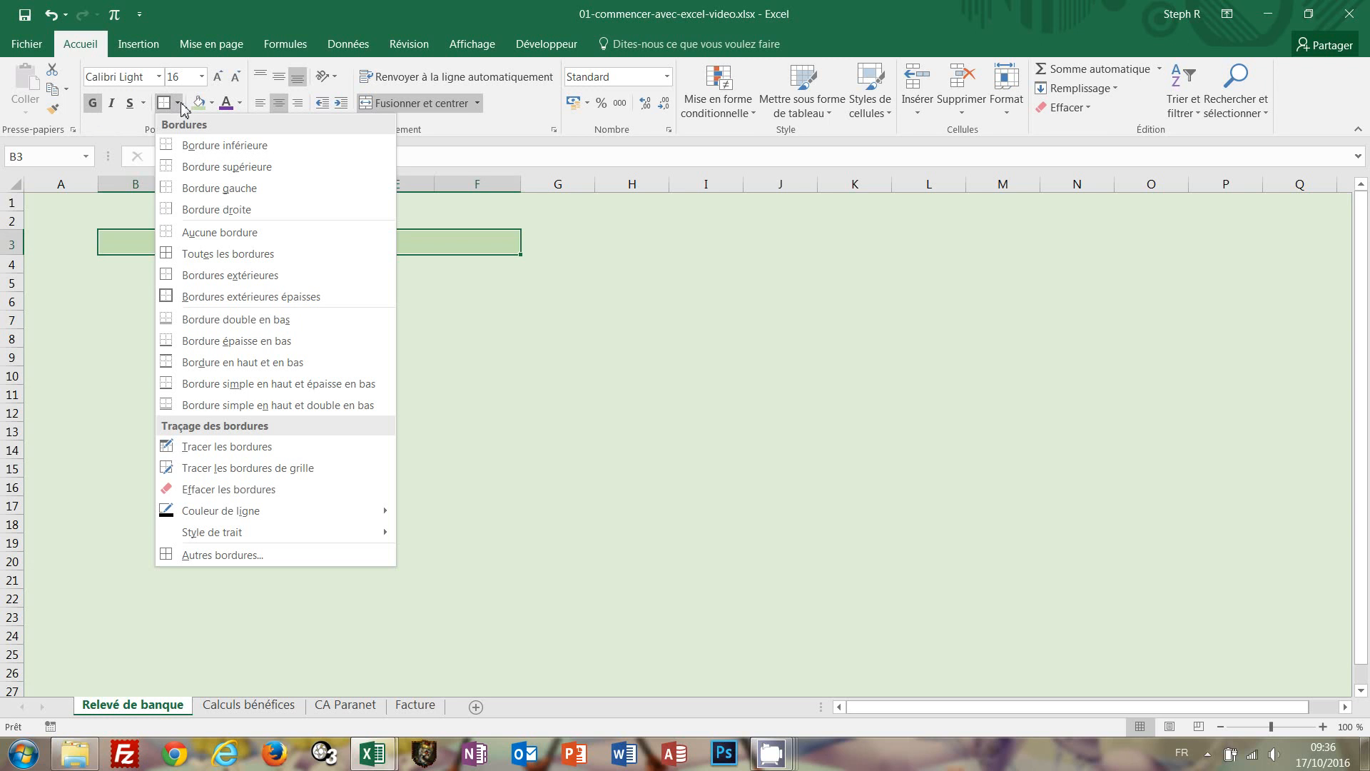
left_click(210, 293)
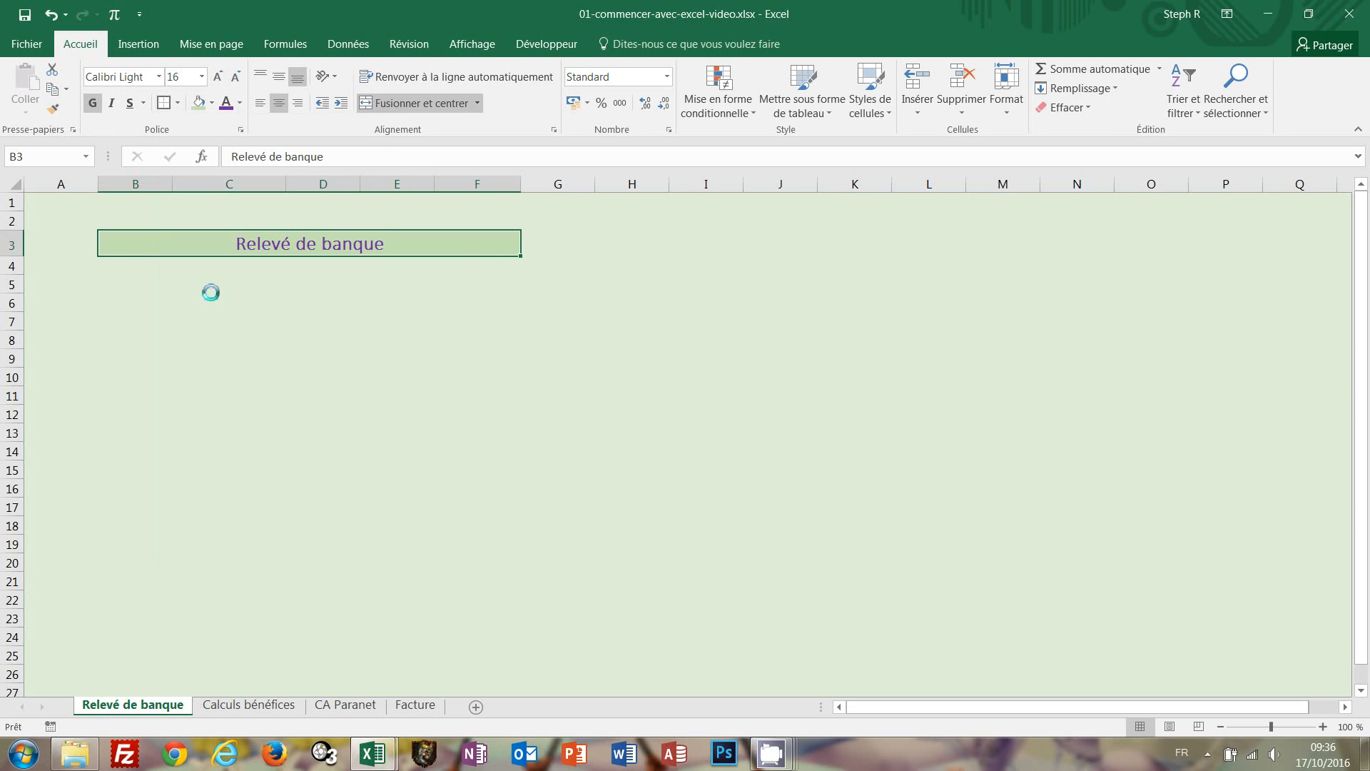
left_click(548, 264)
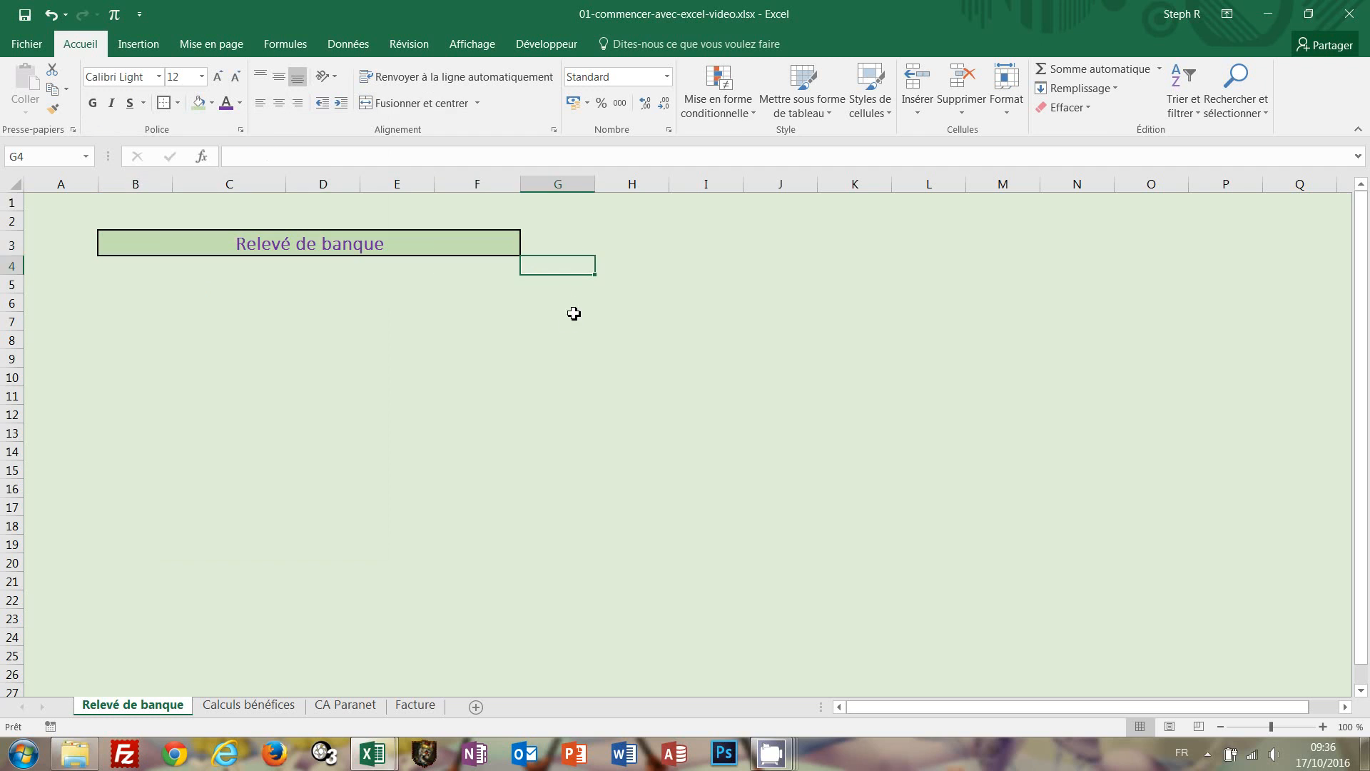
left_click(611, 300)
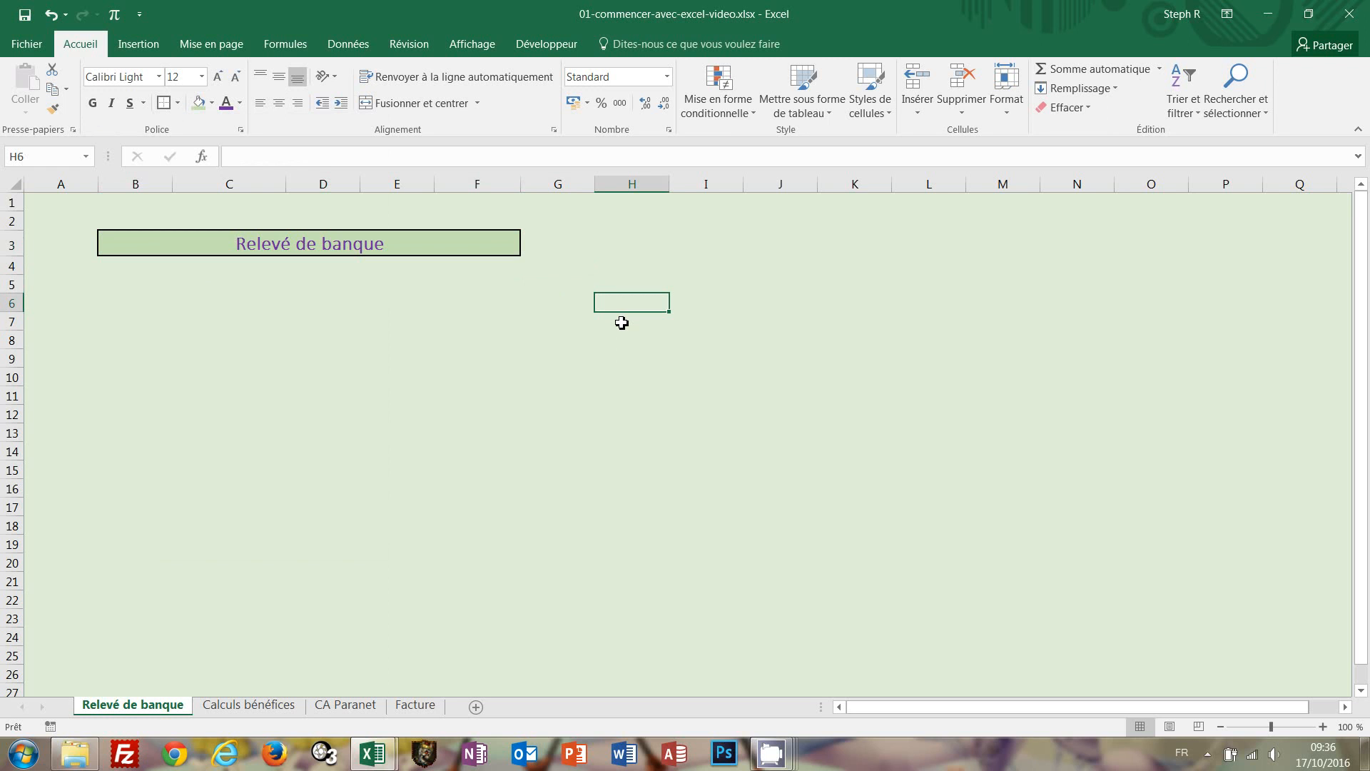
Step: Consult the opening balance row in the completed workbook and enter "Solde au 30/04/20XX" in B5 of the exercise workbook
key("alt+Tab")
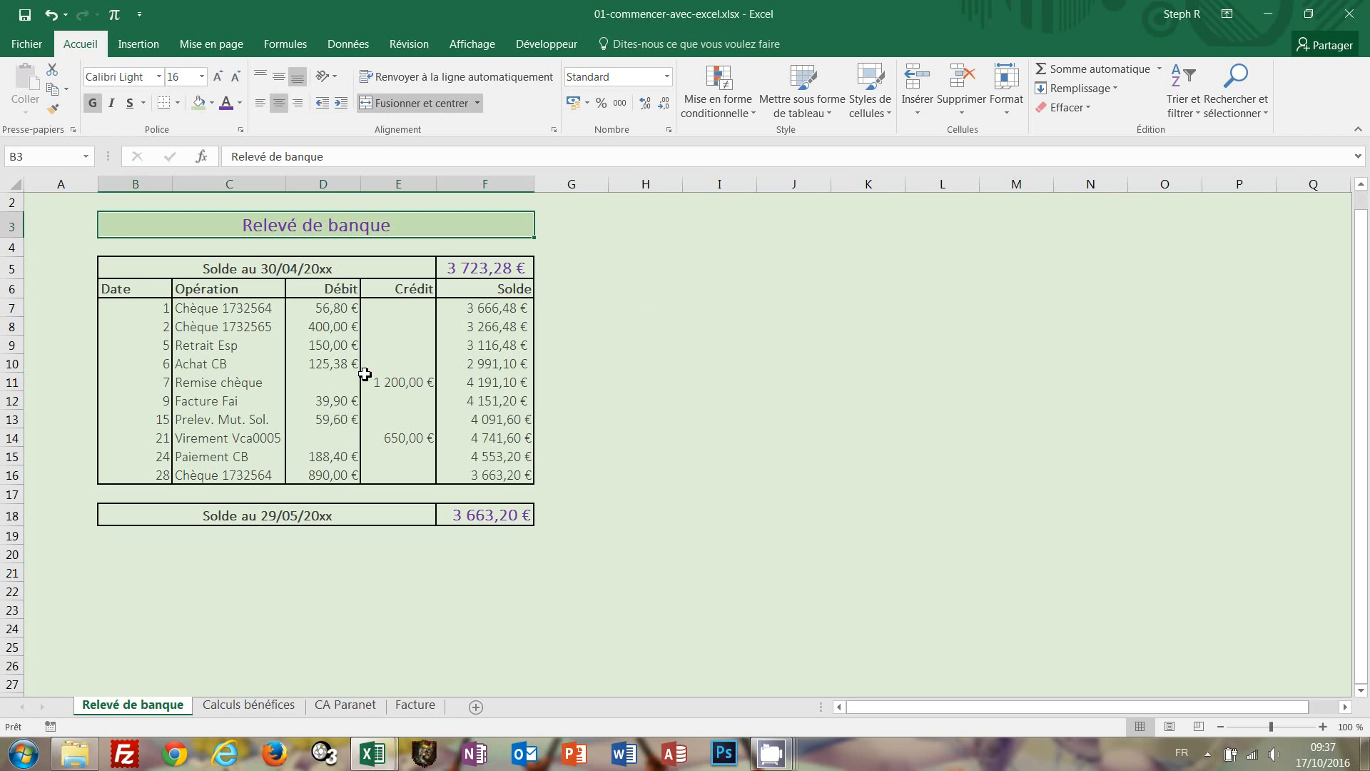
left_click(140, 269)
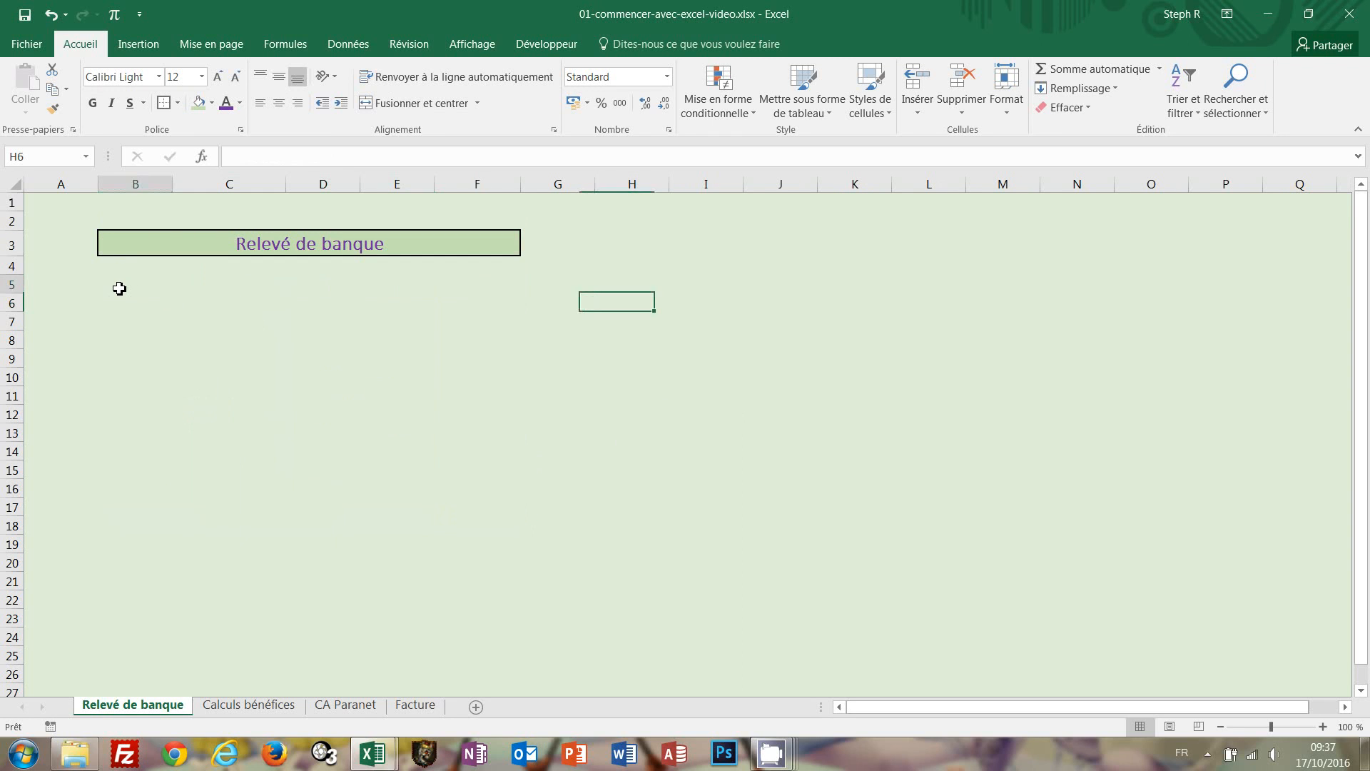
left_click(123, 286)
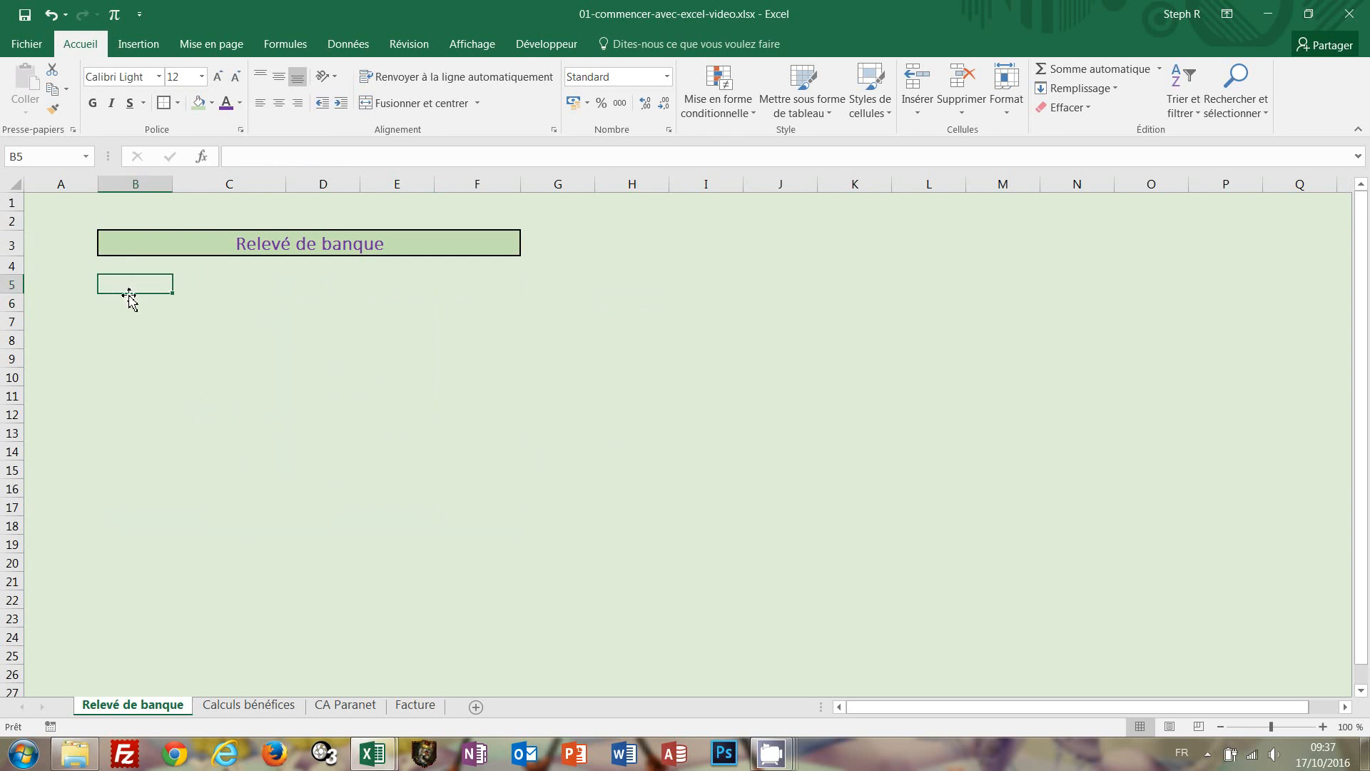
type("S")
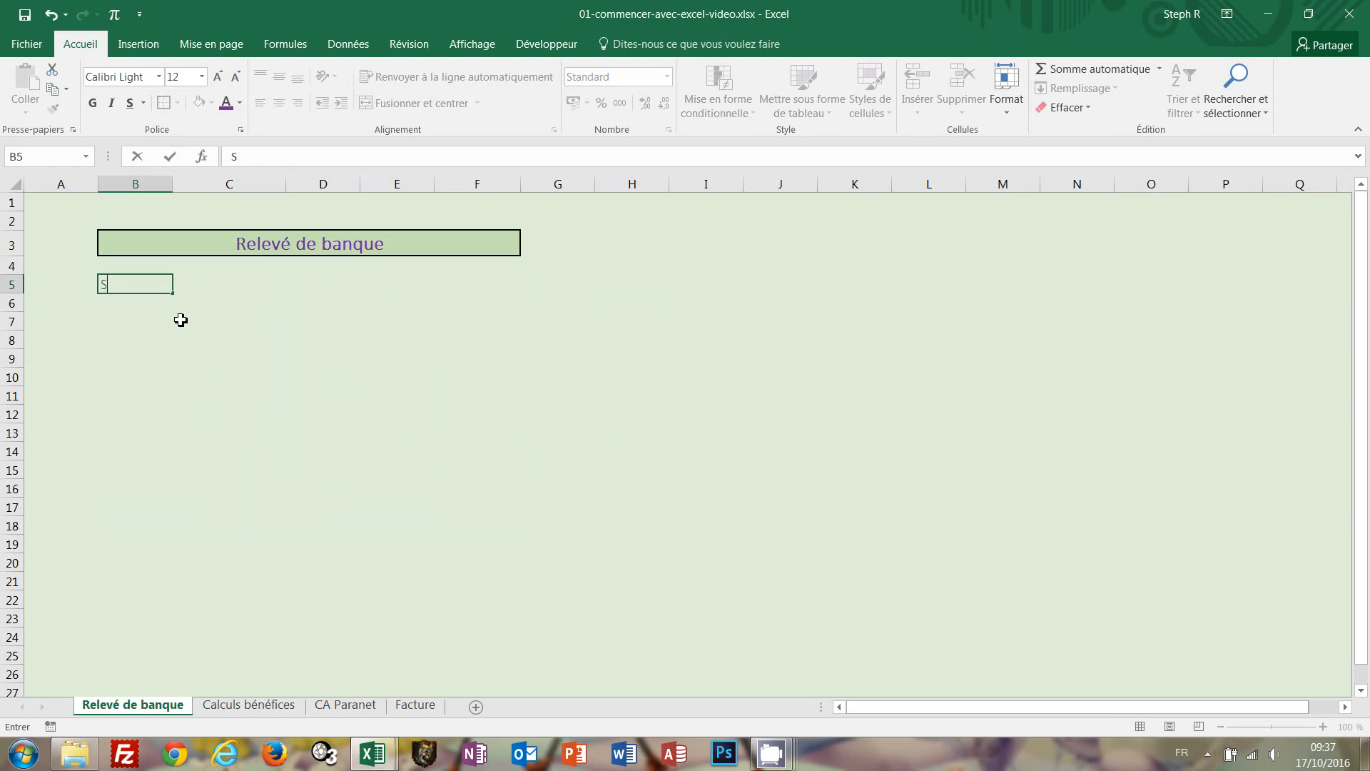
type("olde au 30/04/2")
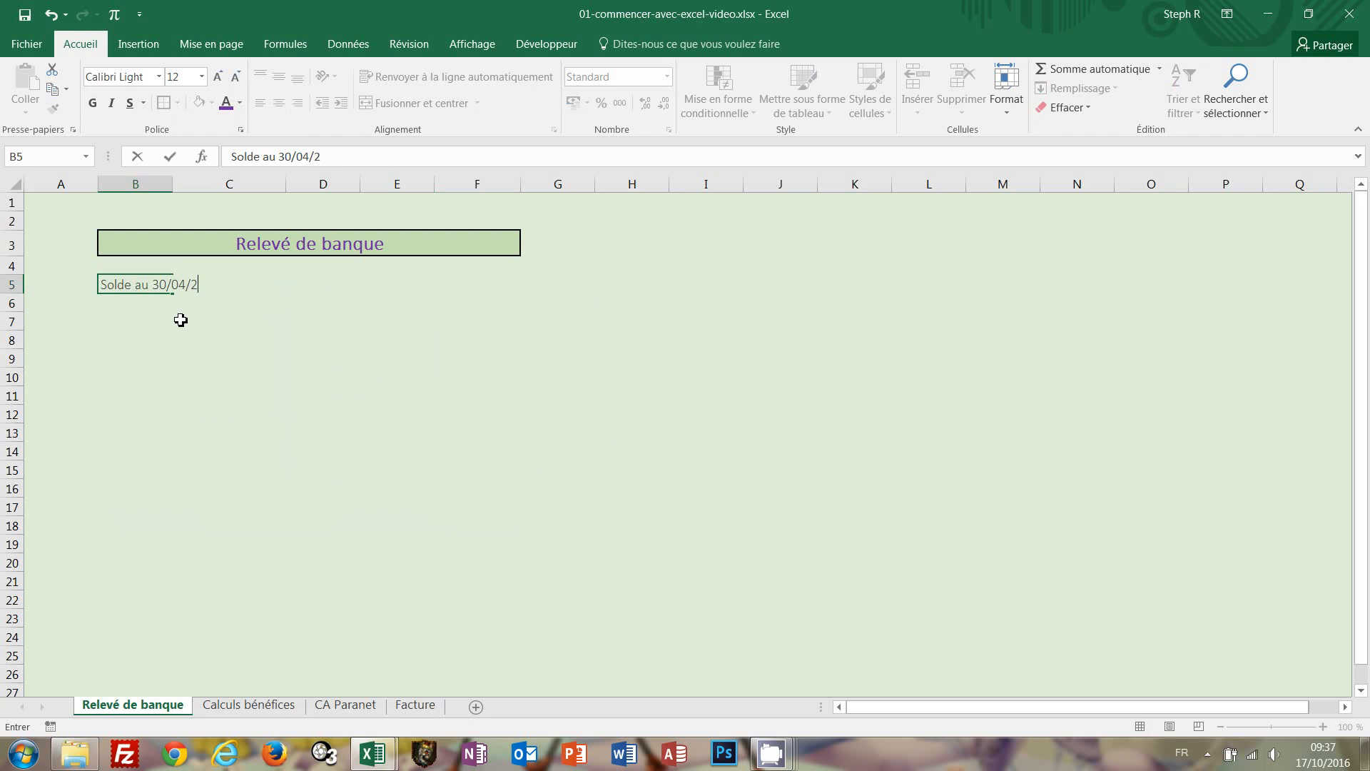
type("00XX")
key("BackSpace")
key("BackSpace")
key("BackSpace")
type("XX")
key("ctrl+Return")
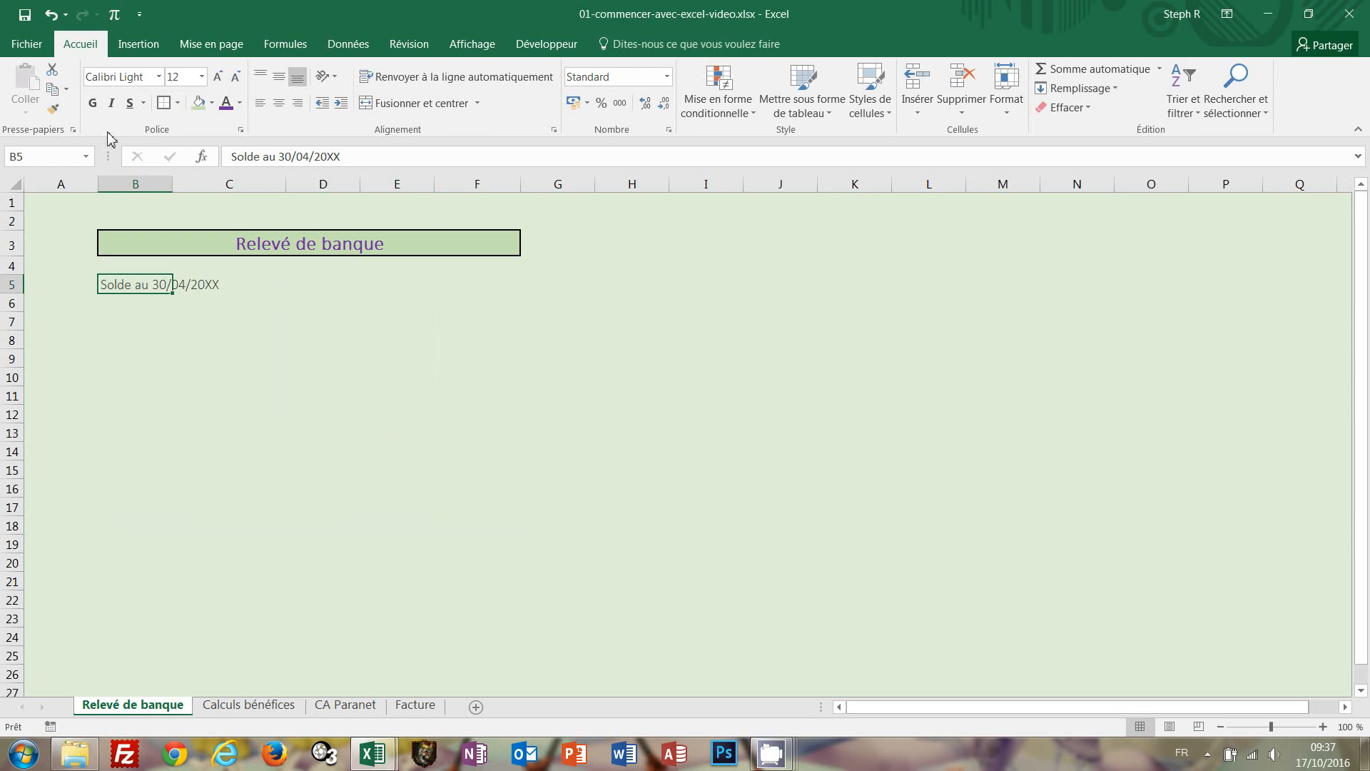
Step: Make the opening balance label in B5 bold and merge and centre it across B5:E5
left_click(93, 104)
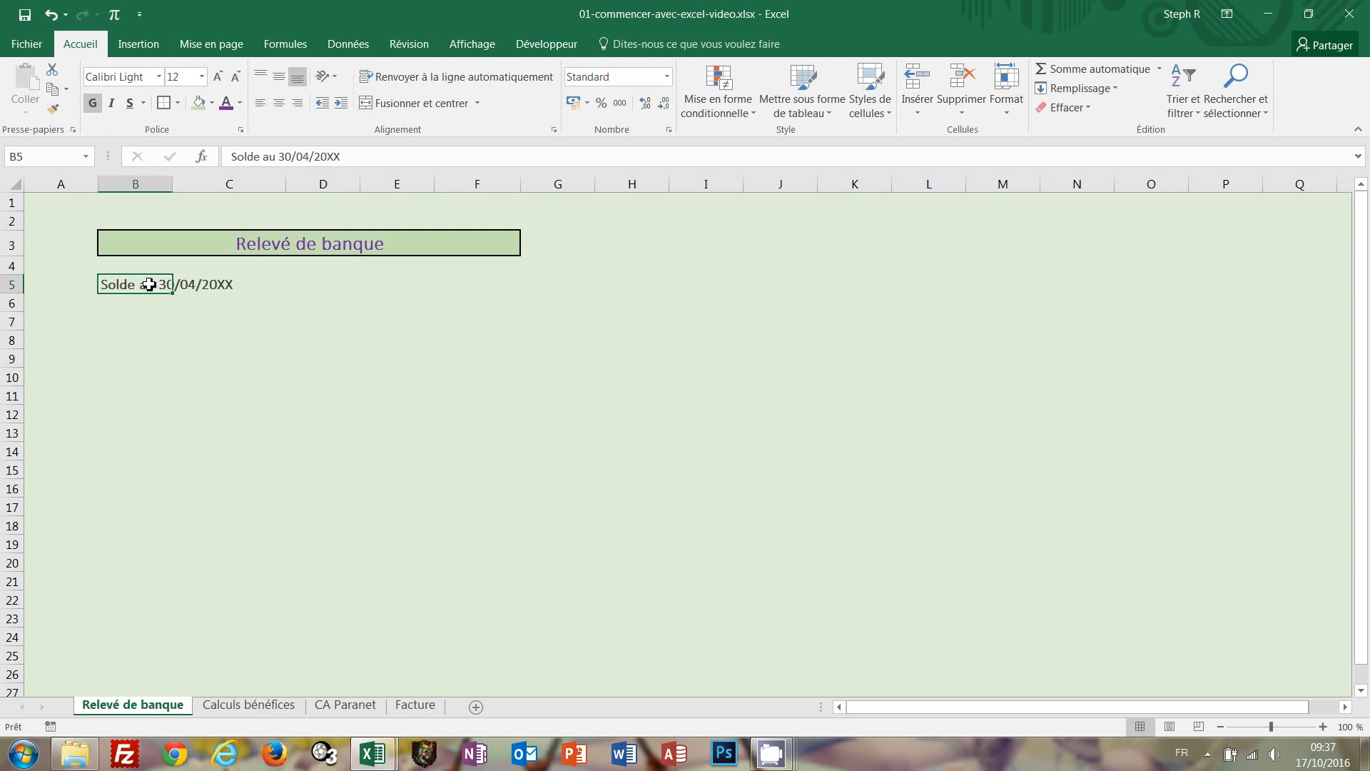
left_click_drag(149, 284, 375, 283)
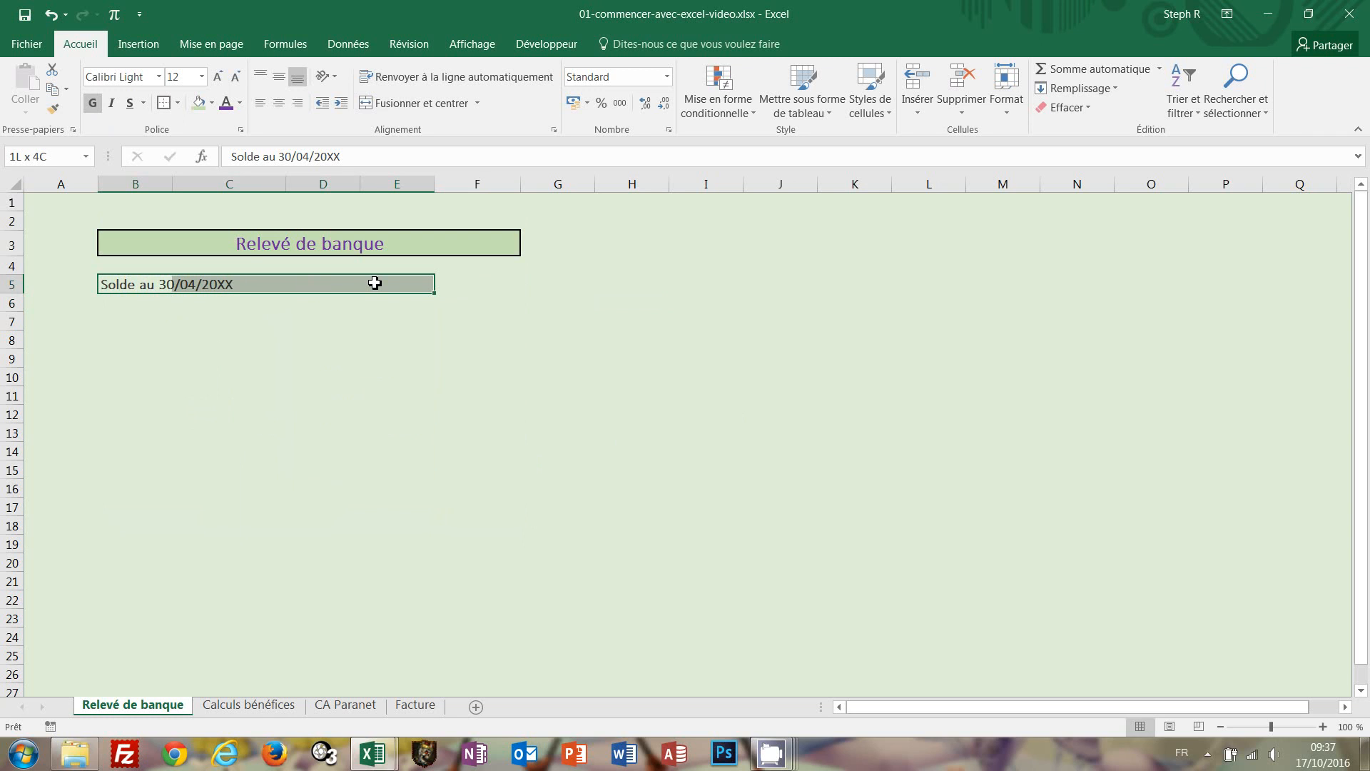
left_click(418, 103)
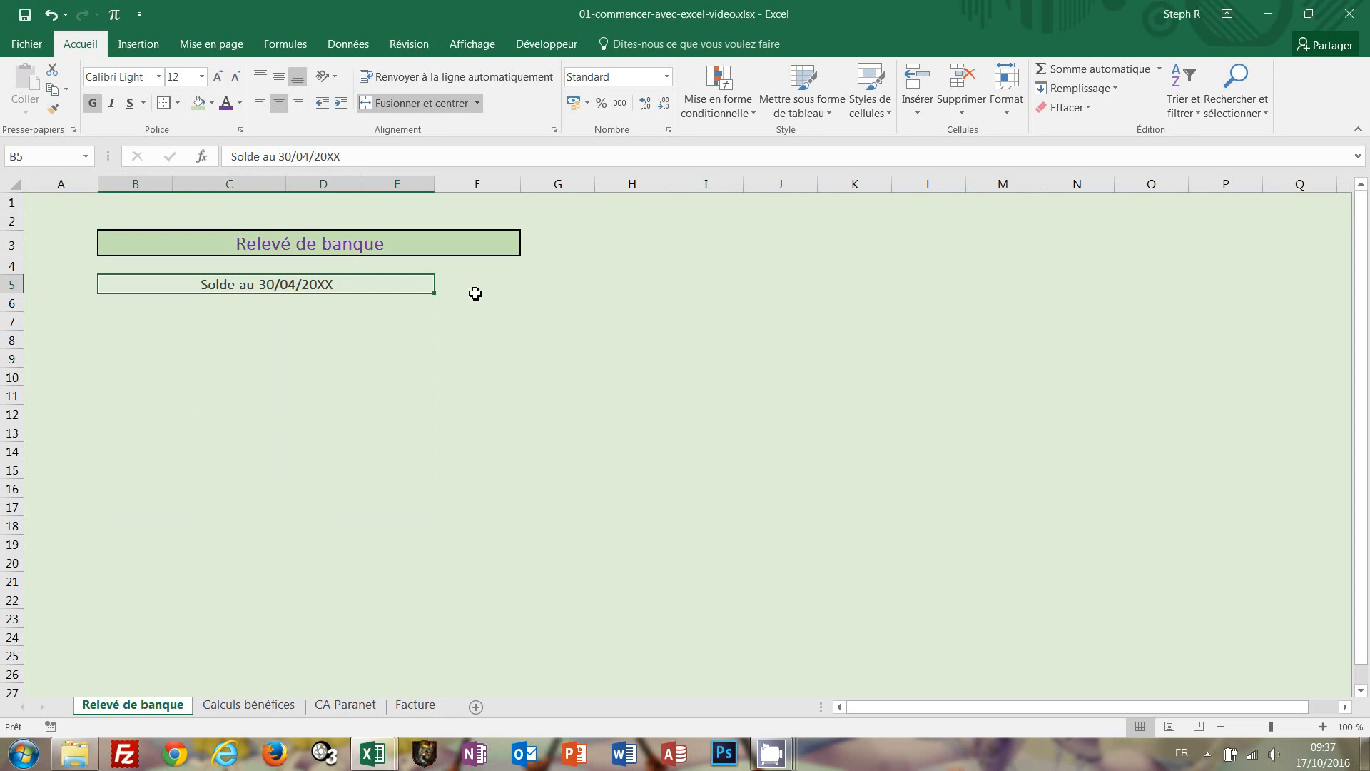
Step: Enter the opening balance 3723,28 in F5
left_click(469, 286)
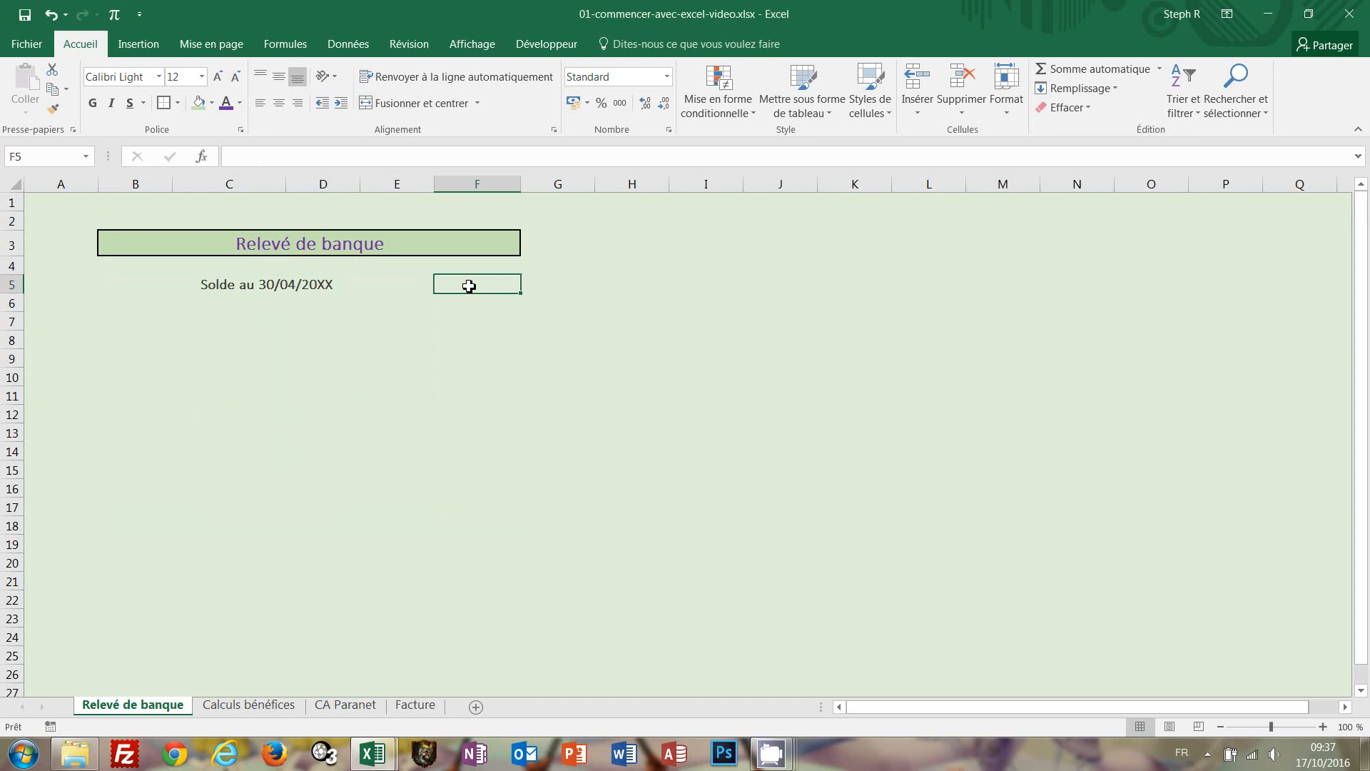
type("37")
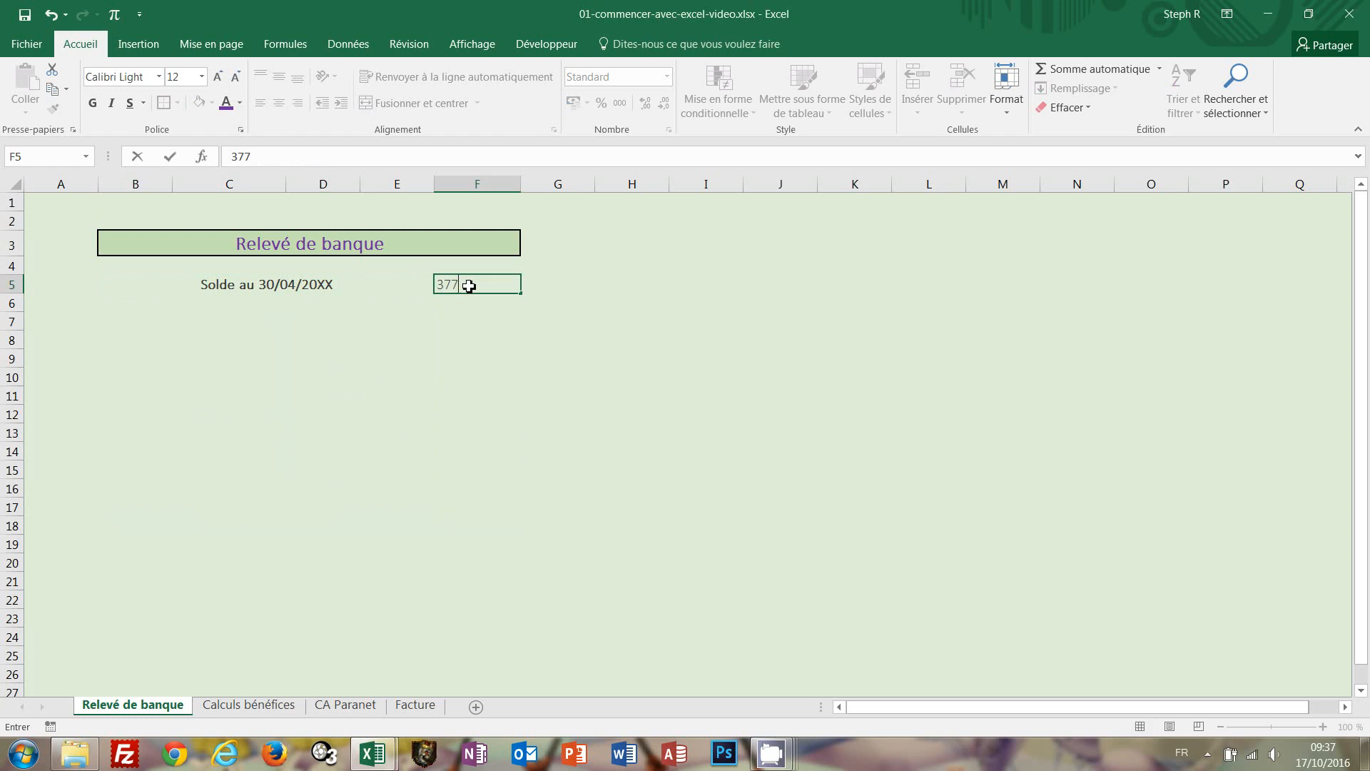
type("23,28")
key("ctrl+Return")
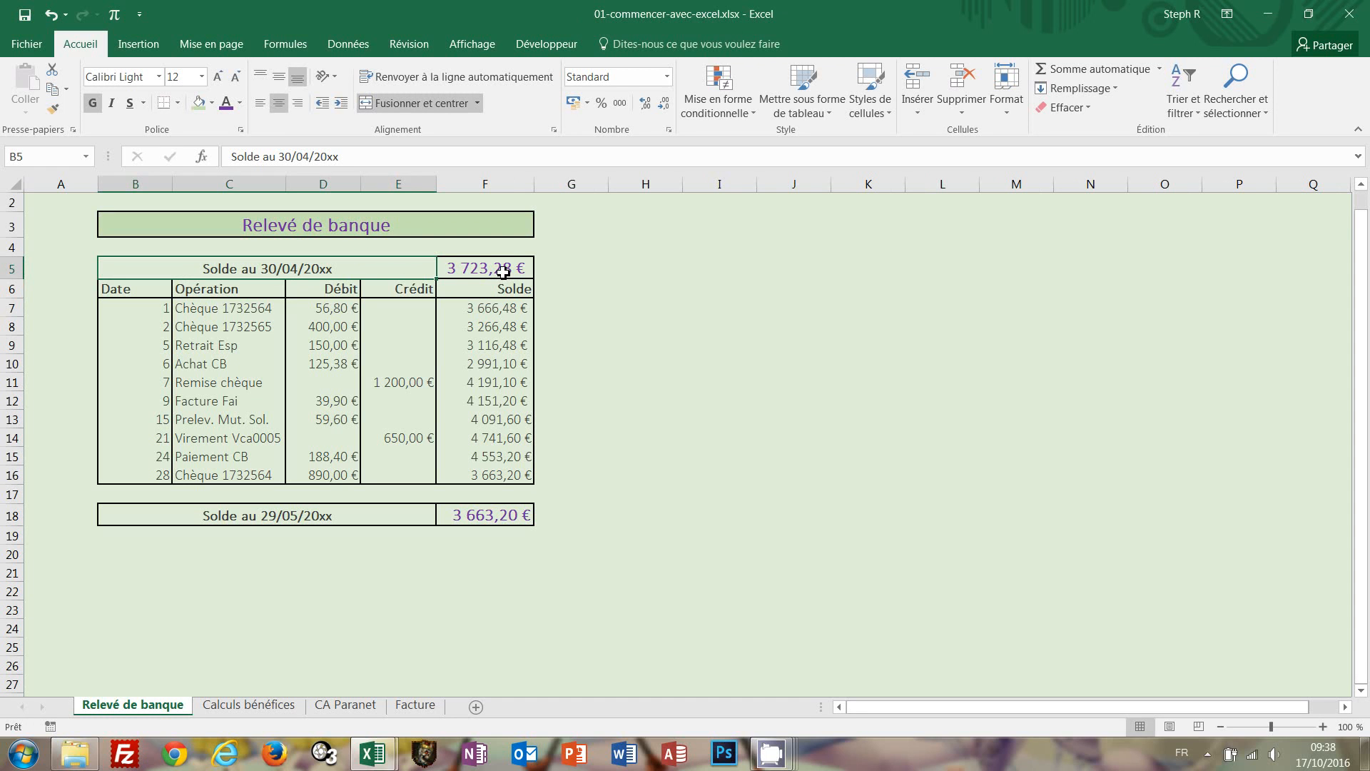
Step: Consult the opening balance in the completed workbook and format F5 of the exercise workbook as purple, bold, size 14
left_click(502, 272)
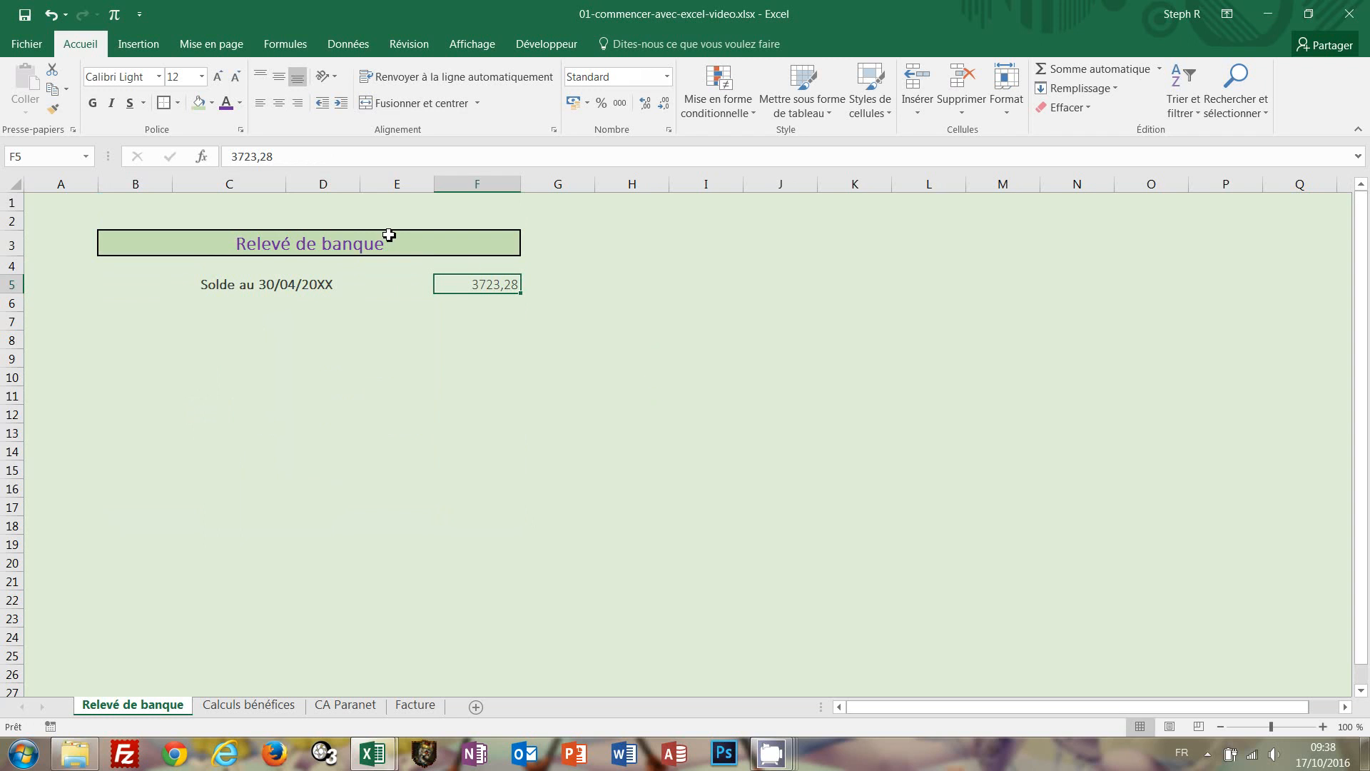
left_click(225, 109)
left_click(93, 104)
left_click(190, 71)
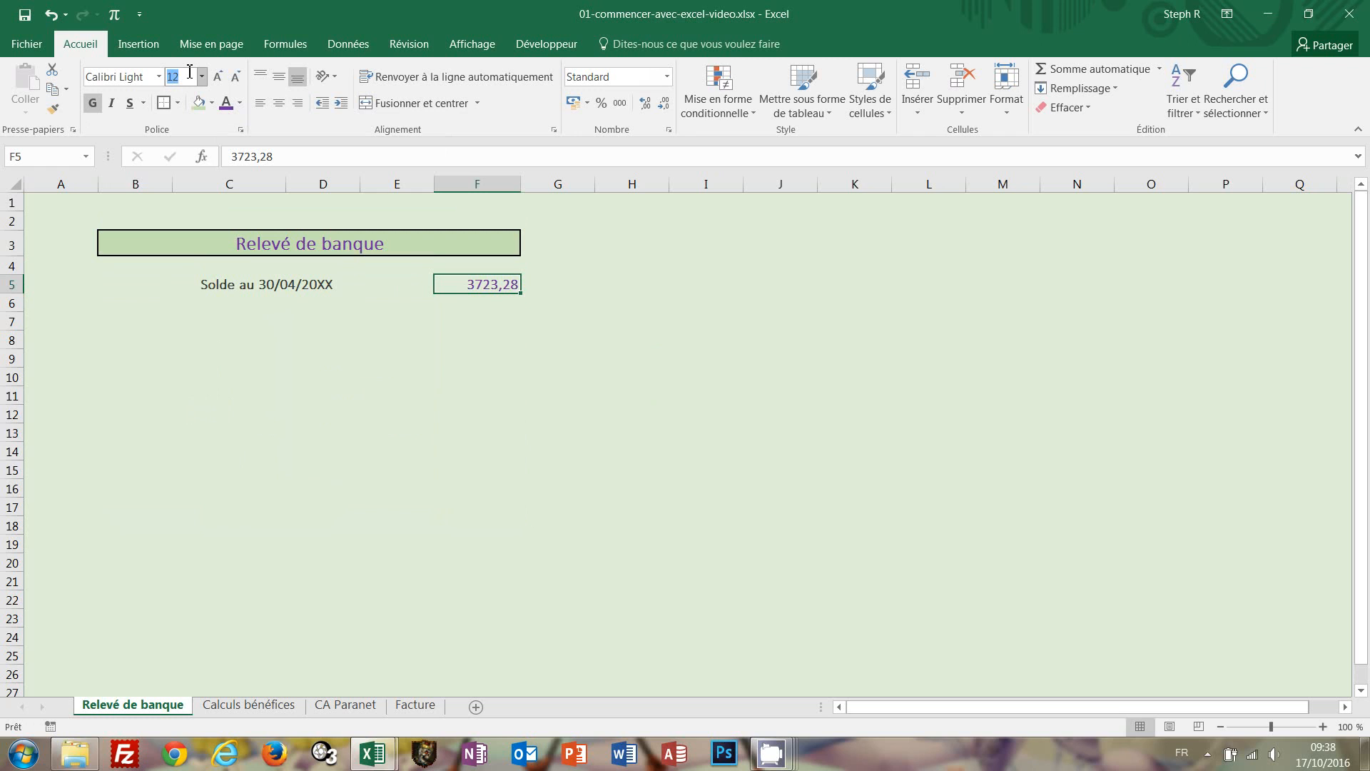
type("14")
key("Return")
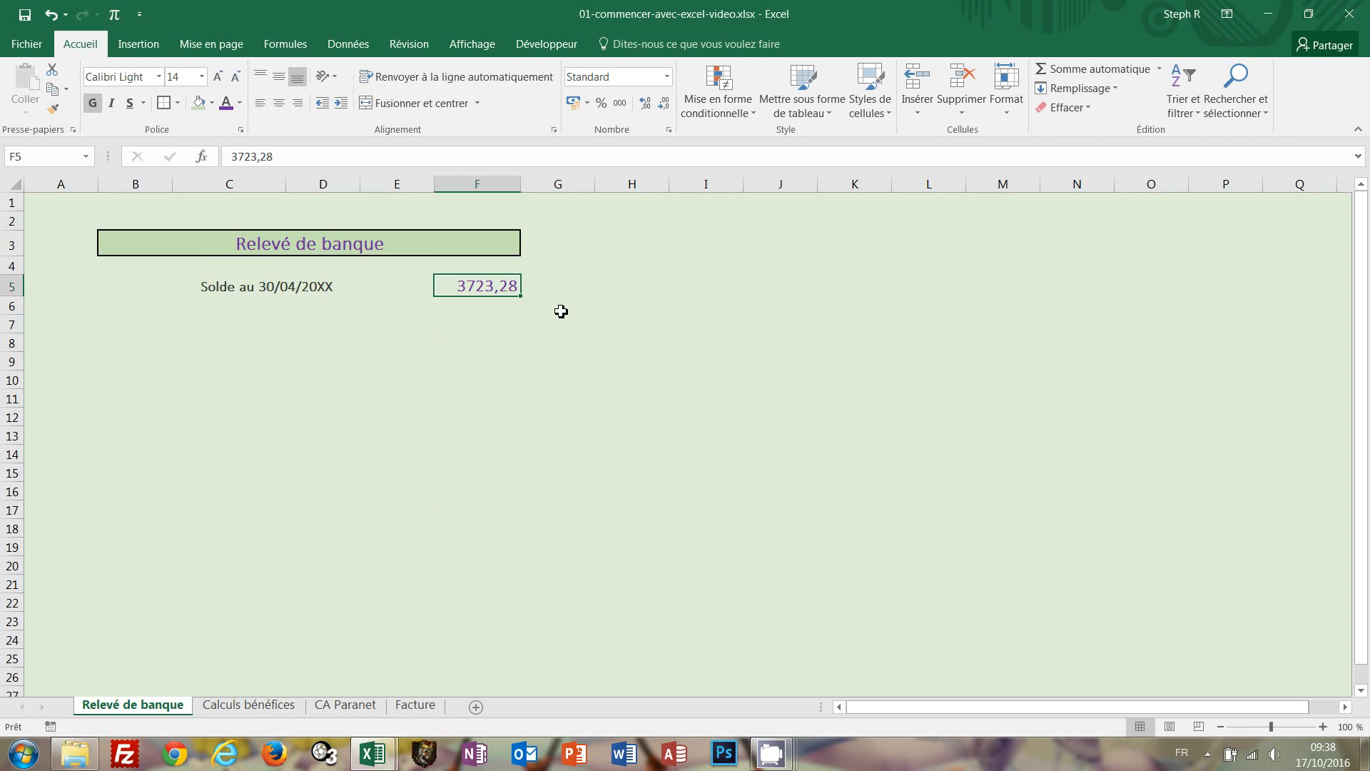
Step: Apply the euro accounting number format to the opening balance in F5
double_click(517, 285)
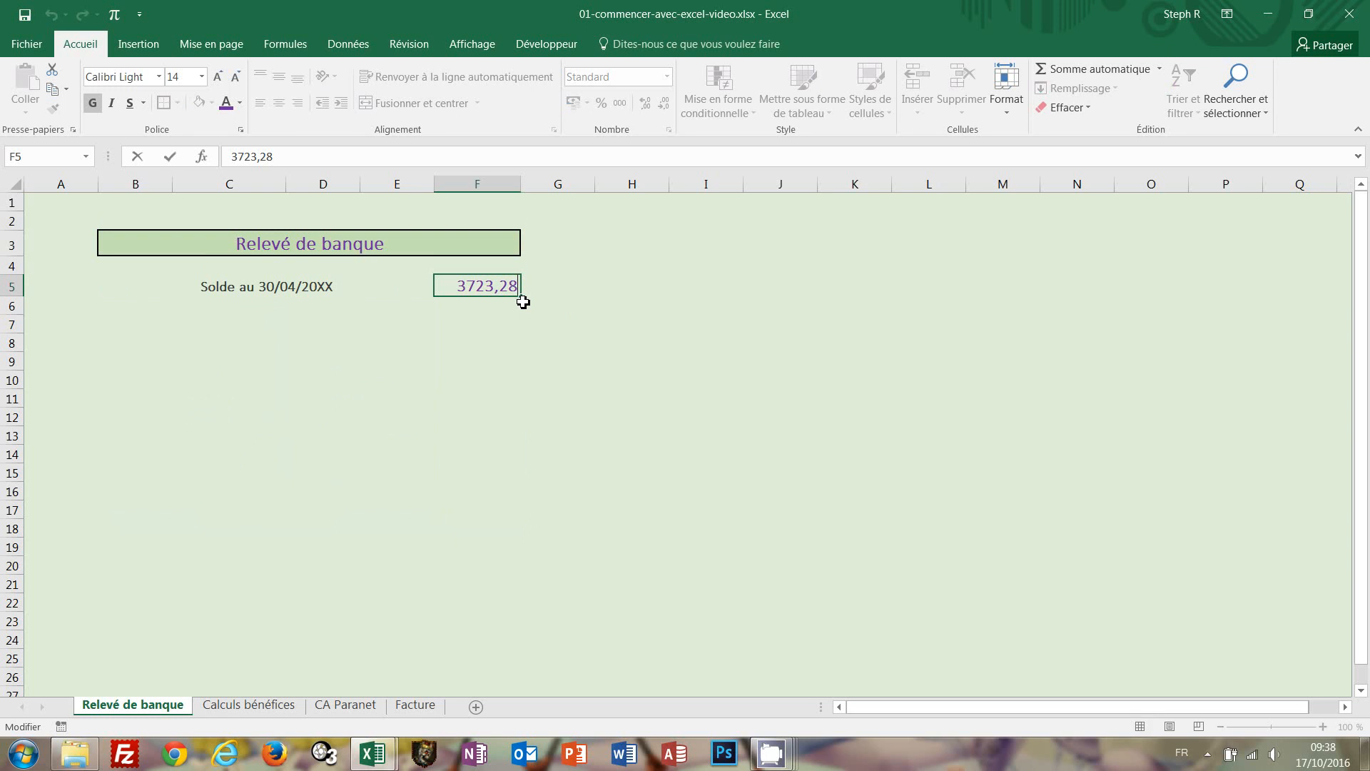
key("Escape")
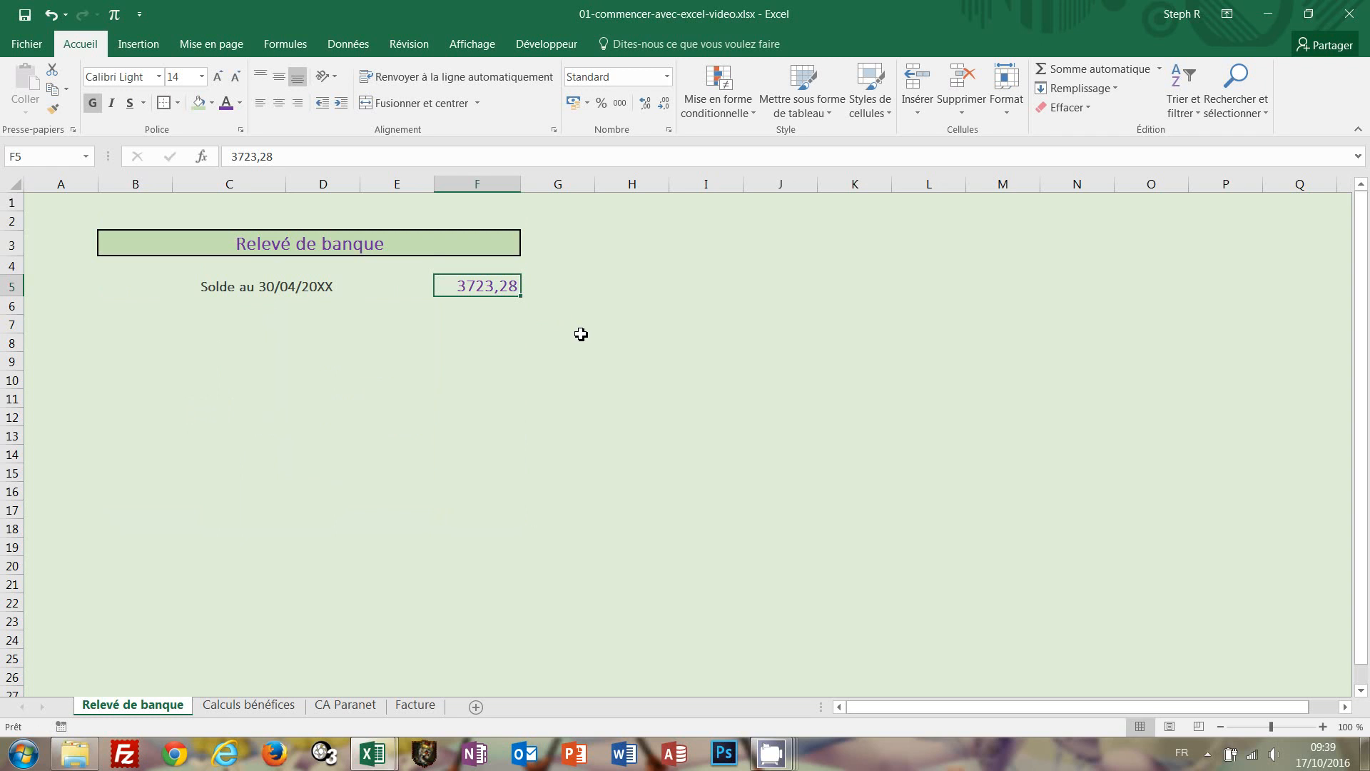
left_click(573, 103)
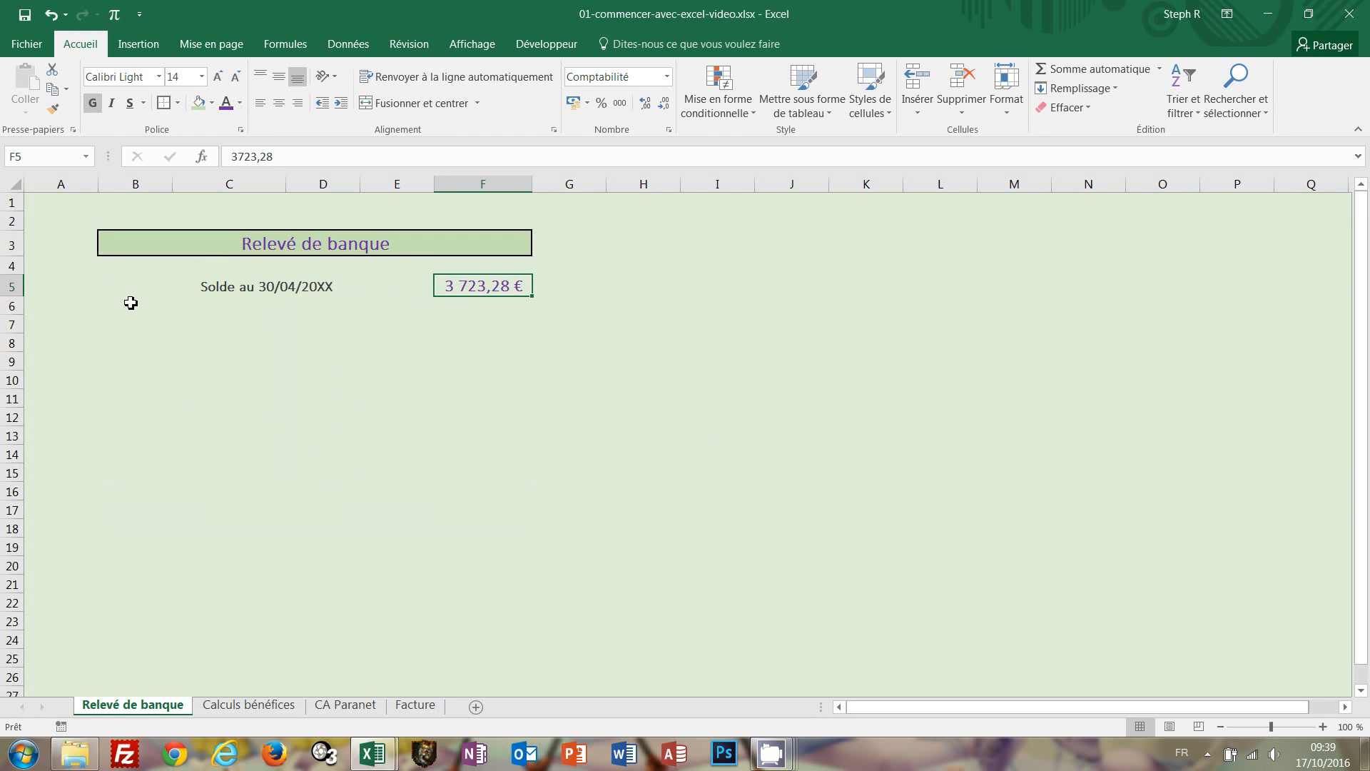
Step: Enter the column headers "Date", "Opération", "Débit" and "Crédit" in B6:E6
left_click(142, 314)
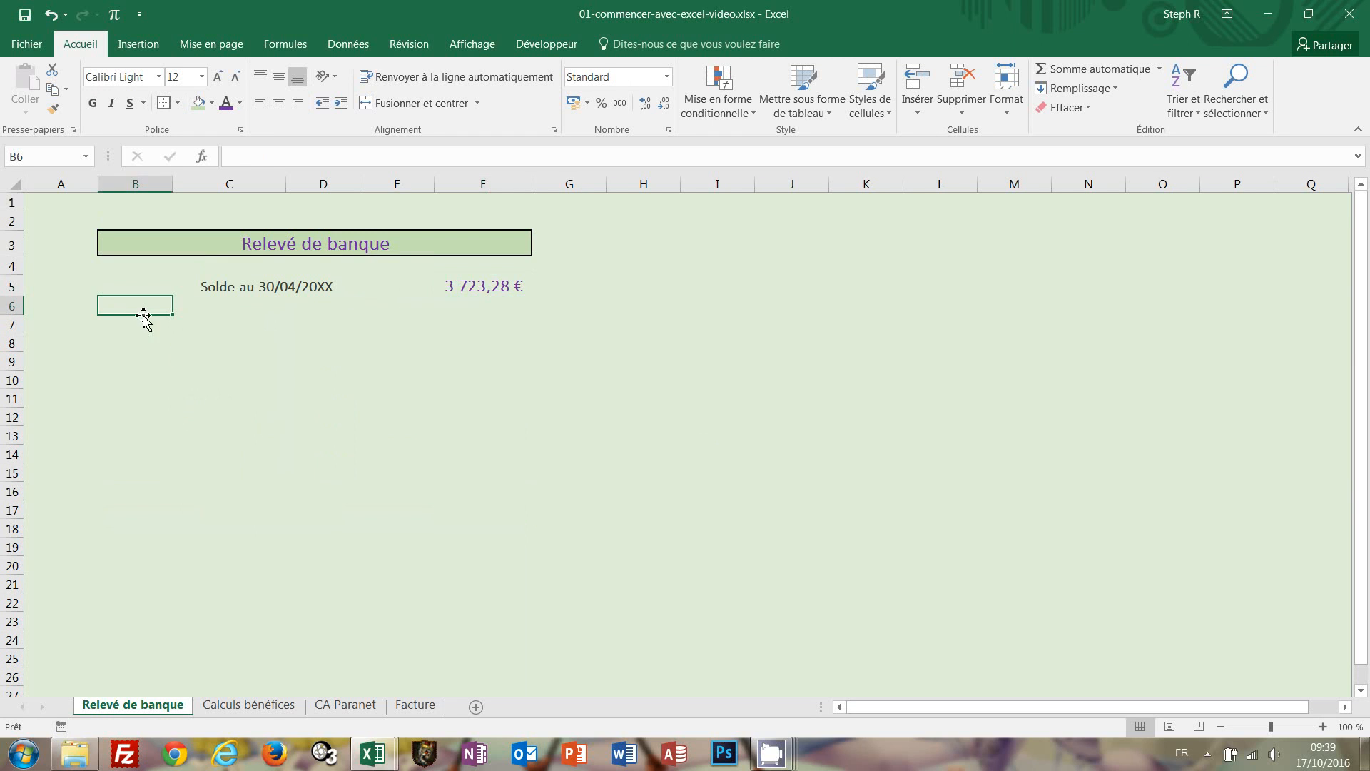
type("Date")
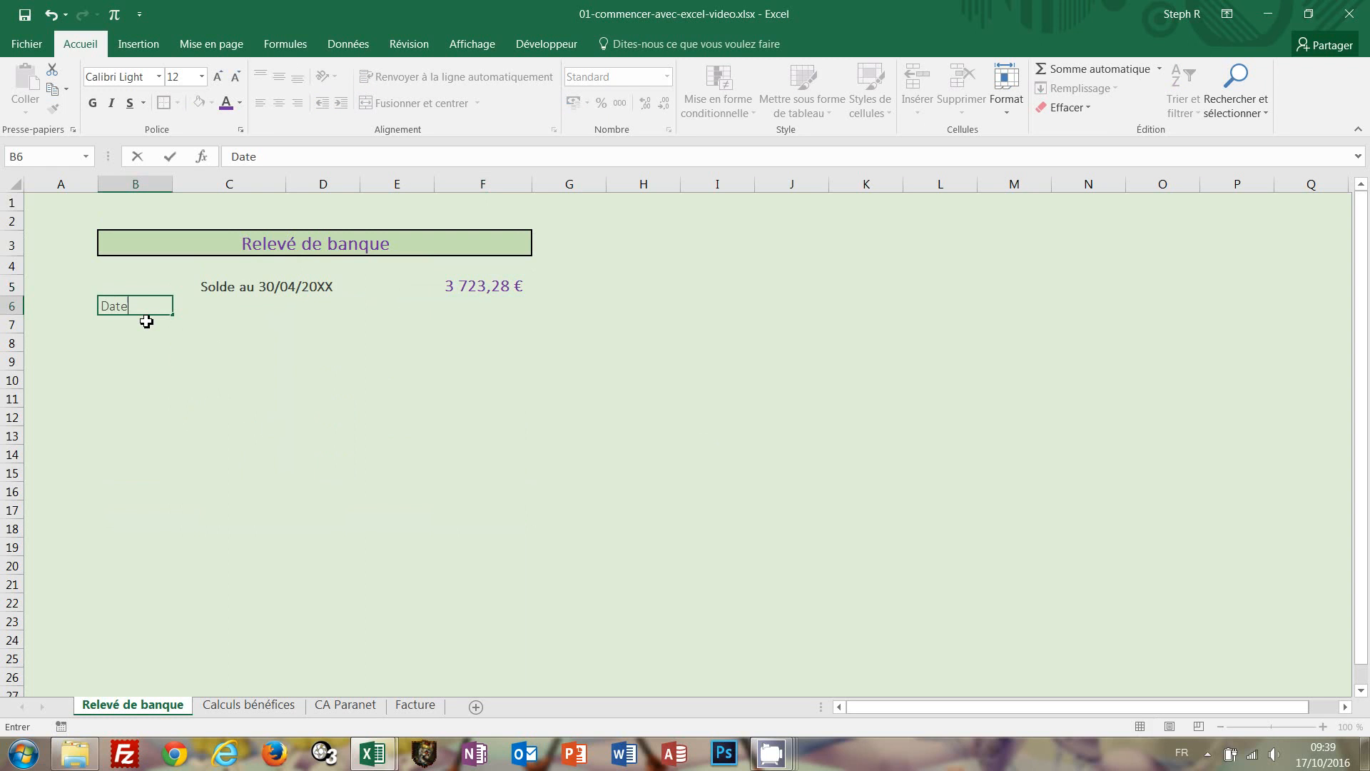
key("Tab")
type("Opération")
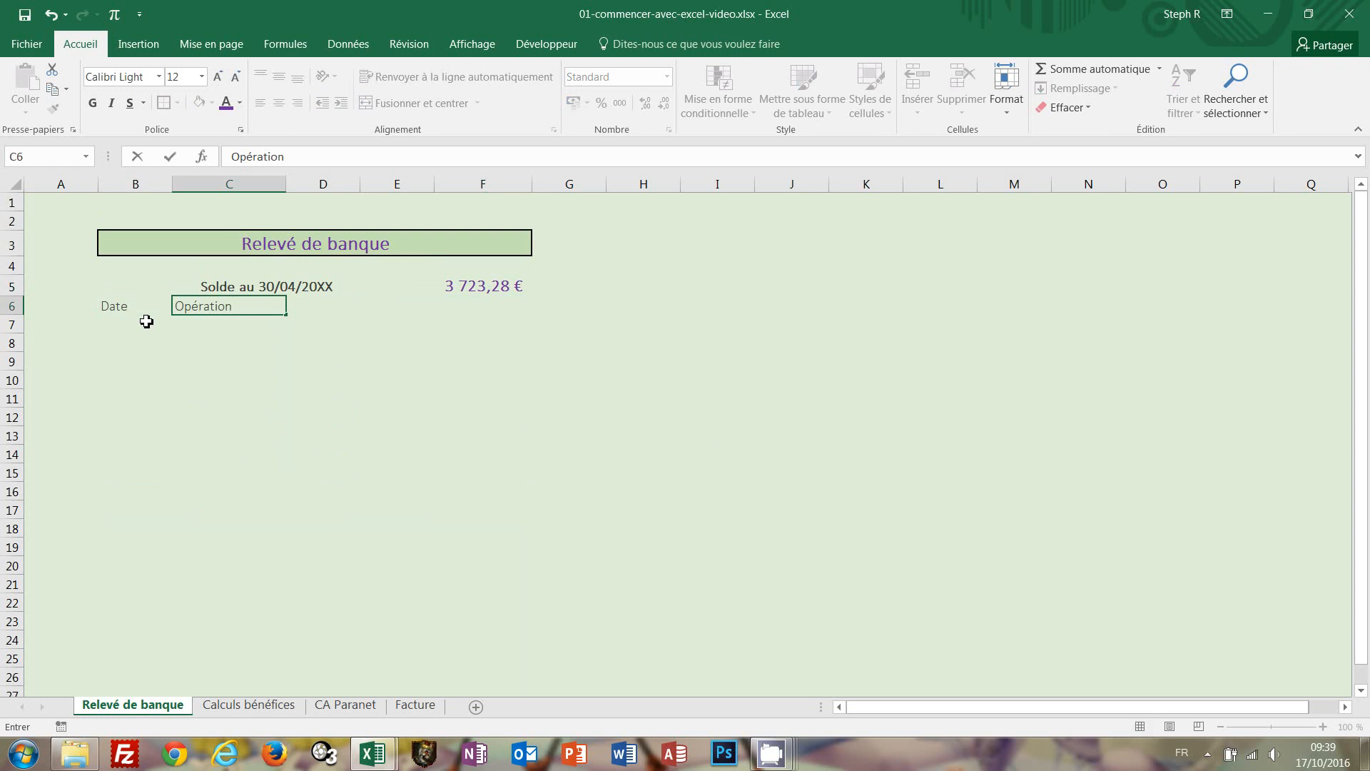
key("Tab")
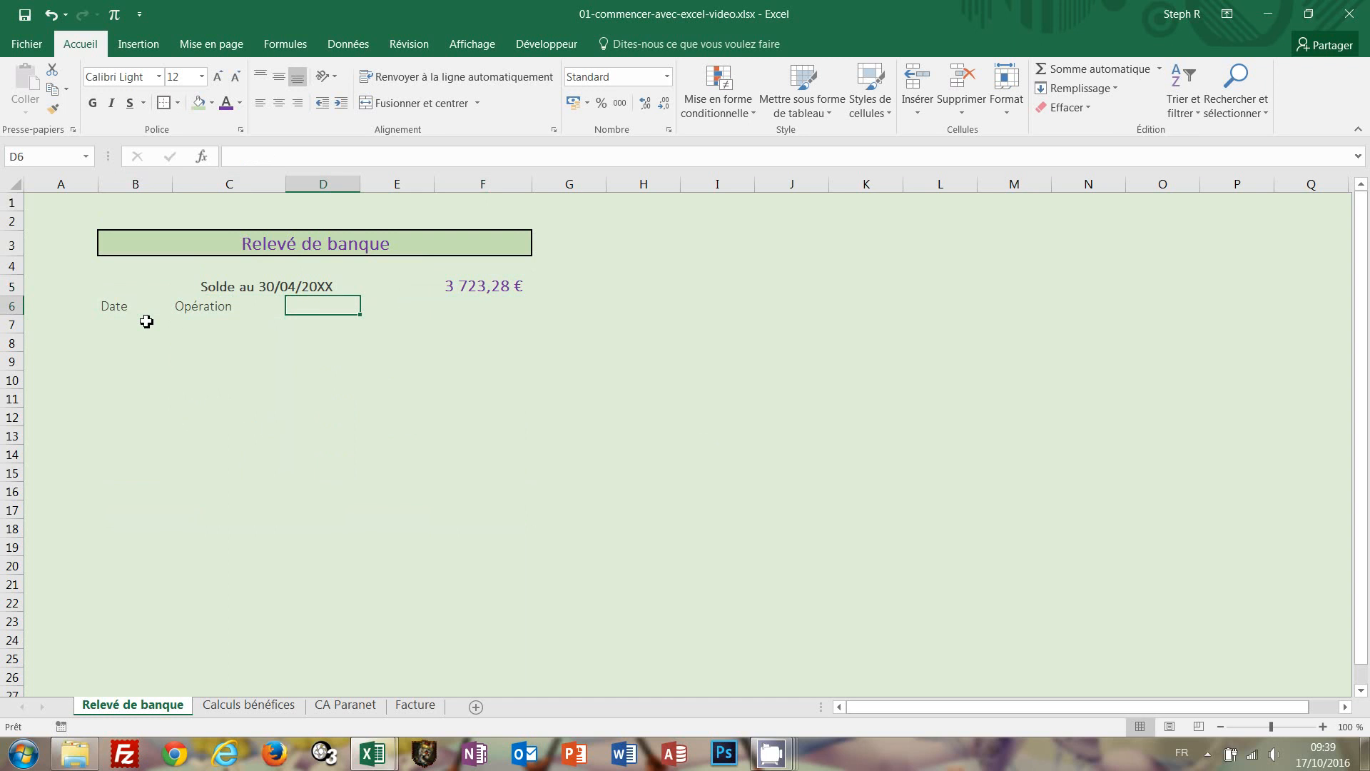
type("Débit")
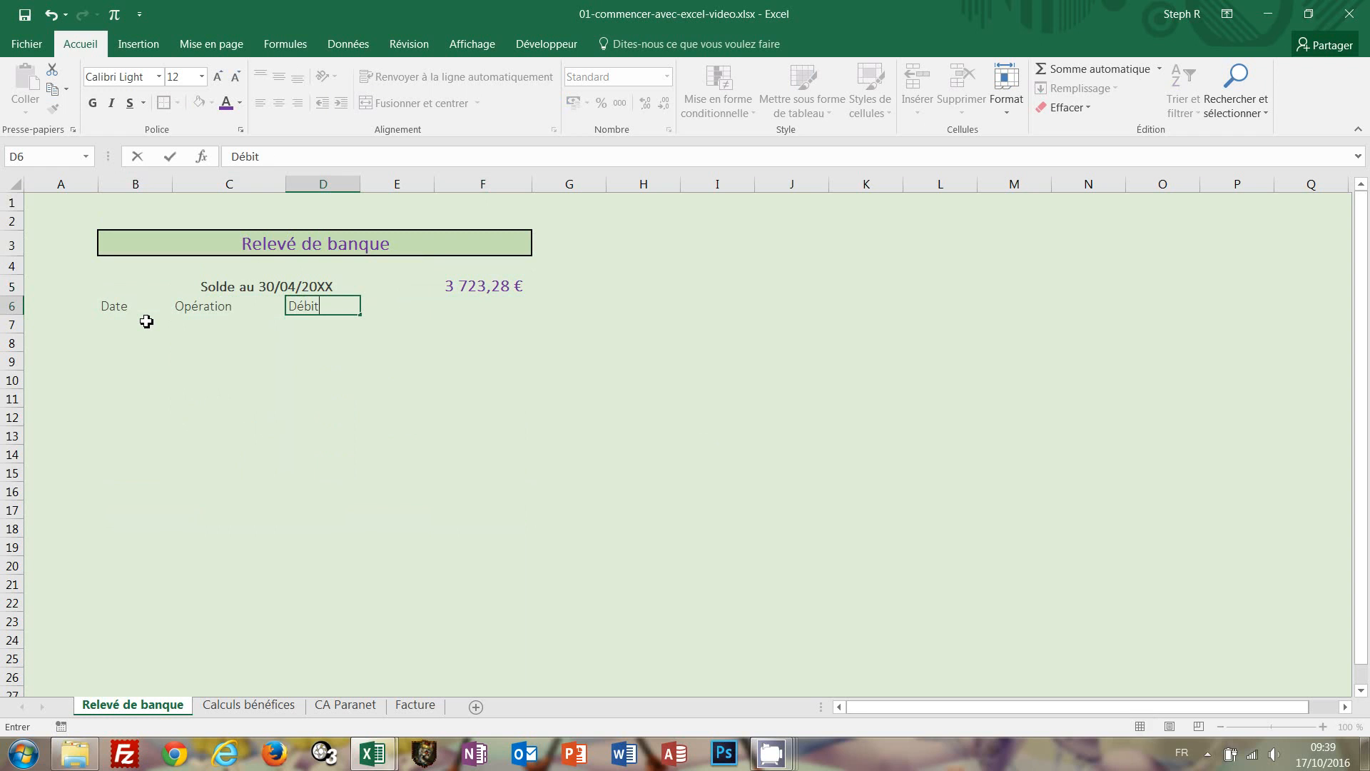
key("Tab")
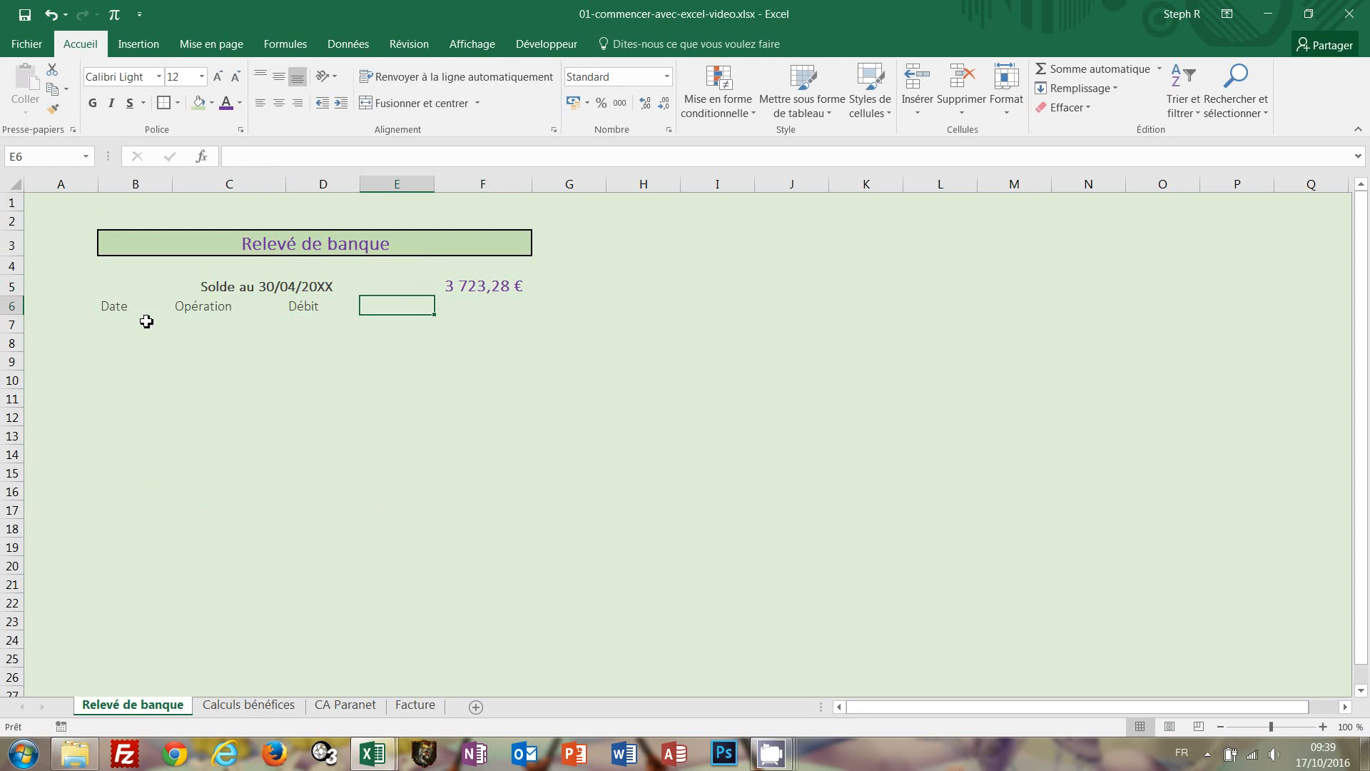
type("Crédit")
key("Tab")
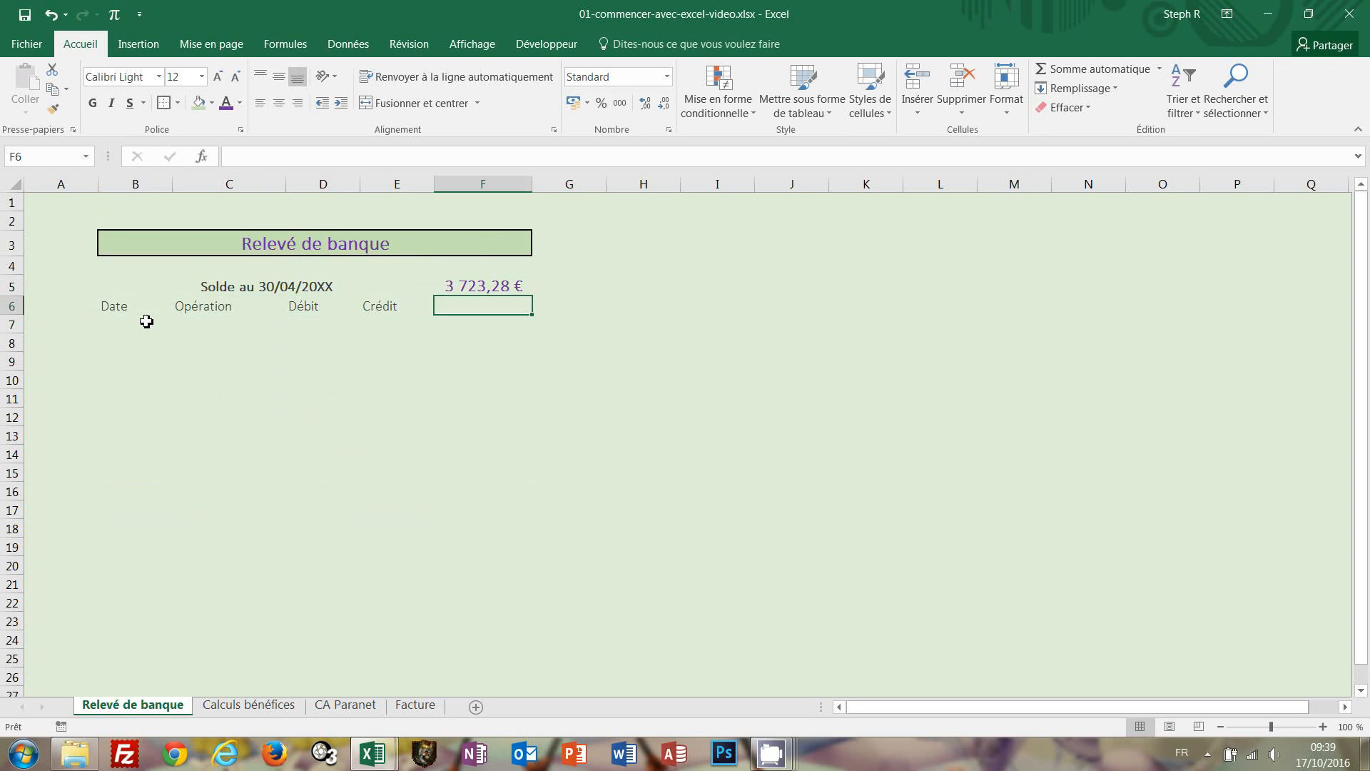
Step: Consult the last column header in the completed workbook and enter "Solde" in F6 of the exercise workbook
key("alt+Tab")
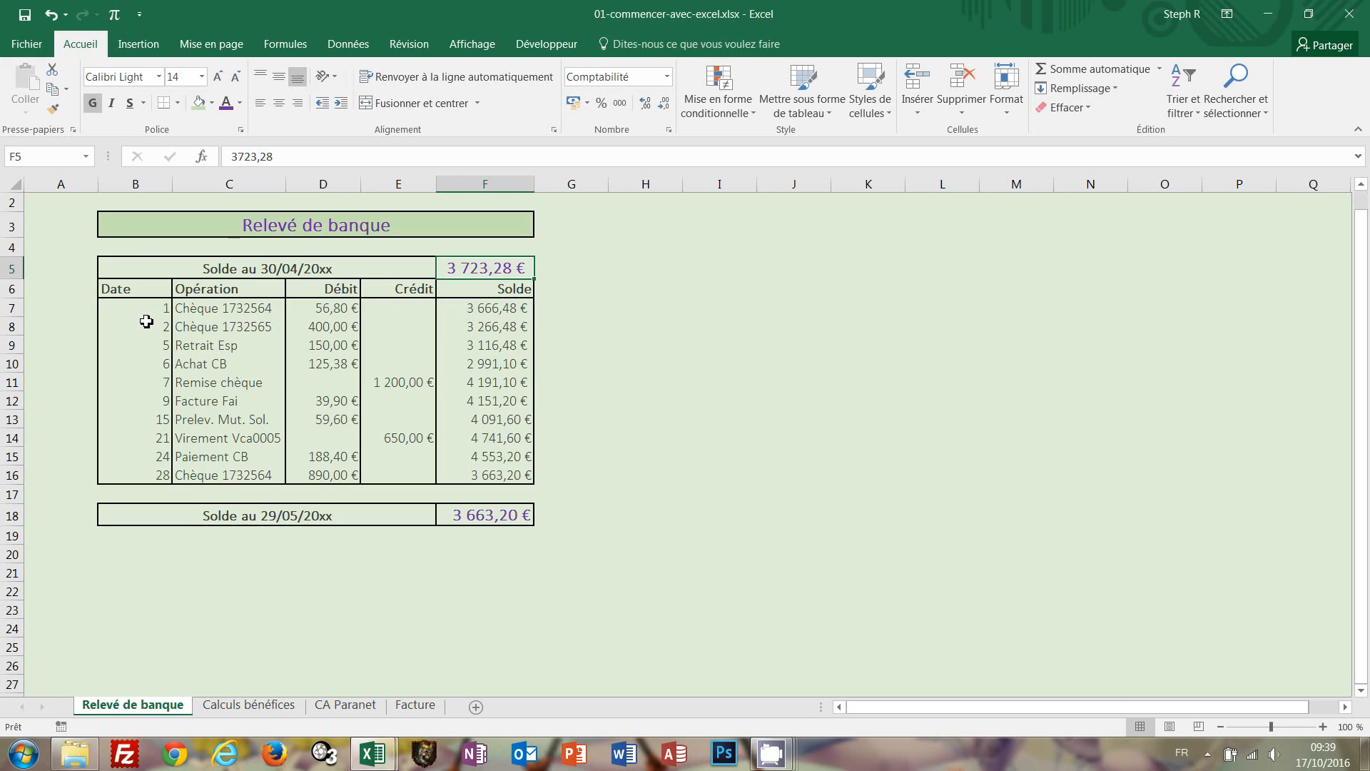
key("alt+Tab")
type("Solde")
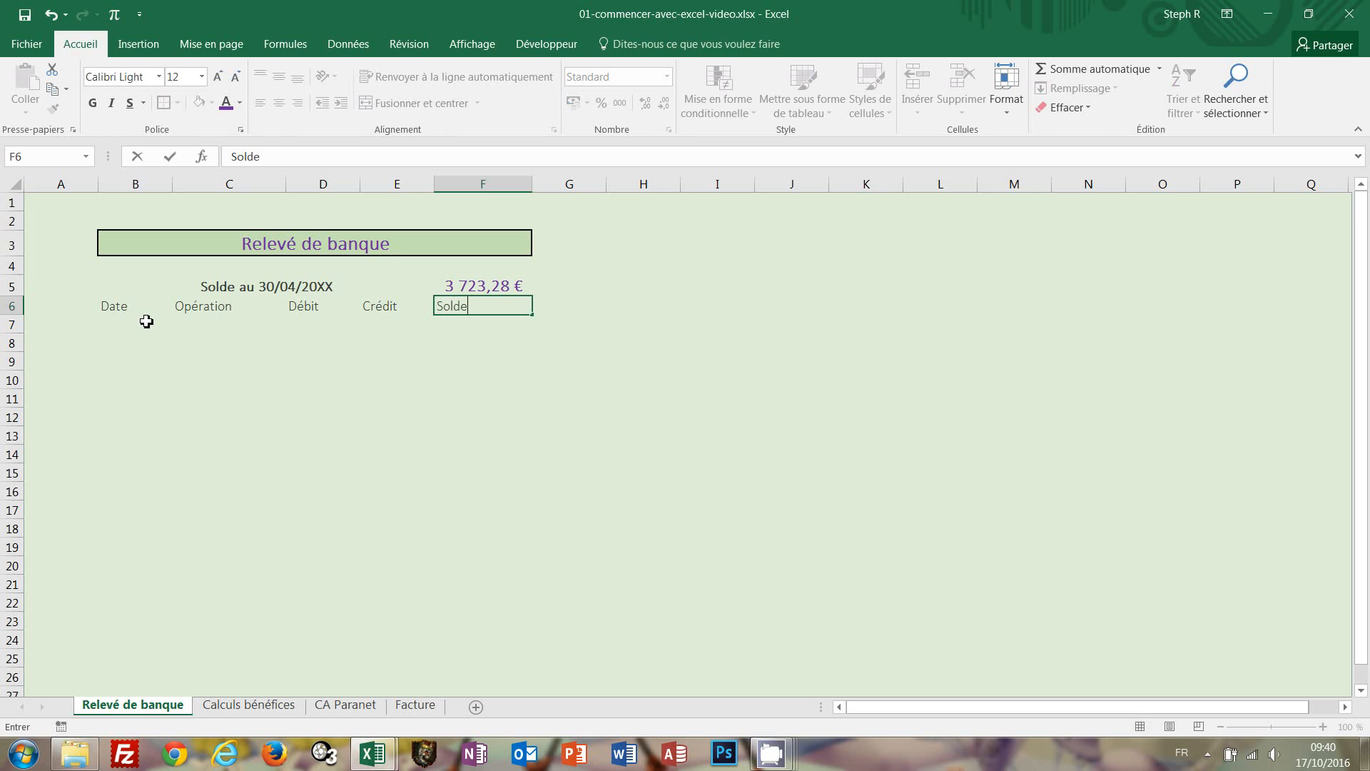
key("ctrl+Return")
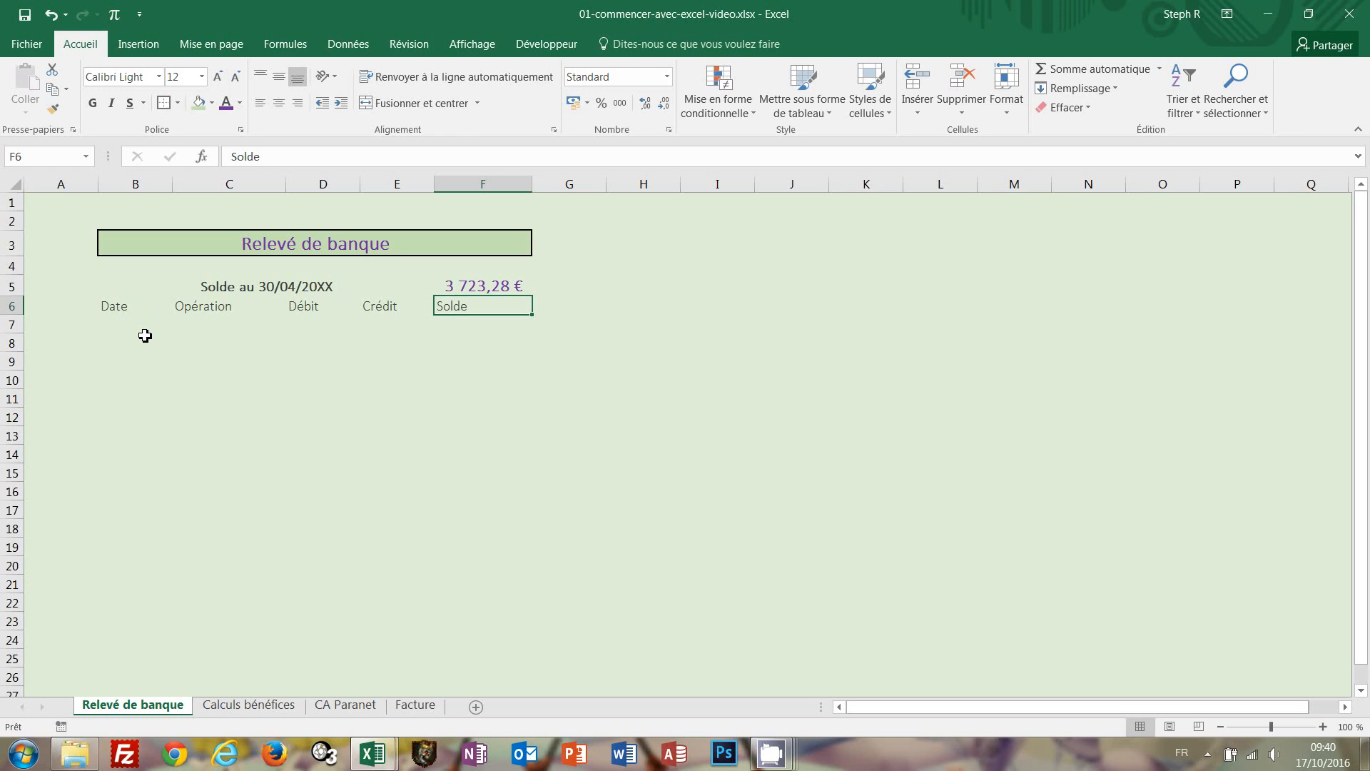
Step: Make the headers in B6:F6 bold and right-align Date, Débit, Crédit and Solde
left_click_drag(110, 306, 483, 299)
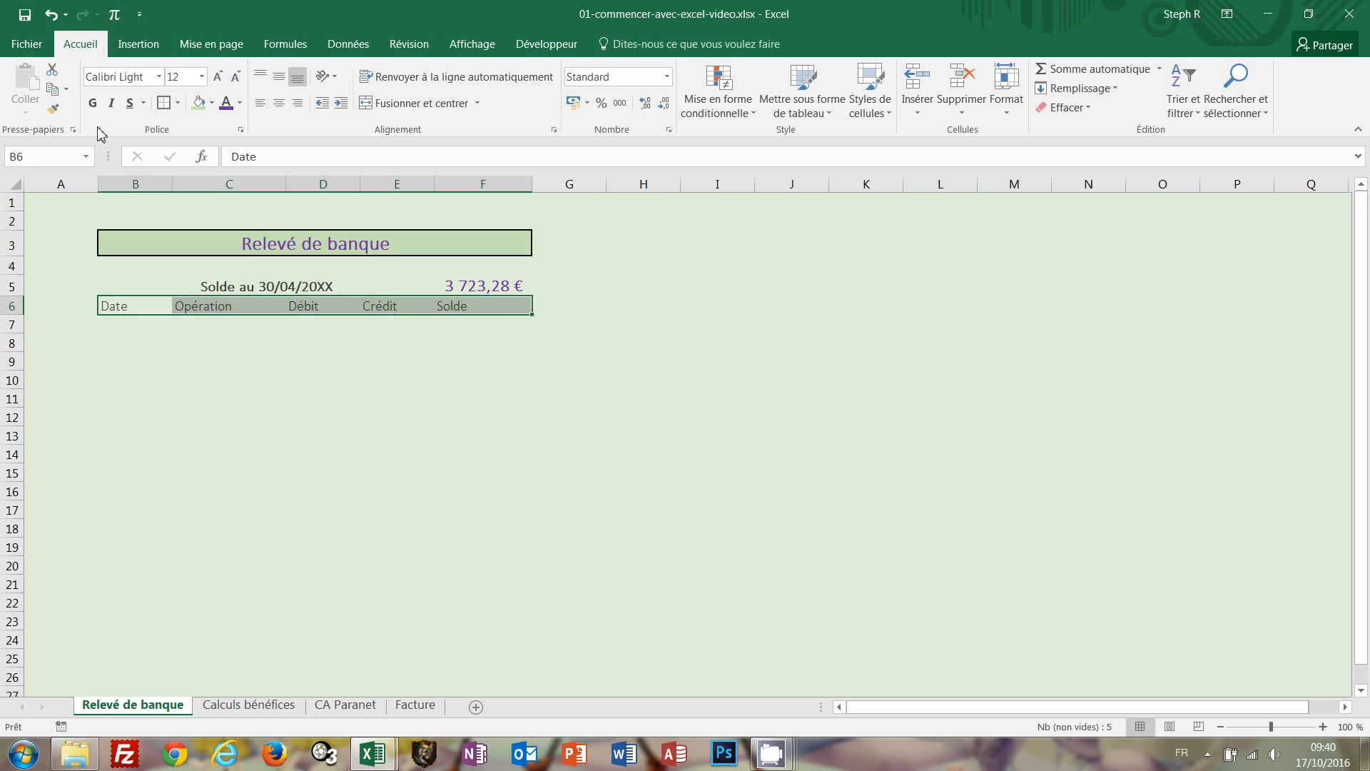
left_click(92, 104)
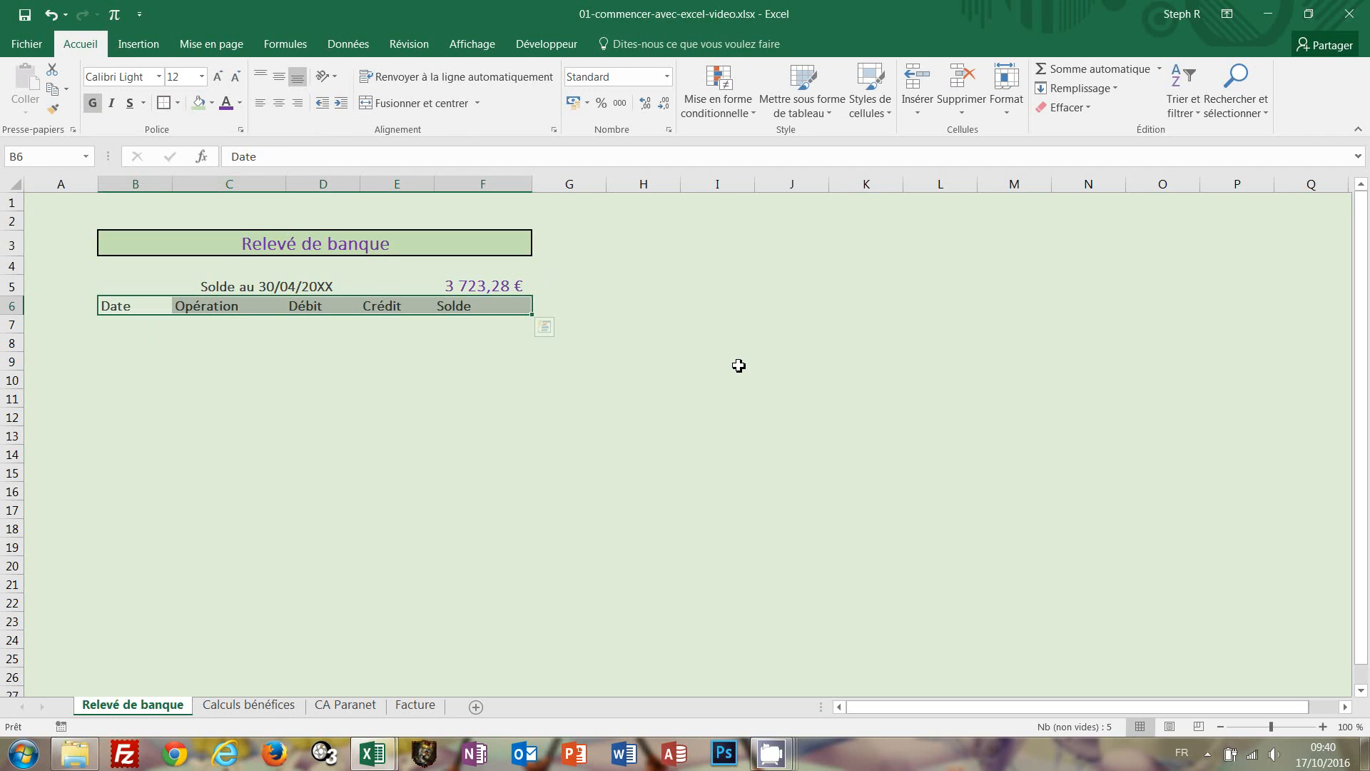
key("alt+Tab")
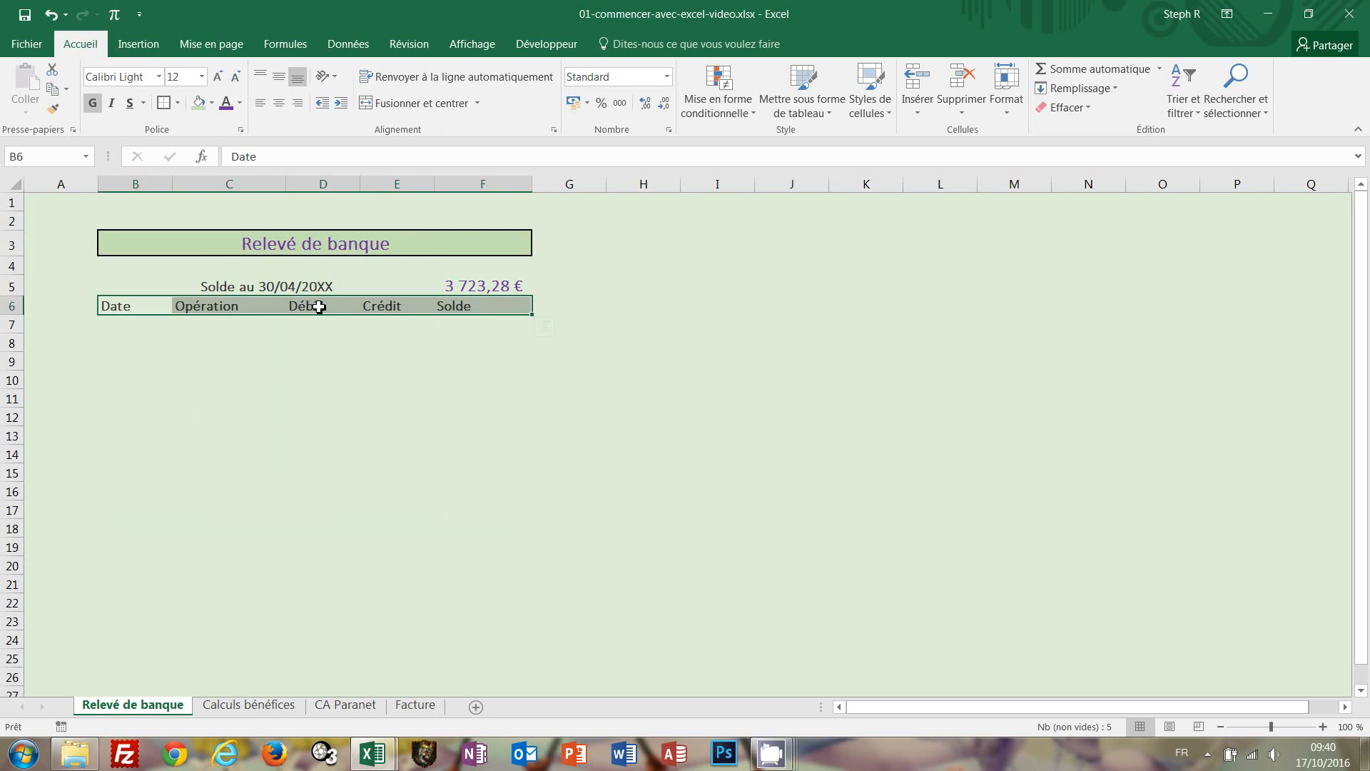
left_click_drag(318, 306, 459, 309)
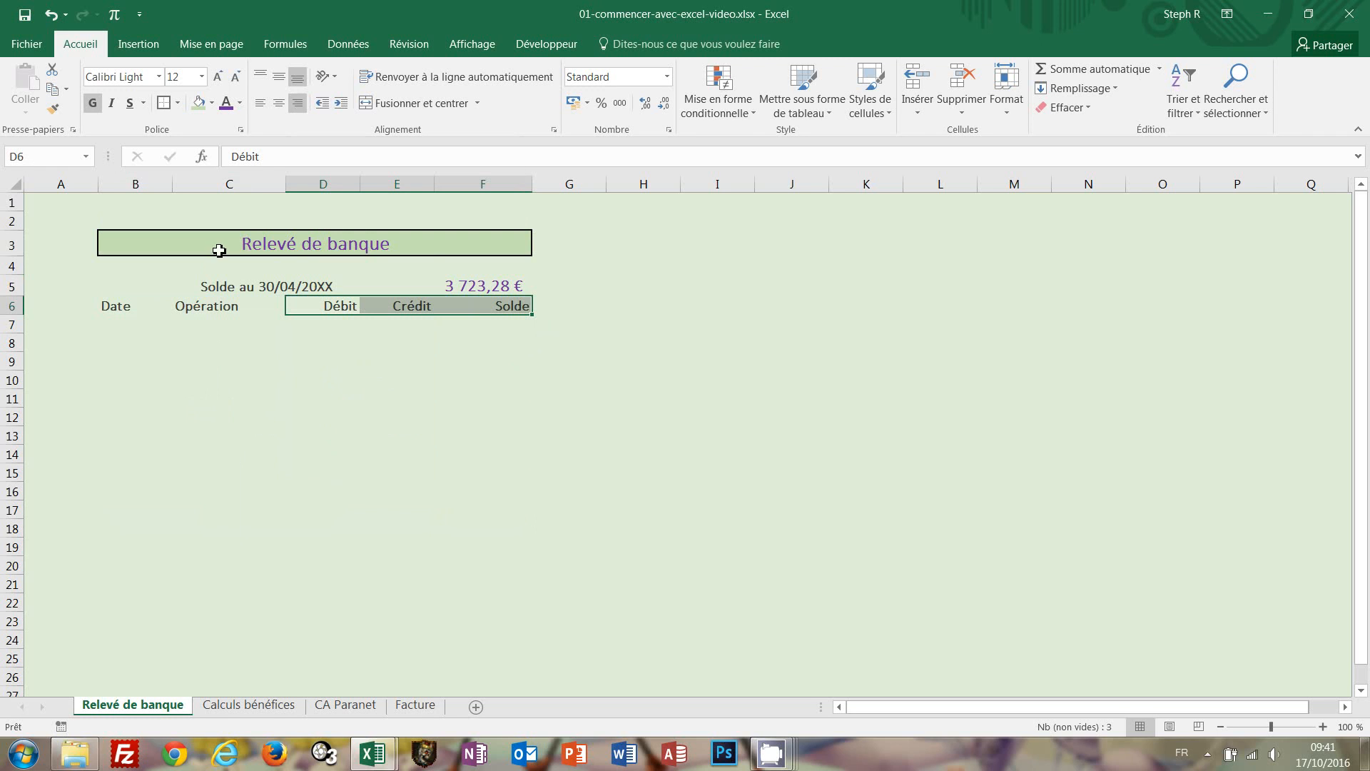
left_click(123, 307)
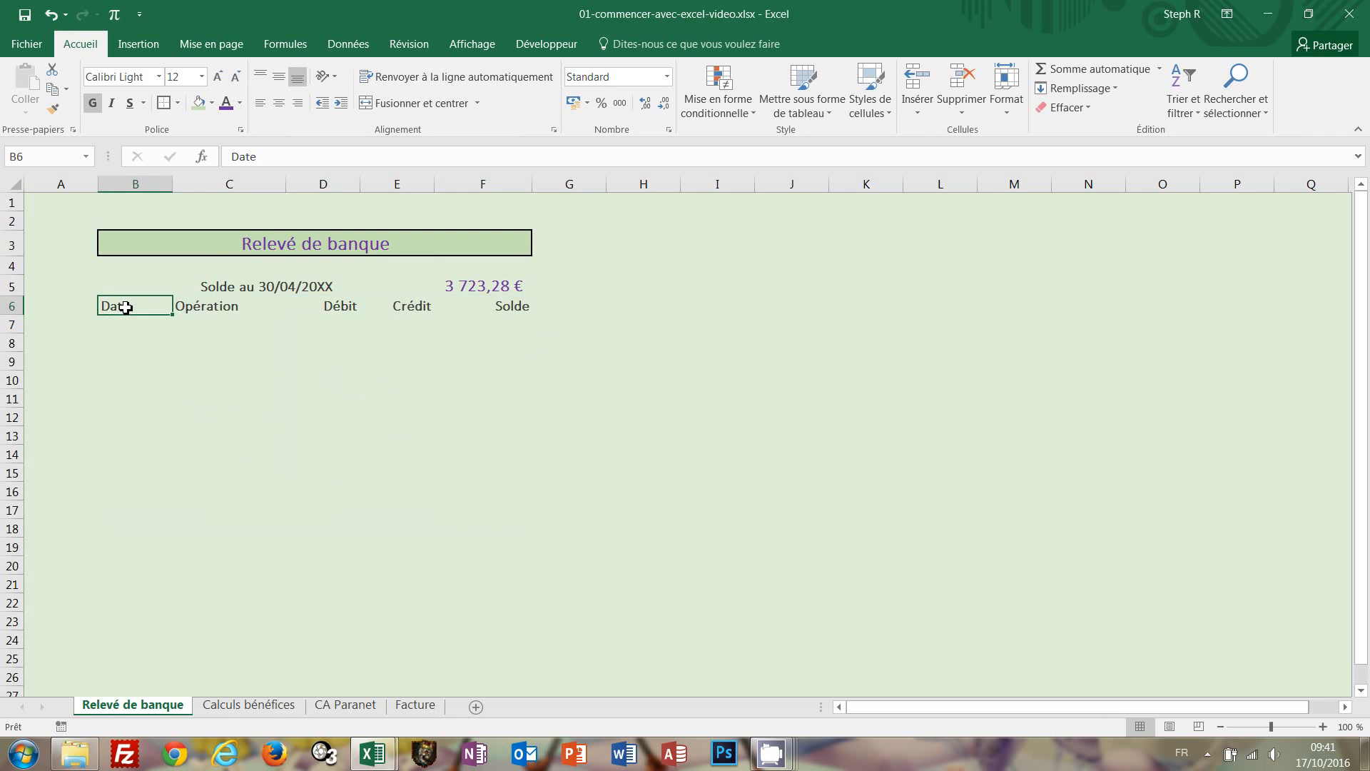
left_click(297, 105)
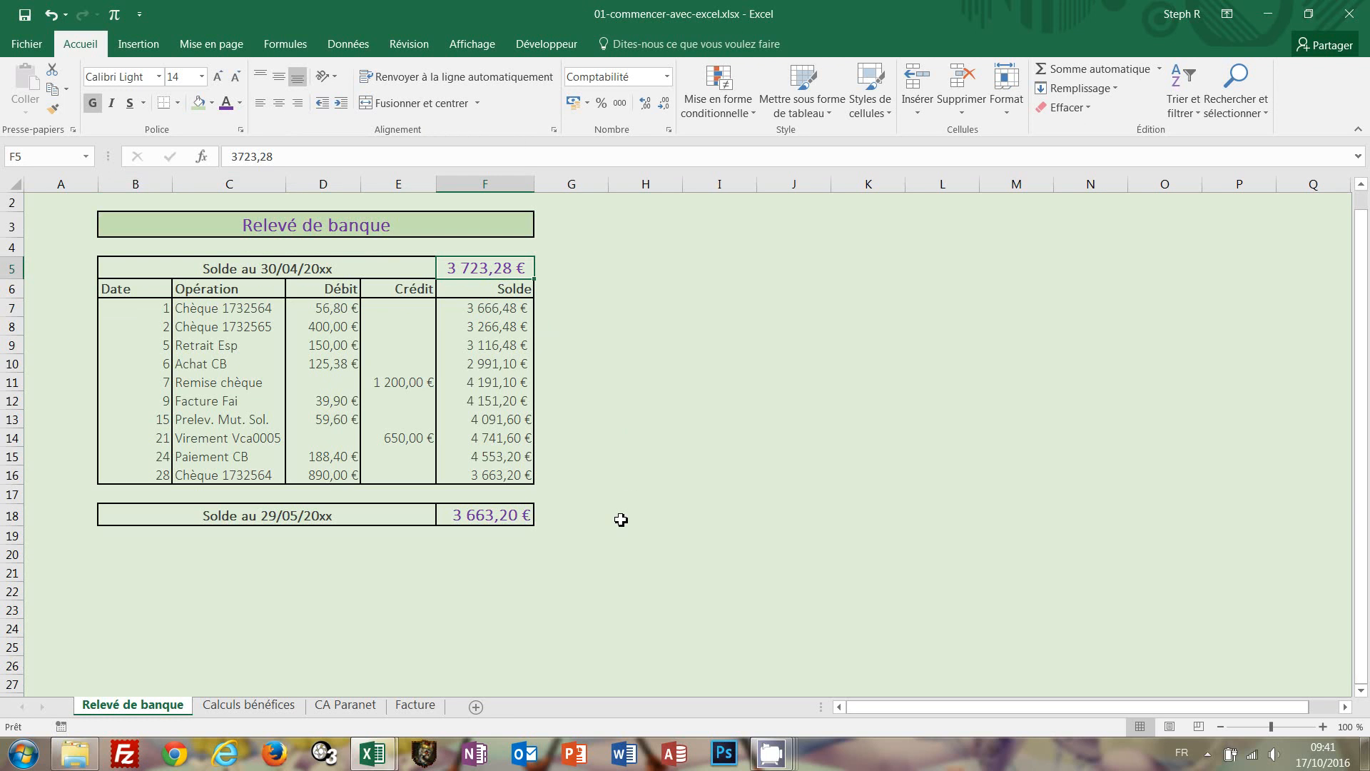
Step: Copy the operation rows B7:F16 from the completed workbook and paste them at B7 in the exercise workbook
left_click(154, 314)
left_click_drag(154, 315, 489, 475)
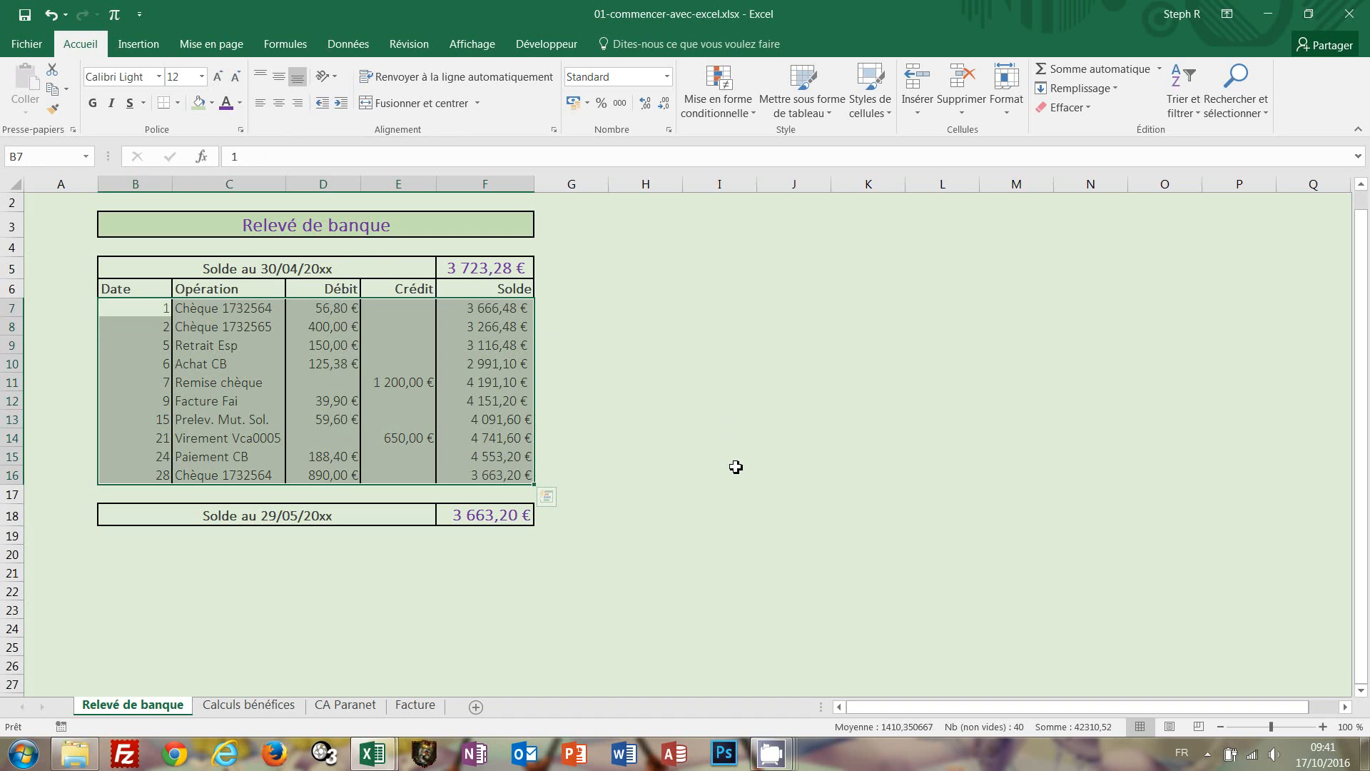
key("ctrl+c")
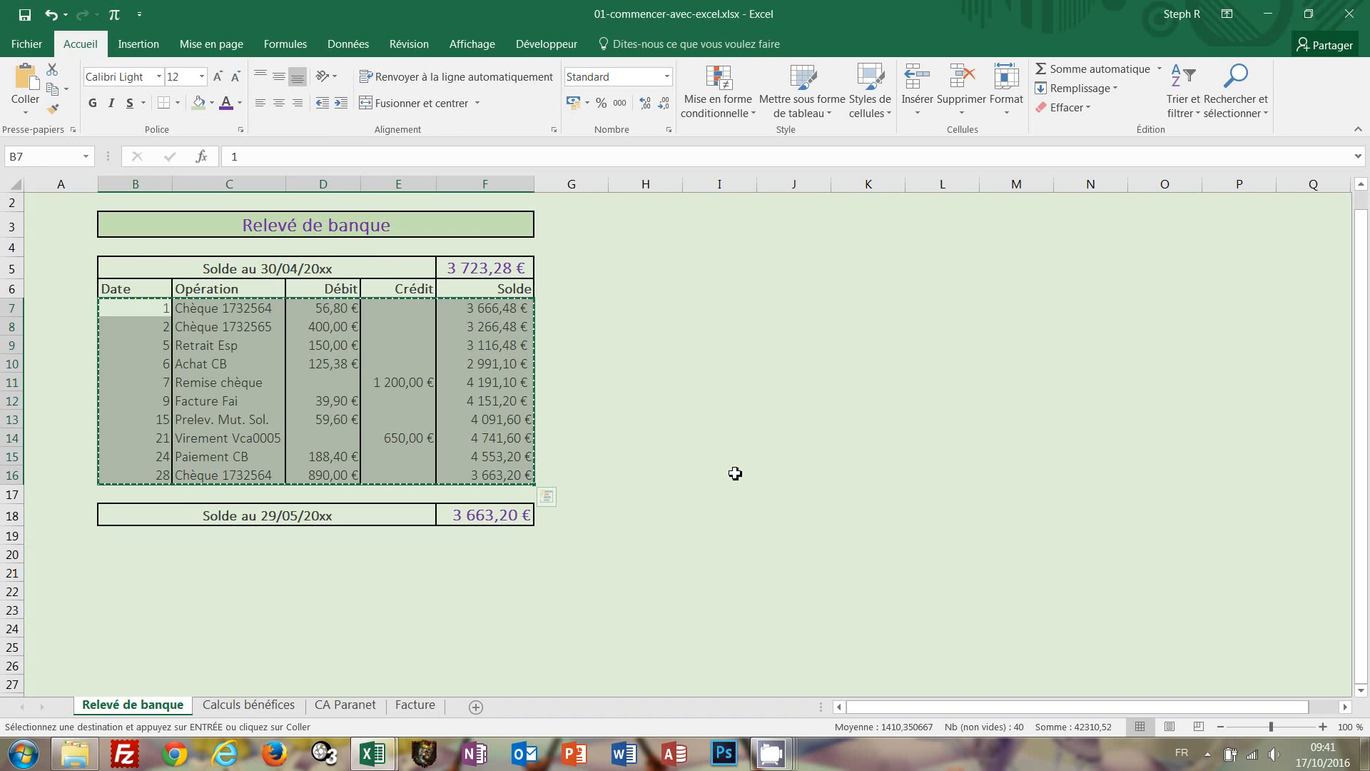
key("ctrl+Tab")
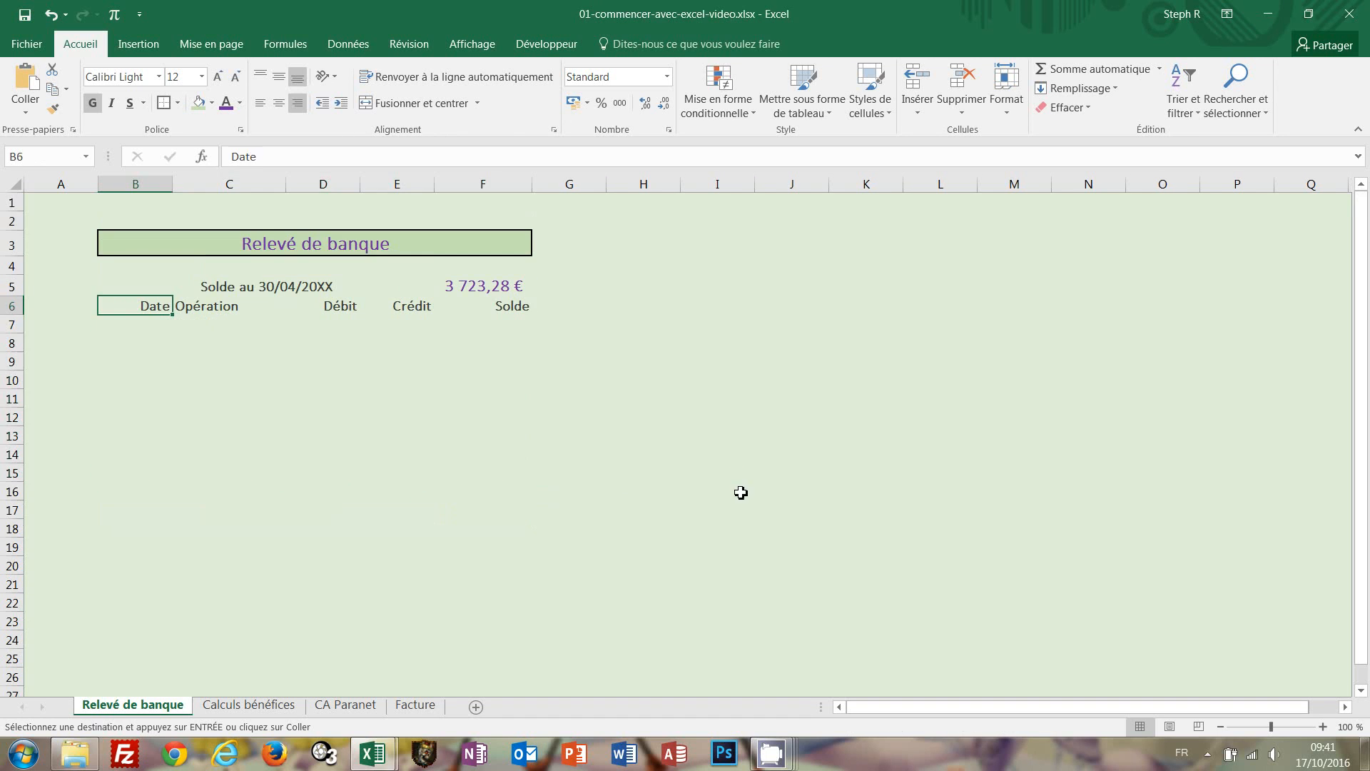
left_click(141, 324)
key("ctrl+v")
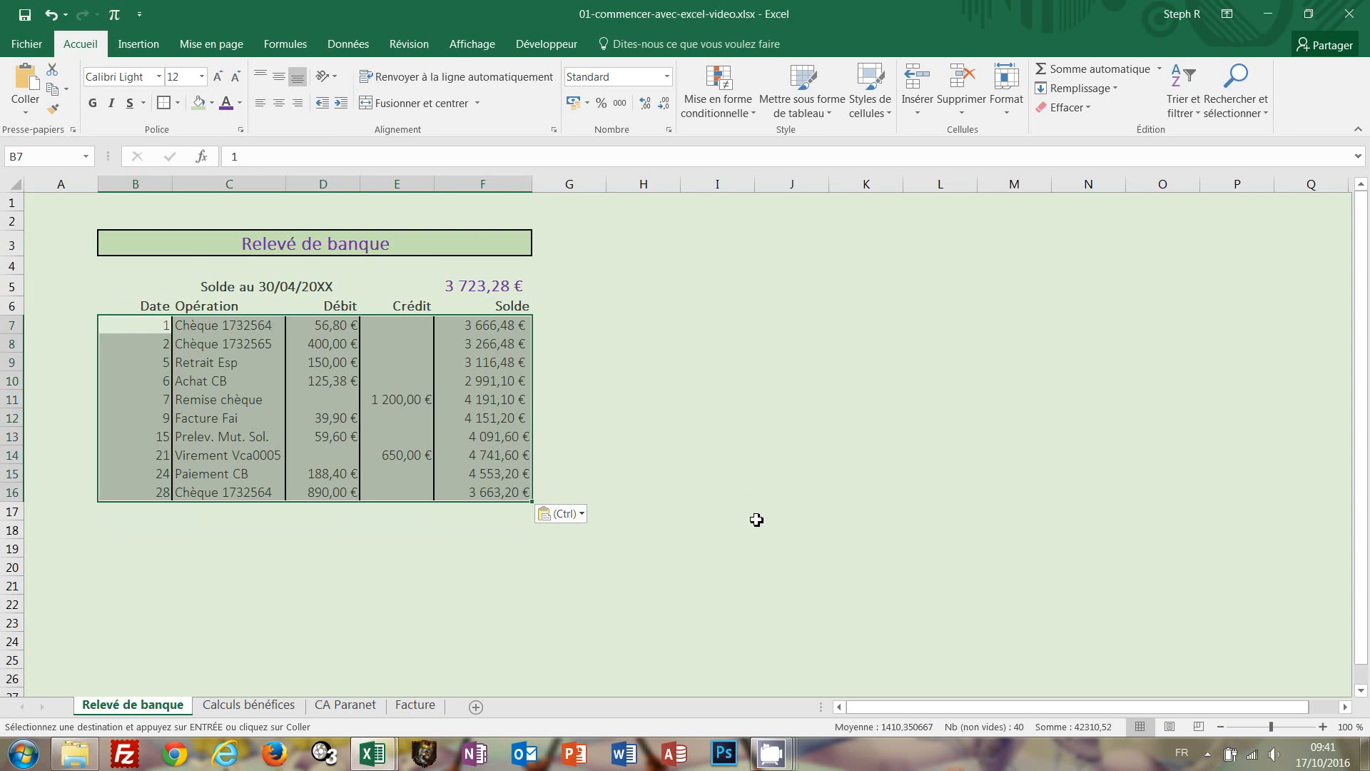
Step: Convert the pasted operation rows to values only and clear the copy selection in the completed workbook
left_click(581, 515)
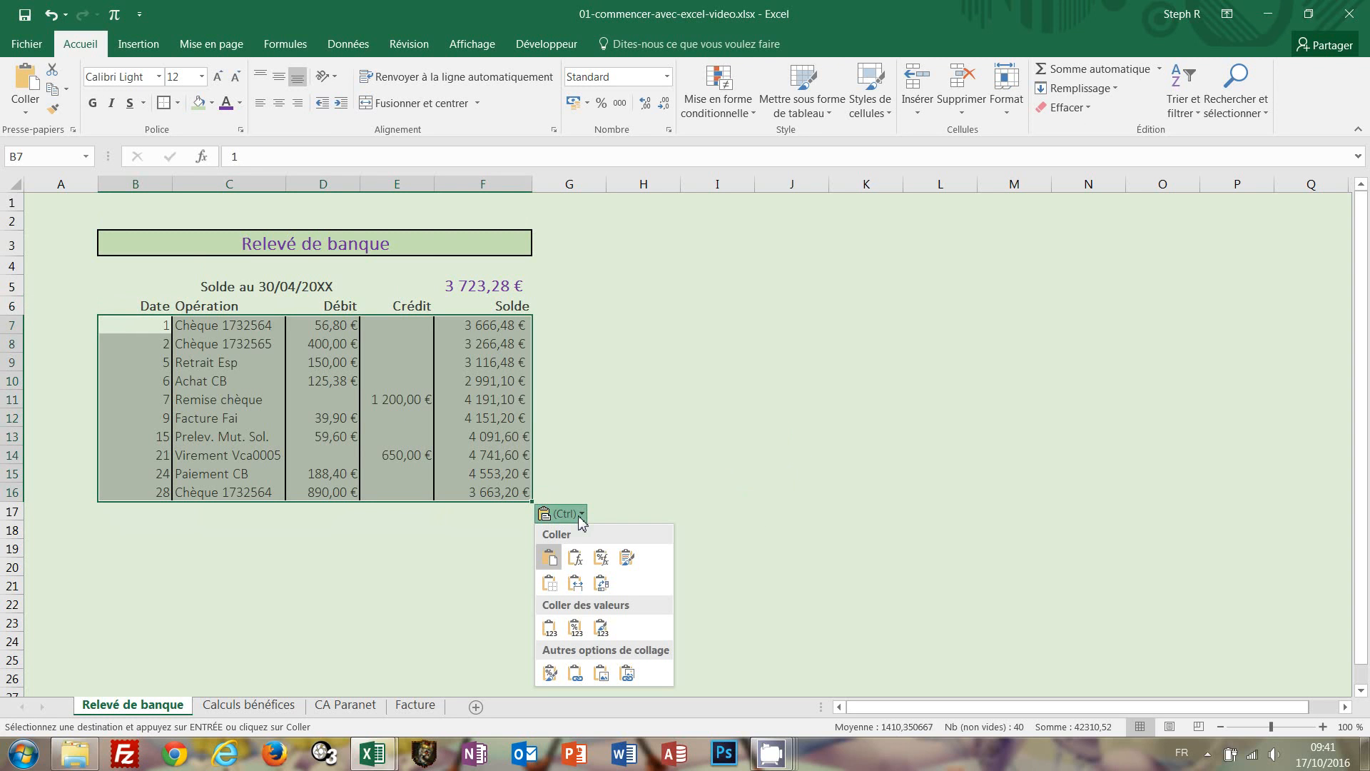
left_click(549, 633)
left_click(631, 404)
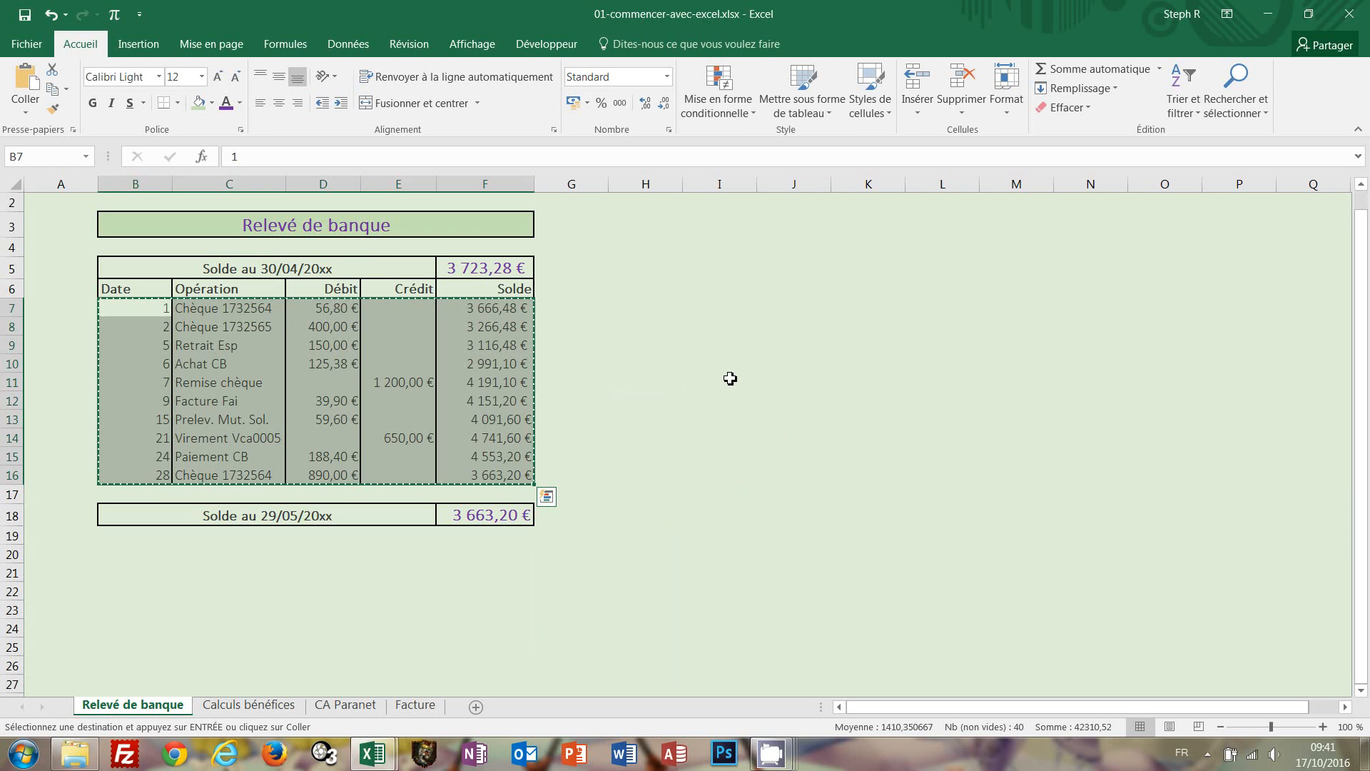
left_click(727, 383)
key("Escape")
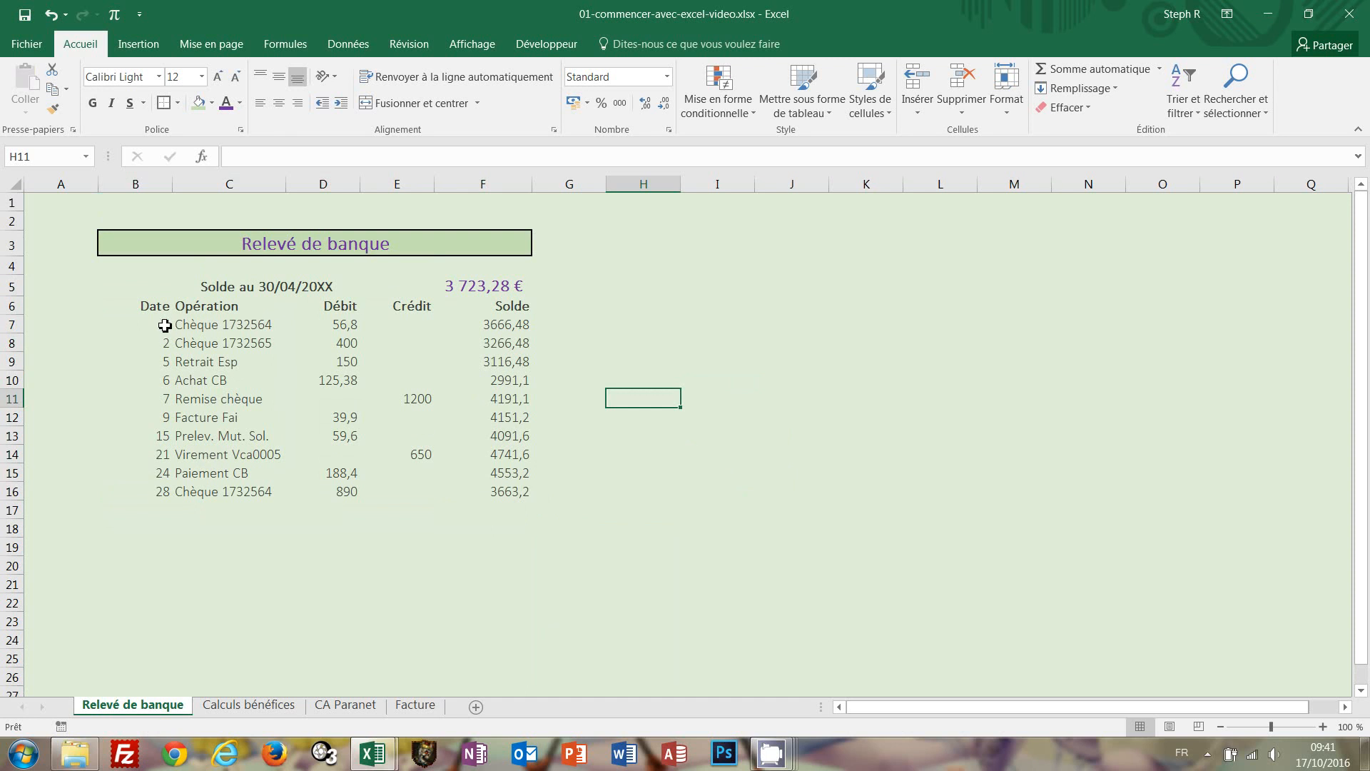
Step: Apply the euro currency format to the debit, credit and balance amounts in D7:F16
left_click(166, 324)
left_click_drag(163, 363, 153, 488)
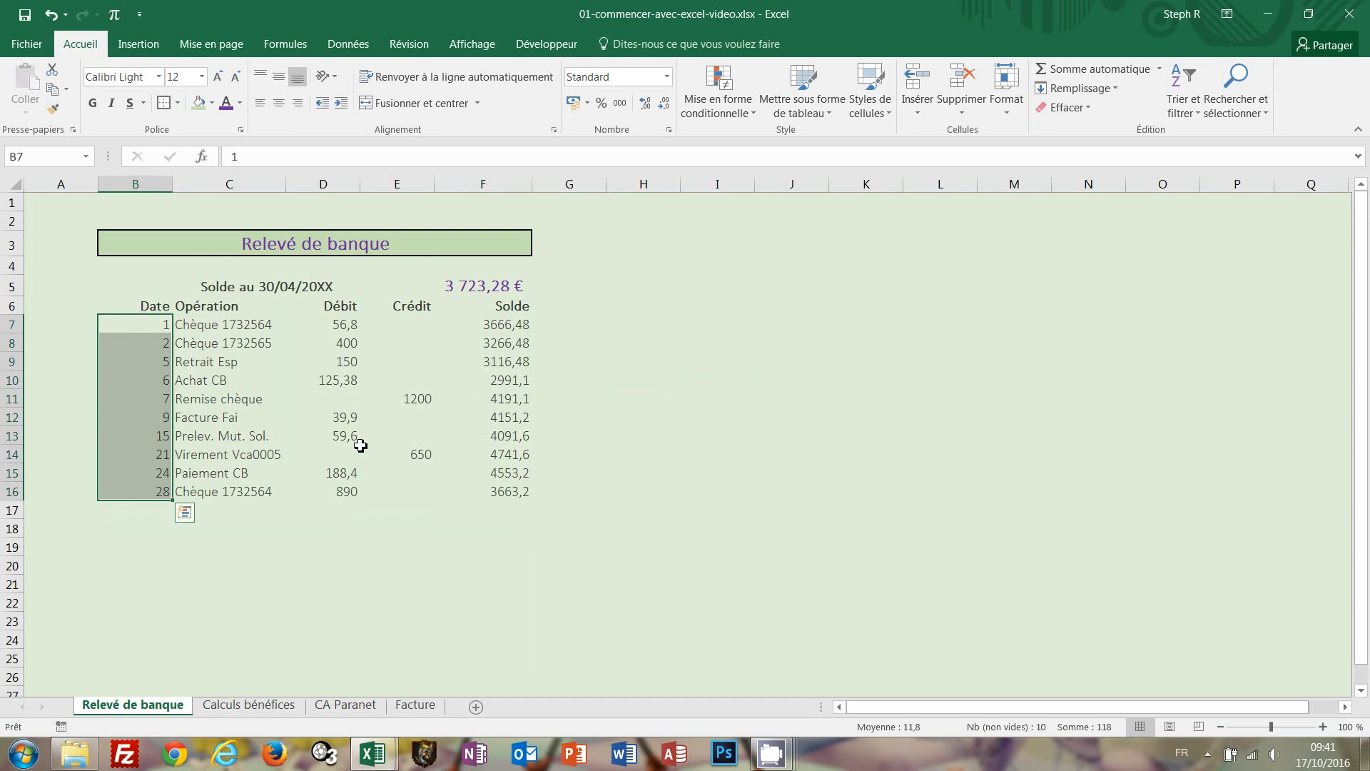
left_click_drag(218, 324, 212, 492)
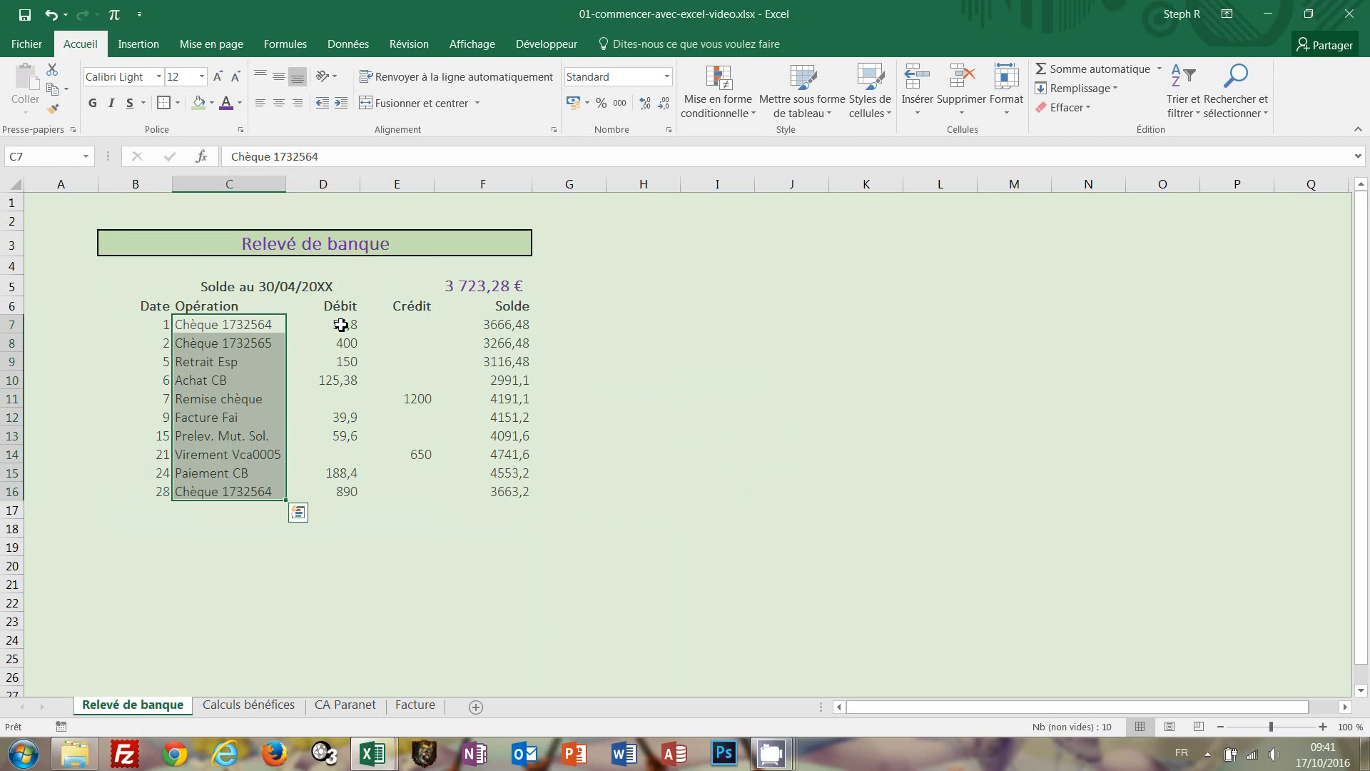
left_click_drag(339, 323, 510, 491)
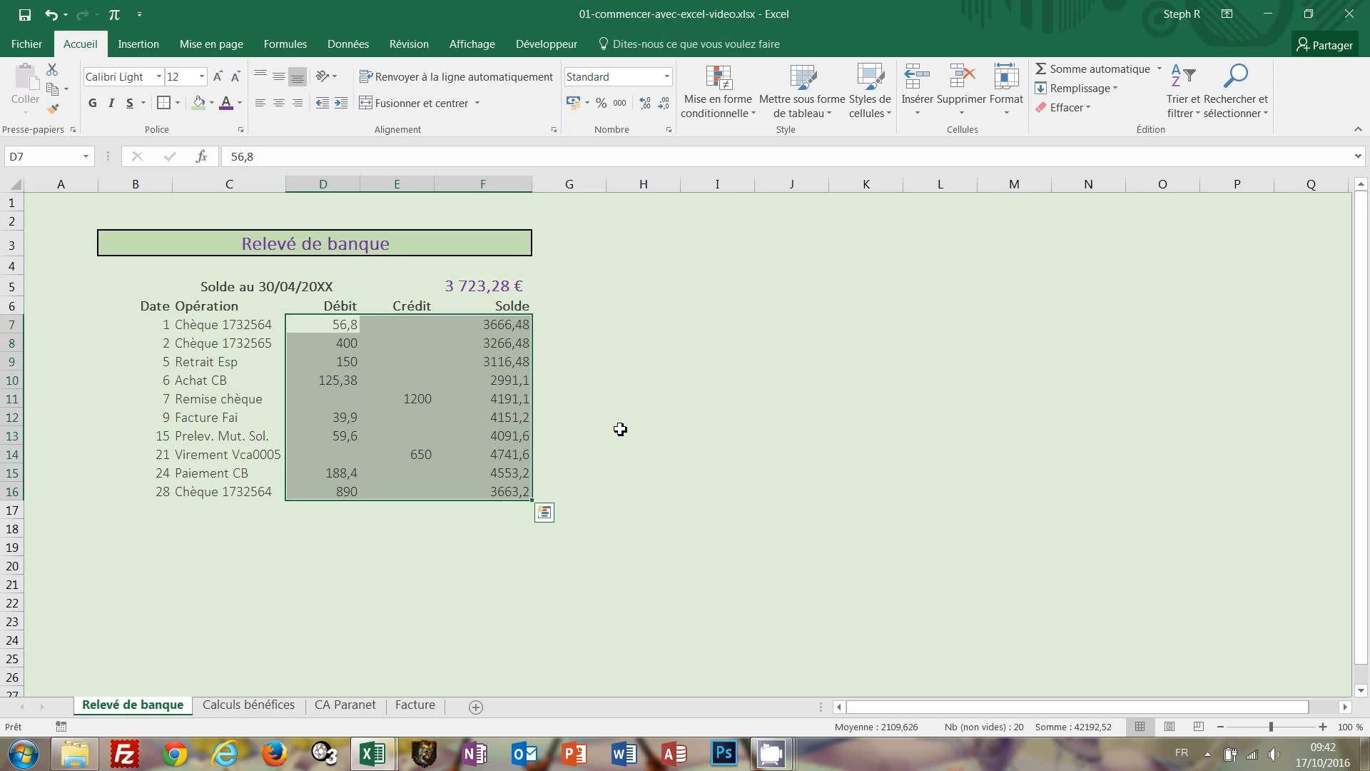
key("ctrl+shift+4")
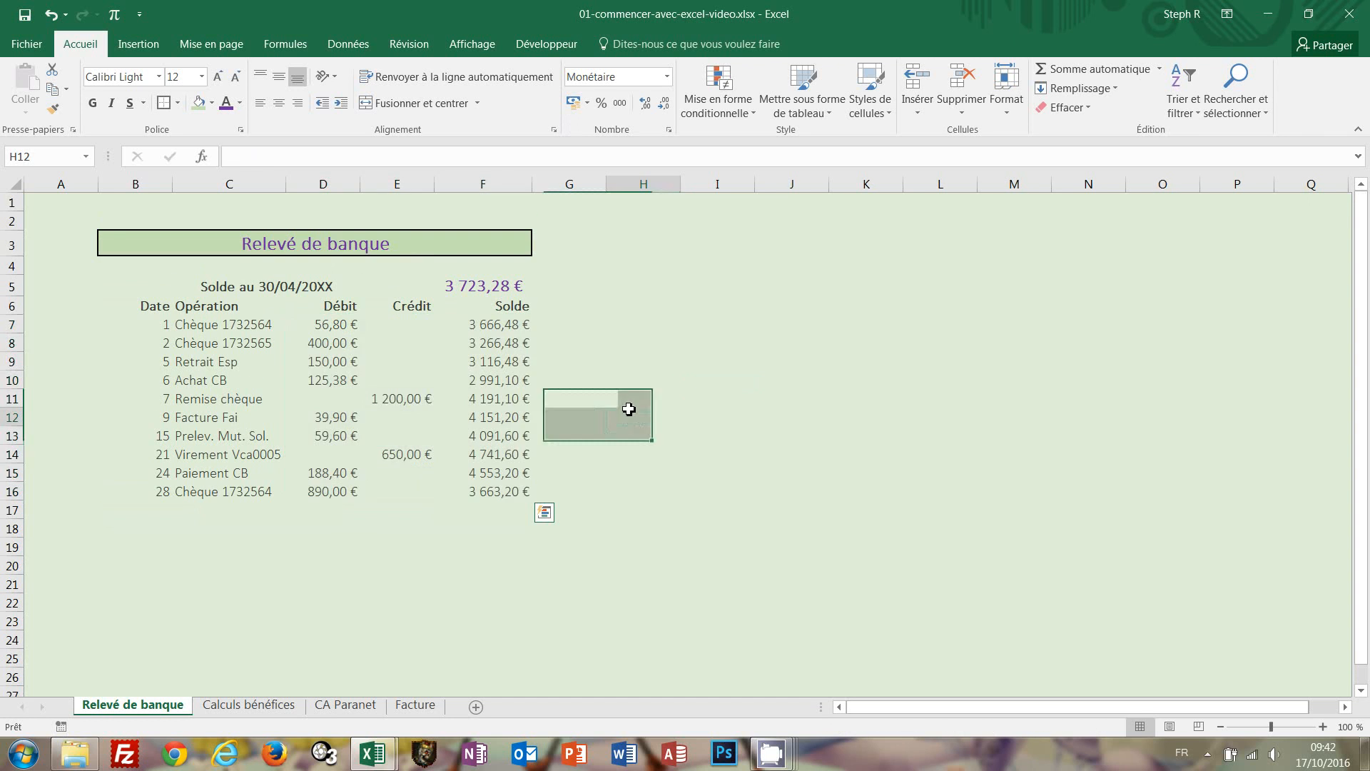
left_click(643, 417)
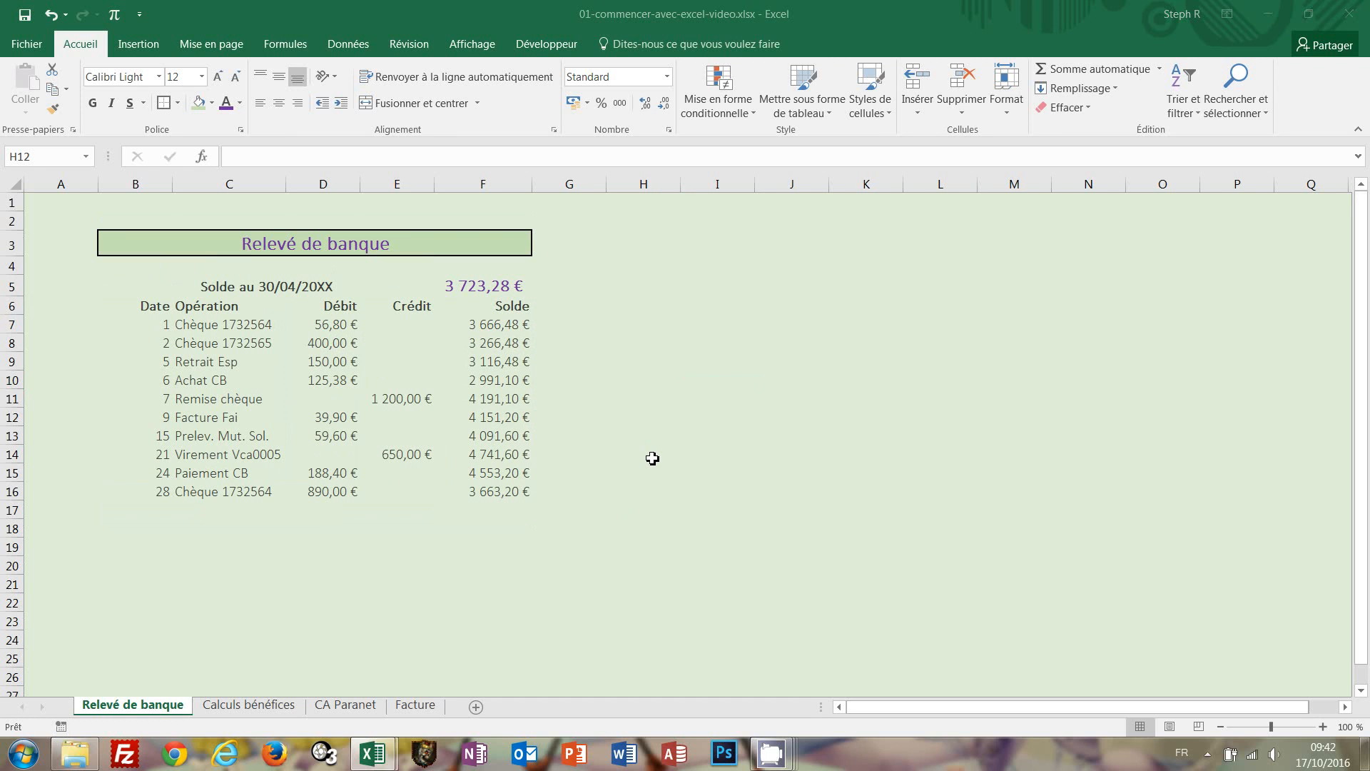
Step: Try a single thick outside border around the whole opening balance row B5:F5, and undo it
left_click_drag(139, 287, 485, 284)
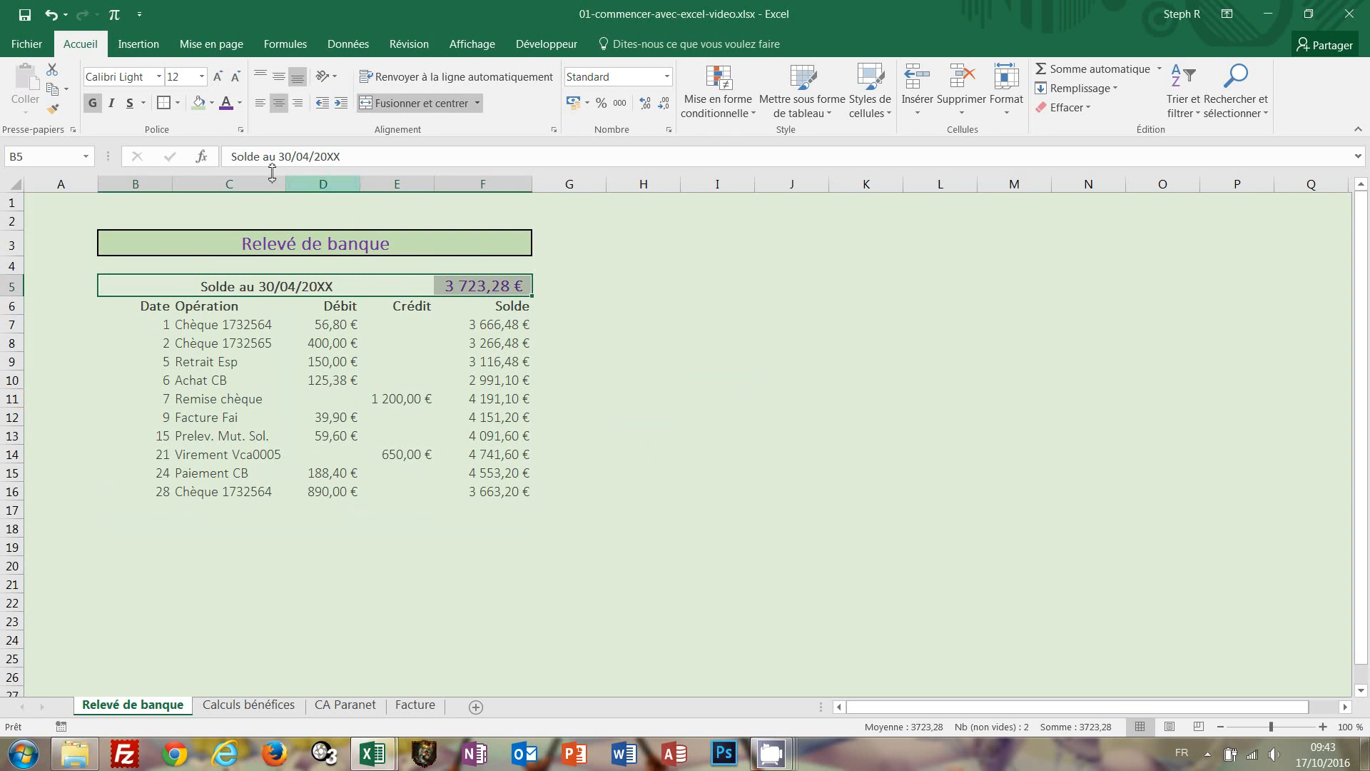
left_click(160, 107)
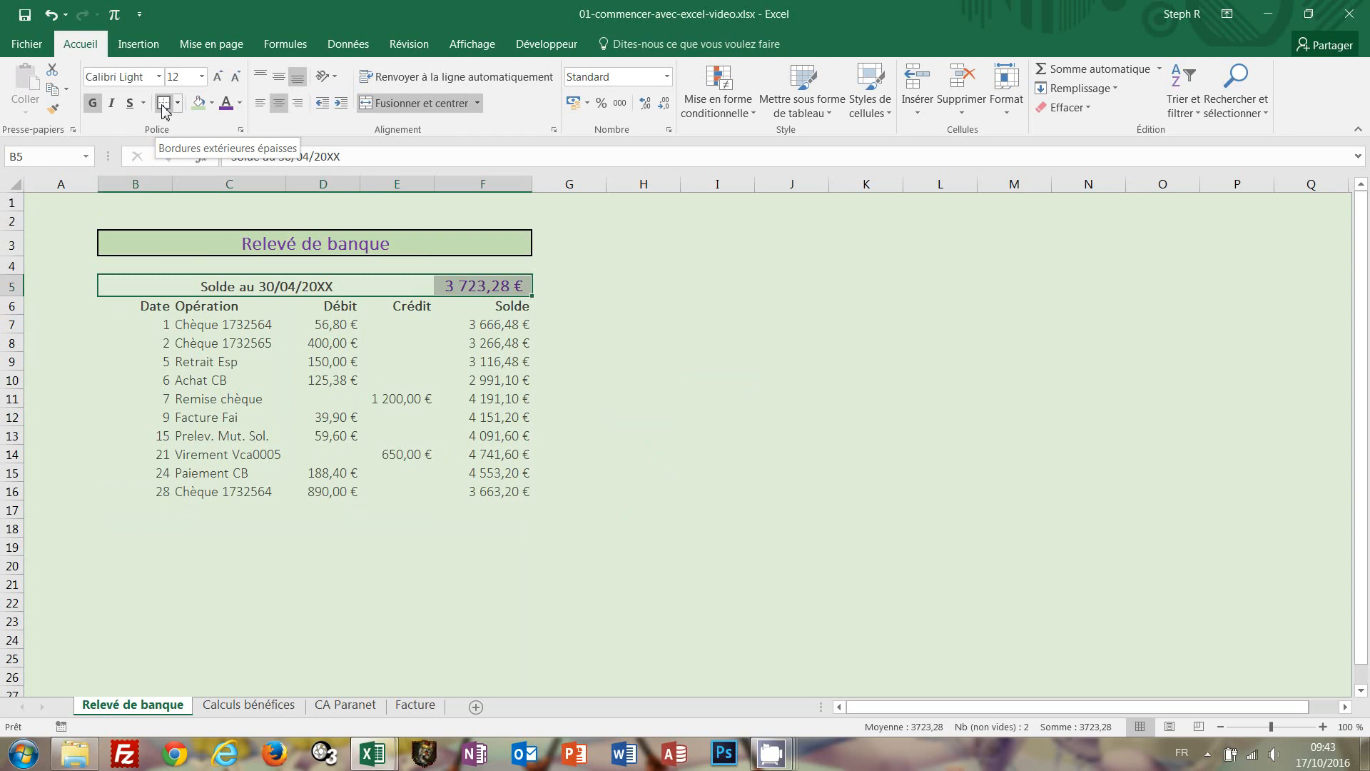
left_click(162, 105)
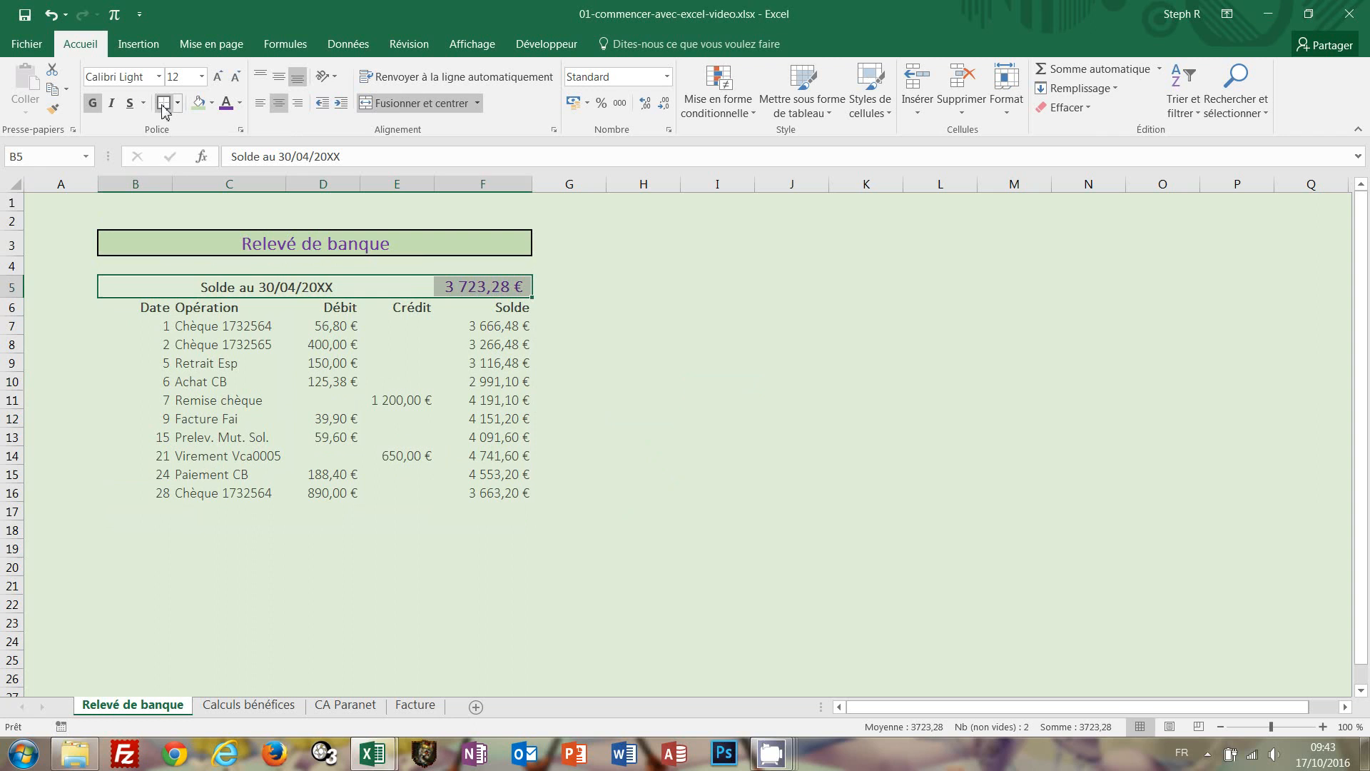
left_click(741, 333)
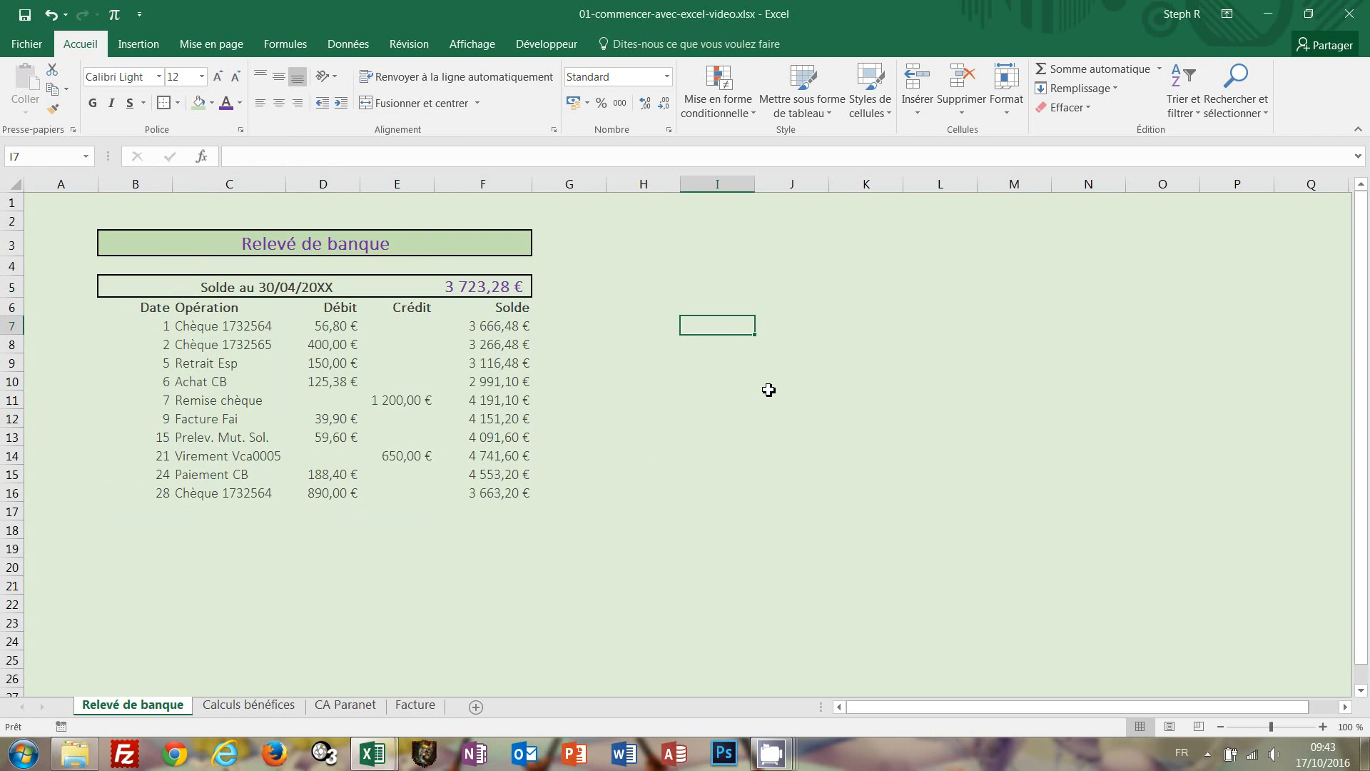
key("ctrl+z")
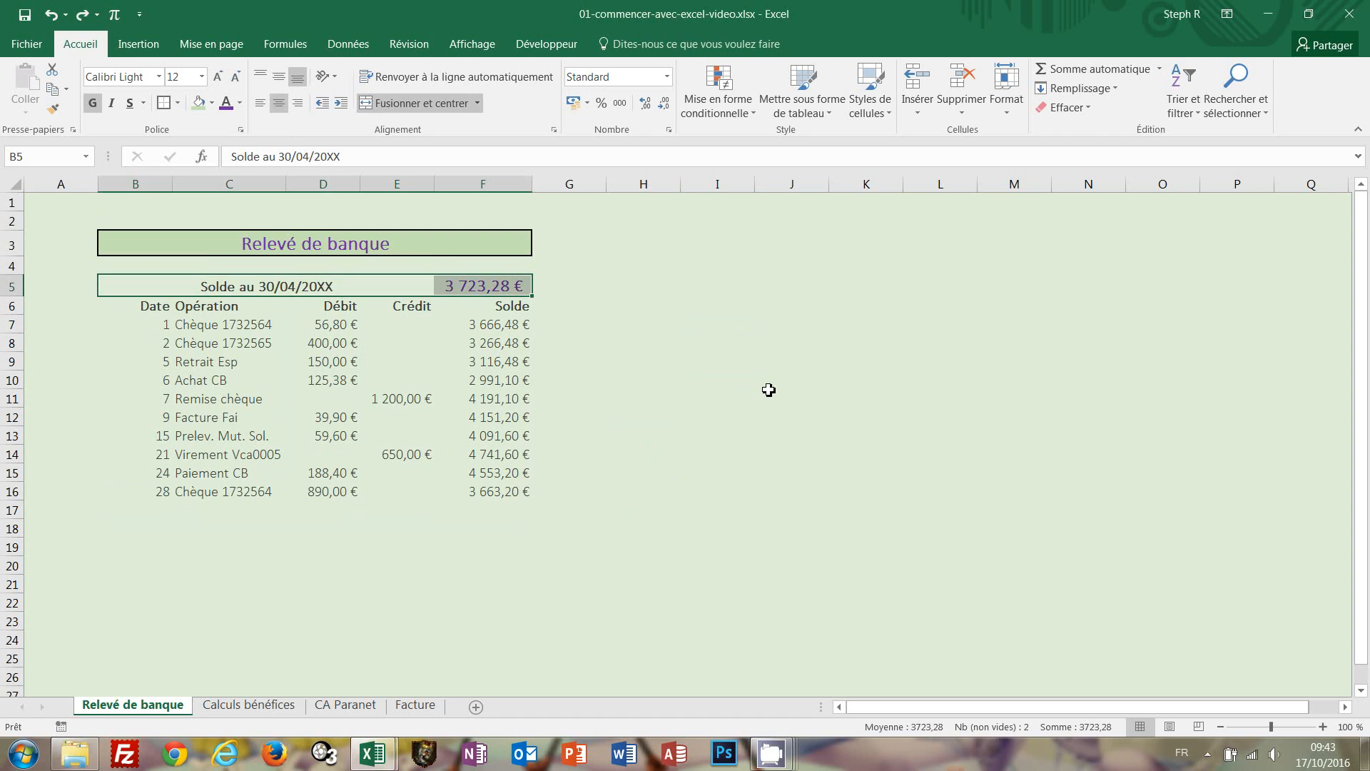
left_click(744, 377)
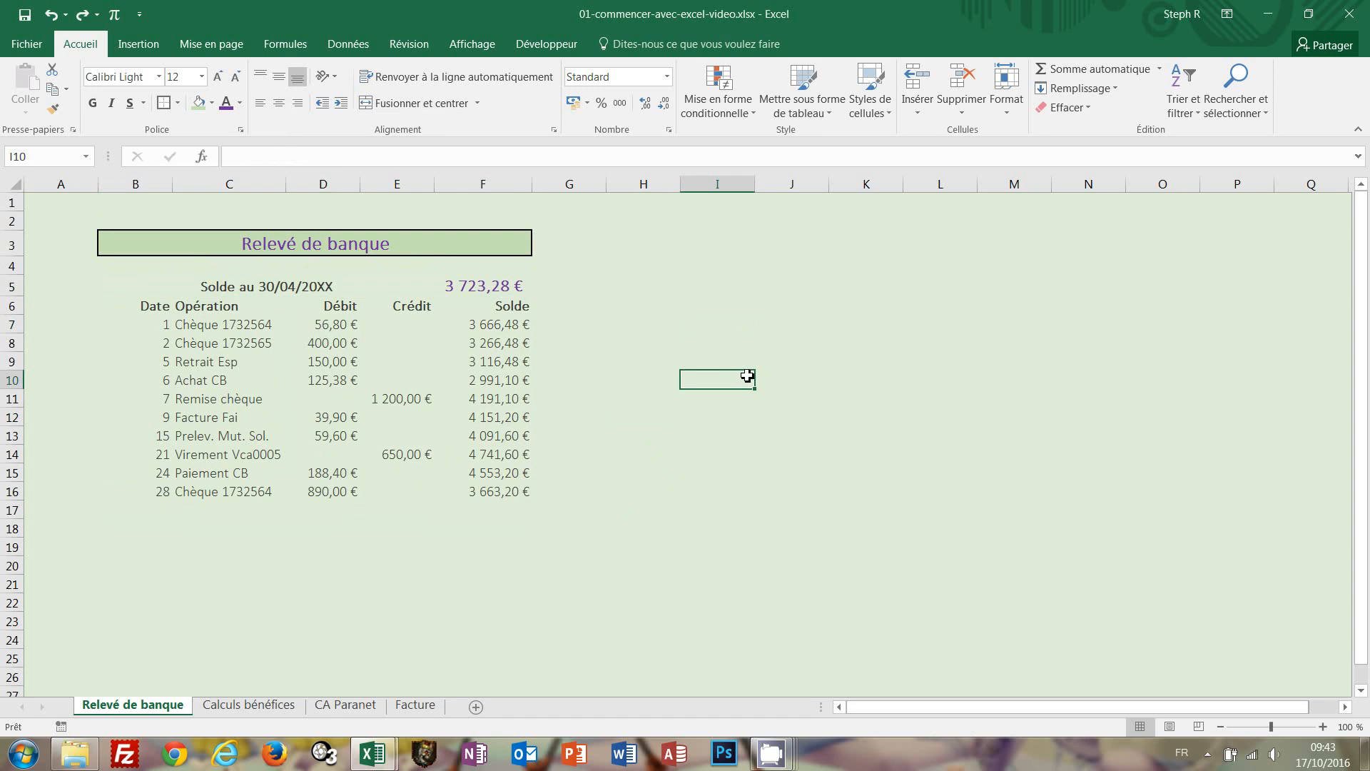
Step: Apply thick outside borders separately to the merged label B5:E5 and the opening balance amount in F5
left_click(144, 288)
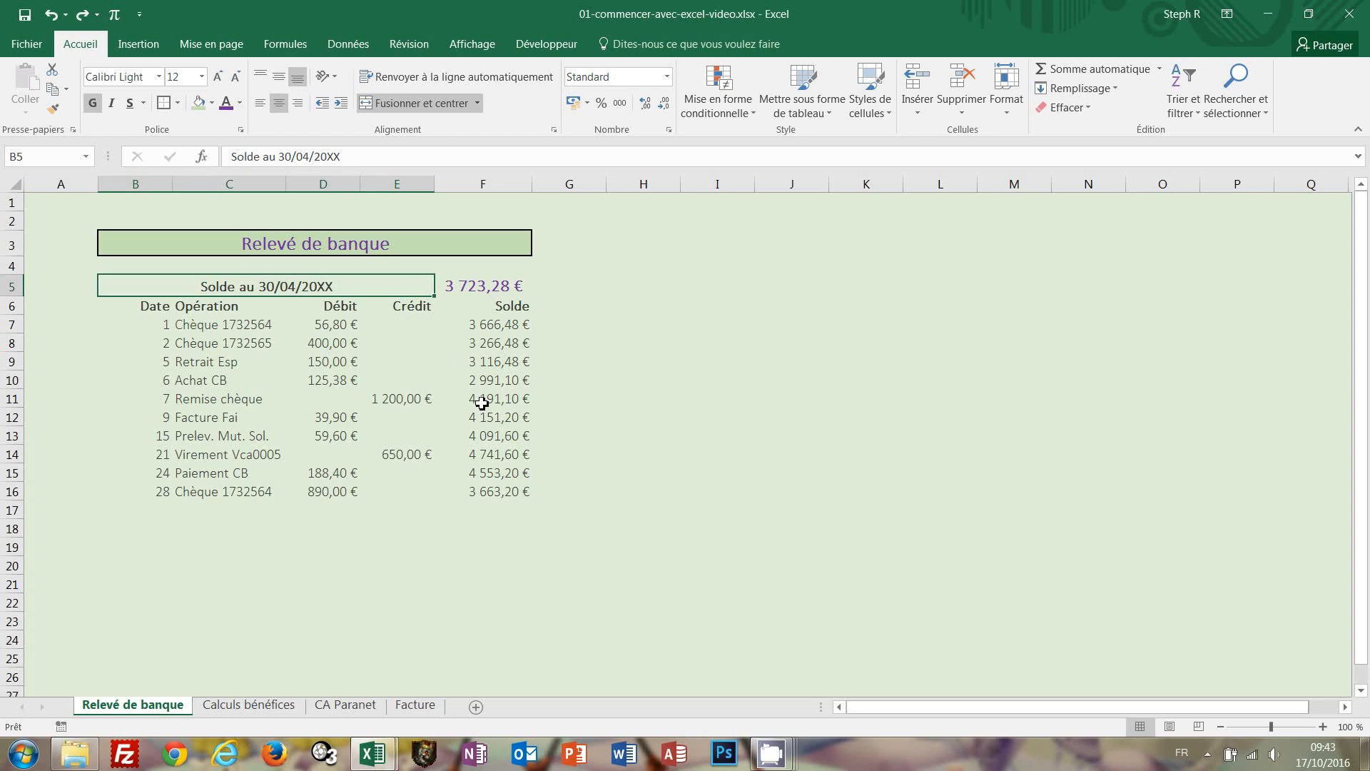
left_click(486, 288, "ctrl")
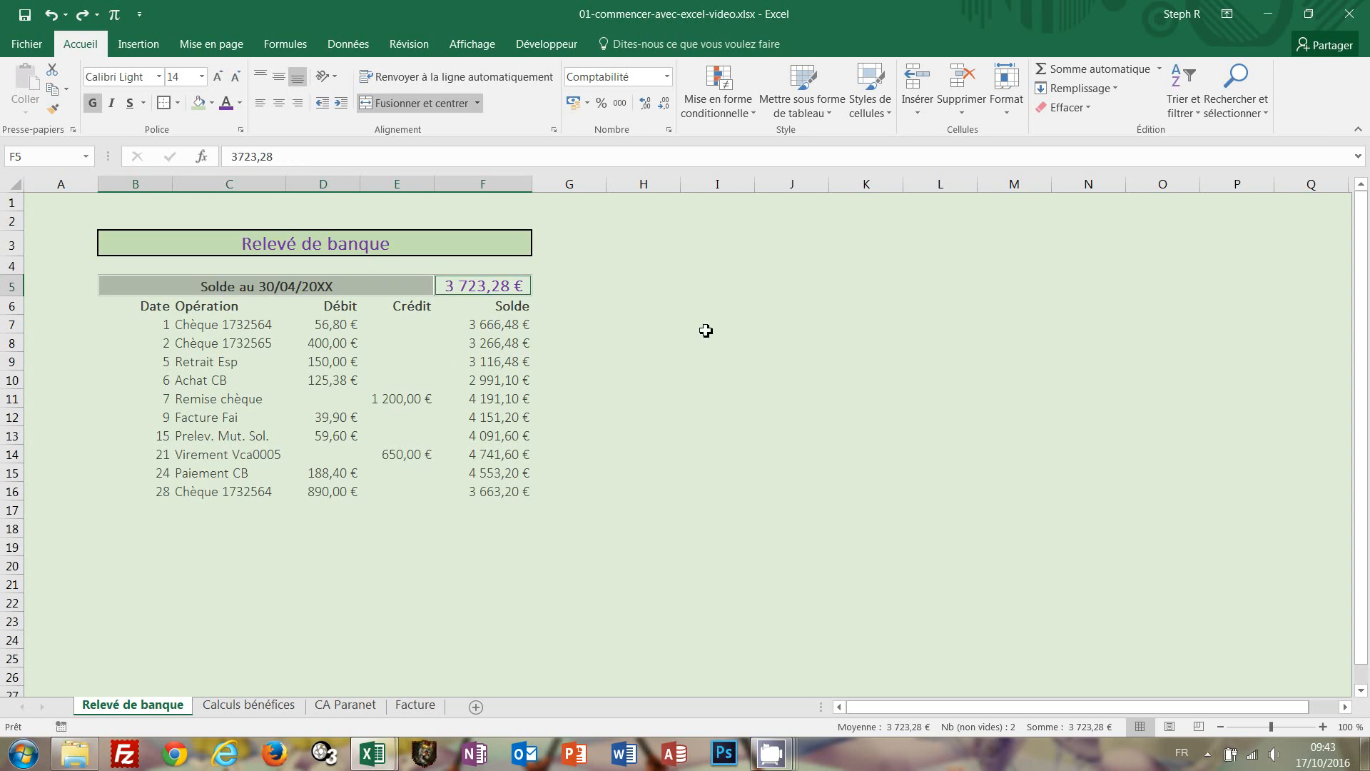
left_click(163, 102)
left_click(637, 308)
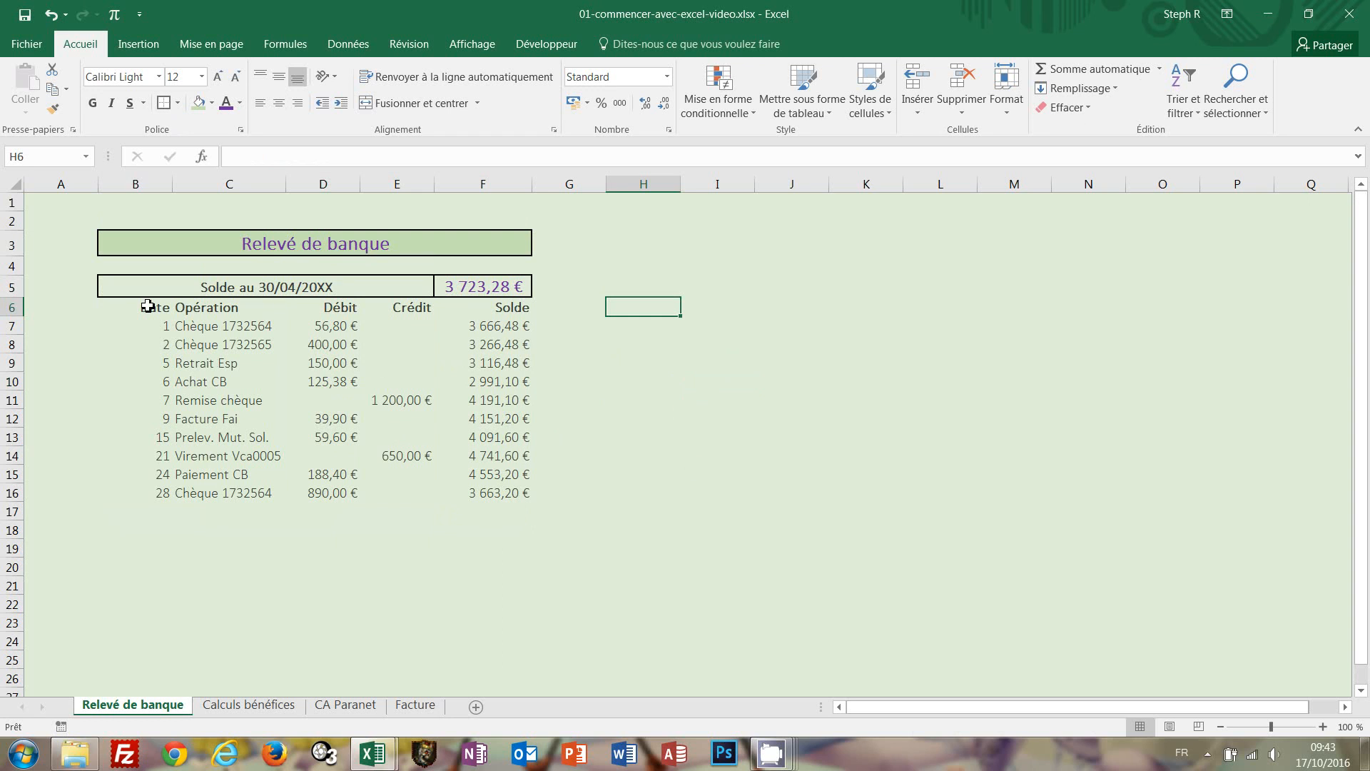
Step: Apply a thick outside border to each header cell in B6:F6 individually
left_click(150, 308)
left_click(205, 310, "ctrl")
left_click(331, 306, "ctrl")
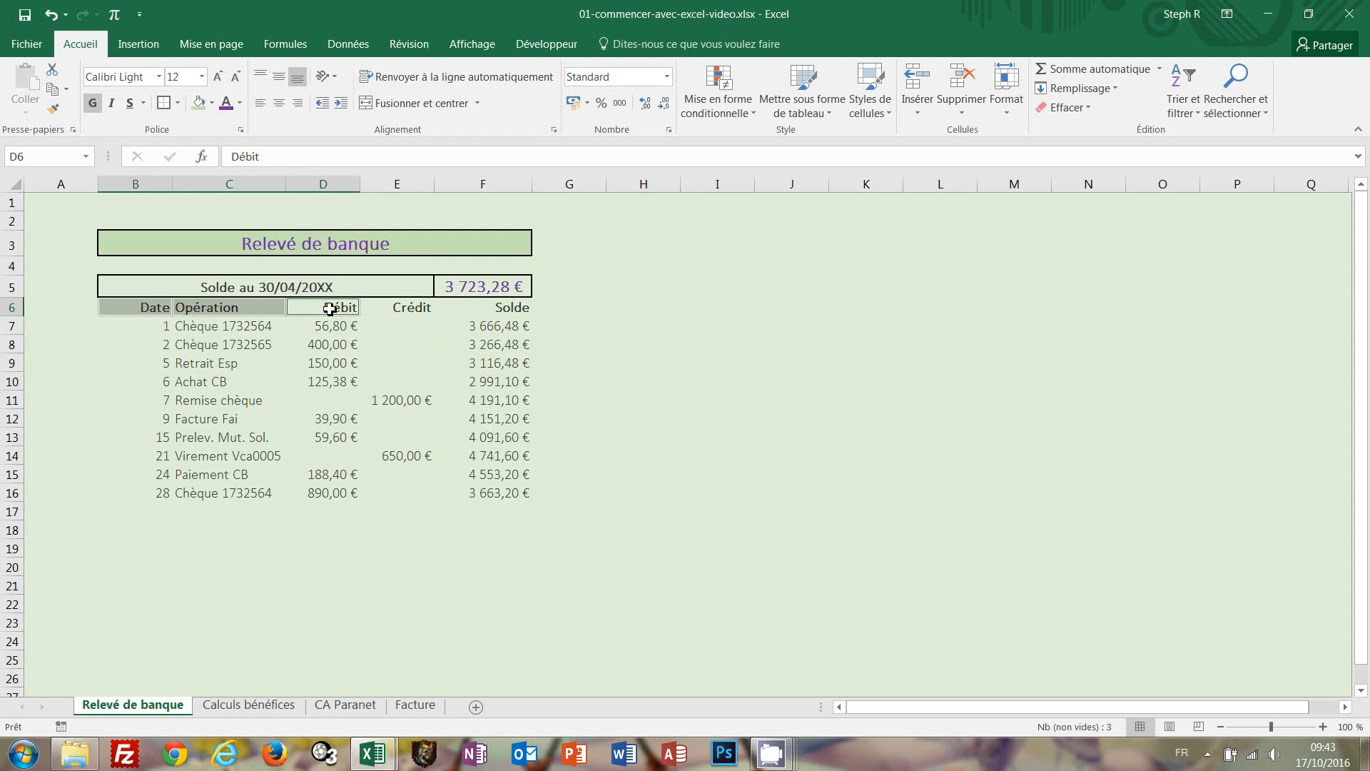
left_click(414, 309, "ctrl")
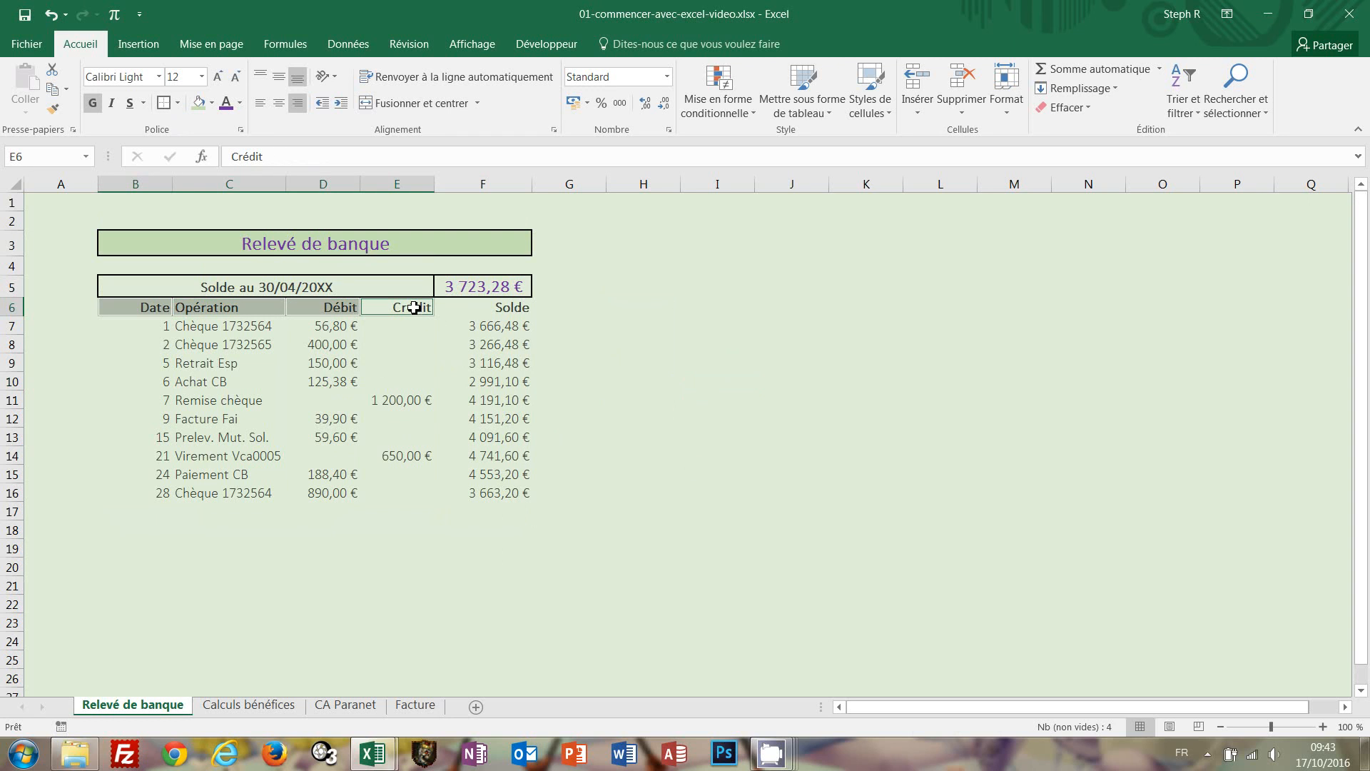
left_click(505, 308, "ctrl")
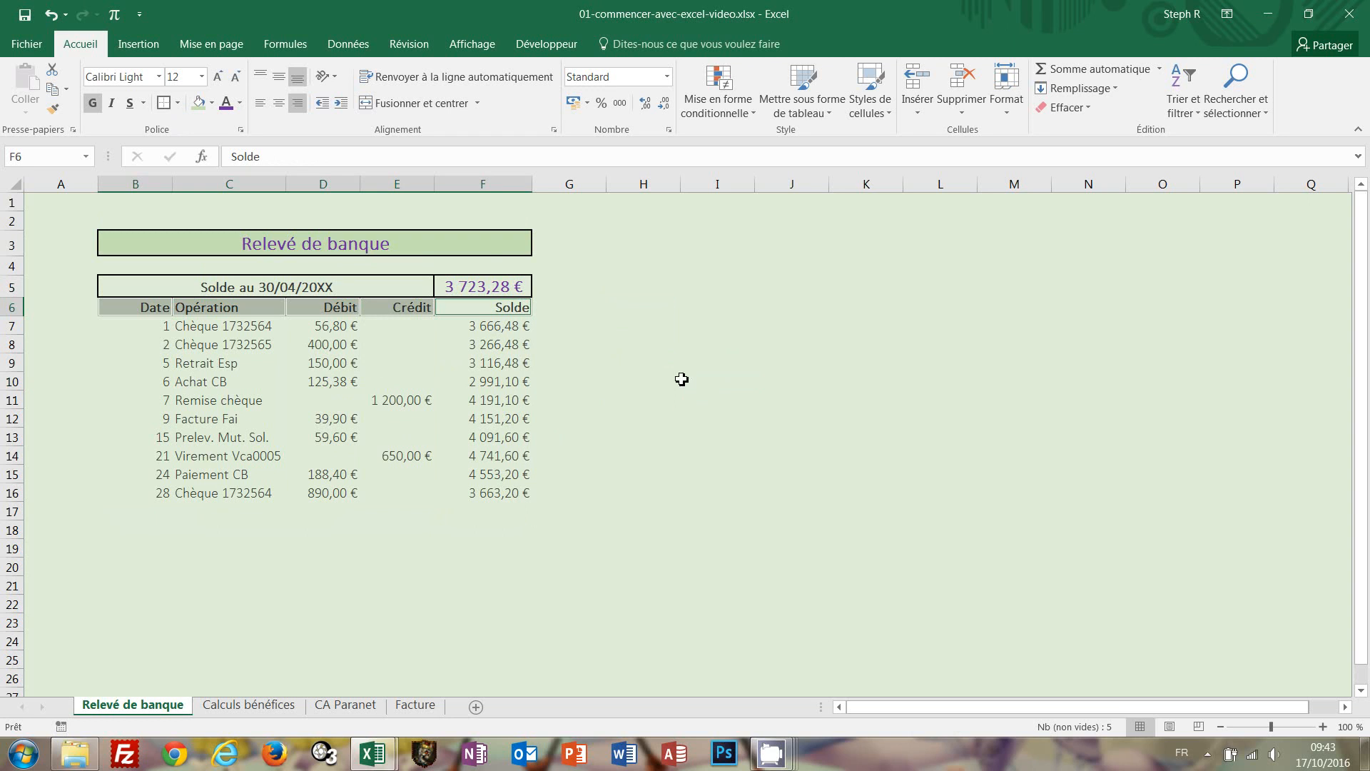
left_click(163, 107)
left_click(602, 288)
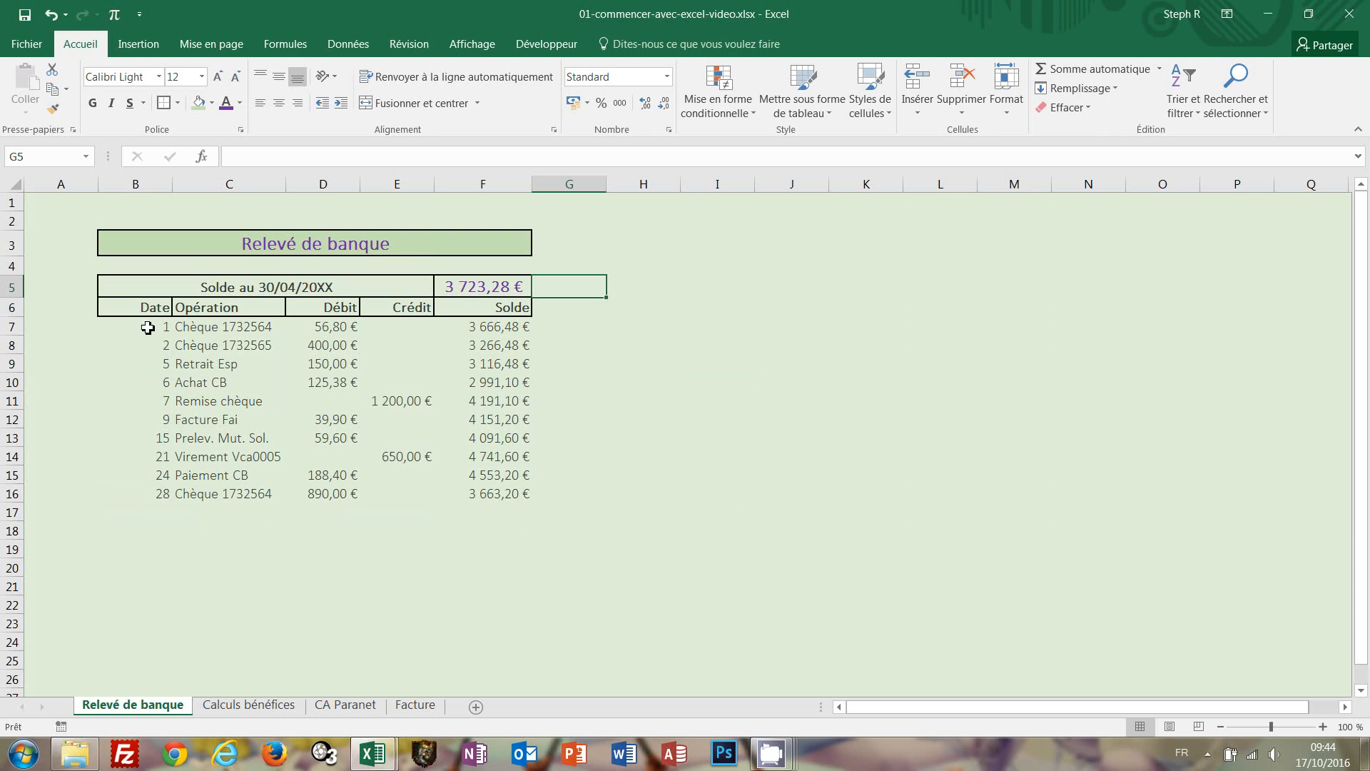
Step: Apply a thick outside border around each operation column separately, covering rows 7 to 16 from B to F
left_click(147, 330)
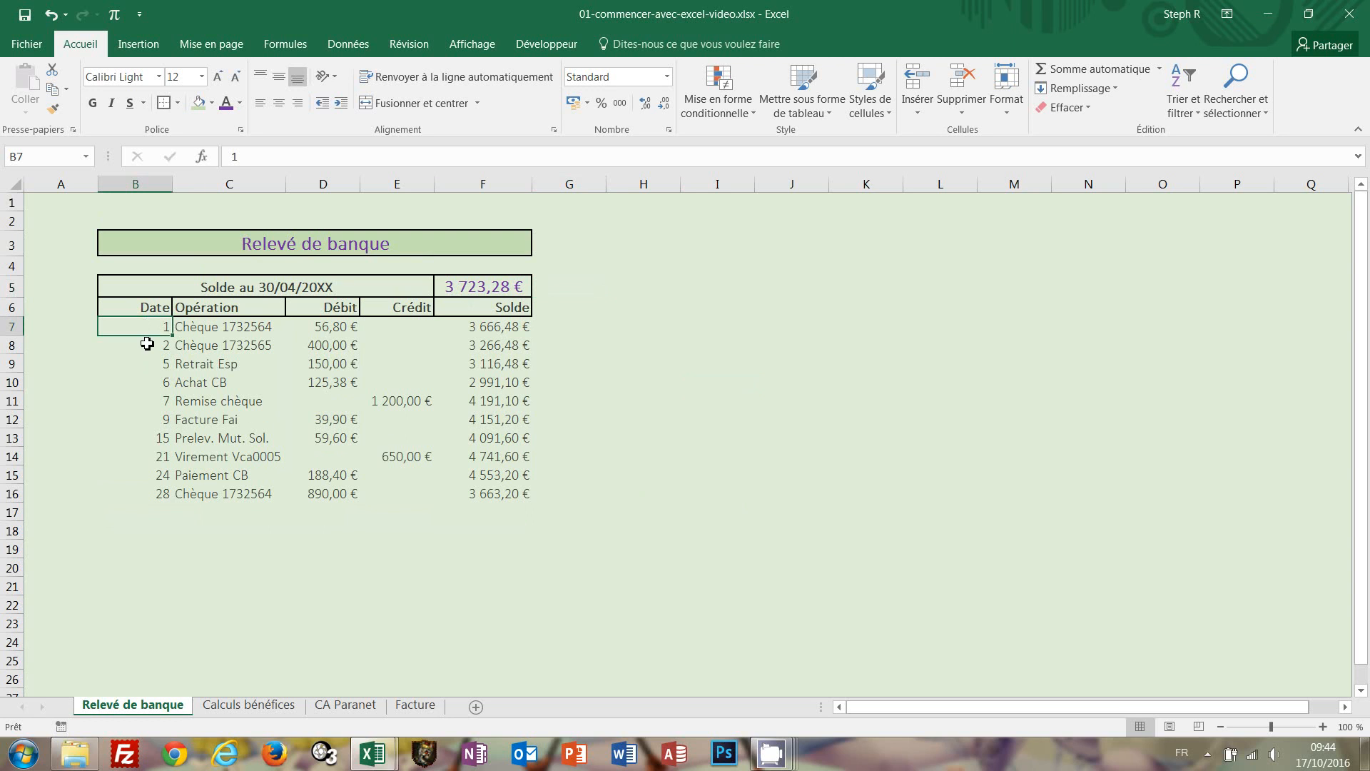
left_click_drag(147, 343, 139, 494)
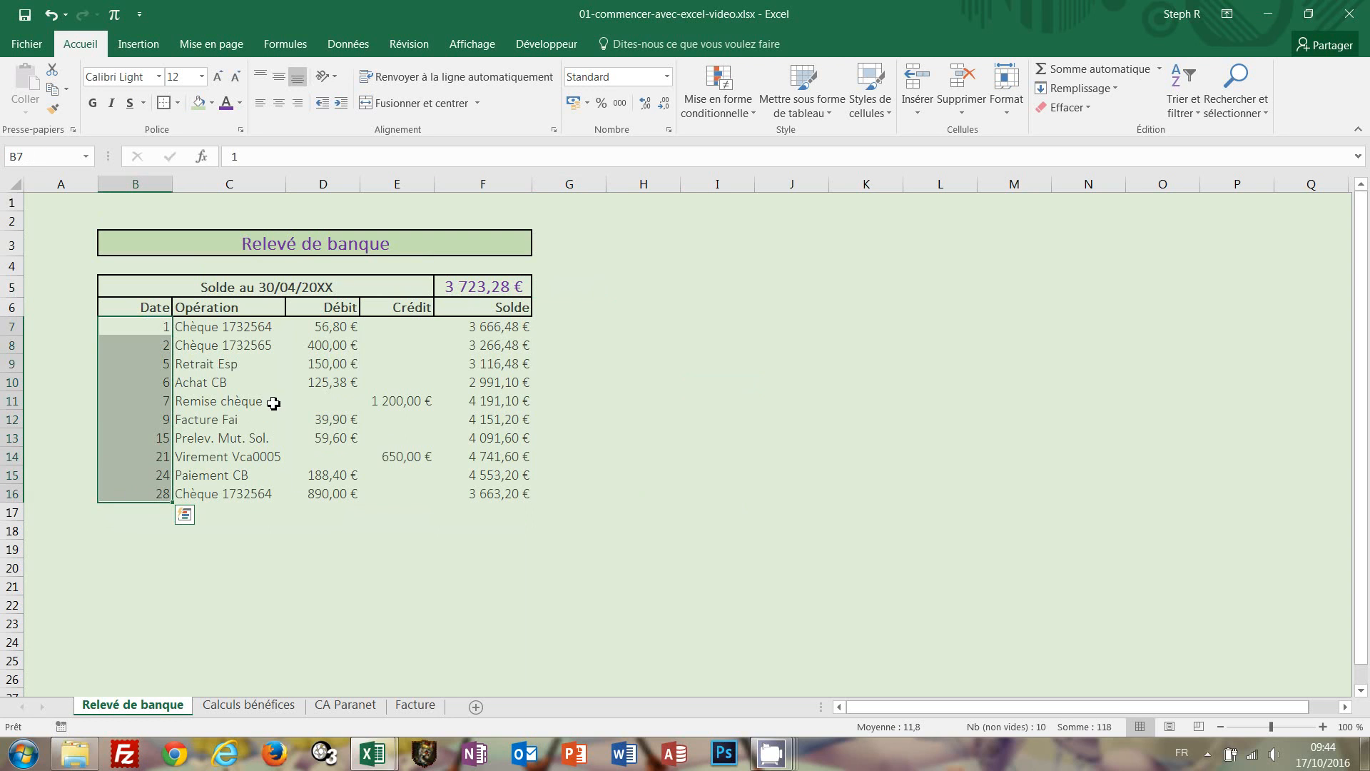
left_click(228, 329, "ctrl")
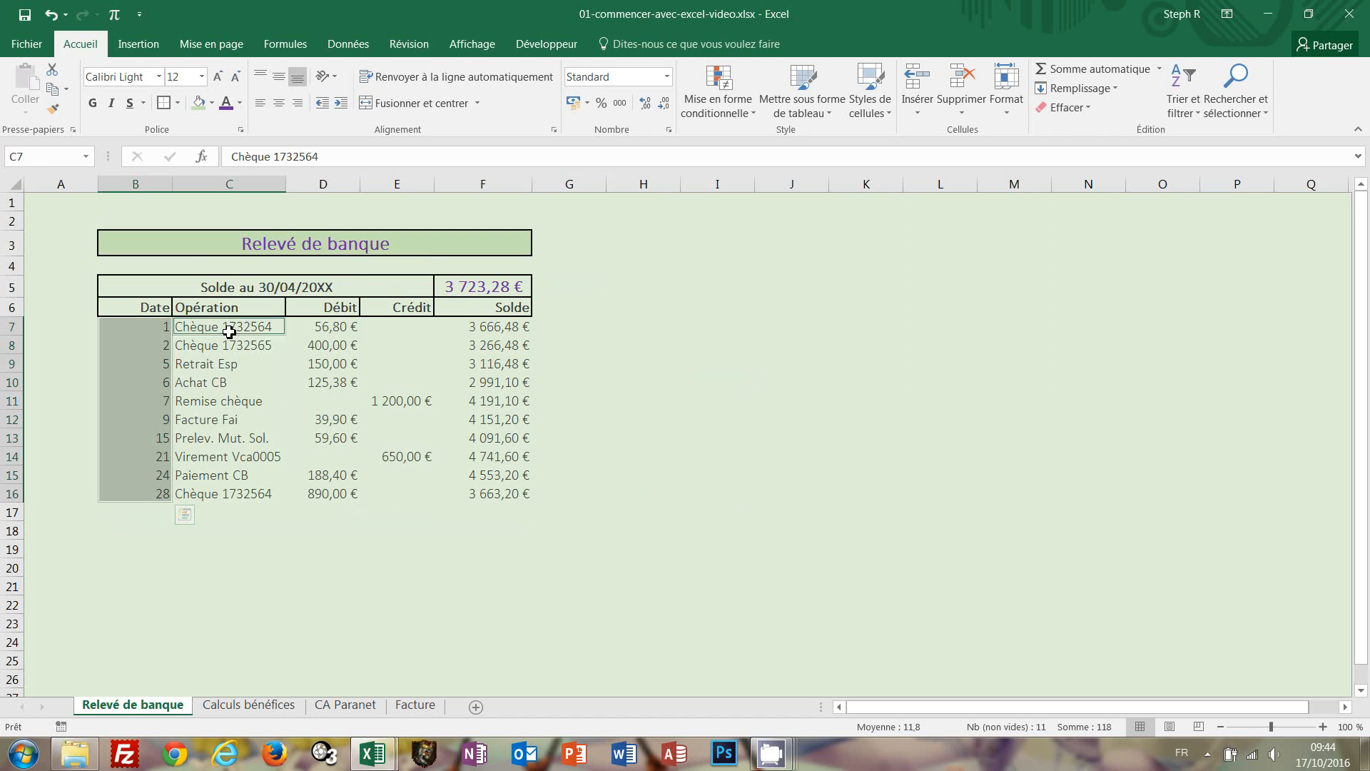
left_click_drag(229, 330, 230, 491)
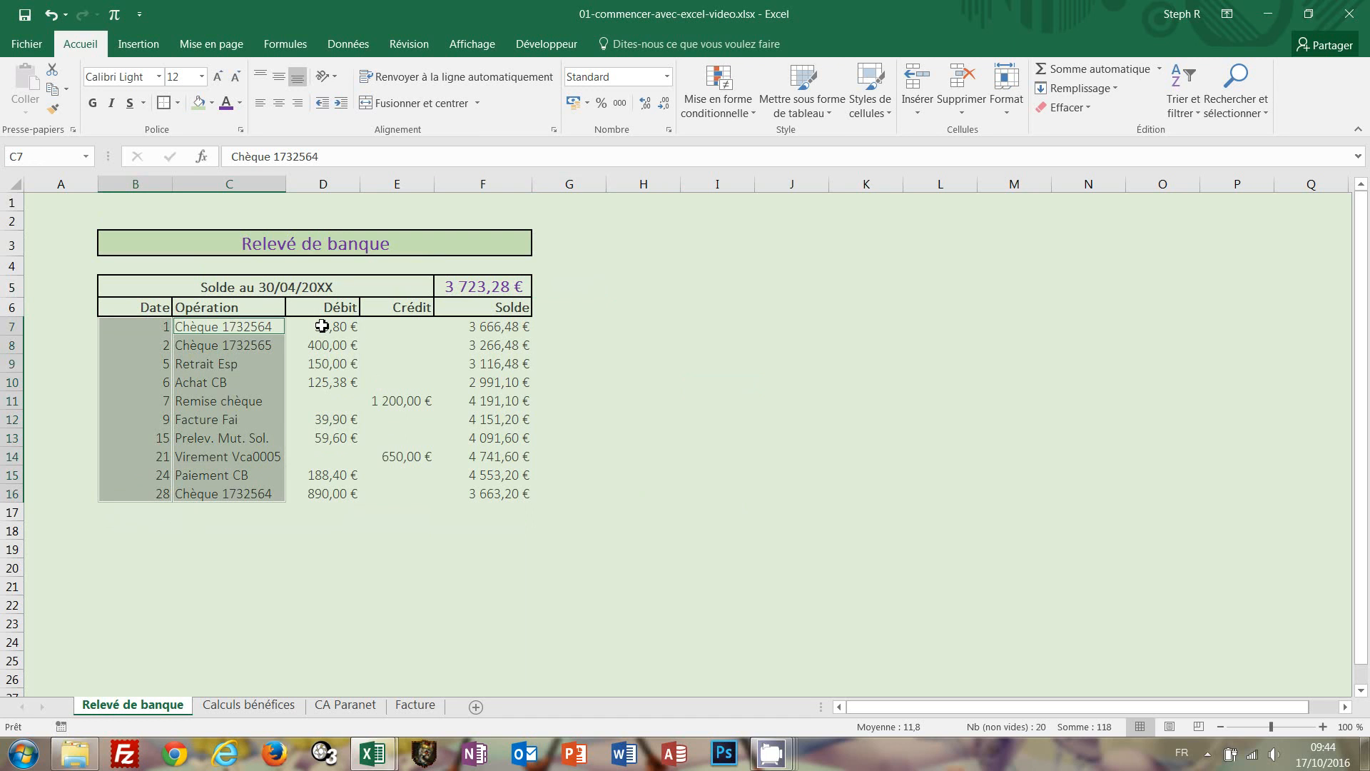
left_click_drag(322, 327, 324, 491)
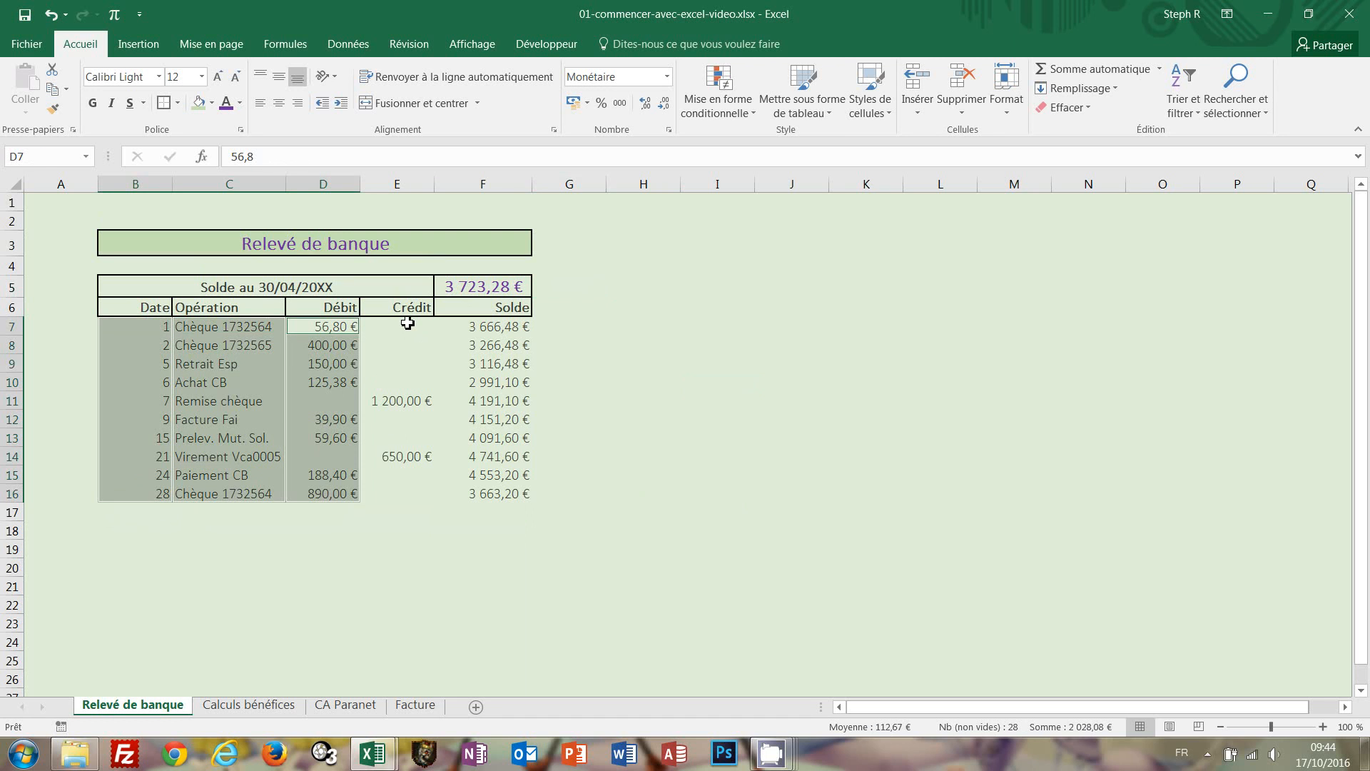
left_click_drag(406, 325, 402, 475)
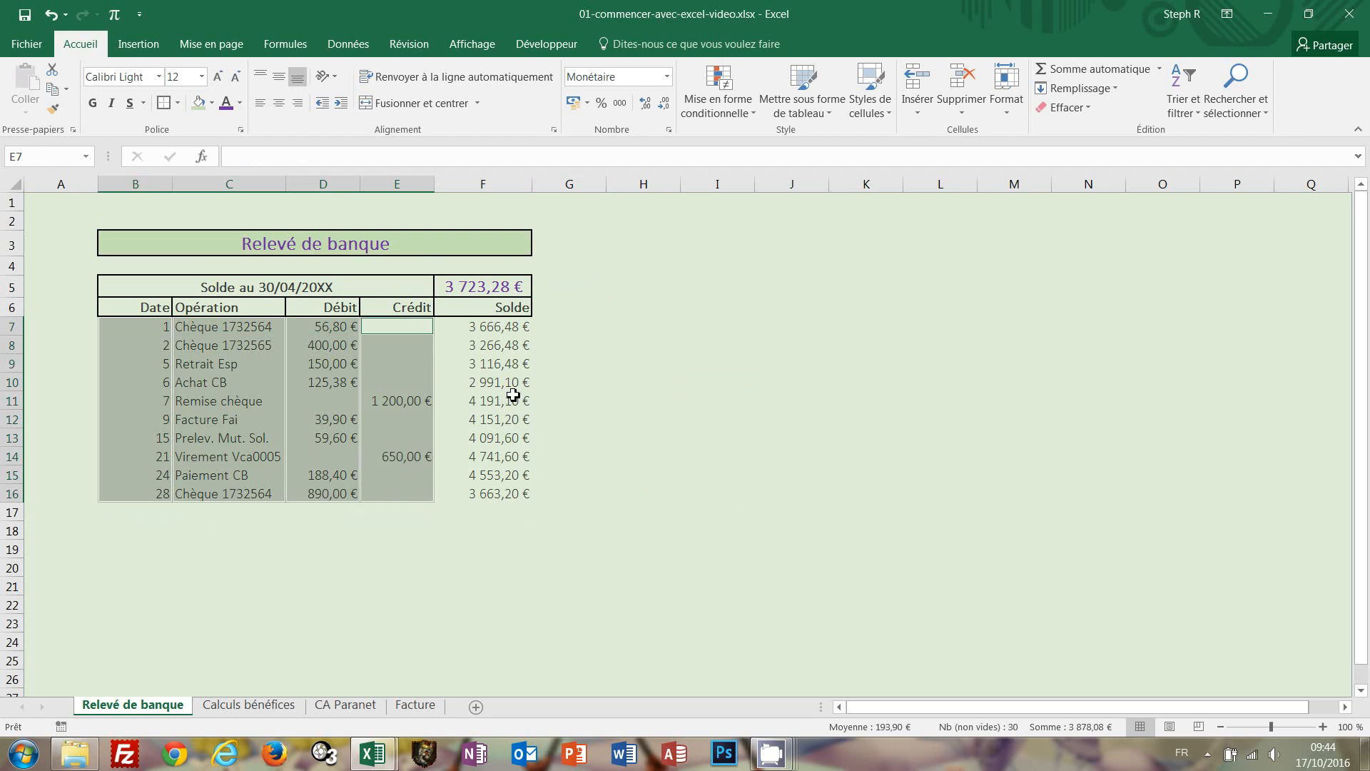
left_click_drag(484, 326, 472, 491, "ctrl")
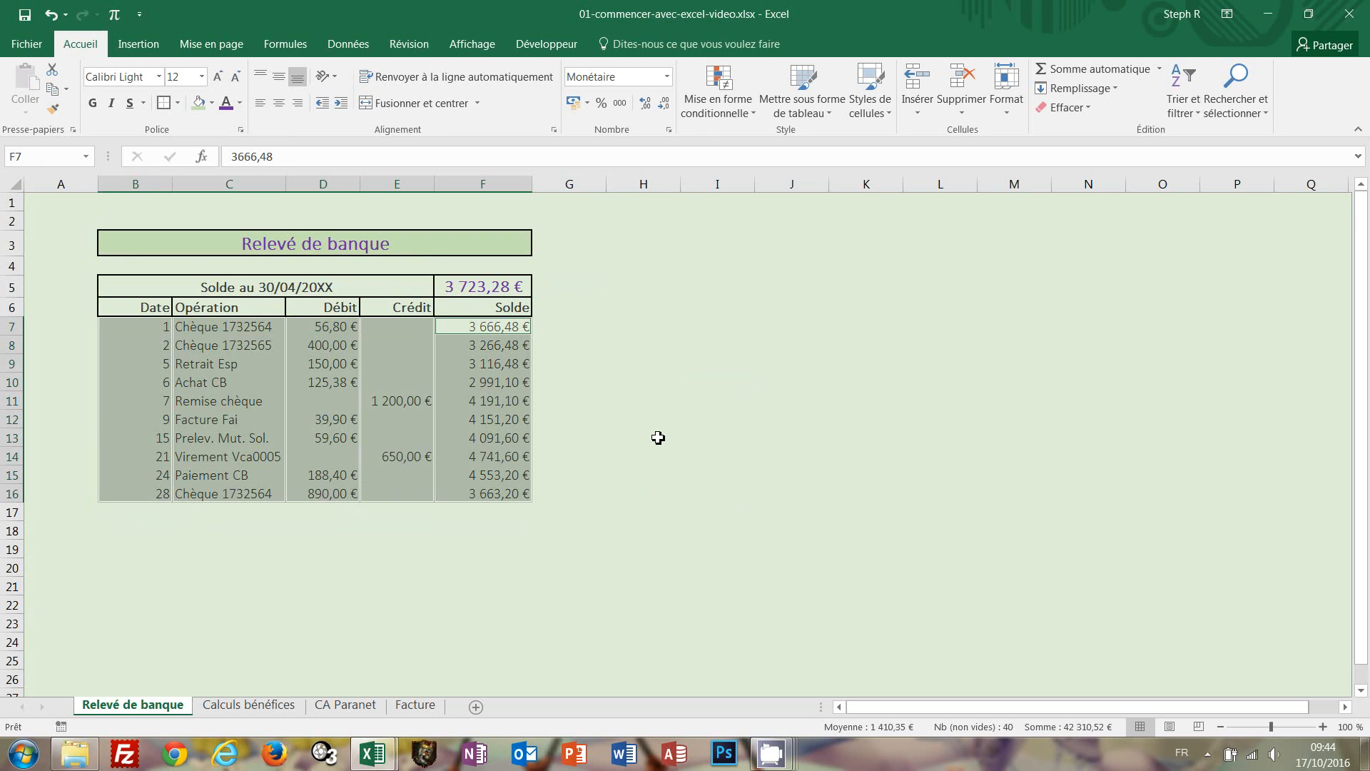
left_click(163, 103)
left_click(650, 380)
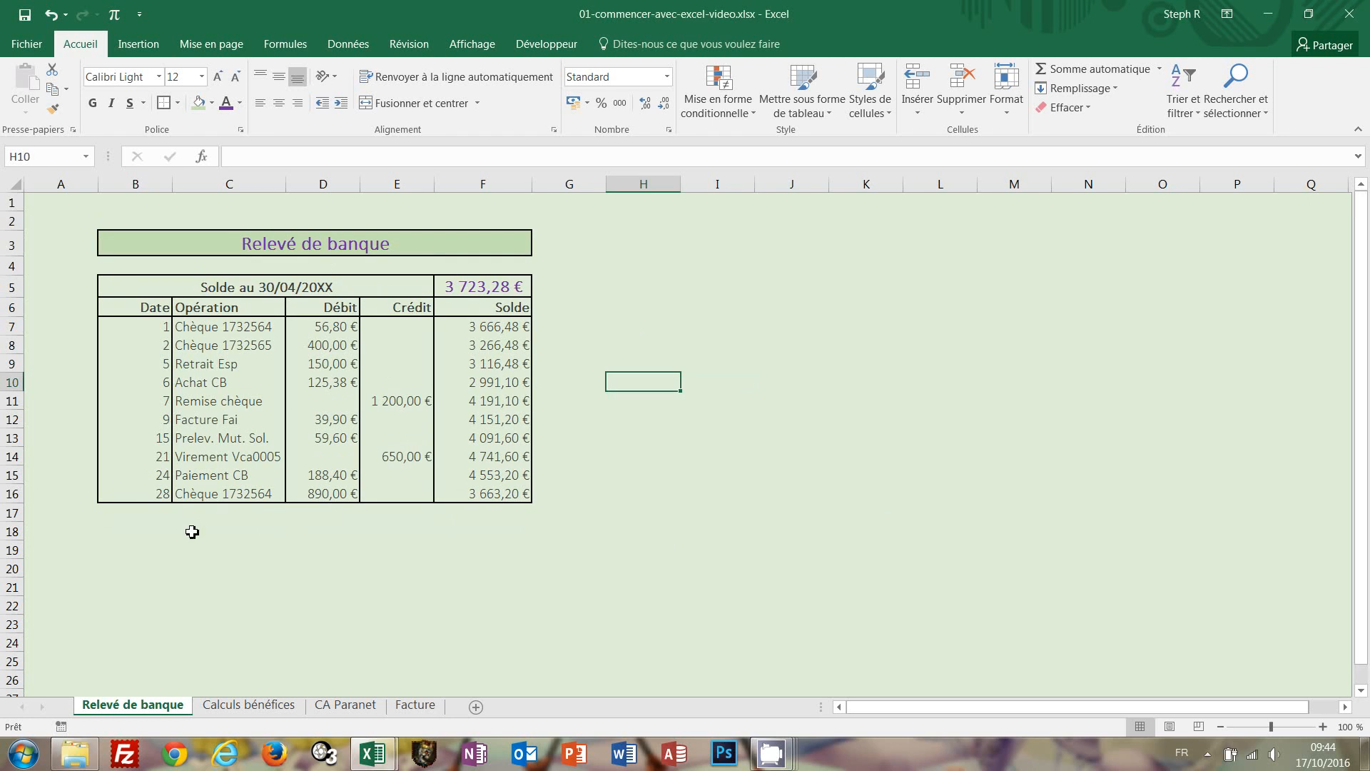
Step: Enter the closing balance label "Solde au 29/05/20xx" in B18
left_click(112, 530)
type("So")
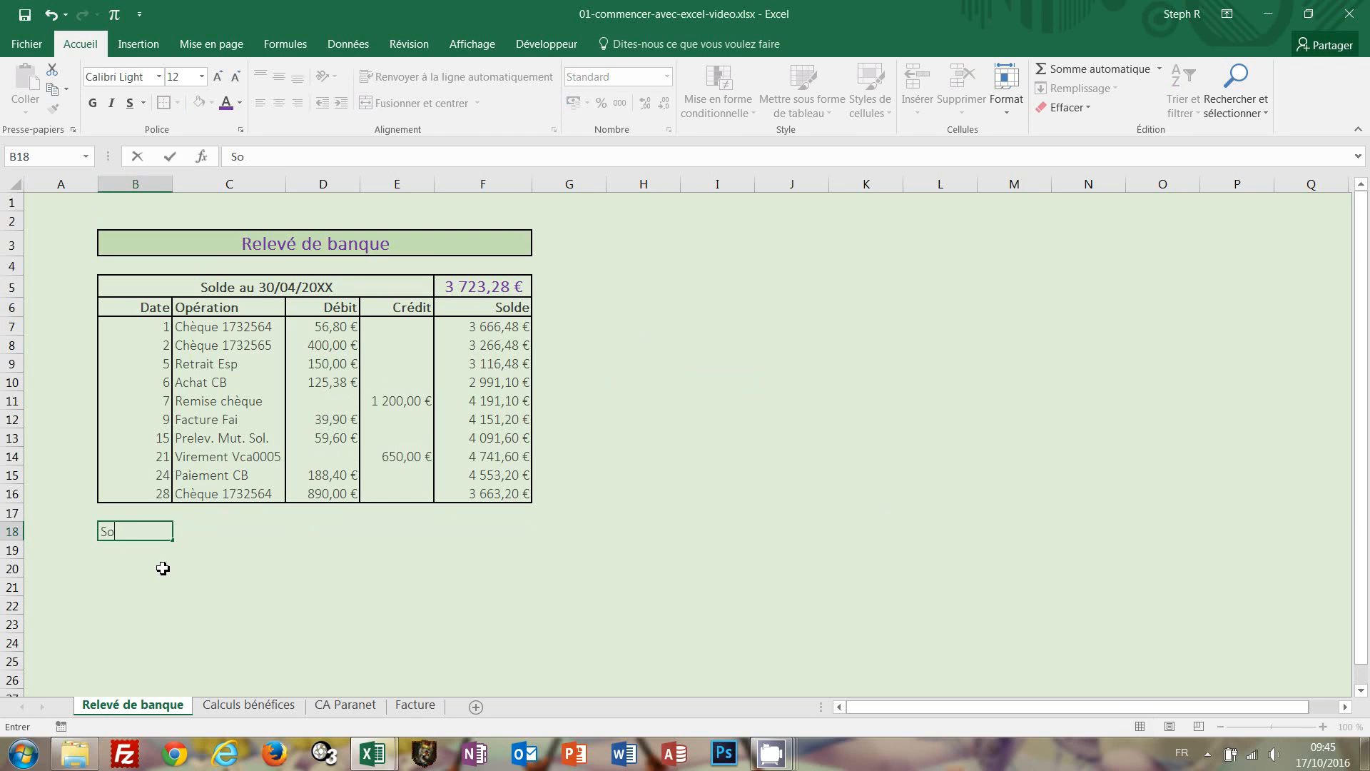
type("lde au 29/05/20xx")
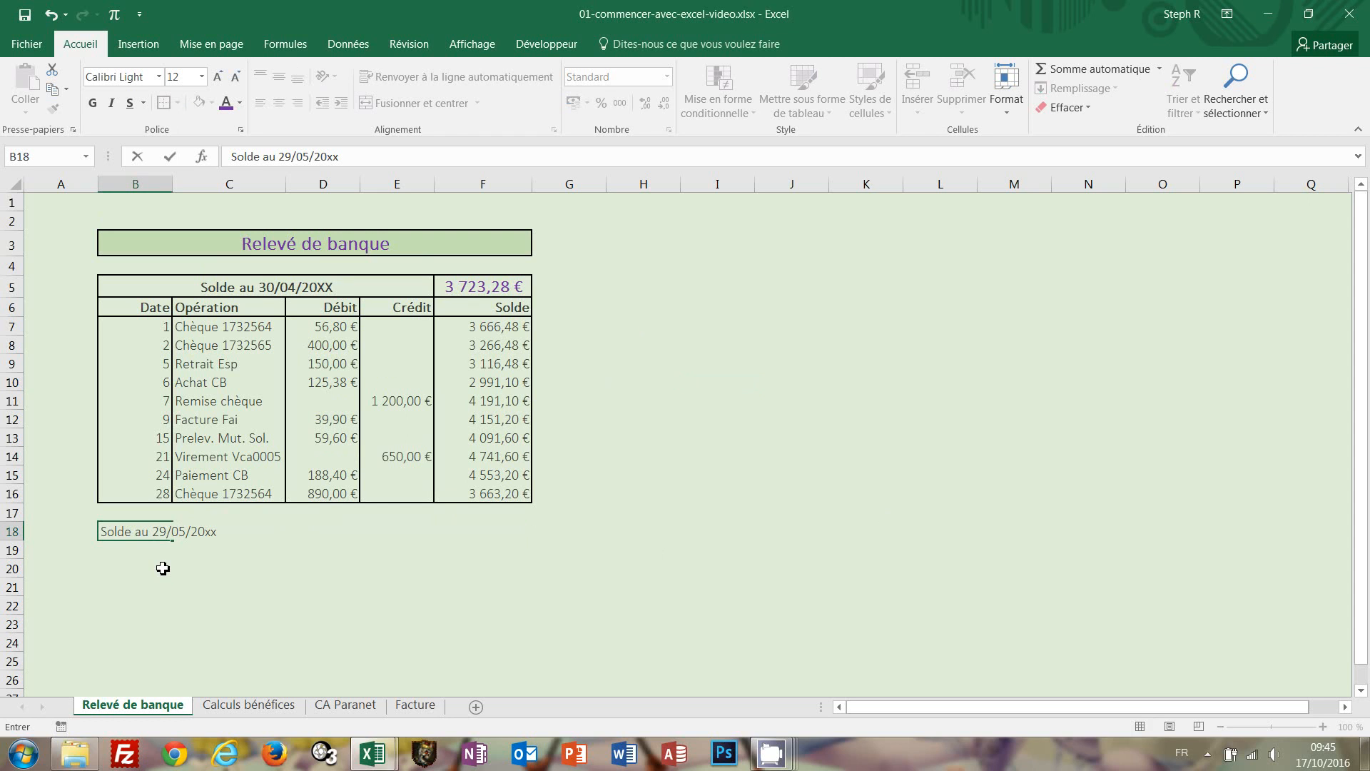
key("ctrl+Return")
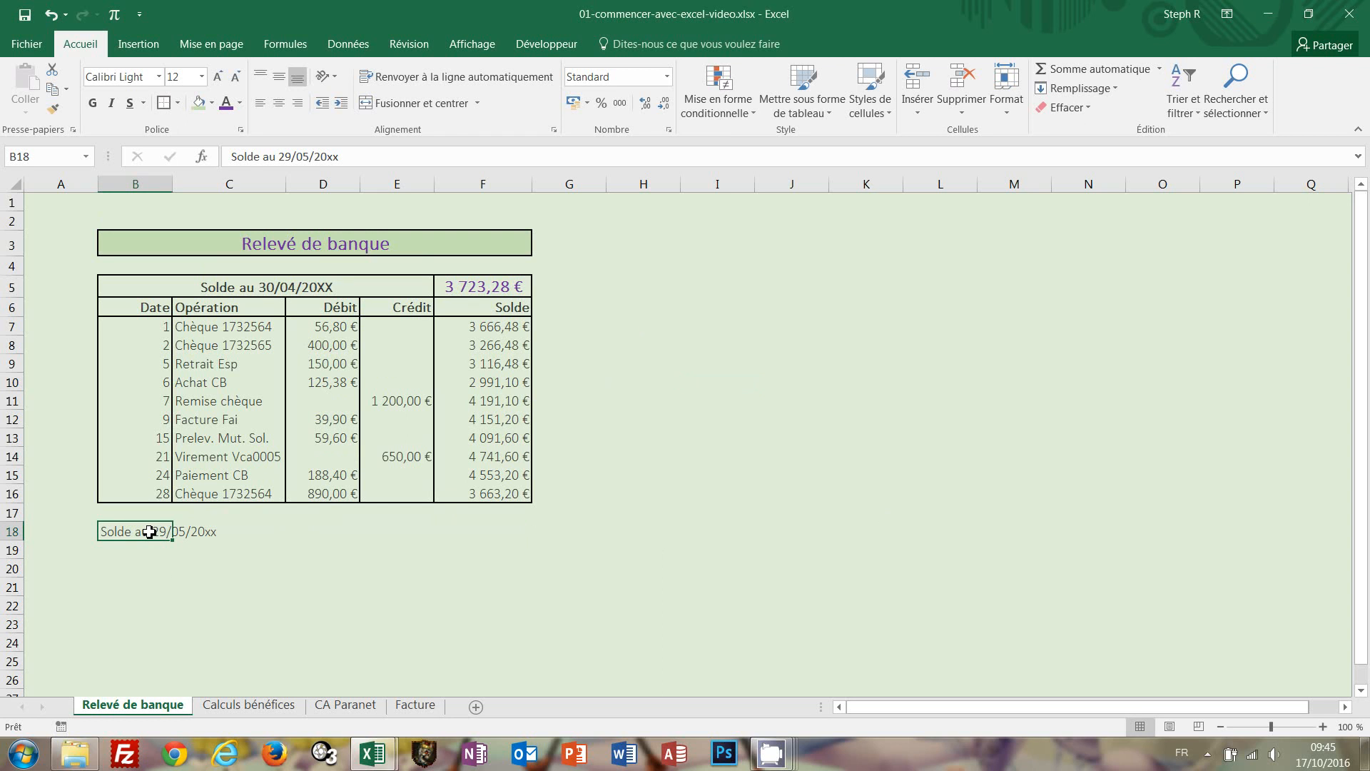
left_click_drag(154, 531, 387, 534)
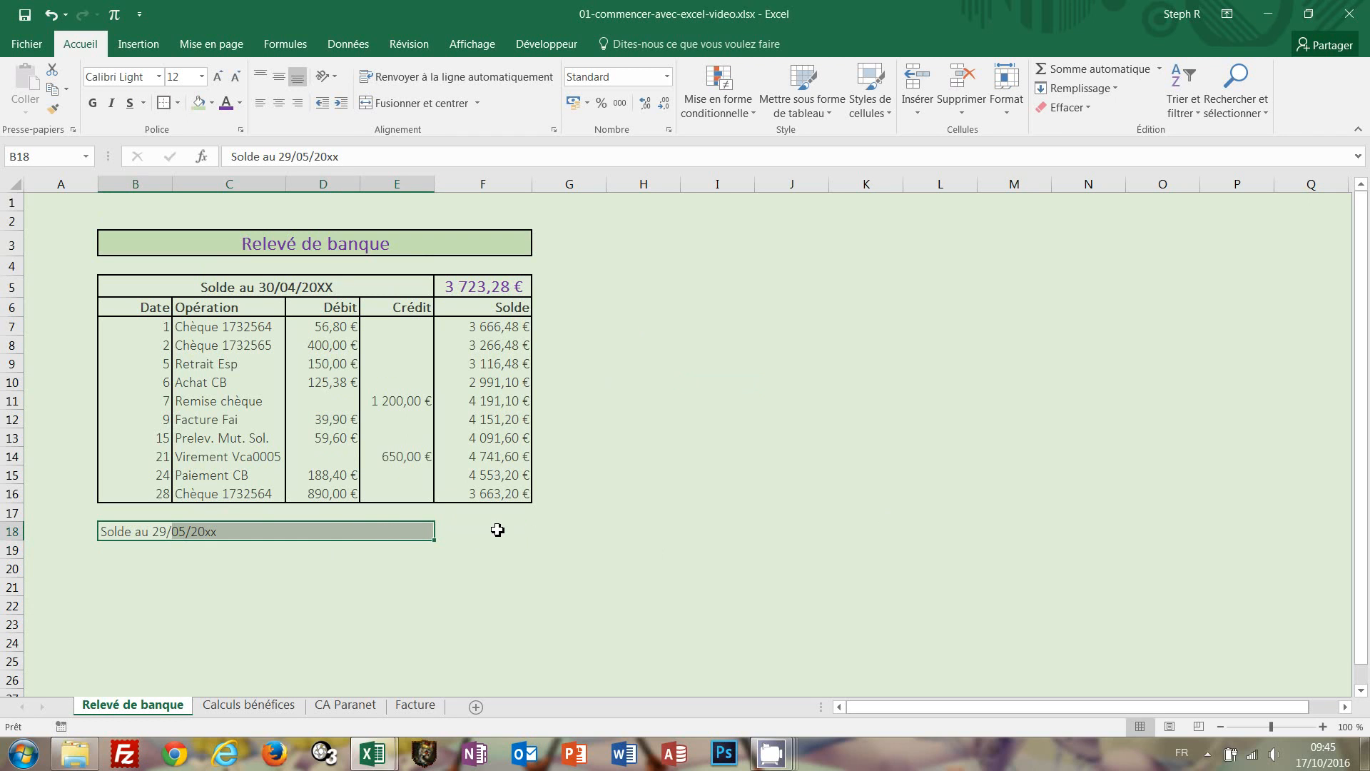
Step: Clear the balance amounts from F7:F16 in the Solde column
left_click(482, 329)
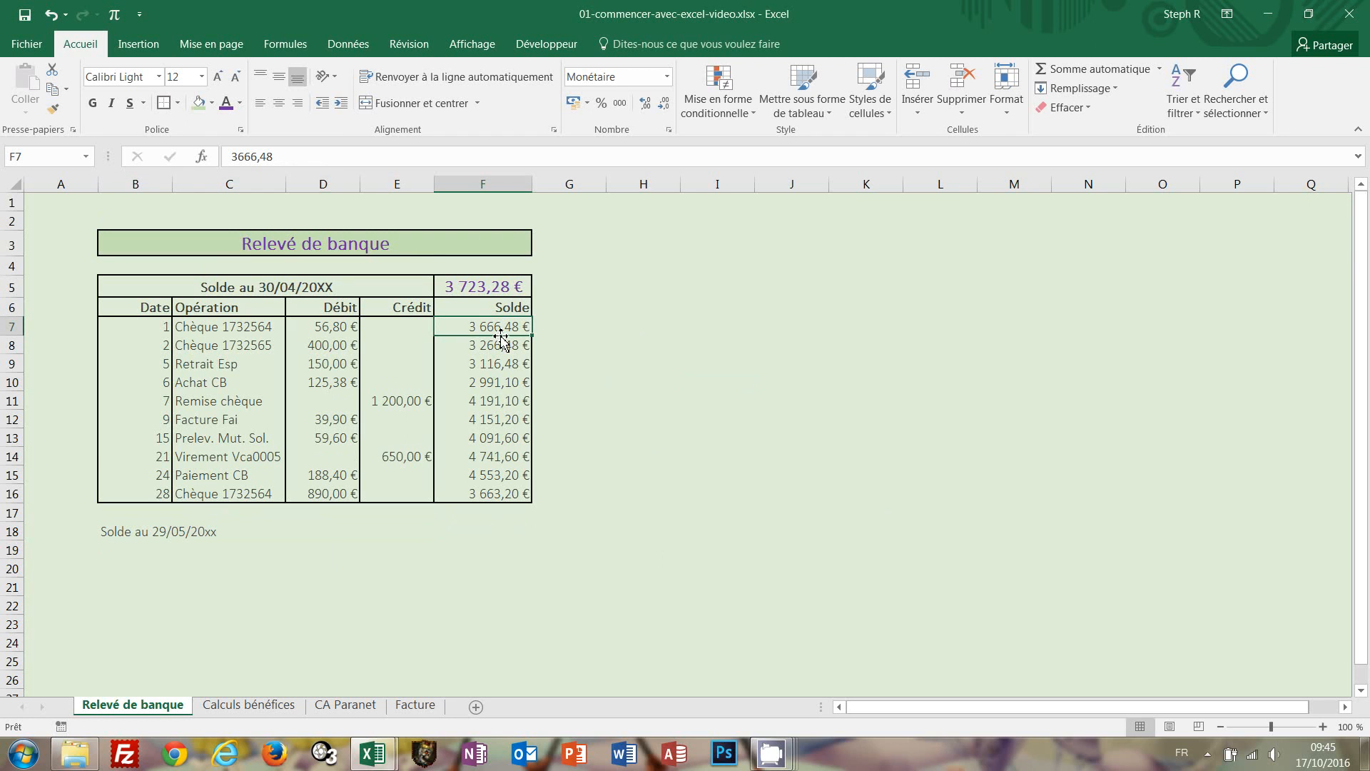
left_click_drag(482, 327, 474, 492)
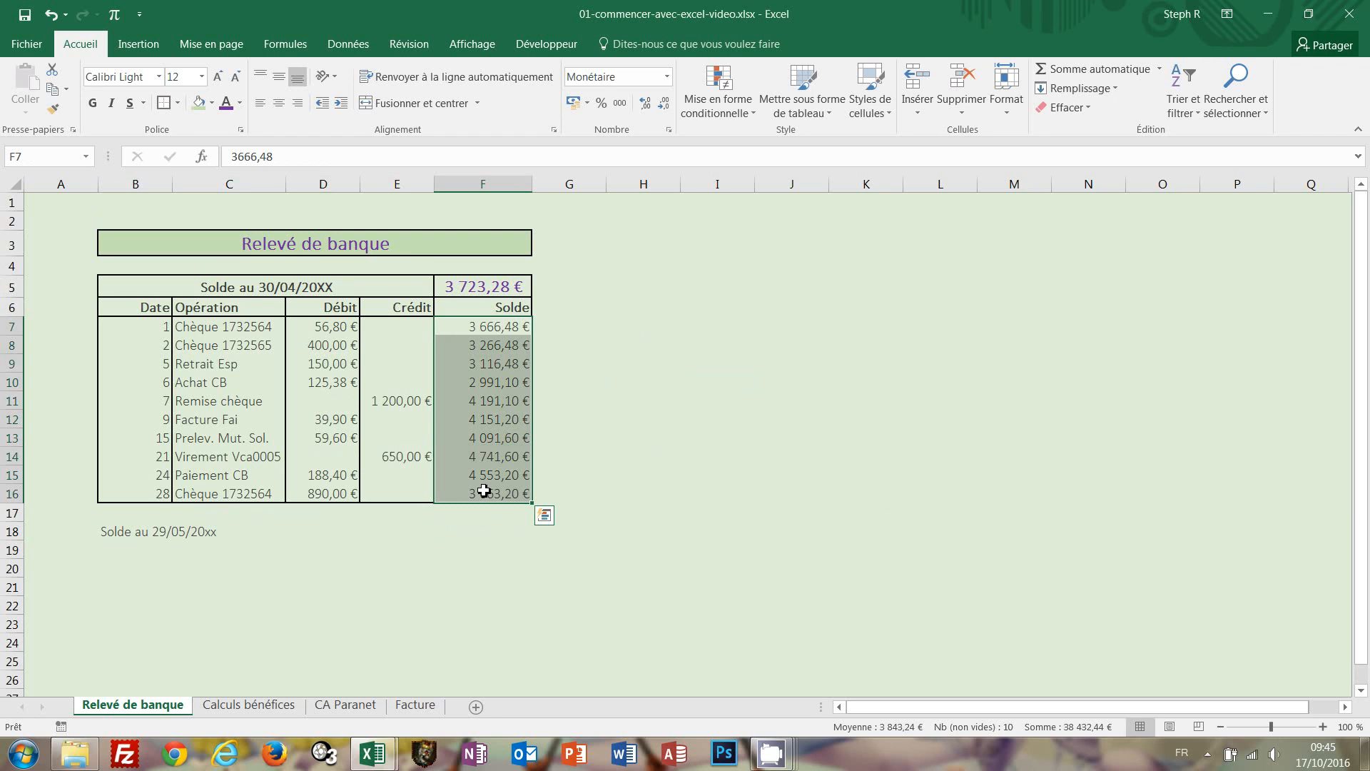
key("Delete")
left_click(625, 374)
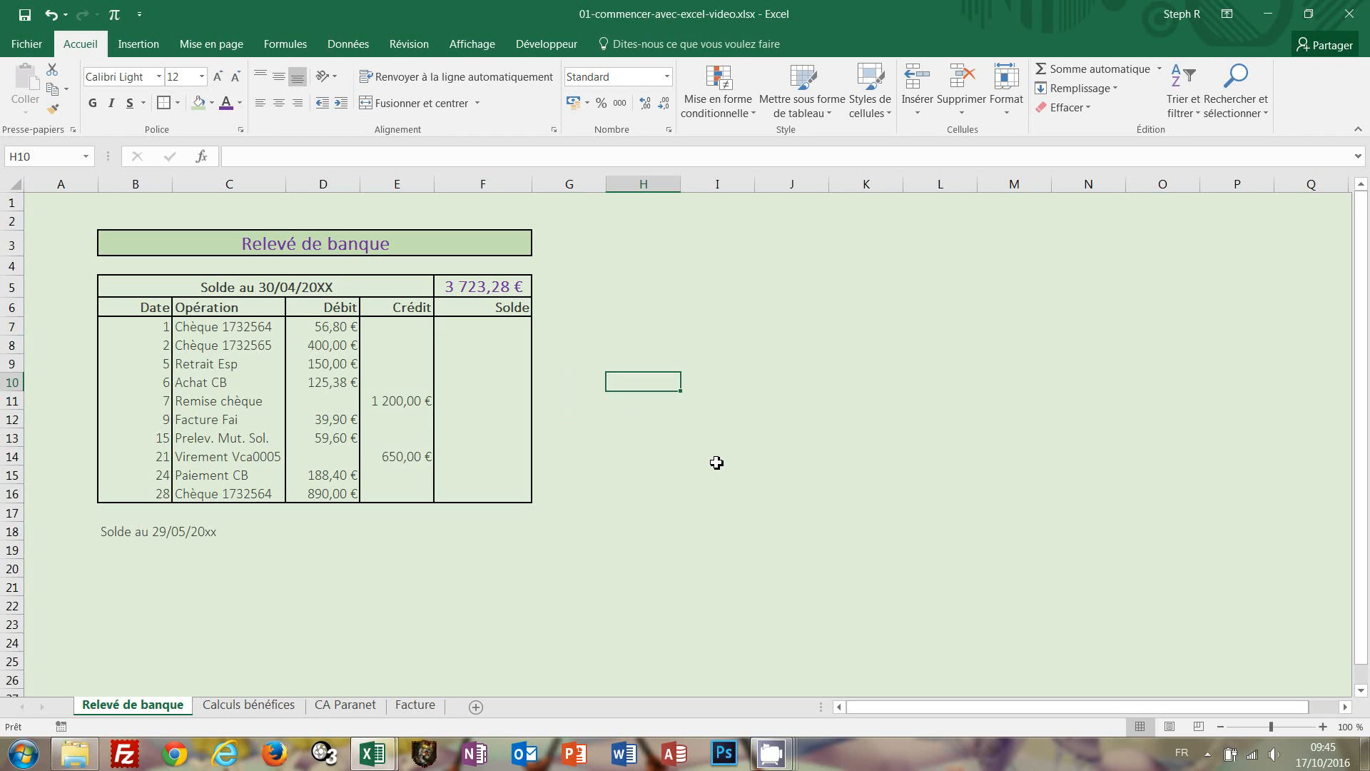
Step: Copy the formatting of the opening balance label in B5 onto the closing balance label in B18:E18
left_click(479, 537)
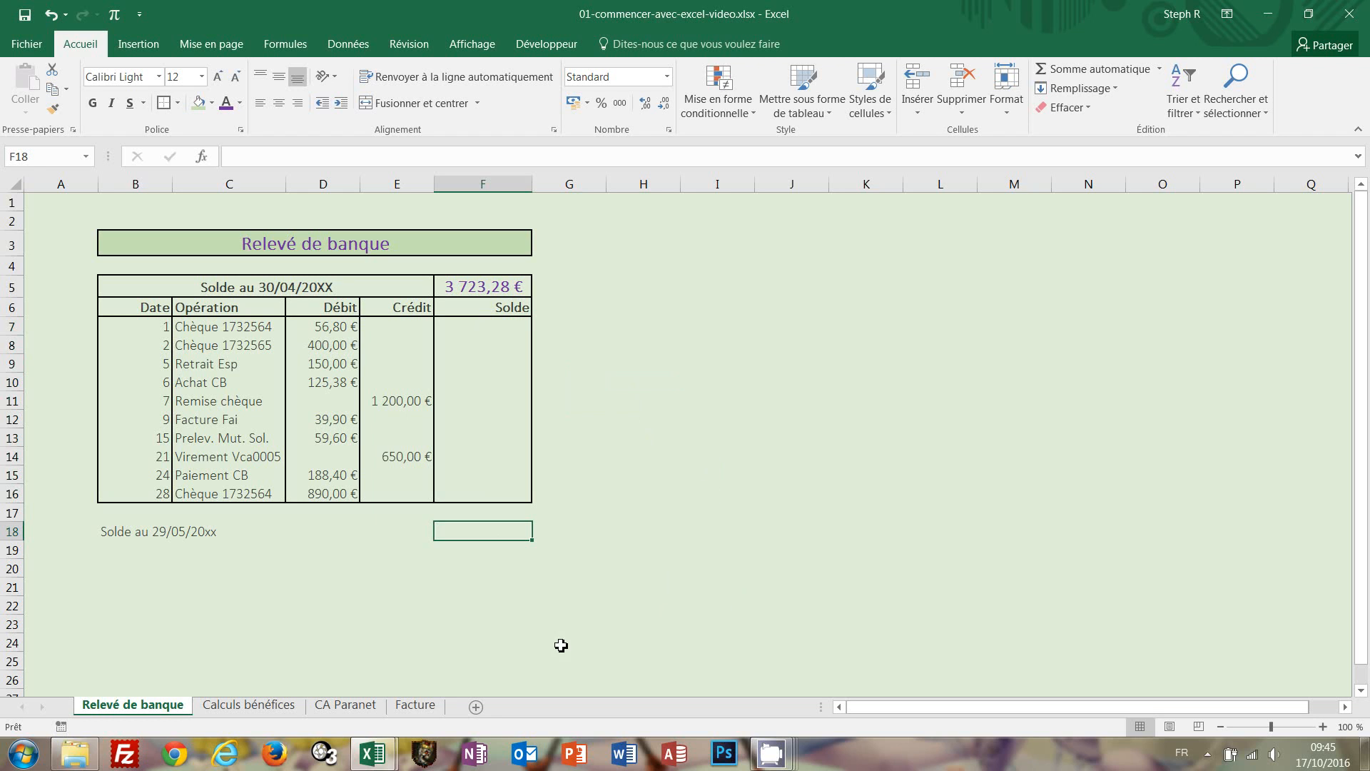
left_click(257, 287)
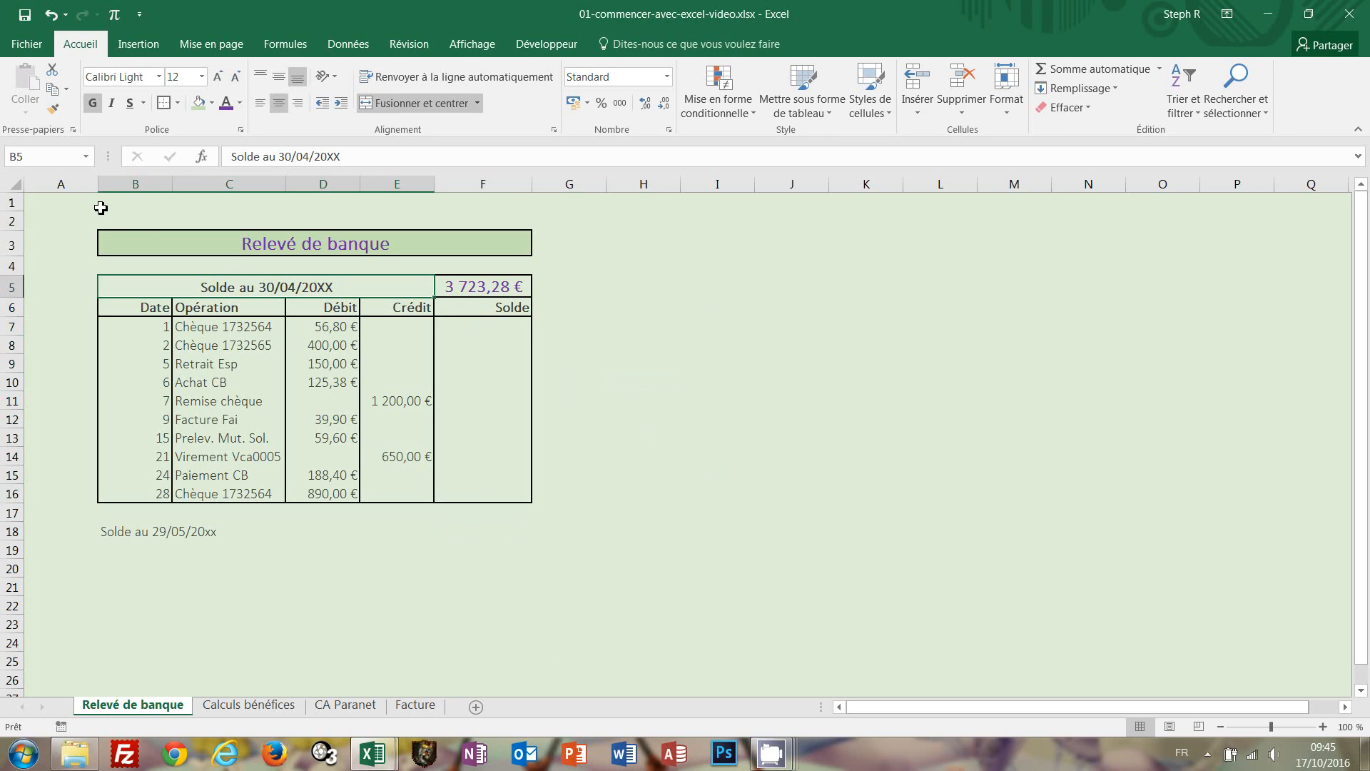
left_click(55, 113)
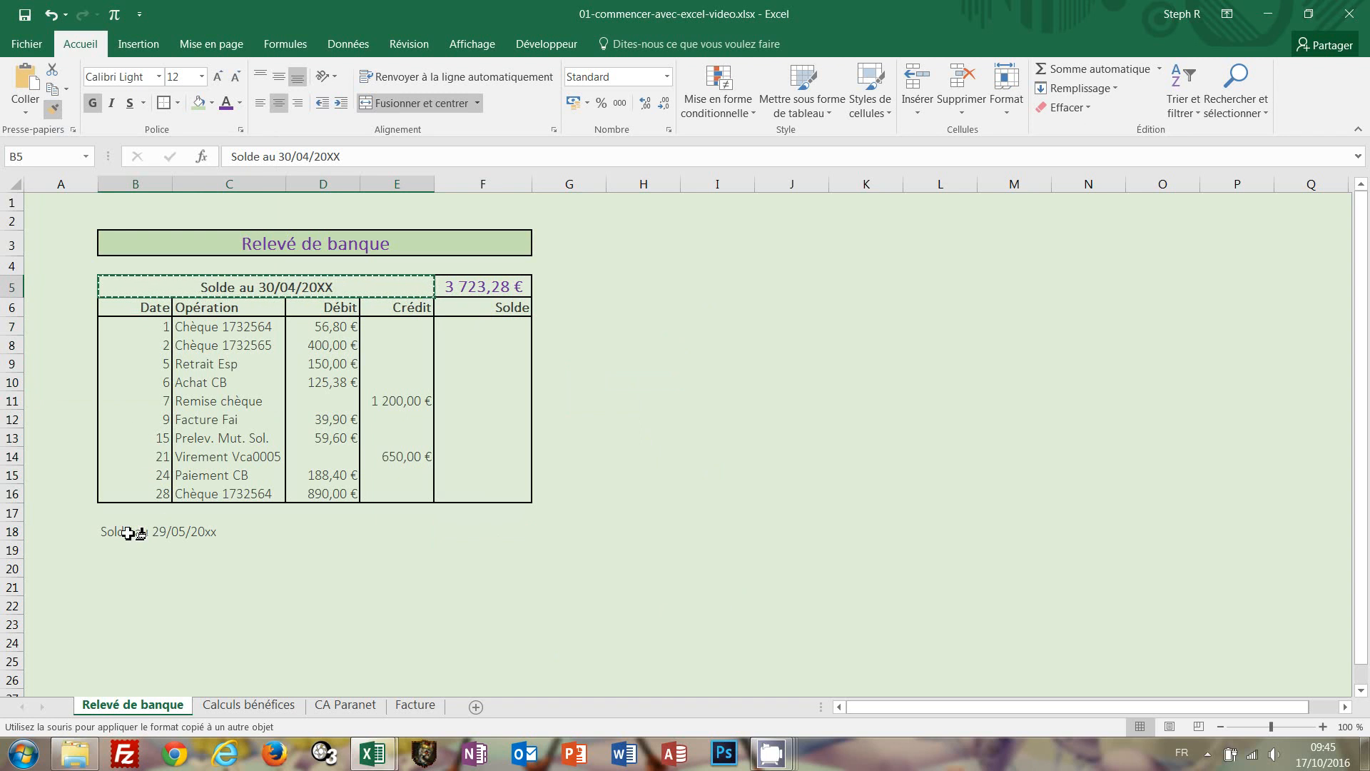
left_click_drag(128, 532, 380, 535)
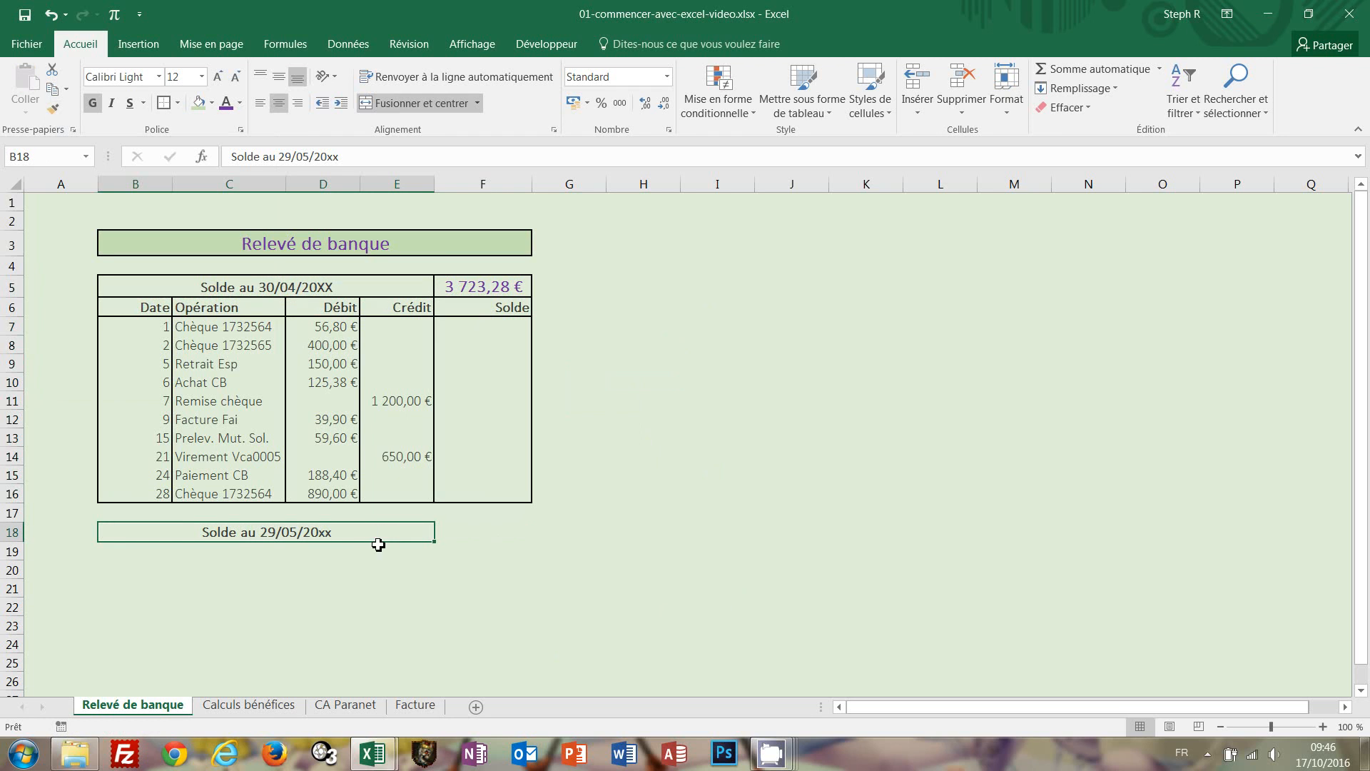
left_click(365, 588)
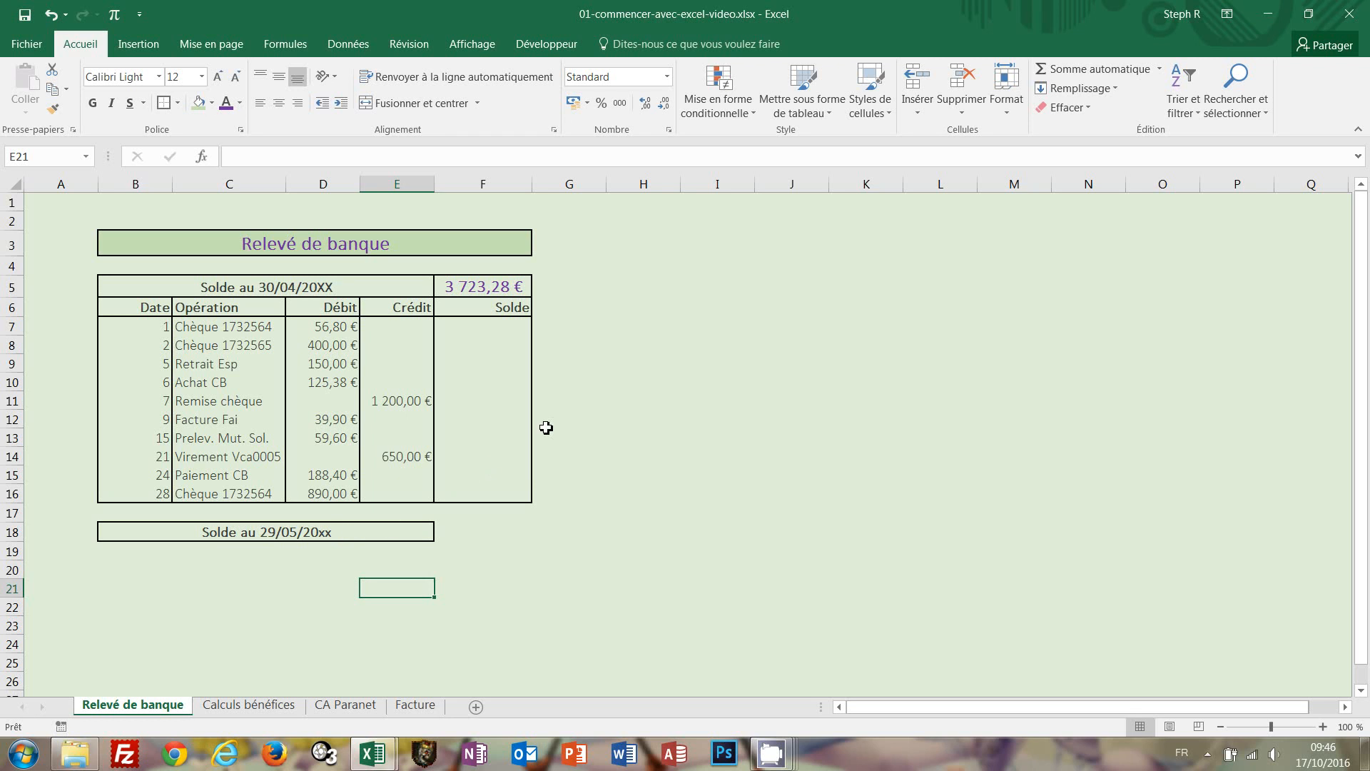
Step: Copy the formatting of the opening balance amount in F5 onto the closing balance cell F18
left_click(487, 528)
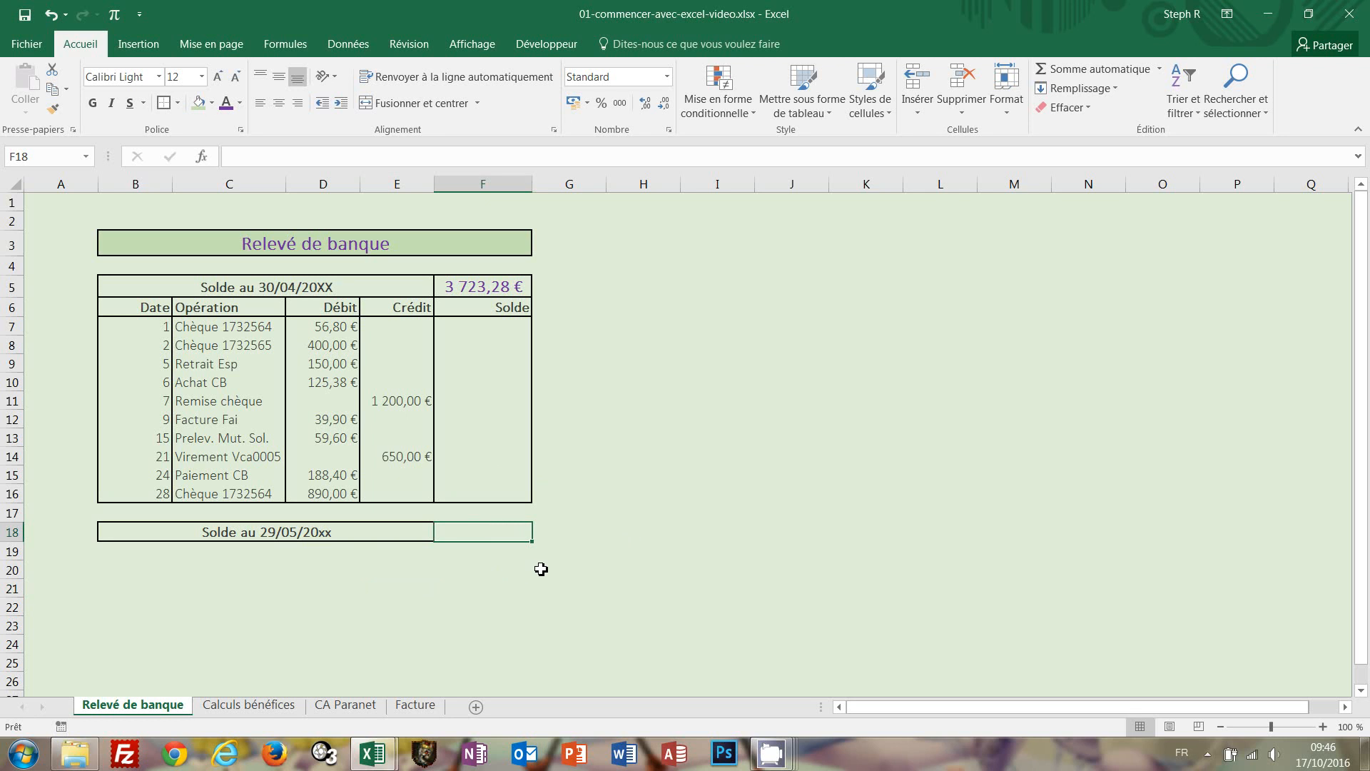
left_click(486, 287)
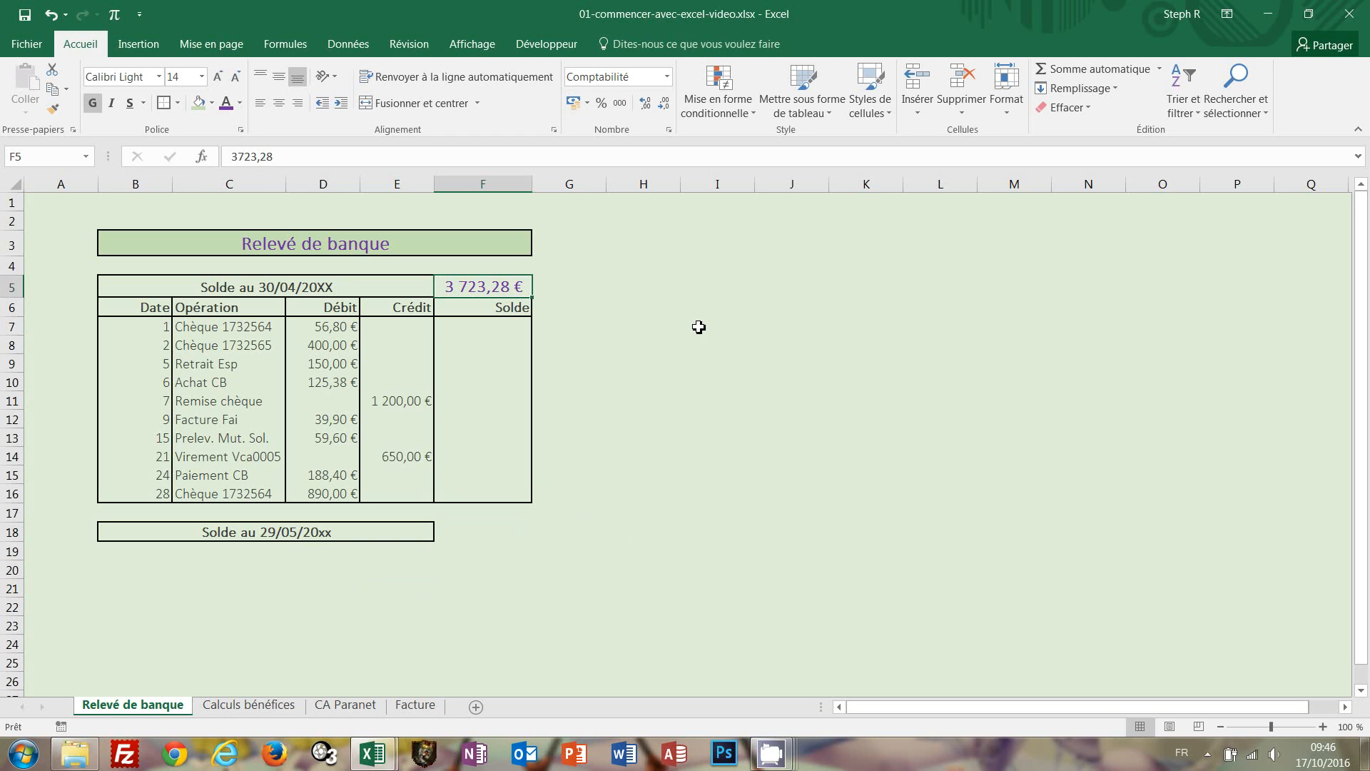
left_click(54, 111)
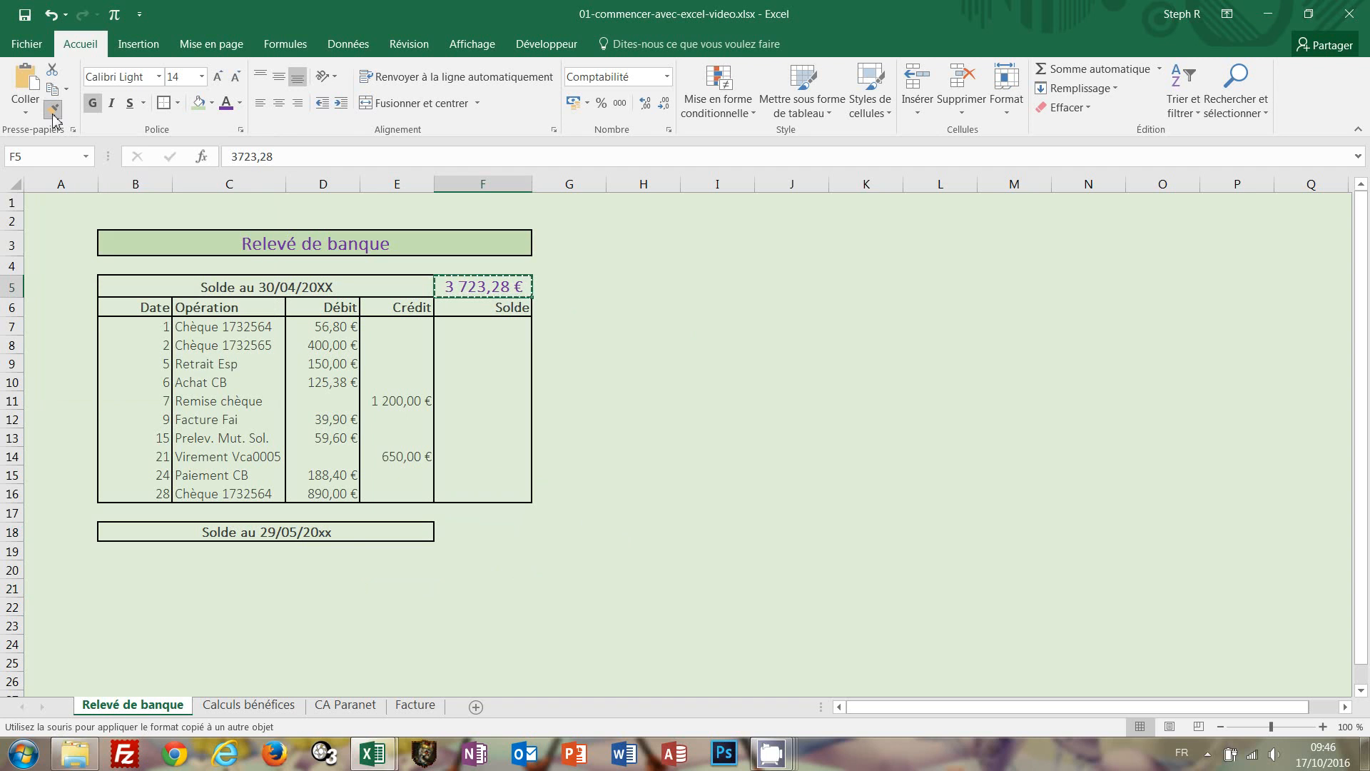
left_click(470, 535)
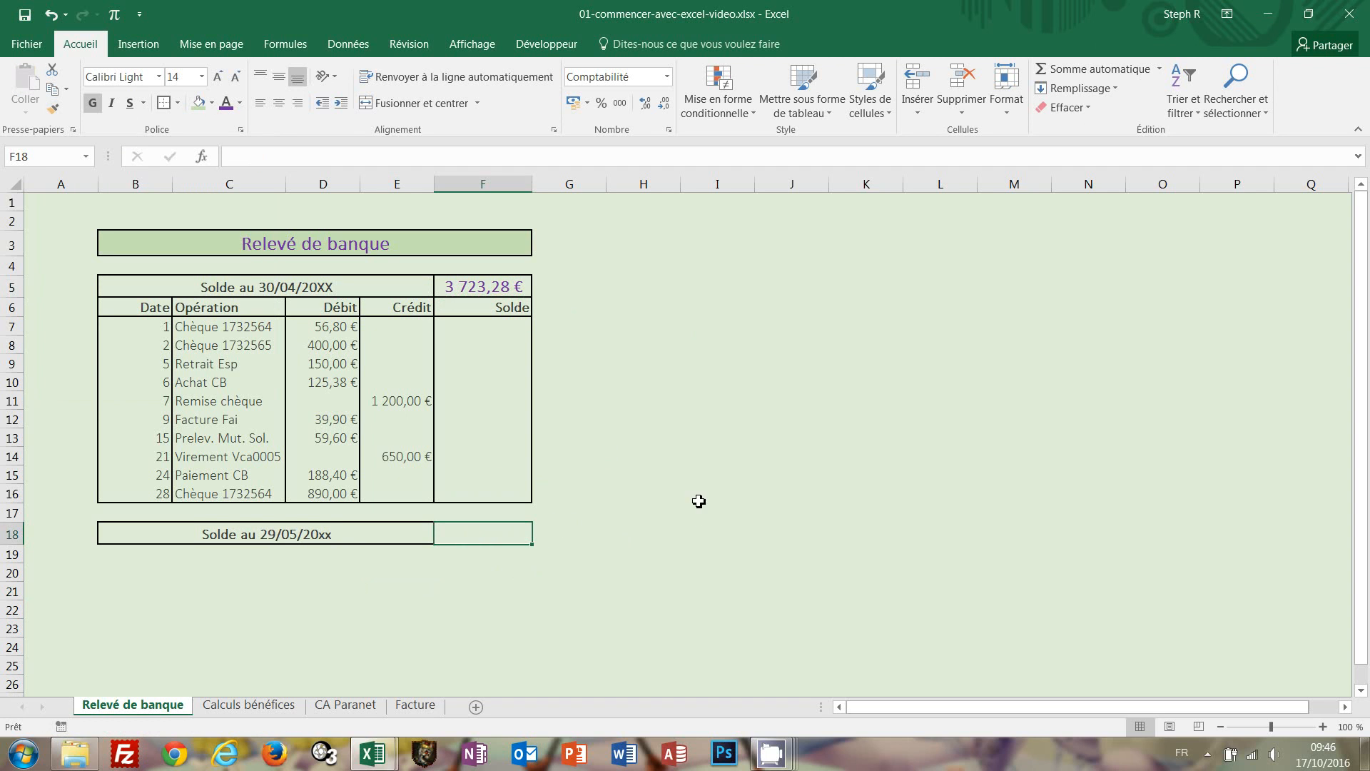
left_click(739, 475)
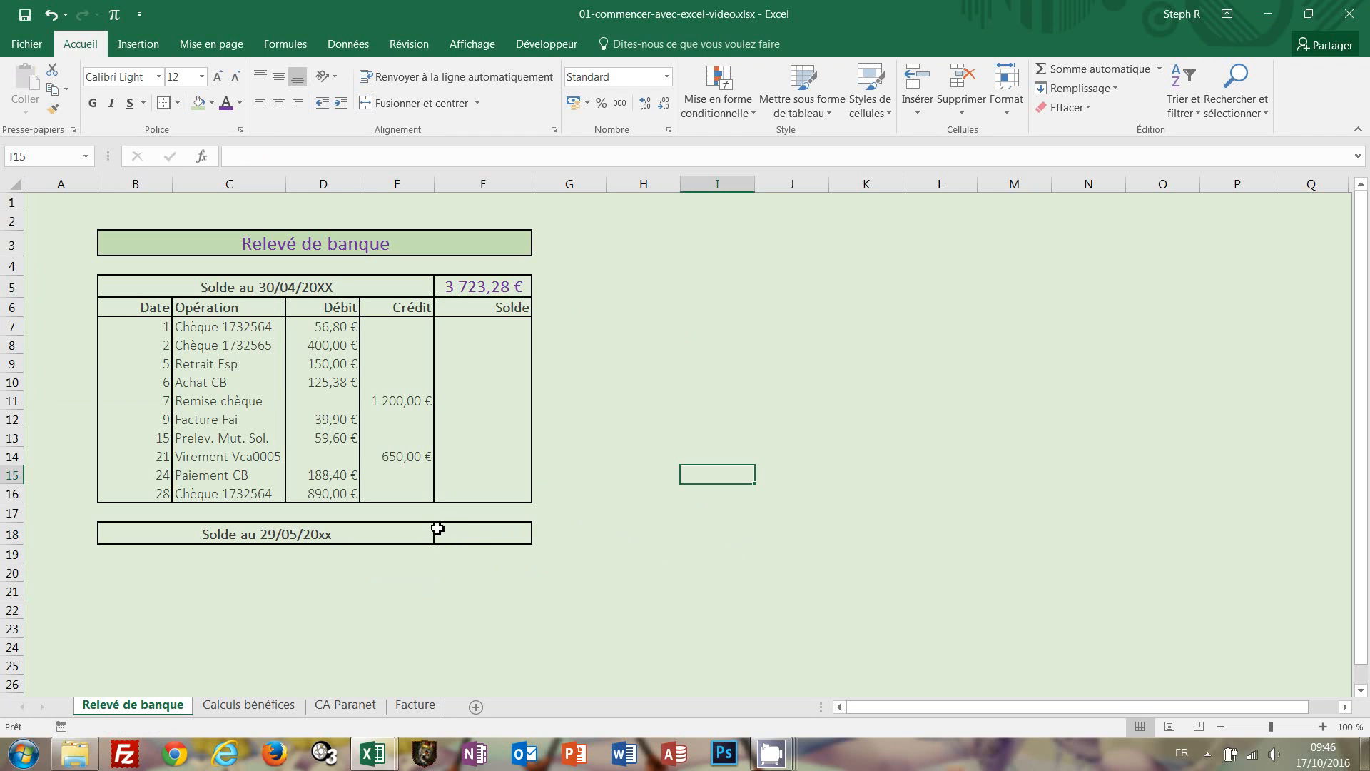
Step: Enter 562 in F18 to test its number format, and undo the entry
left_click(464, 537)
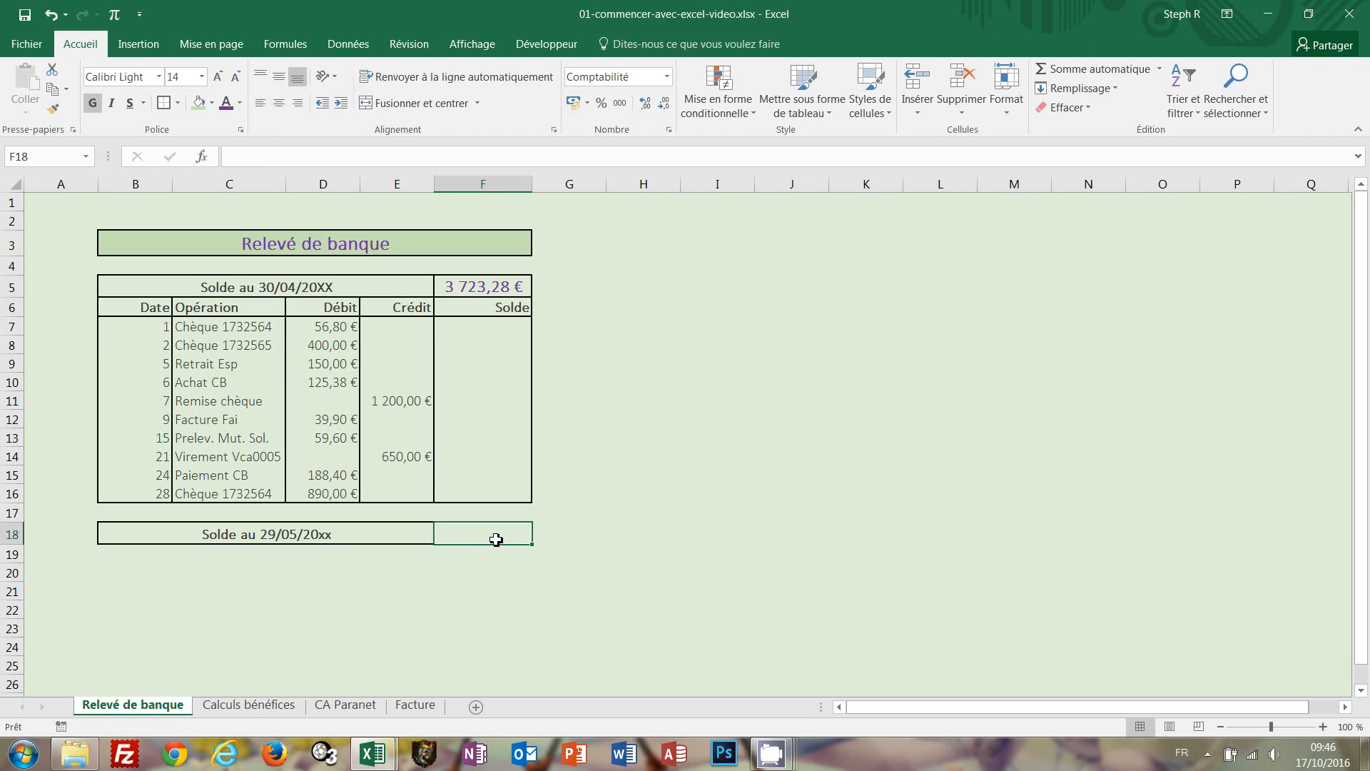
type("562")
key("Return")
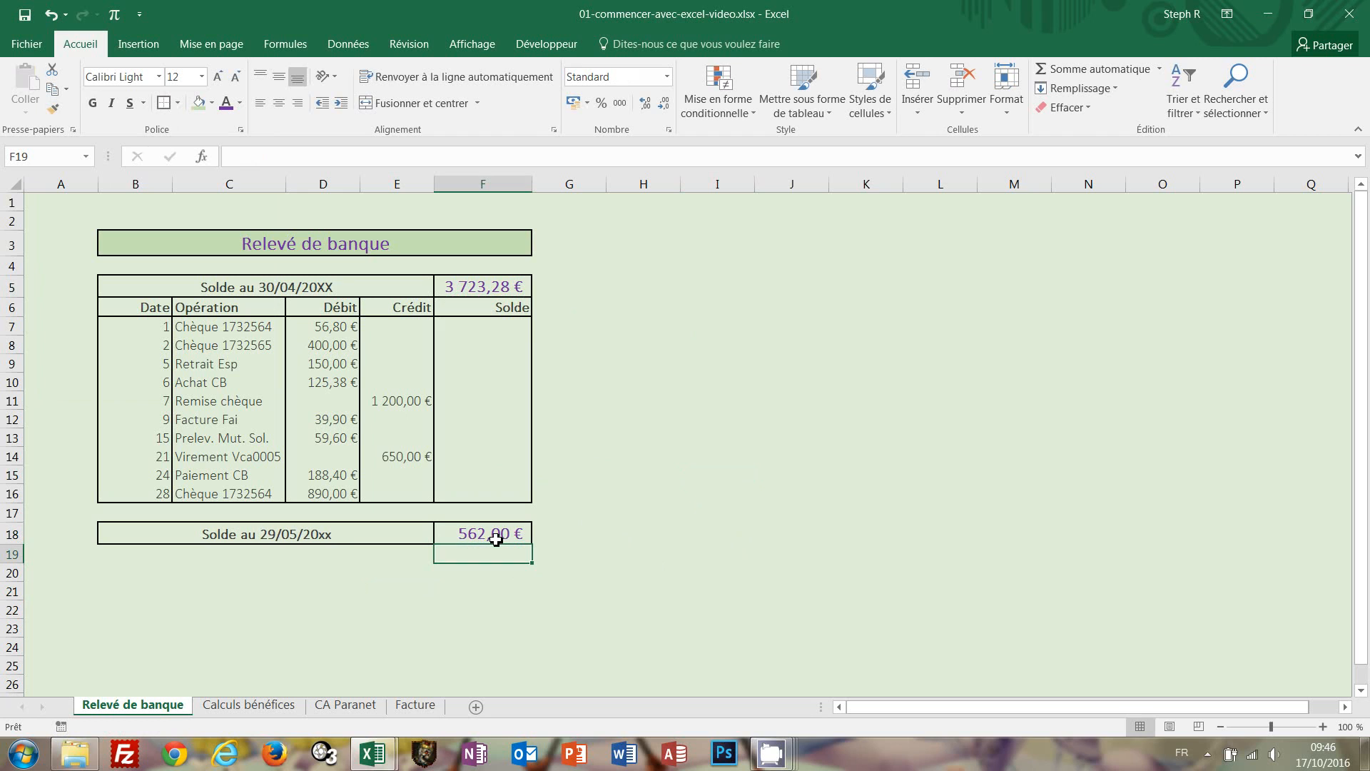
key("ctrl+z")
left_click(659, 559)
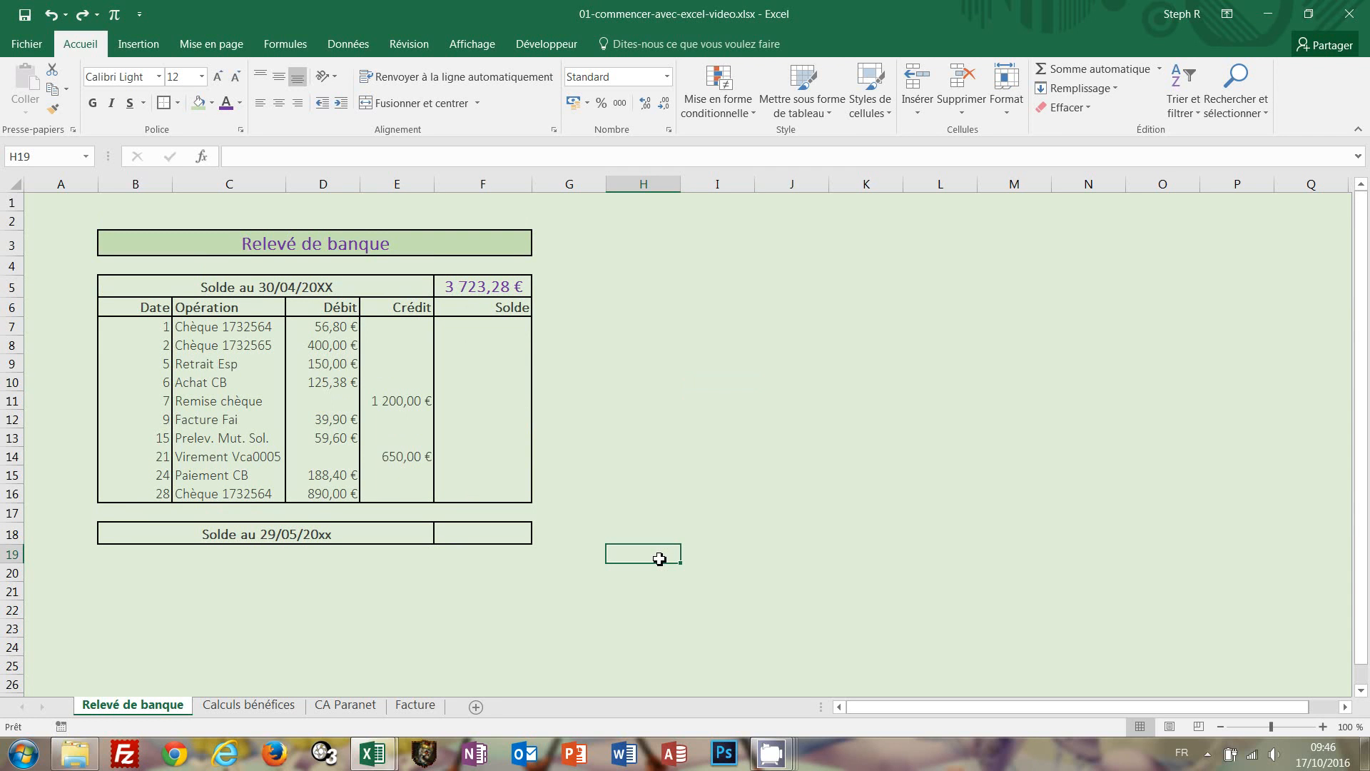
Step: Enter the formula =F5-D7+E7 in F7 to calculate the balance after the first operation
left_click(456, 325)
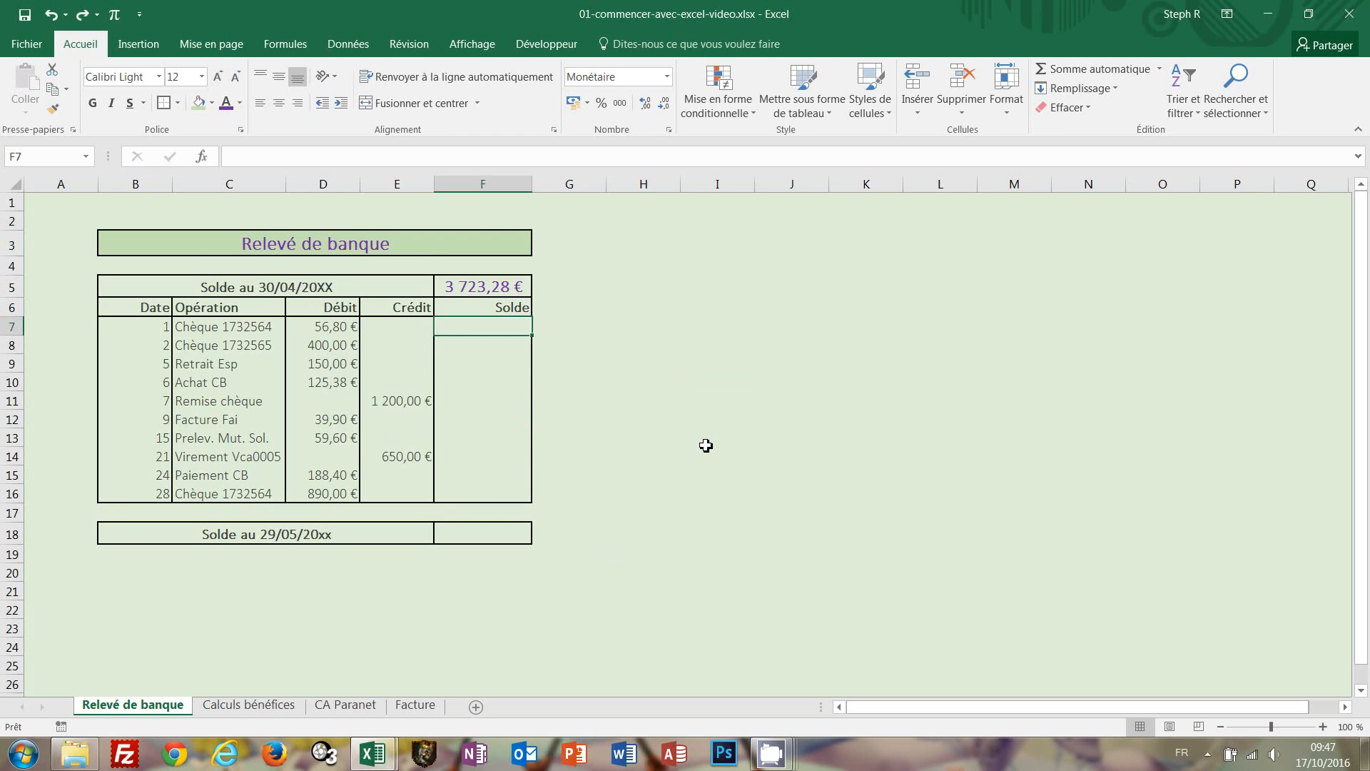
type("=")
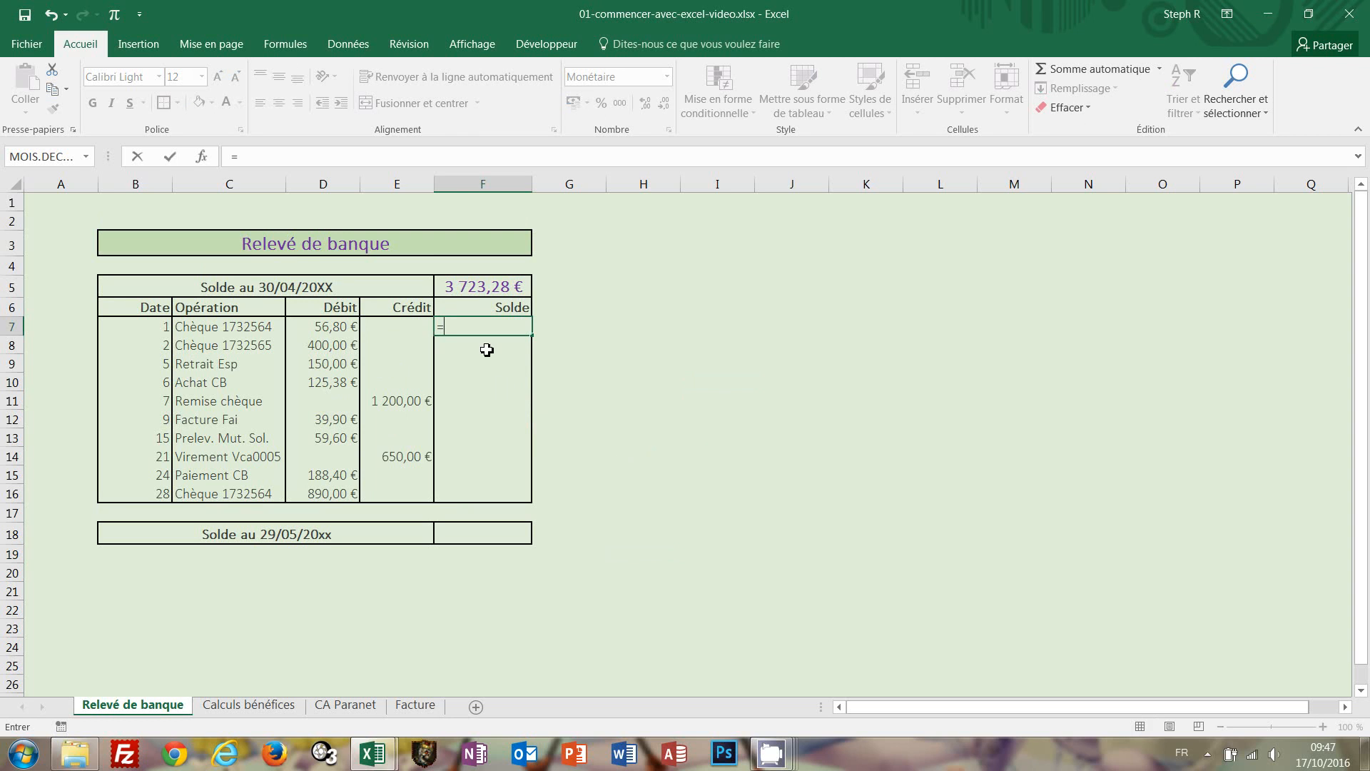
left_click(464, 285)
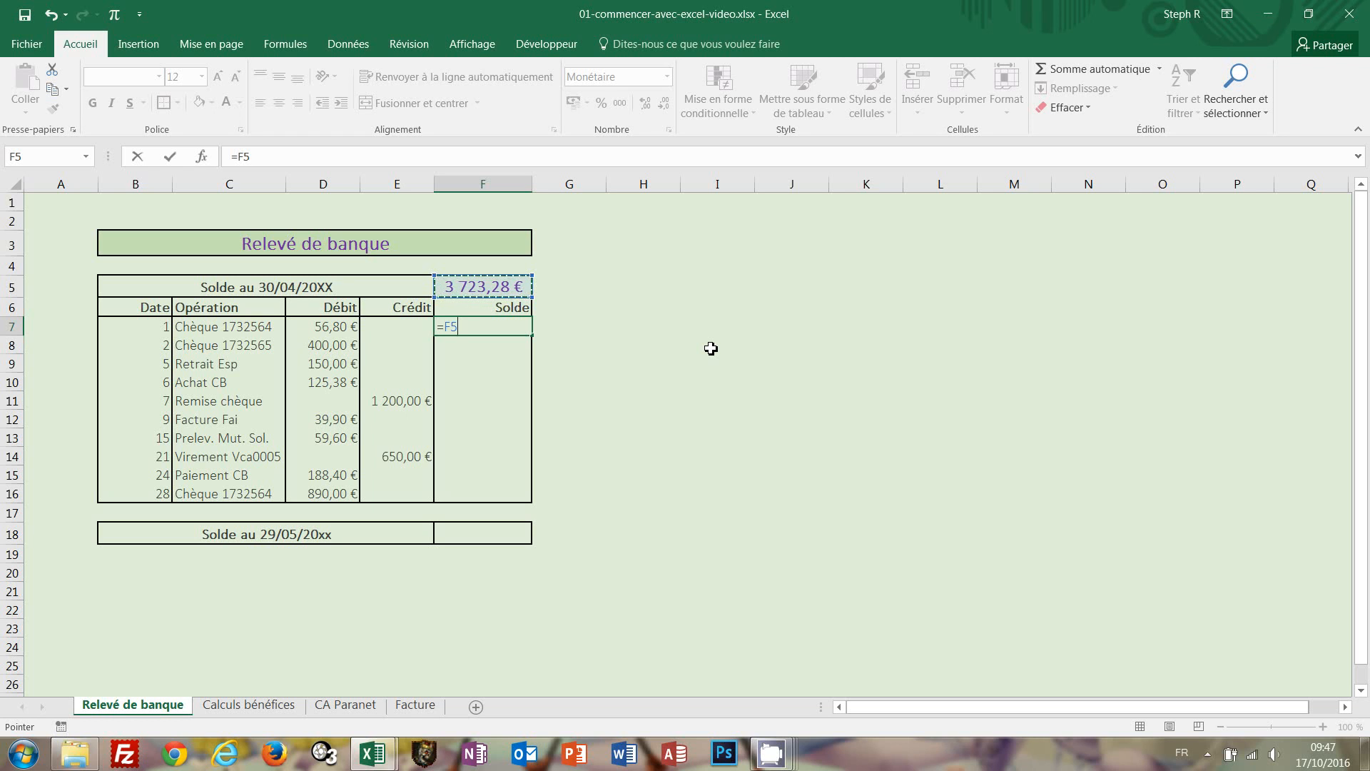
type("-")
left_click(326, 326)
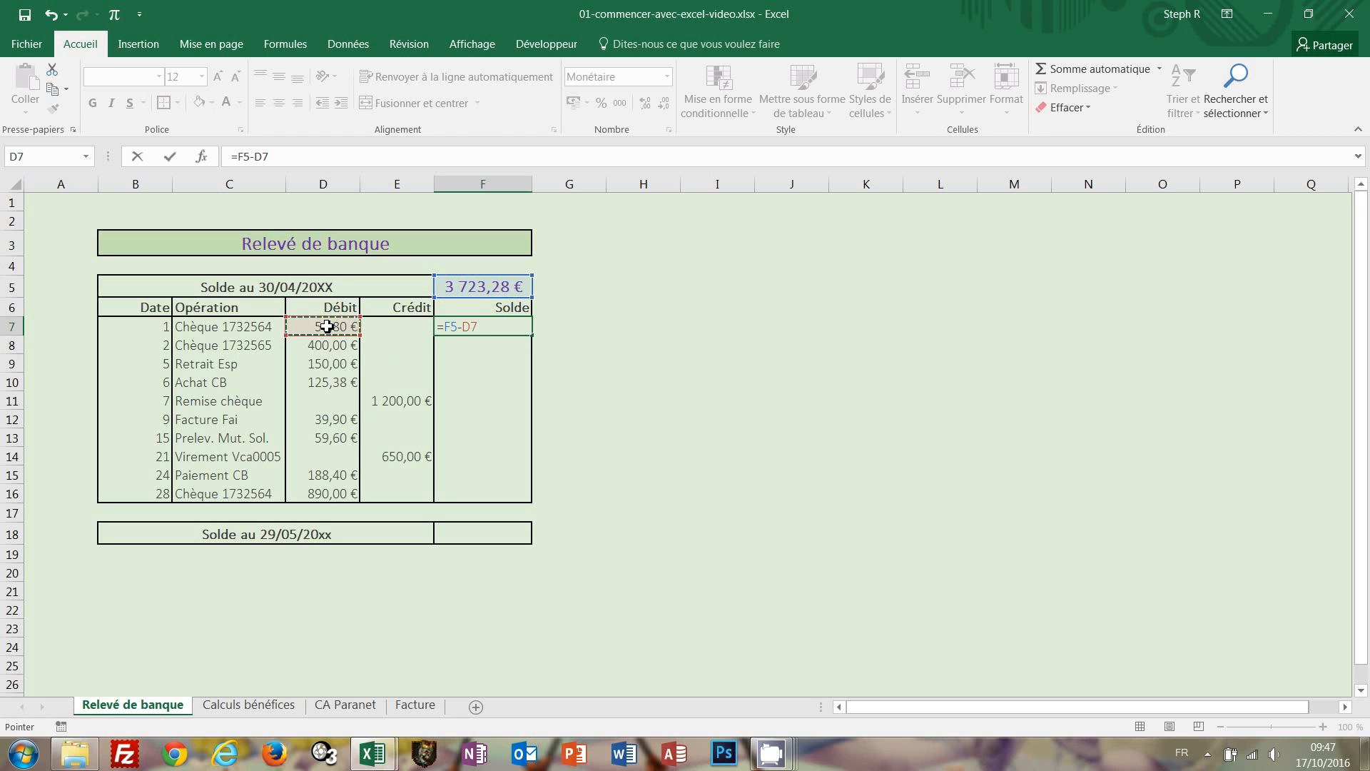
type("+")
left_click(400, 324)
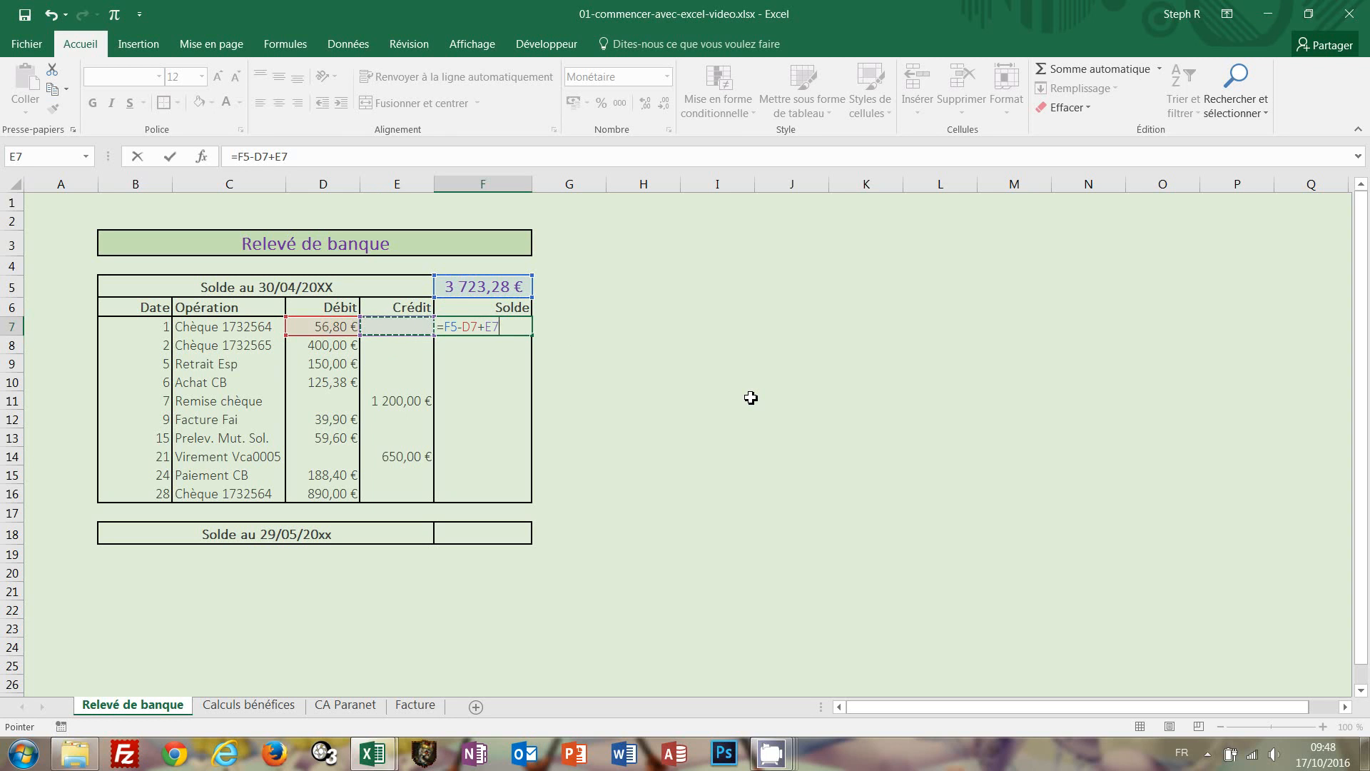
key("ctrl+Return")
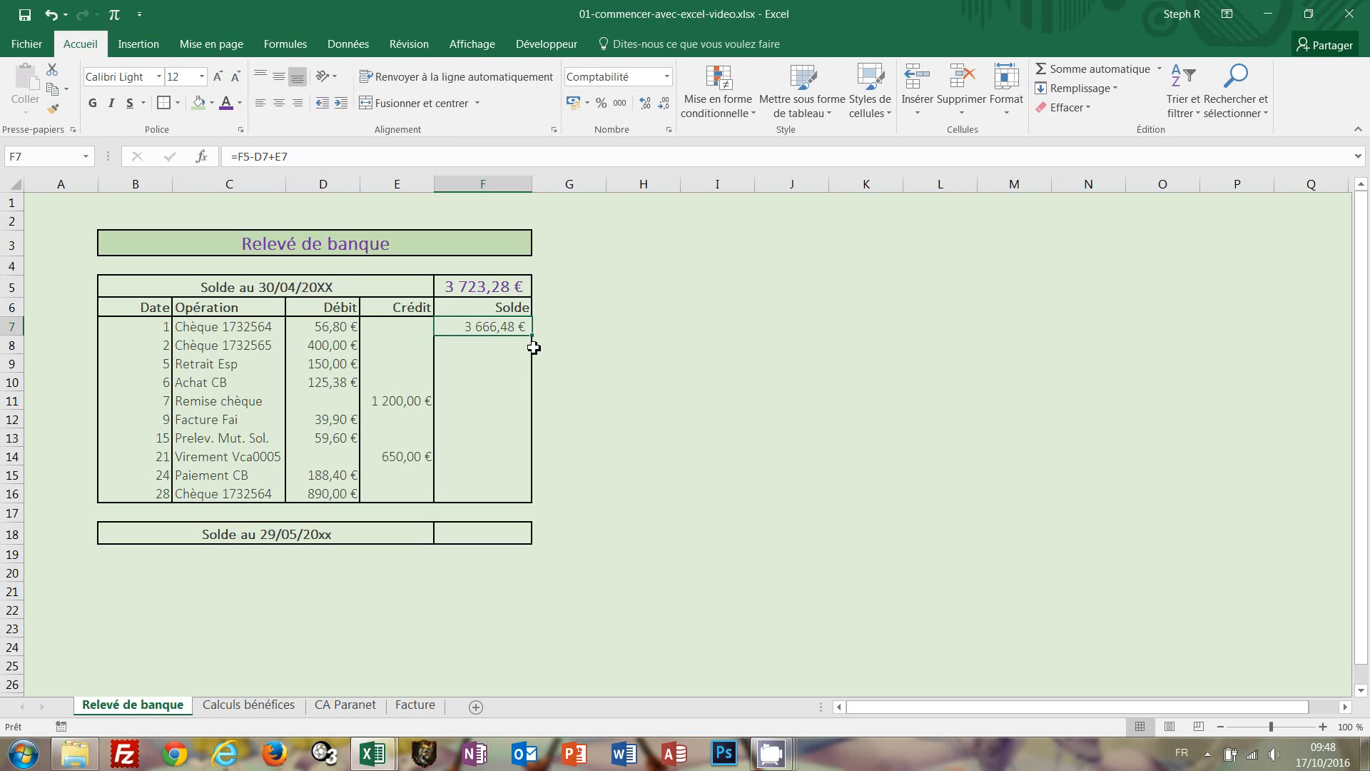
Step: Try to fill the F7 balance formula down to F16, compare the formulas in F7 and F8, and undo the fill
left_click_drag(535, 335, 518, 504)
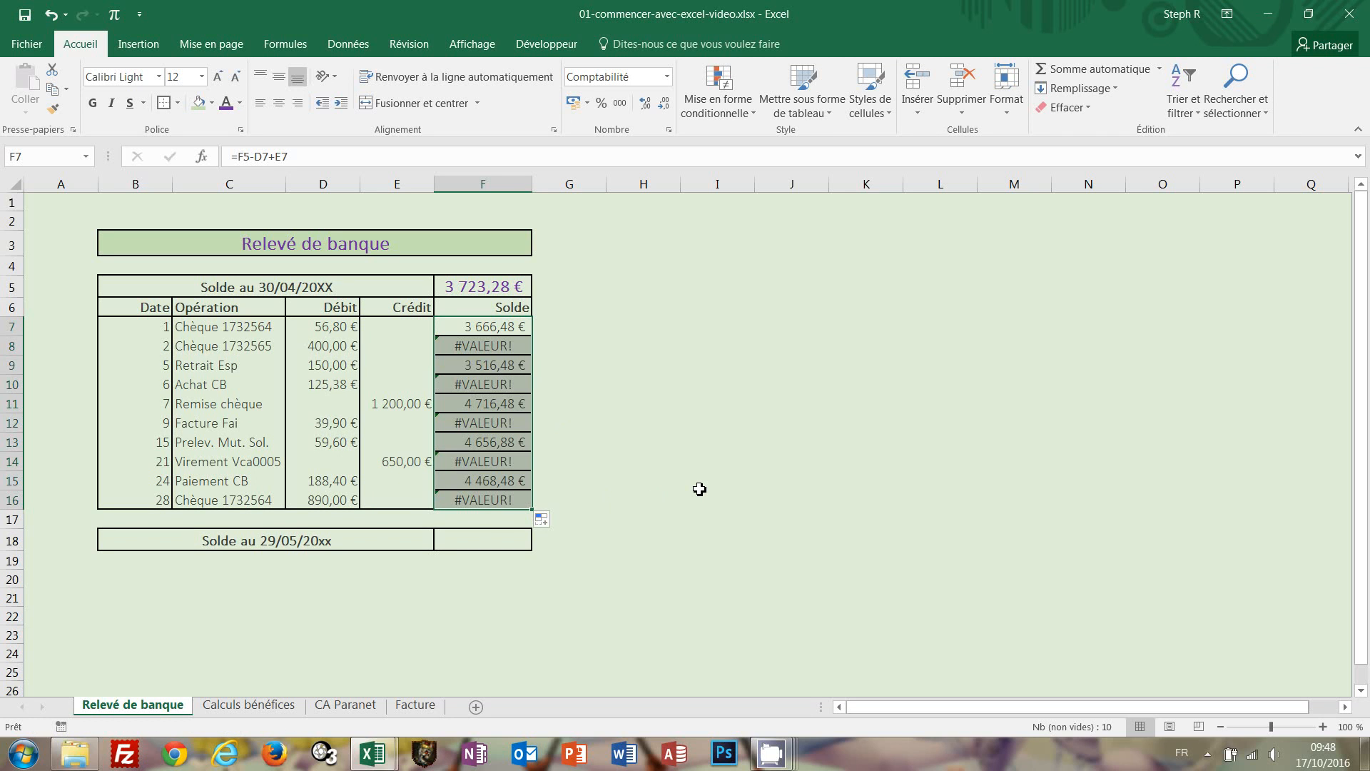
left_click(640, 451)
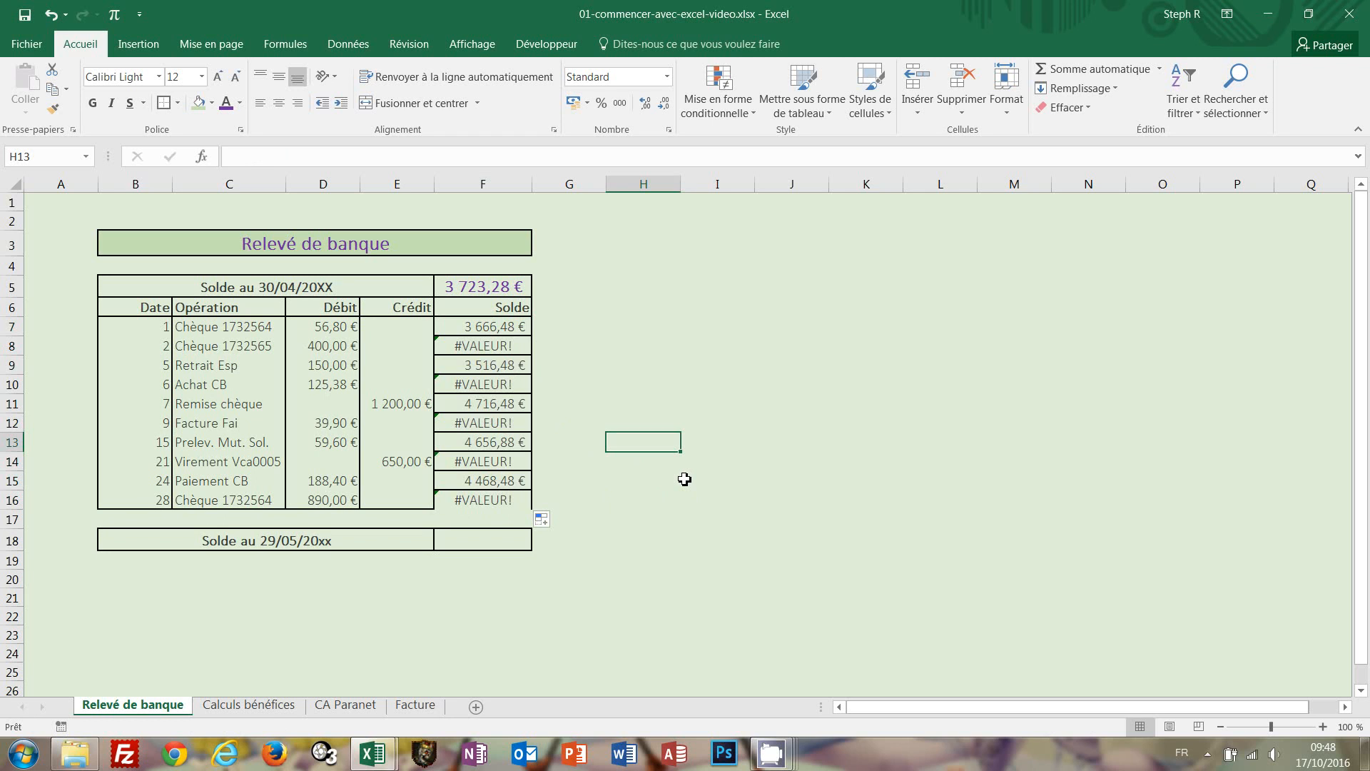
left_click(483, 346)
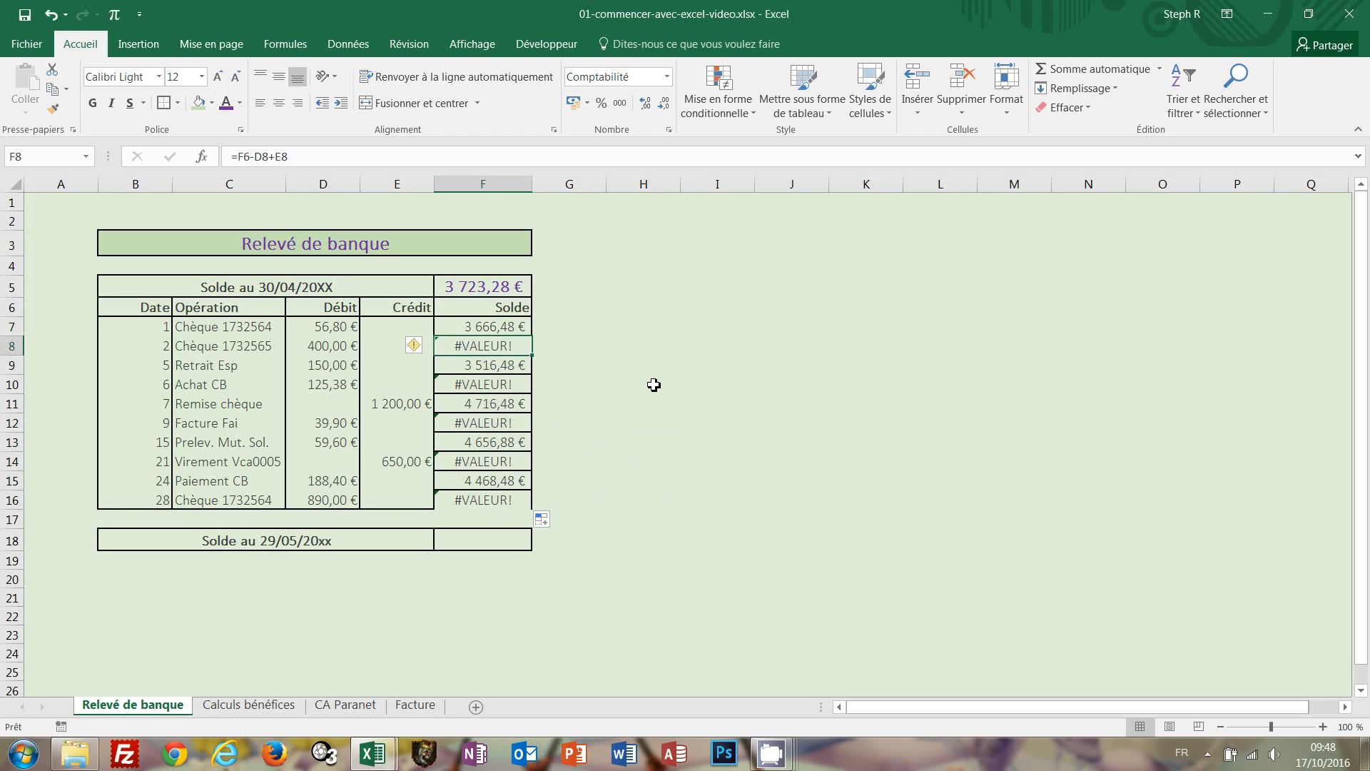
left_click(504, 328)
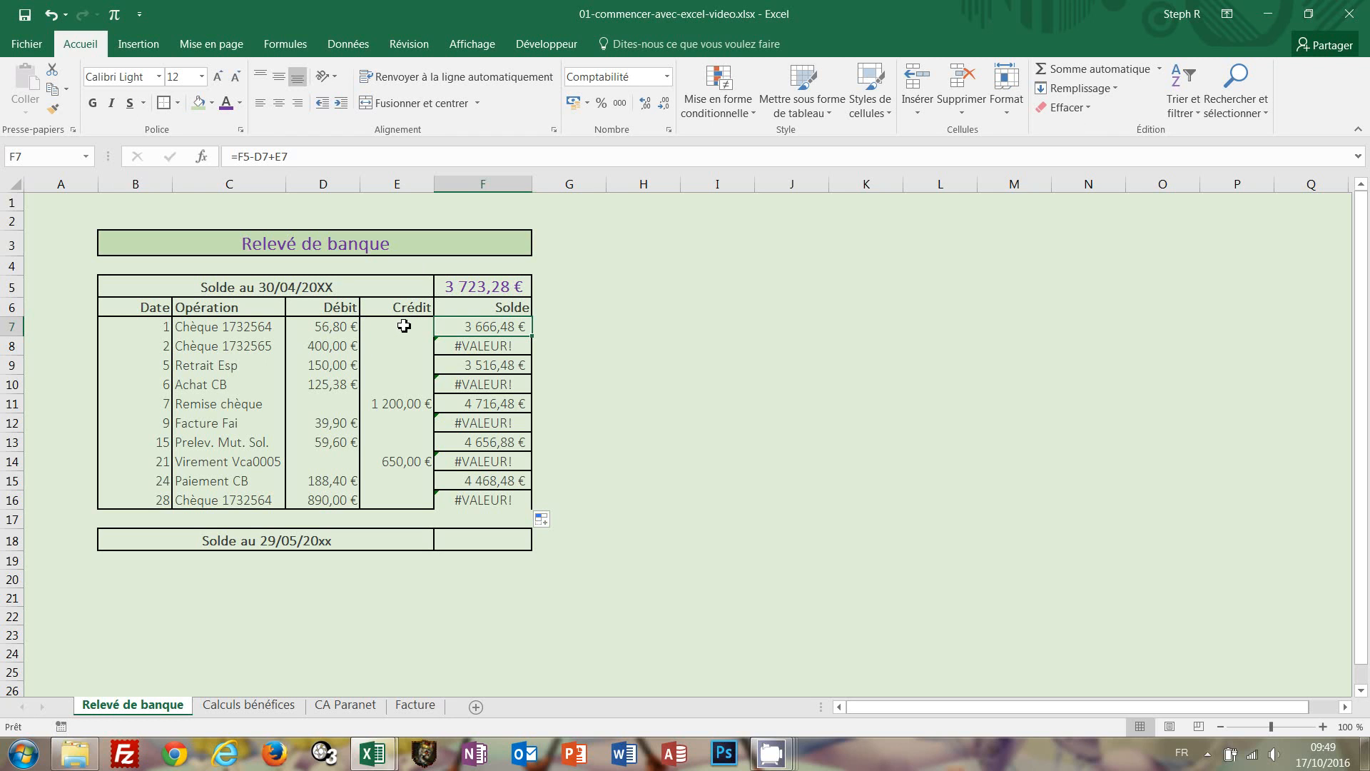
left_click(511, 351)
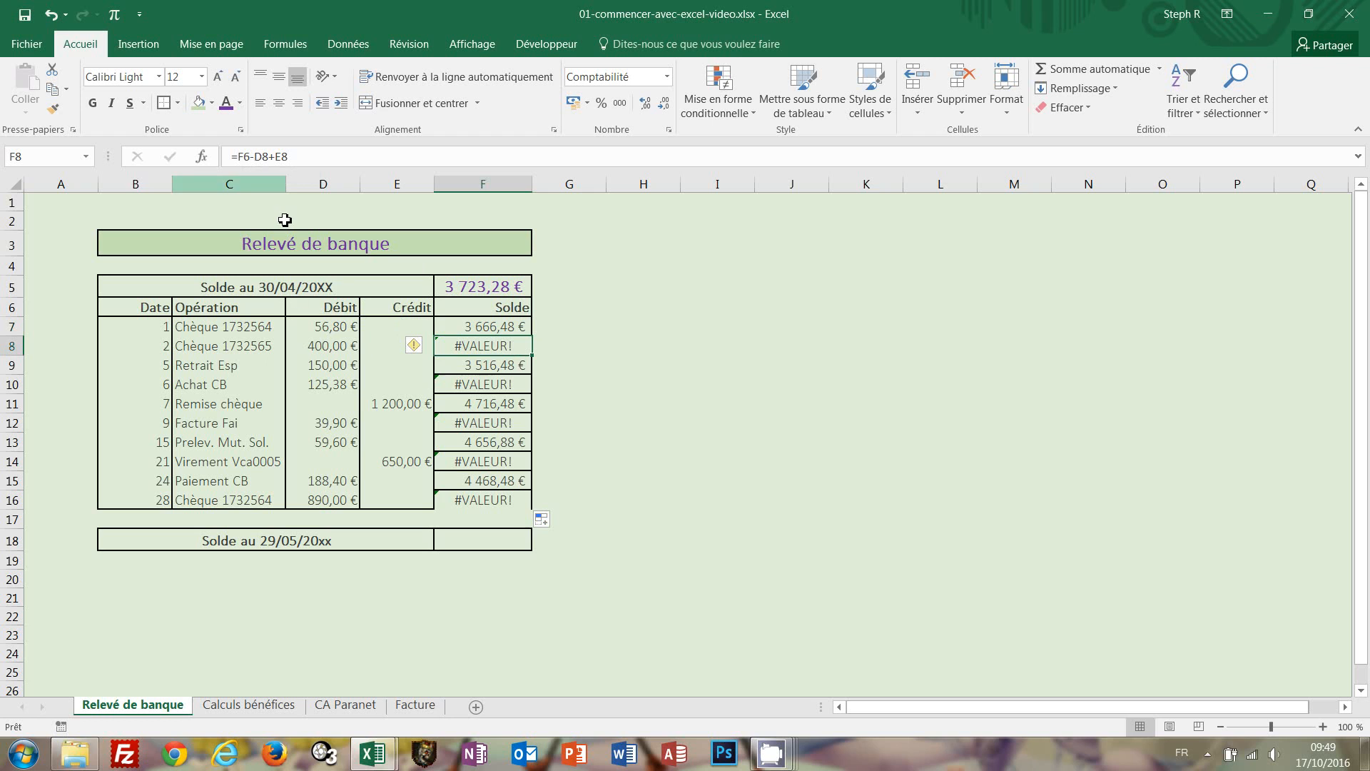
mouse_move(404, 343)
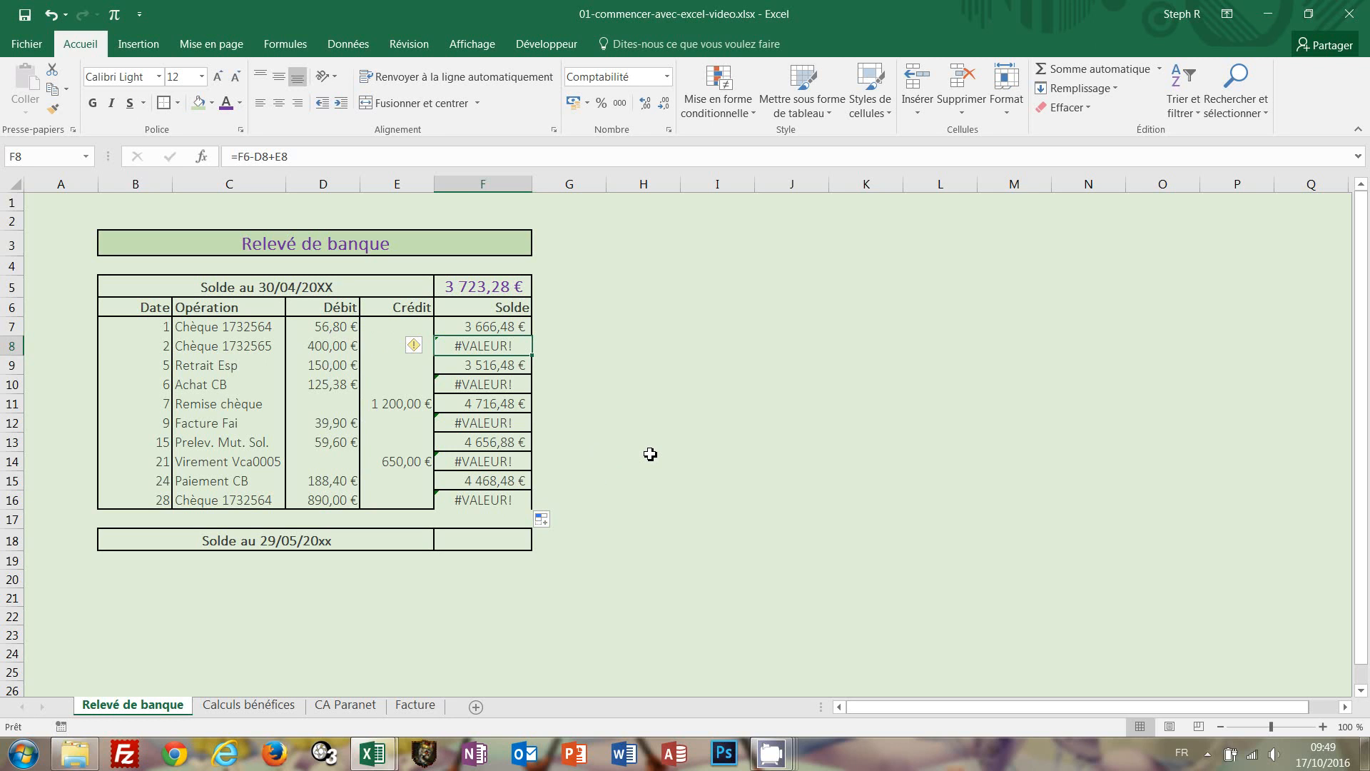
key("ctrl+z")
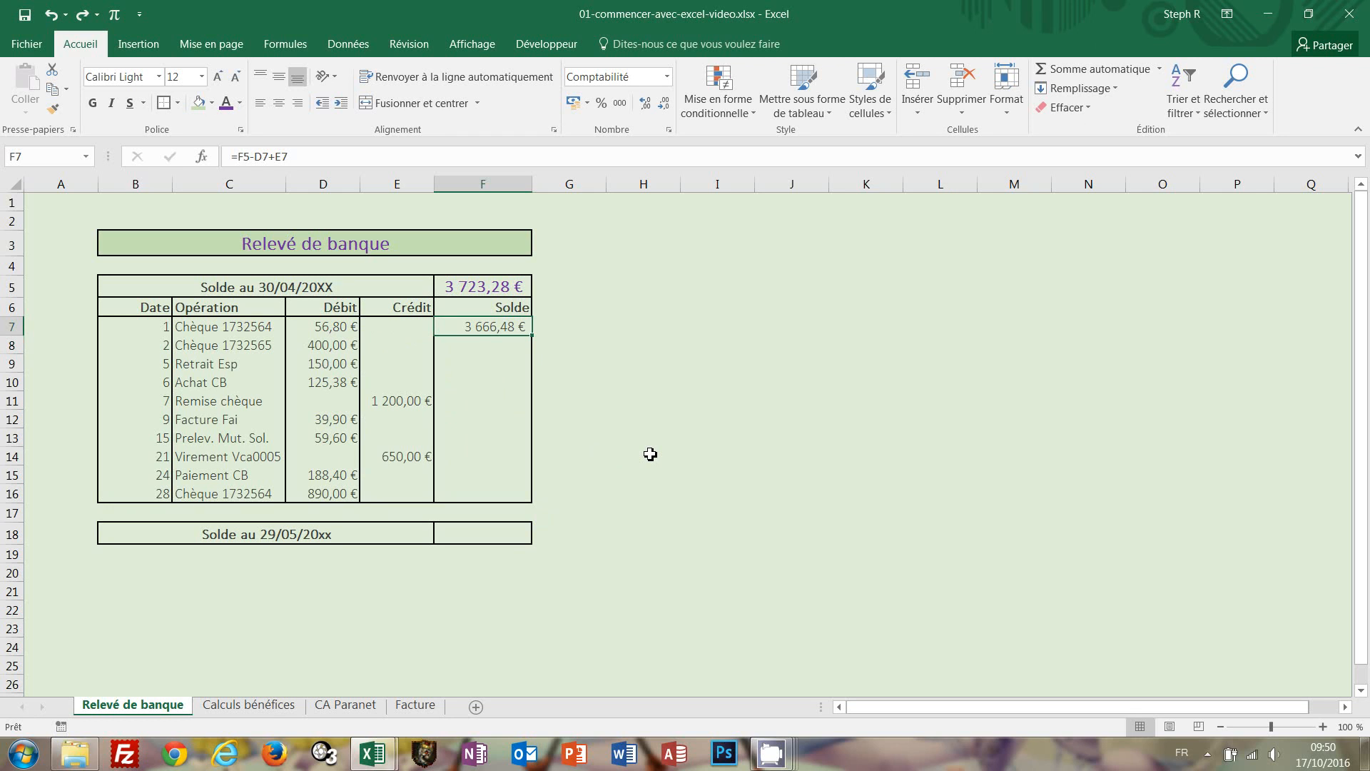
Step: Enter the formula =F7-D8+E8 in F8 to calculate the balance after the second operation
left_click(464, 346)
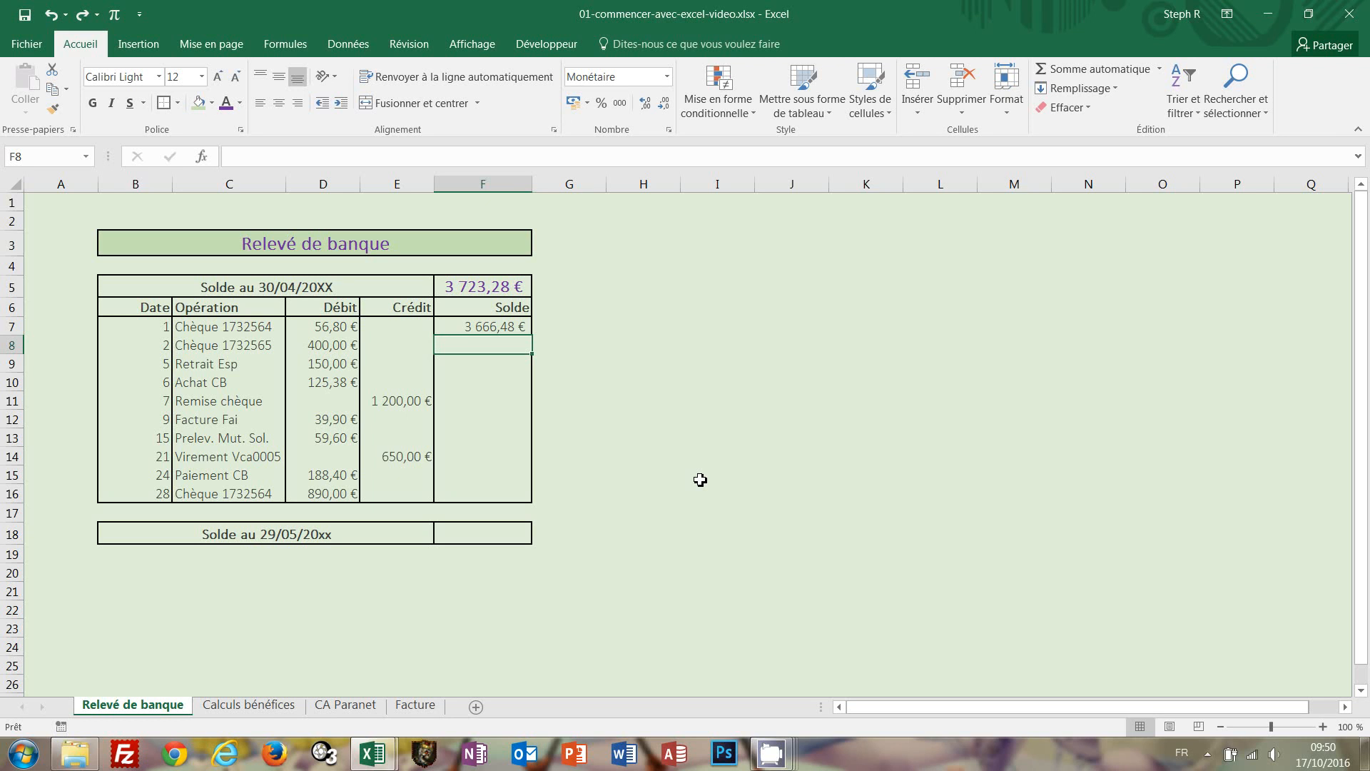
type("=")
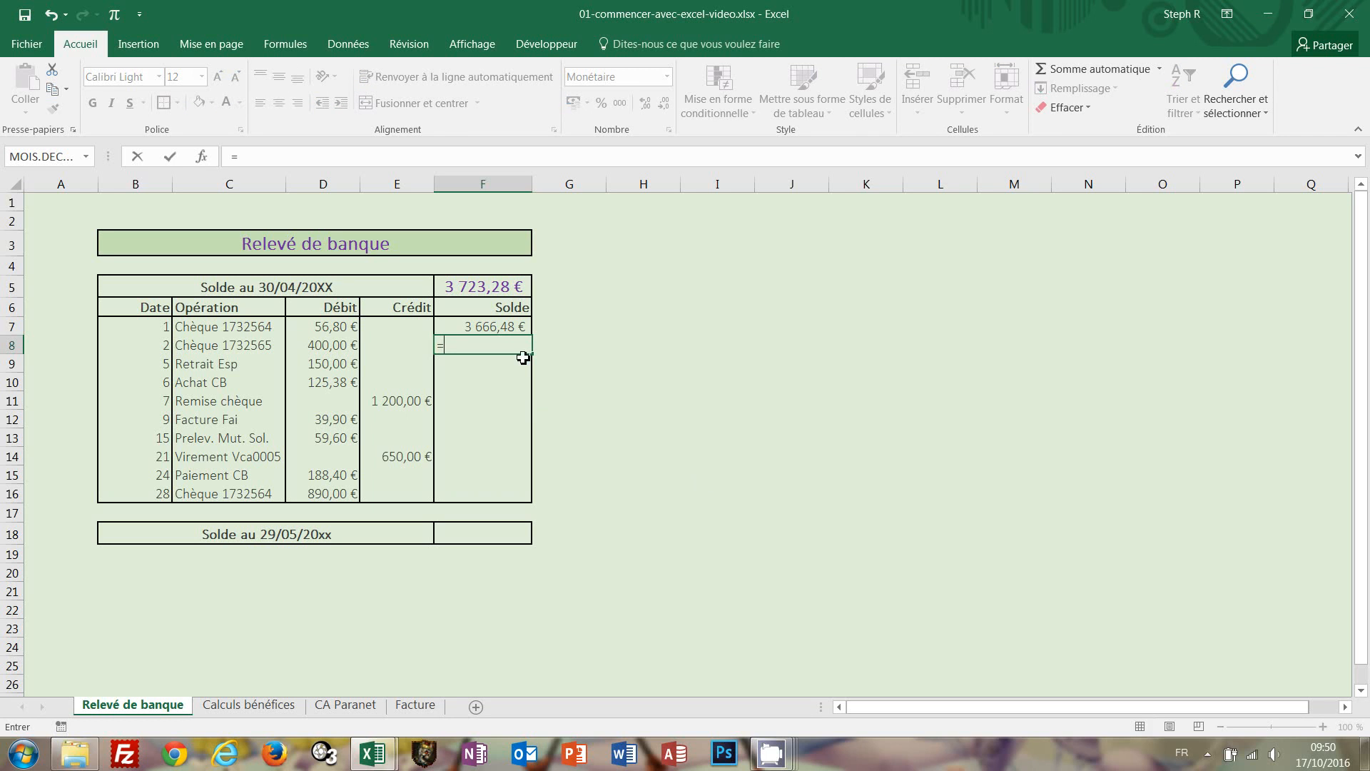
left_click(507, 328)
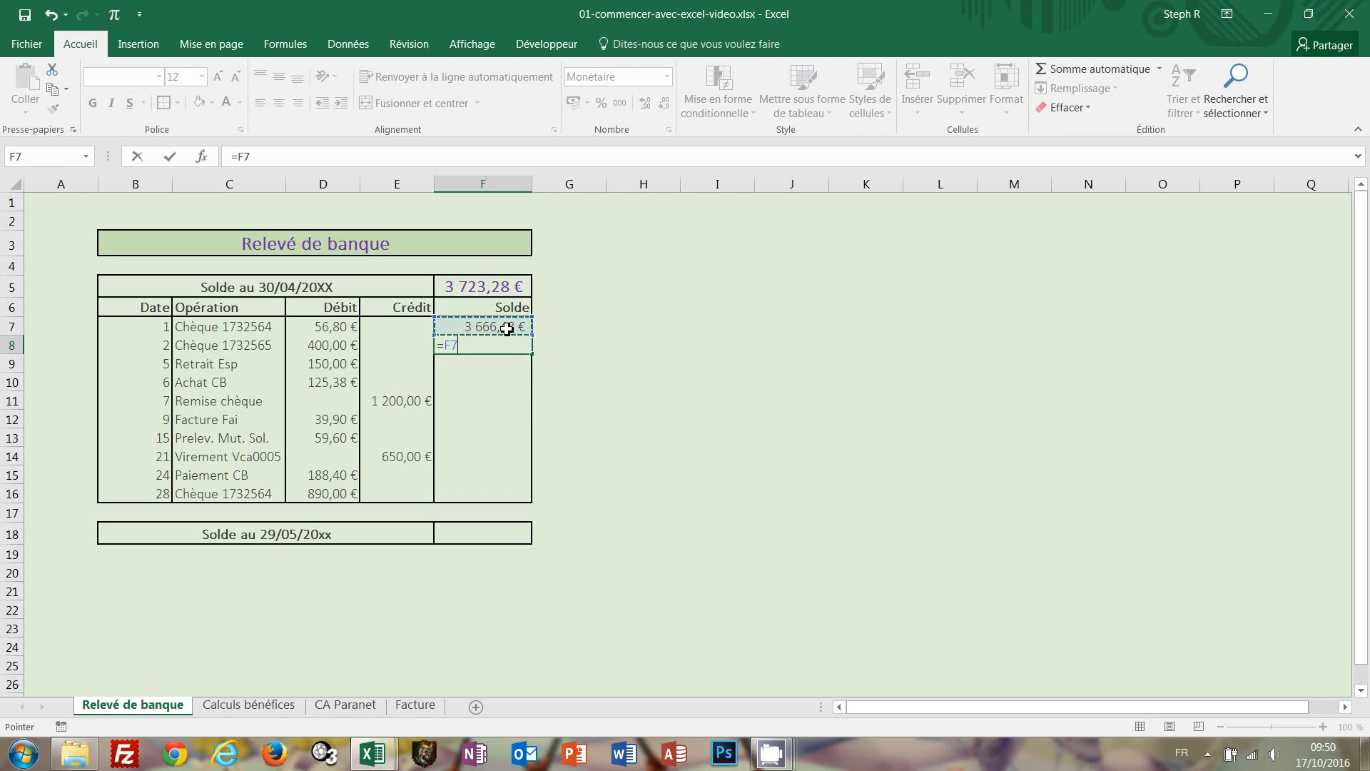
type("-")
left_click(340, 344)
type("+")
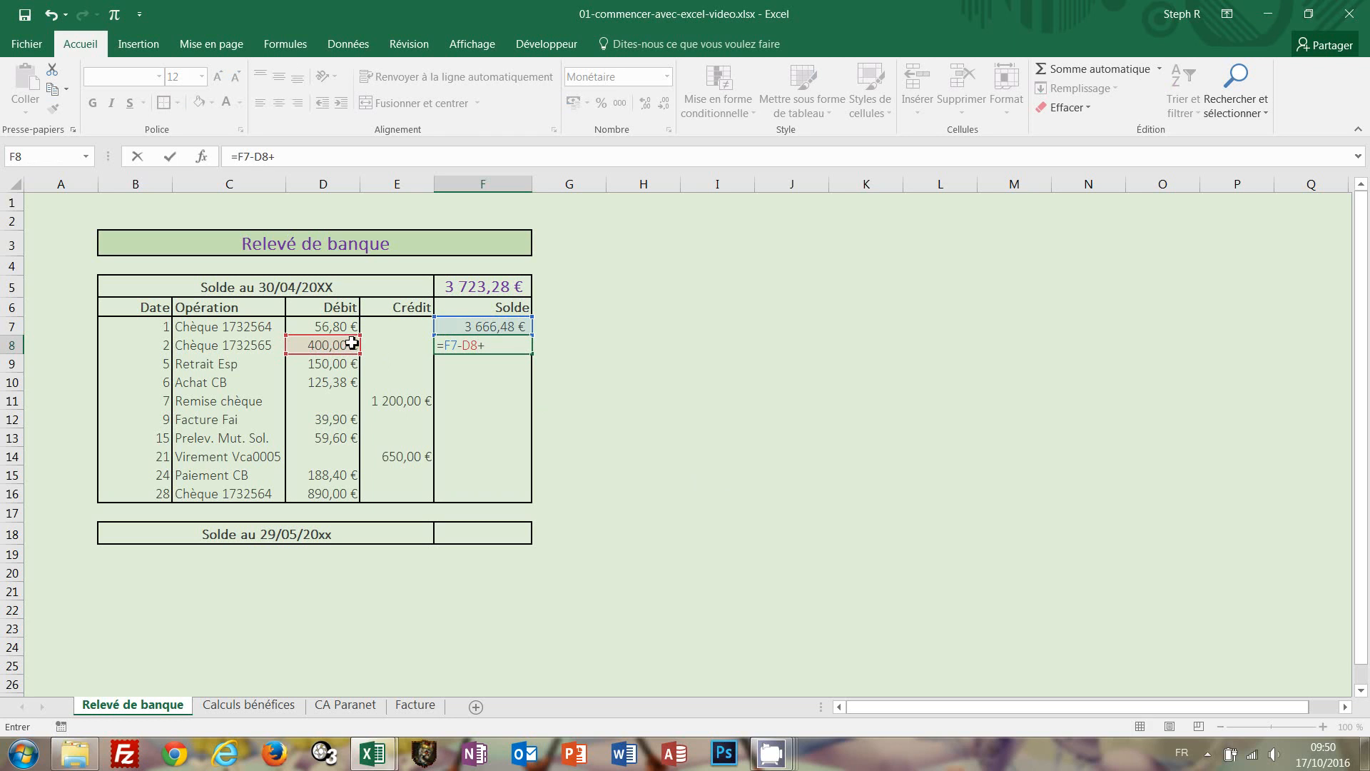
left_click(406, 344)
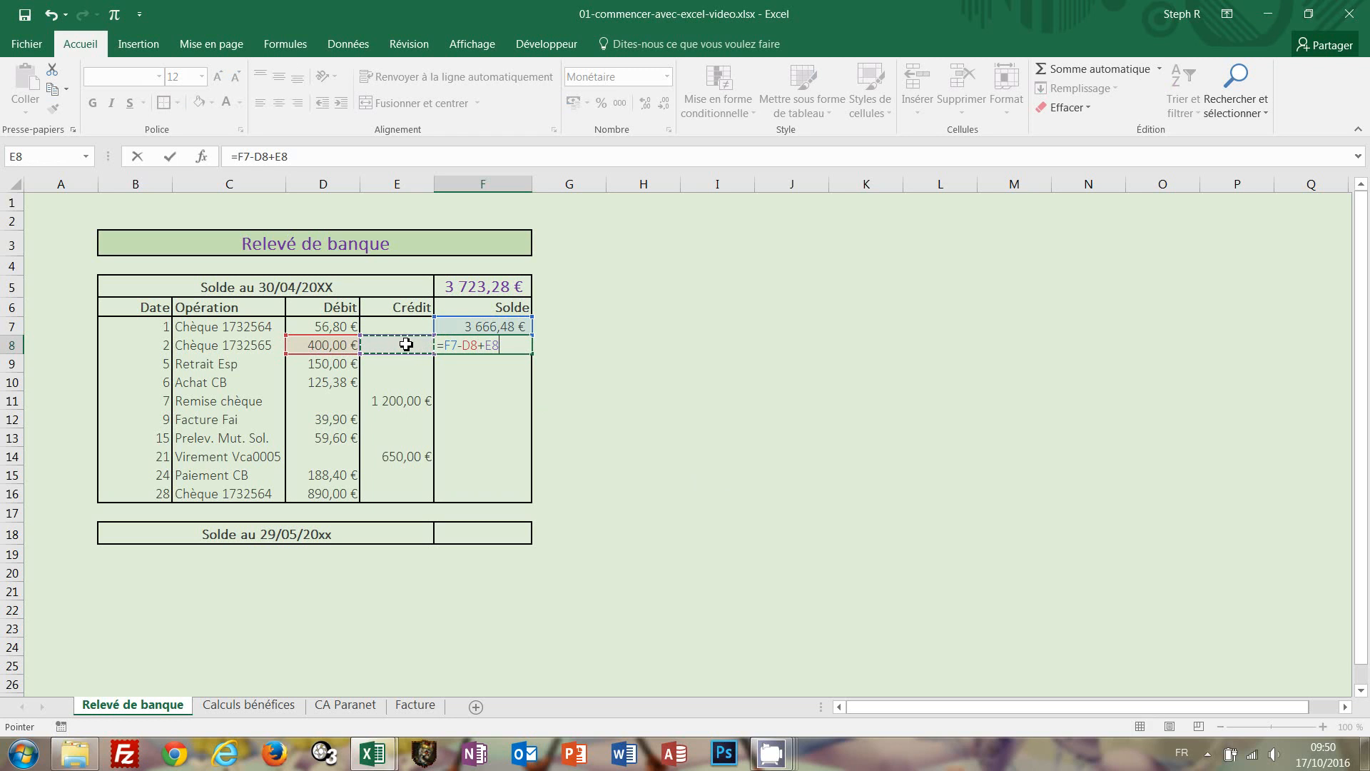
key("ctrl+Return")
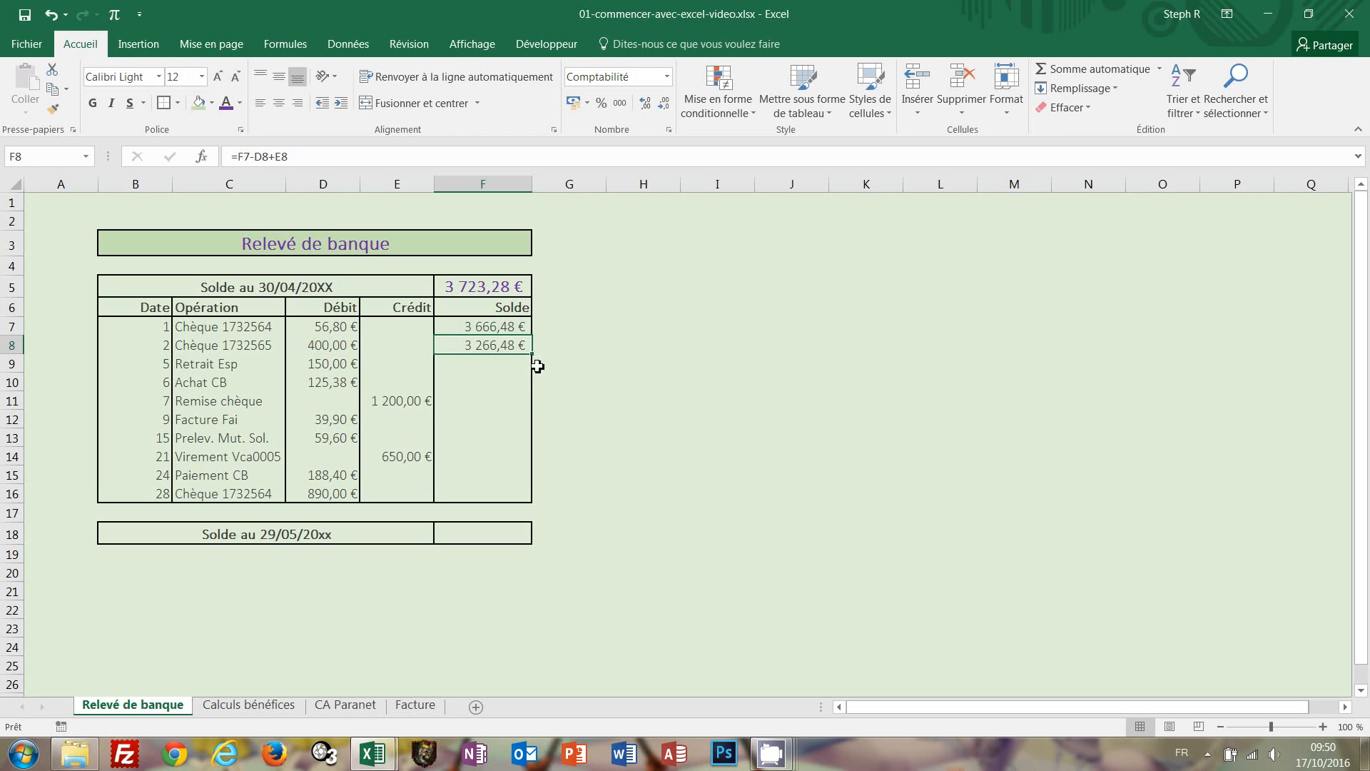
Step: Fill the F8 balance formula down to F16 without copying the formatting, and check the filled formulas
left_click_drag(534, 357, 526, 505)
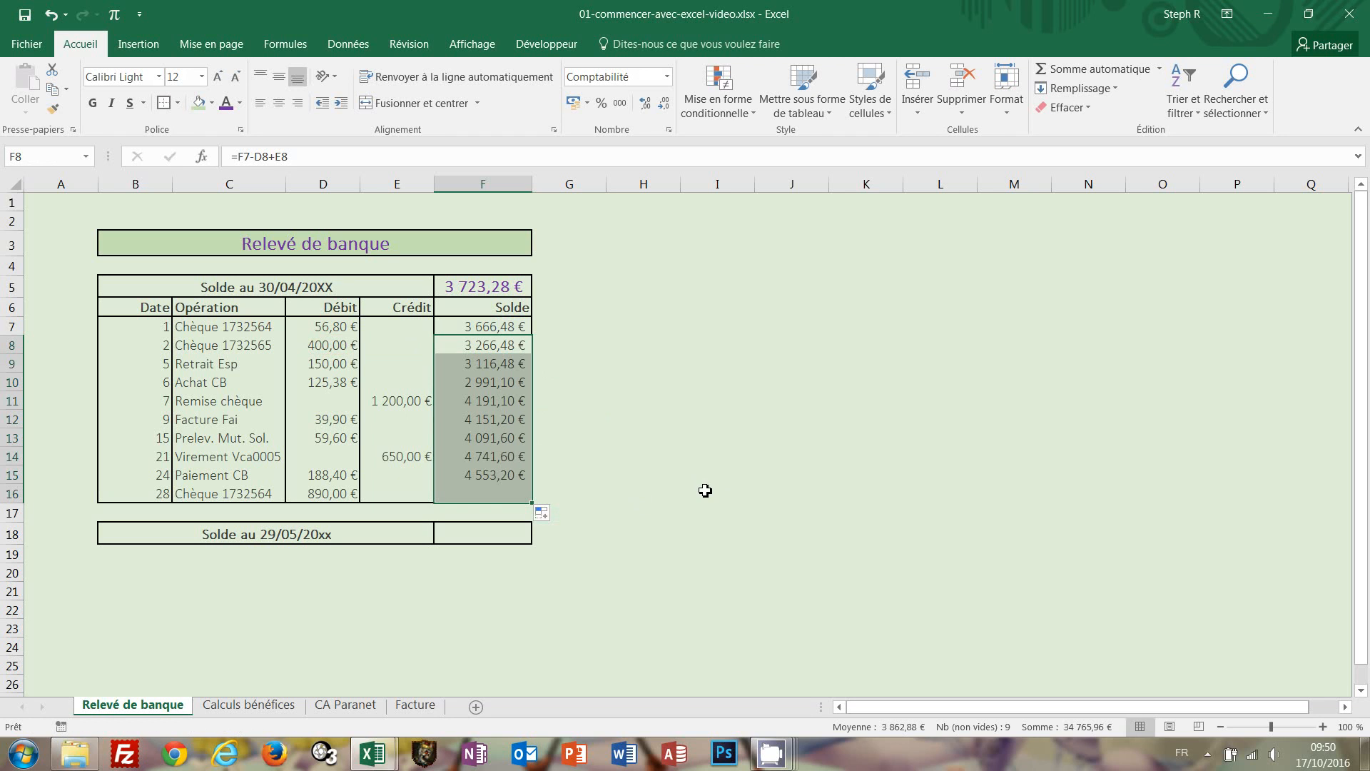
left_click(651, 421)
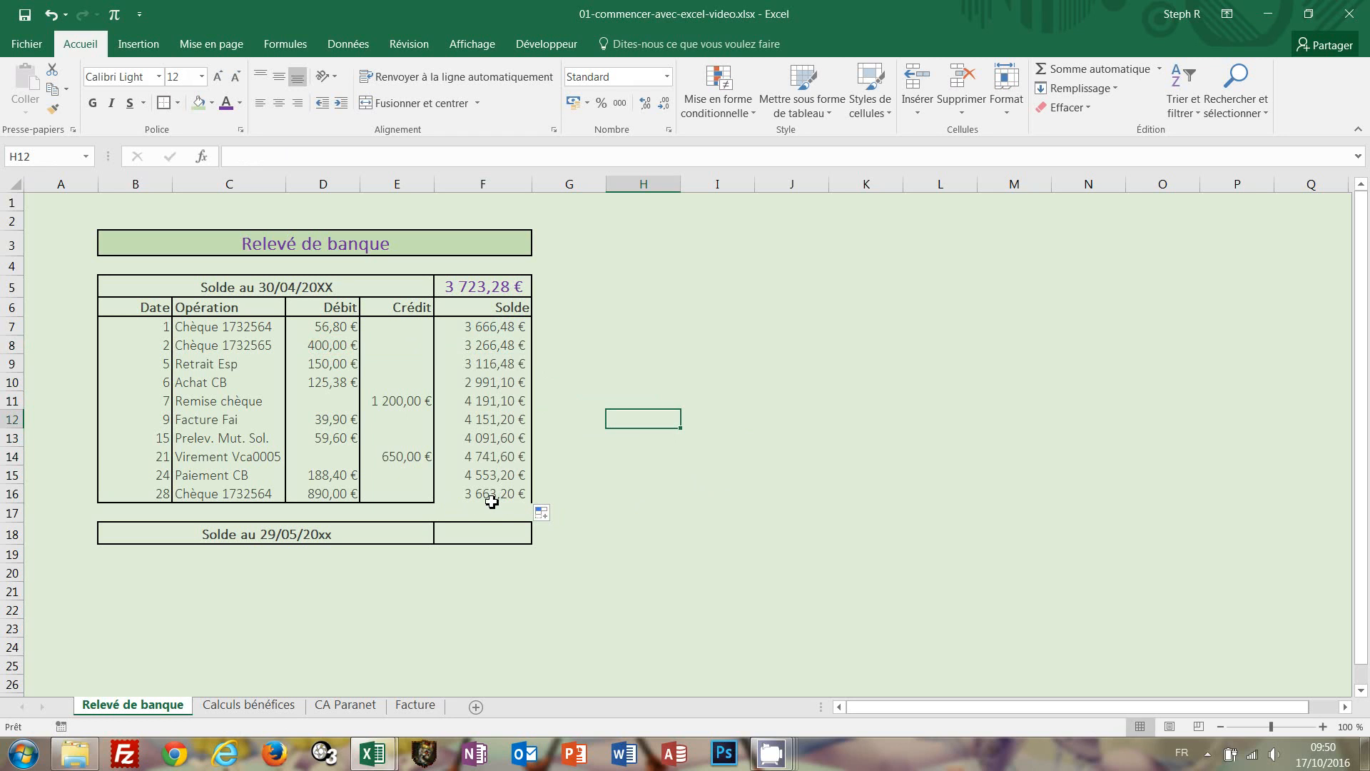
left_click(546, 513)
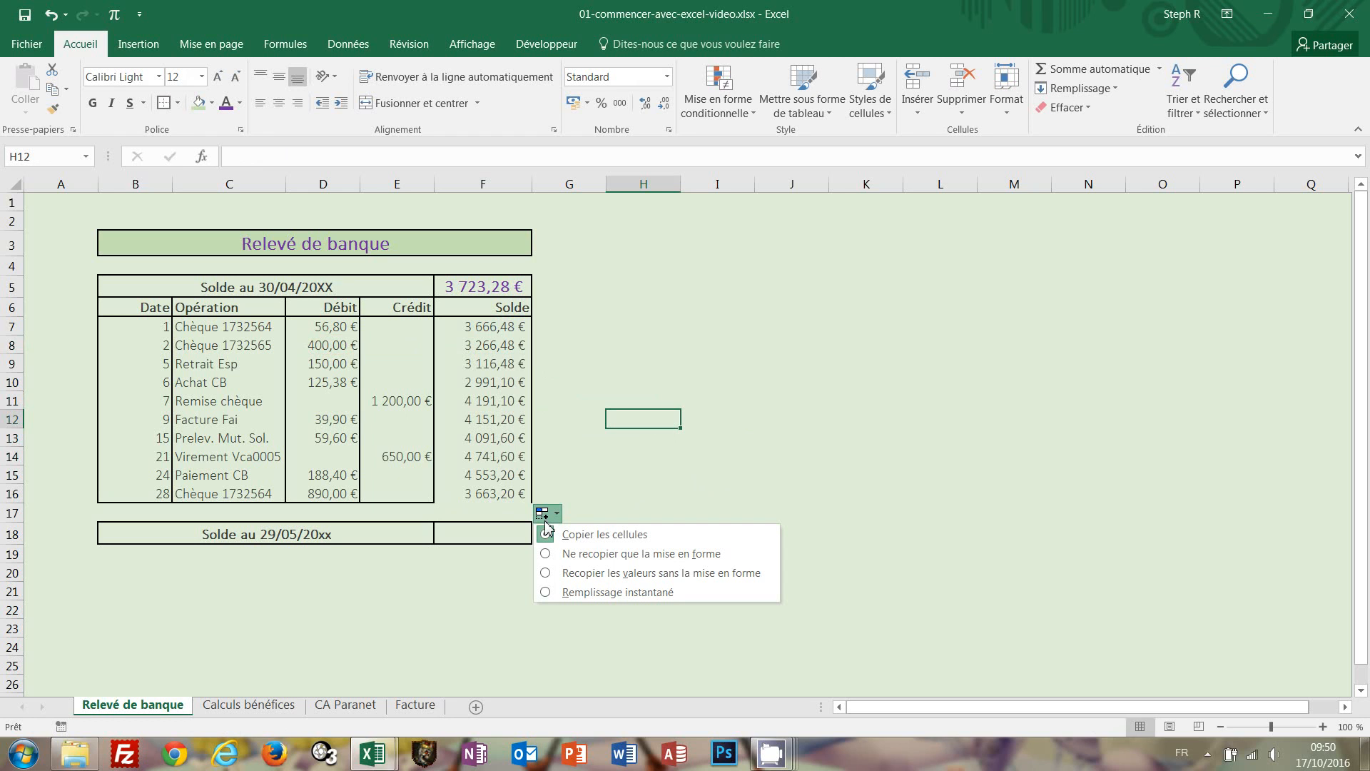
left_click(550, 573)
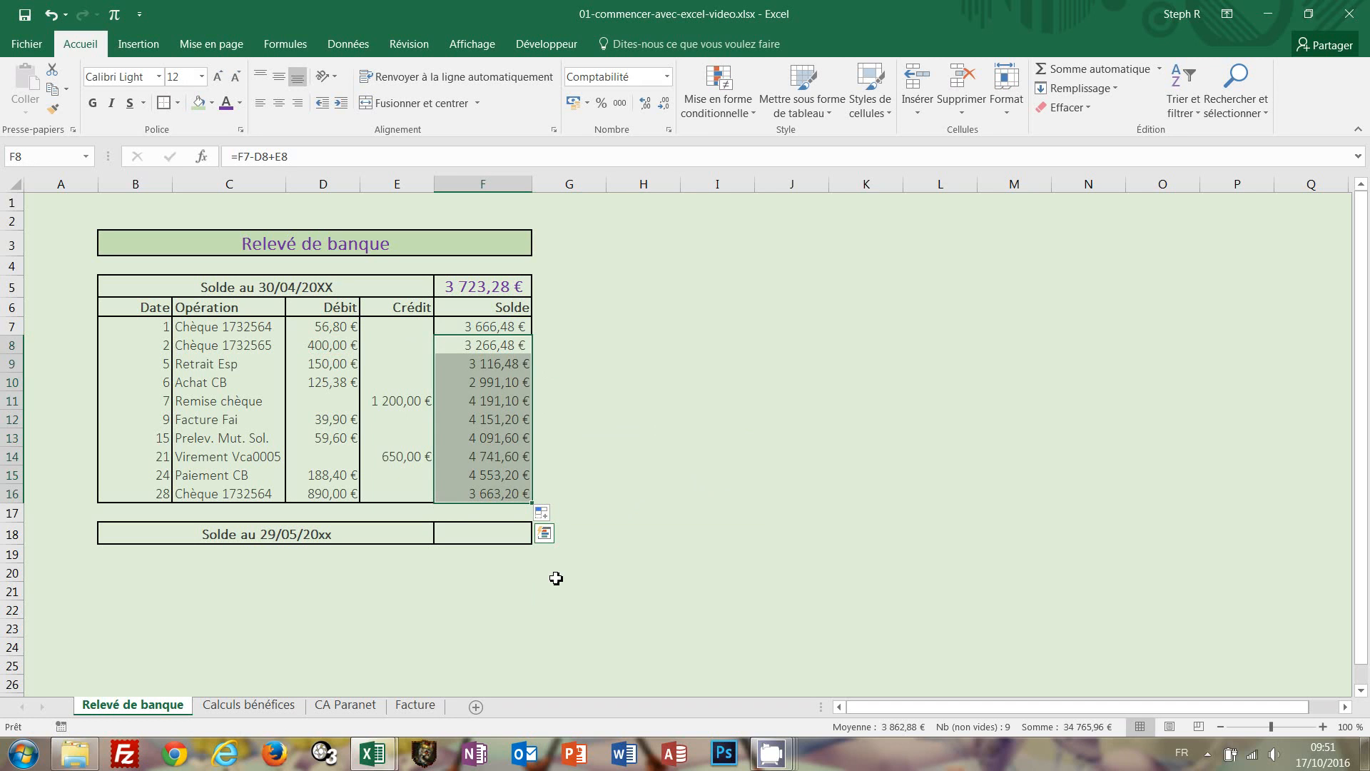
left_click(646, 453)
left_click(508, 361)
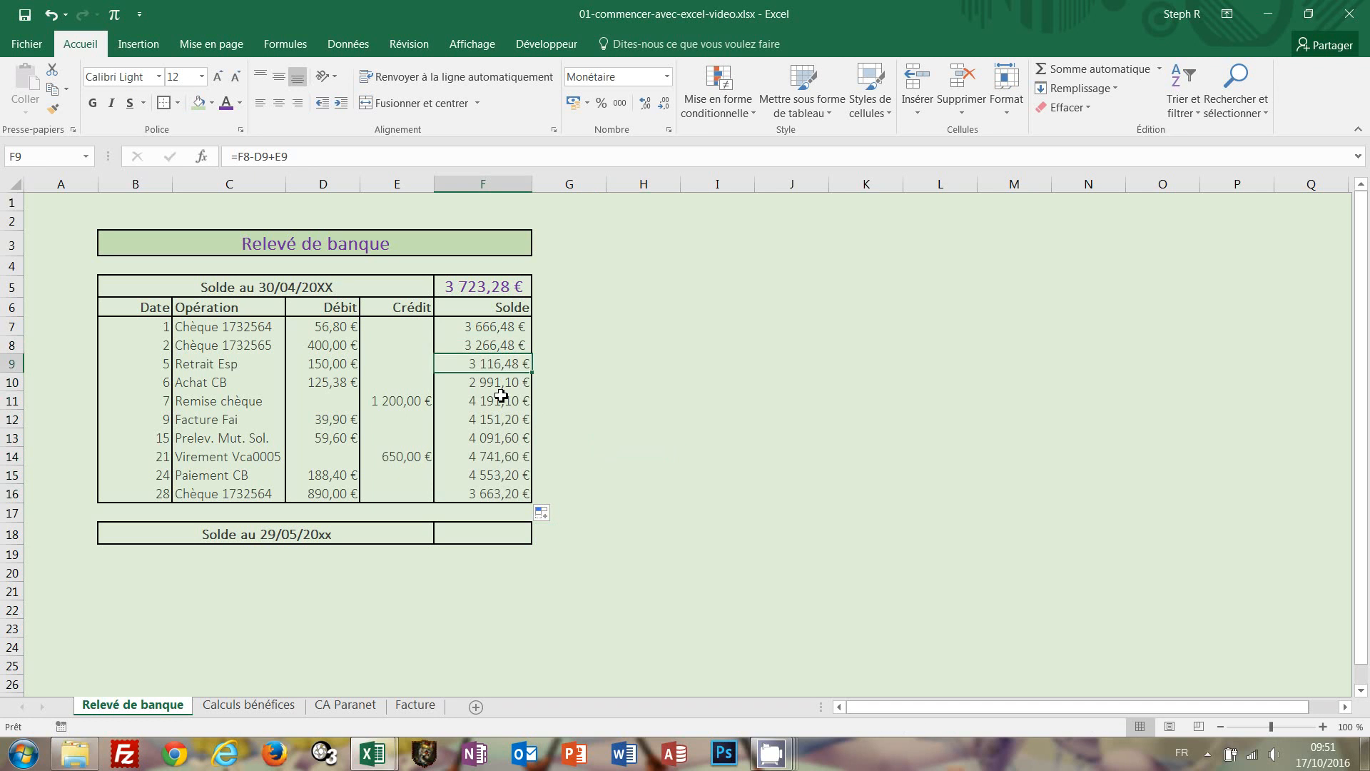
left_click(502, 400)
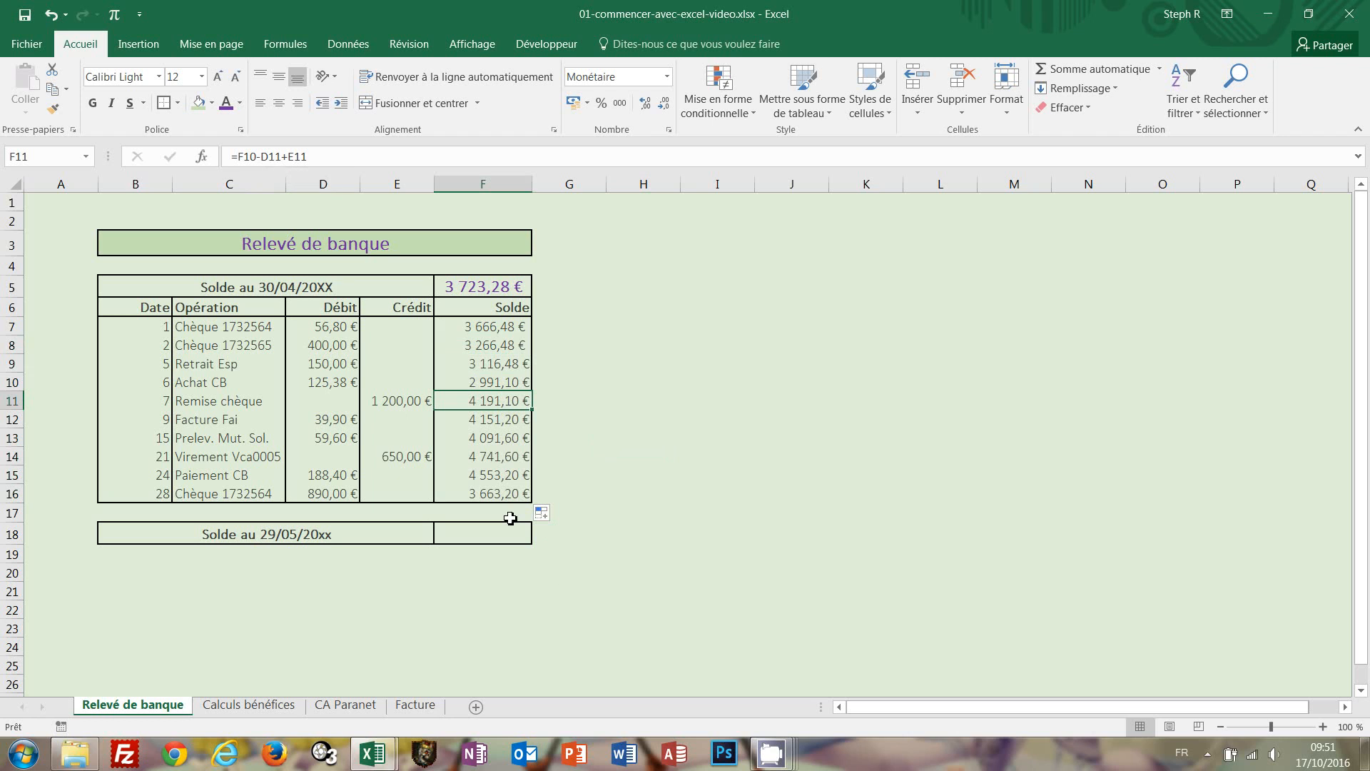
left_click(509, 495)
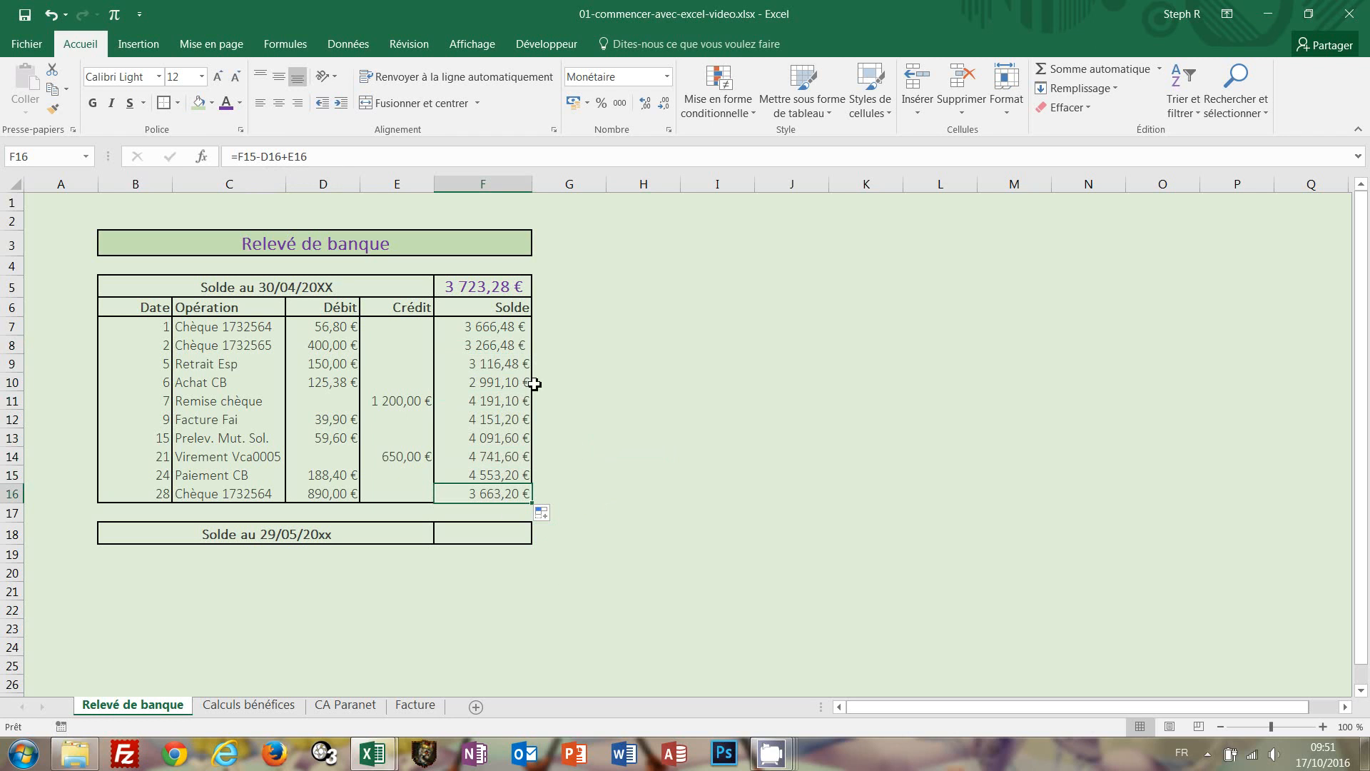
left_click(510, 347)
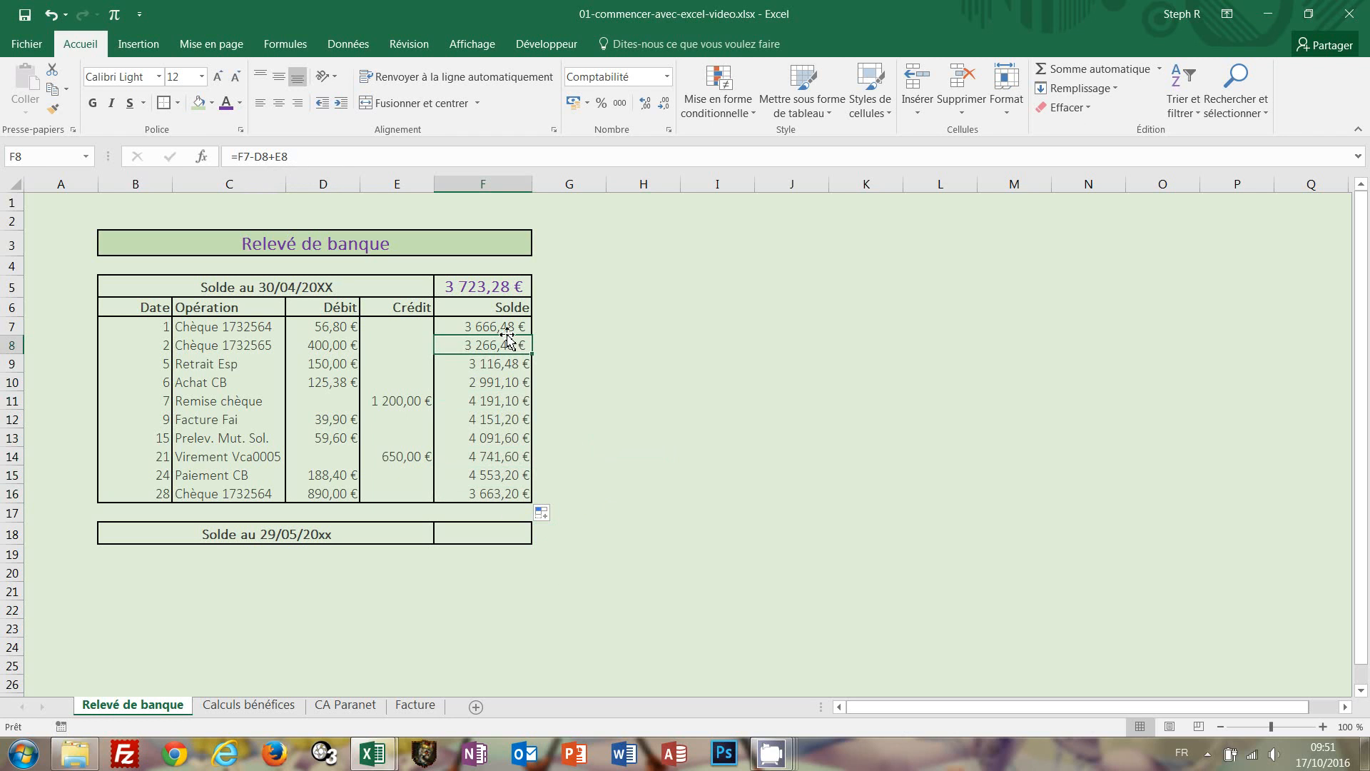
Step: Review the balance formulas in F10 and F11, and enter =F16 in F18 as the closing balance
left_click(502, 383)
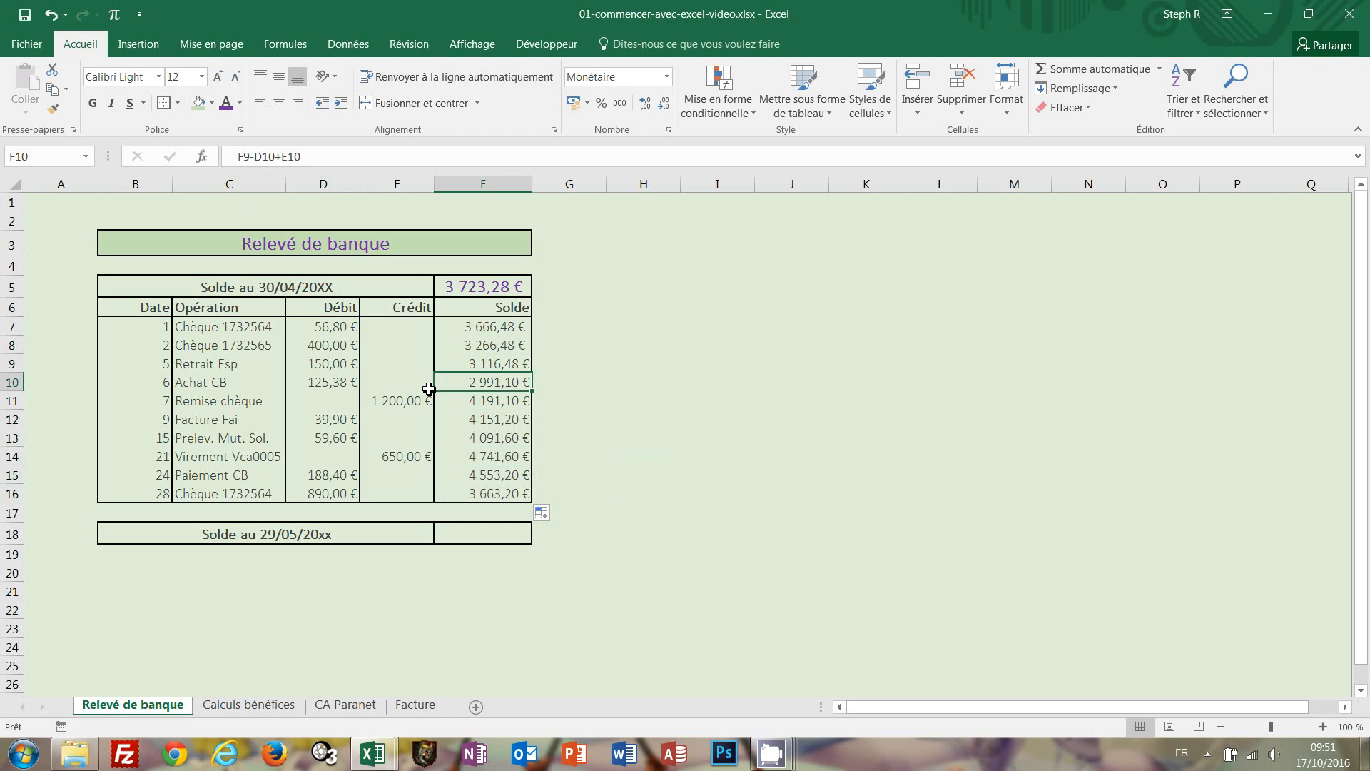
left_click(506, 402)
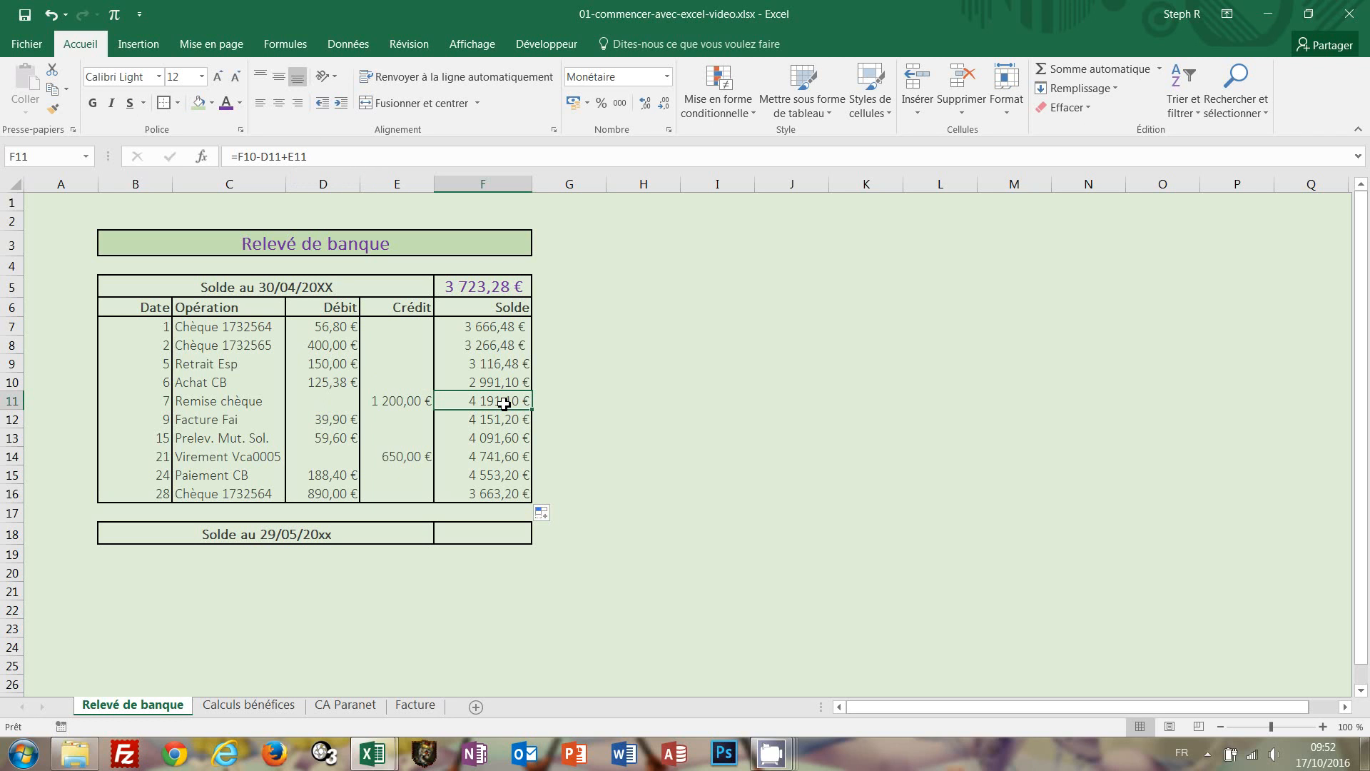
left_click(493, 534)
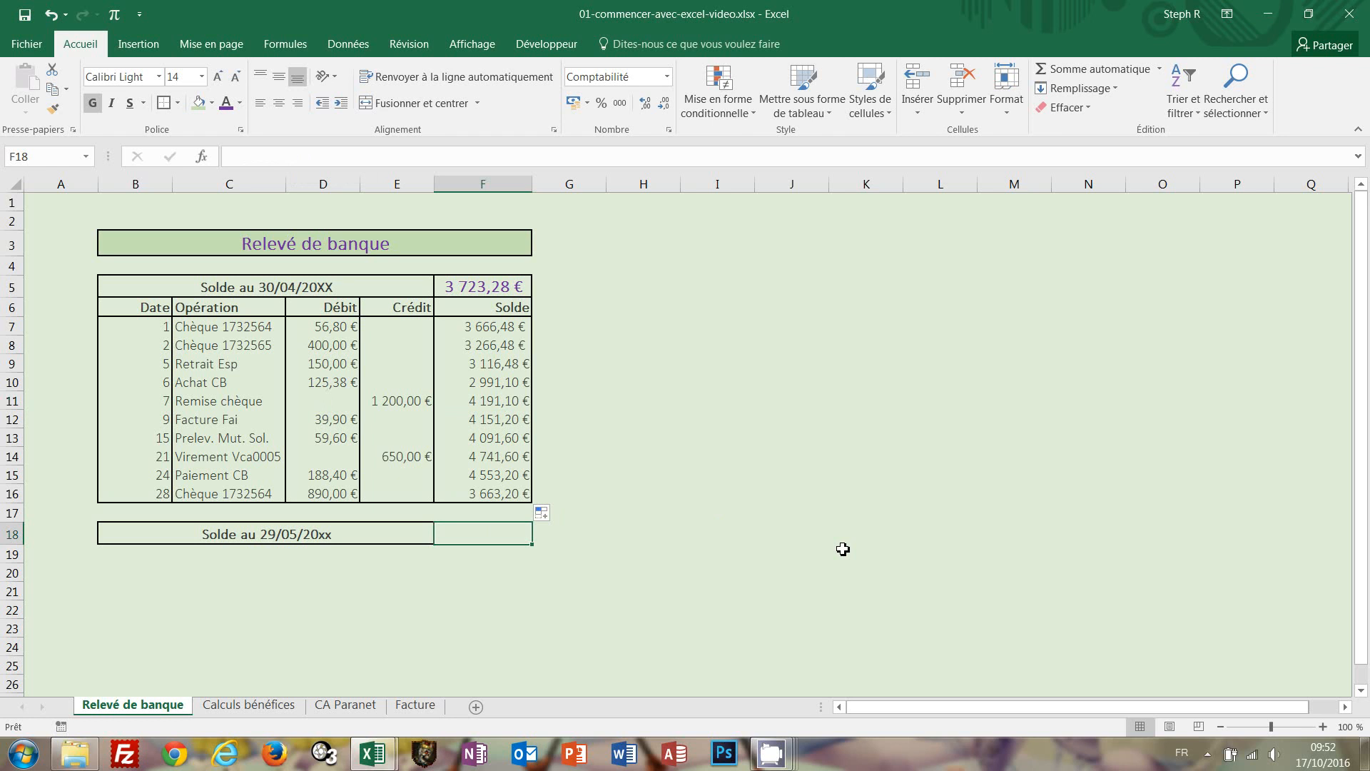
type("=")
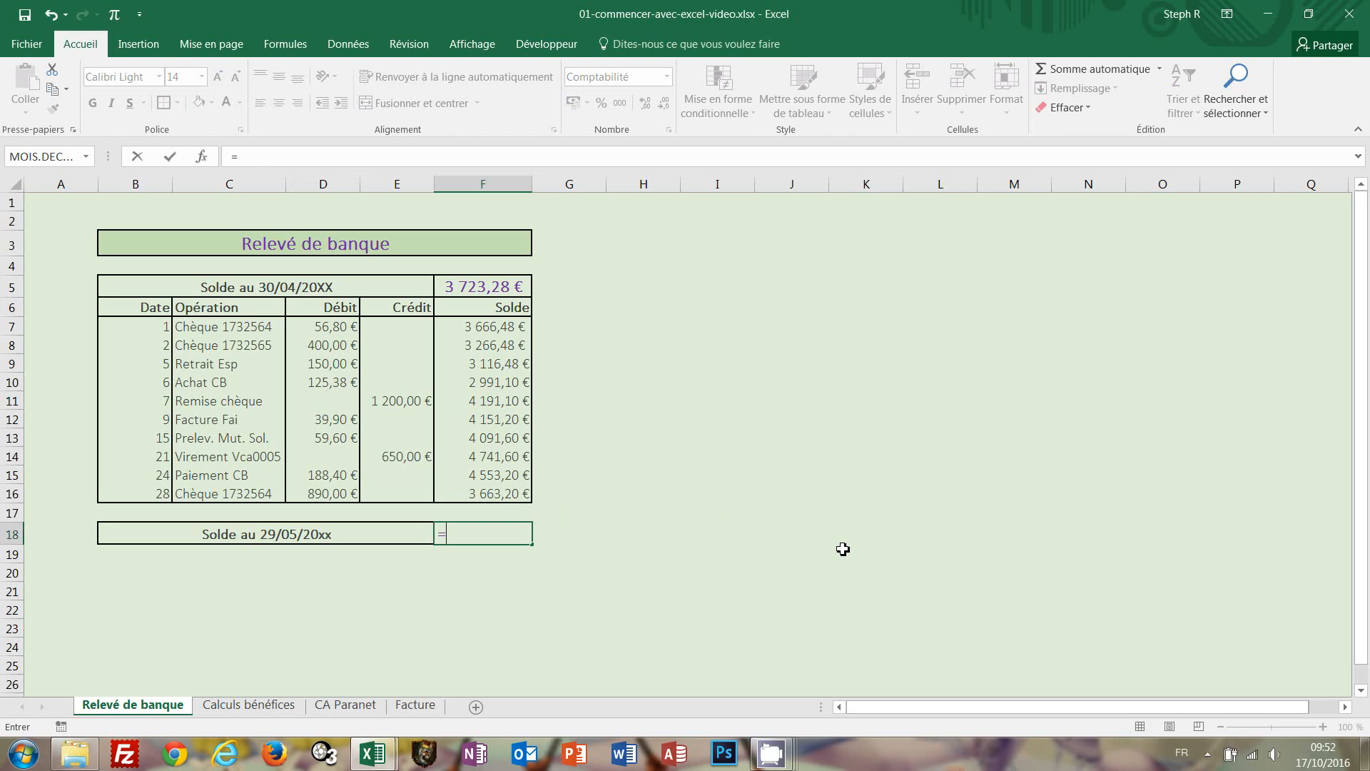
left_click(485, 498)
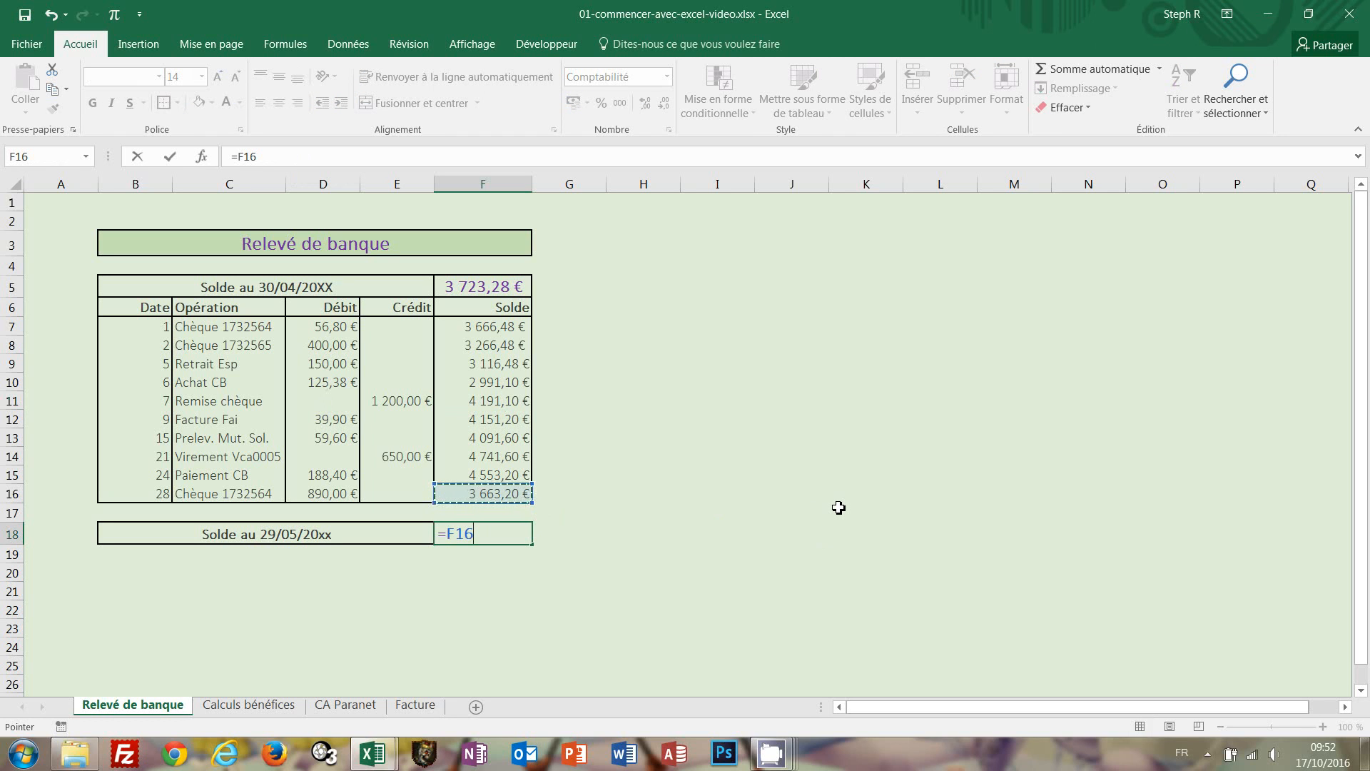
key("ctrl+Return")
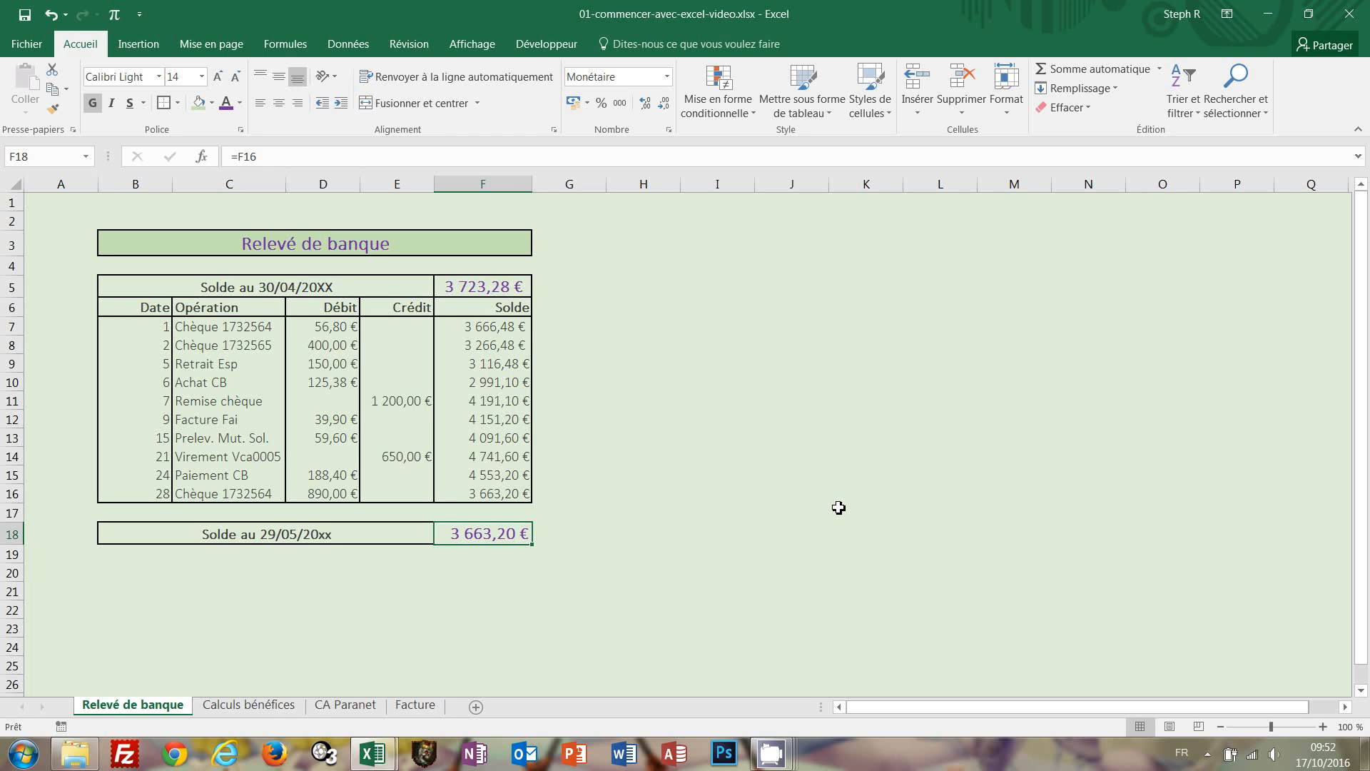
Step: Enter a credit of 150 in E13 to test the running balance, and check the formulas in F7 and F11
left_click(396, 442)
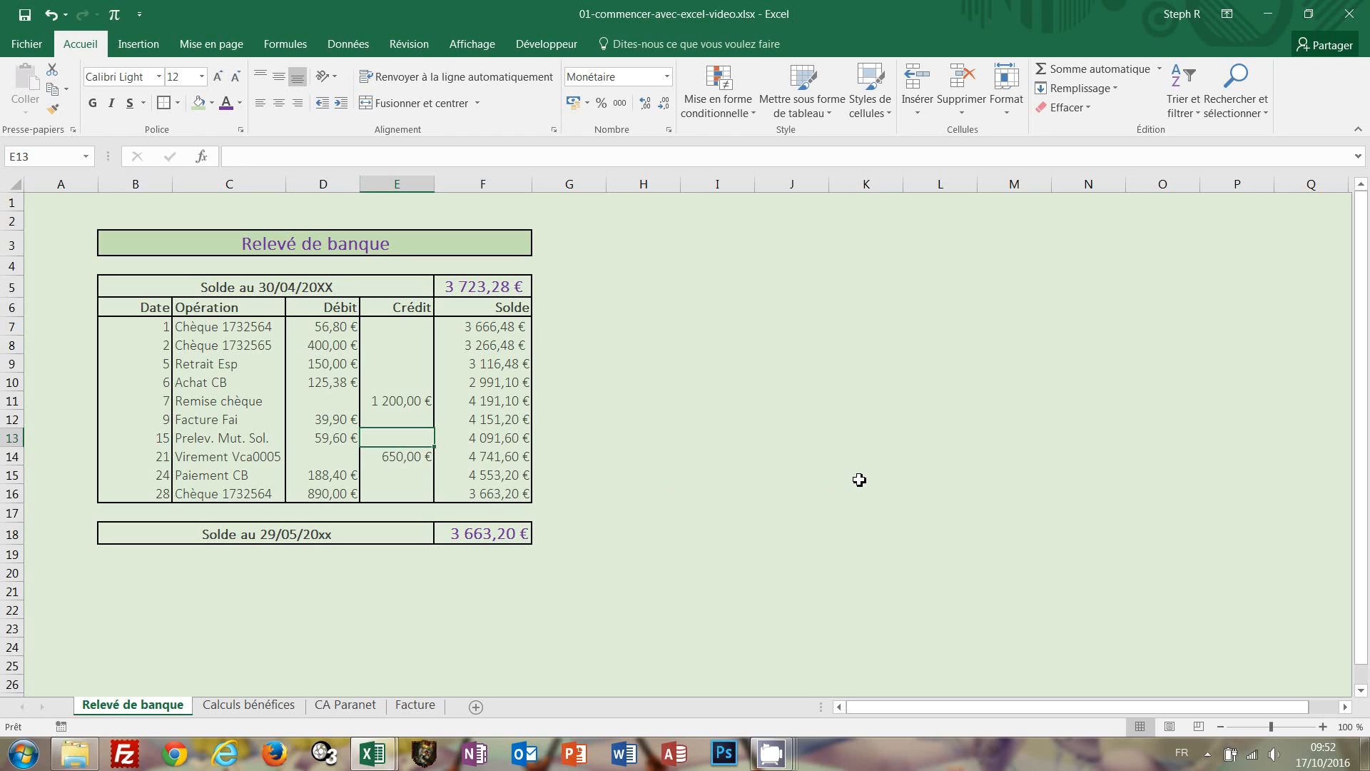
type("15")
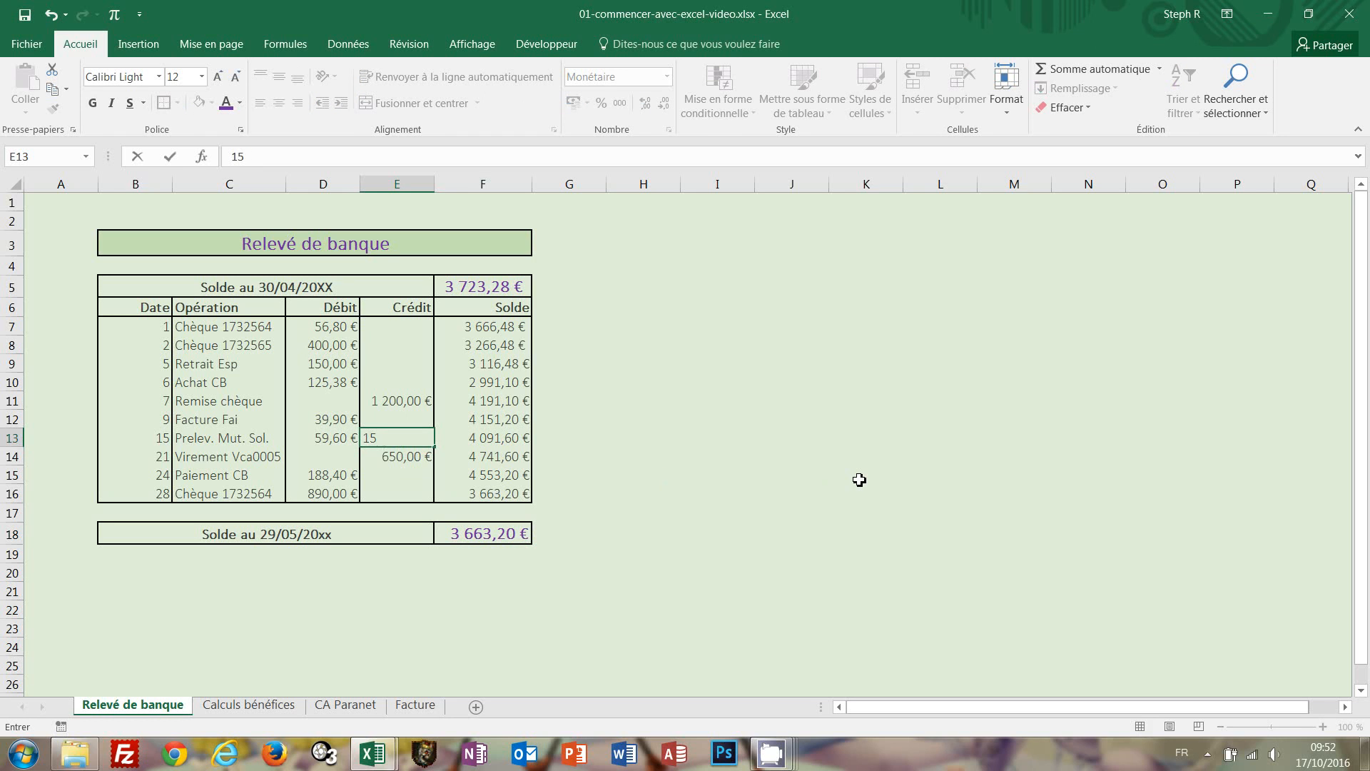
type("0")
key("ctrl+Return")
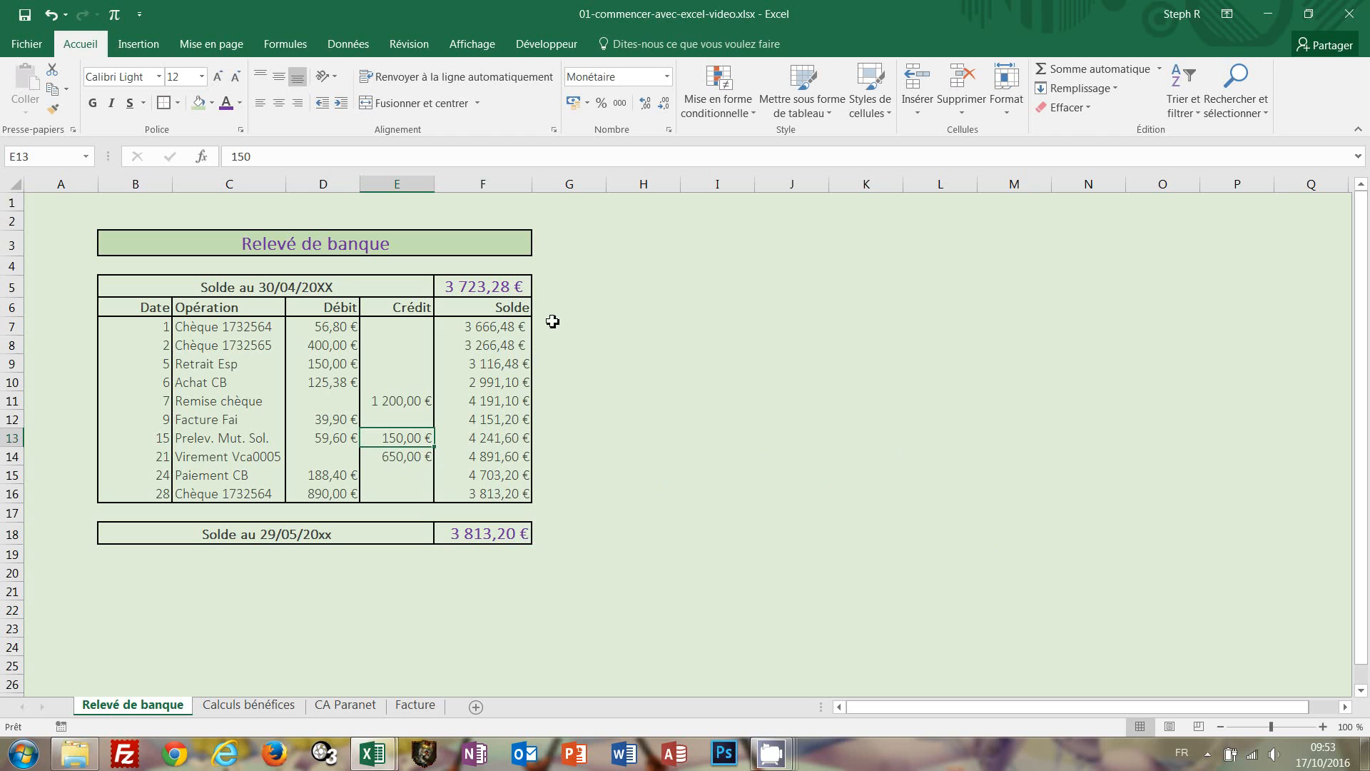
left_click(506, 329)
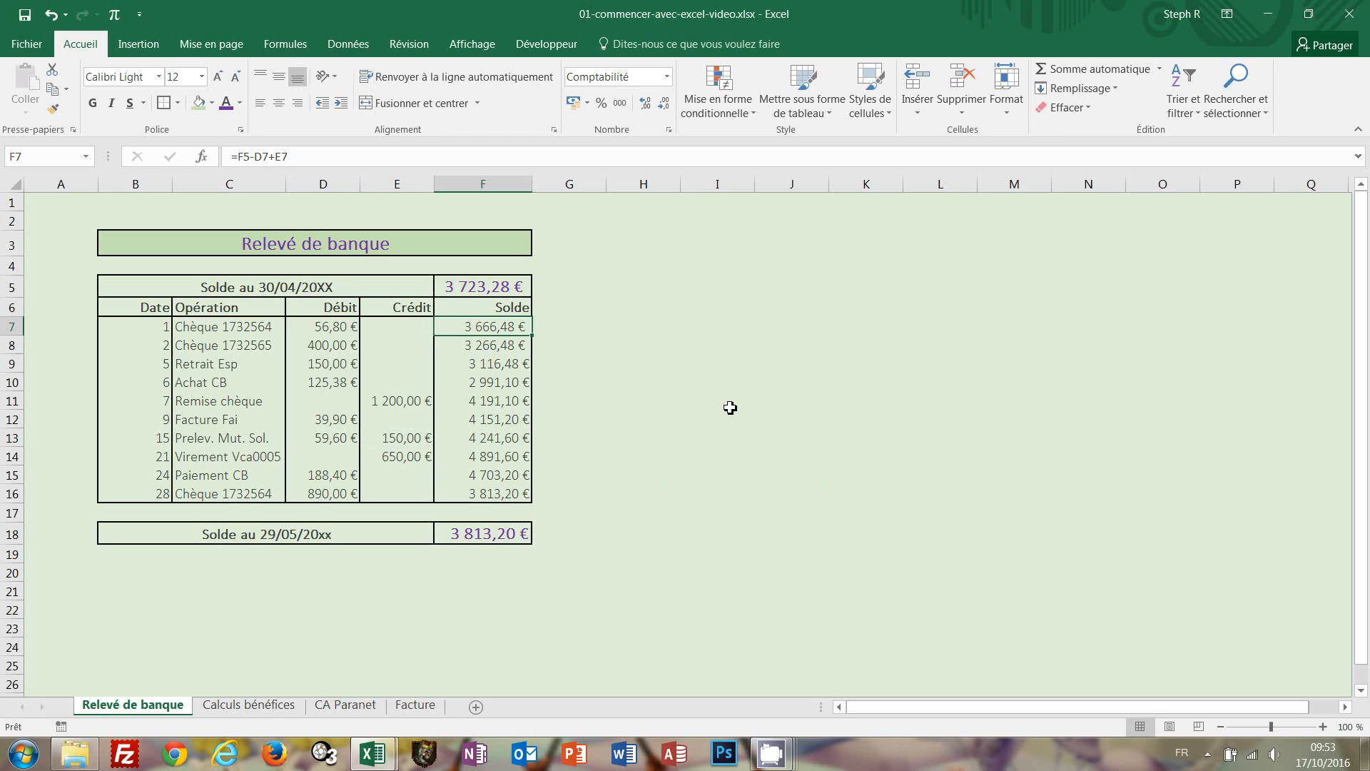
left_click(518, 405)
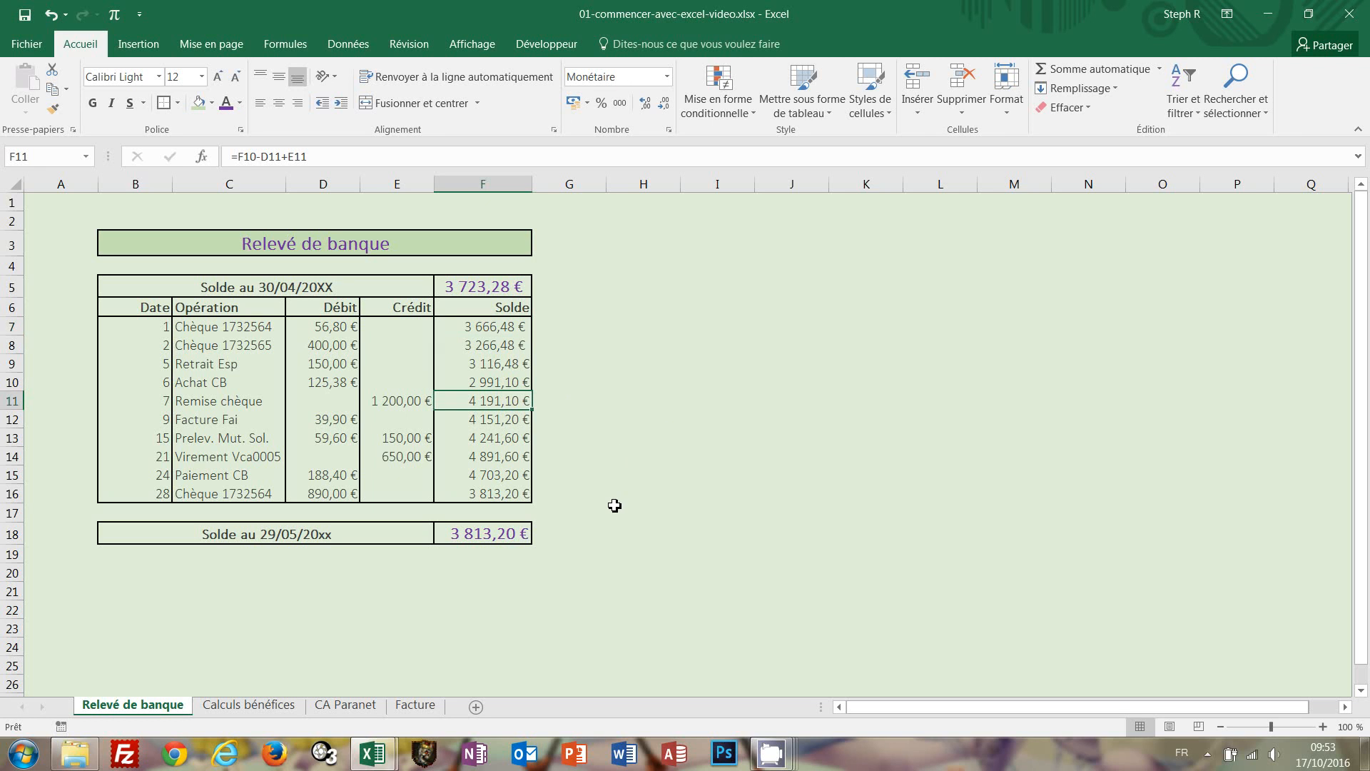
Step: Open the Calculs bénéfices sheet in both workbooks and examine the finished table in the model workbook
left_click(243, 706)
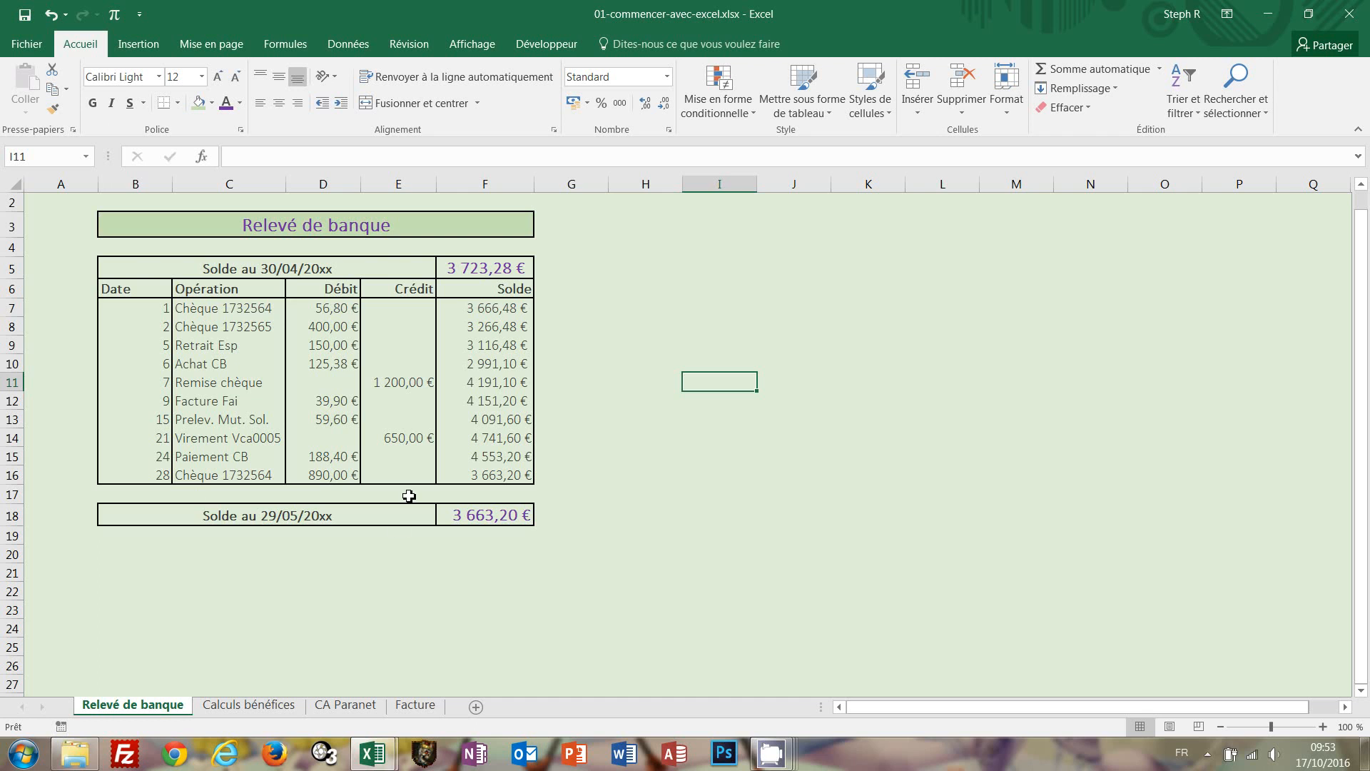
left_click(254, 703)
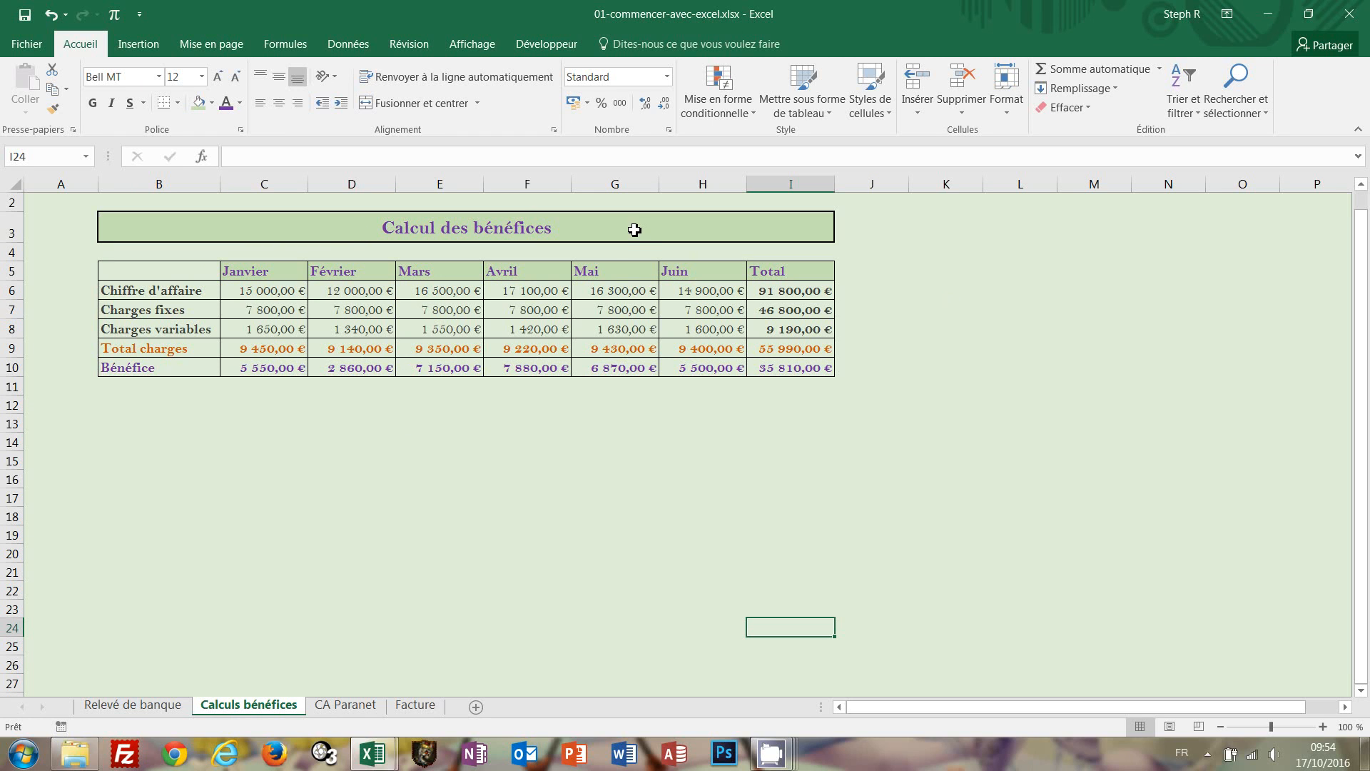
left_click(466, 228)
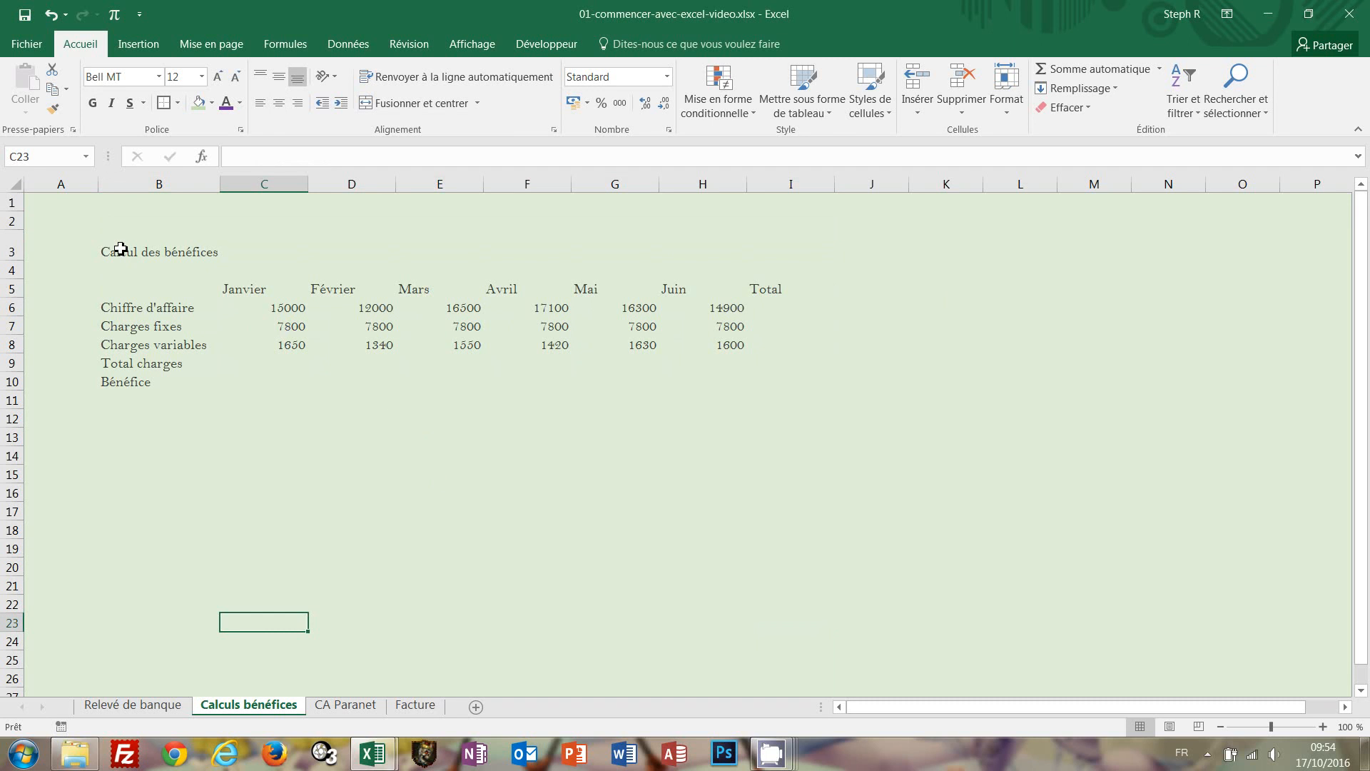
Step: Merge and centre the Calcul des bénéfices title across B3:I3, with purple text, green fill and an outer border
left_click_drag(120, 248, 768, 244)
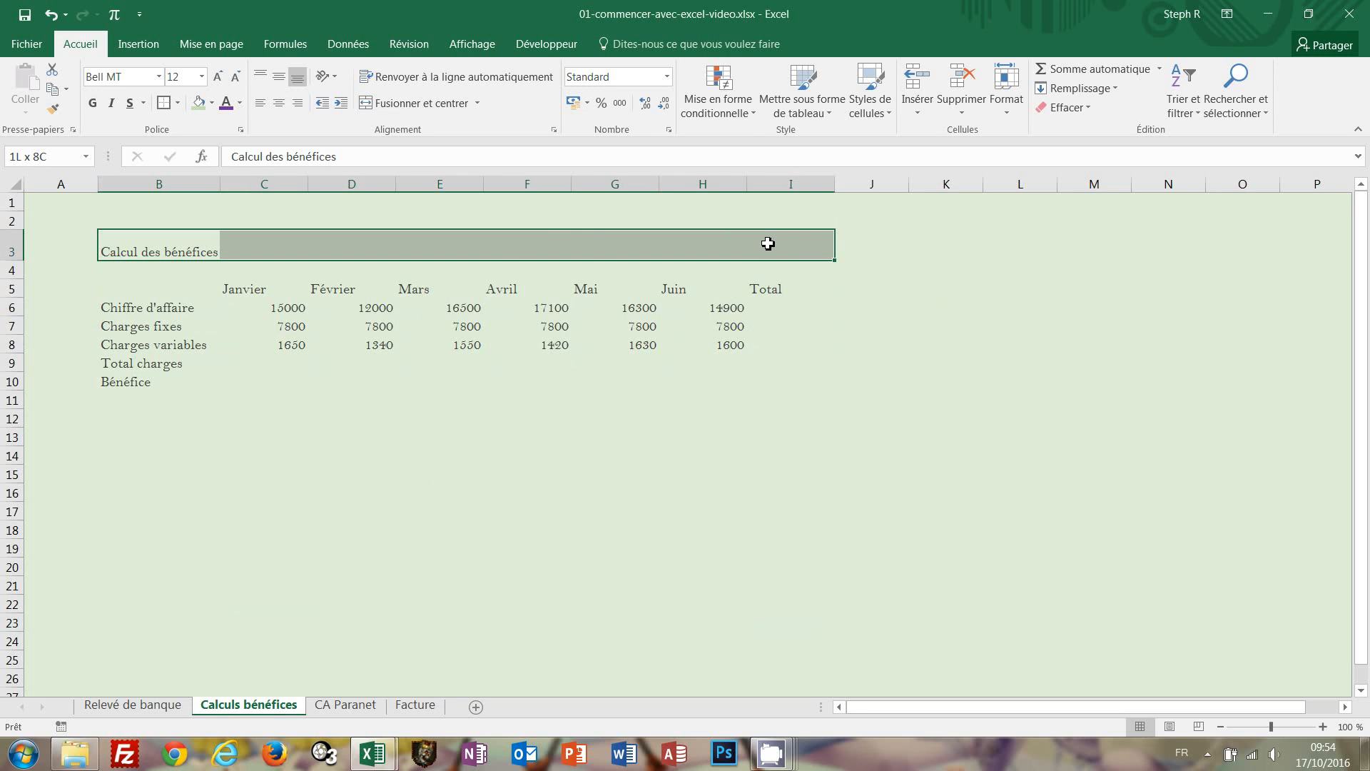
left_click_drag(767, 243, 768, 243)
left_click(407, 108)
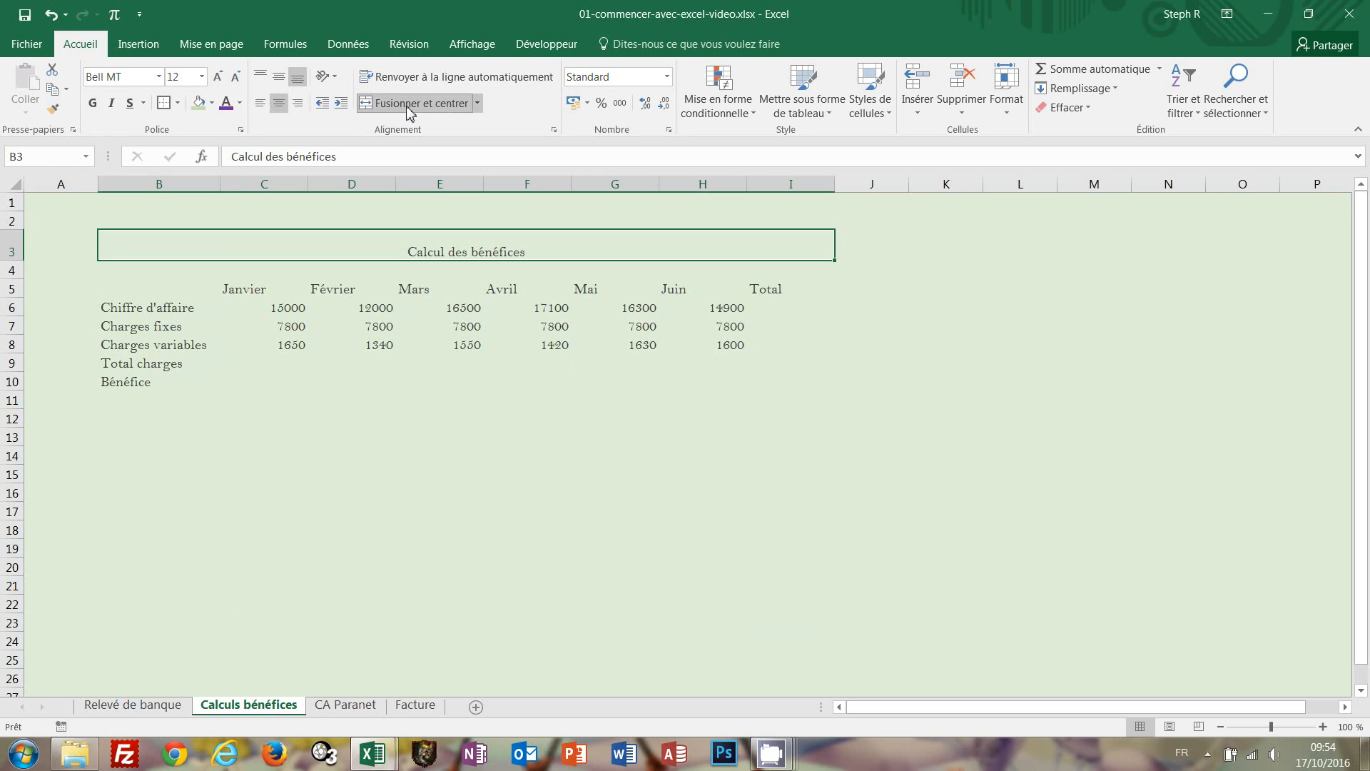
left_click(225, 105)
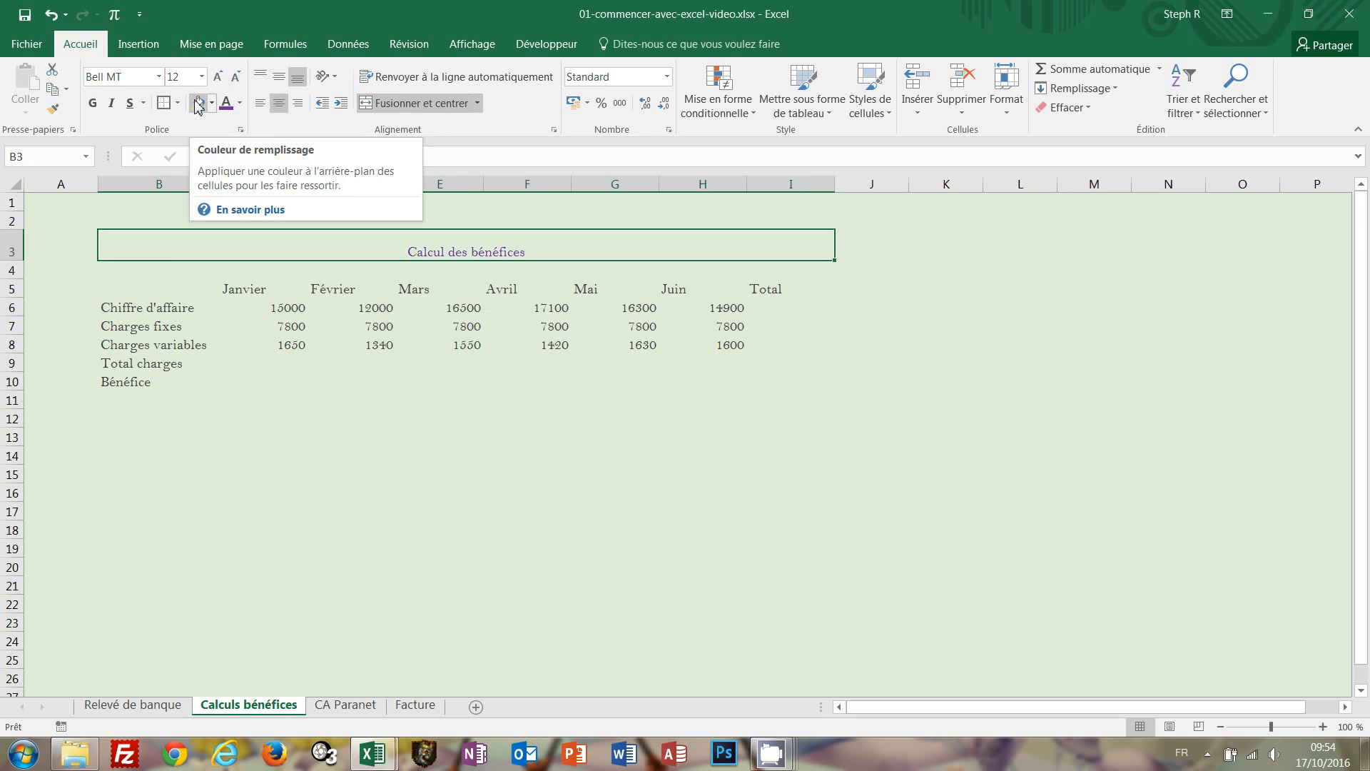
left_click(199, 104)
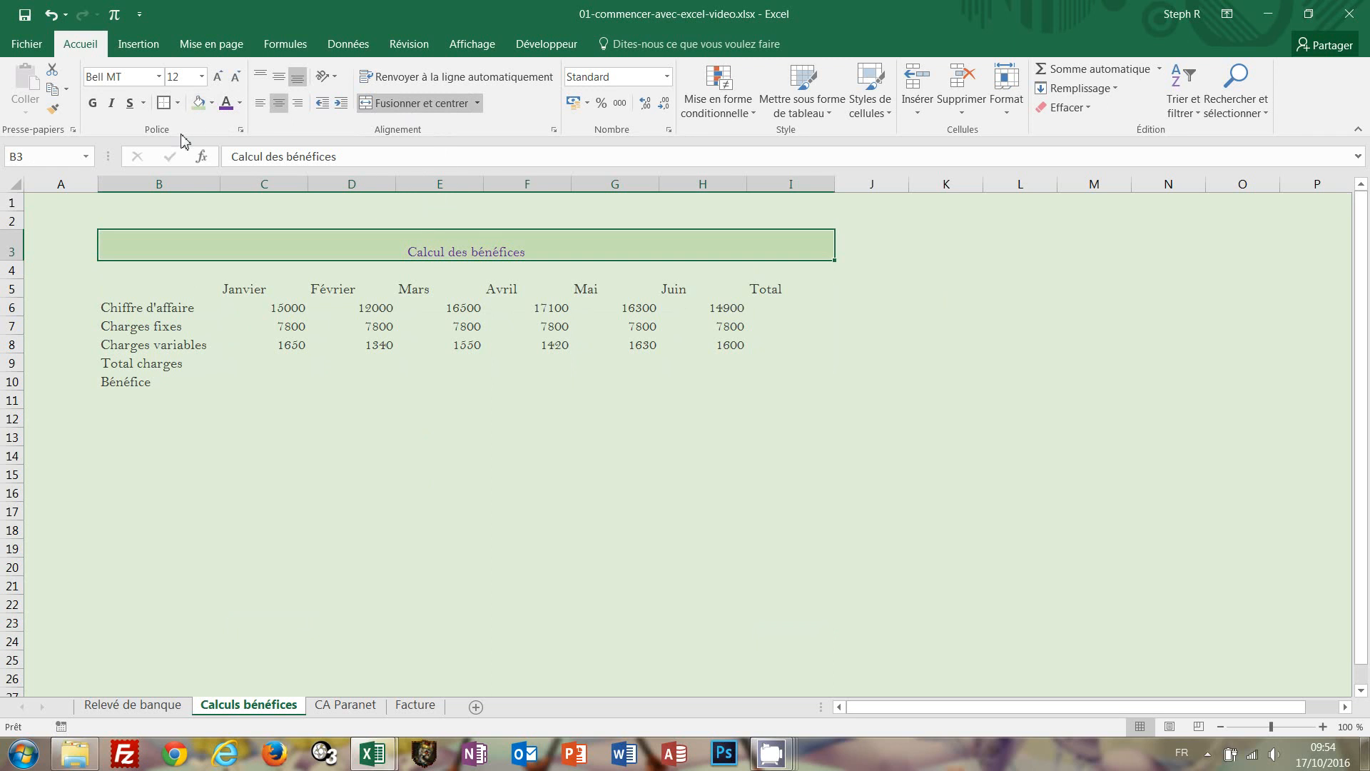
left_click(162, 105)
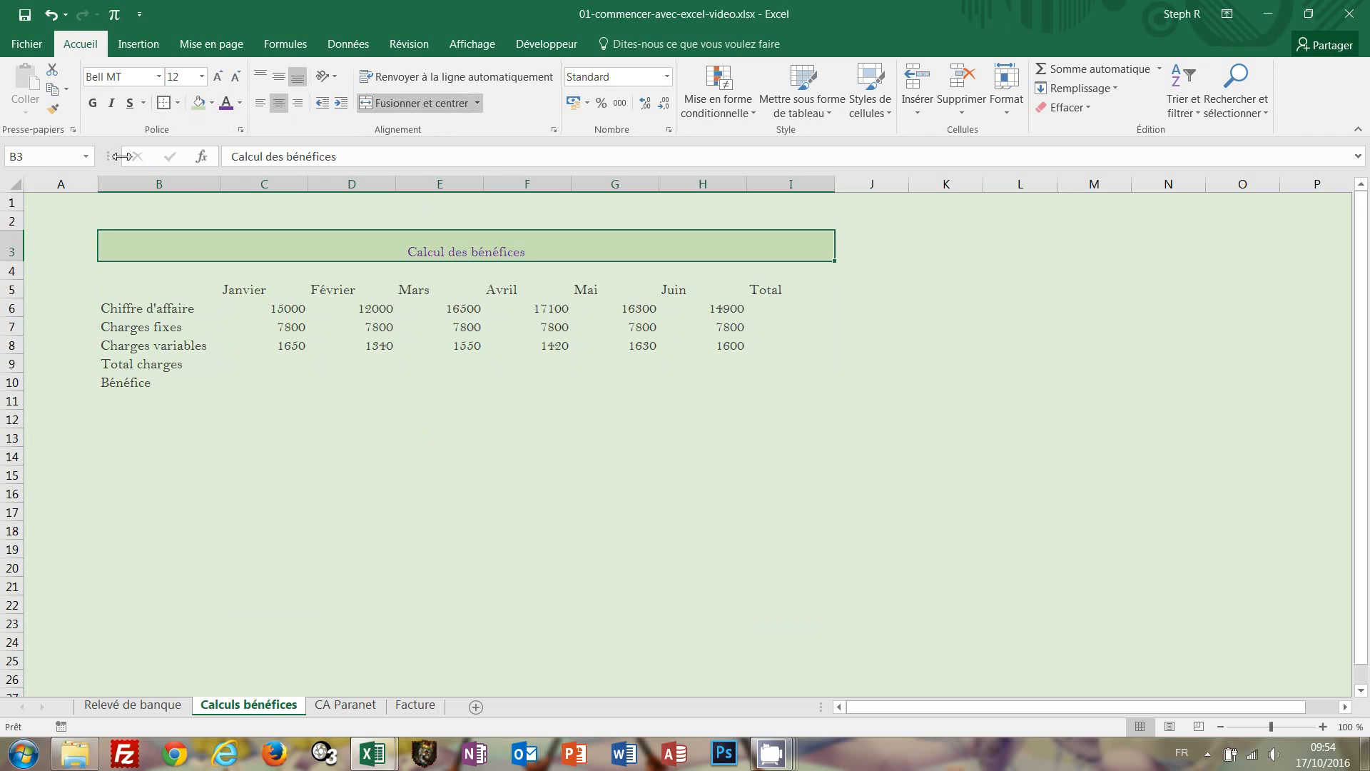
Step: Make the Calcul des bénéfices title bold at size 16 and centre it vertically in its cell
left_click(93, 105)
left_click(191, 79)
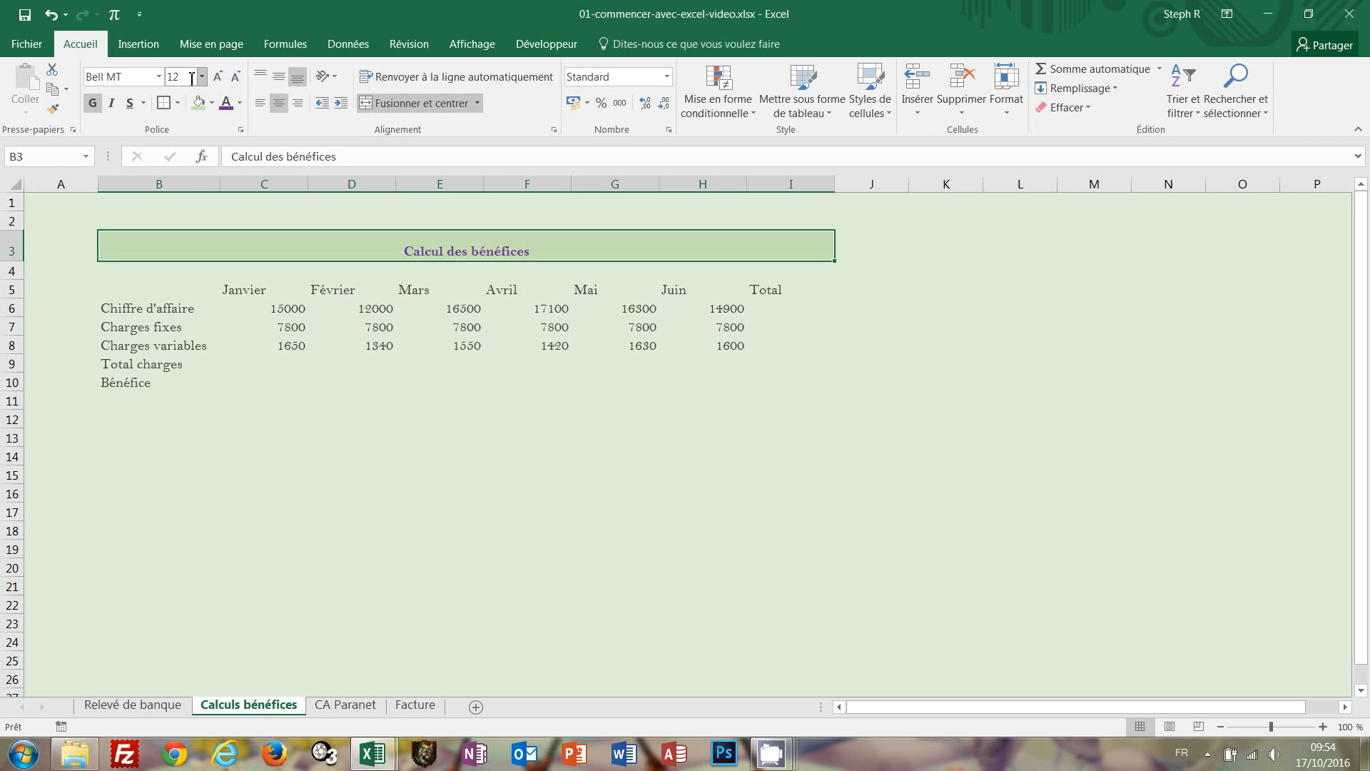
type("1")
key("Return")
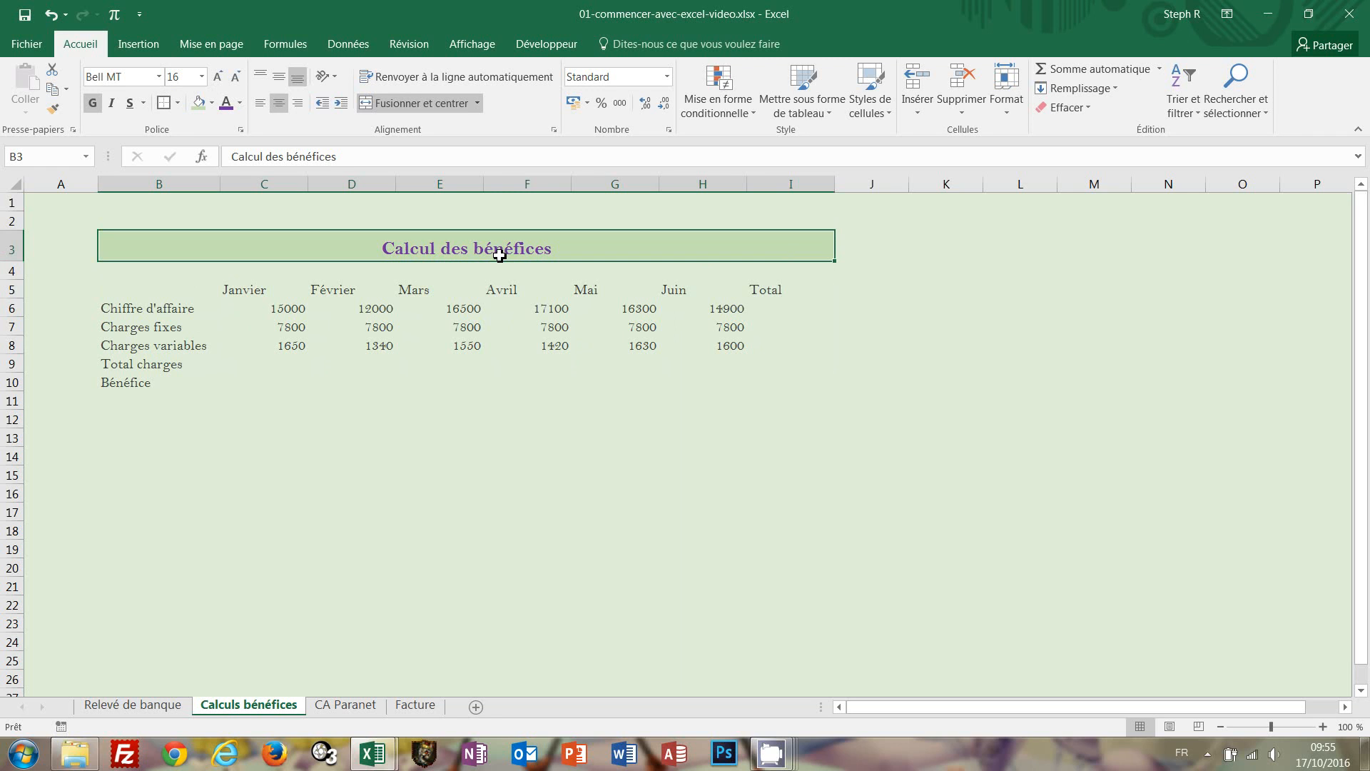
left_click(278, 80)
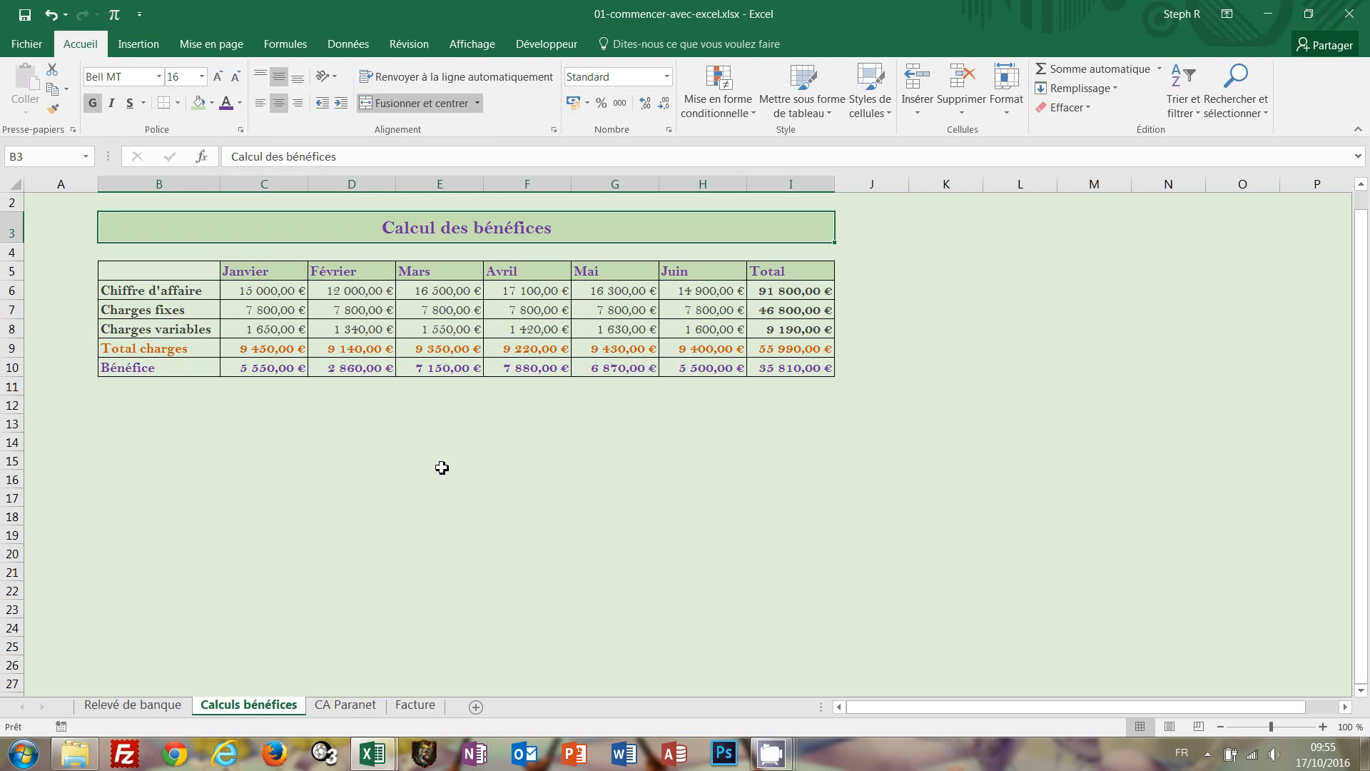
Step: Format the month and Total headers in C5:I5 with bold purple text and green fill, matching the model
left_click(269, 269)
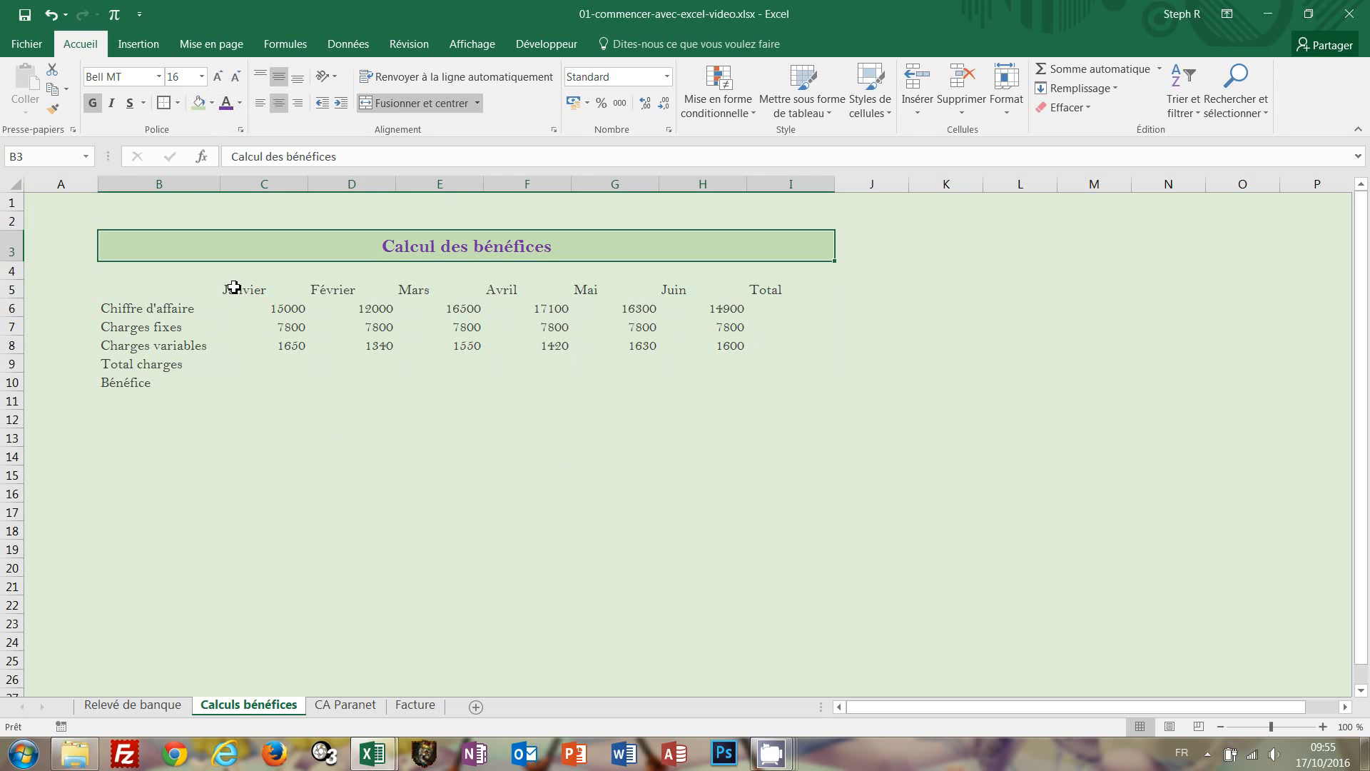
left_click(271, 295)
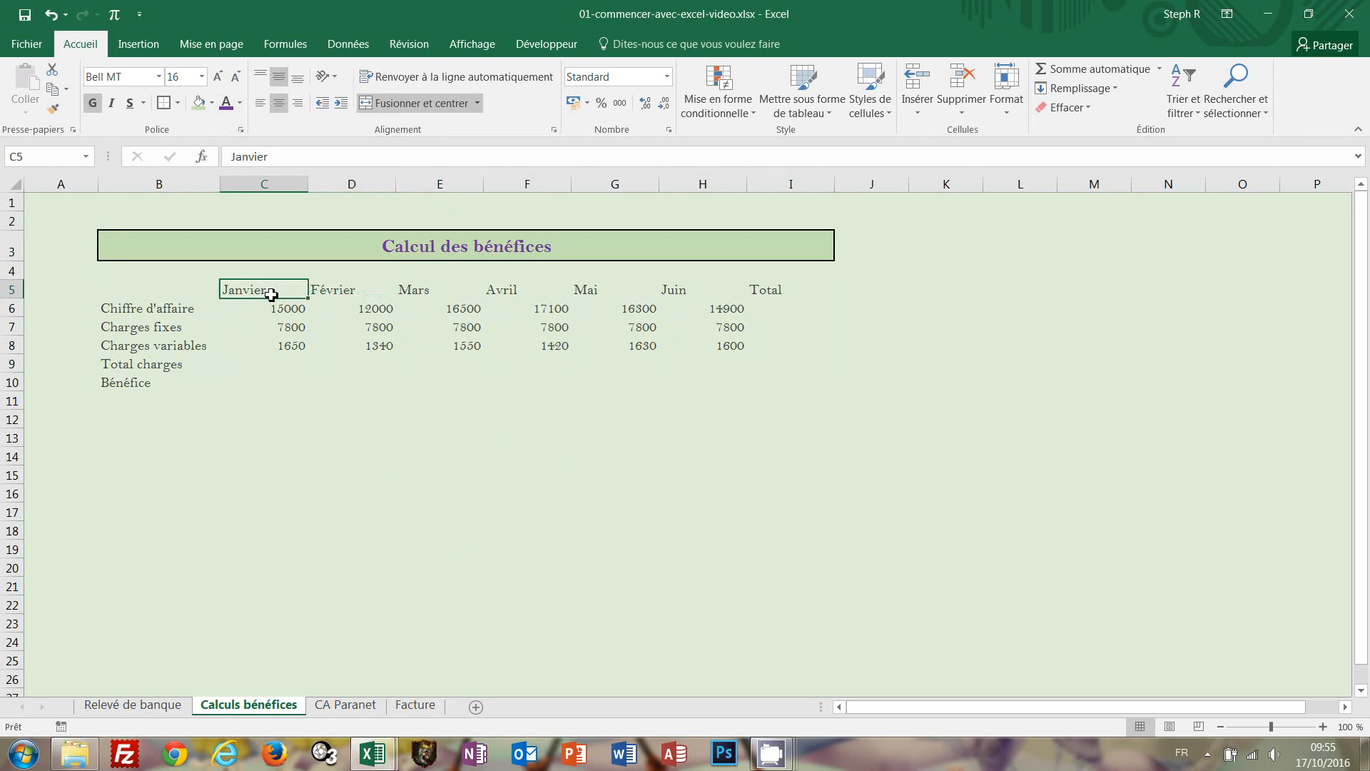
left_click_drag(272, 294, 778, 291)
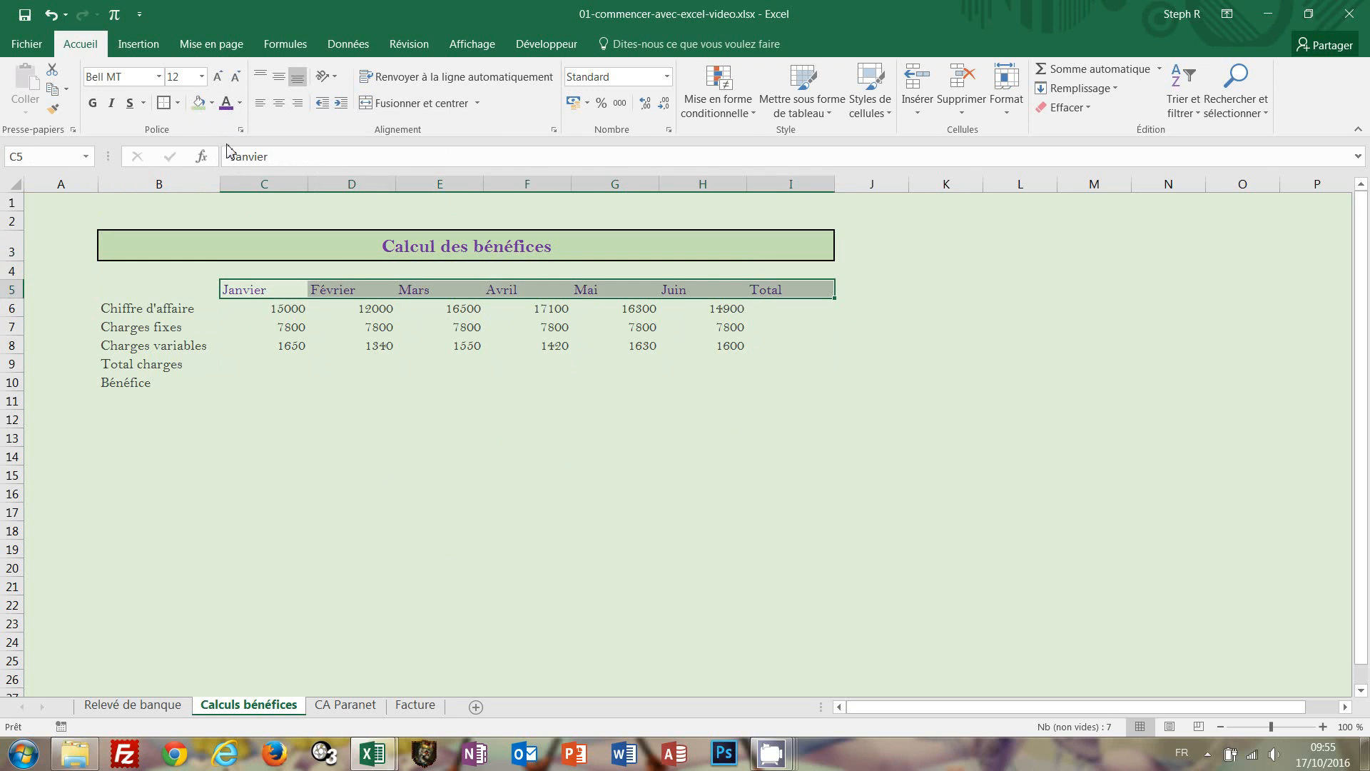
left_click(199, 102)
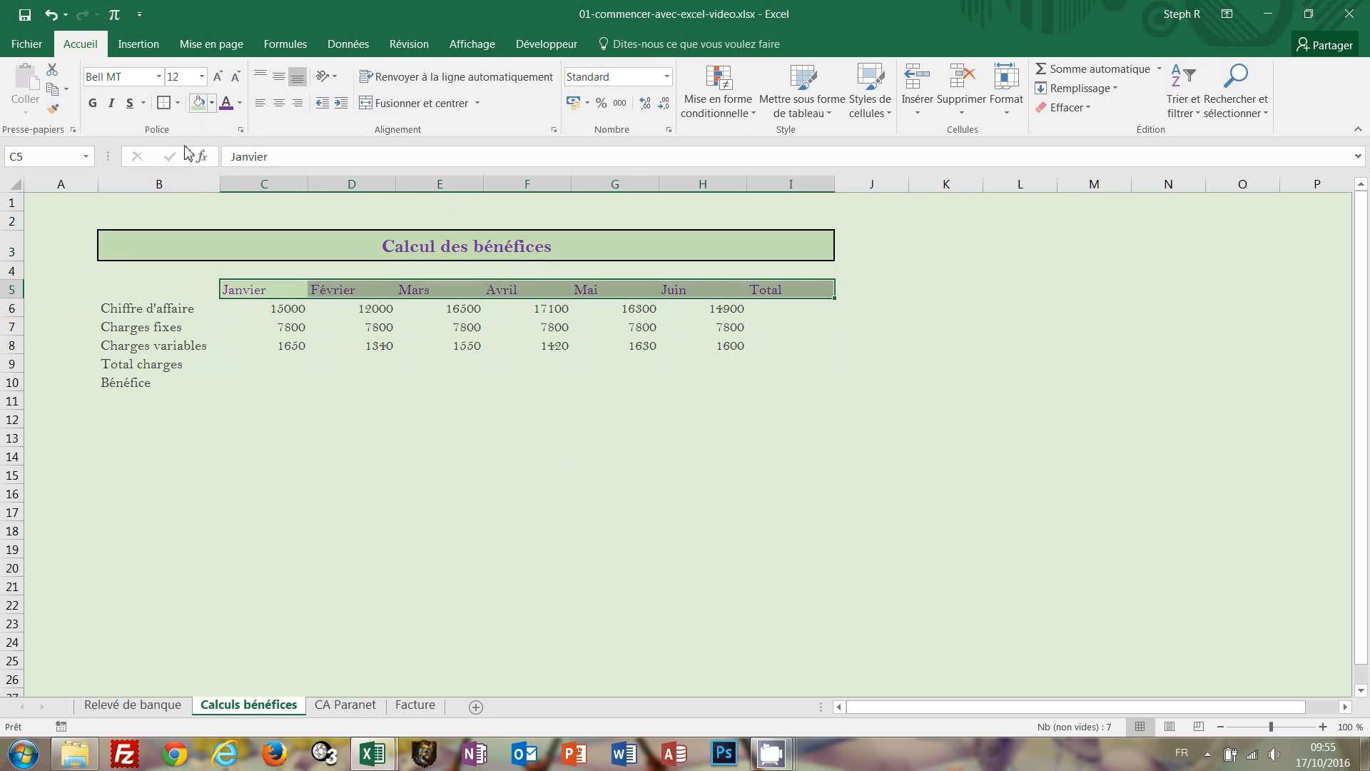
left_click(92, 103)
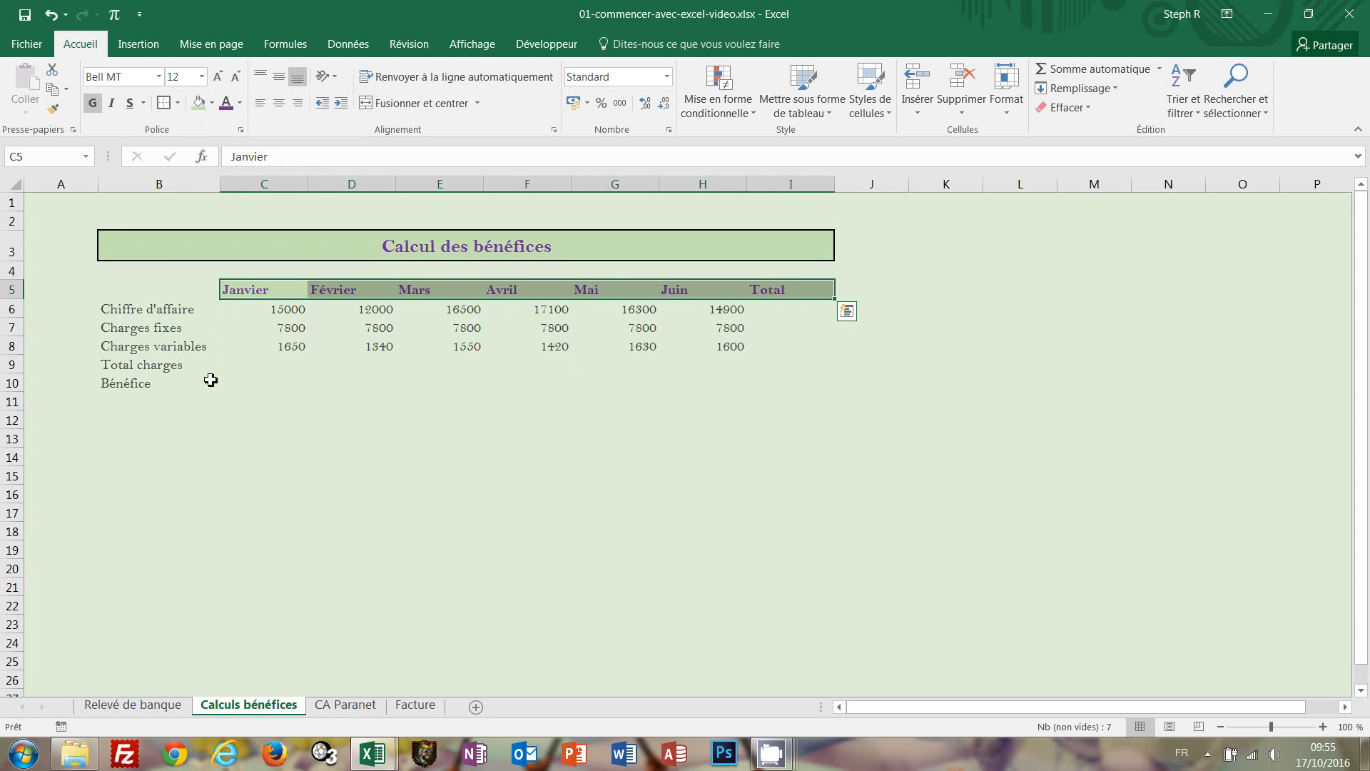
Step: Apply bold to the row labels in B6:B10, the cells C9:I11 and the total cells I6:I8
left_click_drag(123, 311, 118, 384)
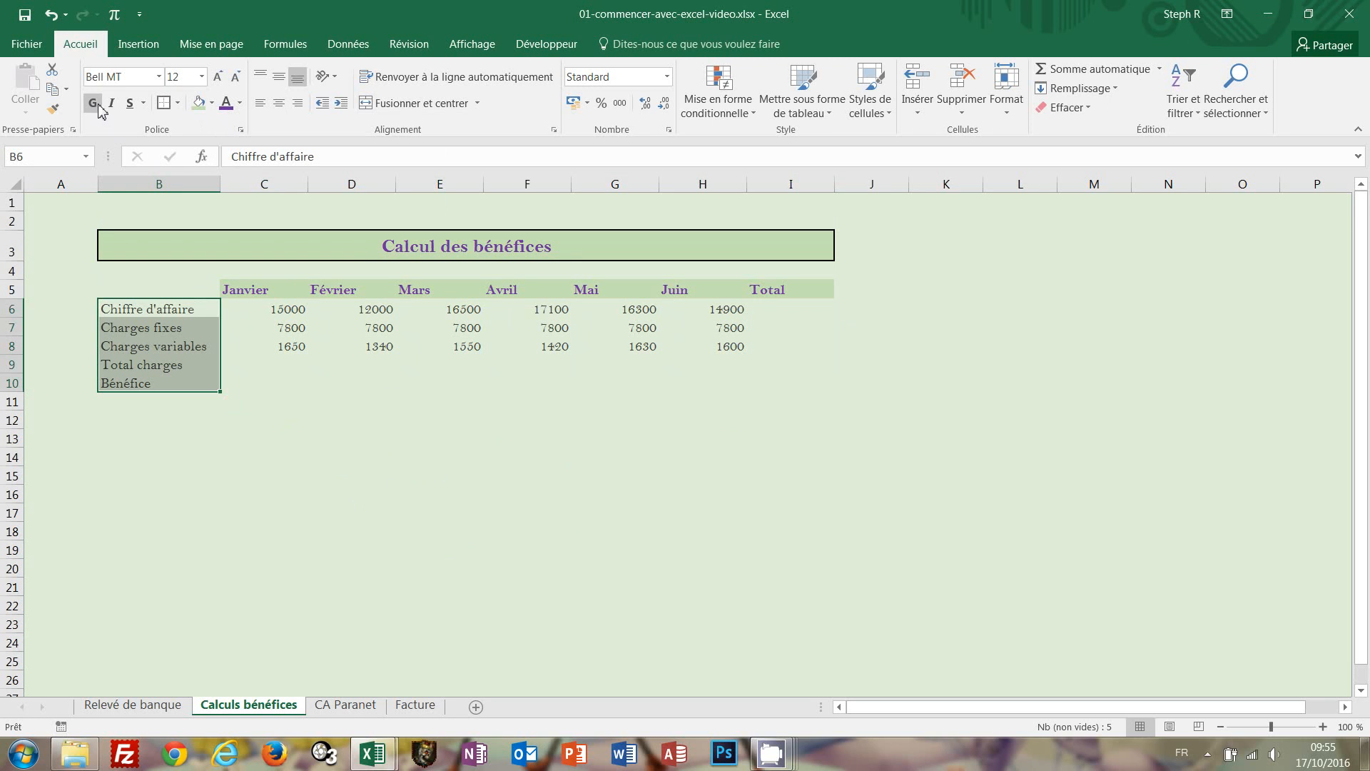
left_click(98, 106)
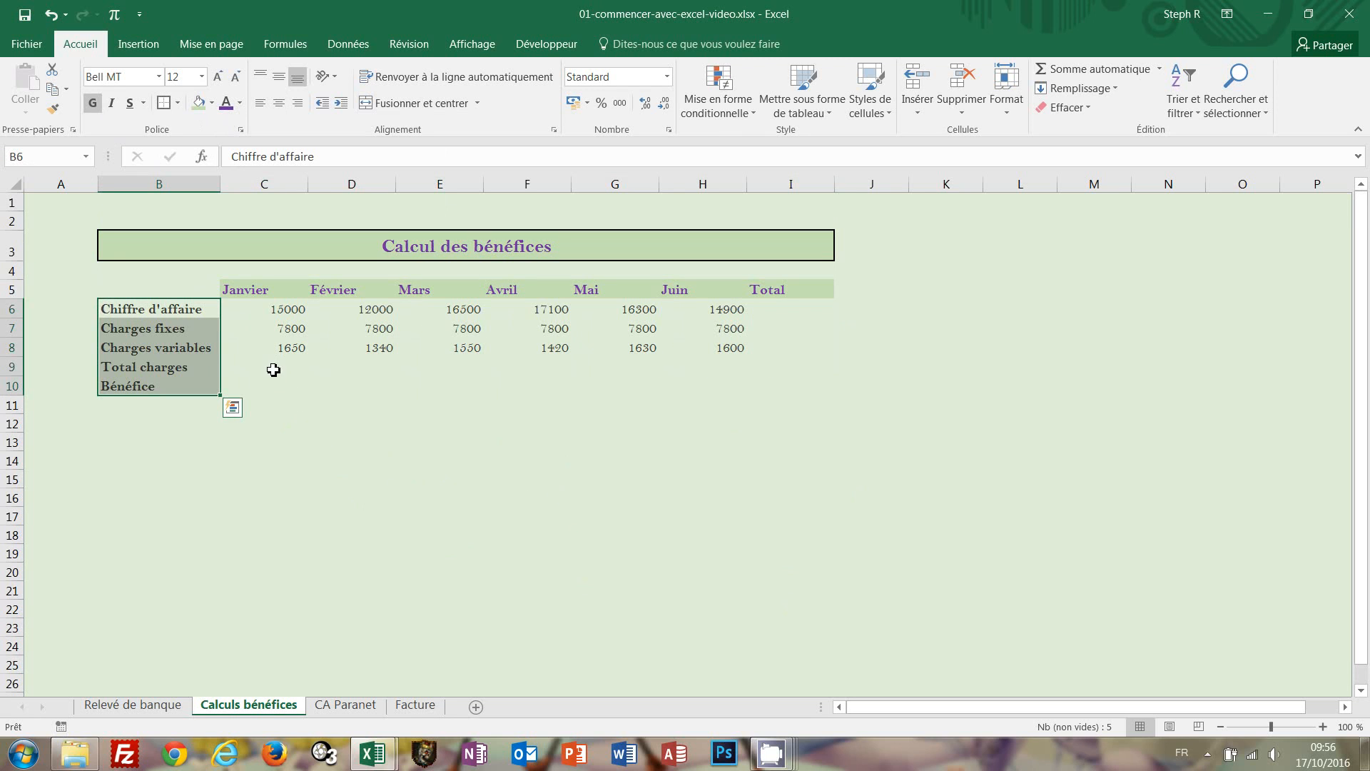
left_click_drag(274, 370, 806, 404)
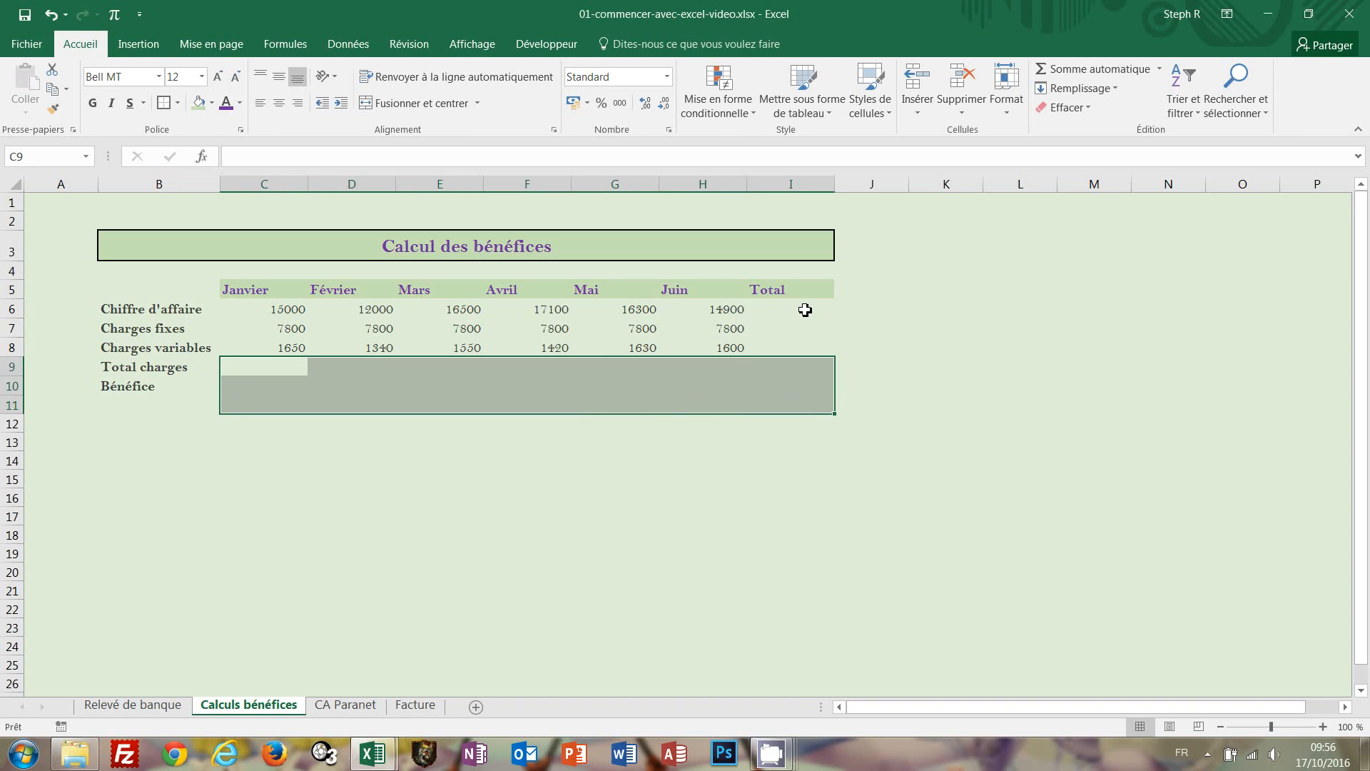
left_click_drag(805, 310, 829, 357, "ctrl")
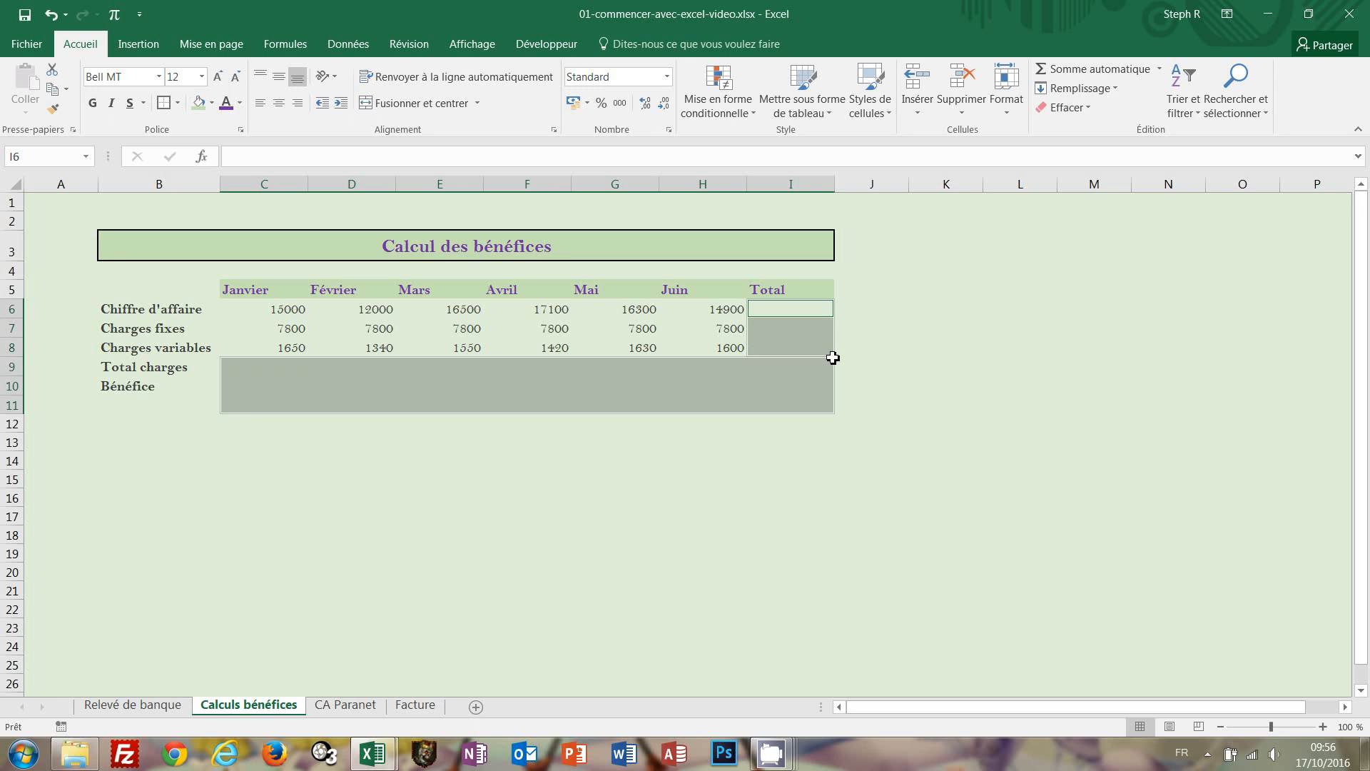
left_click(93, 104)
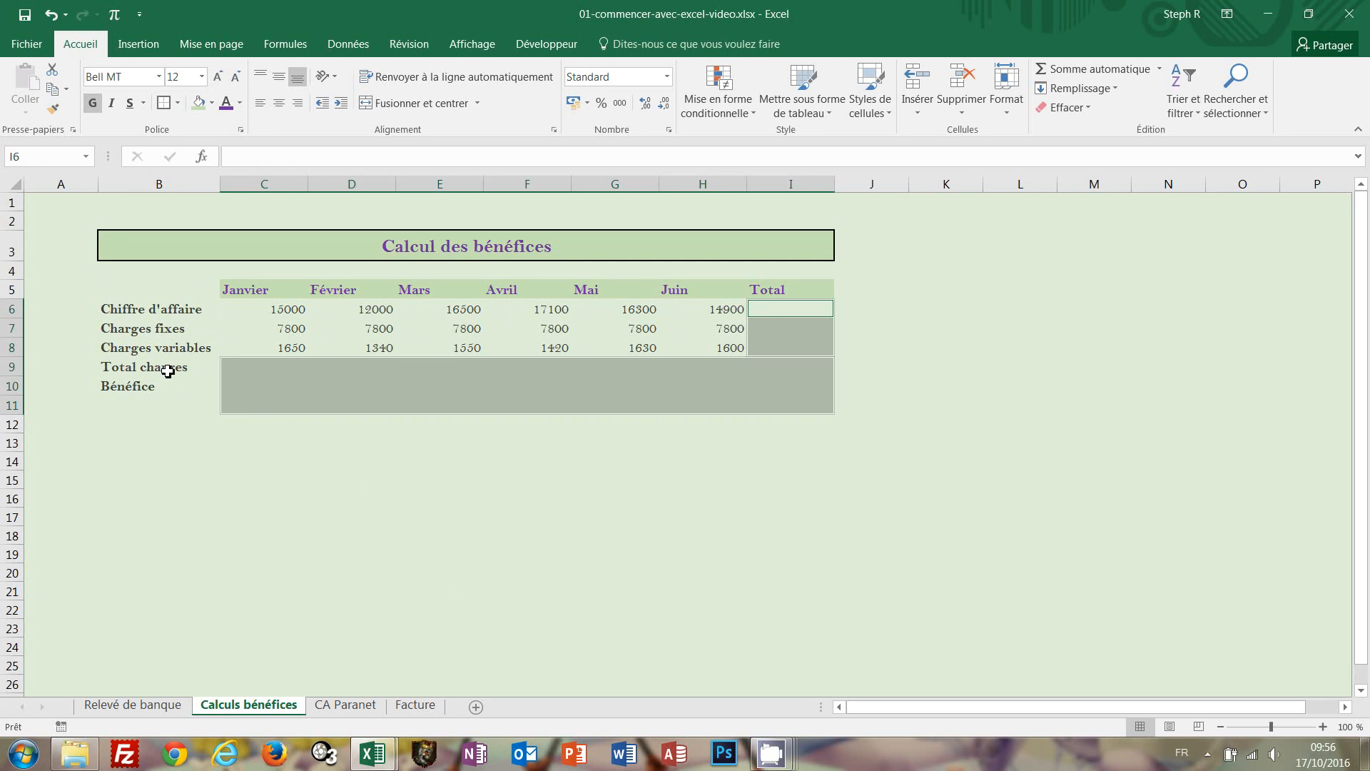
Step: Set the font colour of the Total charges row, B9:I9, to dark orange
left_click(218, 373)
left_click_drag(219, 374, 792, 374)
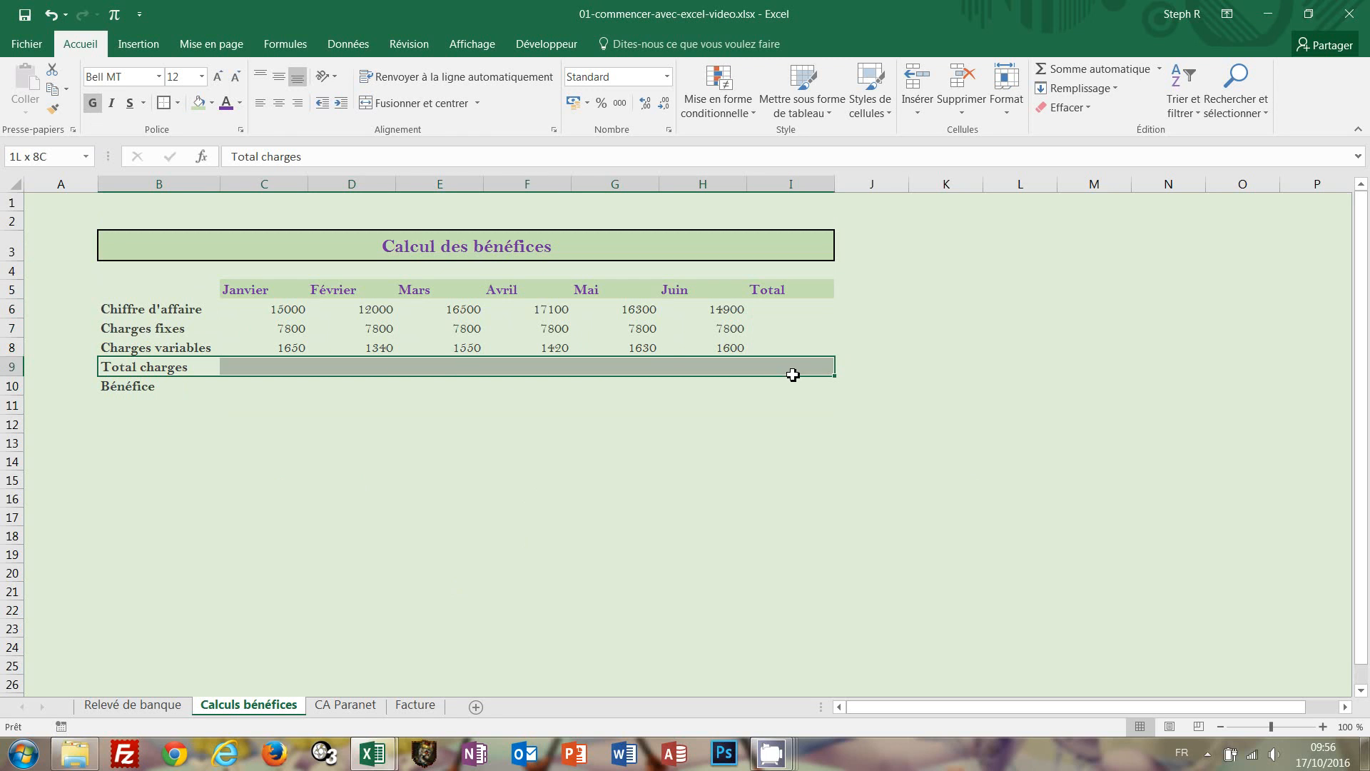
left_click(240, 105)
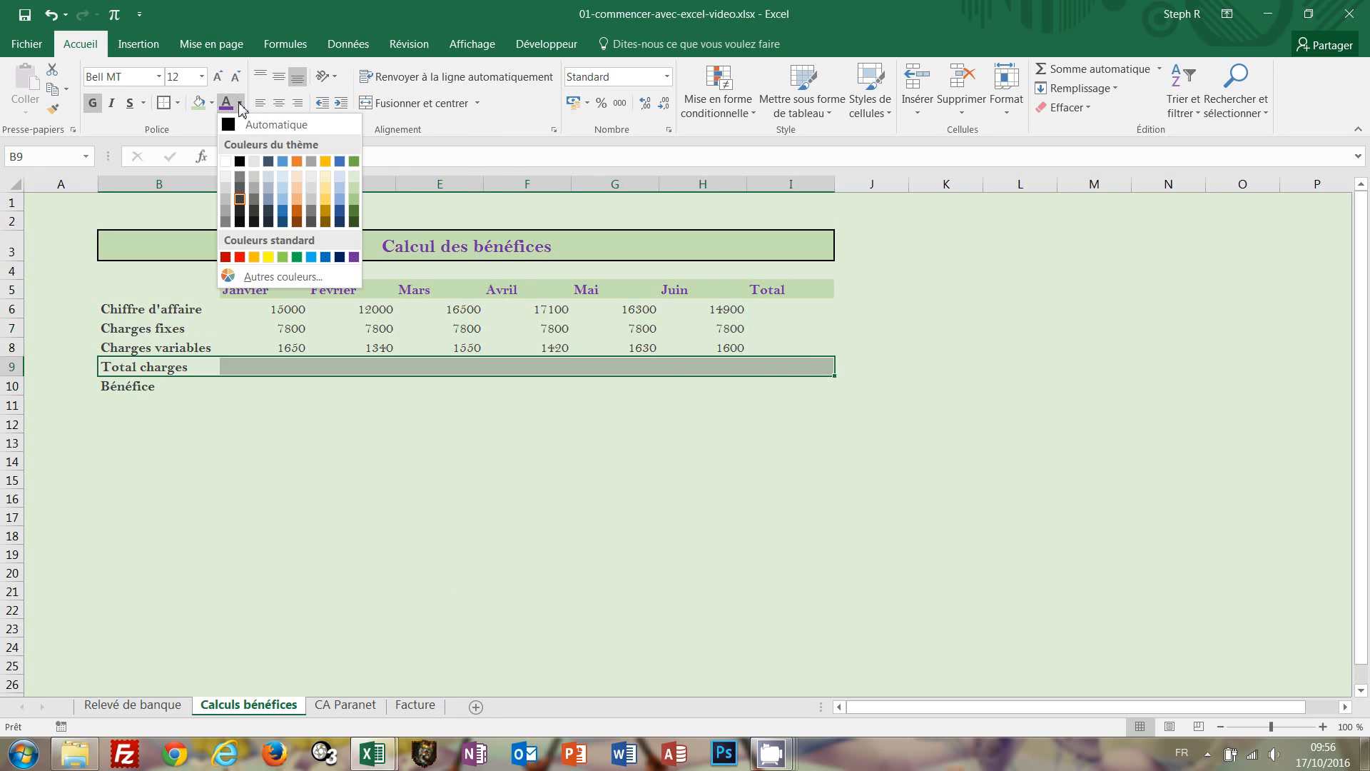
left_click(298, 216)
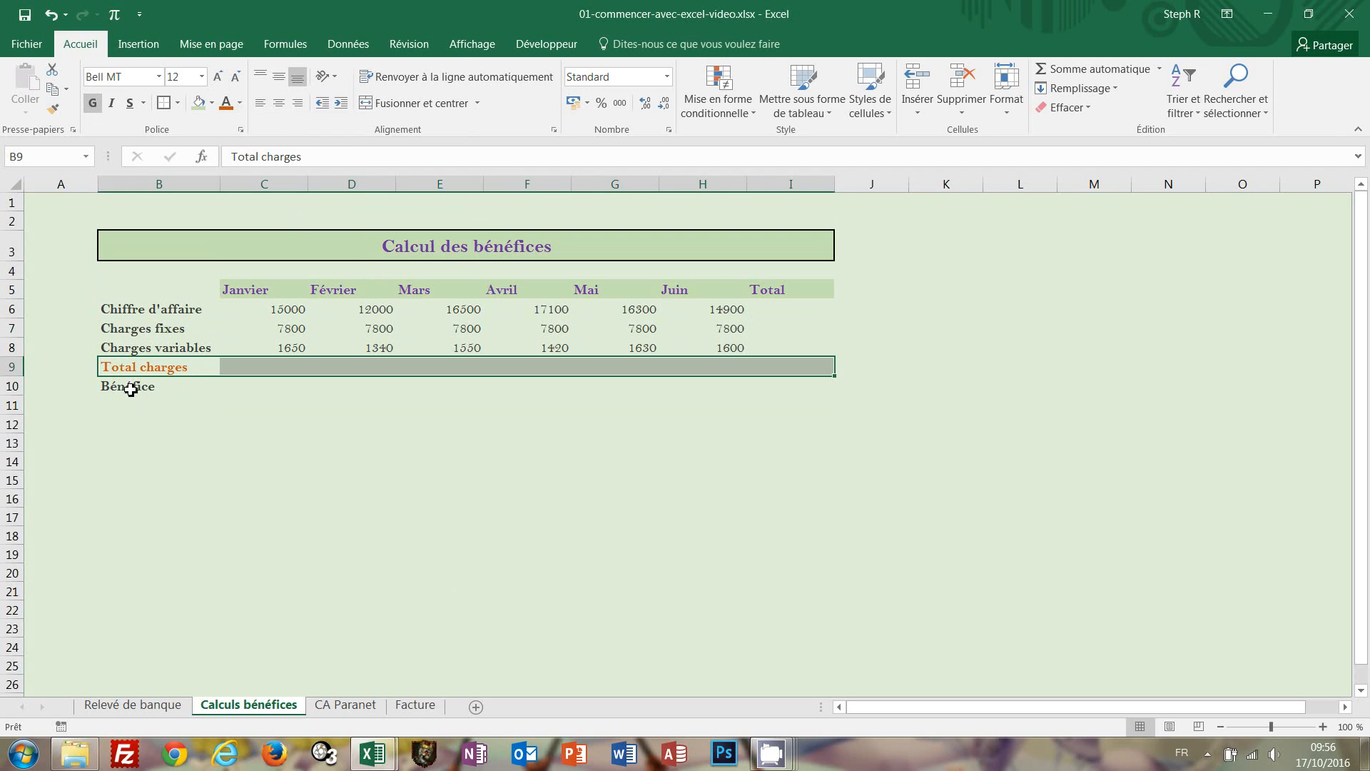
Step: Set the font colour of the Bénéfice row, B10:I10, to purple
left_click(199, 393)
left_click_drag(199, 392, 778, 389)
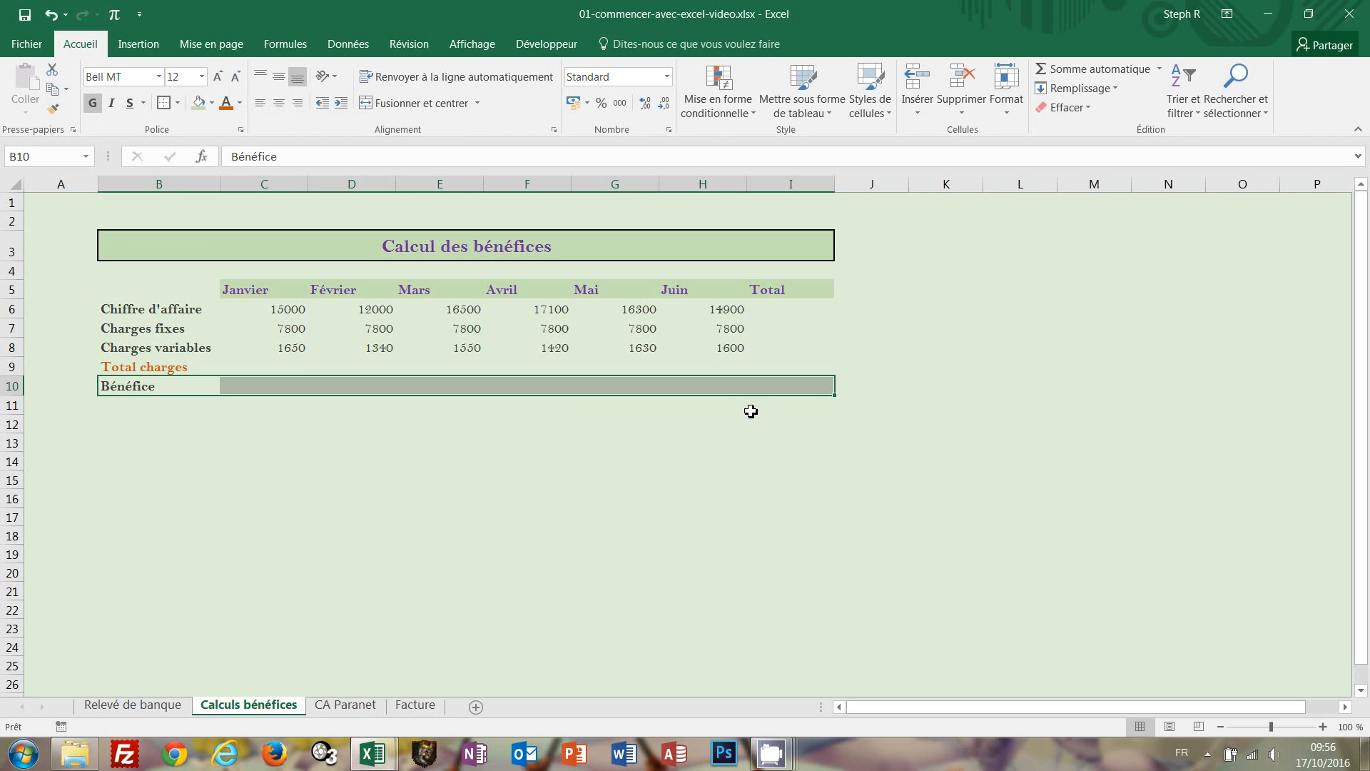
left_click(240, 104)
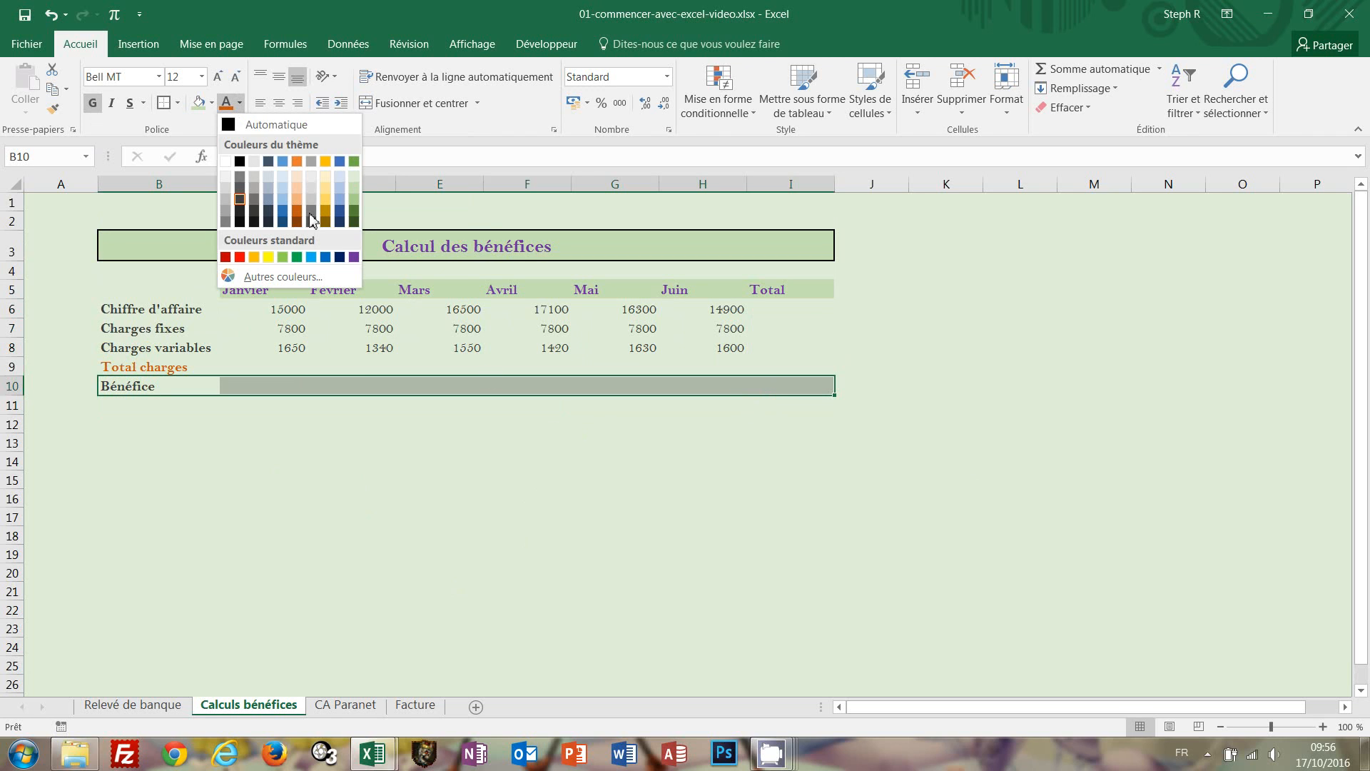
left_click(354, 256)
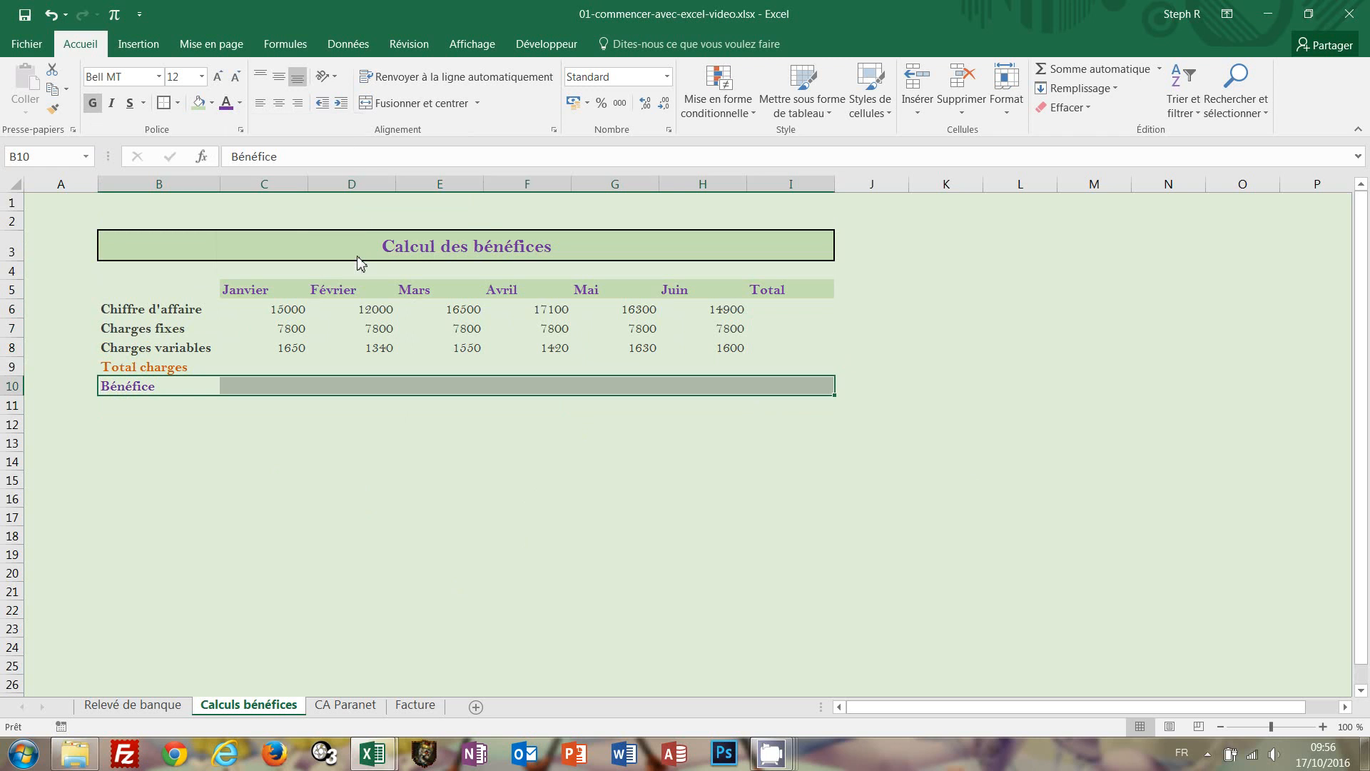
left_click(576, 498)
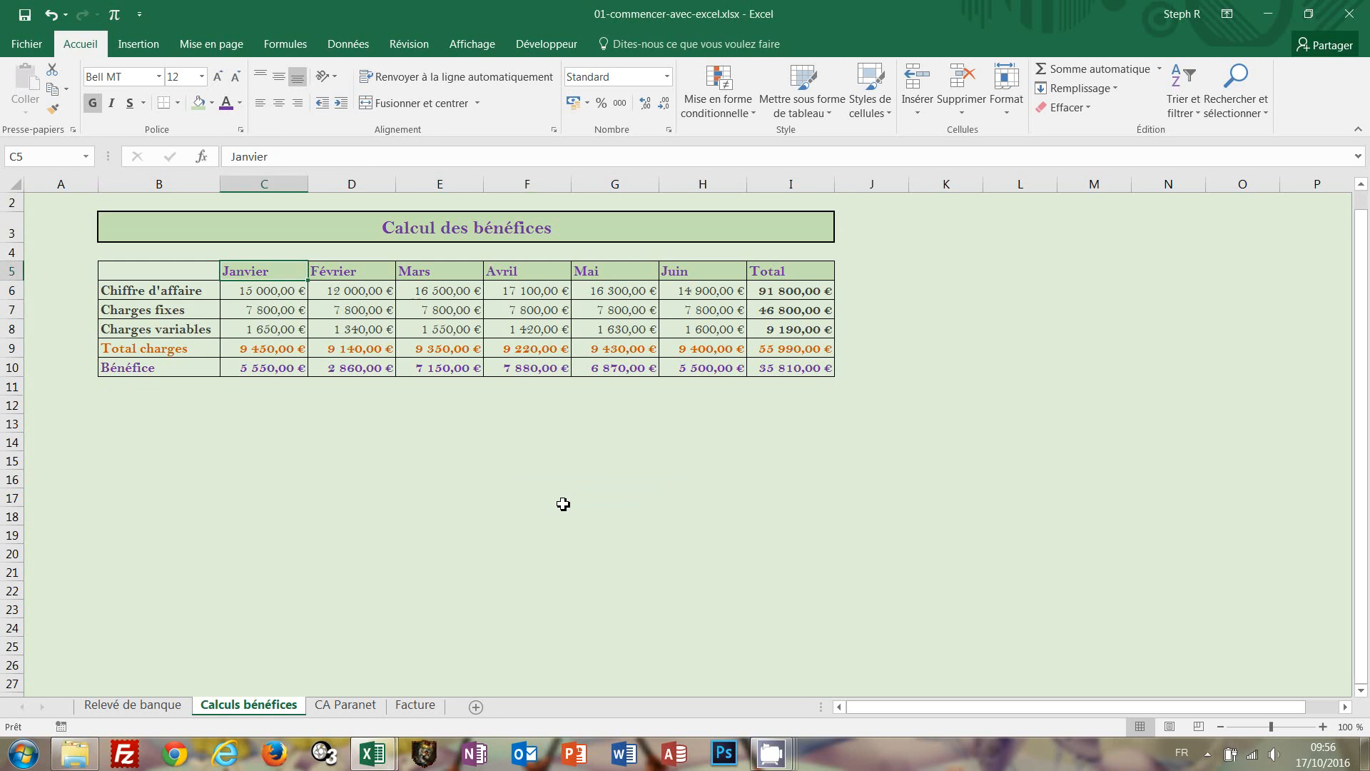
Step: Check the model workbook's table and apply all borders to the range B5:I10
left_click(937, 331)
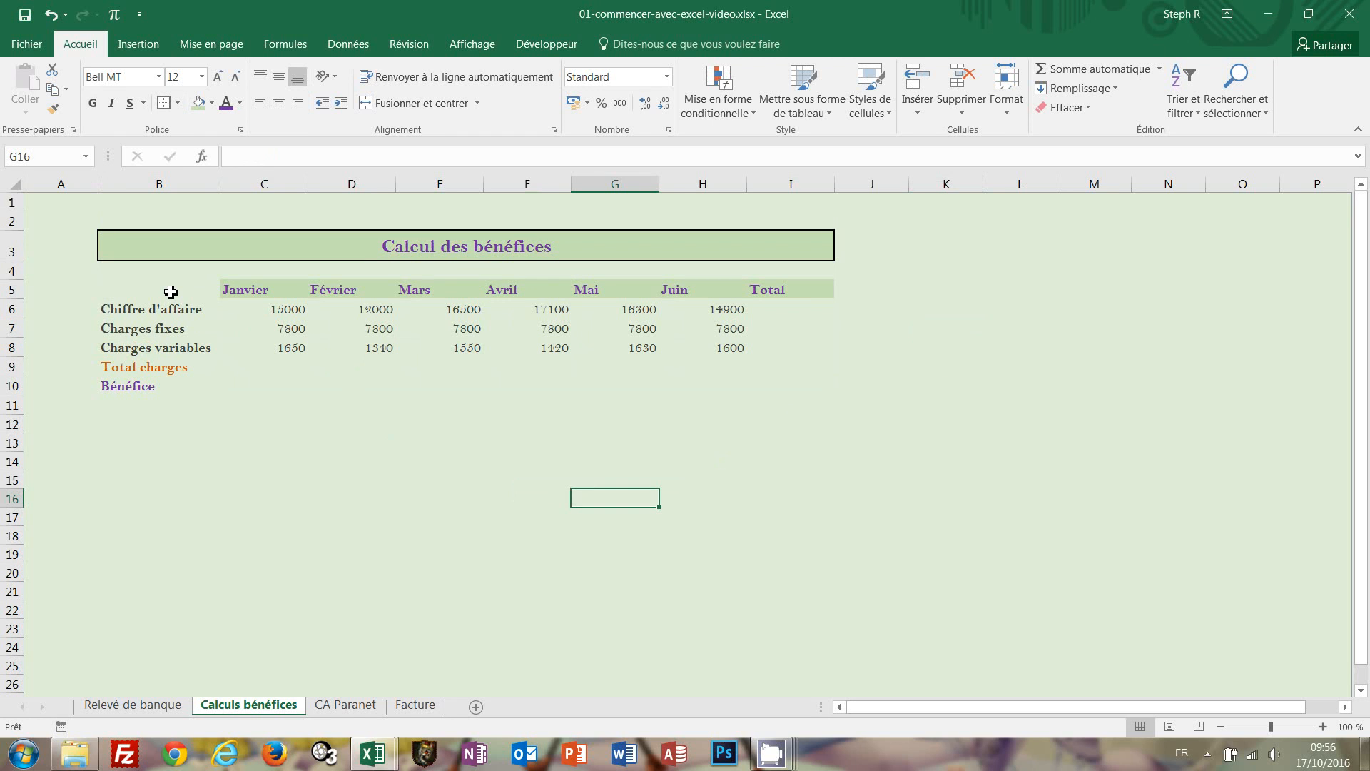
left_click_drag(171, 293, 798, 381)
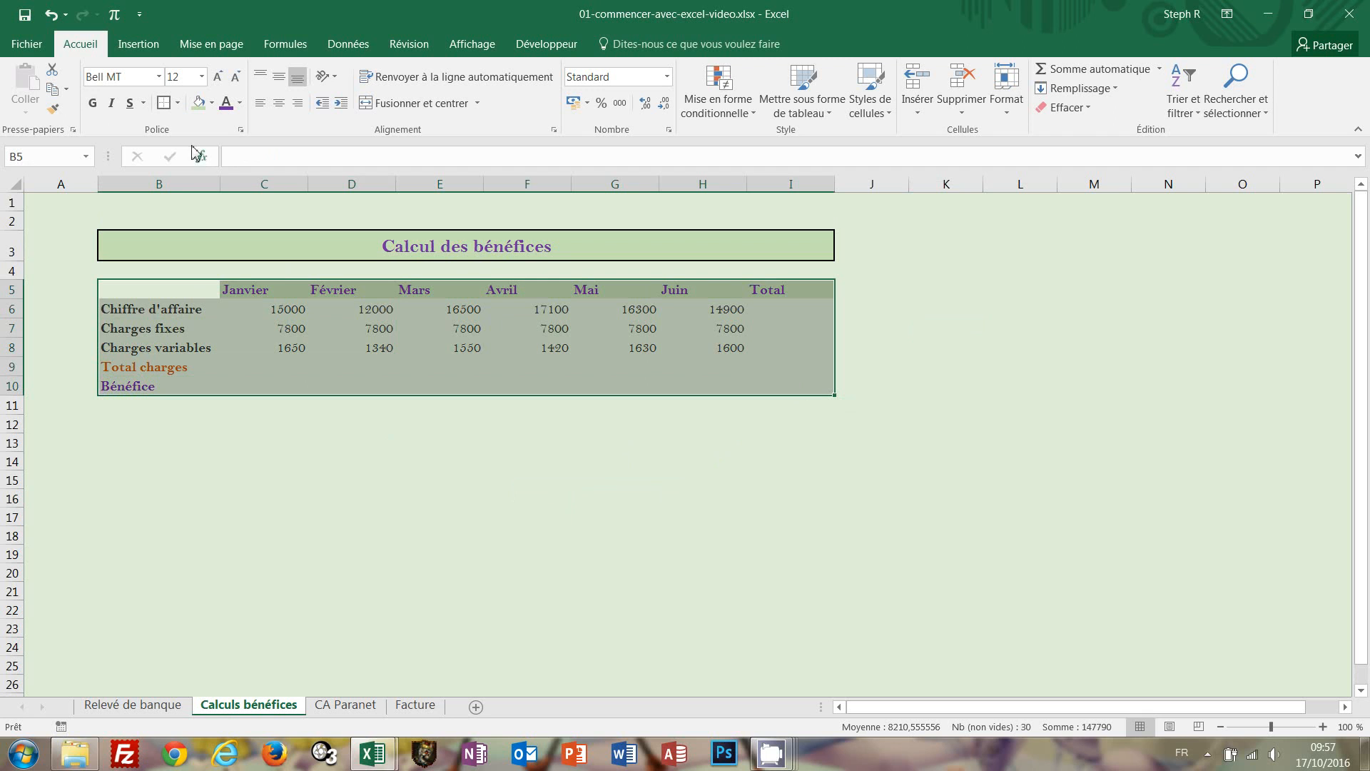
left_click(178, 103)
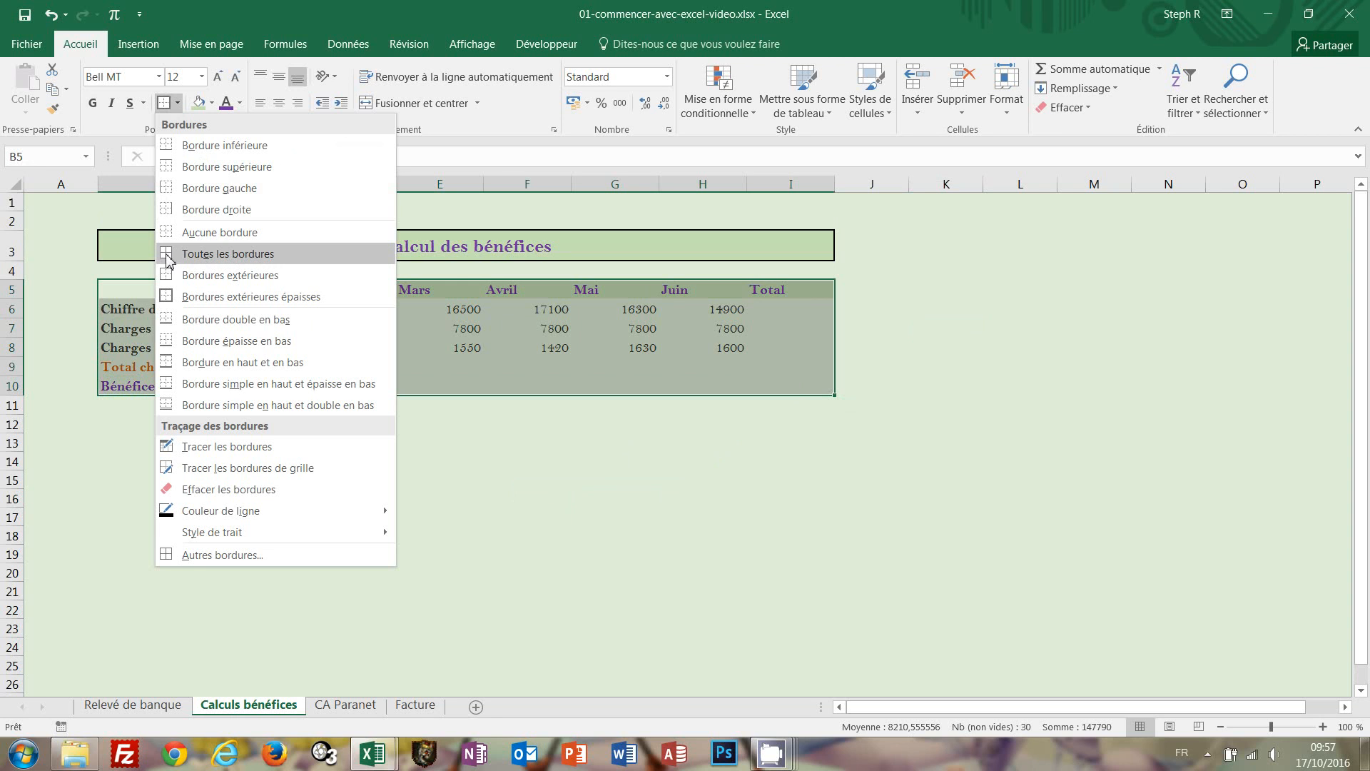
left_click(198, 255)
left_click(901, 372)
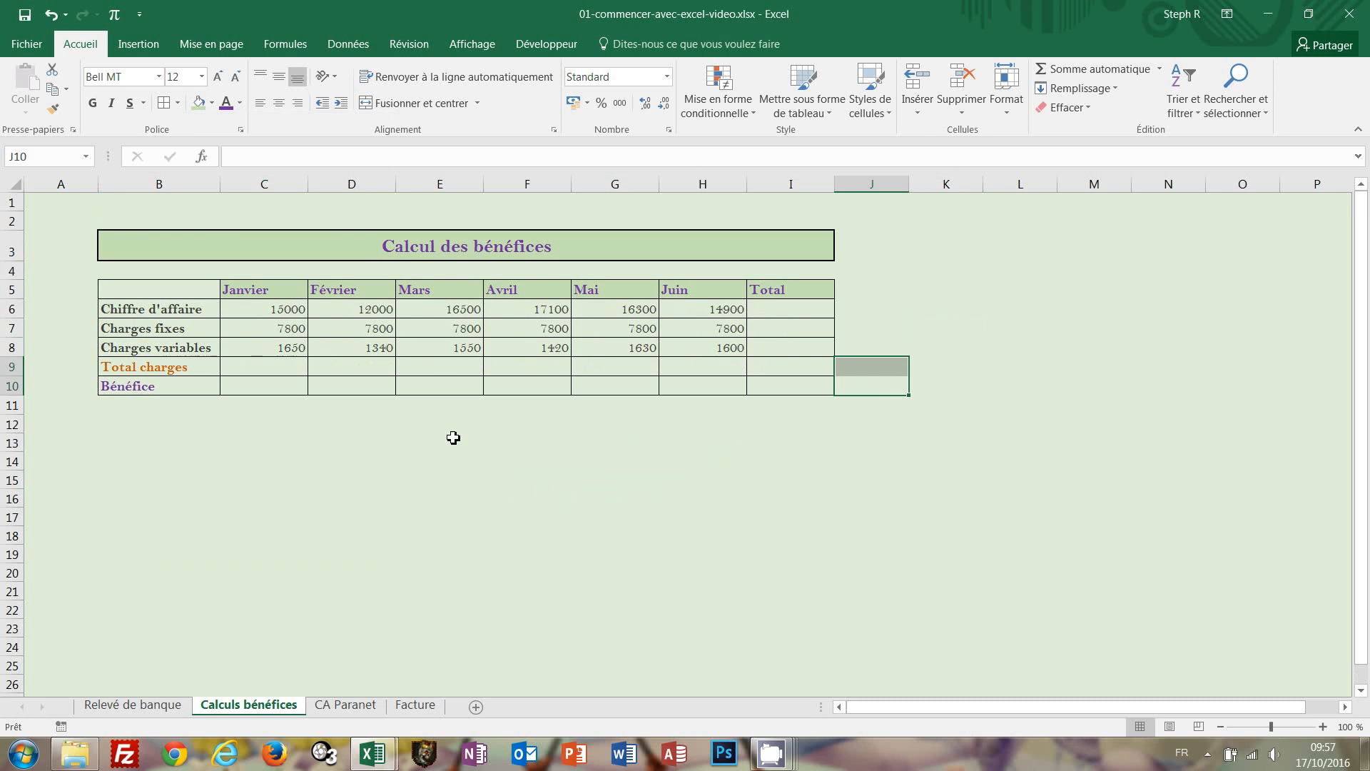
Step: Apply the euro currency format (Monétaire) to the amount cells C6:I10
left_click(282, 314)
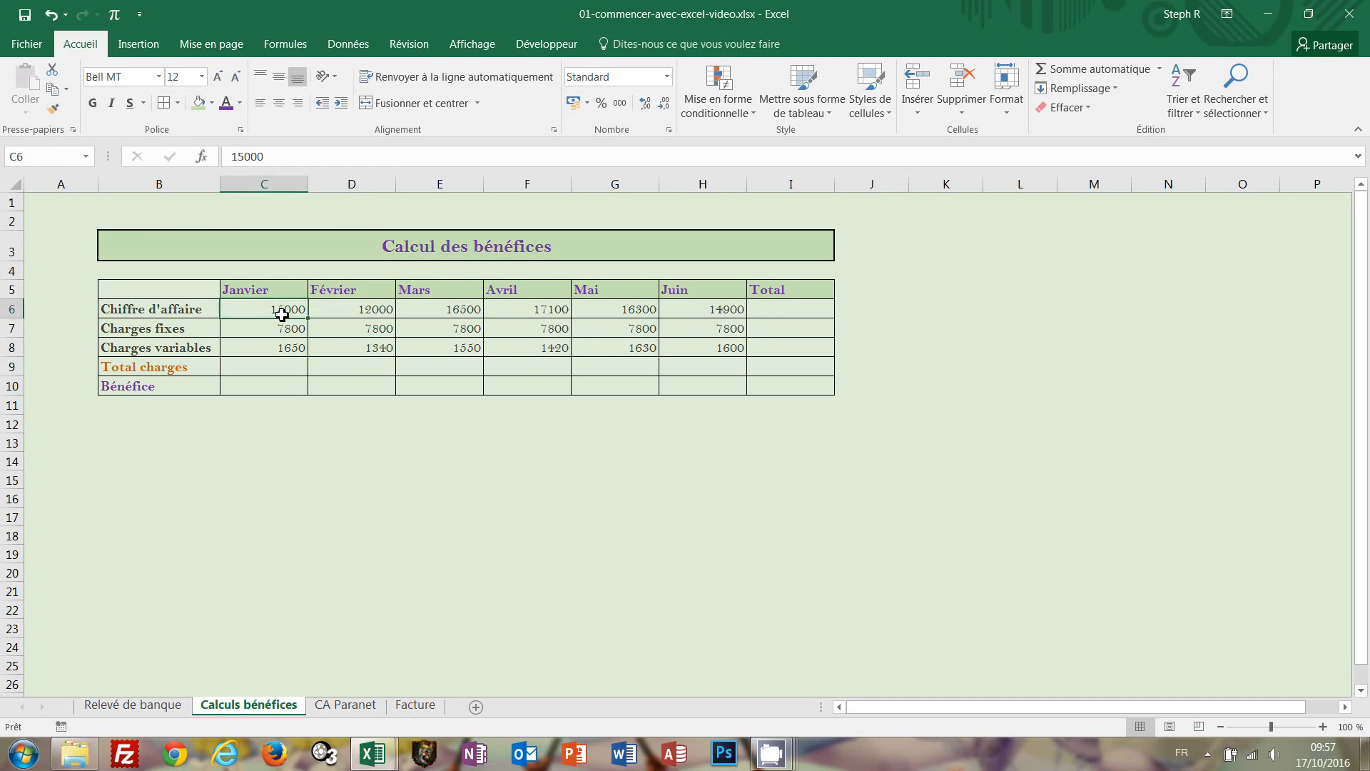
left_click_drag(282, 315, 771, 379)
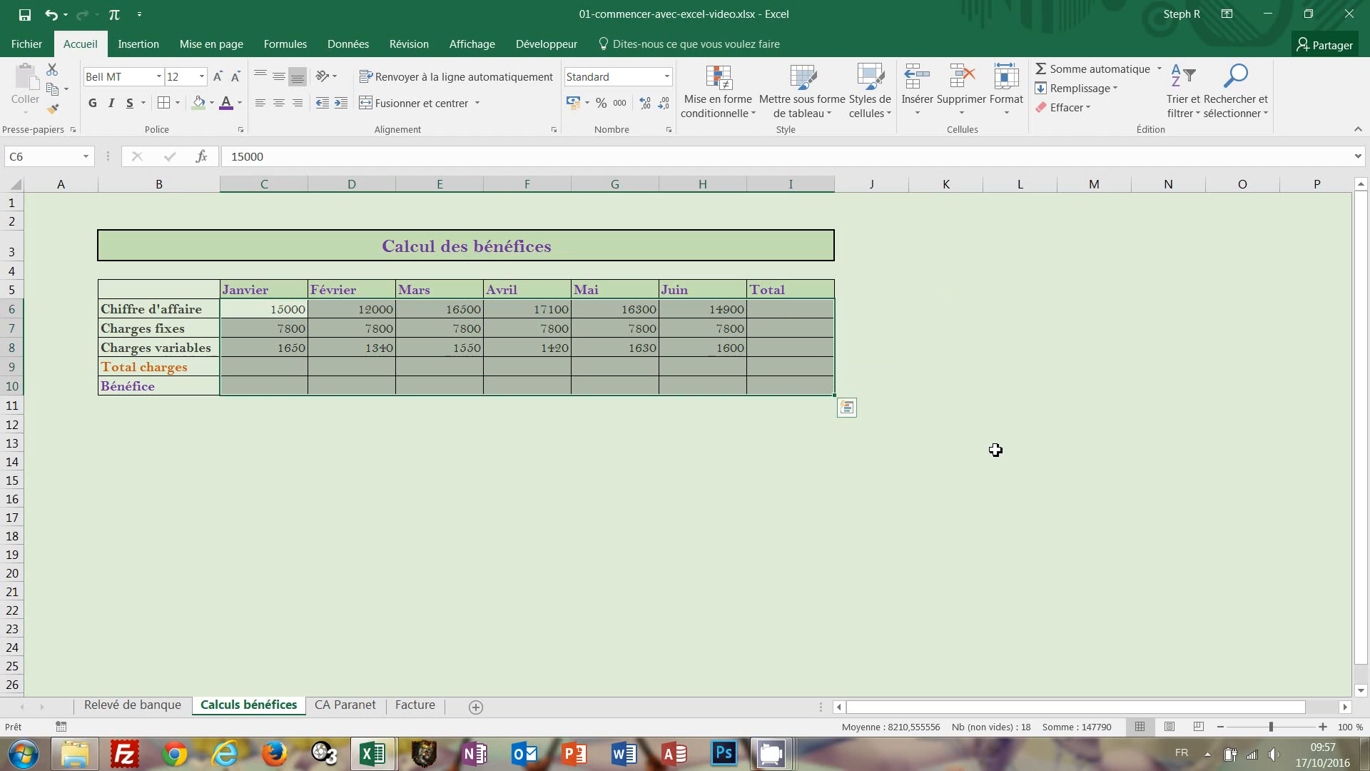
key("ctrl+m")
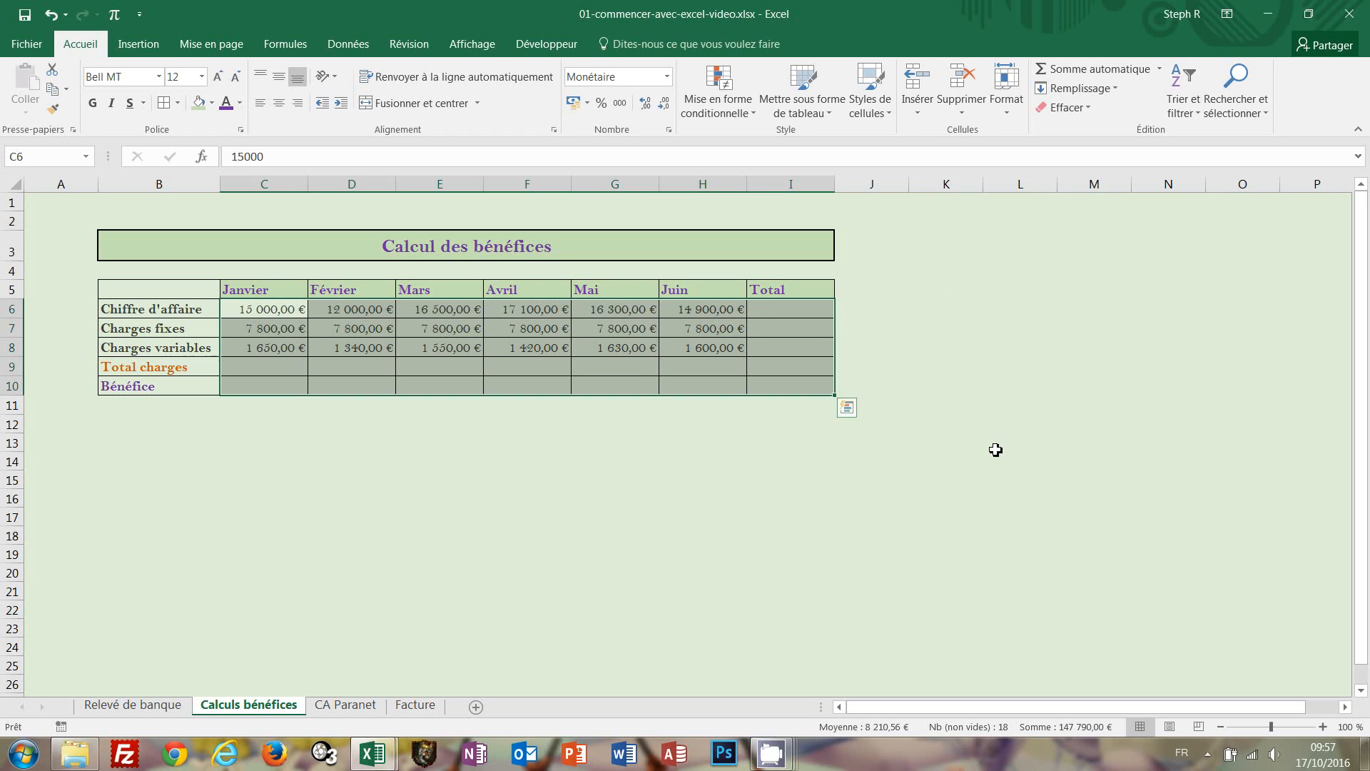
left_click(619, 328)
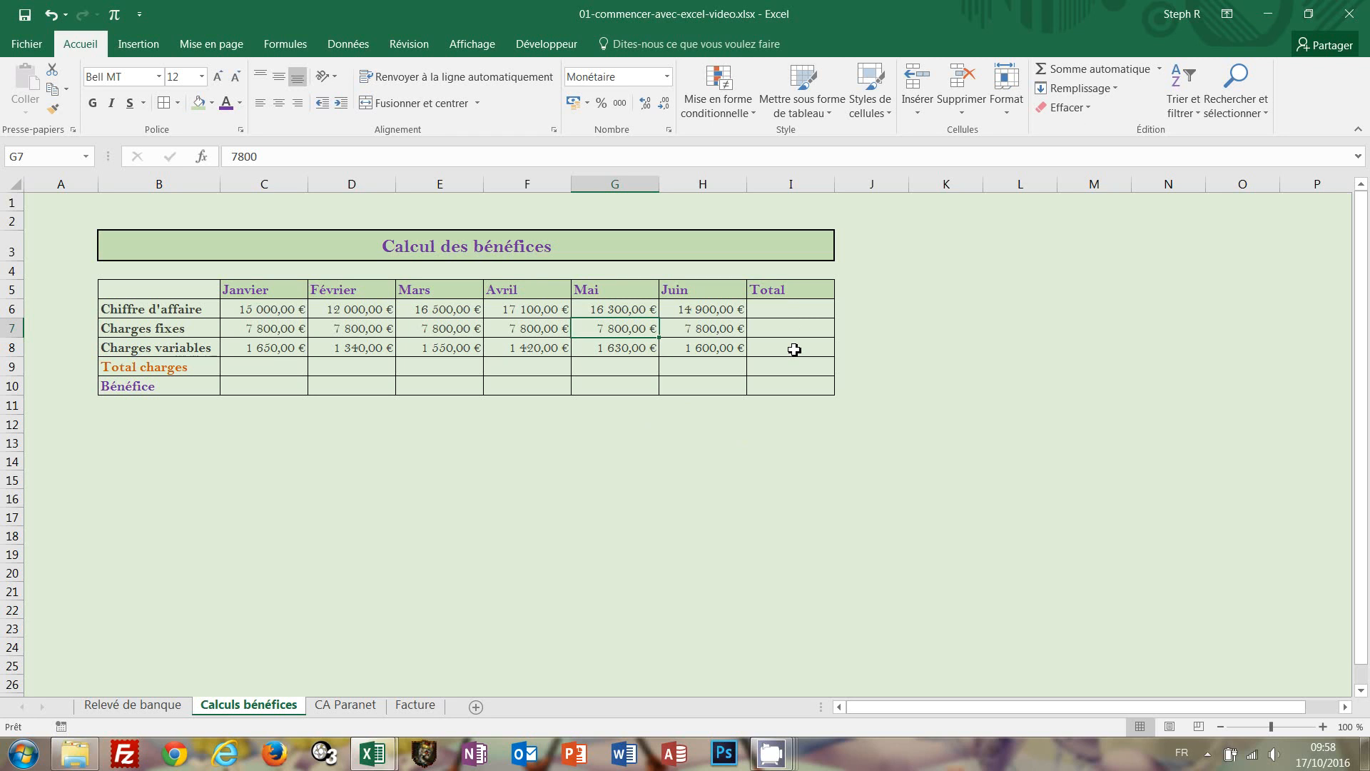
Step: Total the Chiffre d'affaire row in I6 with AutoSum over C6:H6 and fill the formula down to I8
left_click(785, 311)
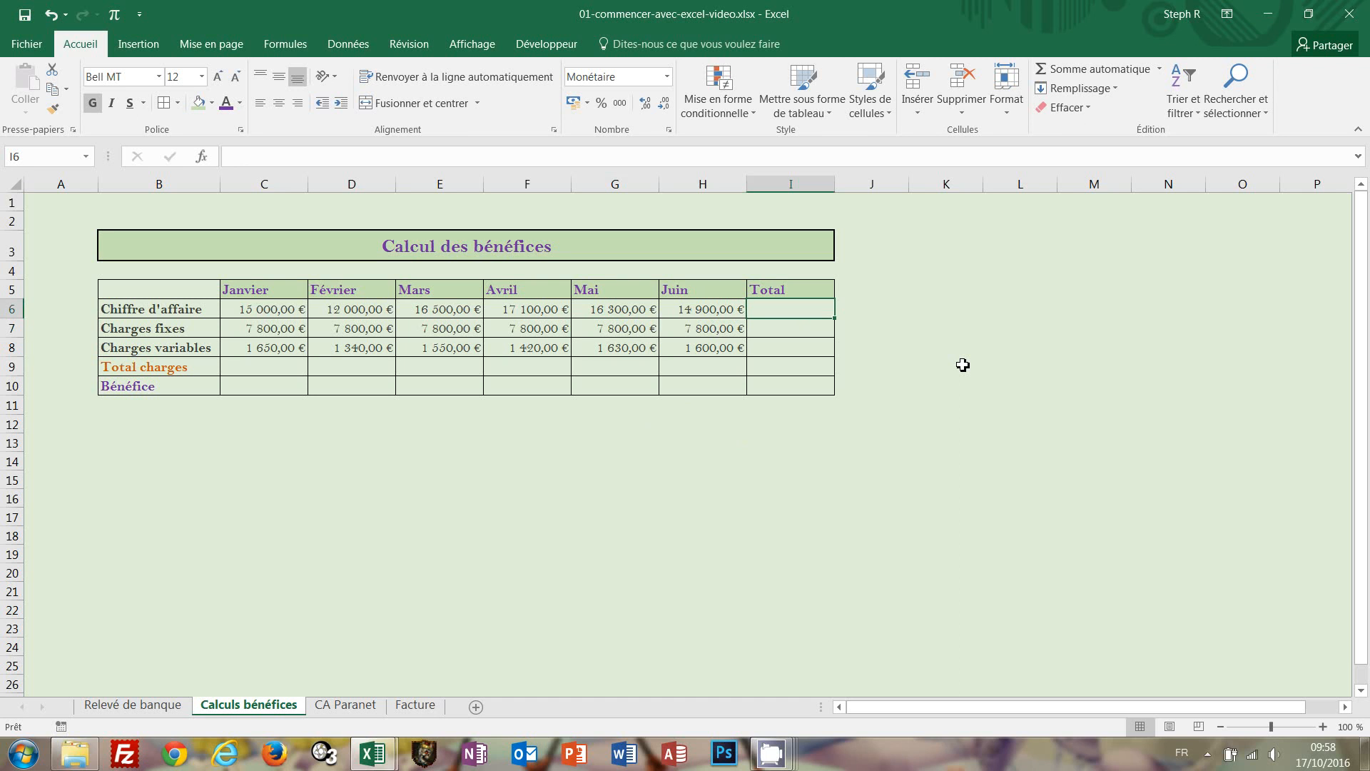
left_click(1069, 69)
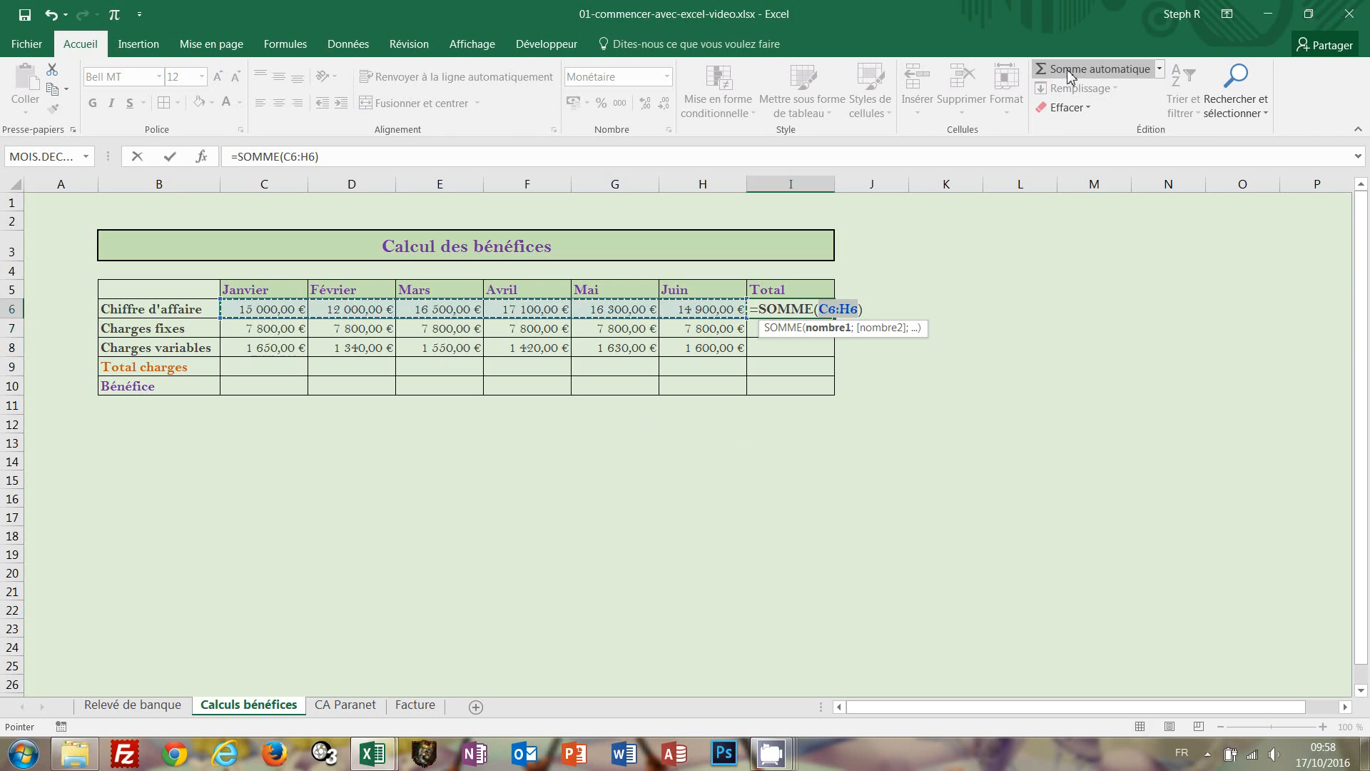
left_click(1071, 71)
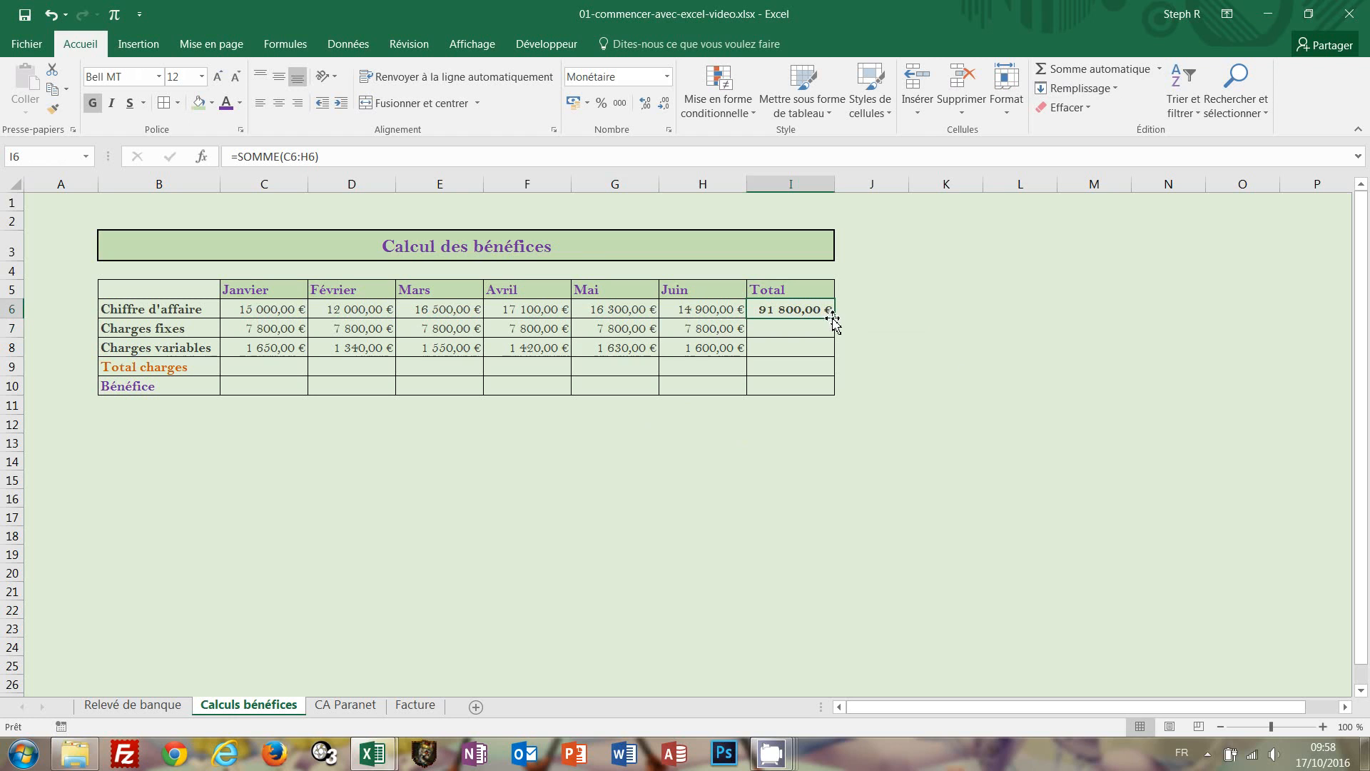
left_click_drag(835, 321, 834, 353)
left_click(1006, 411)
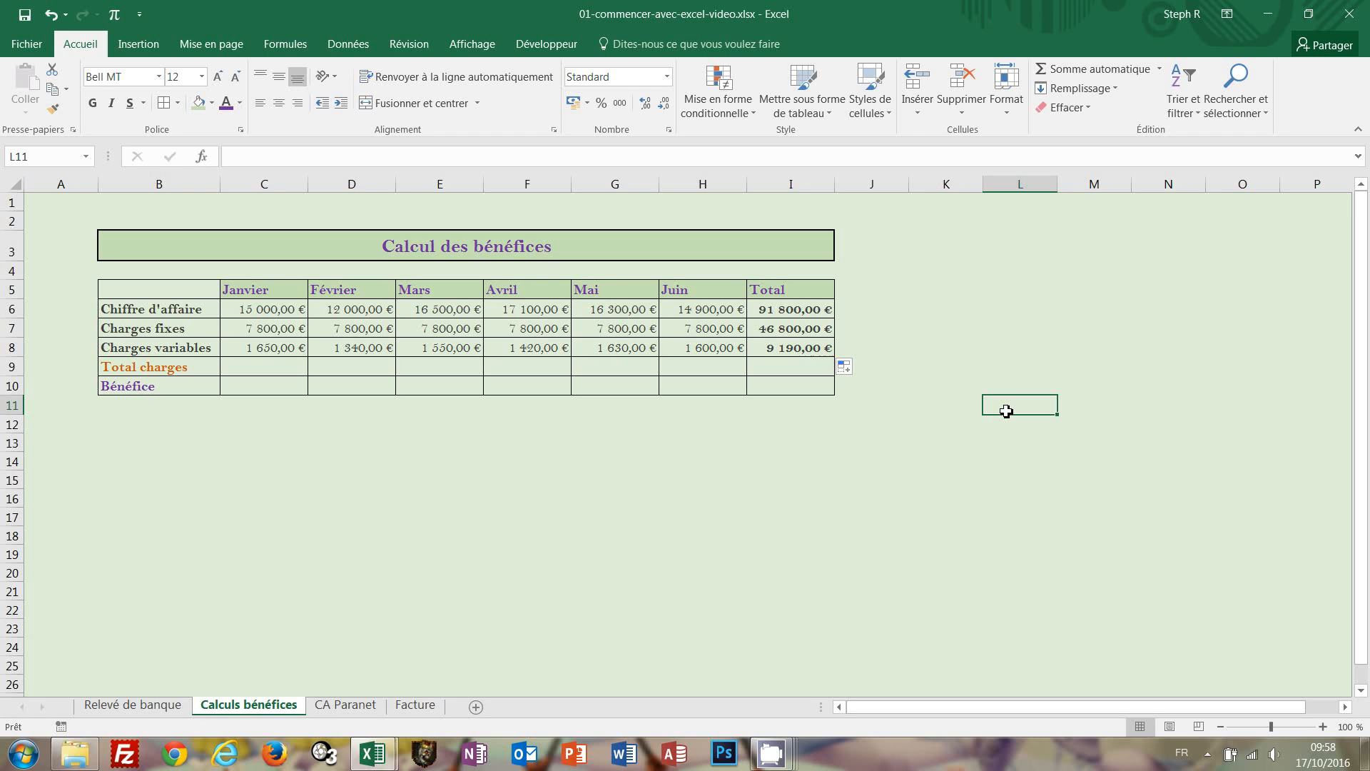
Step: Undo the fill down to I8 and the AutoSum formula in I6
key("ctrl+z")
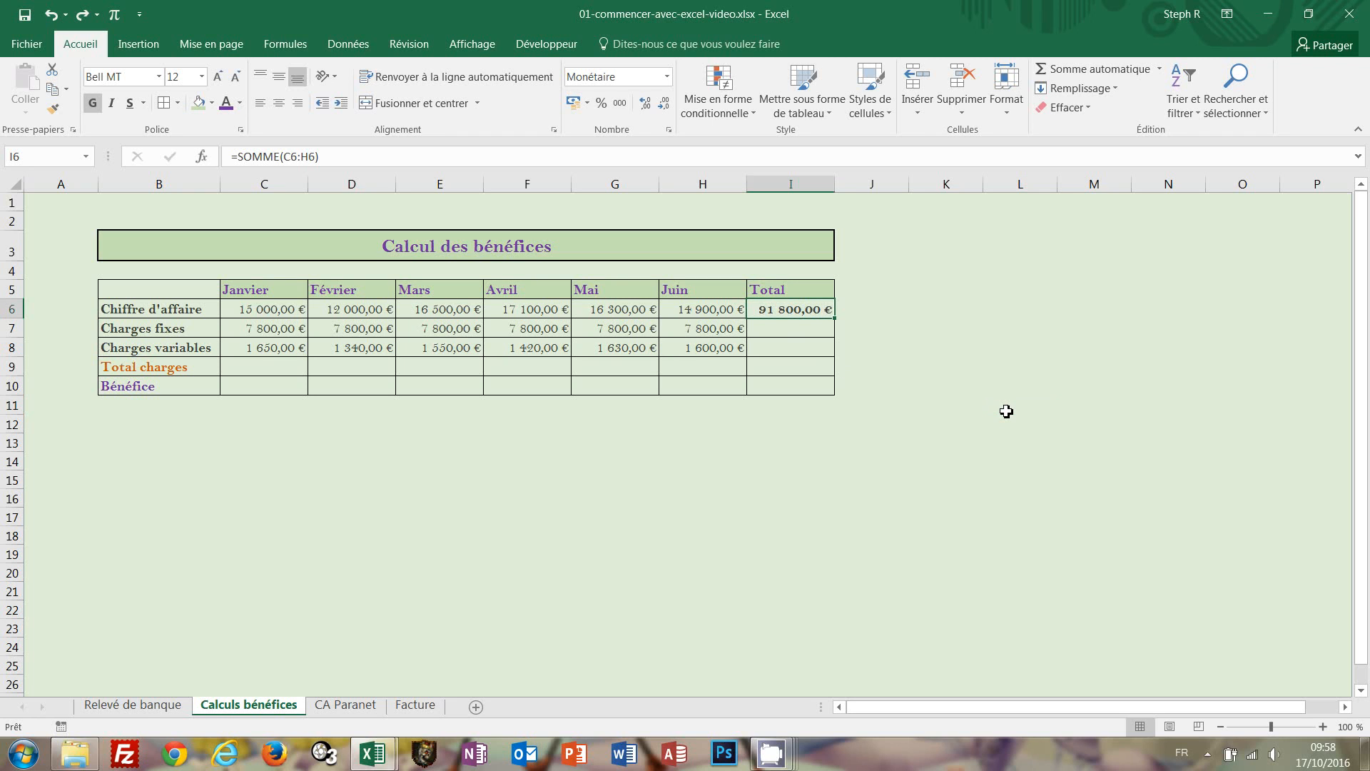
key("ctrl+z")
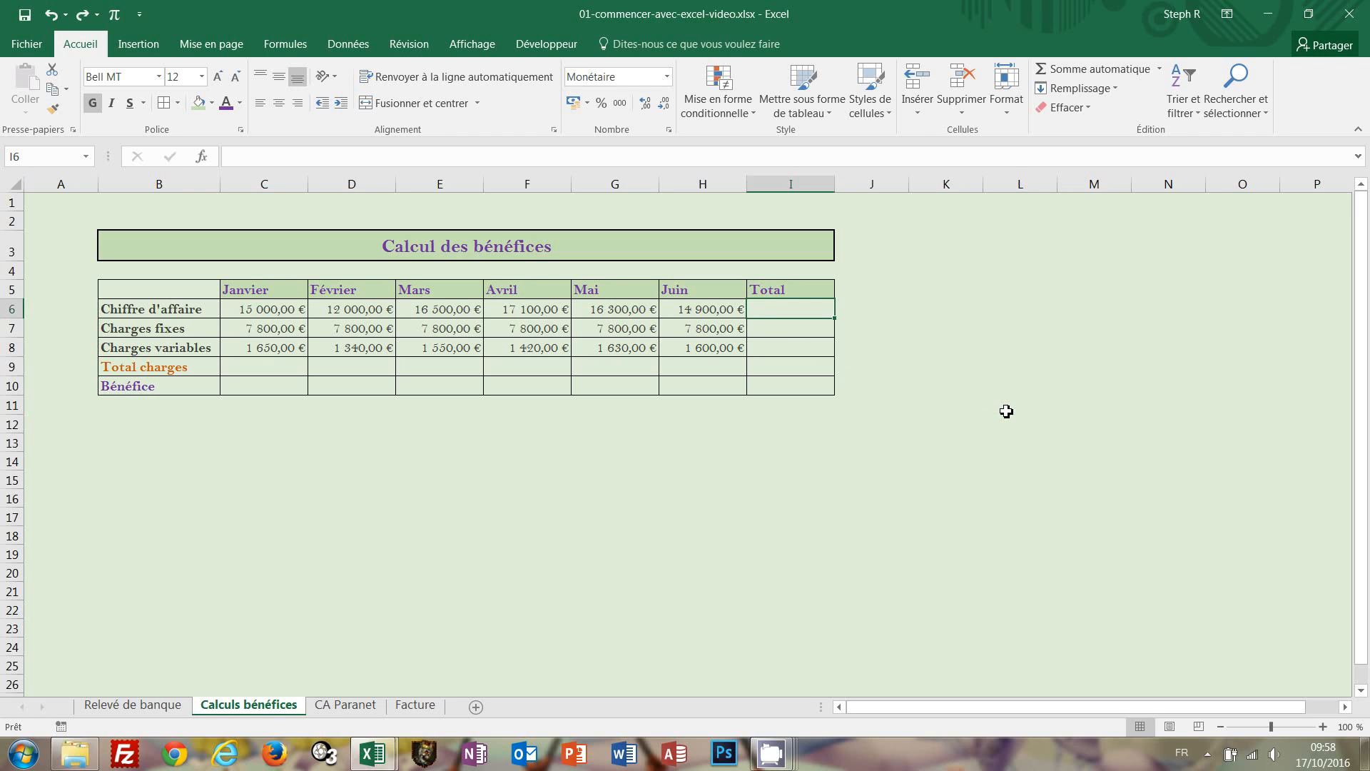
left_click(897, 363)
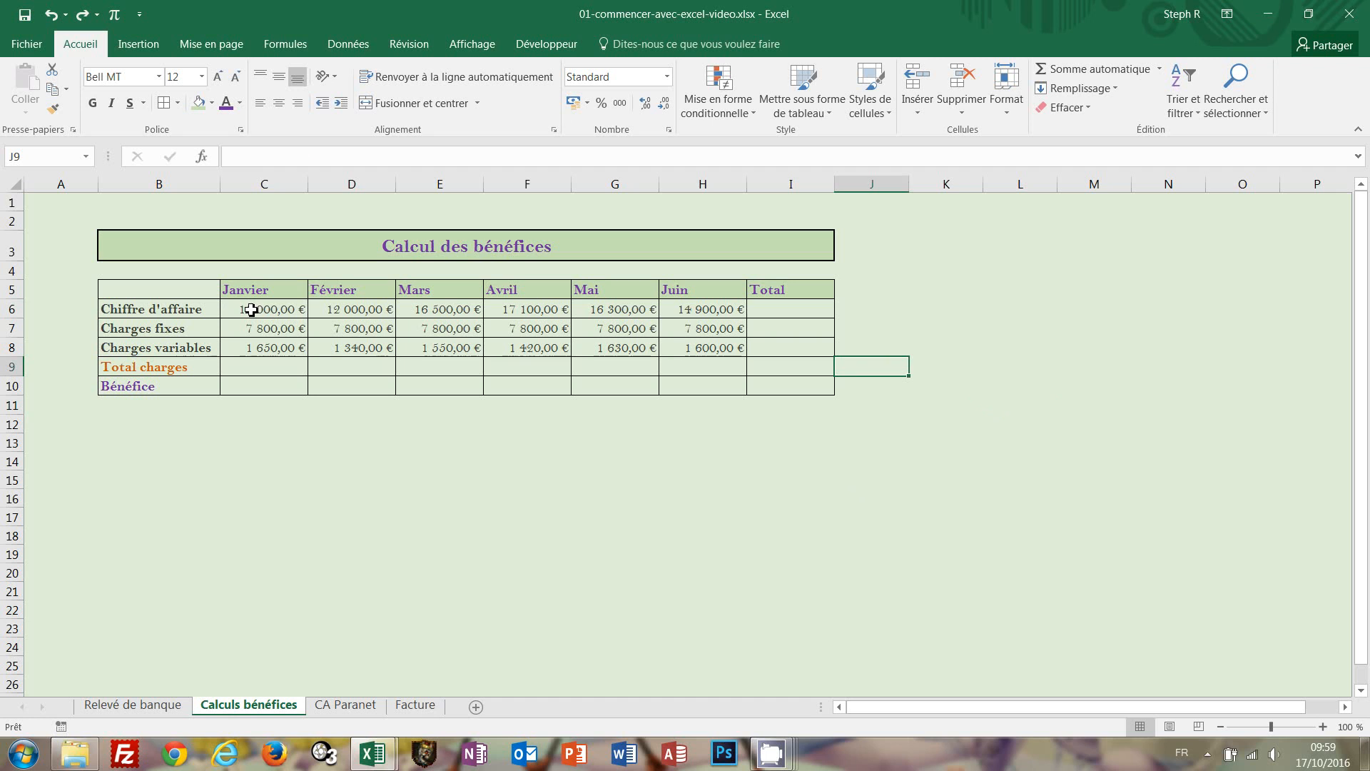
Step: Calculate the row totals in I6:I8 in one go by applying AutoSum to the range C6:I8
left_click_drag(251, 309, 794, 342)
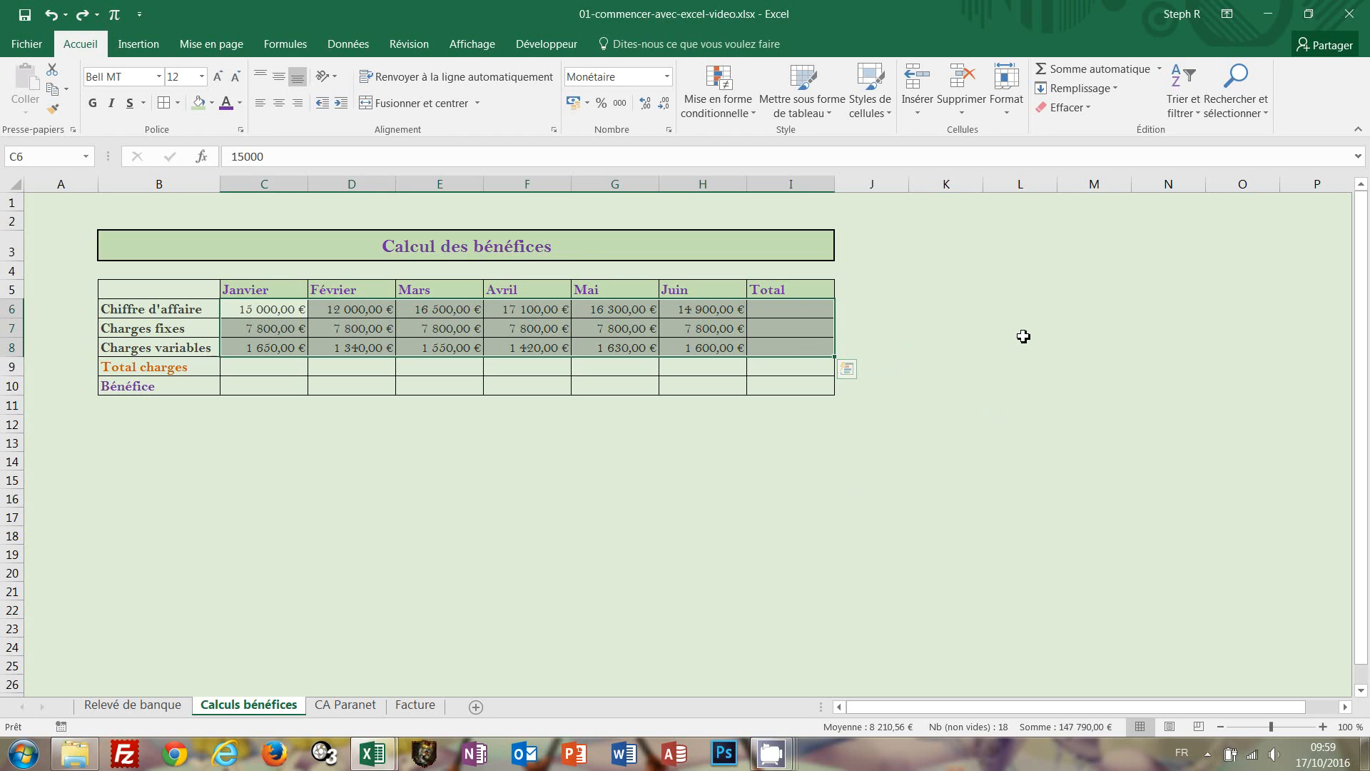
left_click(1074, 70)
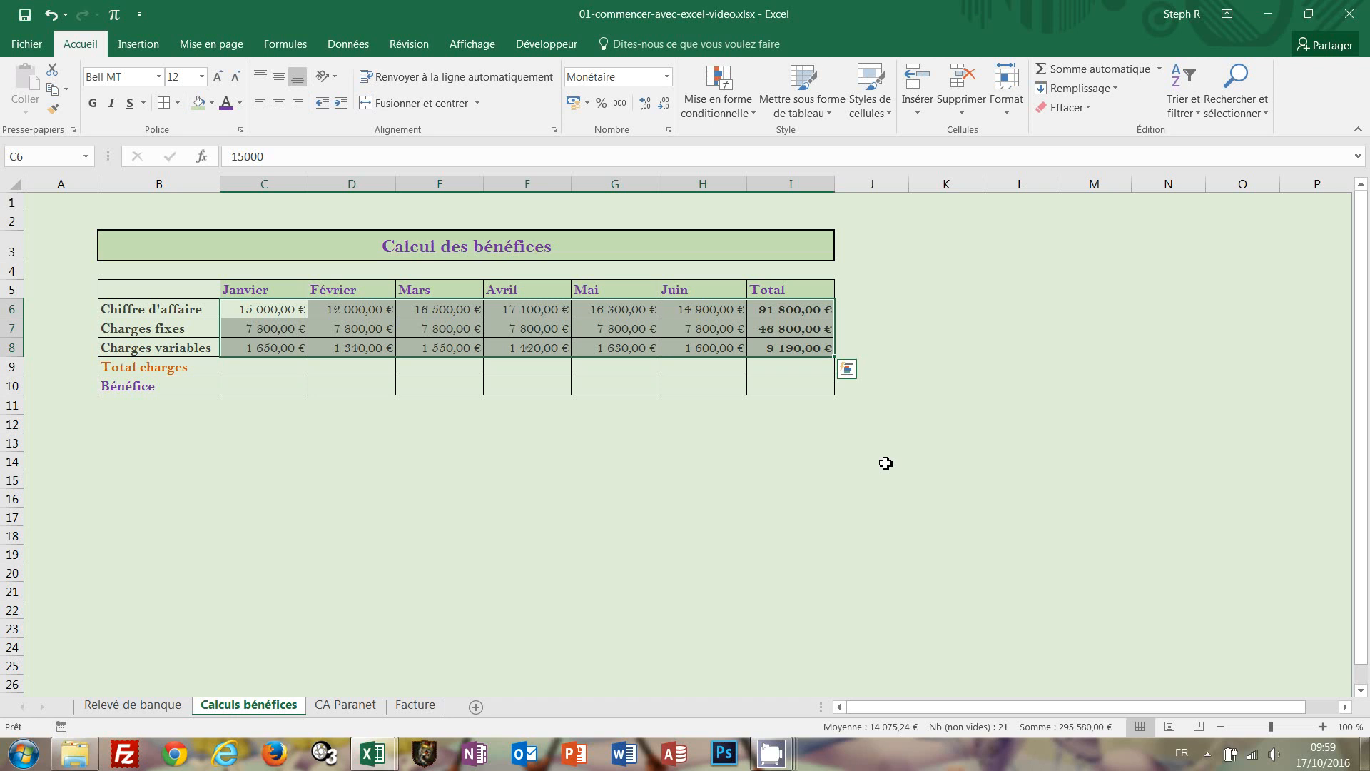
left_click(793, 334)
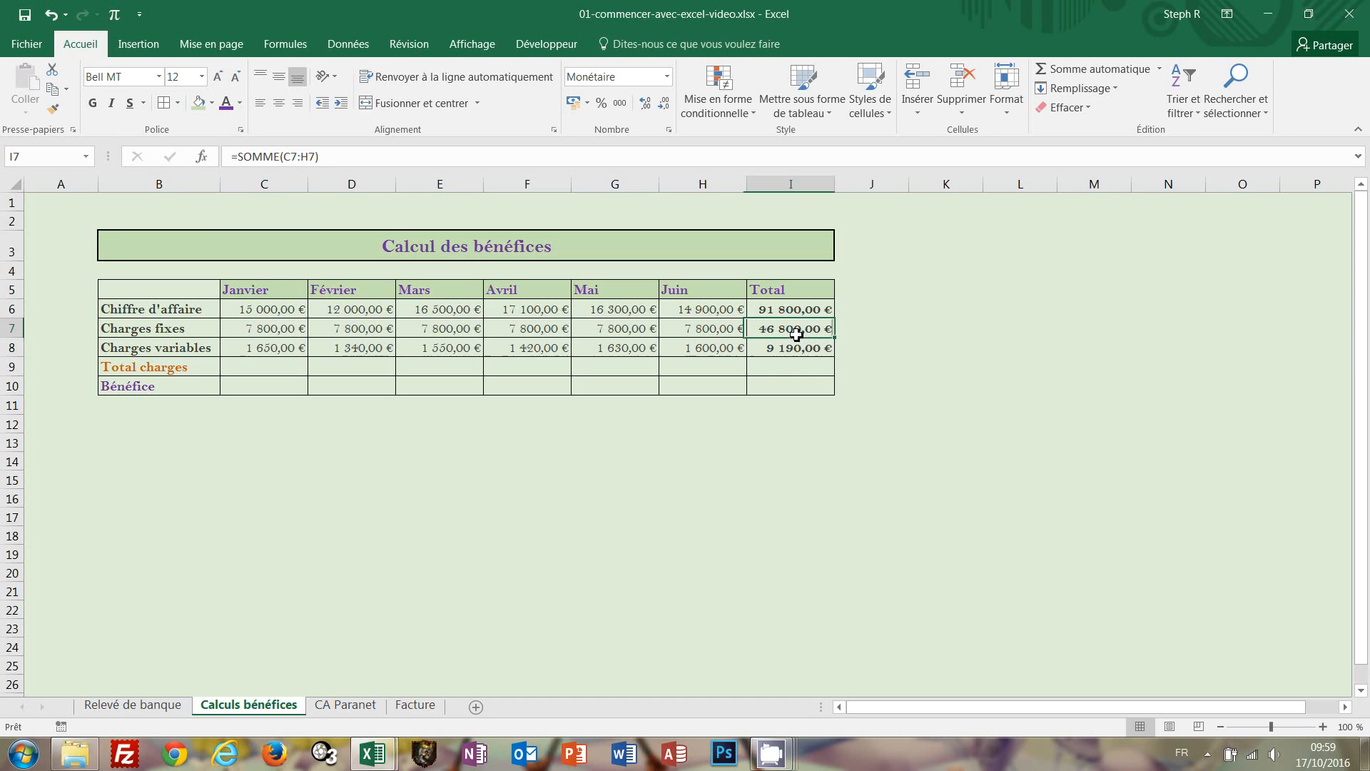
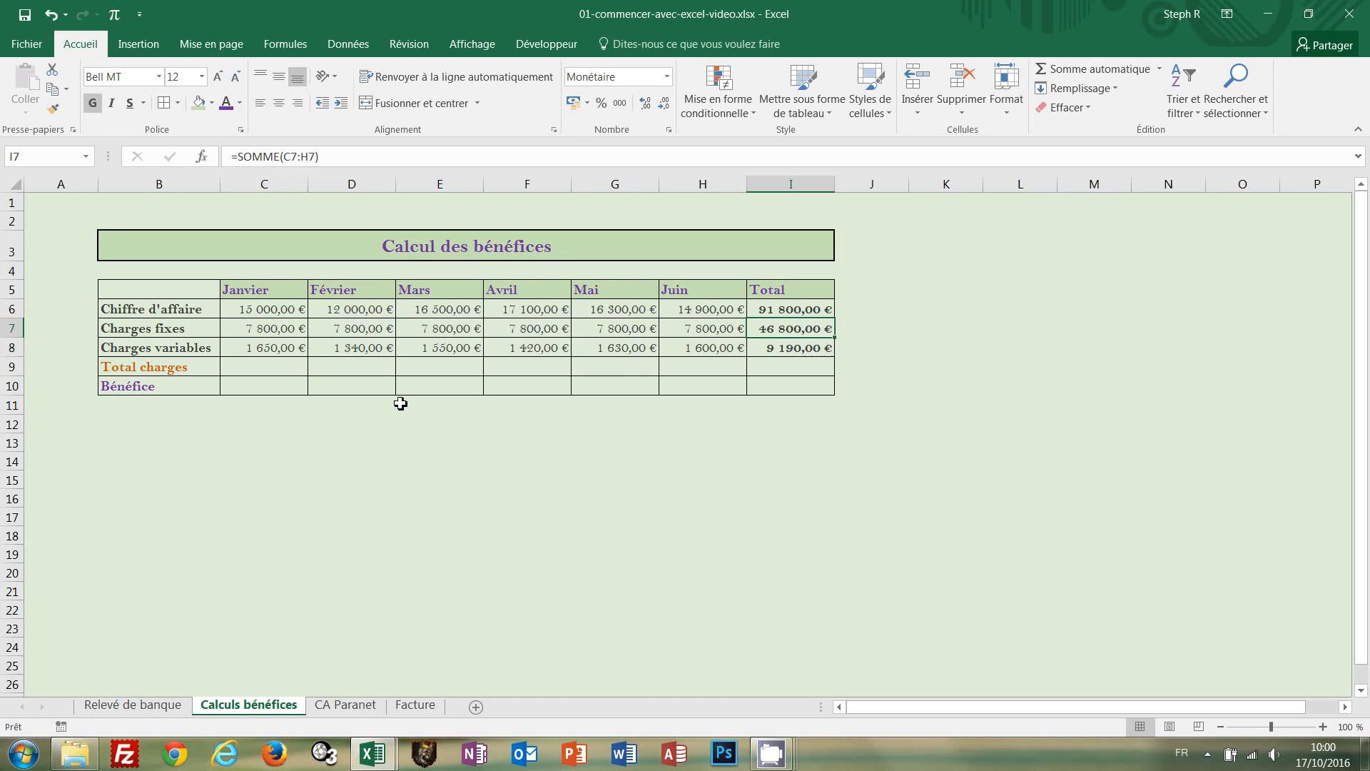
Step: Fill the Total charges row, C9:I9, with sums of the fixed and variable charges by applying AutoSum to C7:I9
left_click(229, 369)
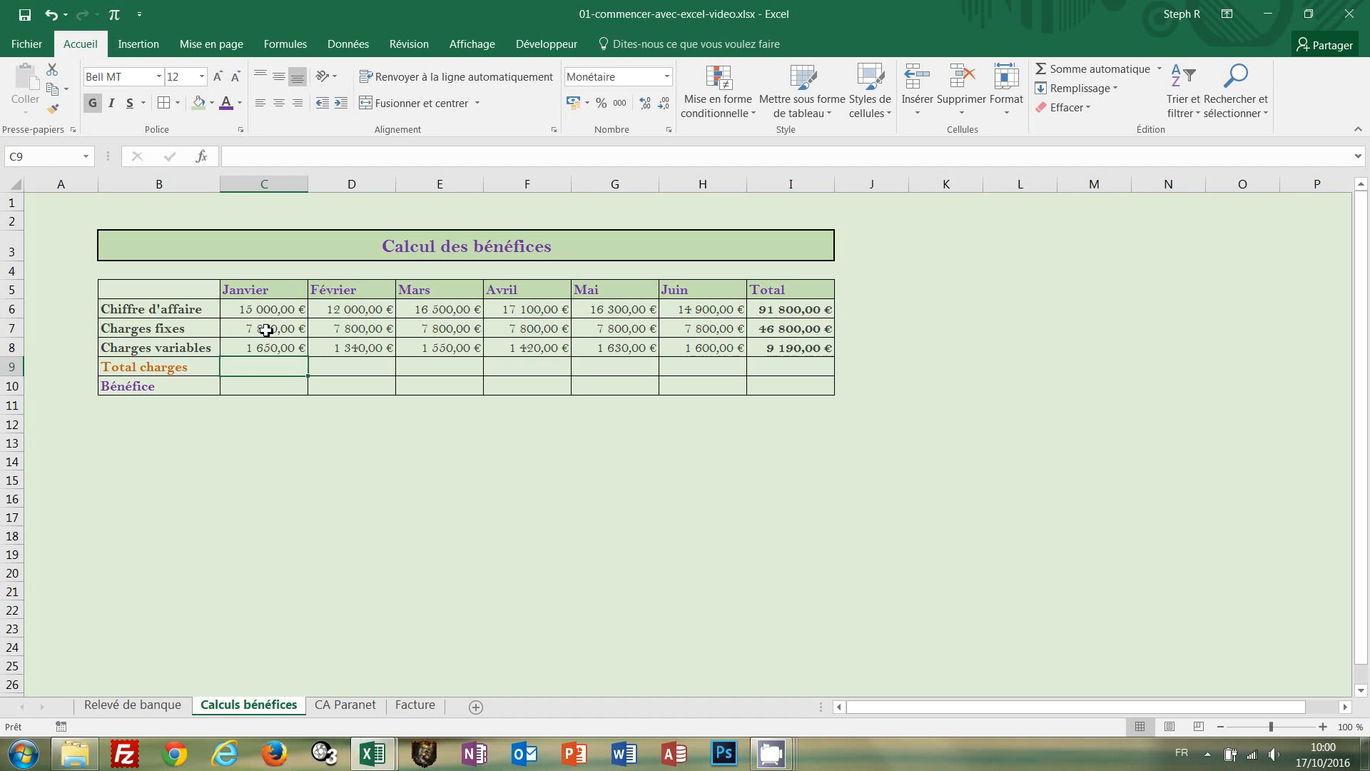
left_click_drag(266, 330, 695, 355)
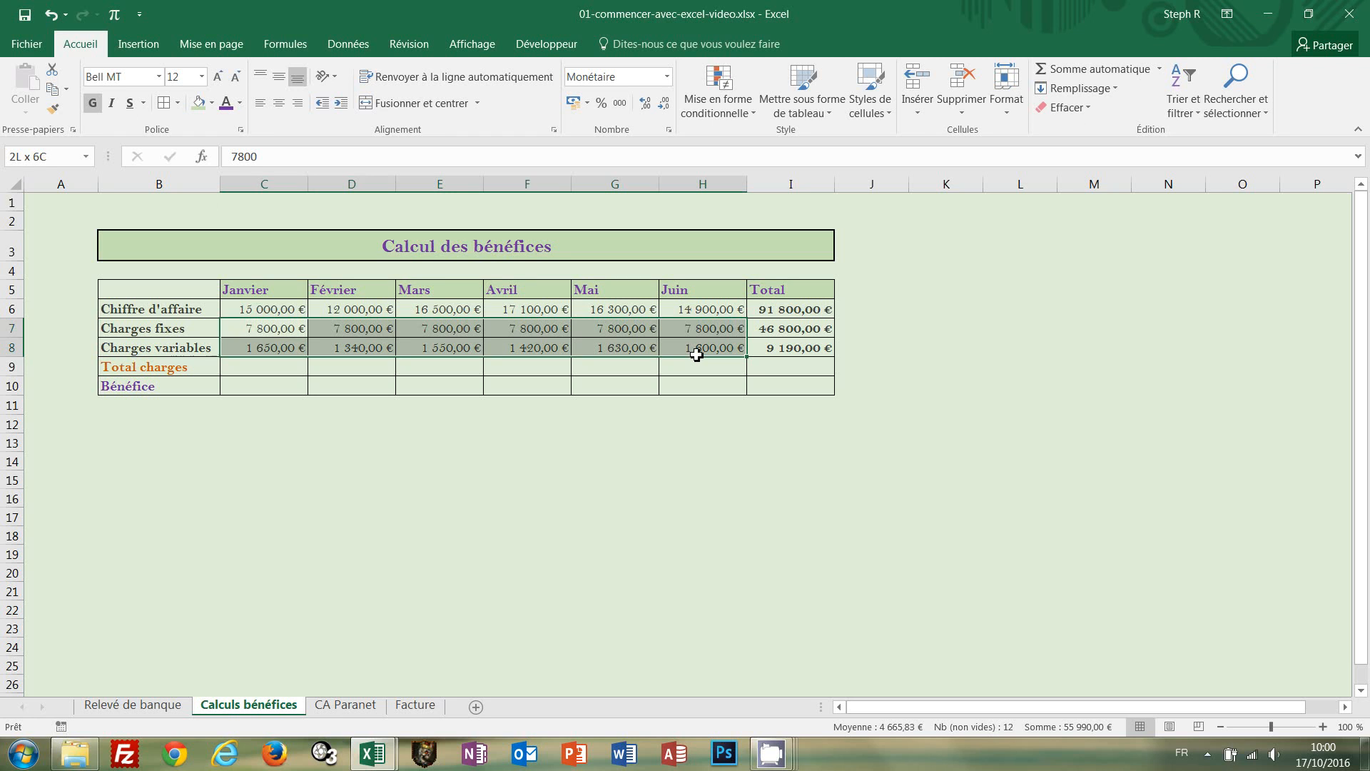
left_click_drag(696, 355, 788, 367)
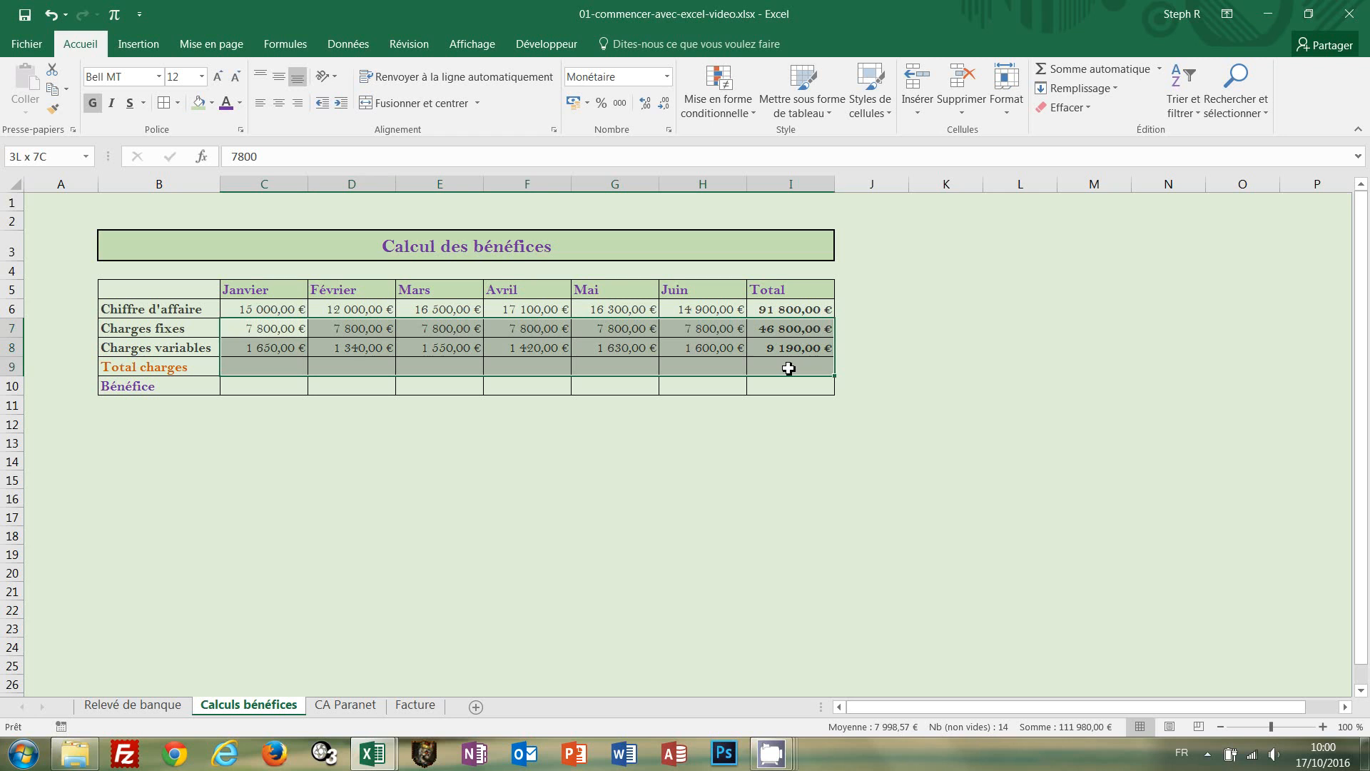
left_click_drag(788, 367, 788, 368)
key("alt+equal")
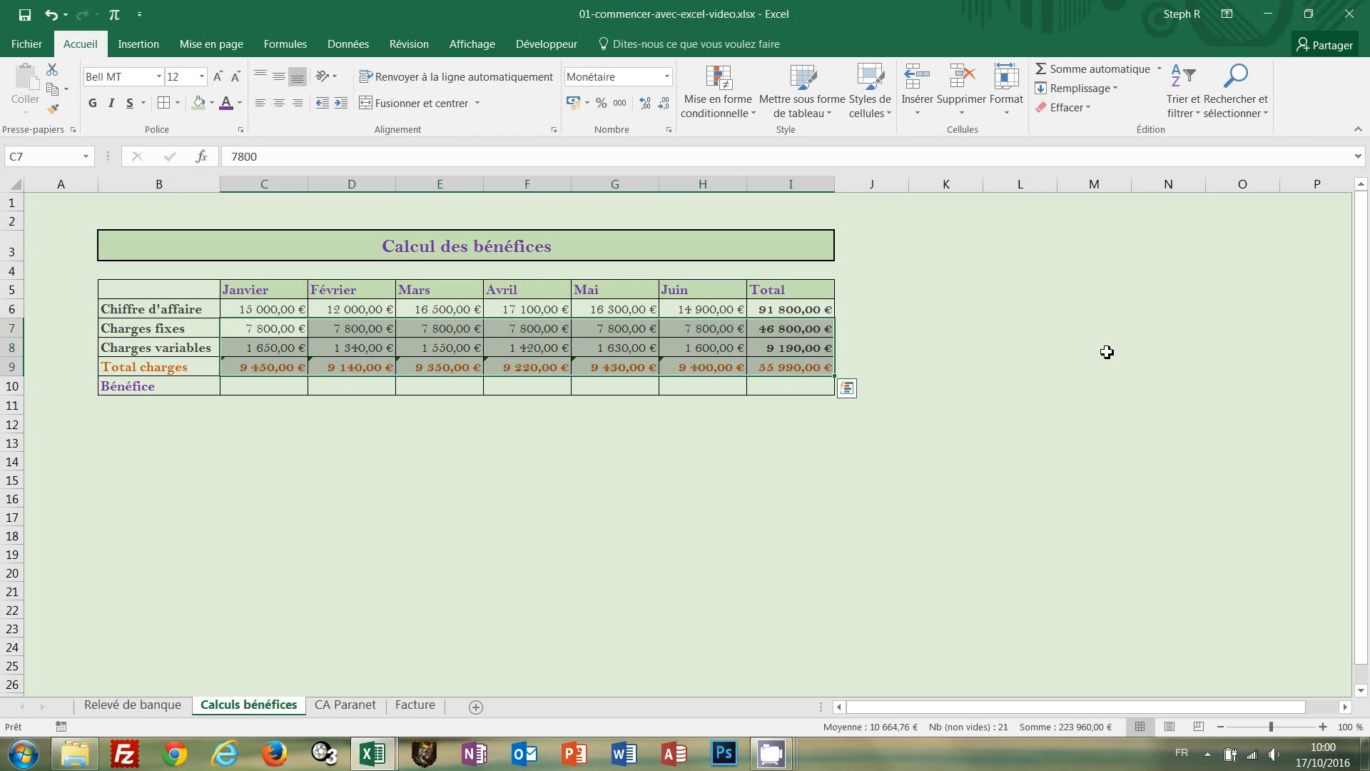
left_click(924, 361)
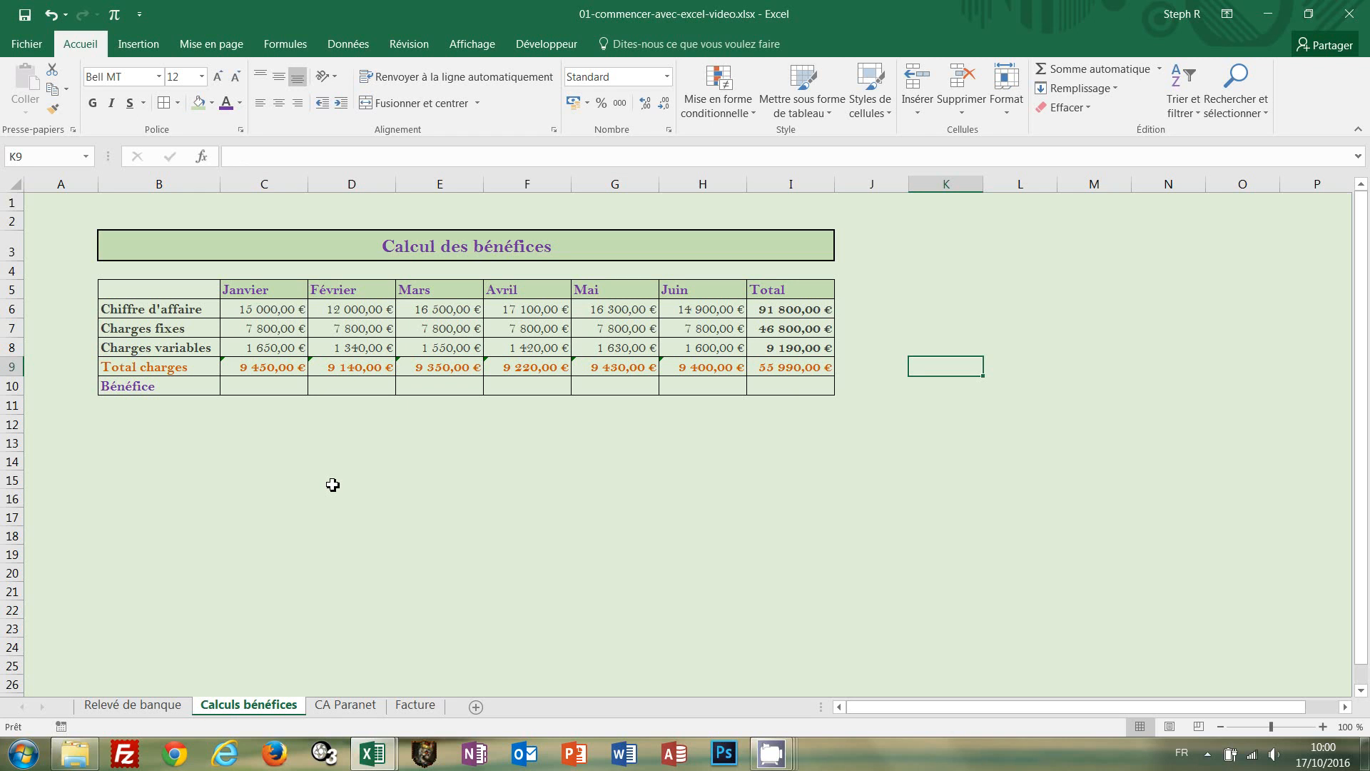
Step: Review the formula warning on C9 and ignore the omitted adjacent cells error for the range C9:H9
left_click(229, 366)
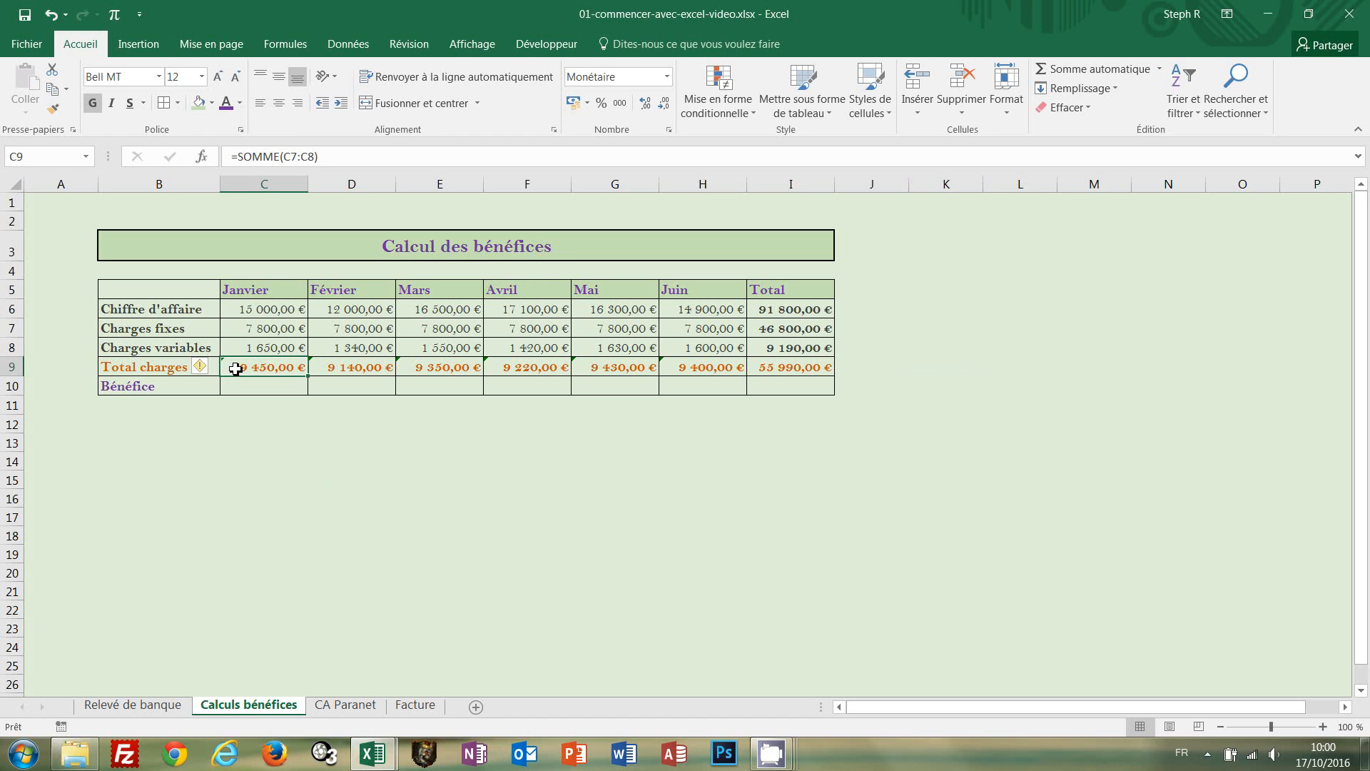
left_click(209, 369)
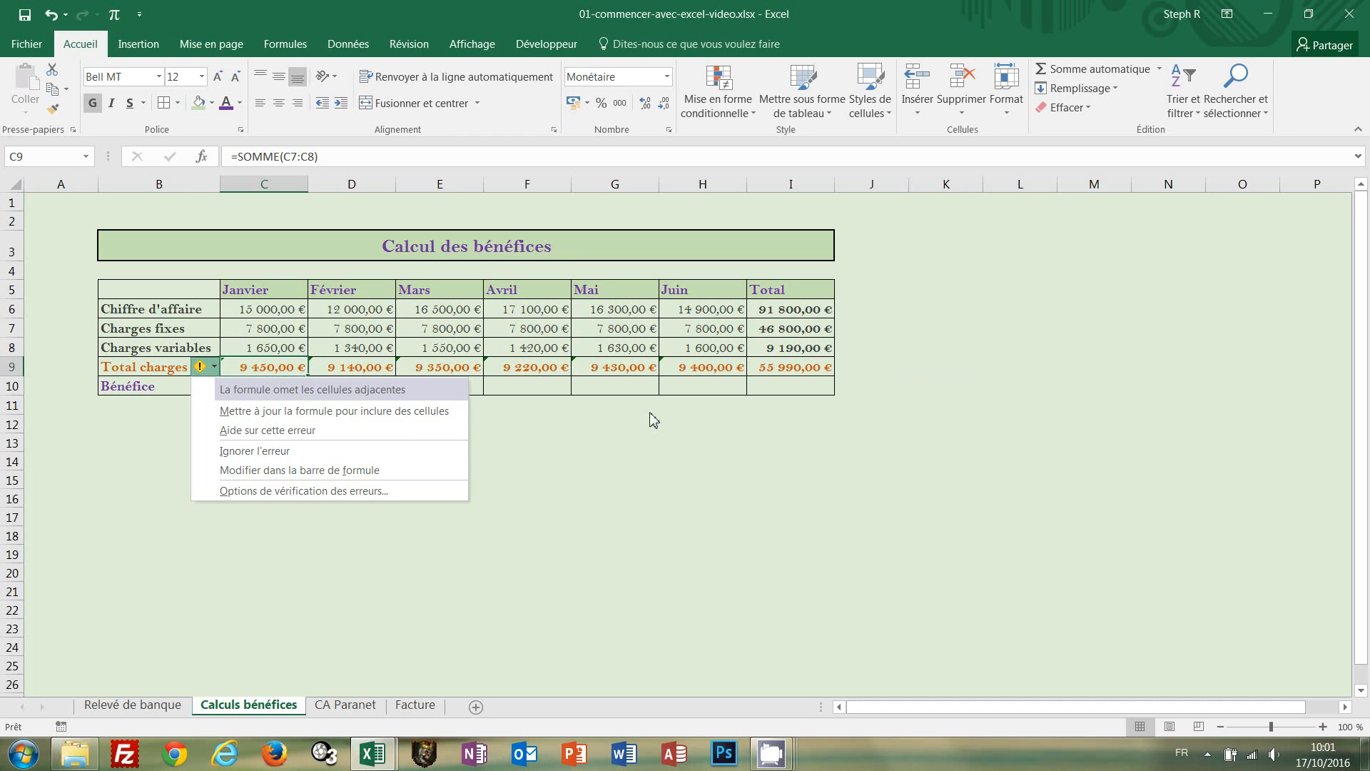
left_click(767, 441)
left_click_drag(267, 367, 694, 373)
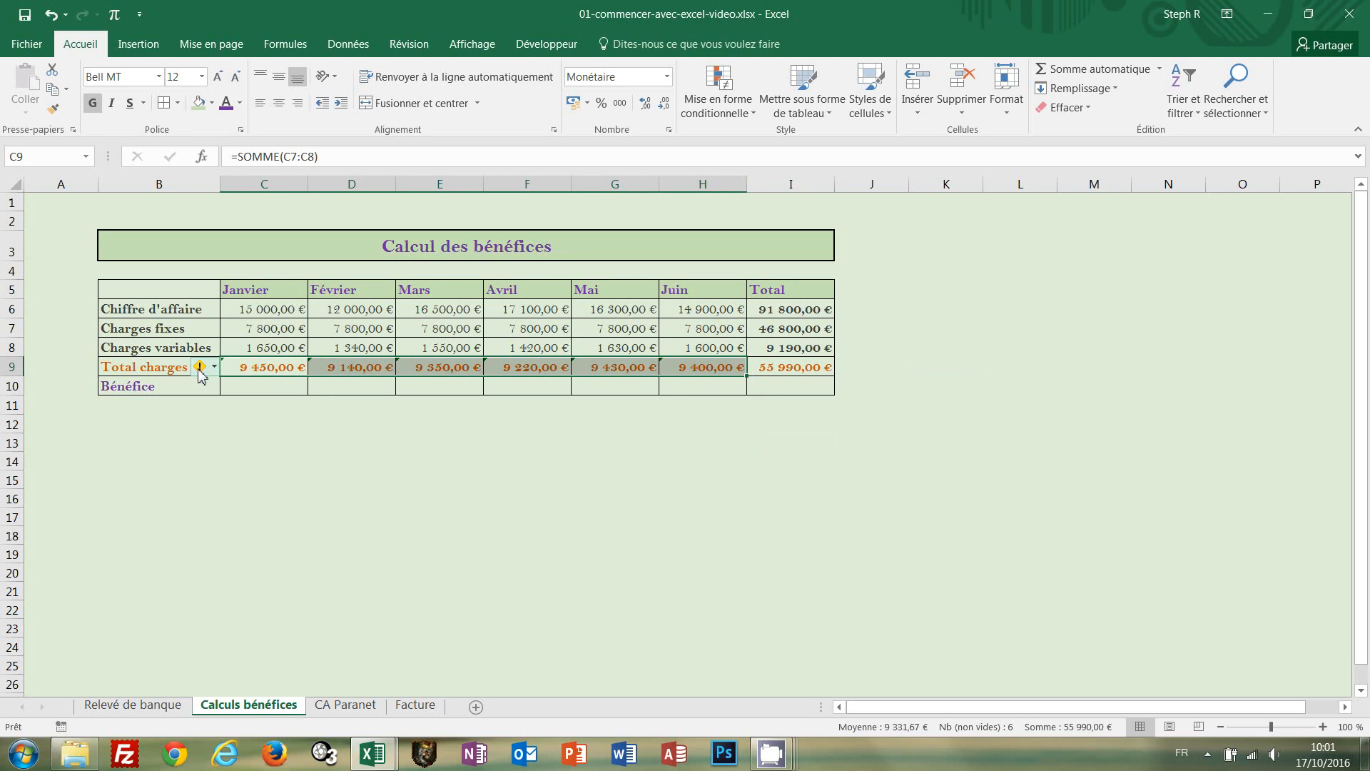
mouse_move(202, 371)
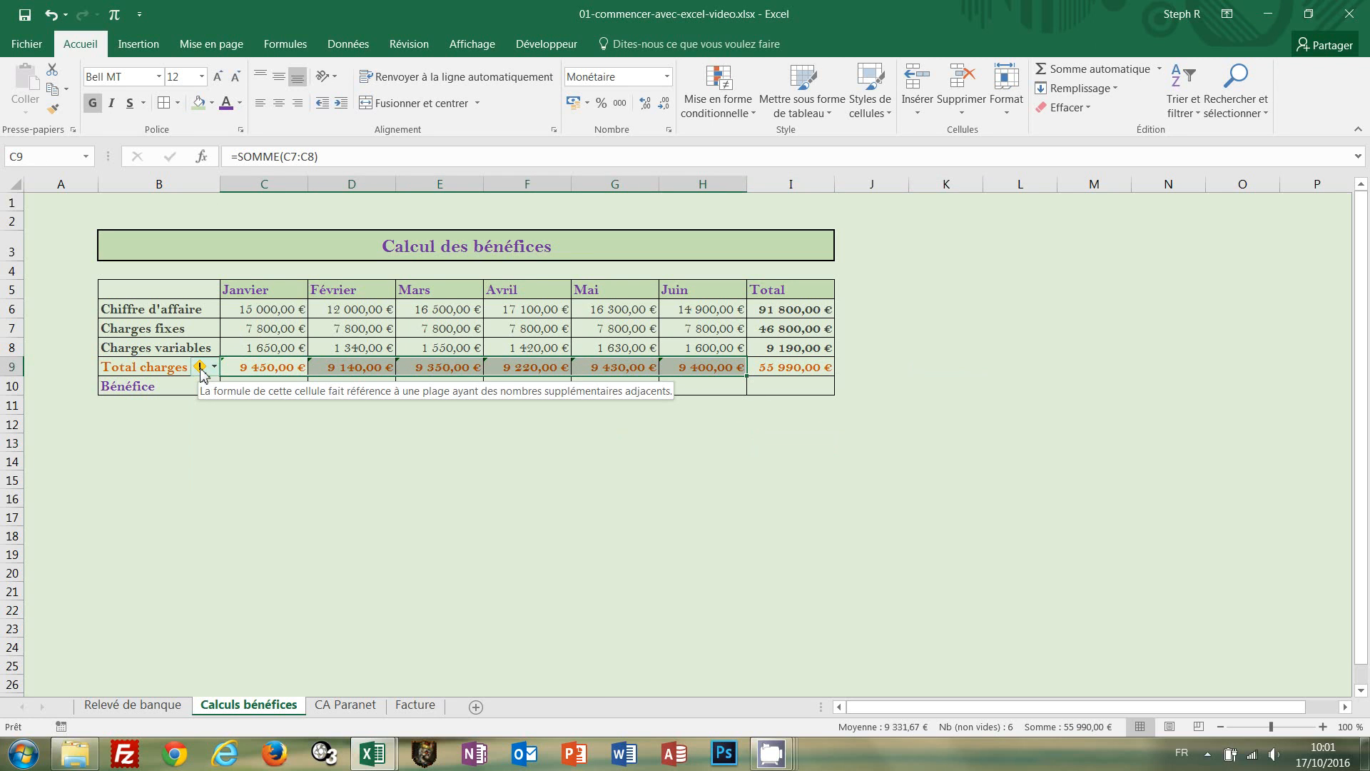
left_click(202, 369)
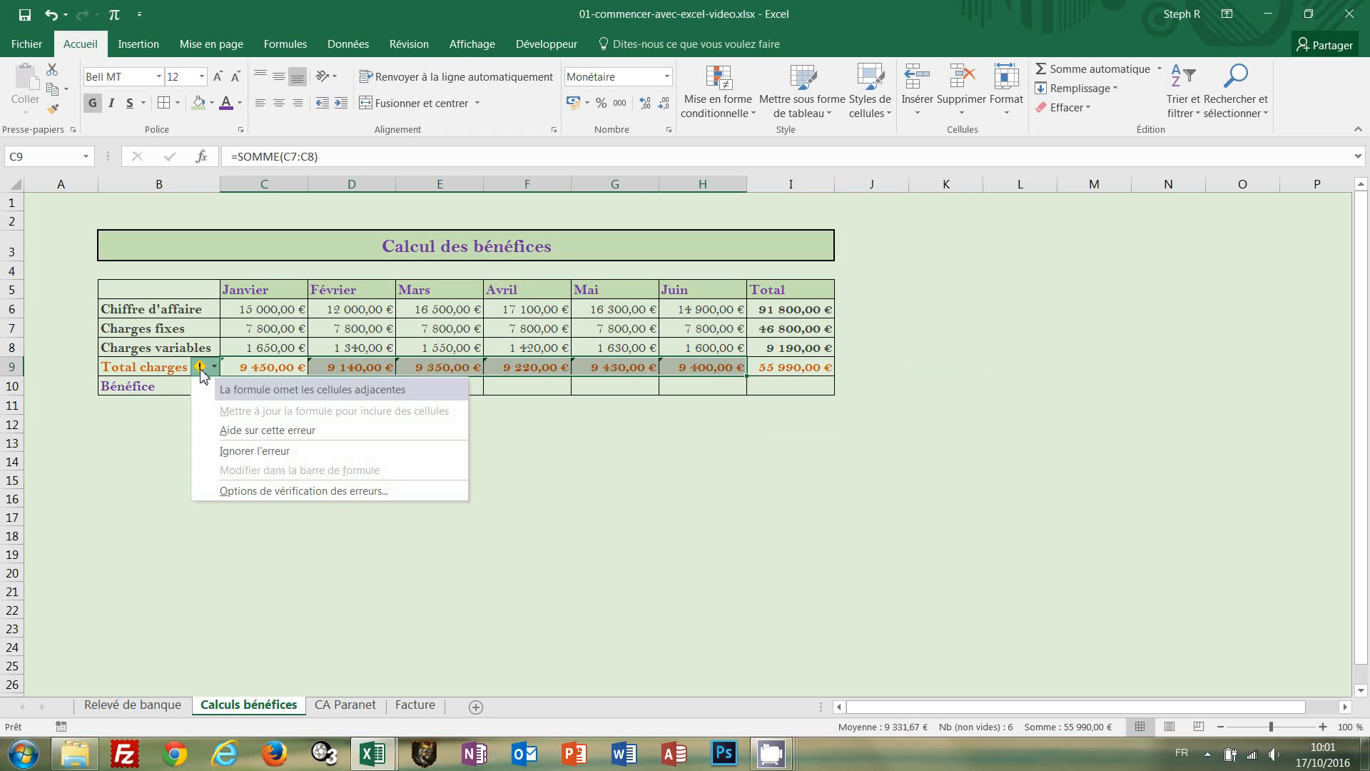
left_click(246, 451)
left_click(518, 428)
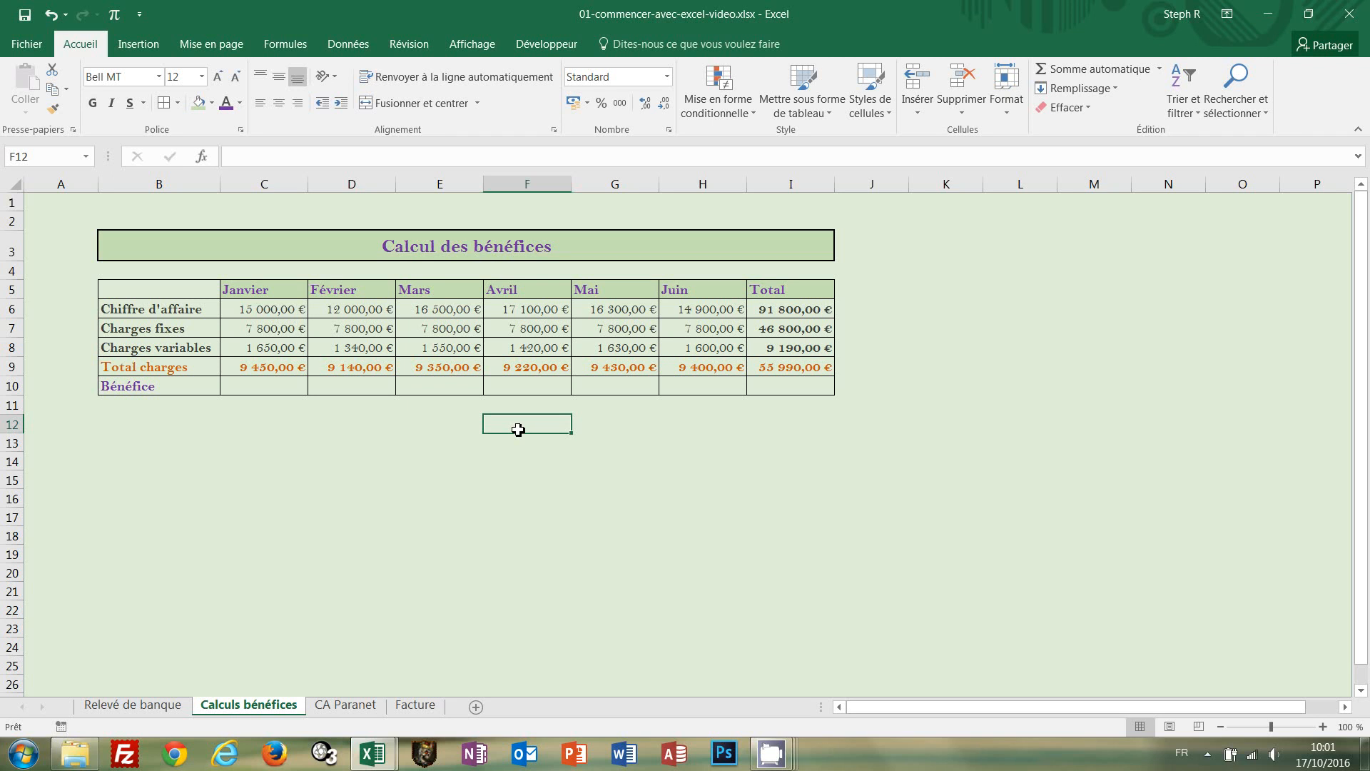
Step: Fill the Bénéfice row, C10:I10, in one go with revenue minus total charges, using the formula =C6-C9
left_click(239, 384)
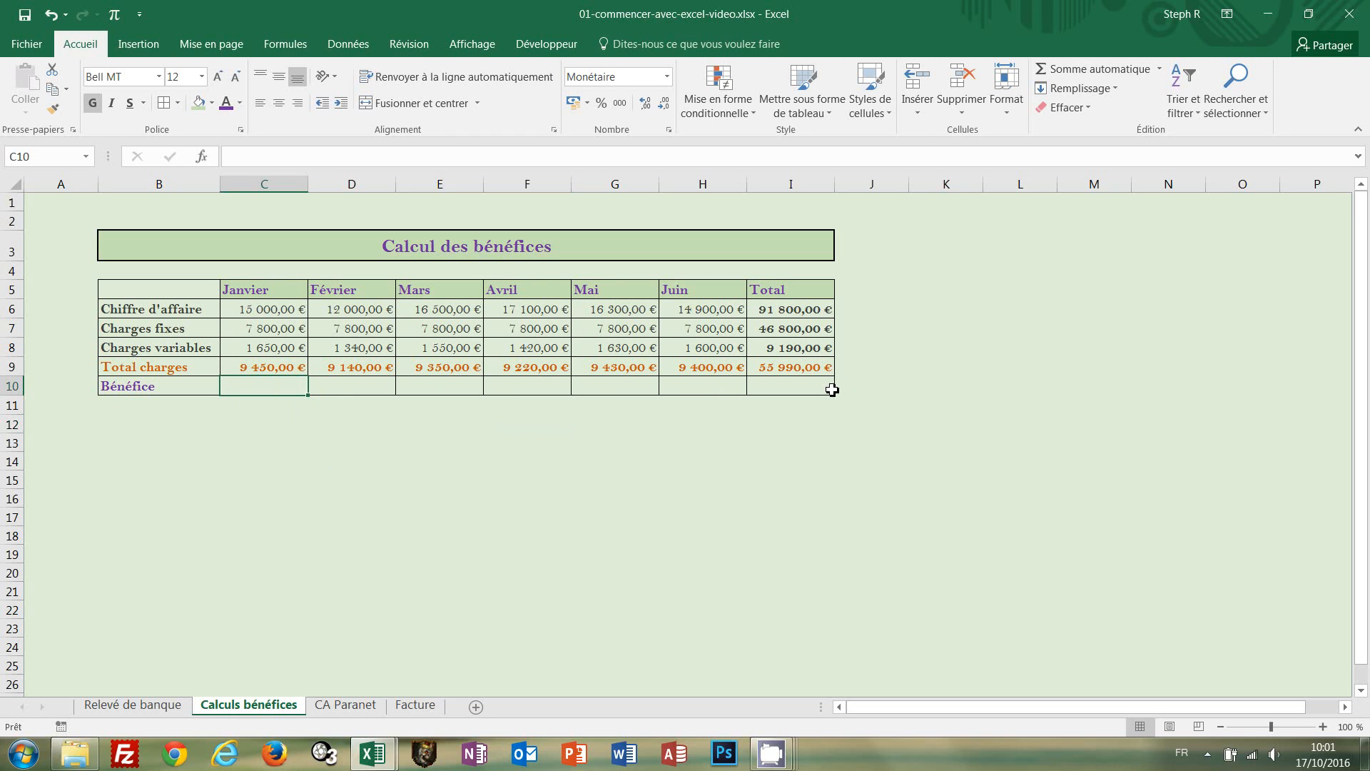
left_click_drag(259, 387, 772, 385)
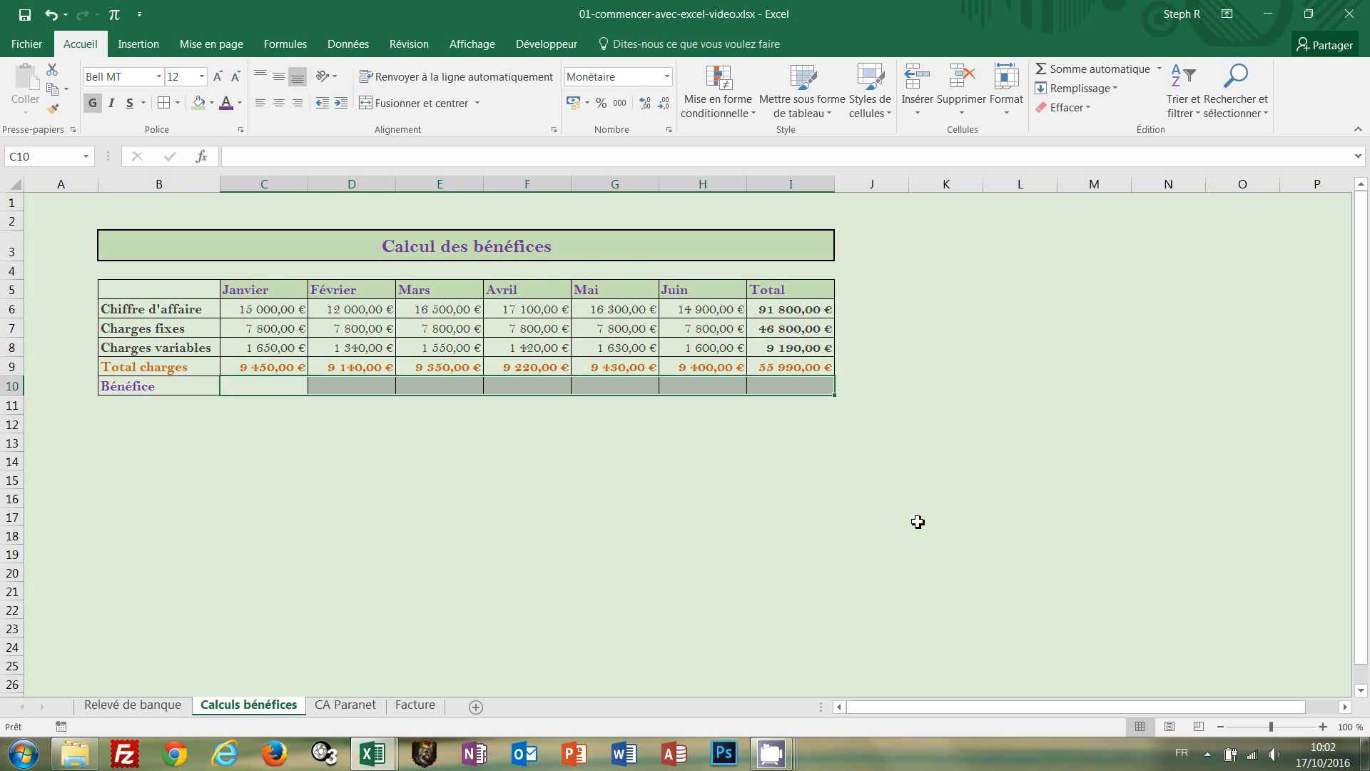
type("=")
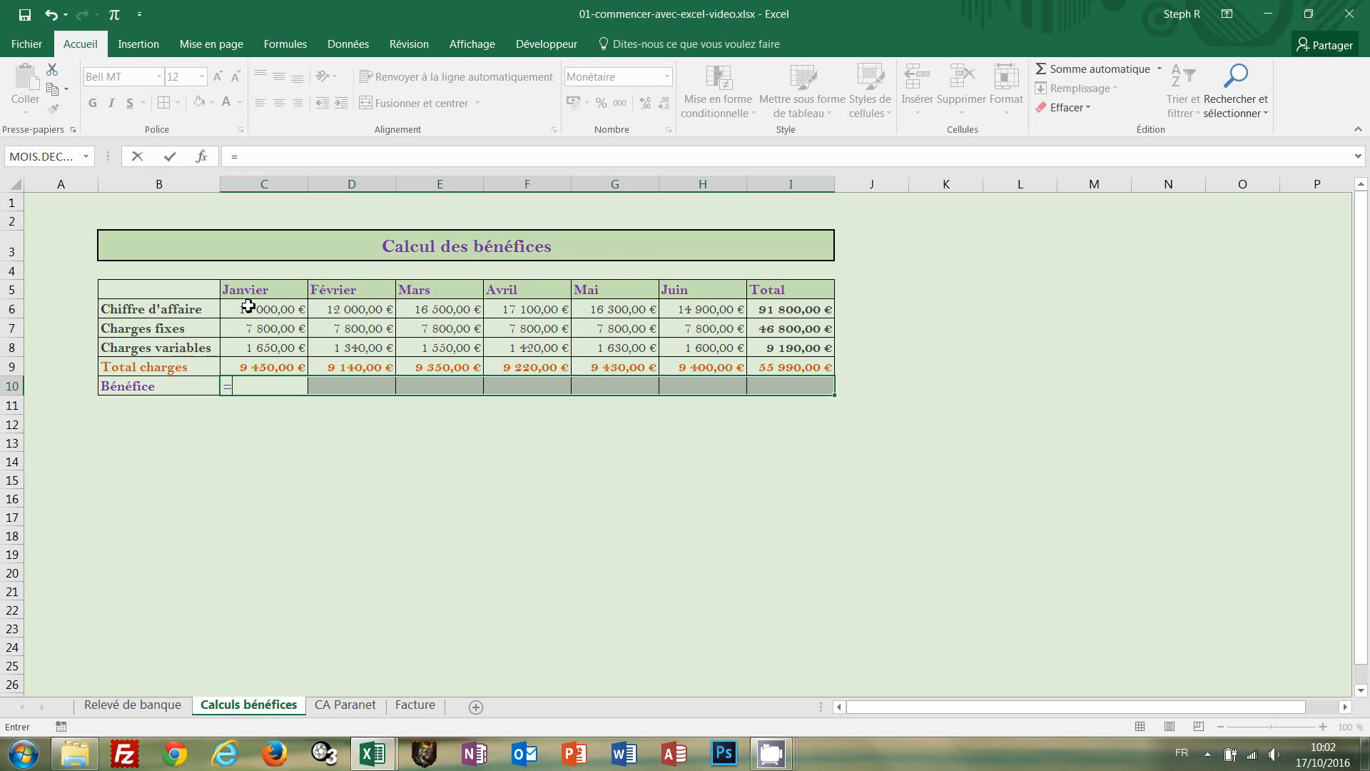
left_click(247, 308)
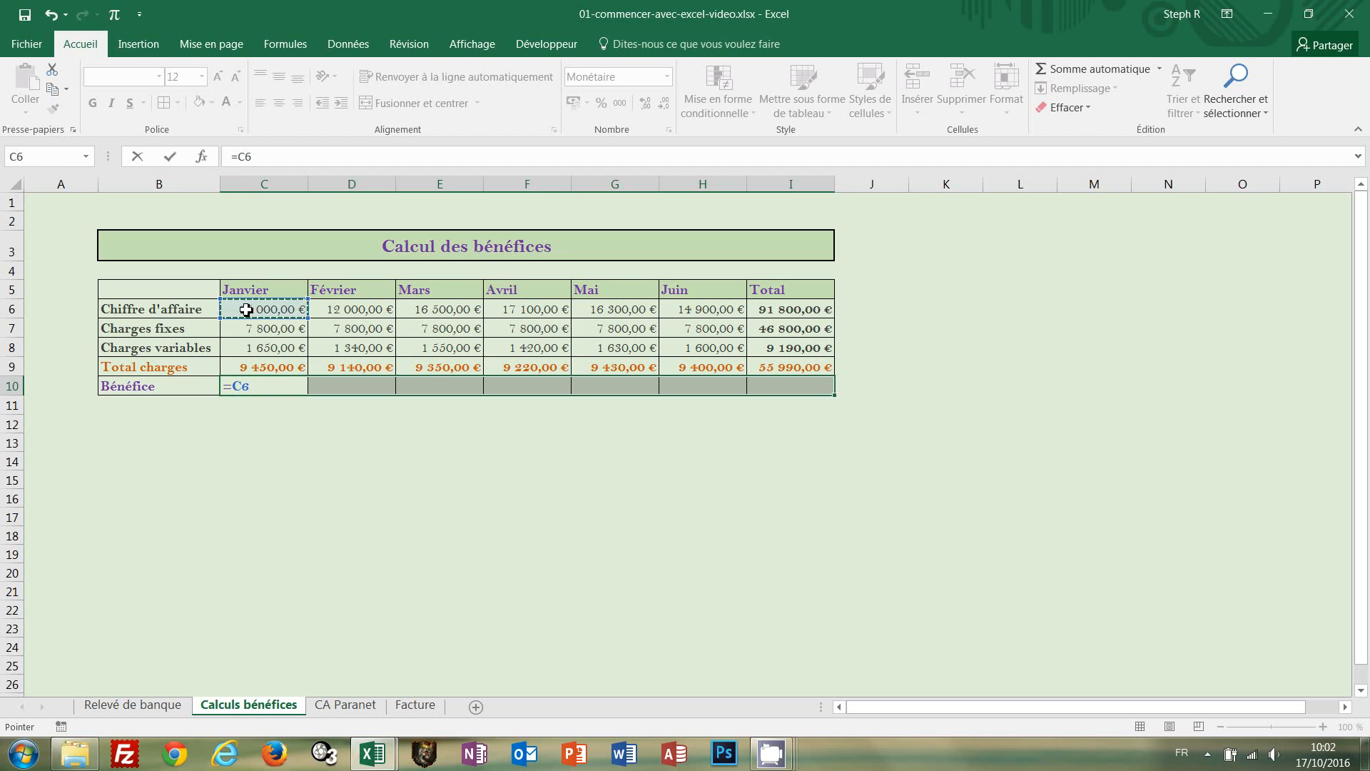
type("-")
left_click(259, 367)
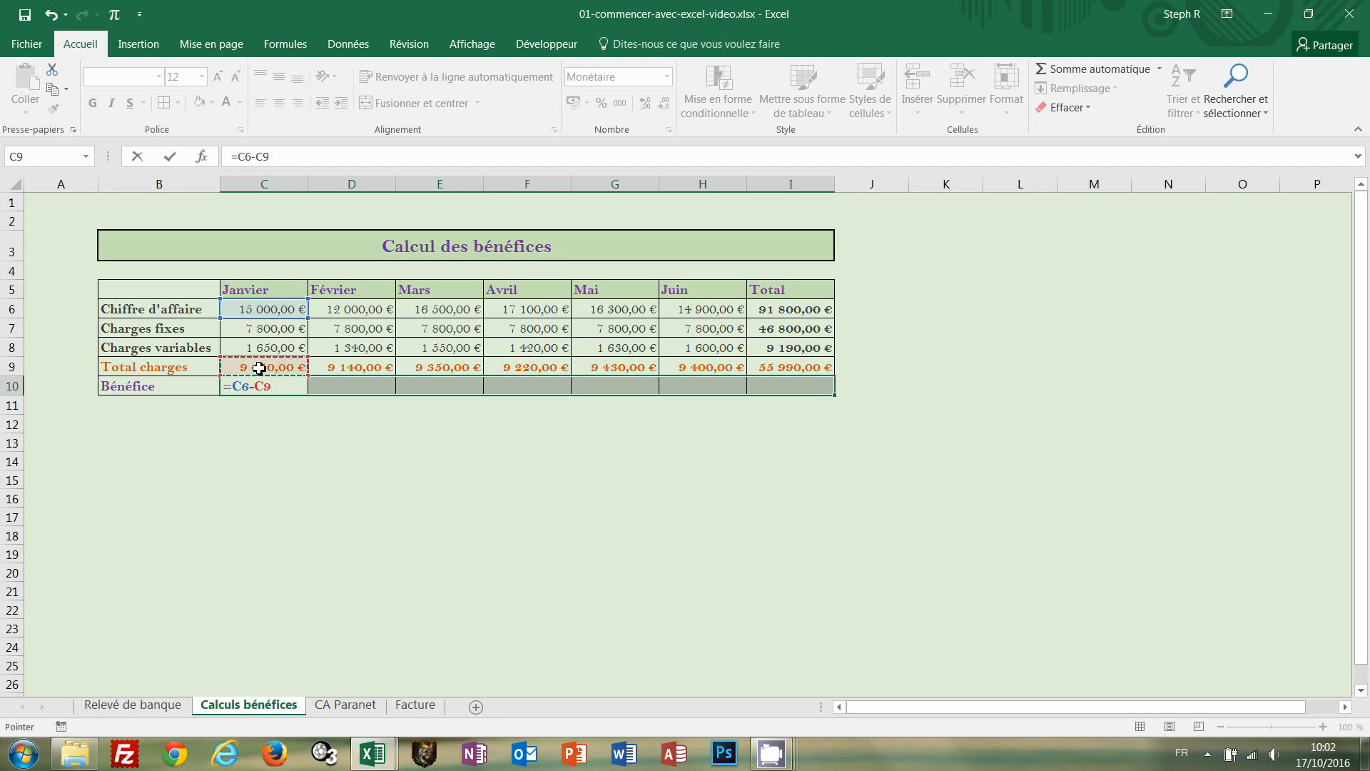
key("ctrl+Return")
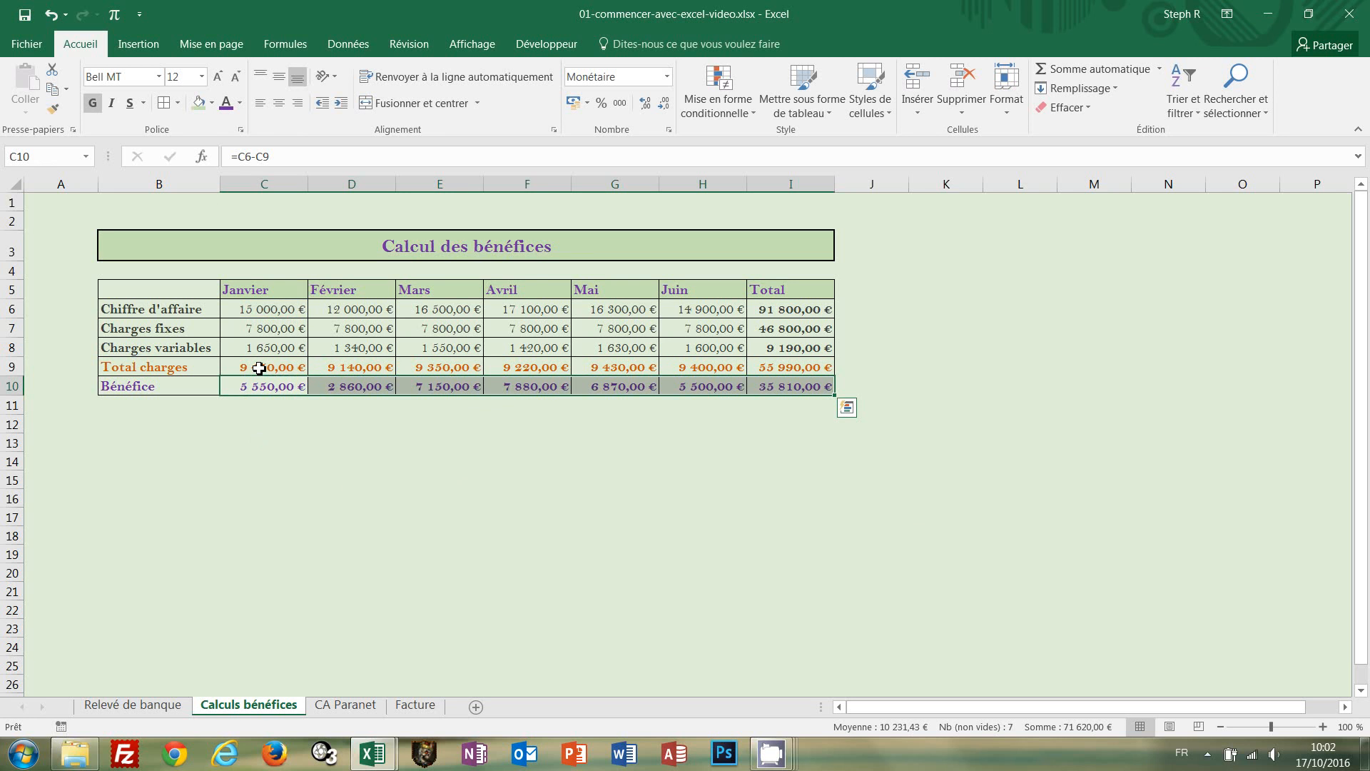
left_click(925, 440)
Step: Check the profit formulas in C10, D10 and H10 to see how their references adapt to each column
left_click(270, 389)
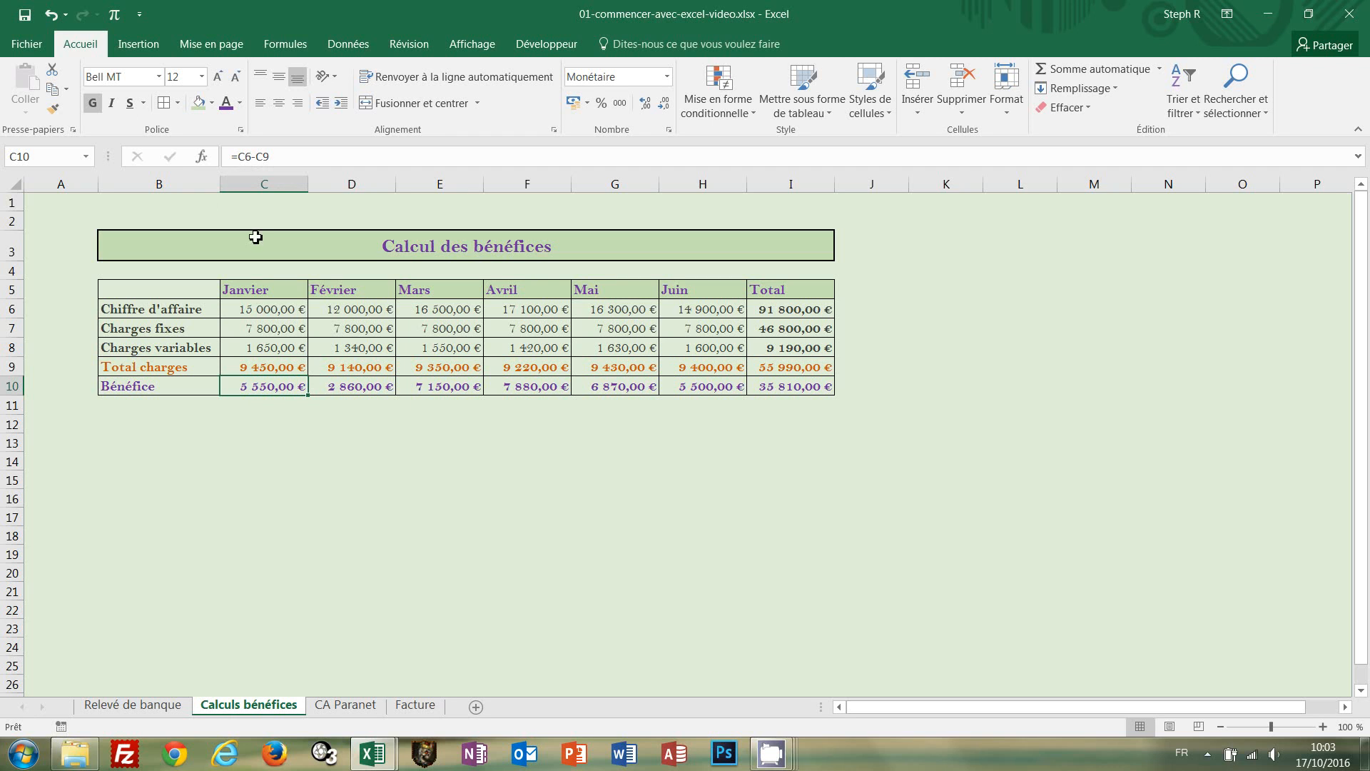
left_click(355, 390)
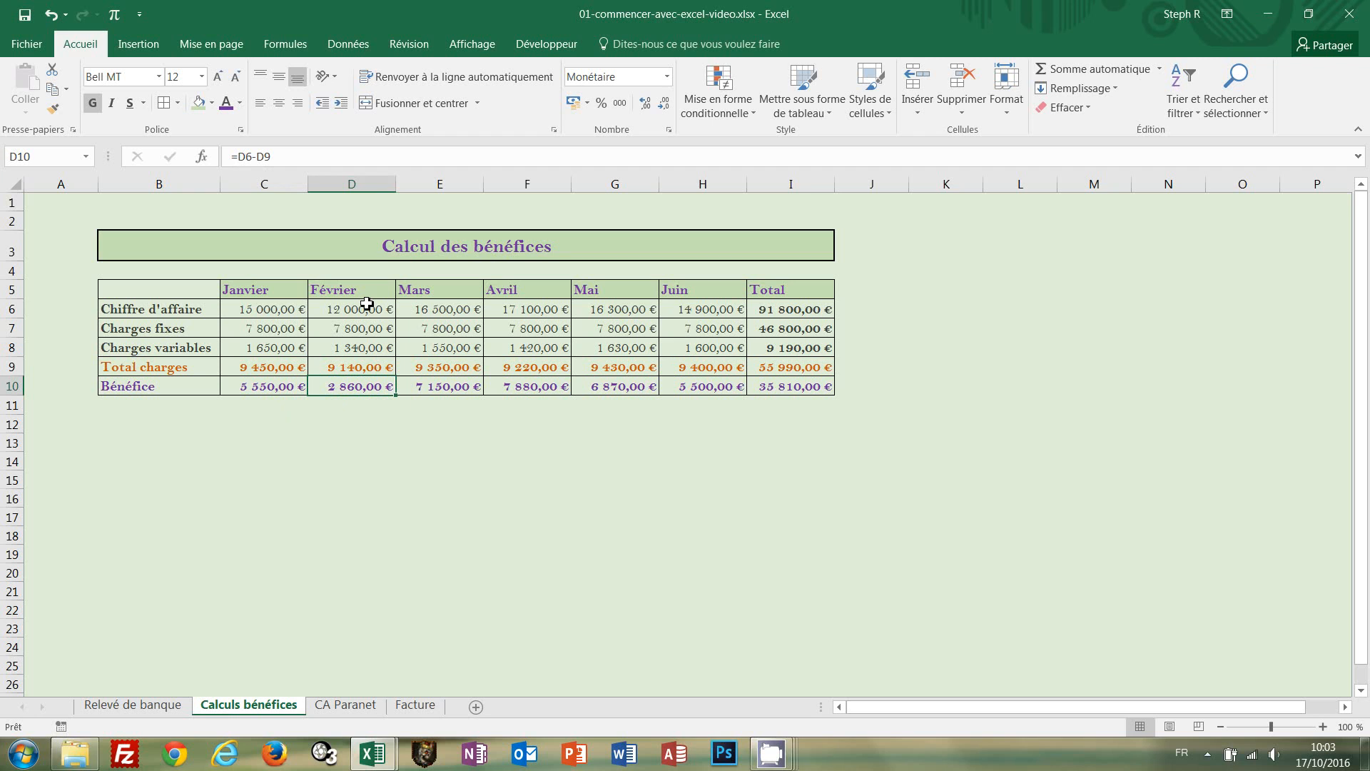
left_click(710, 391)
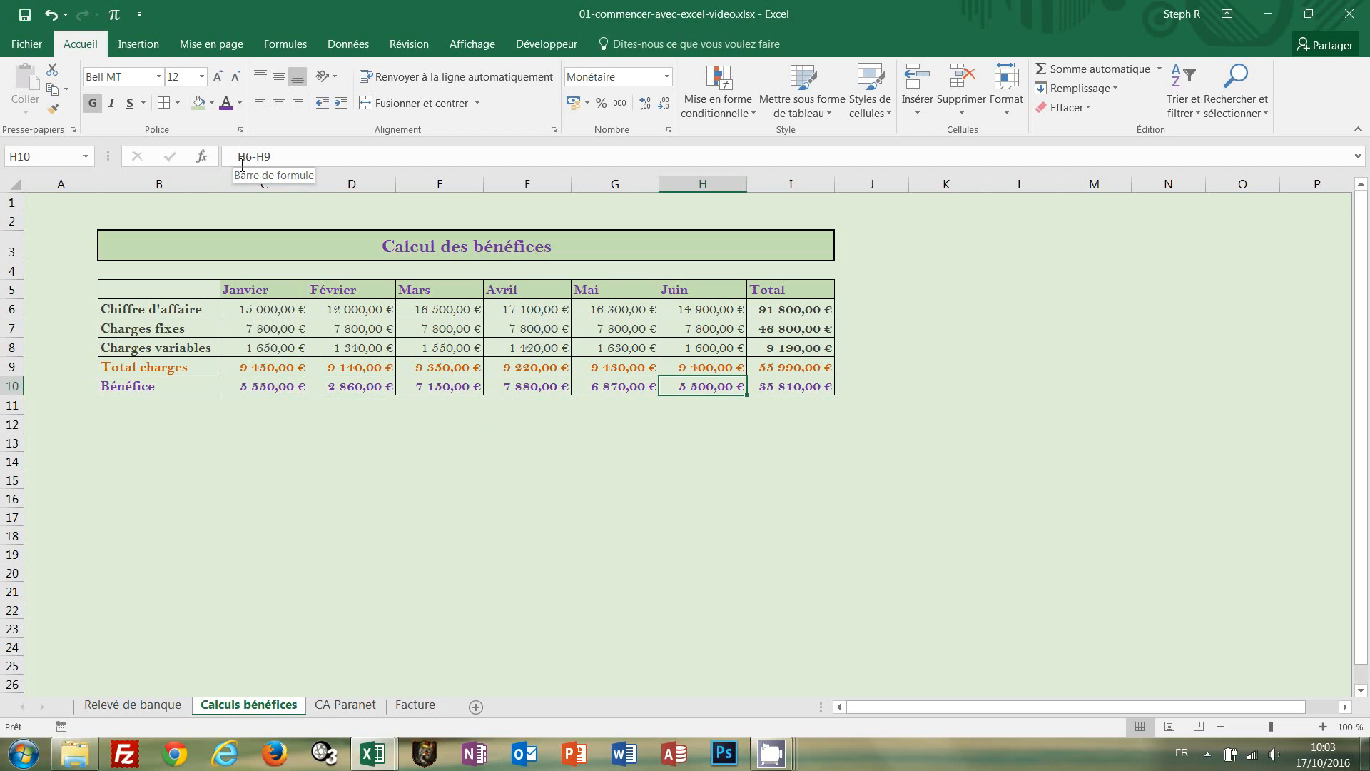
Step: Set the total Bénéfice in I10 to font size 16 and autofit column I to its content
left_click(794, 387)
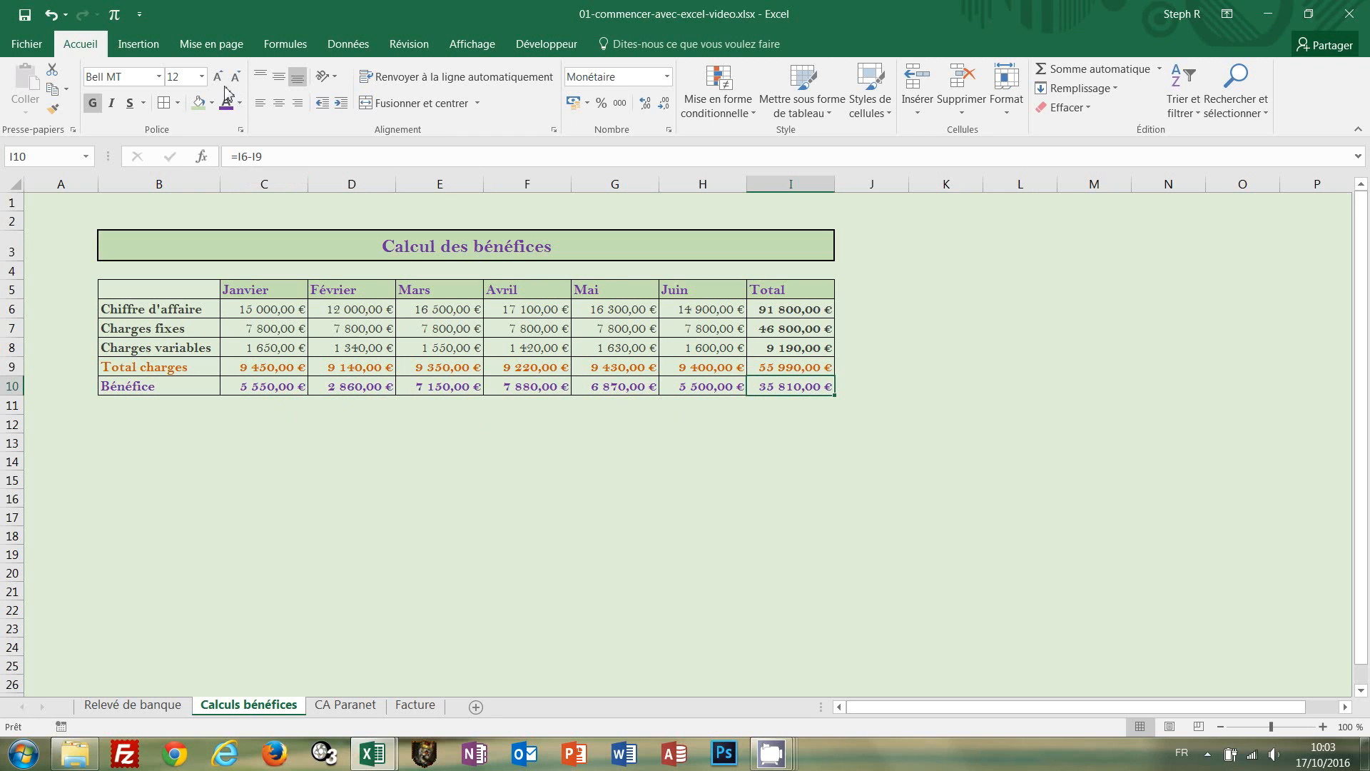
left_click(187, 77)
type("16")
key("Return")
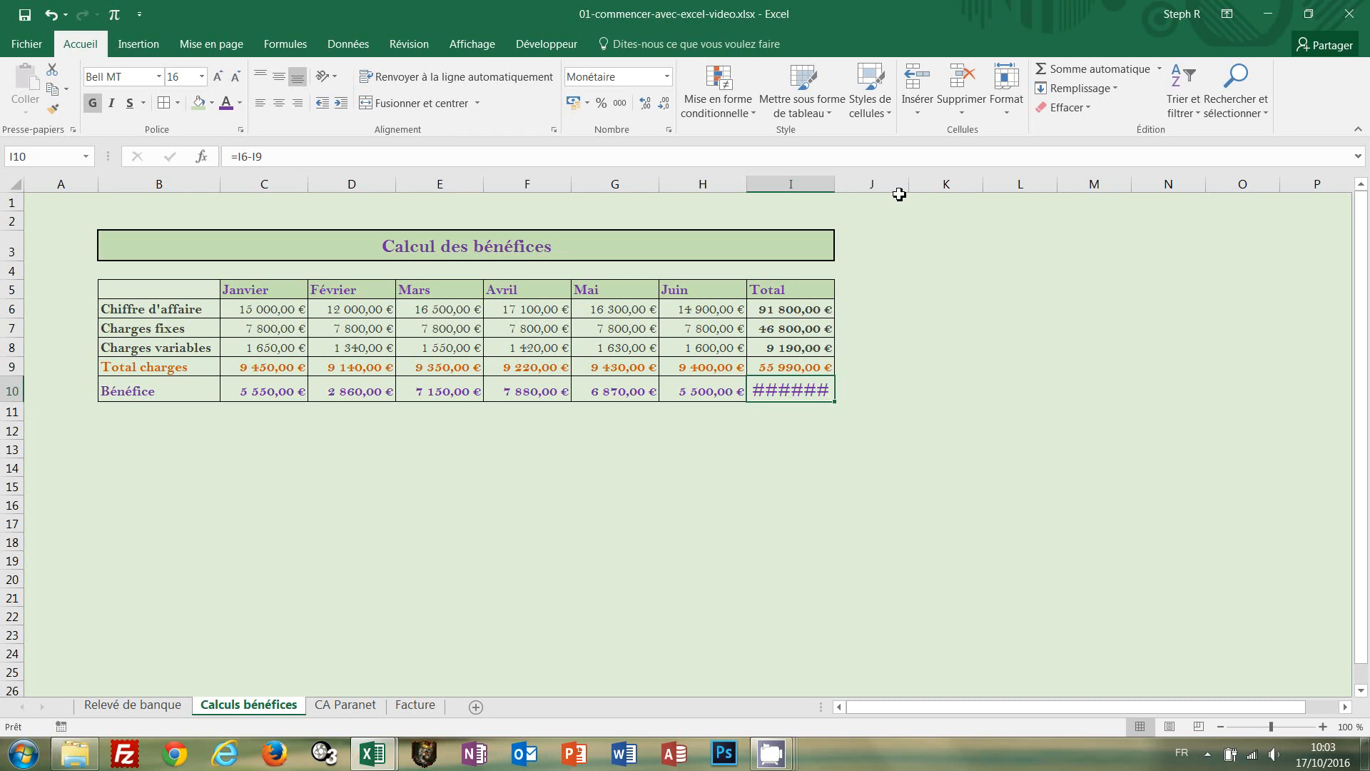
double_click(839, 187)
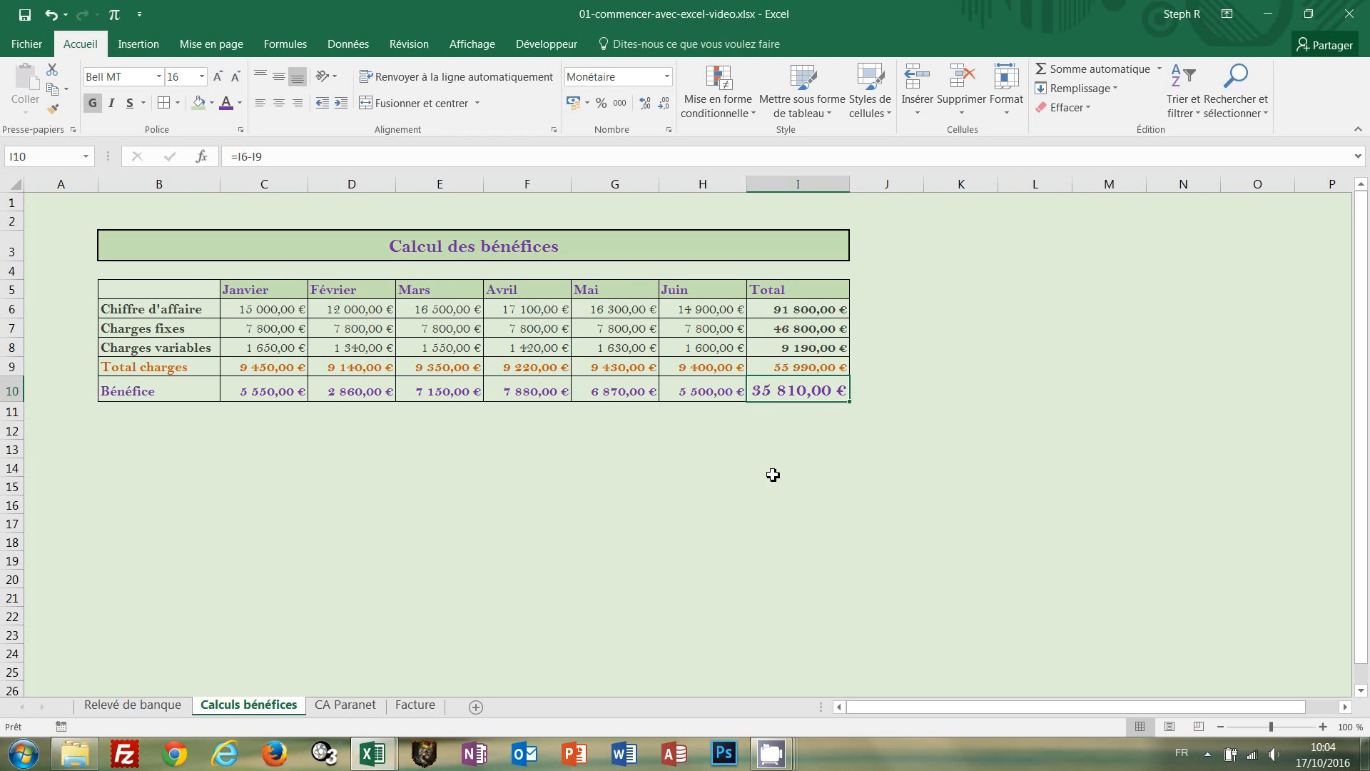
Step: Set the February Charges fixes in D7 to 10000
left_click(367, 332)
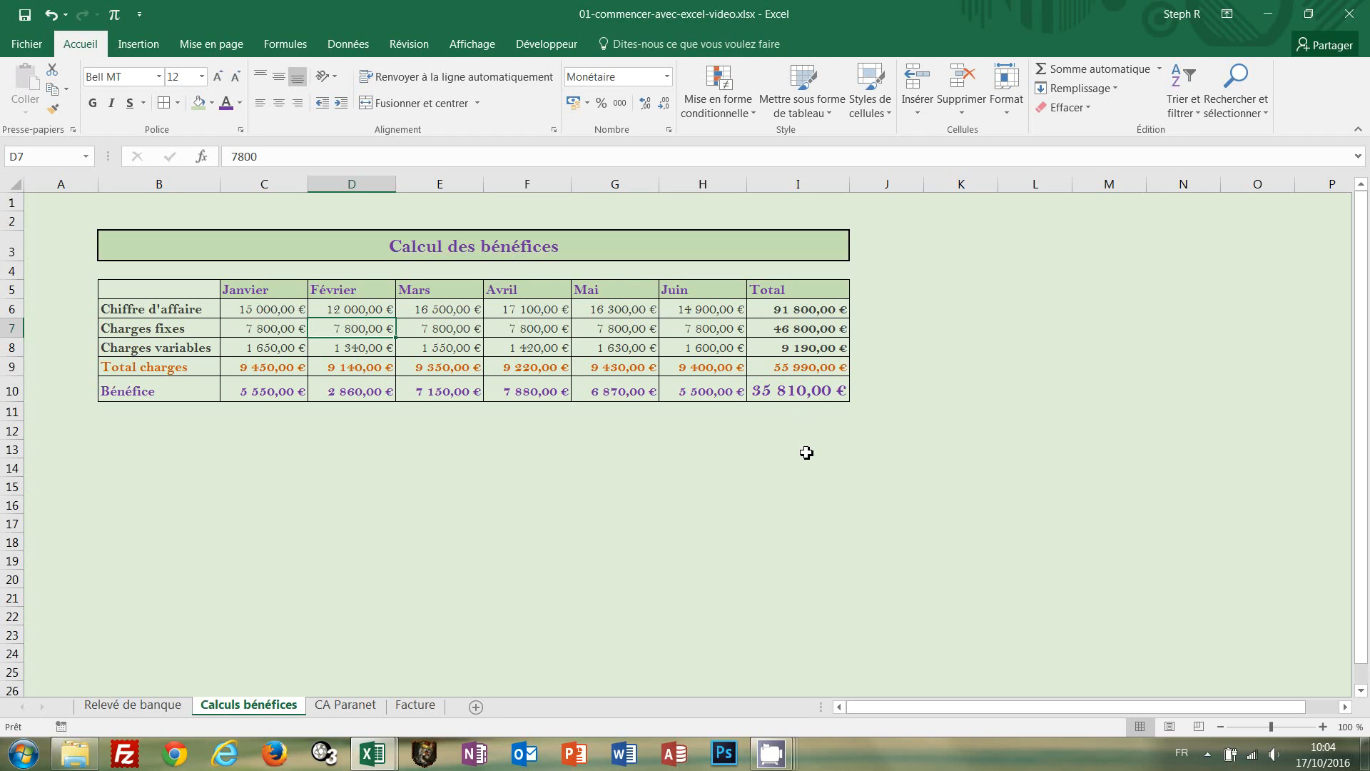
type("10")
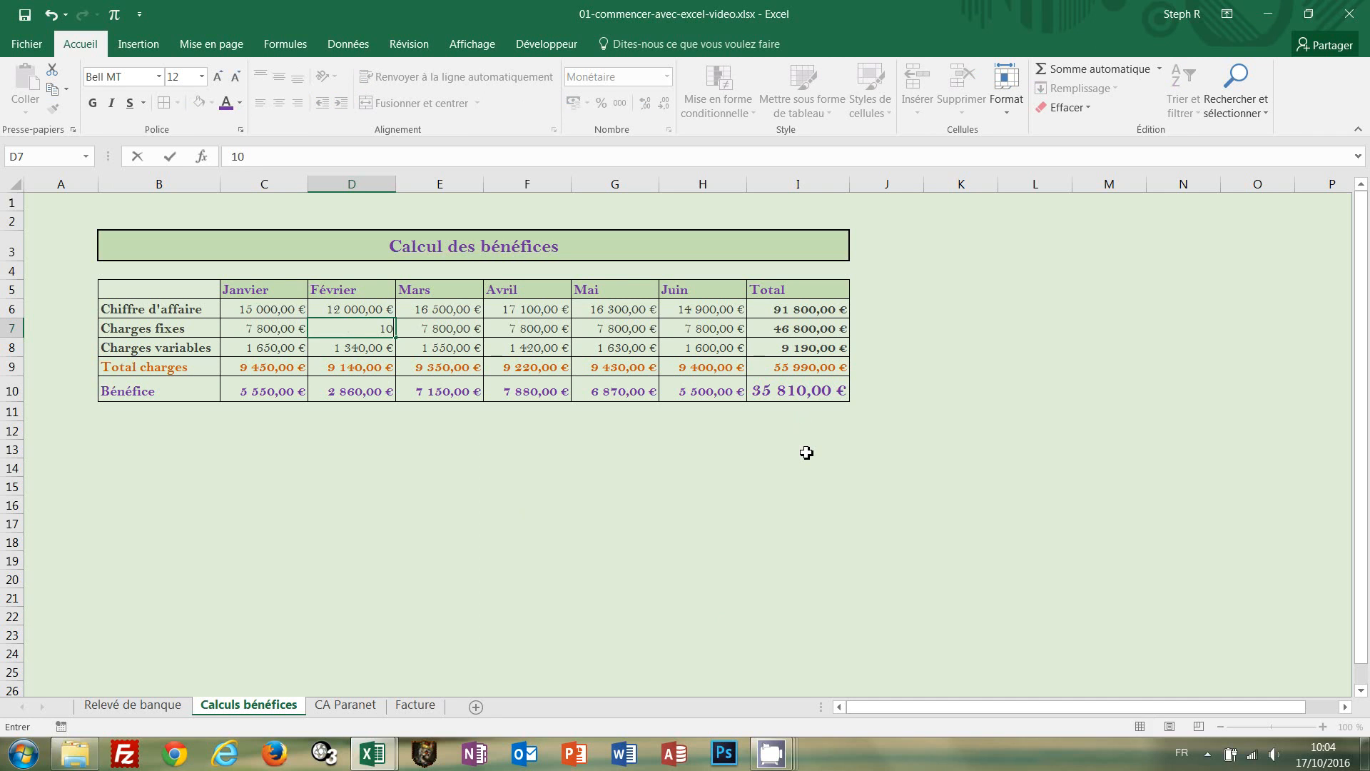
type("000")
key("ctrl+Return")
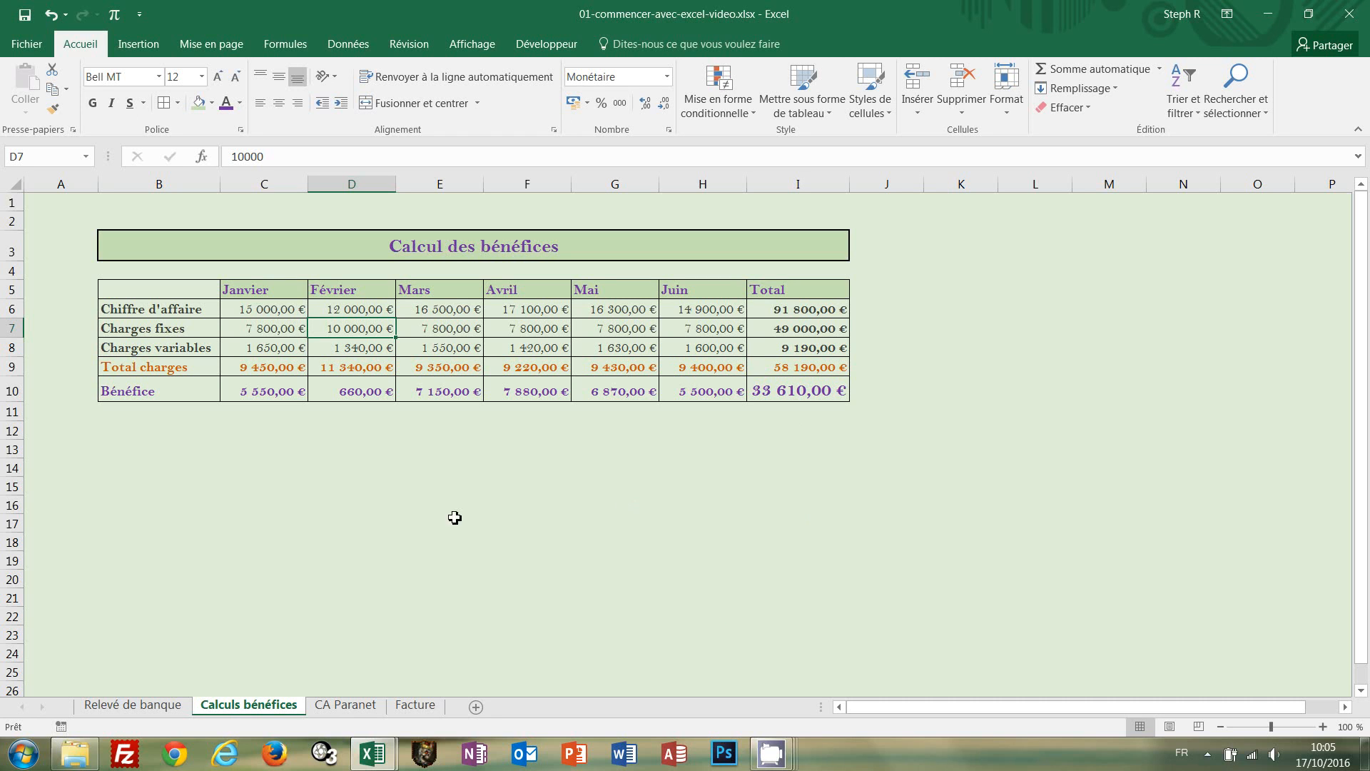
Step: Switch to the CA Paranet worksheet
left_click(342, 705)
left_click(386, 498)
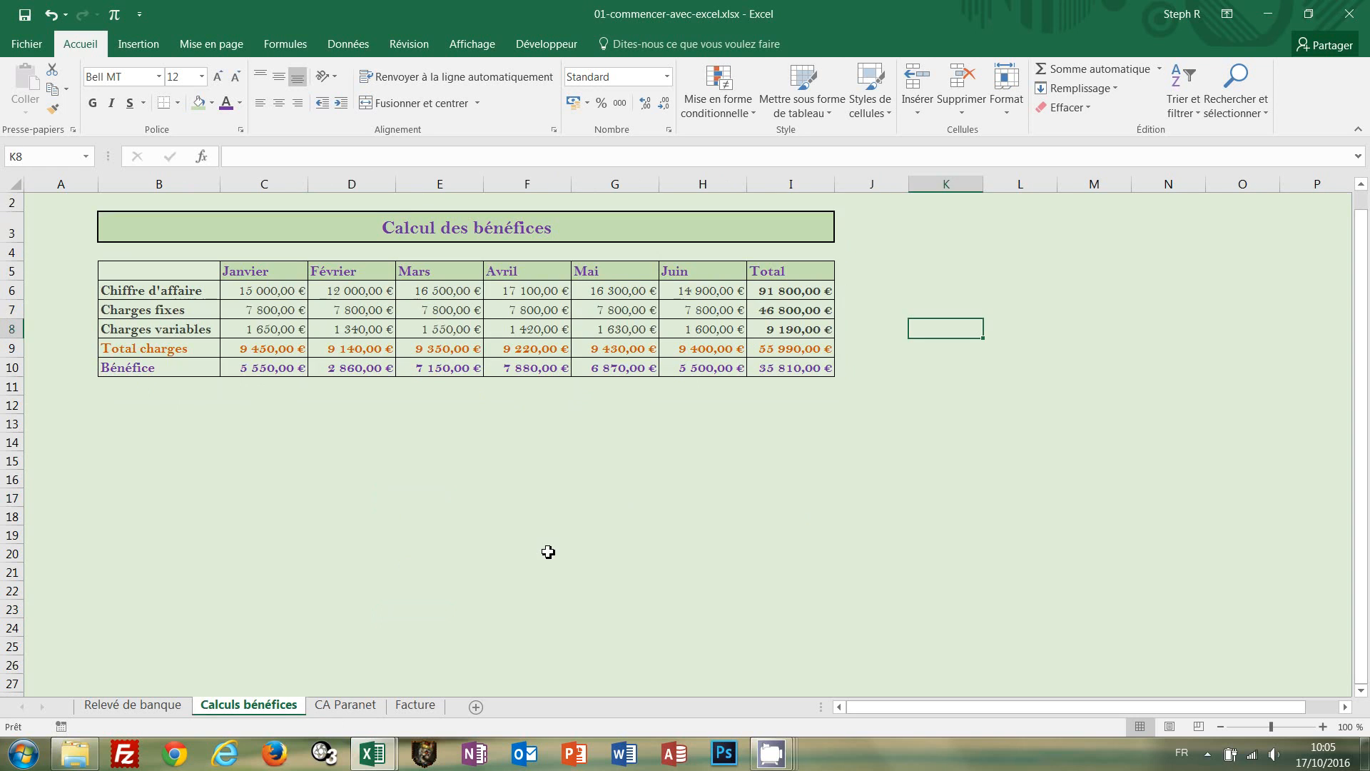
left_click(330, 706)
left_click(442, 585)
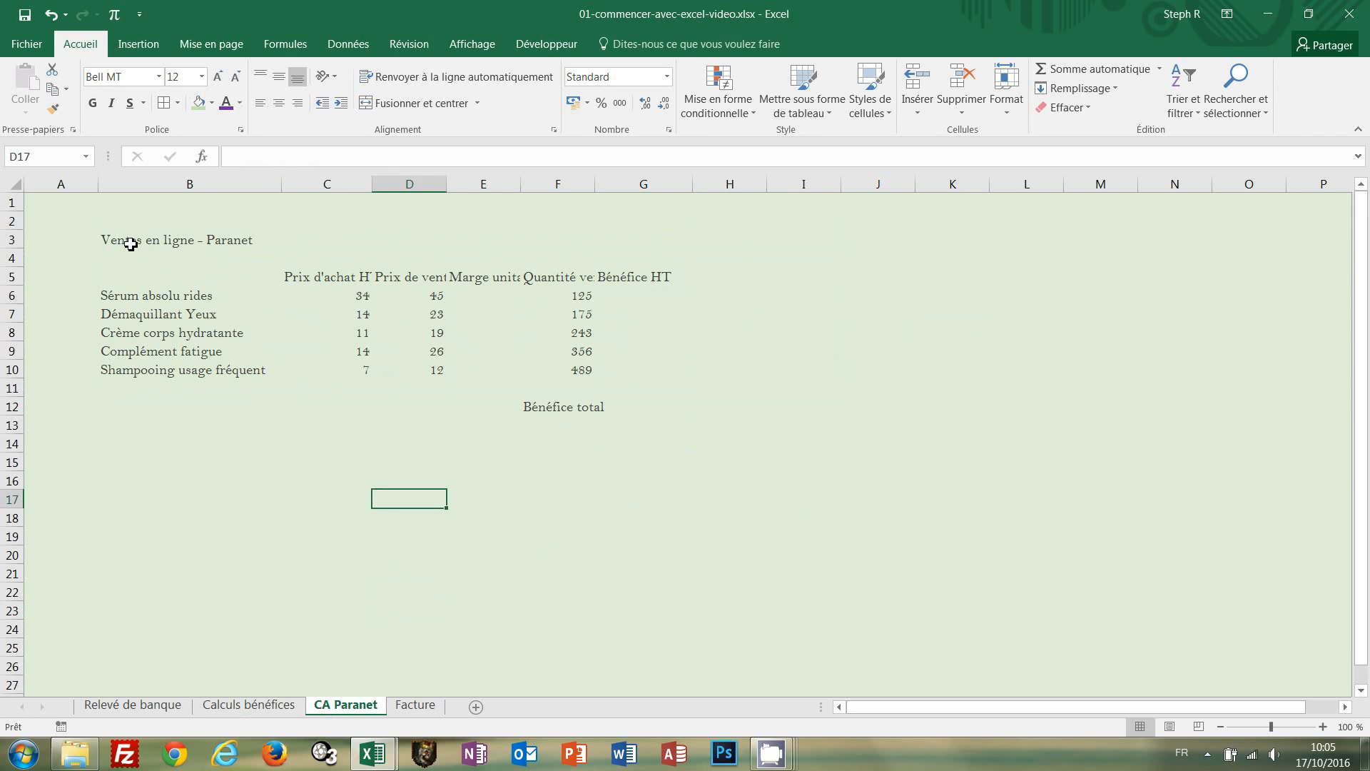
Step: Merge and center the title "Ventes en ligne - Paranet" across B3:G3
left_click(131, 245)
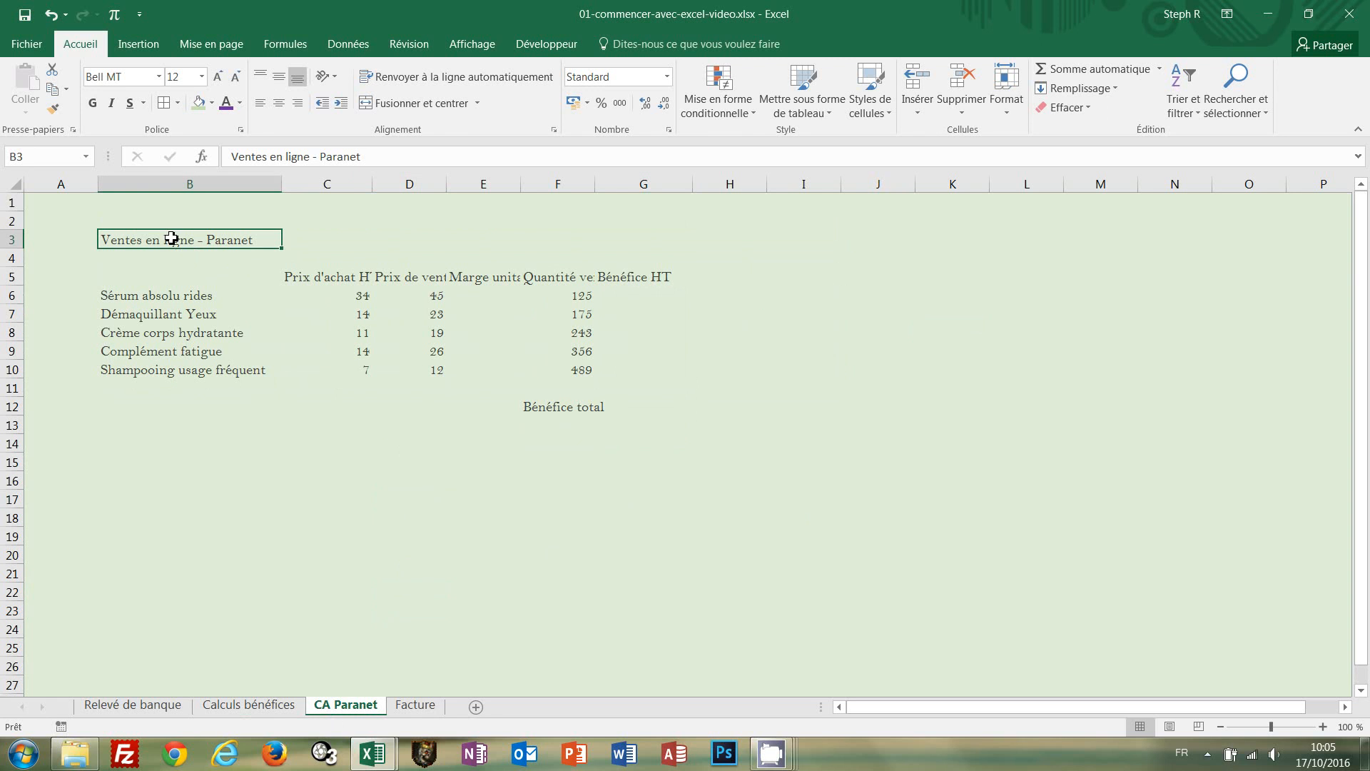
left_click_drag(174, 243, 652, 246)
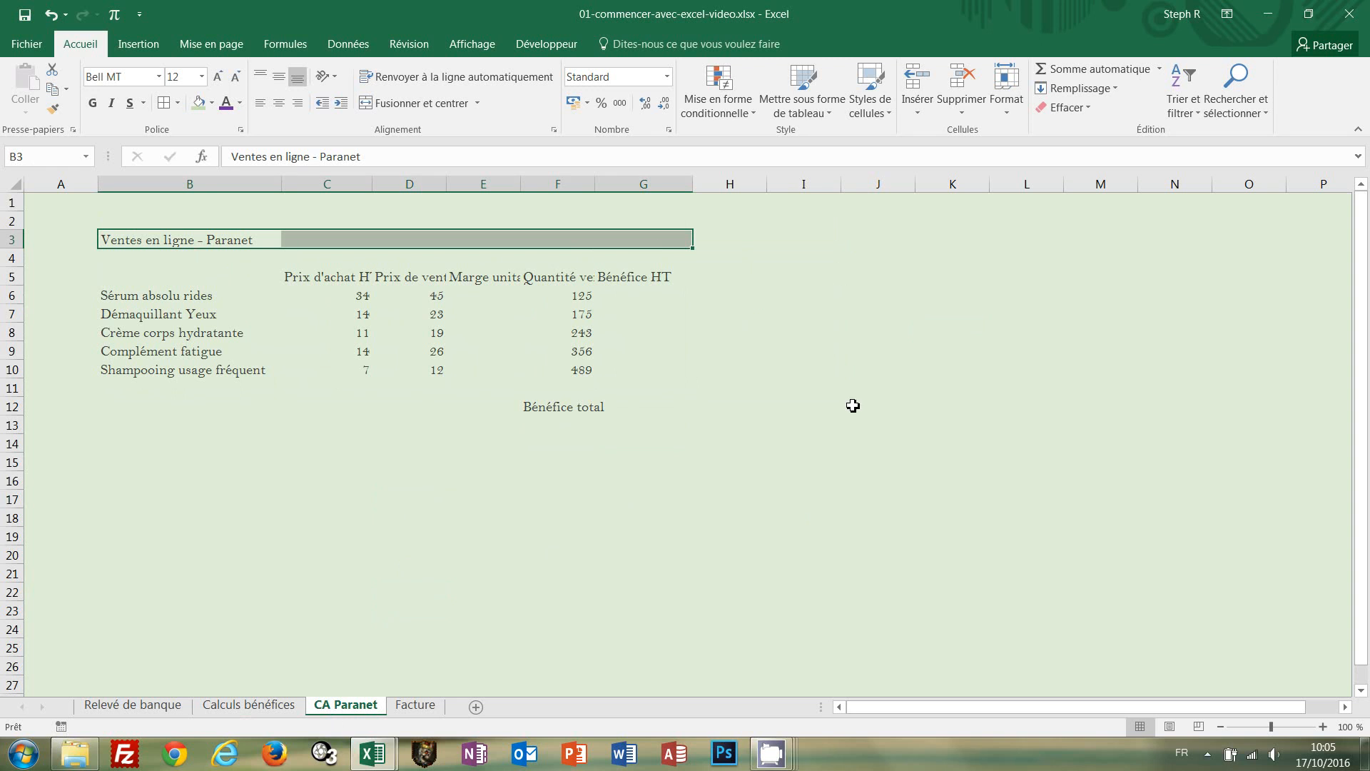
left_click(412, 107)
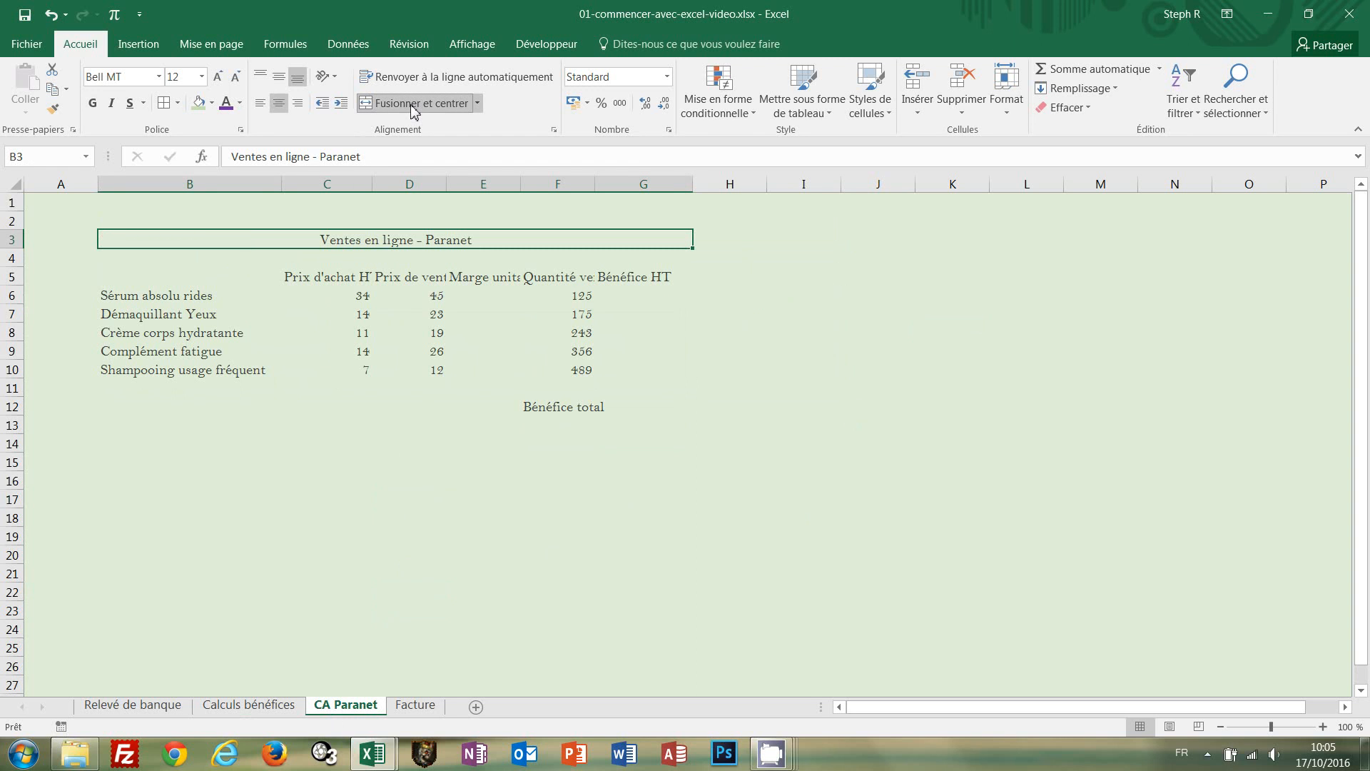
Step: Format the merged title with purple text, light green fill, bold and font size 16
left_click(225, 103)
left_click(199, 104)
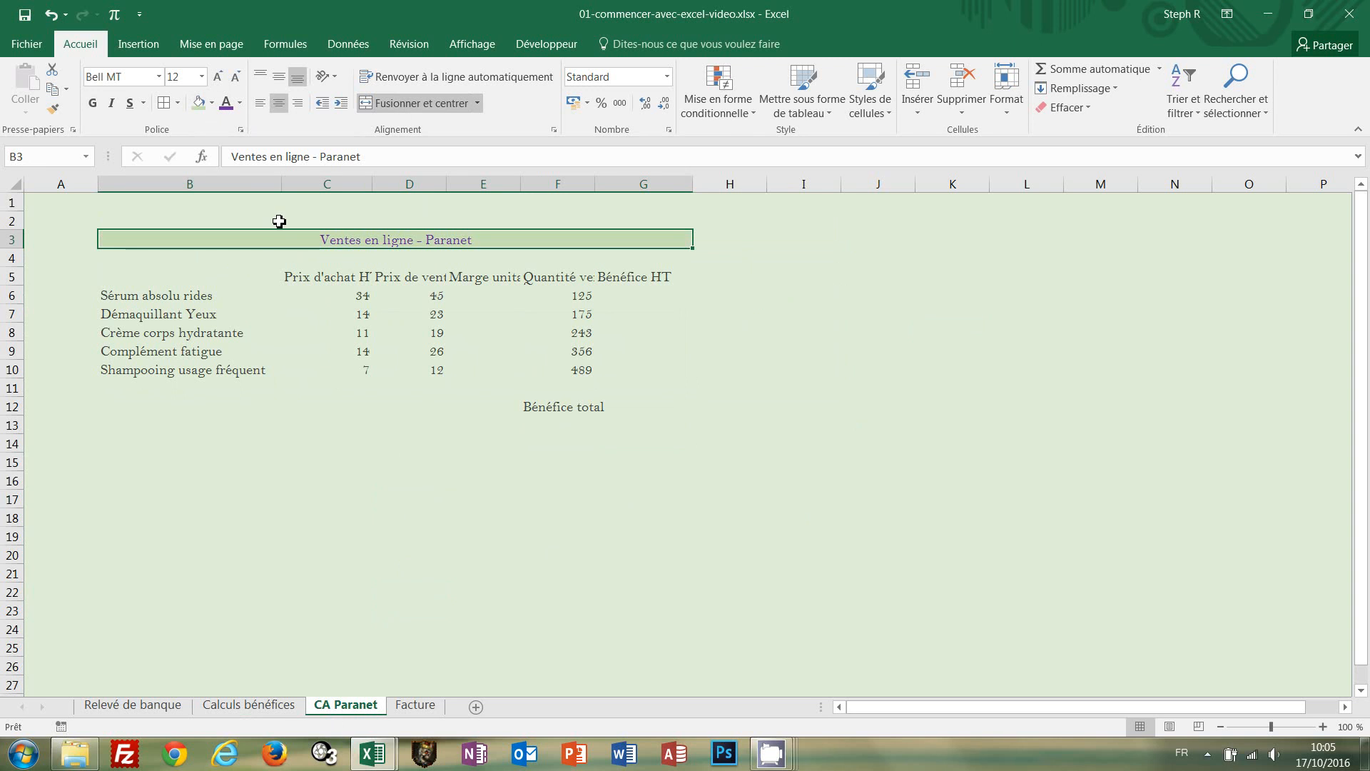
left_click(91, 103)
left_click(199, 77)
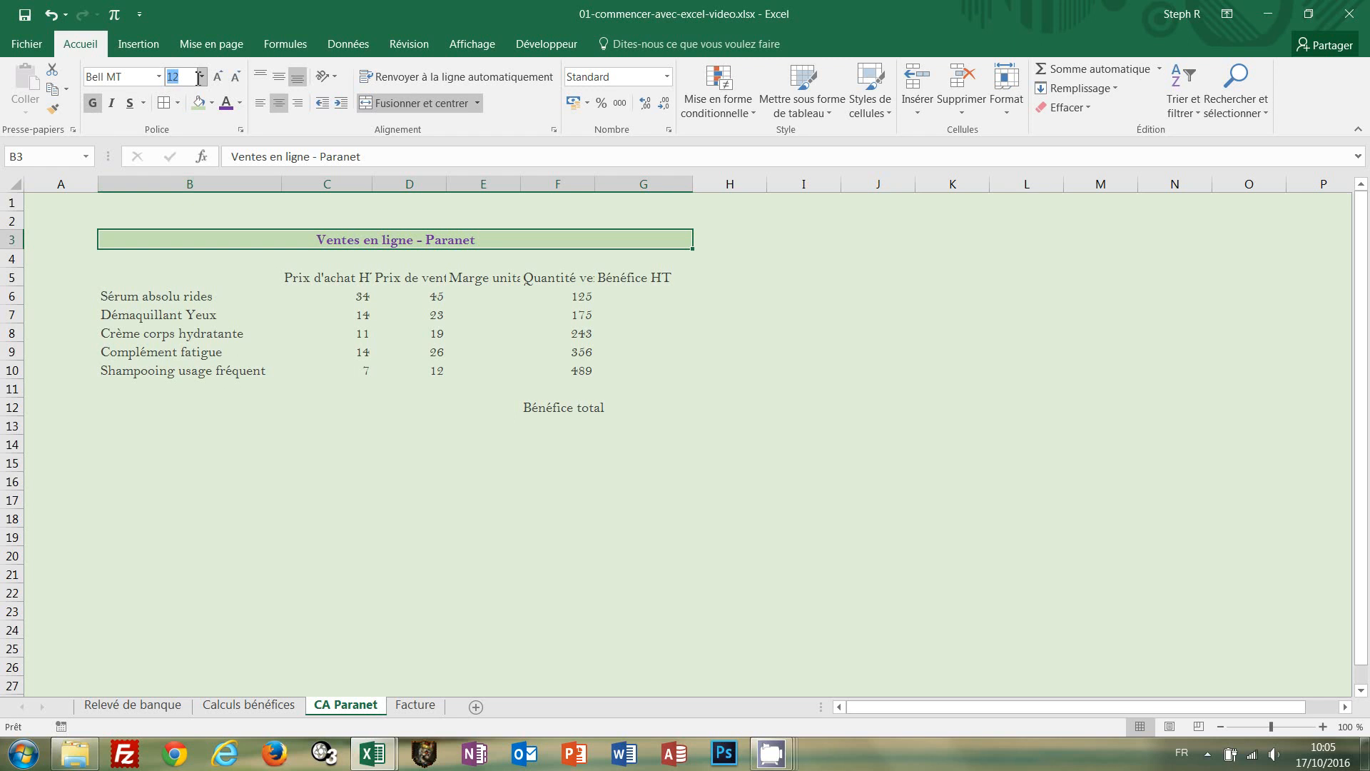
type("16")
key("Return")
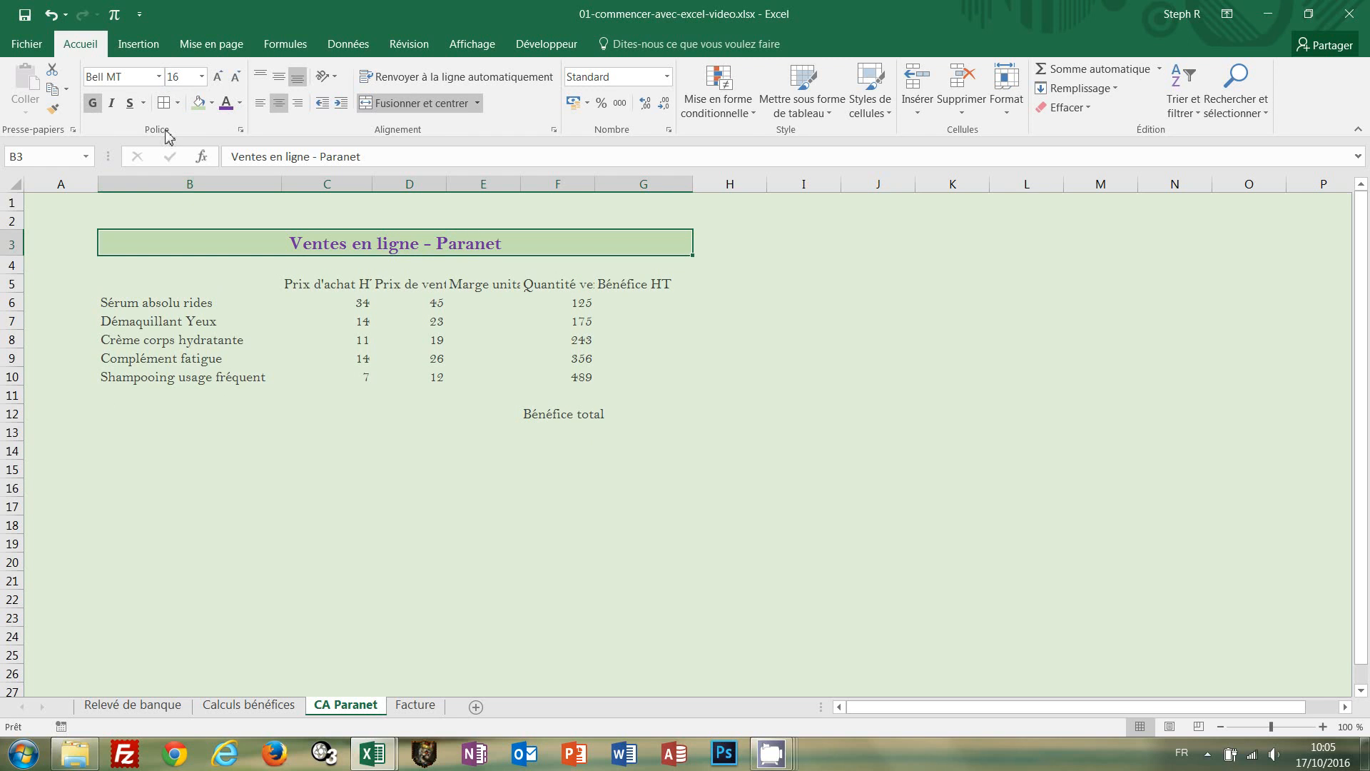
Step: Put a thick outside border around the merged title cell
left_click(178, 107)
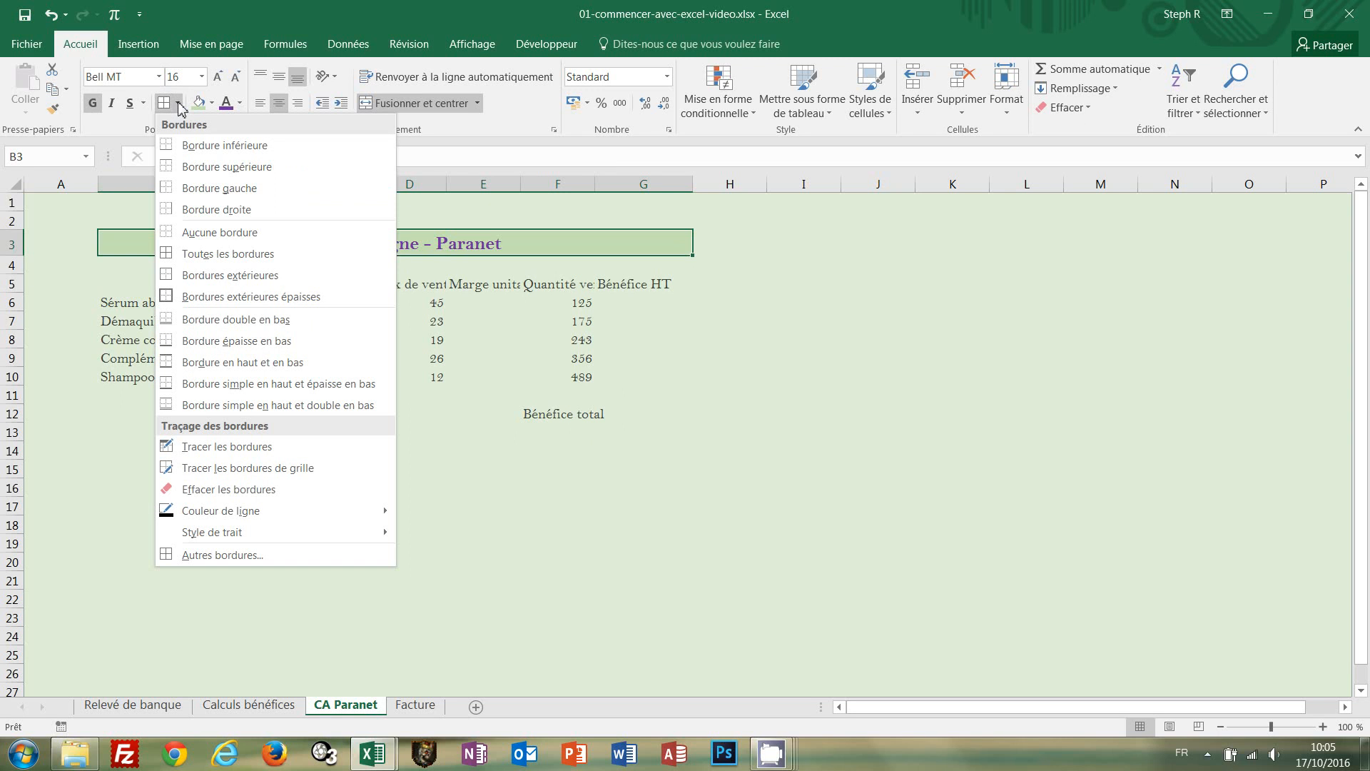
left_click(191, 300)
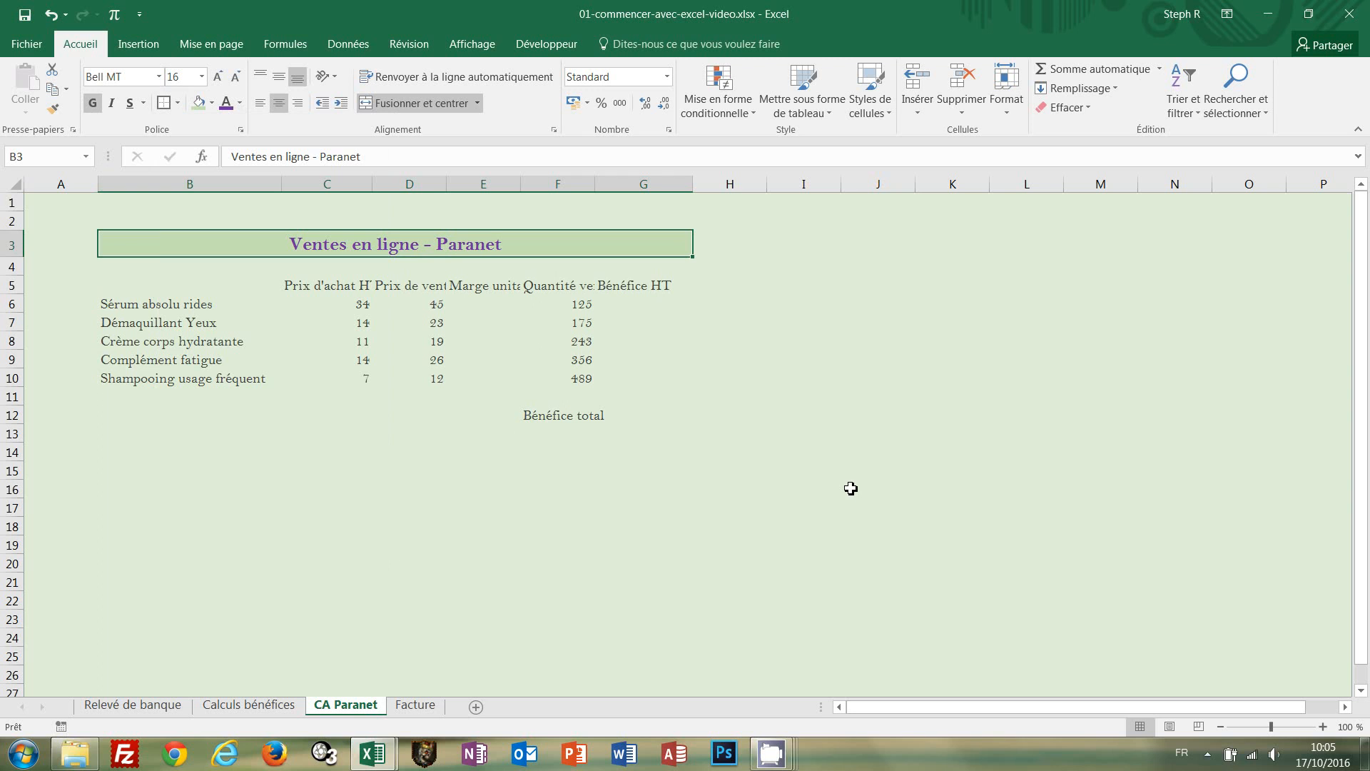
left_click(811, 424)
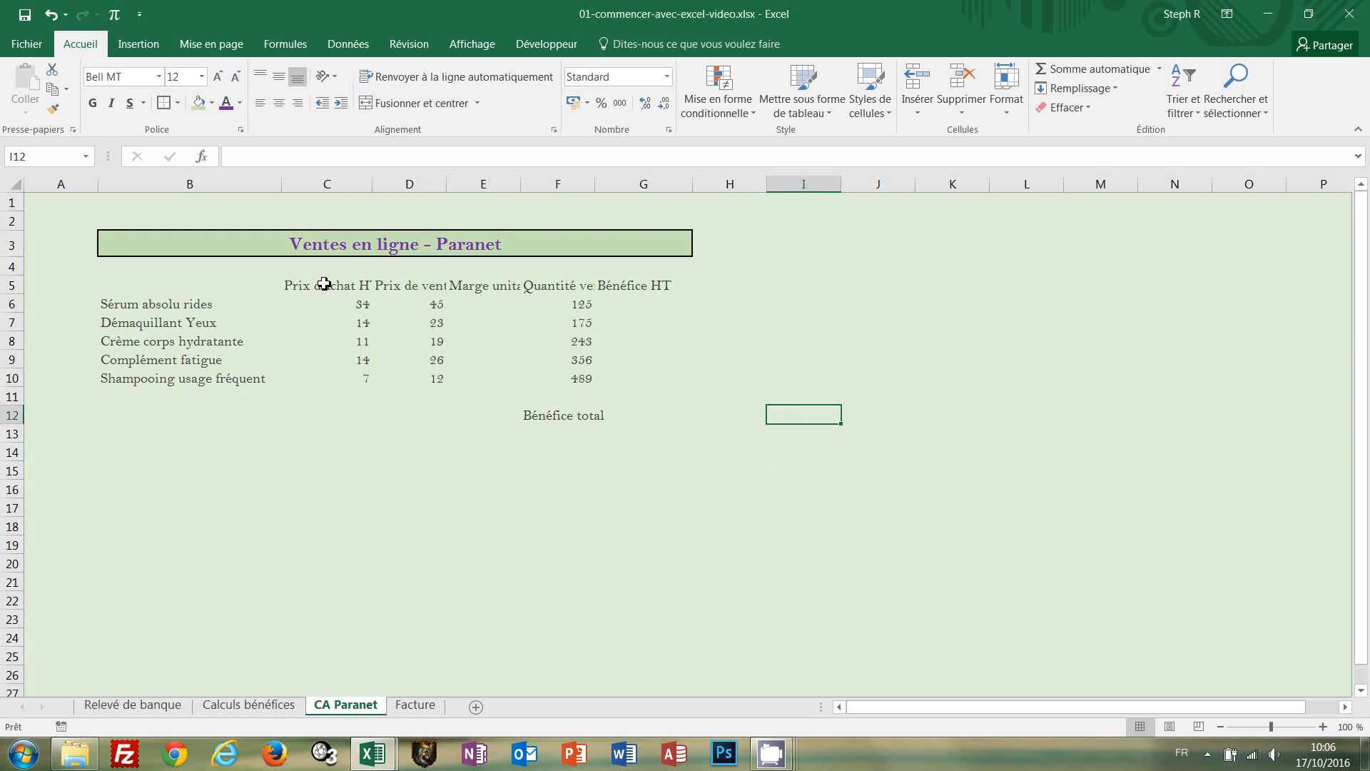
Step: Make the column headings in C5:G5 bold and wrap their text
left_click(356, 287)
left_click_drag(356, 288, 622, 288)
left_click(93, 104)
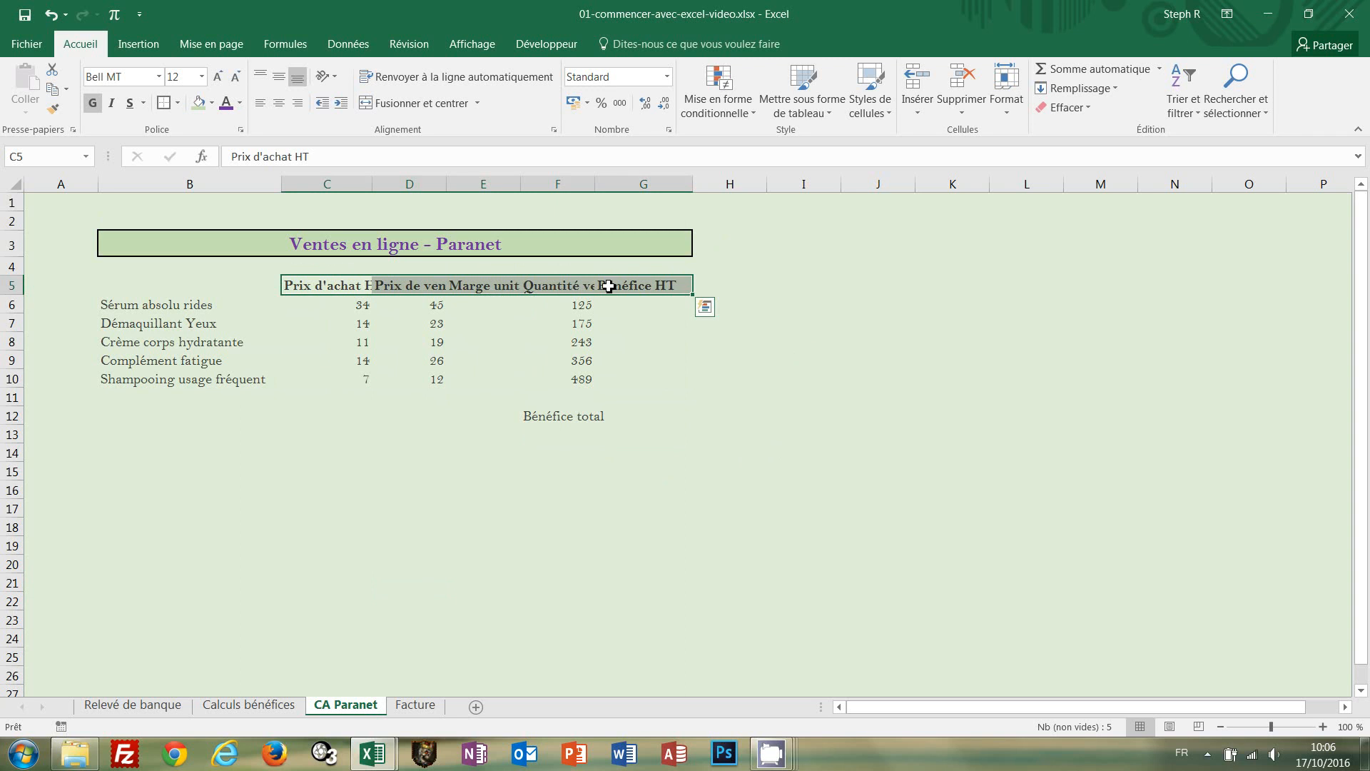
left_click(407, 77)
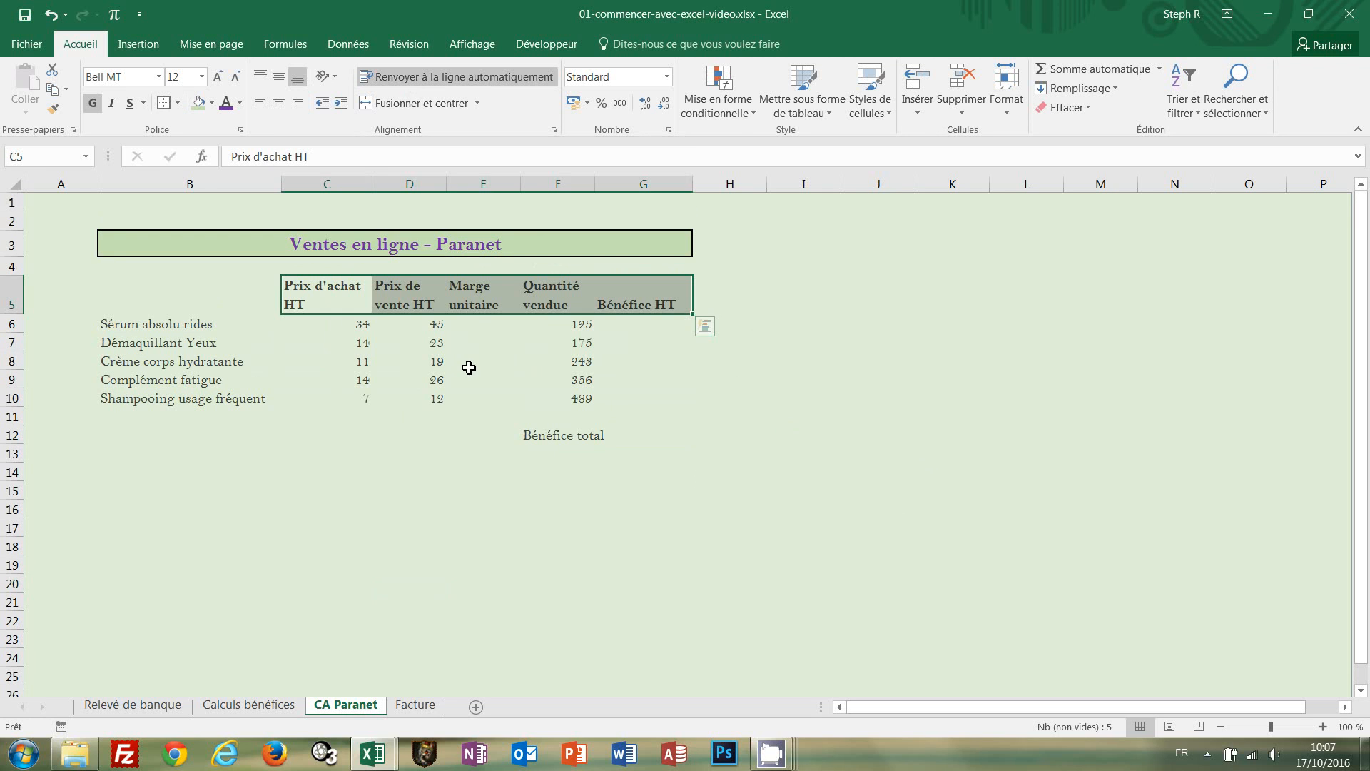
Step: Align the headings in C5:G5 to the right and center them vertically
left_click_drag(317, 307, 655, 303)
left_click(295, 105)
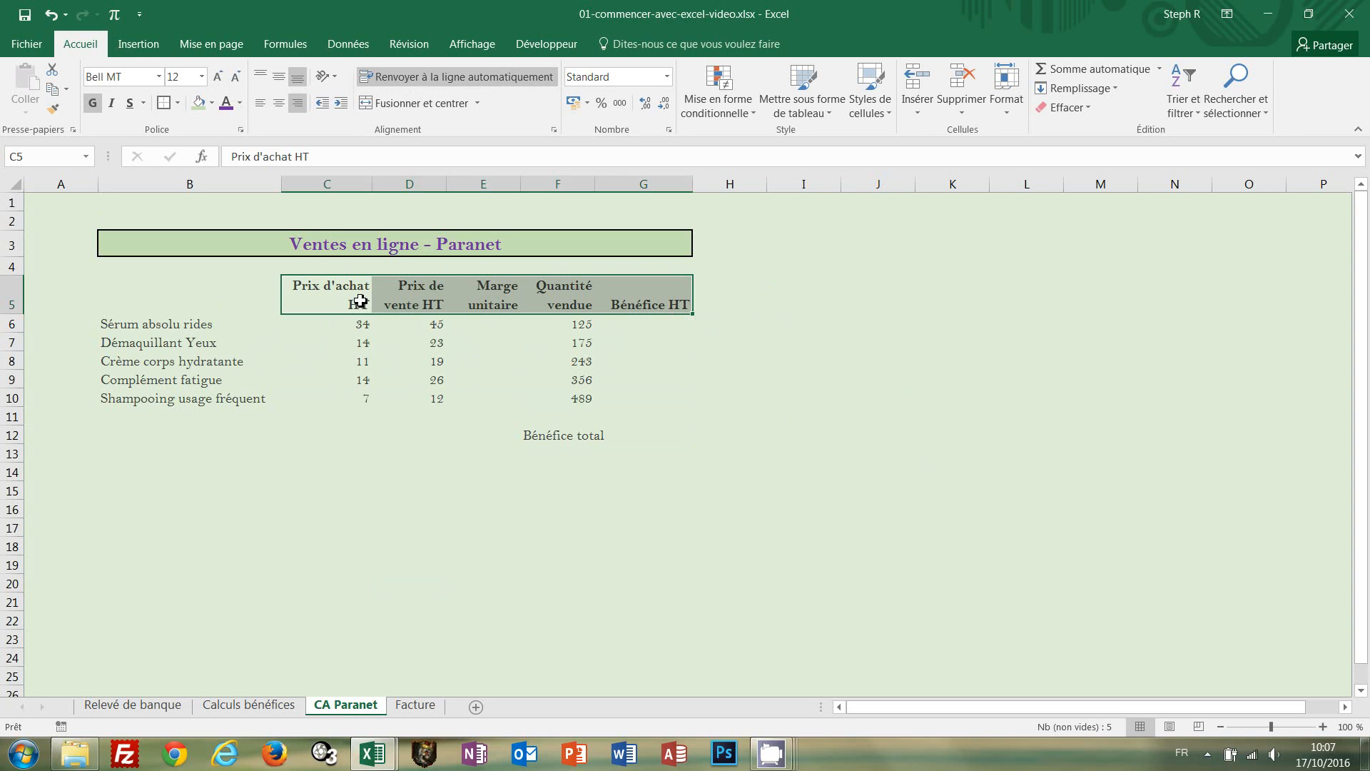
left_click(280, 80)
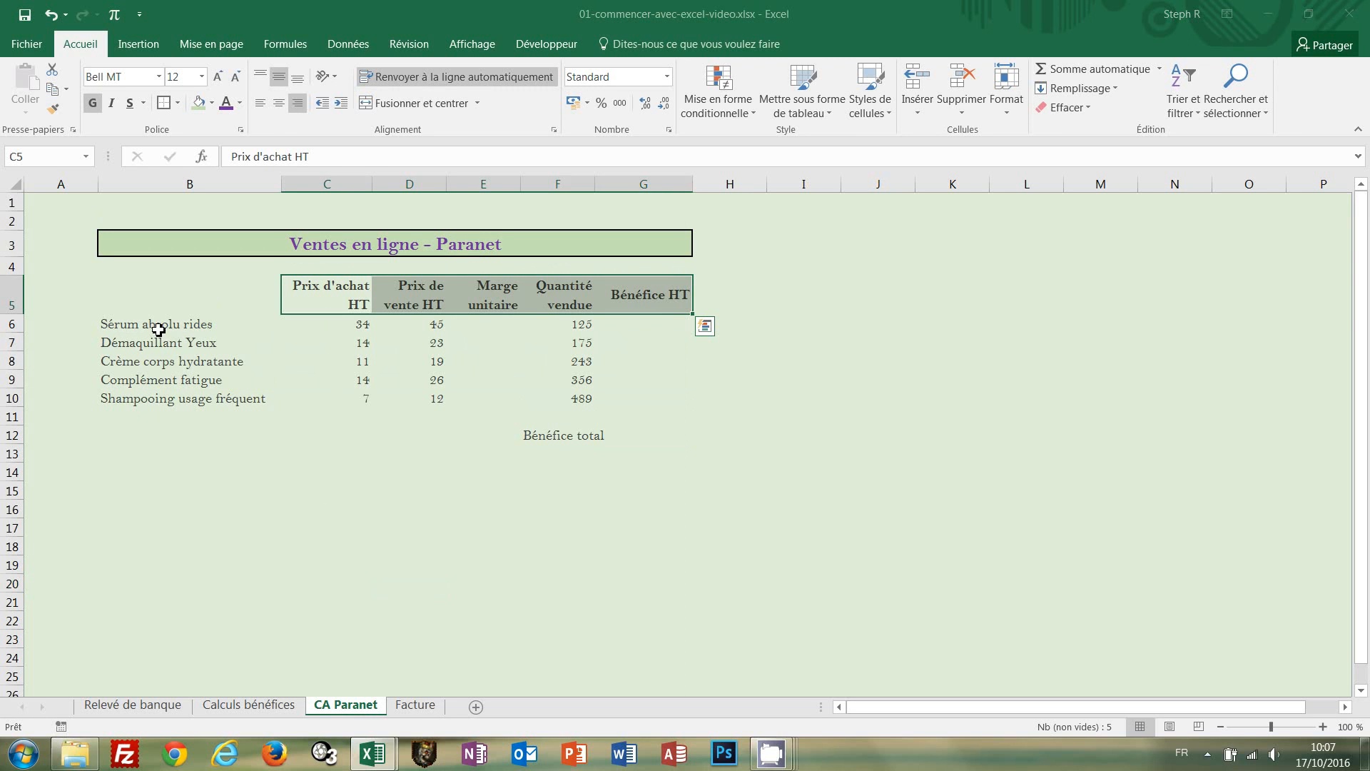
Step: Make the product names in B6:B10 bold
left_click_drag(158, 328, 158, 397)
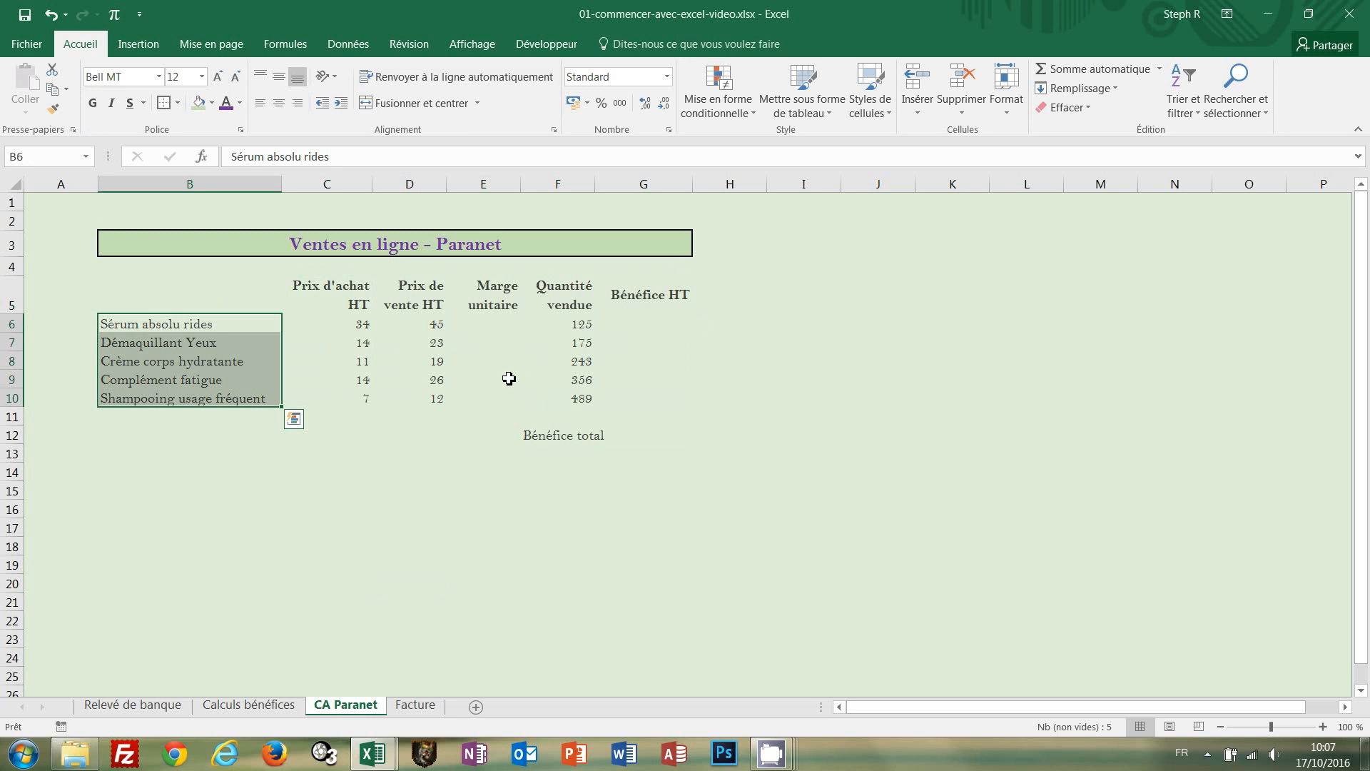
left_click(92, 102)
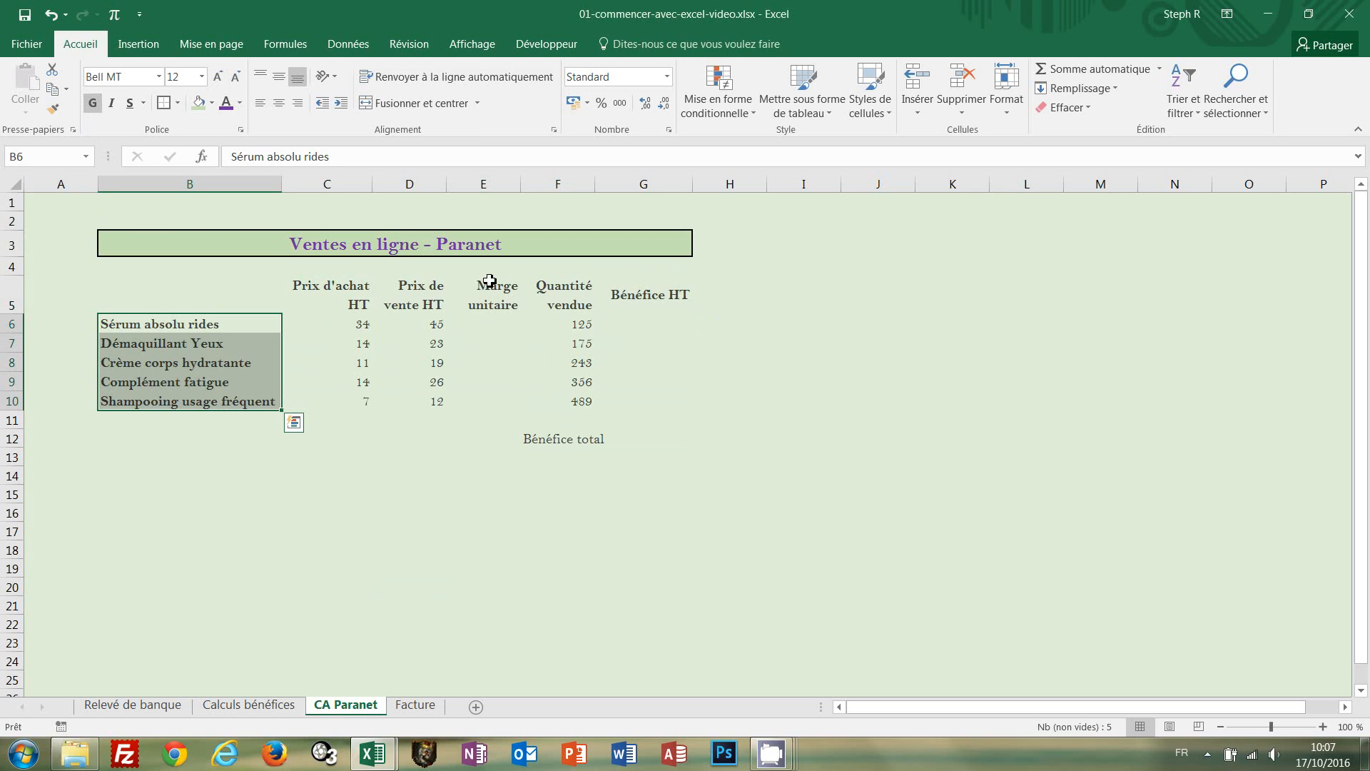
left_click(819, 343)
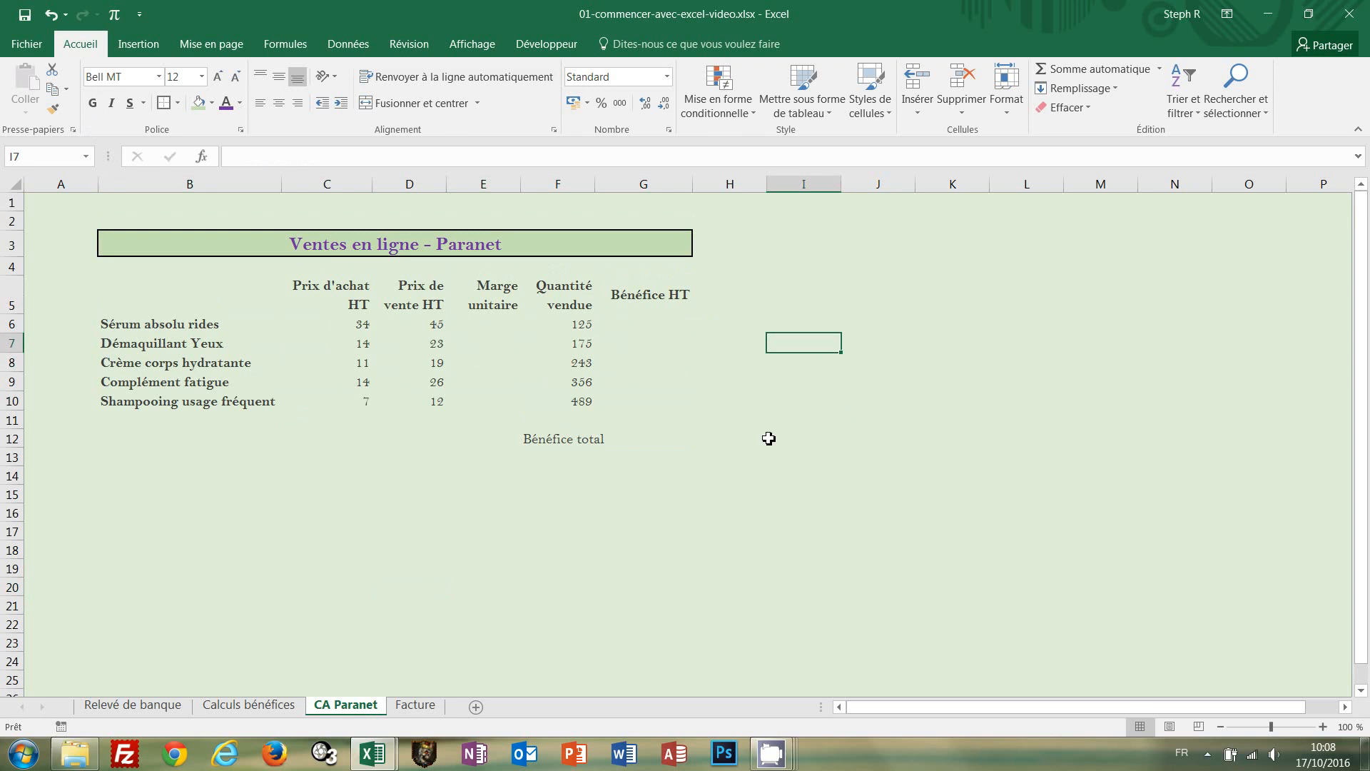
Step: Apply the Monétaire format to C6:G10 and bold to the Marge unitaire and Bénéfice HT cells, E6:E10 and G6:G10
left_click_drag(339, 322, 649, 408)
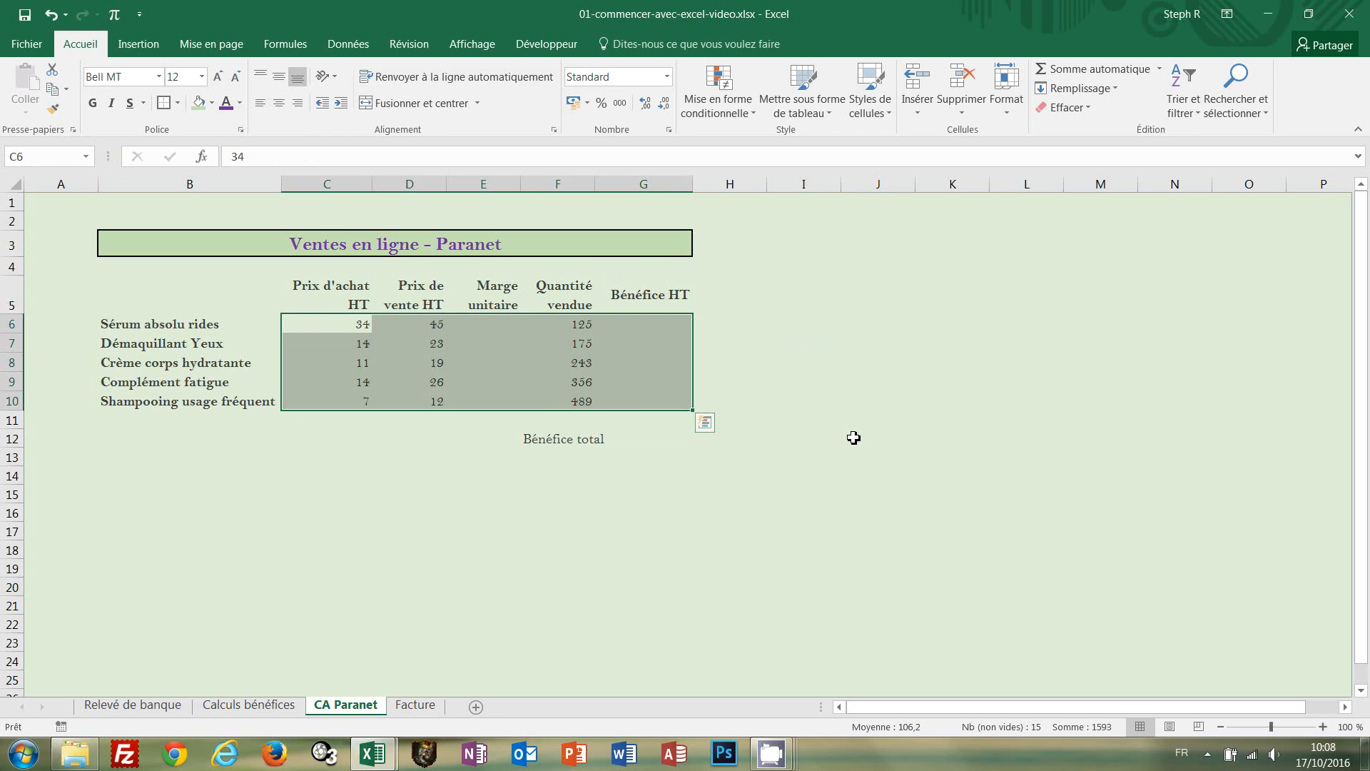
key("ctrl+shift+dollar")
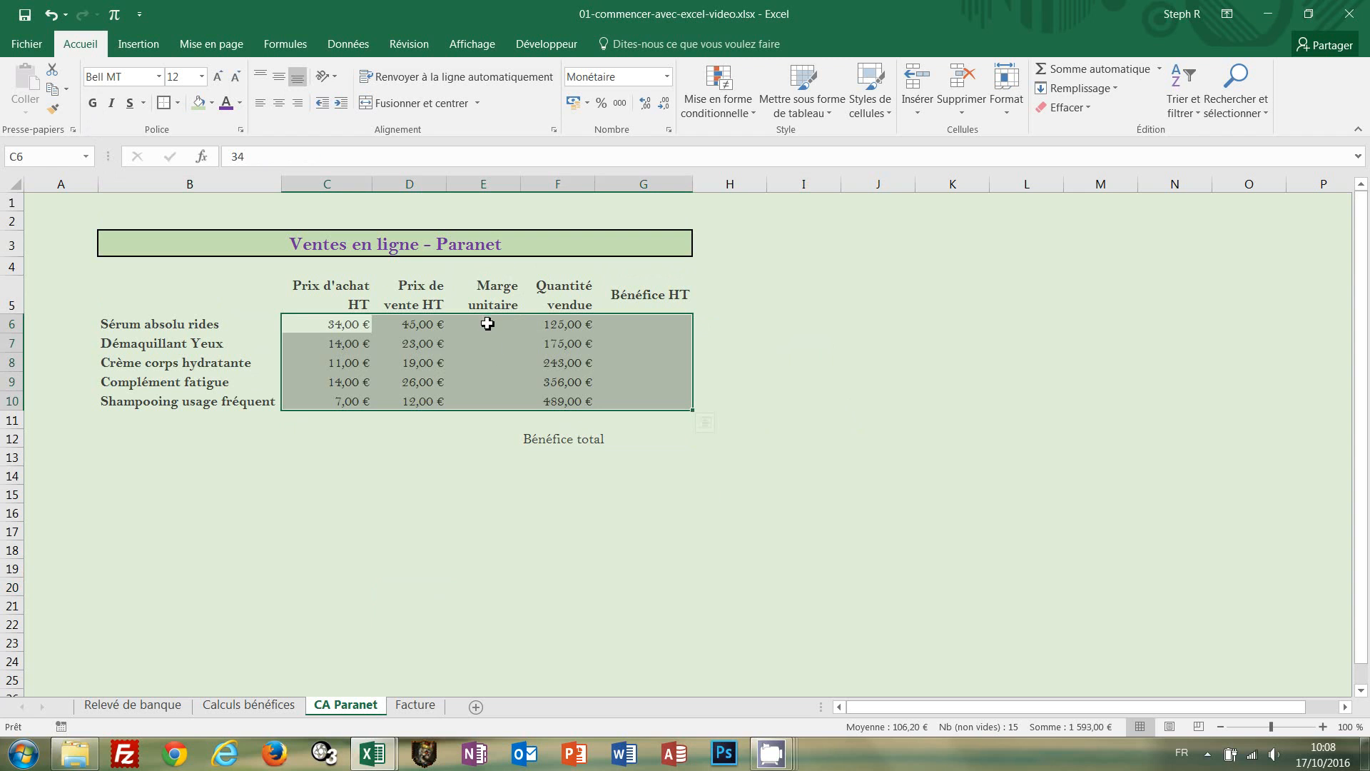
left_click_drag(487, 323, 491, 400)
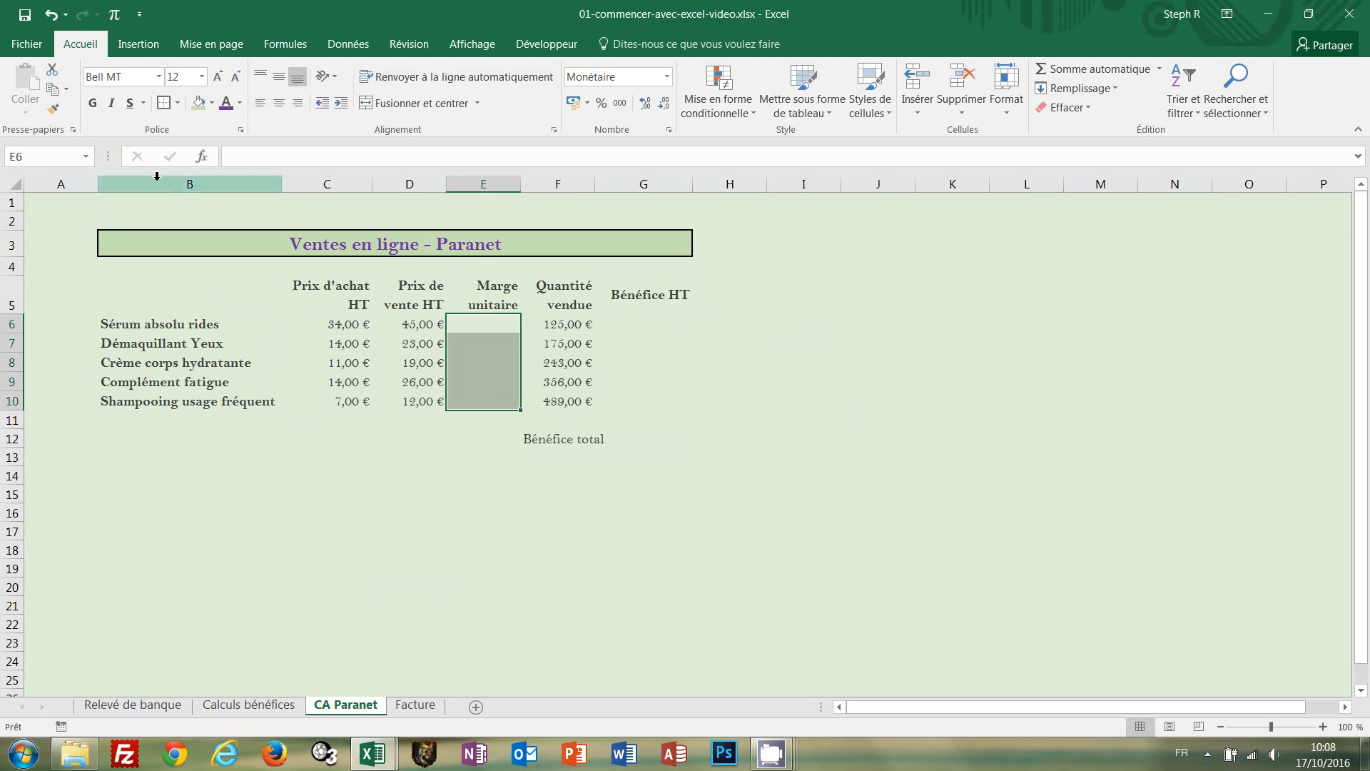
left_click(90, 104)
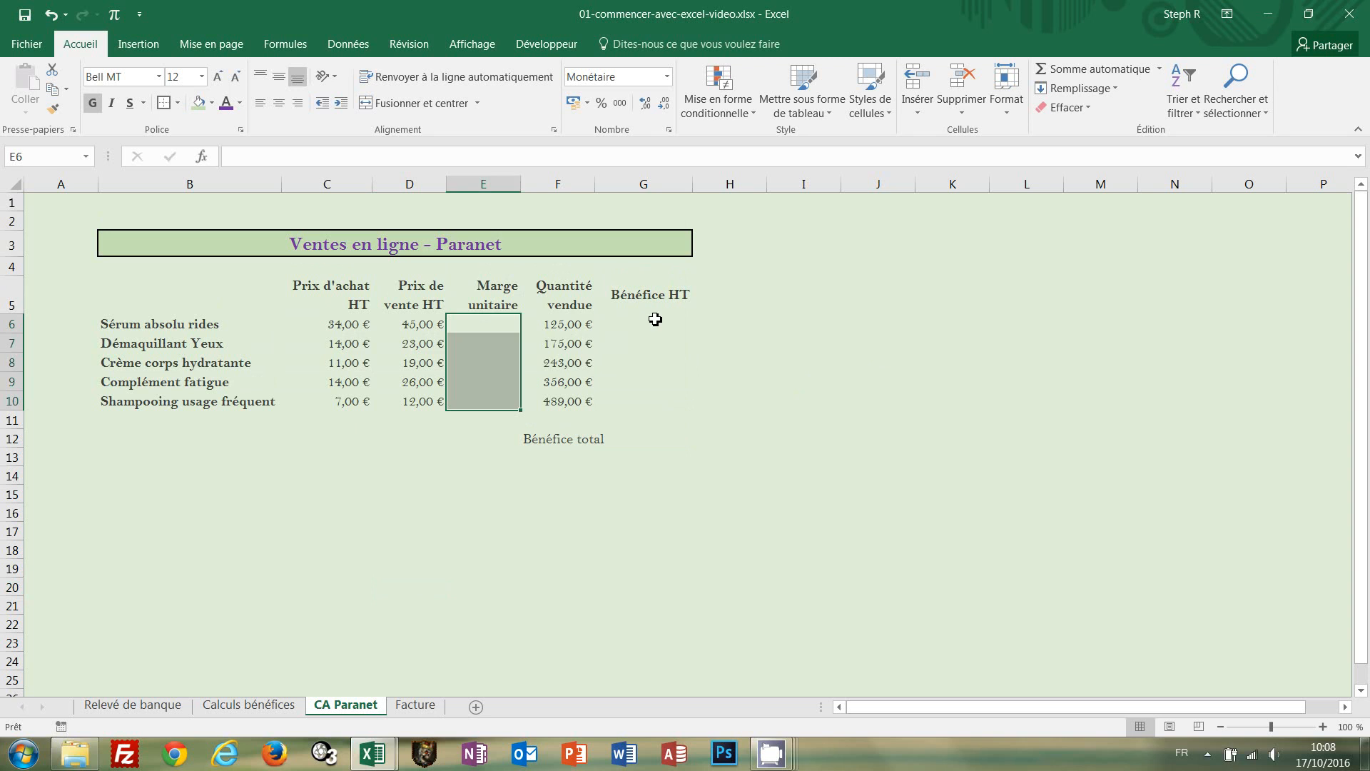
left_click_drag(655, 319, 664, 395)
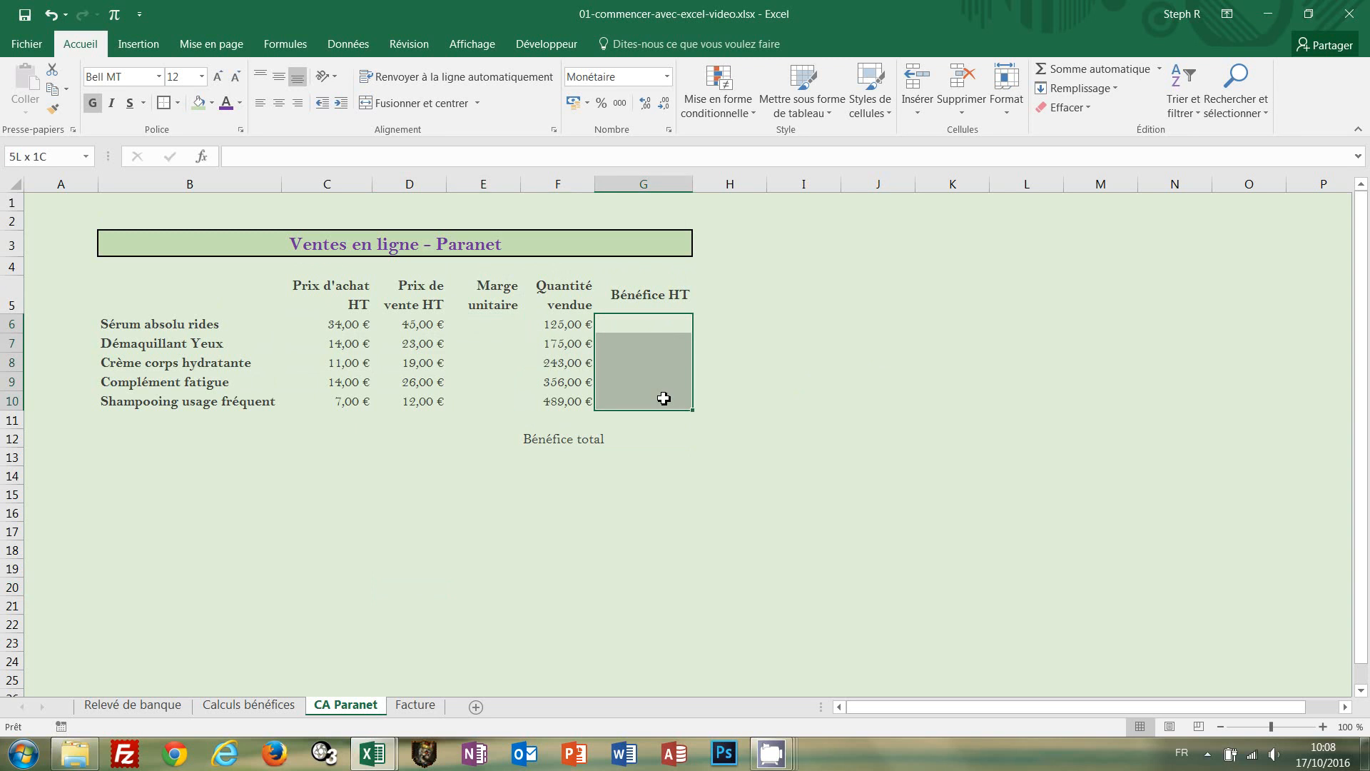
left_click(99, 107)
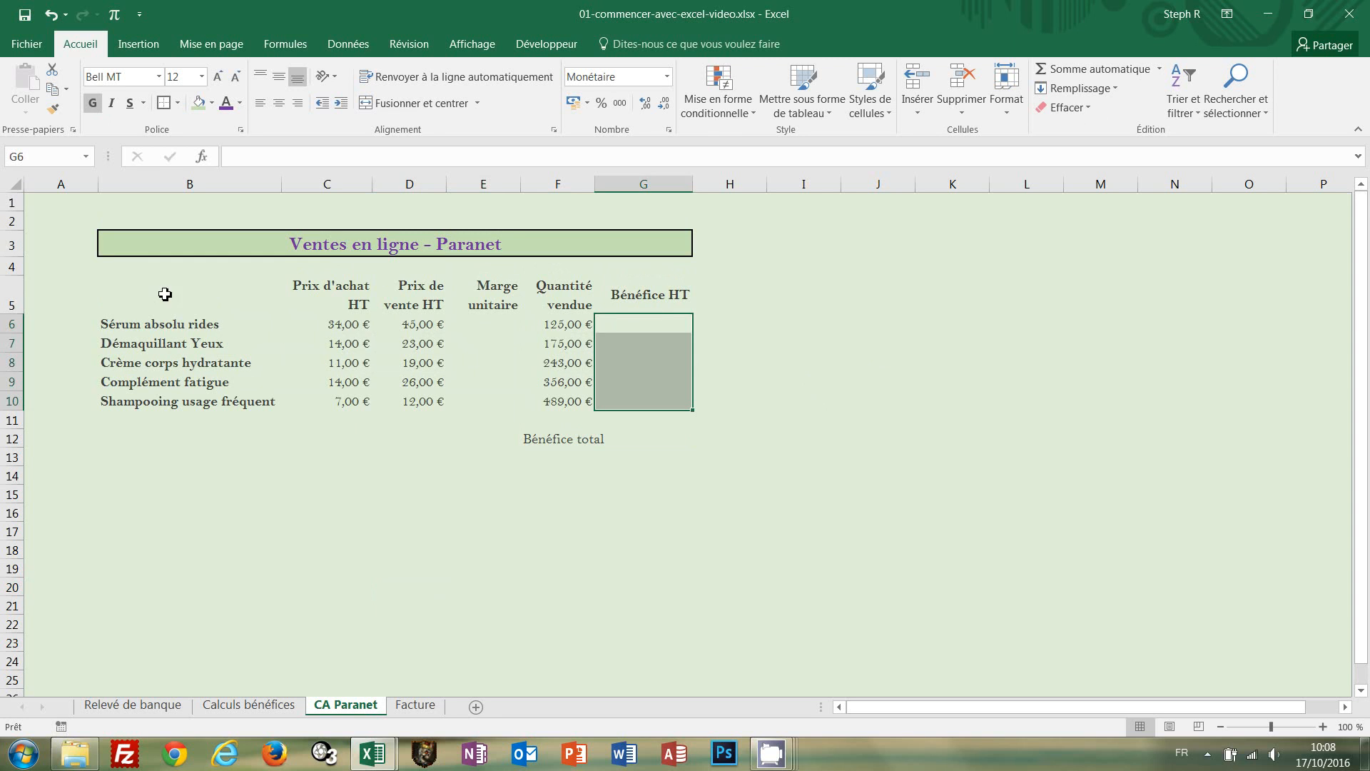
Step: Try all borders on the whole table range B5:G10, and undo them
left_click_drag(165, 297, 667, 400)
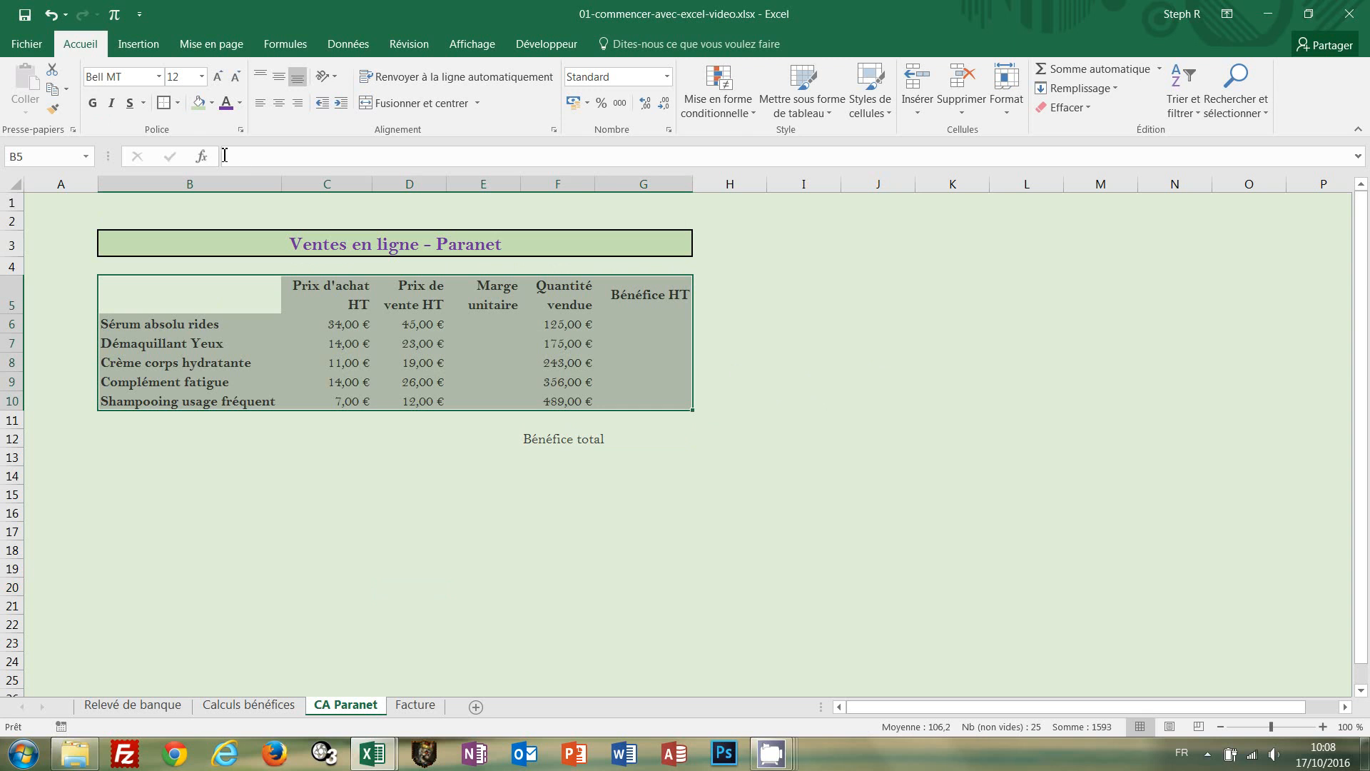
left_click(178, 104)
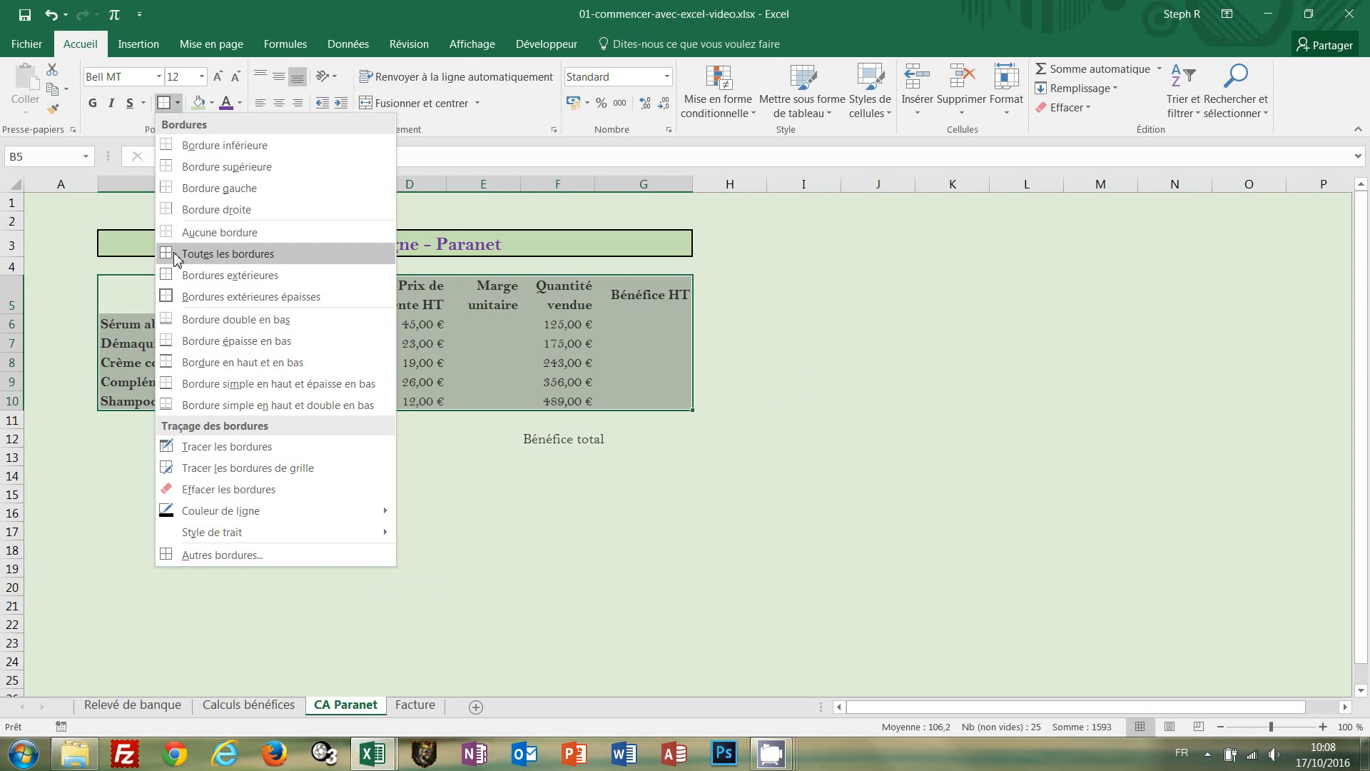
left_click(175, 254)
left_click(807, 359)
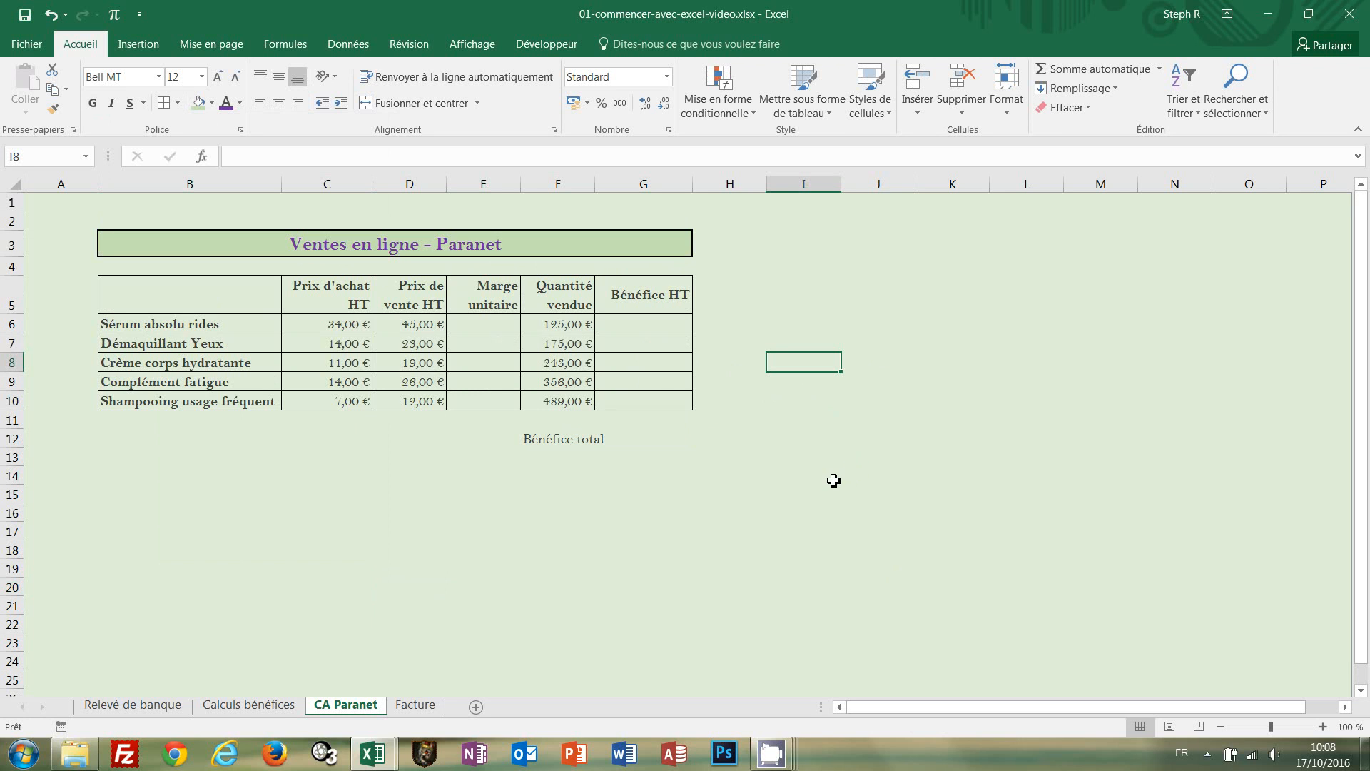
key("ctrl+z")
left_click(785, 384)
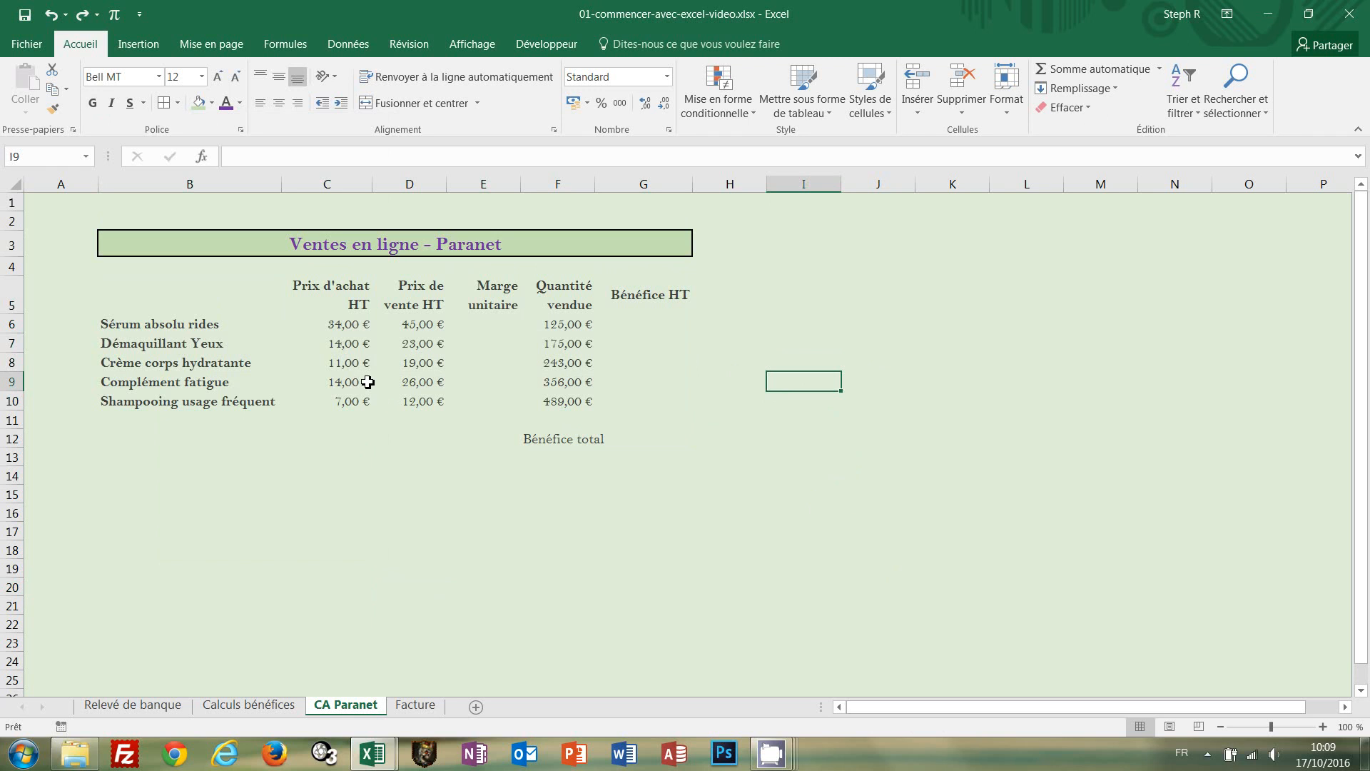
Step: Apply all borders to the product names in B6:B10 and the headings and values in C5:G10
left_click_drag(148, 325, 147, 398)
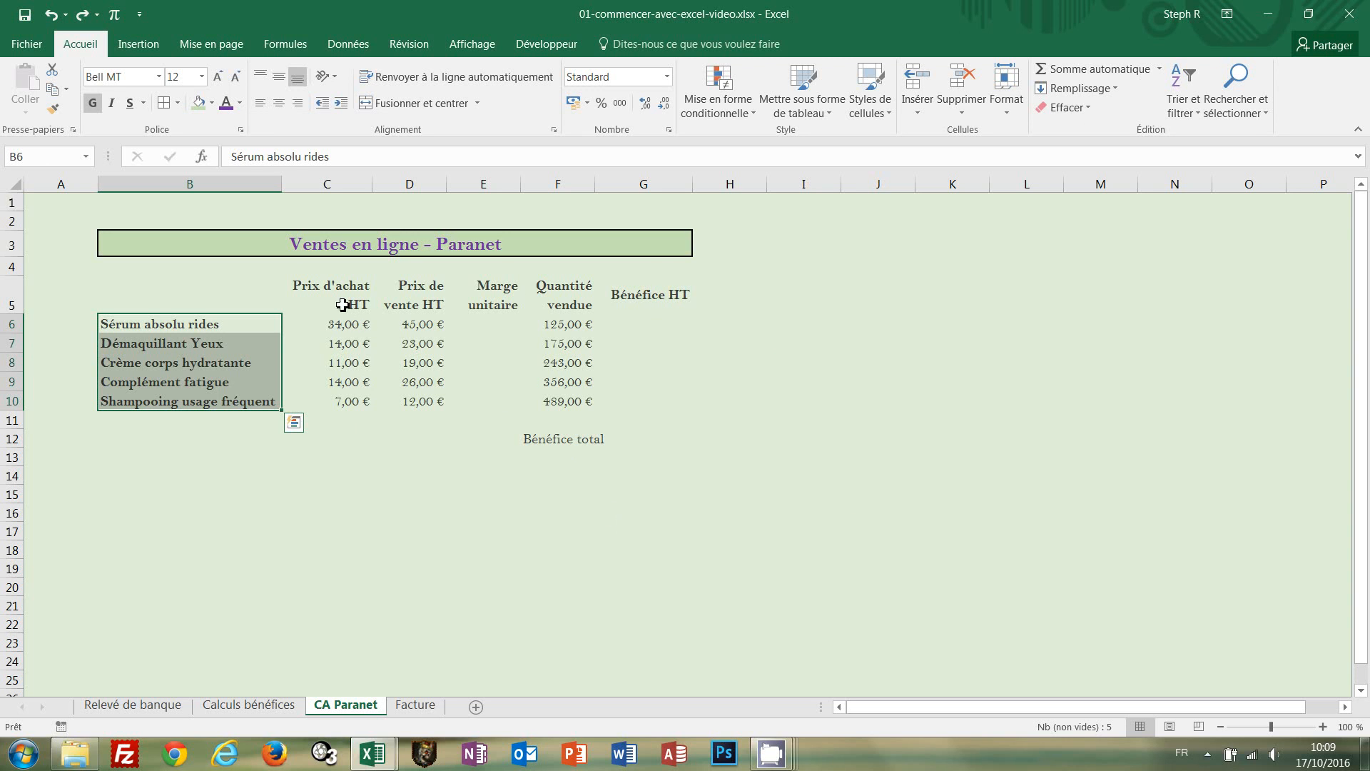
left_click_drag(323, 291, 660, 407)
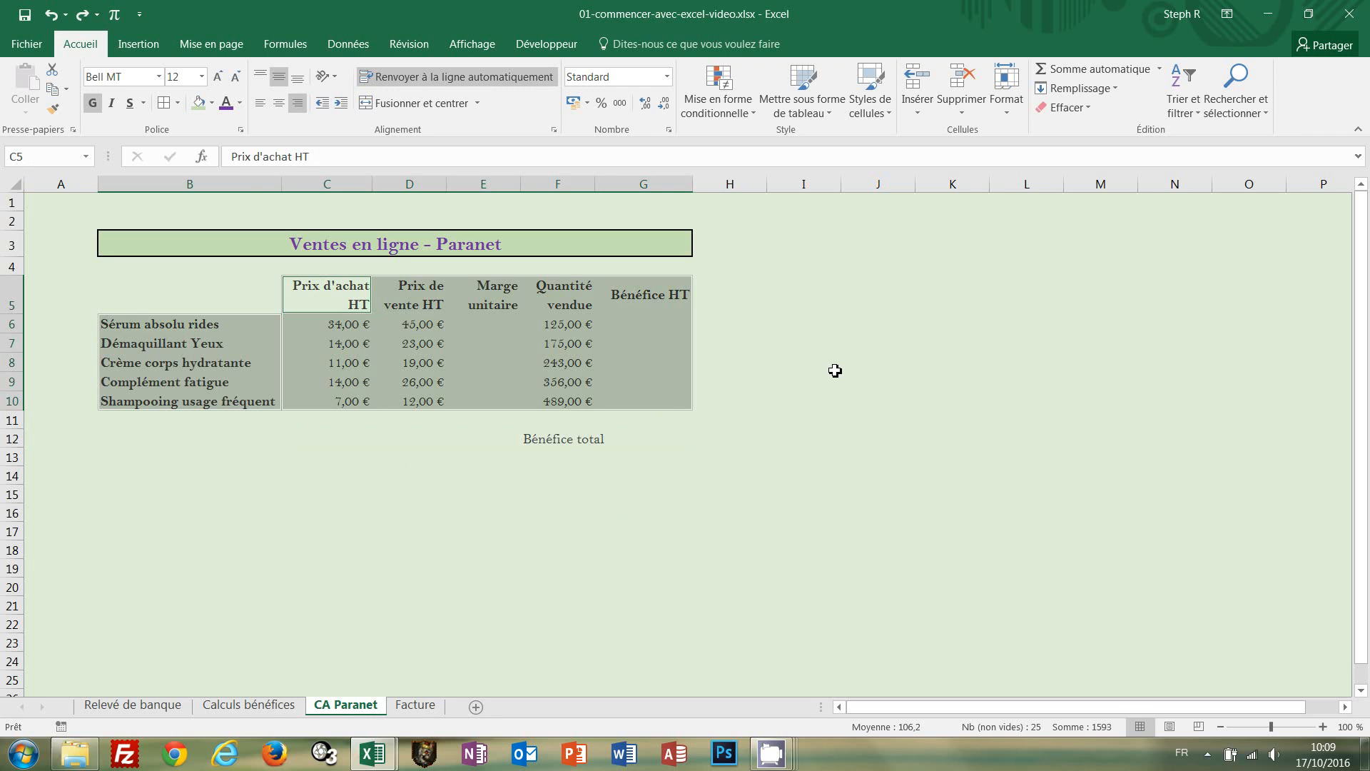
left_click(165, 106)
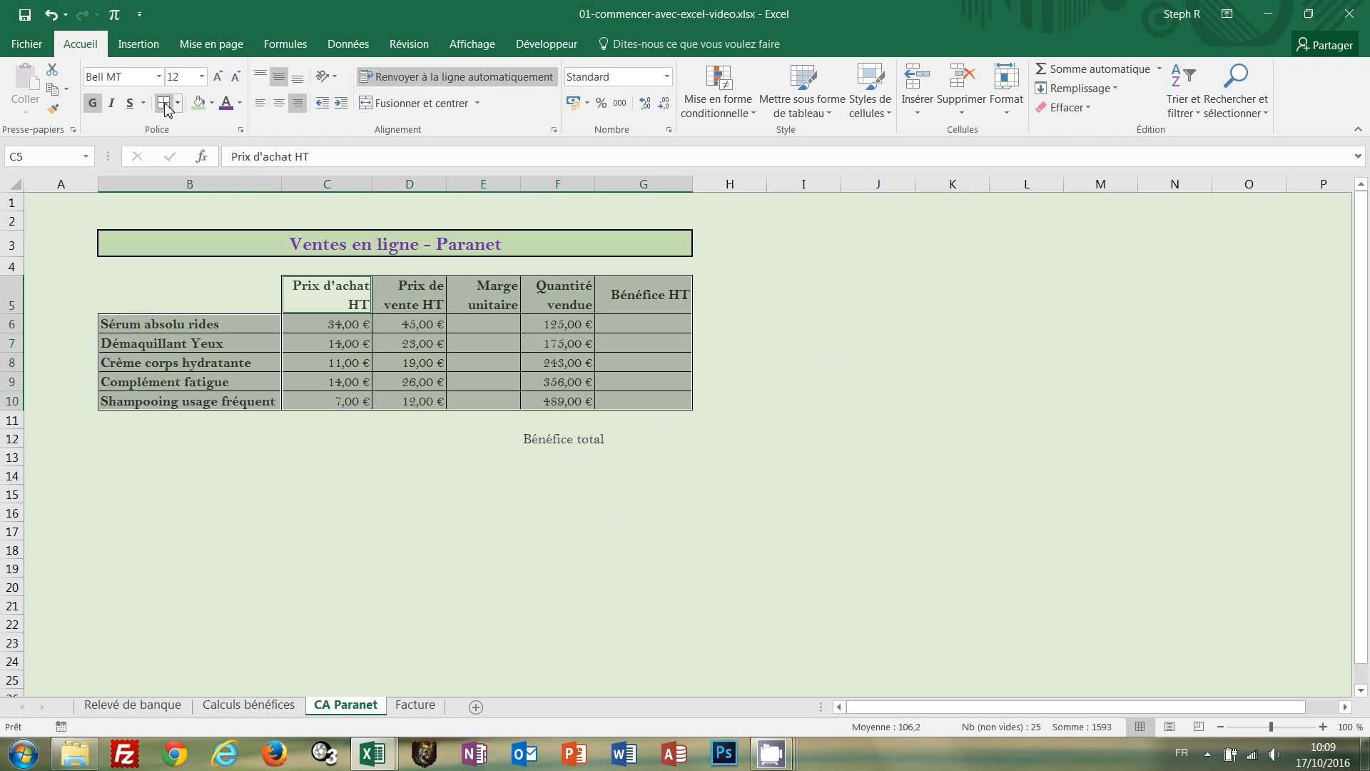
left_click(953, 432)
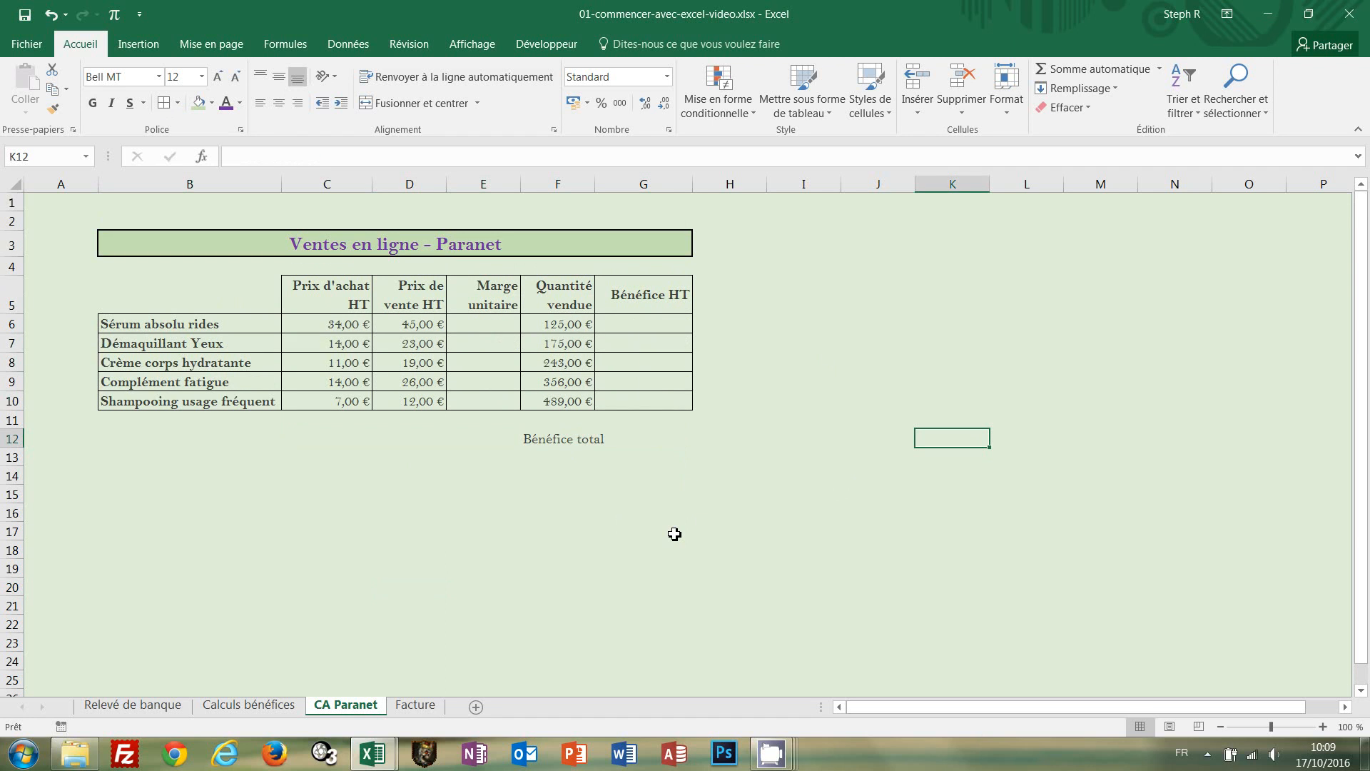
Step: Make the Bénéfice total label in F12 bold and wrap its text
left_click(547, 439)
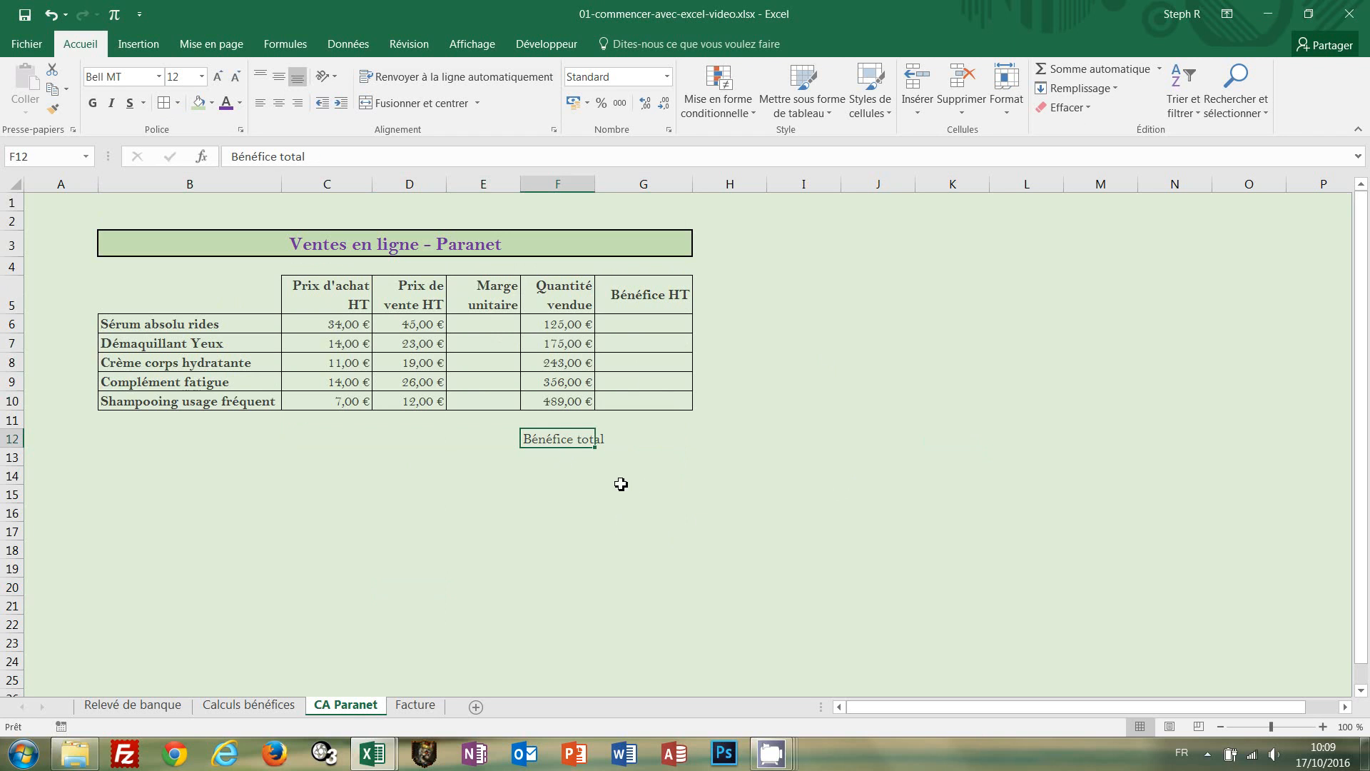
left_click(93, 104)
left_click(438, 77)
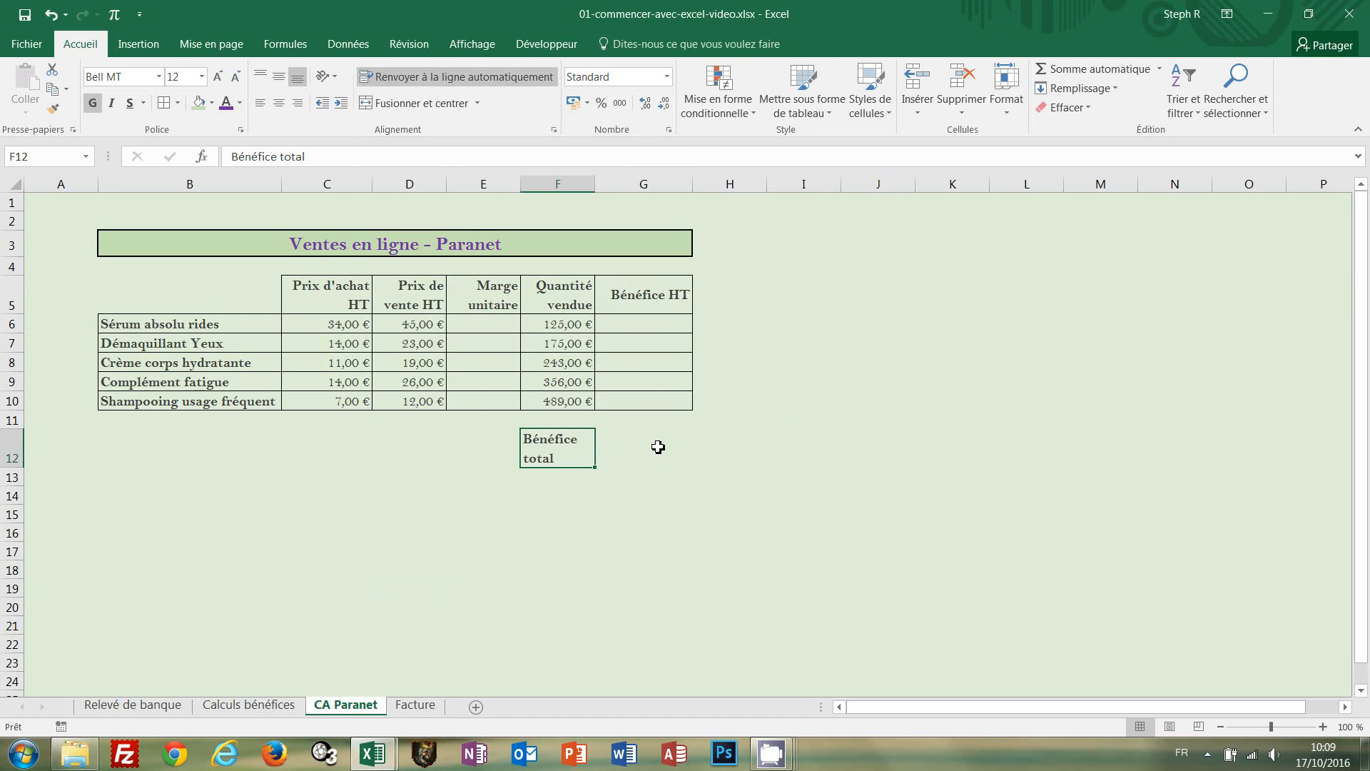
Step: Format the total cell G12 with the title's green fill, bold, font size 14 and the Comptabilité number format
left_click(658, 446)
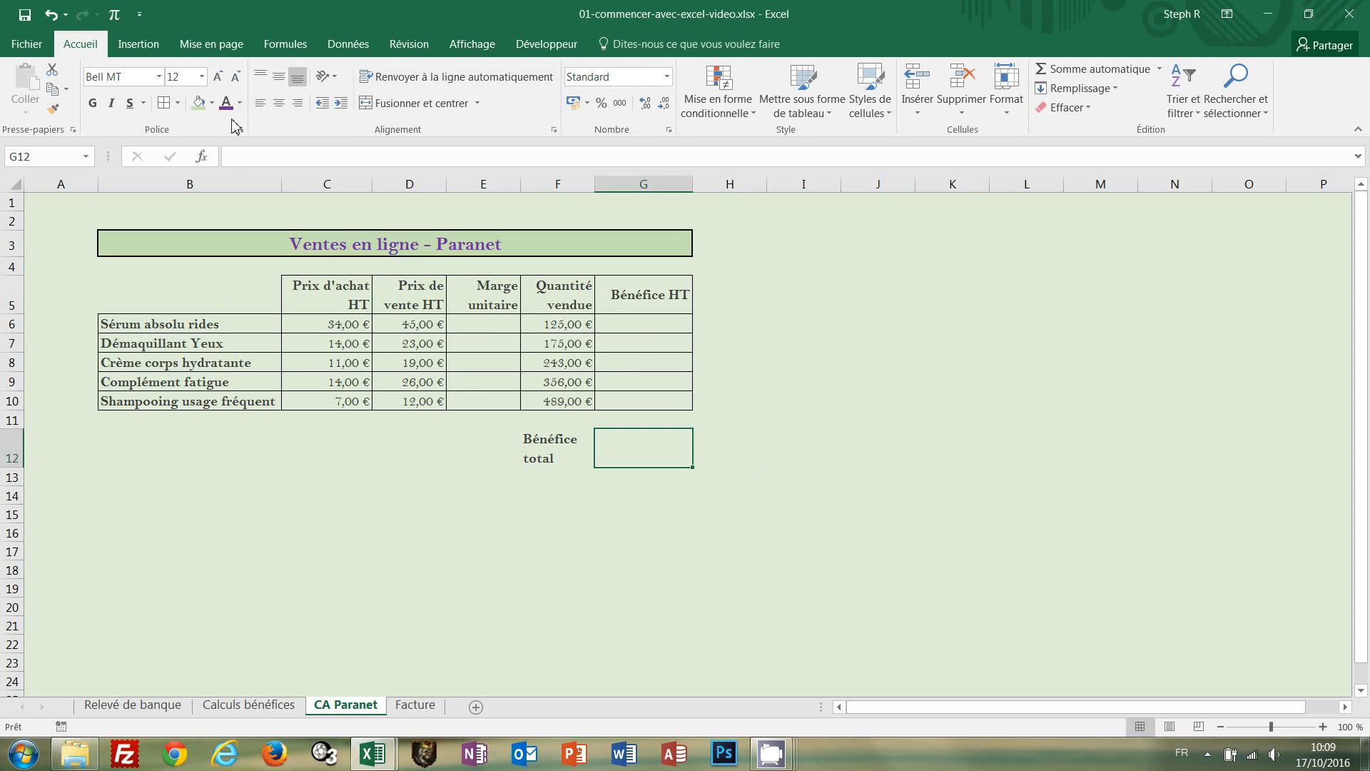
left_click(199, 102)
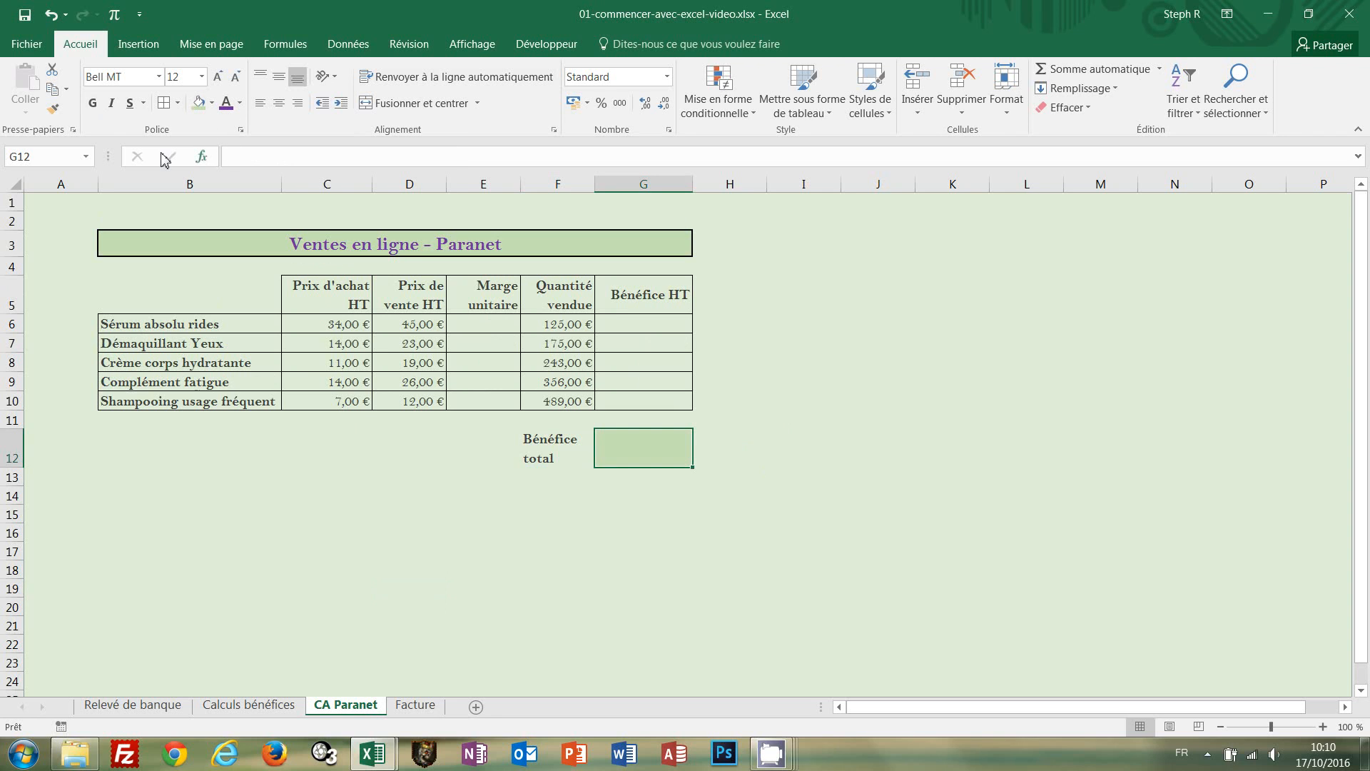
left_click(92, 103)
left_click(182, 77)
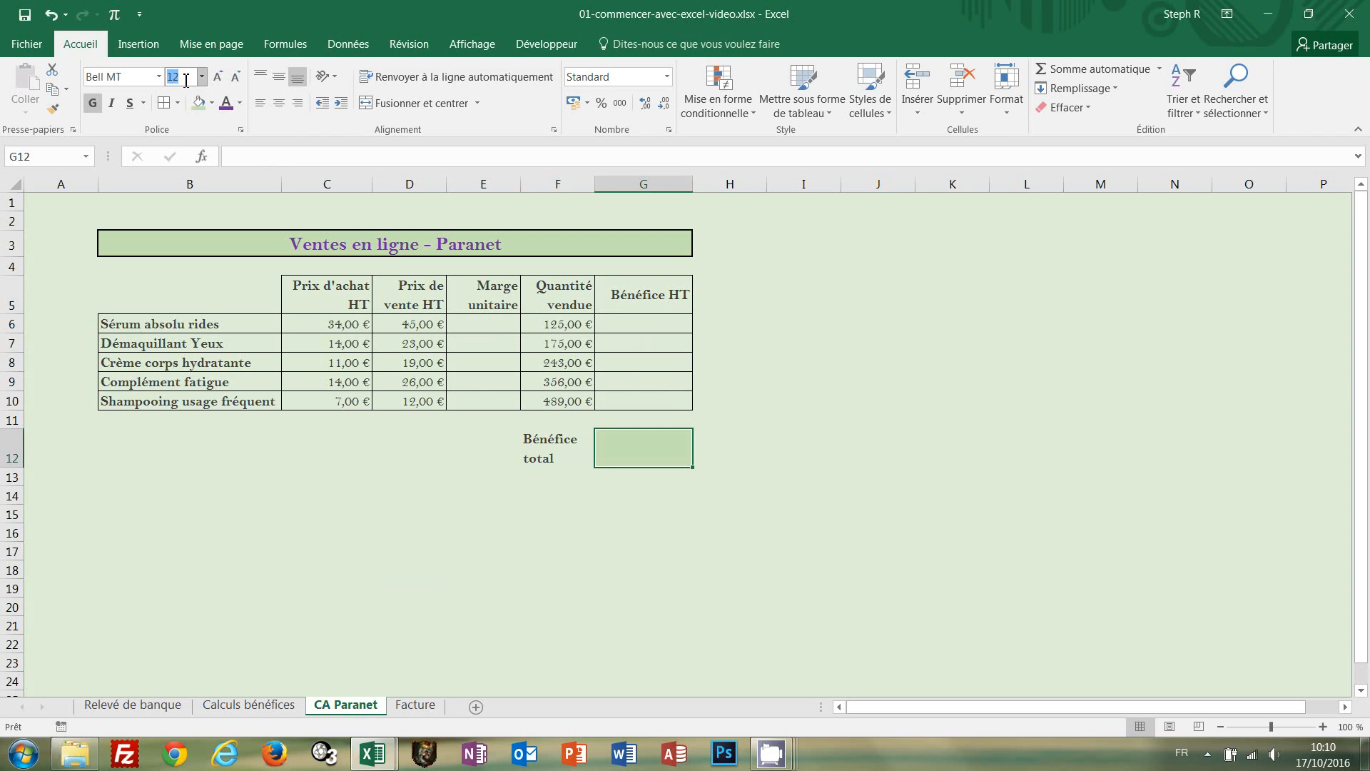
type("14")
left_click(578, 105)
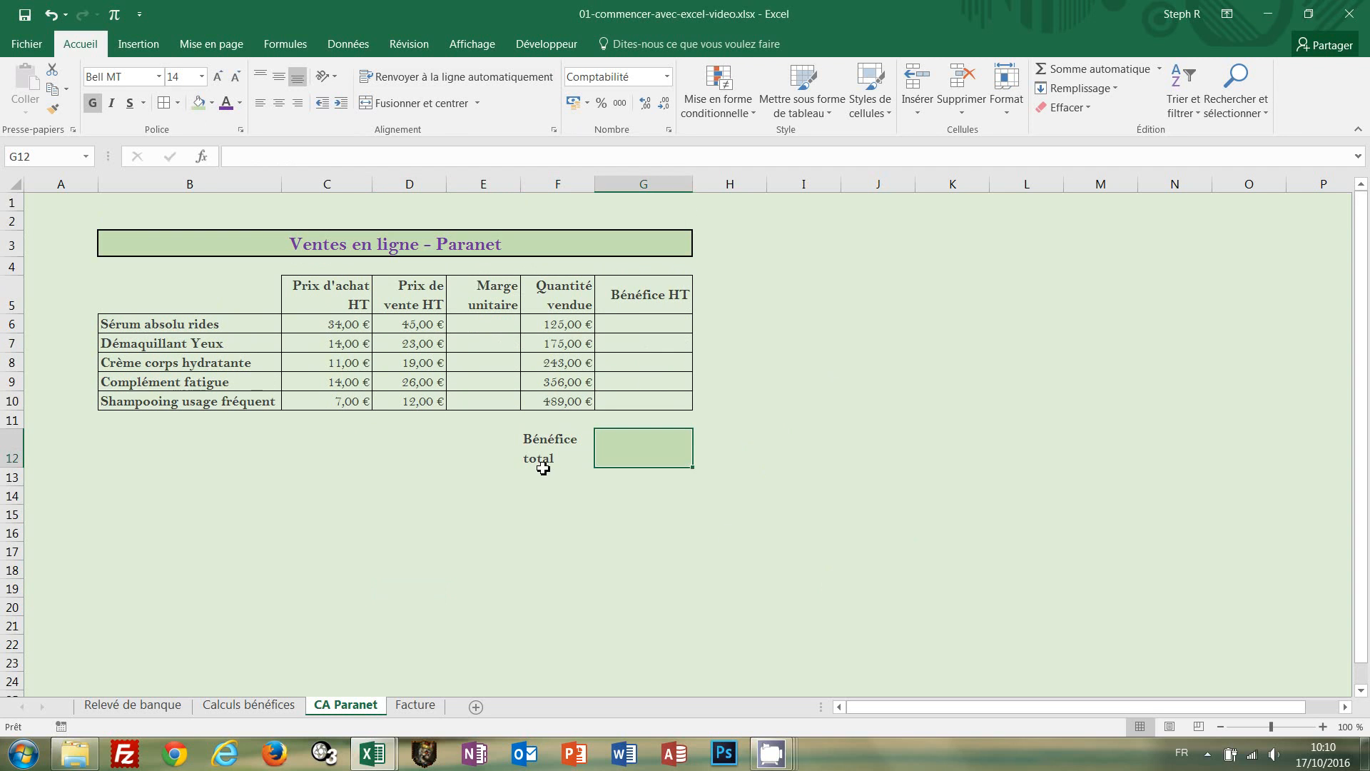
Step: Apply all borders to the Bénéfice total cells F12:G12
left_click(548, 531)
left_click_drag(543, 449, 643, 464)
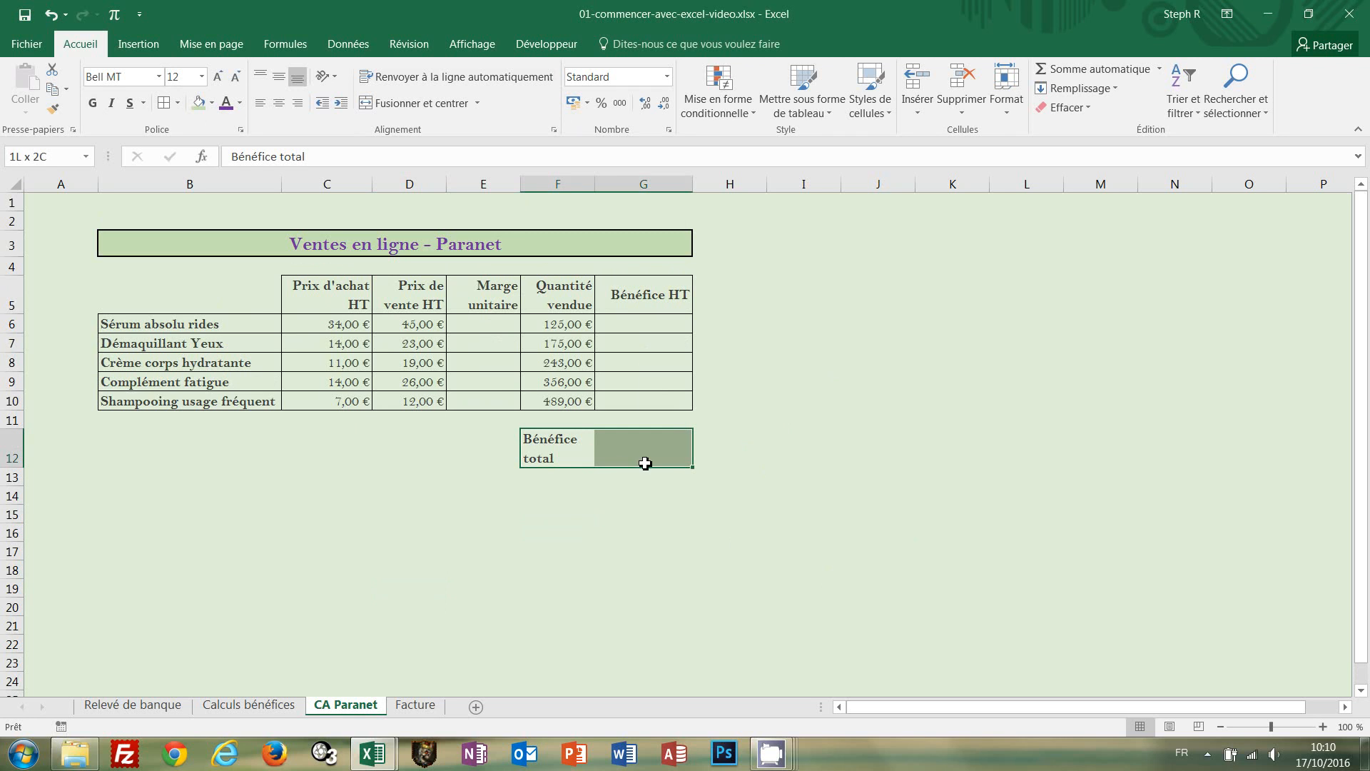
left_click(164, 108)
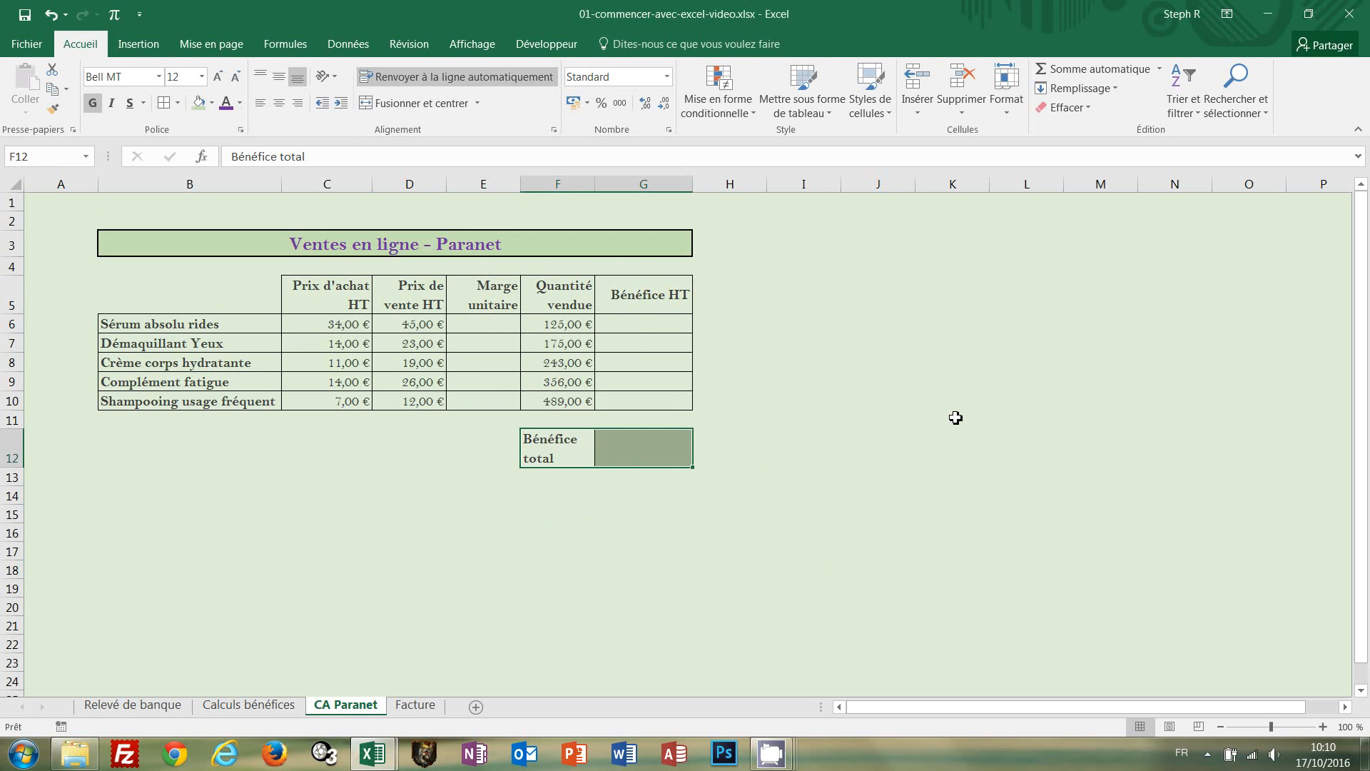
left_click(954, 418)
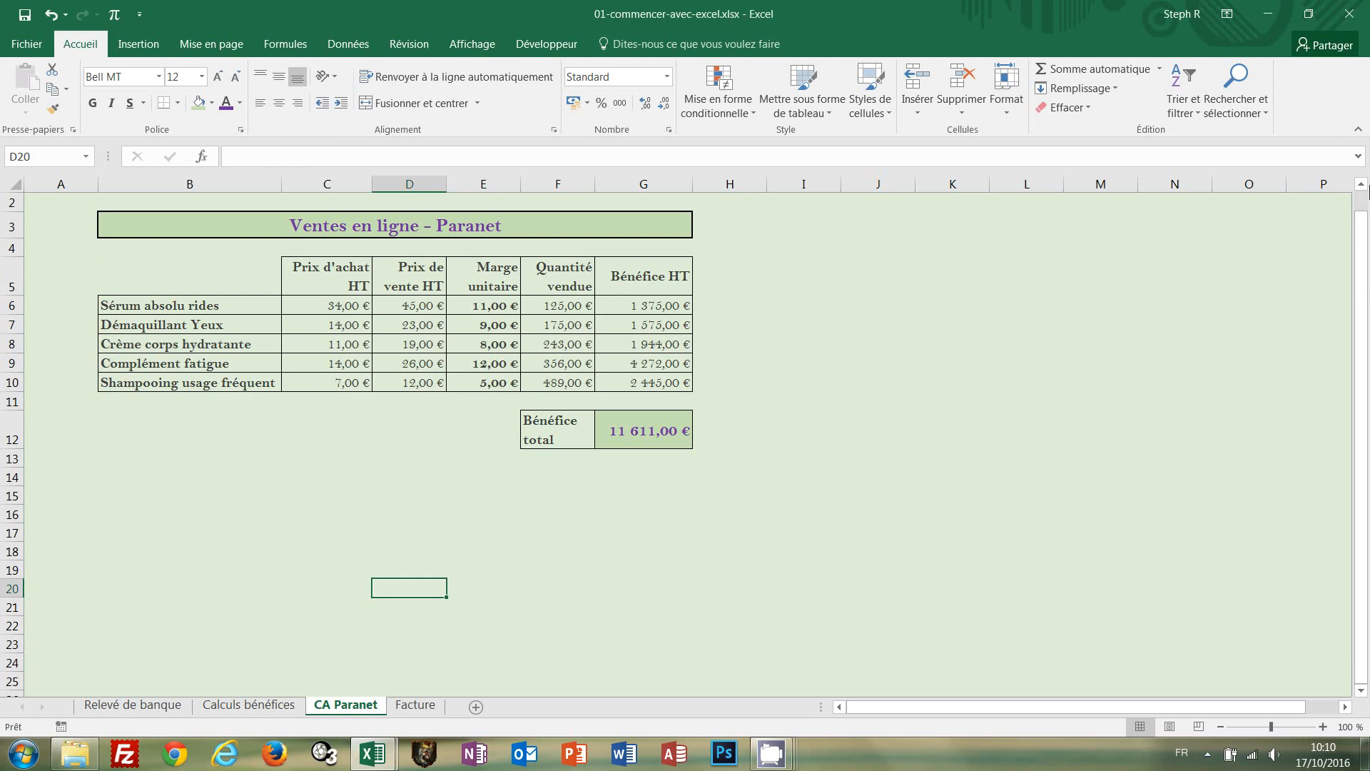
Step: Fill the Marge unitaire cells E6:E10 in one entry with the selling price minus purchase price formula, =D6-C6
left_click(1361, 184)
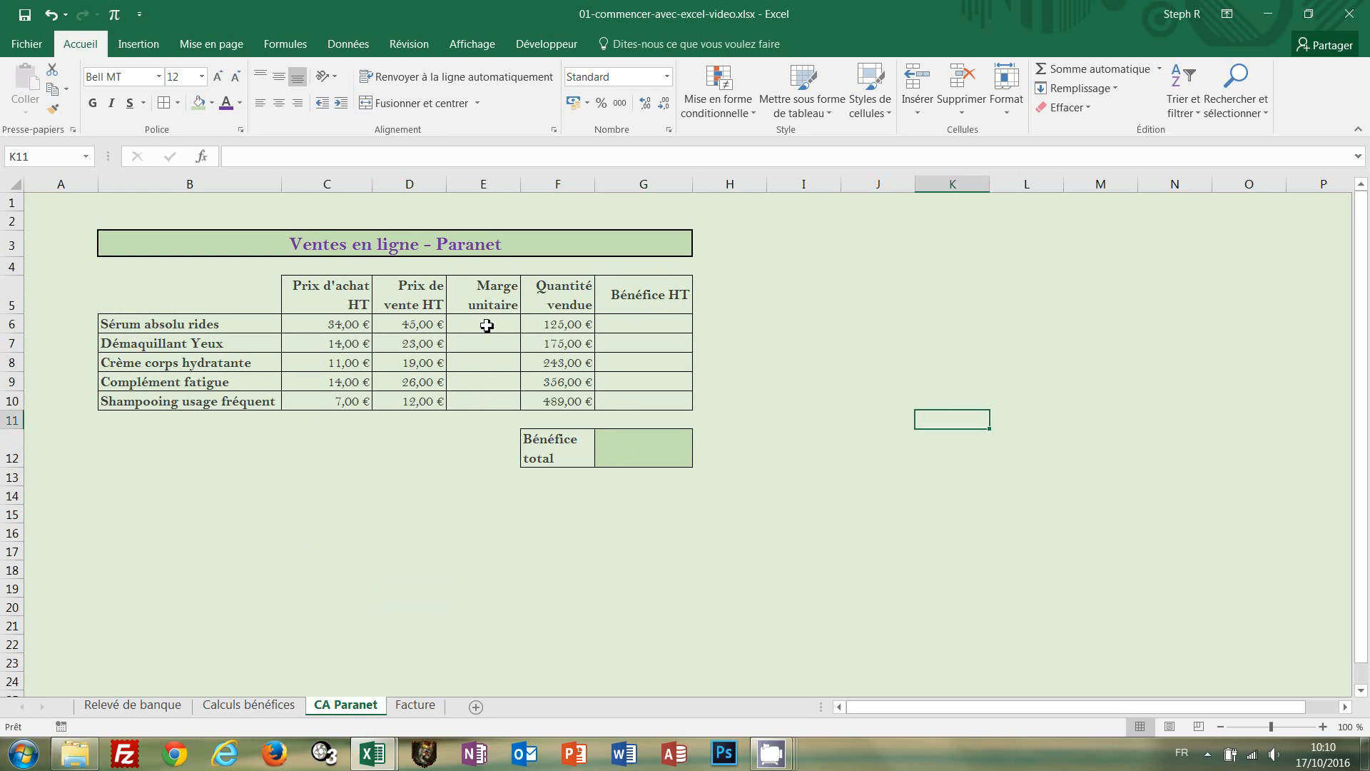
left_click_drag(487, 326, 503, 402)
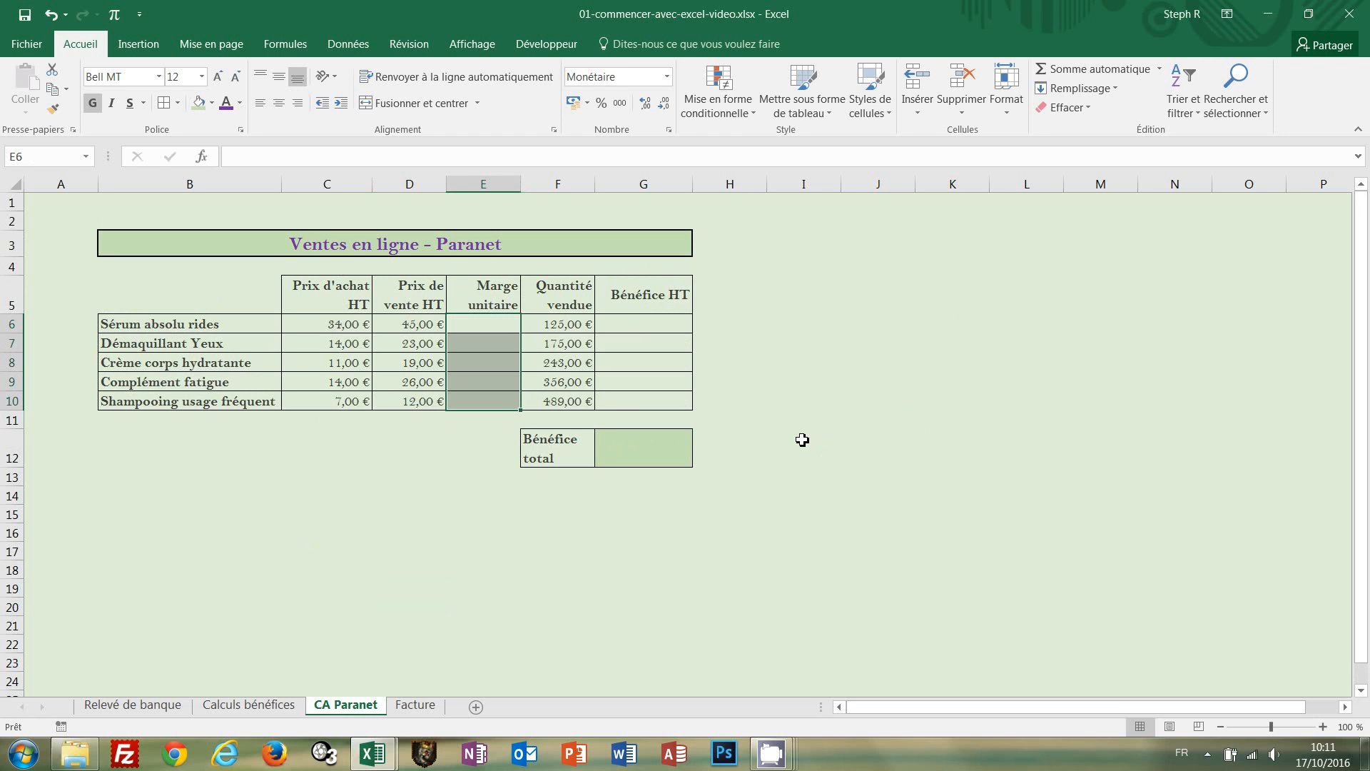
type("=")
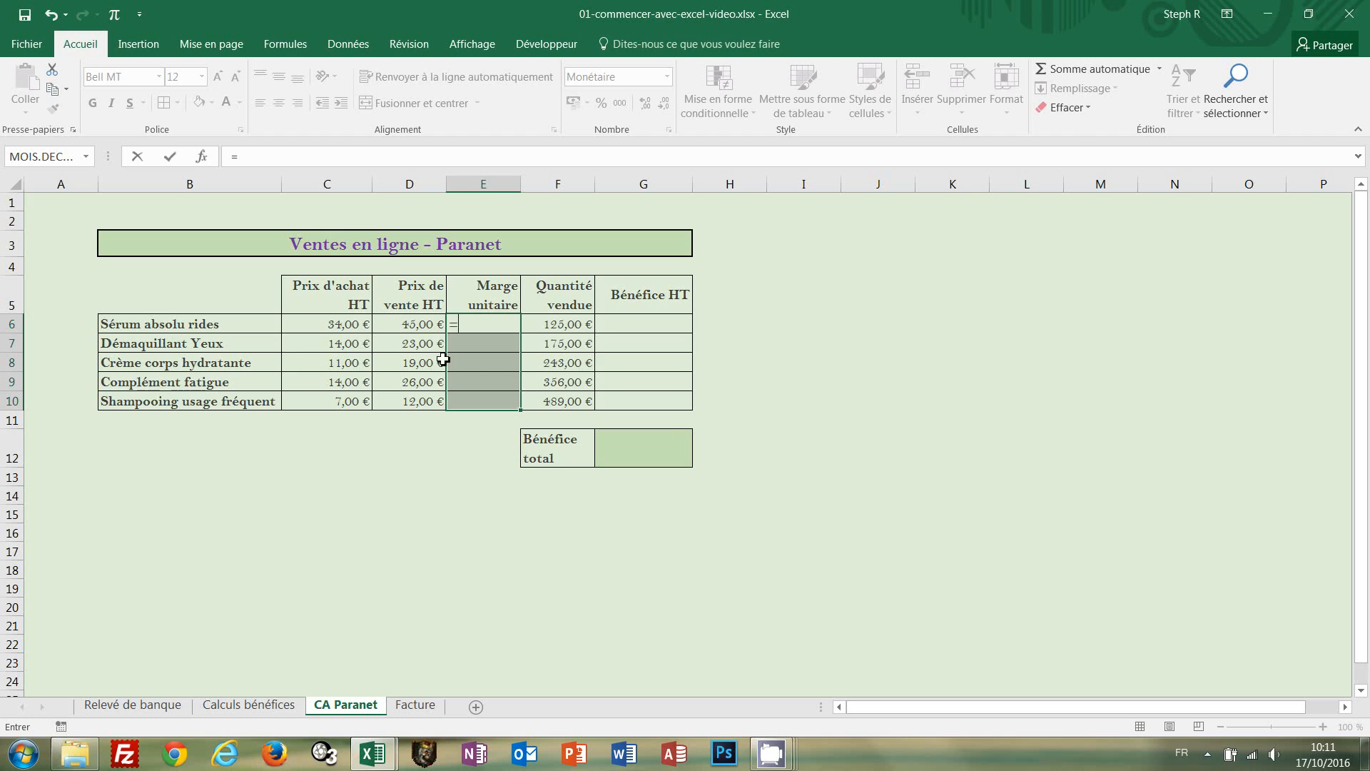
left_click(407, 326)
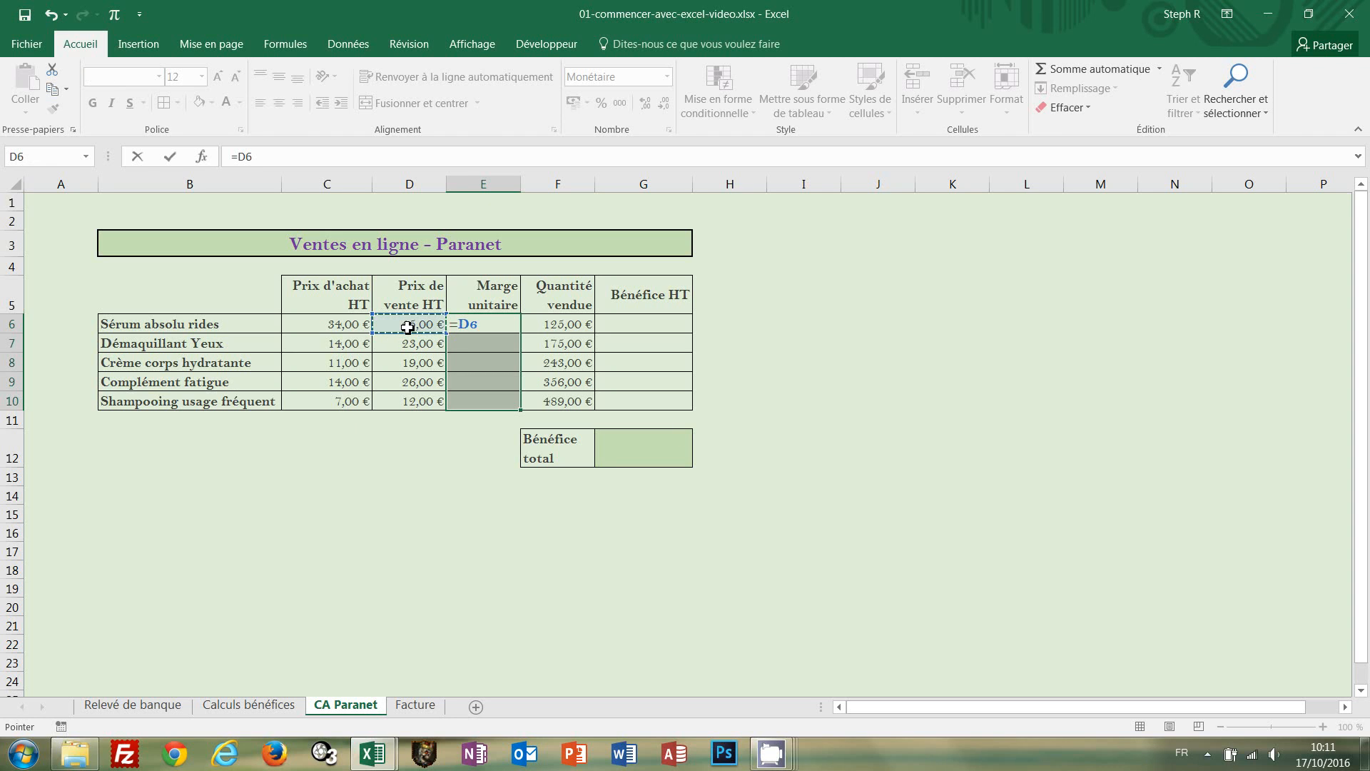
type("-")
left_click(330, 327)
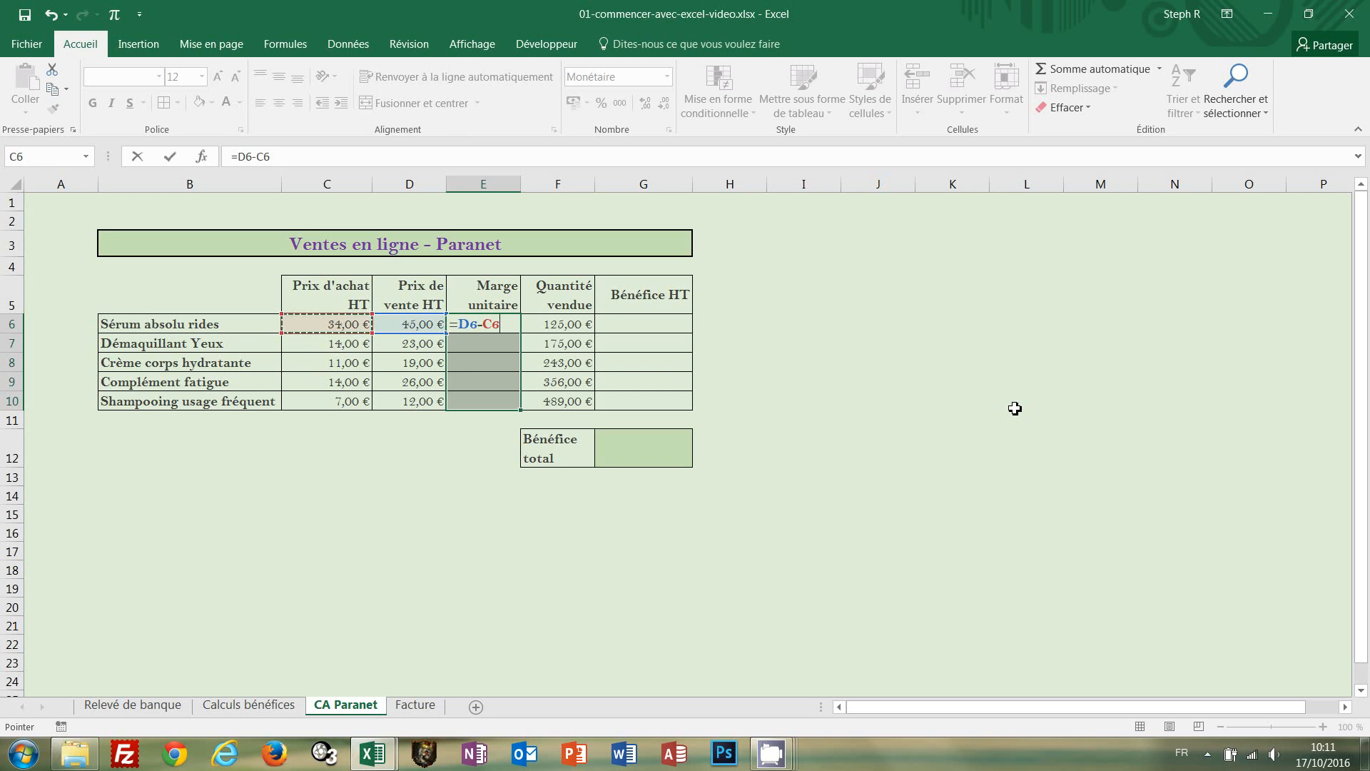
key("ctrl+Return")
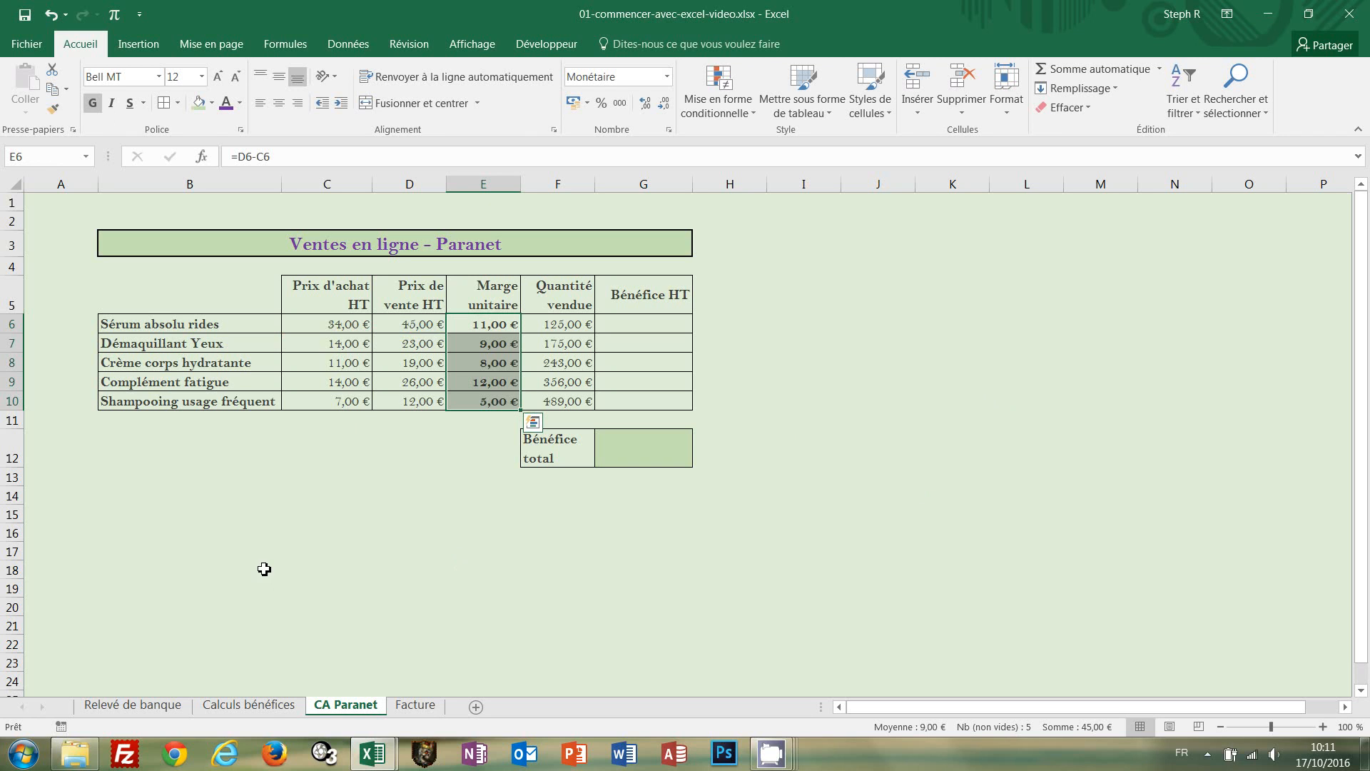
left_click(464, 421)
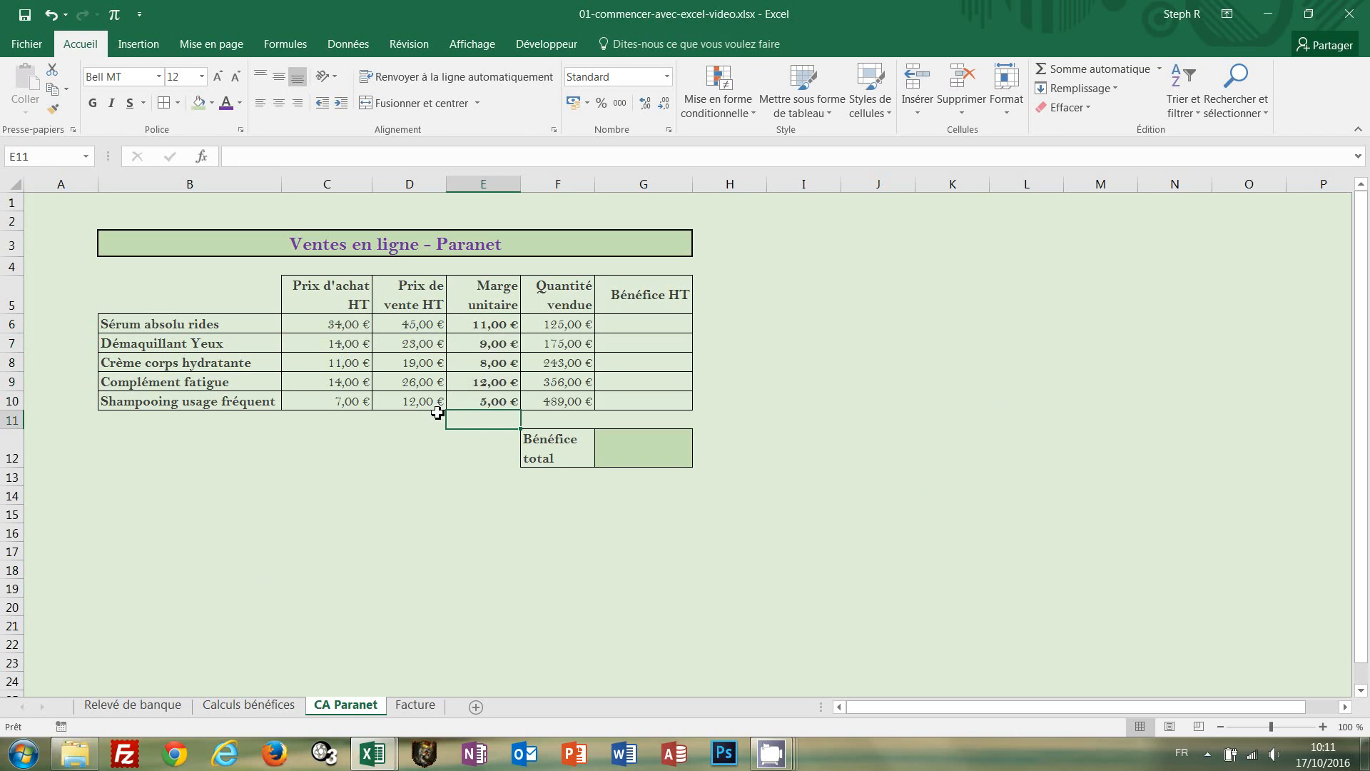
Step: Try a selling price of 14 for Shampooing usage fréquent in D10, and undo it
left_click(486, 401)
left_click(430, 404)
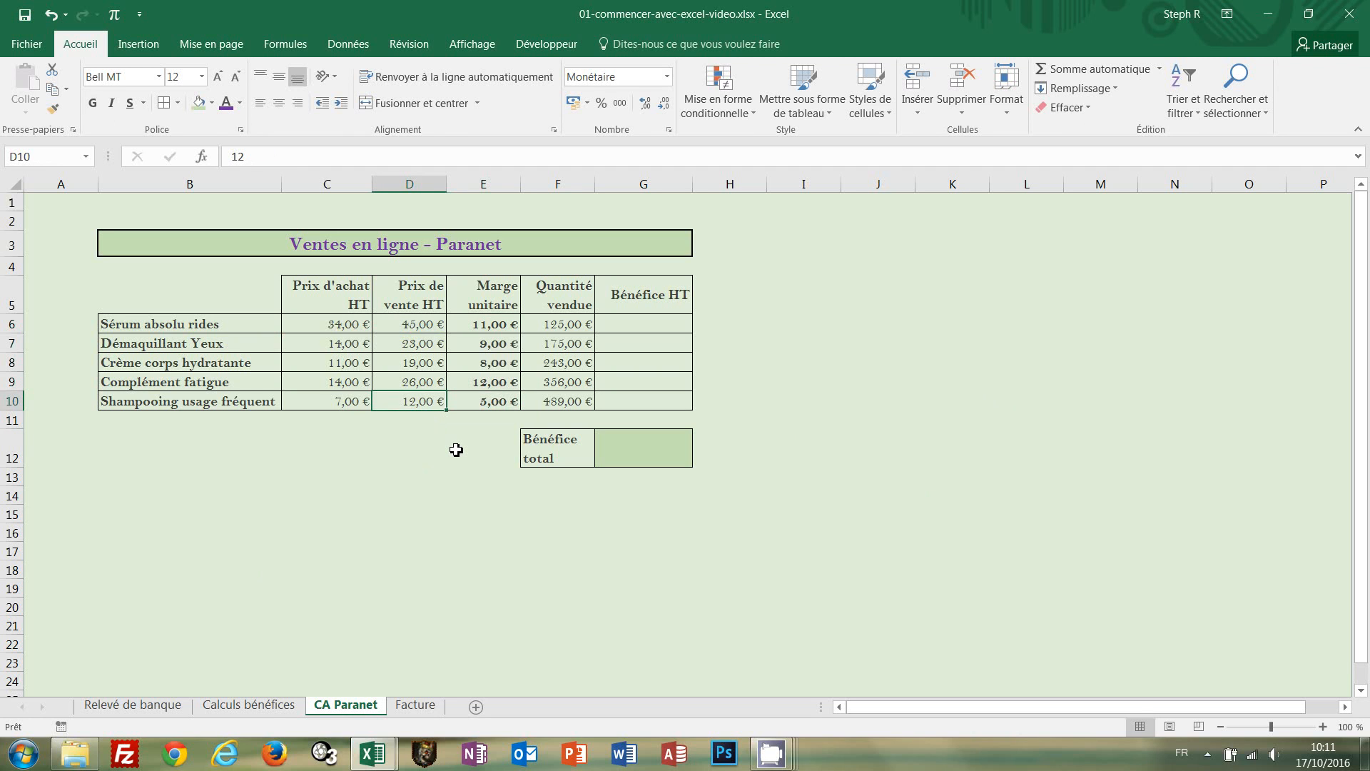
type("14")
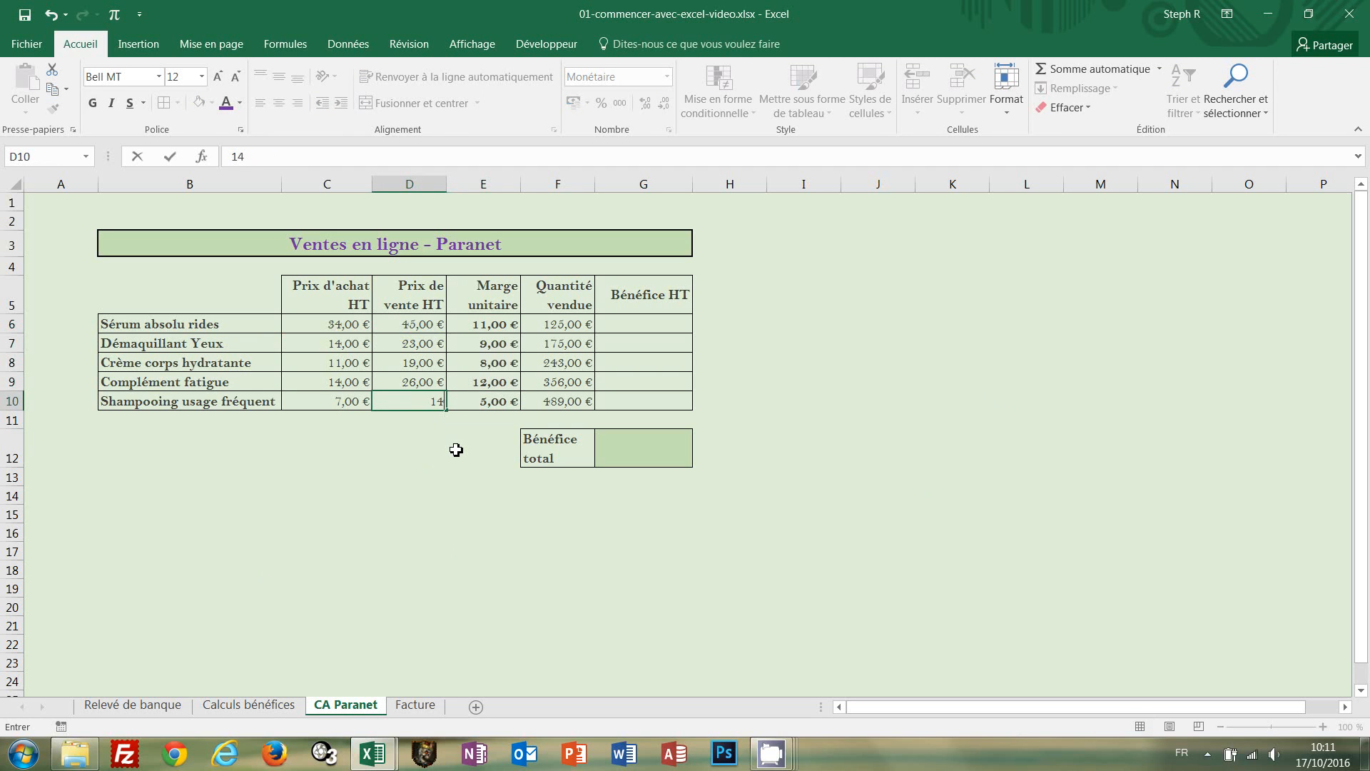
key("Return")
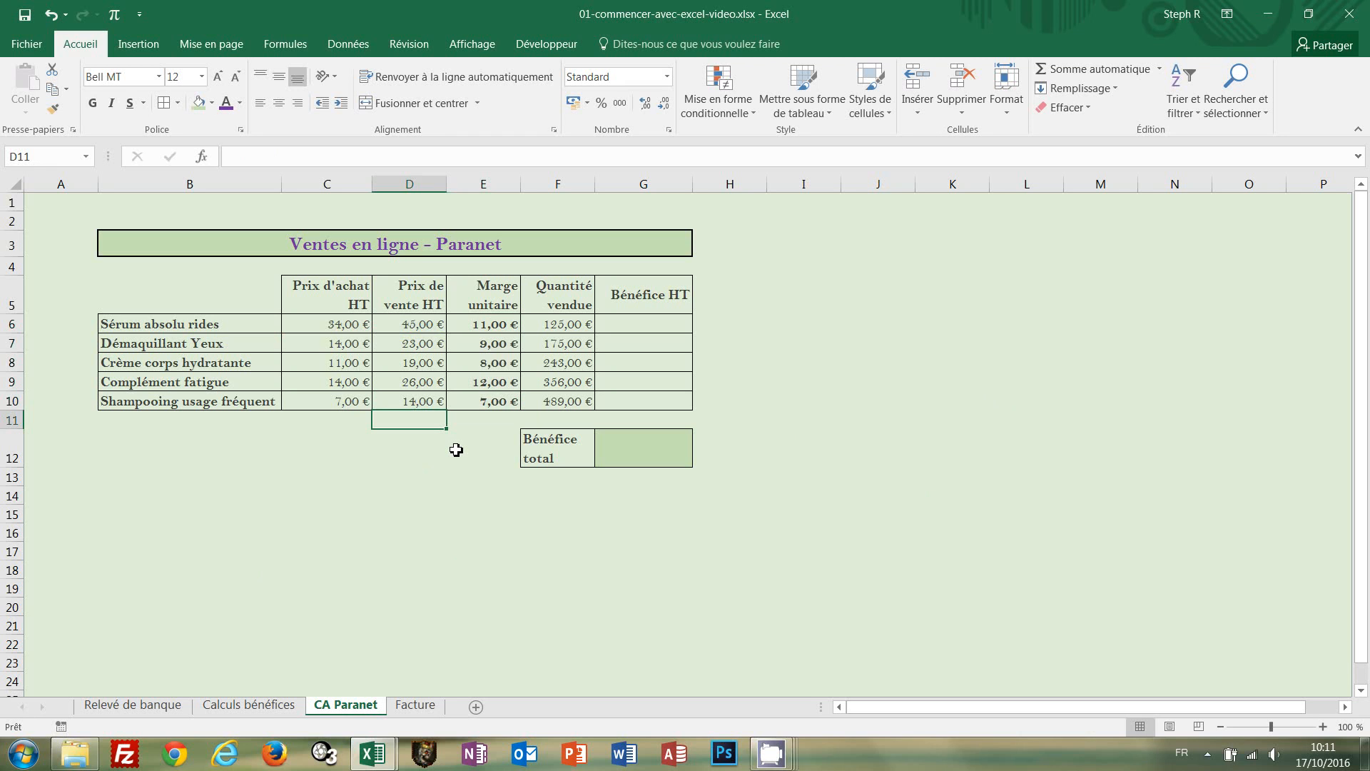
key("ctrl+z")
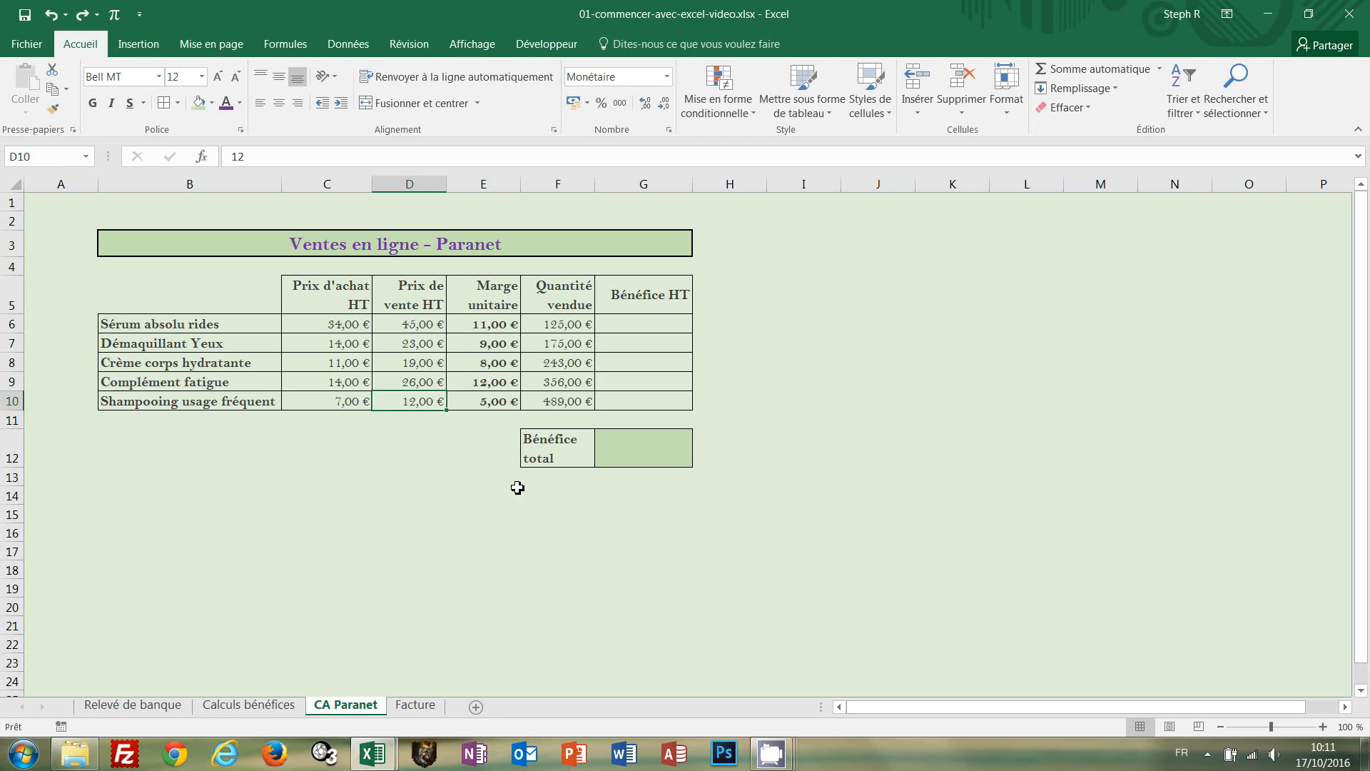
Step: Set the Quantité vendue values in F6:F10 to the Standard number format in both the working and the reference workbook
left_click_drag(665, 322, 652, 405)
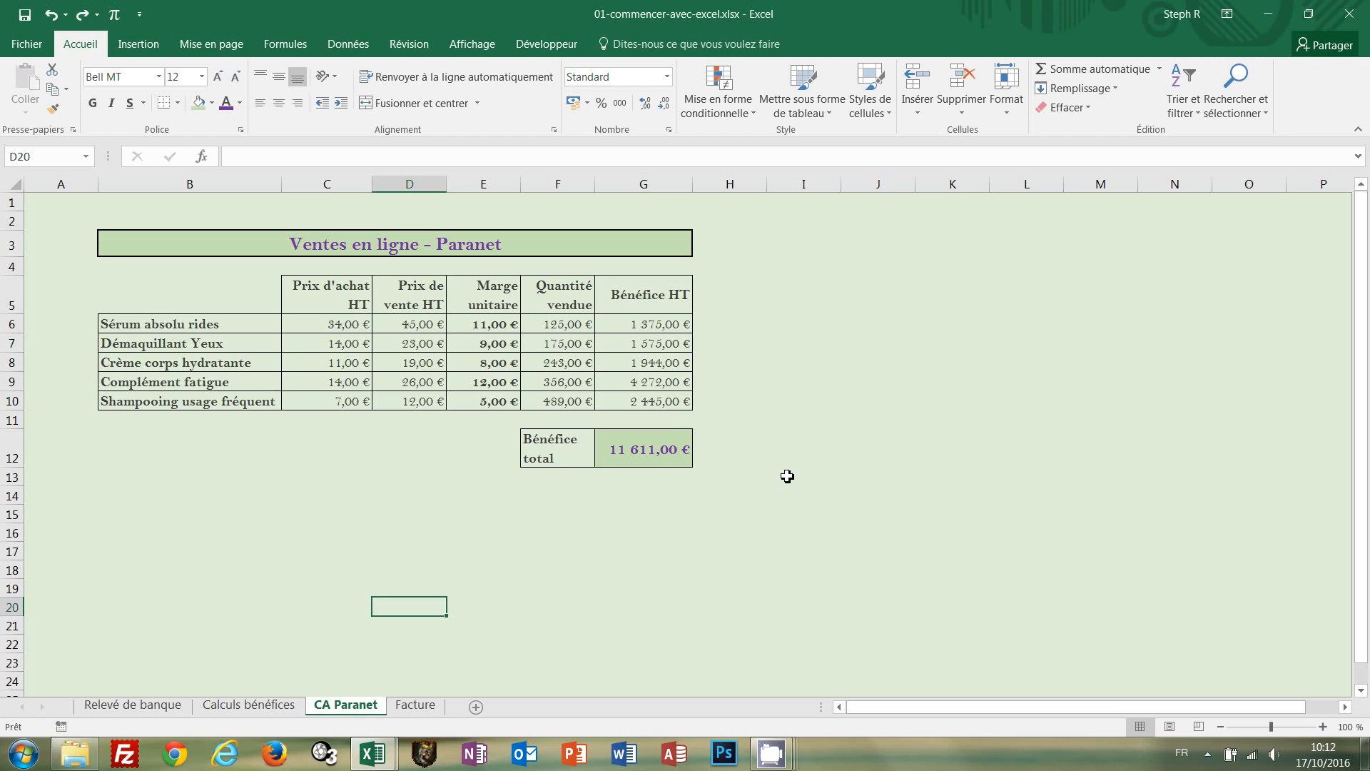
left_click_drag(561, 327, 560, 404)
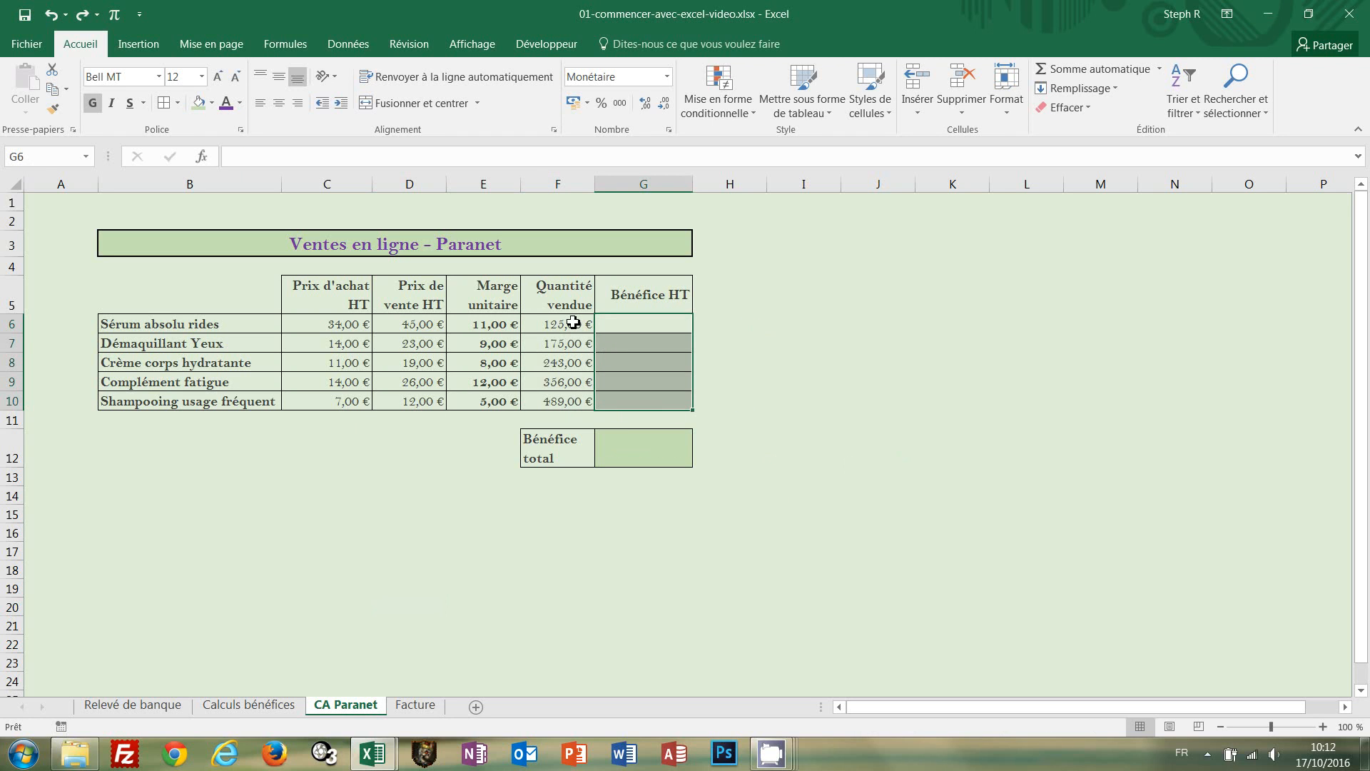
left_click_drag(573, 322, 579, 401)
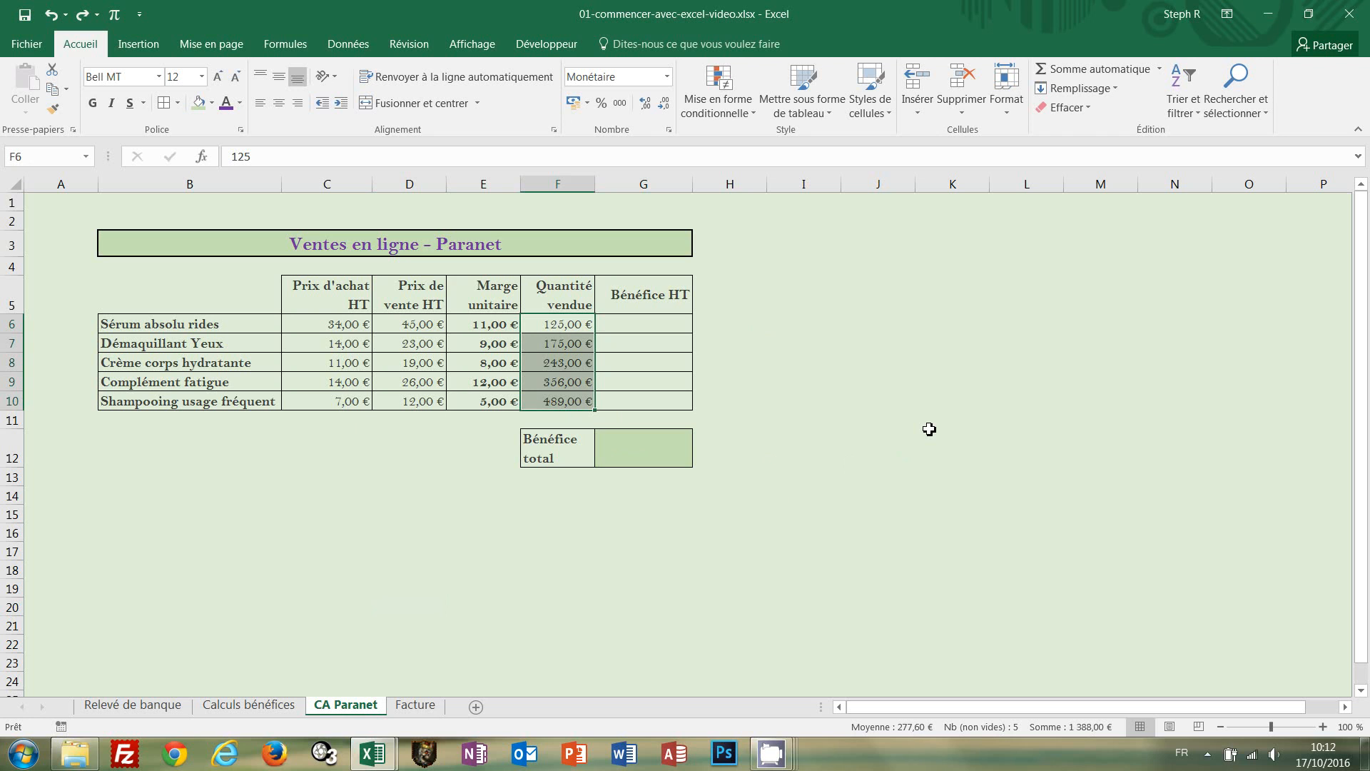
left_click(668, 78)
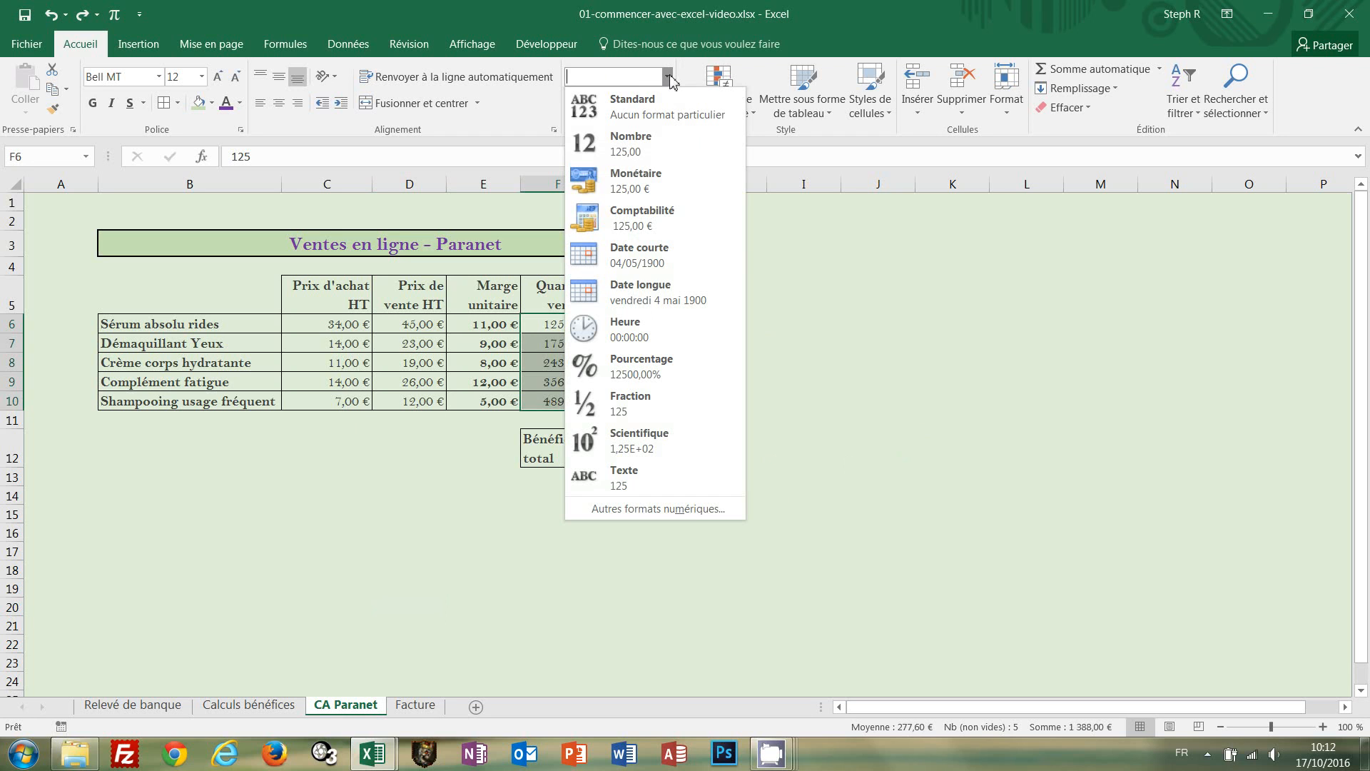
left_click(612, 105)
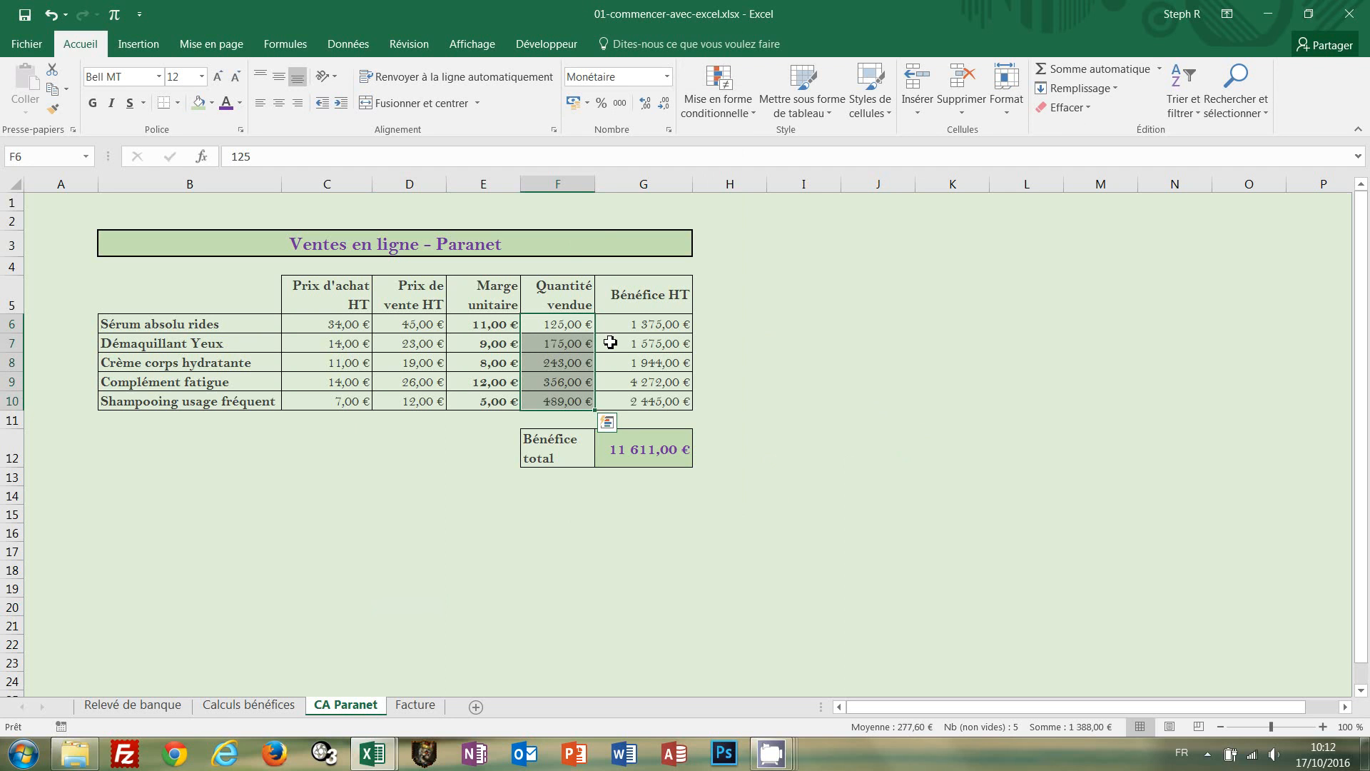
left_click(667, 76)
left_click(650, 108)
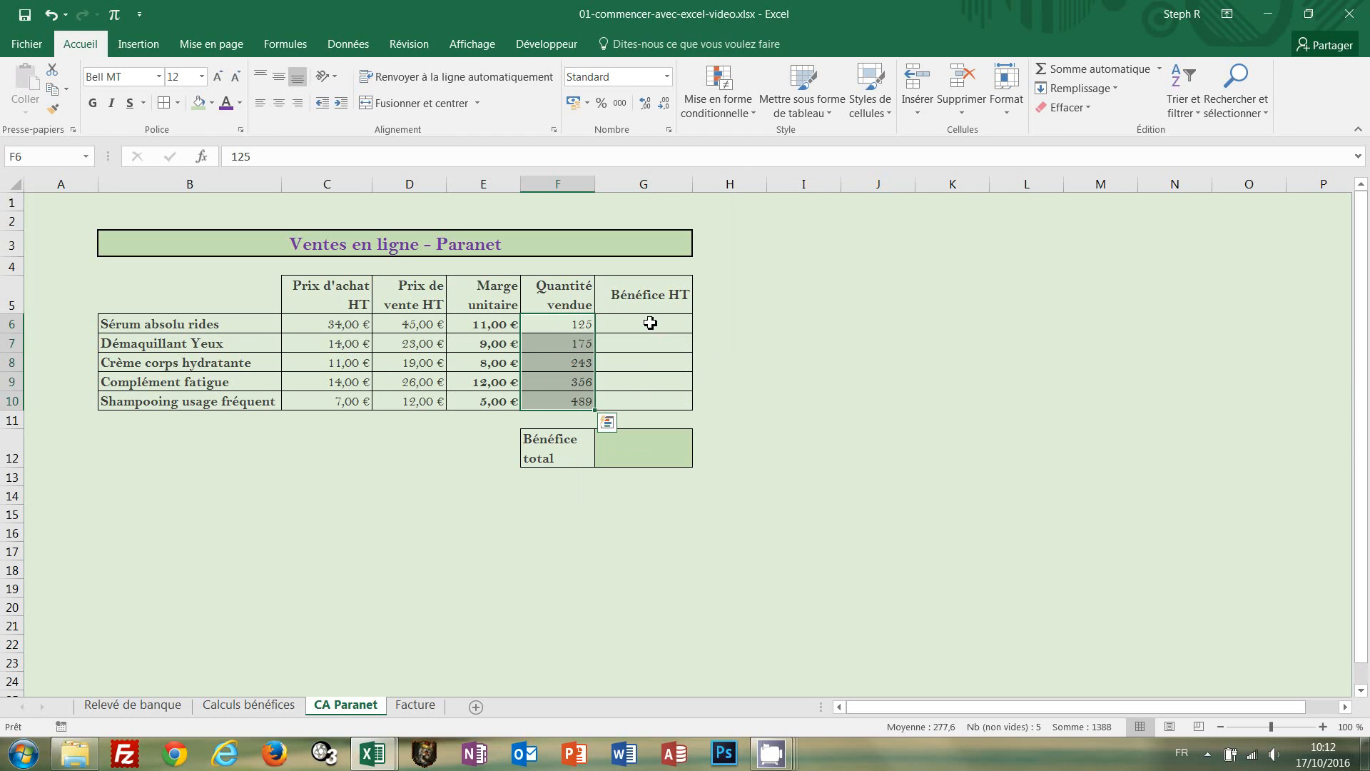
Step: Fill the Bénéfice HT cells G6:G10 in one entry with the quantity sold times unit margin formula, =F6*E6
left_click(651, 327)
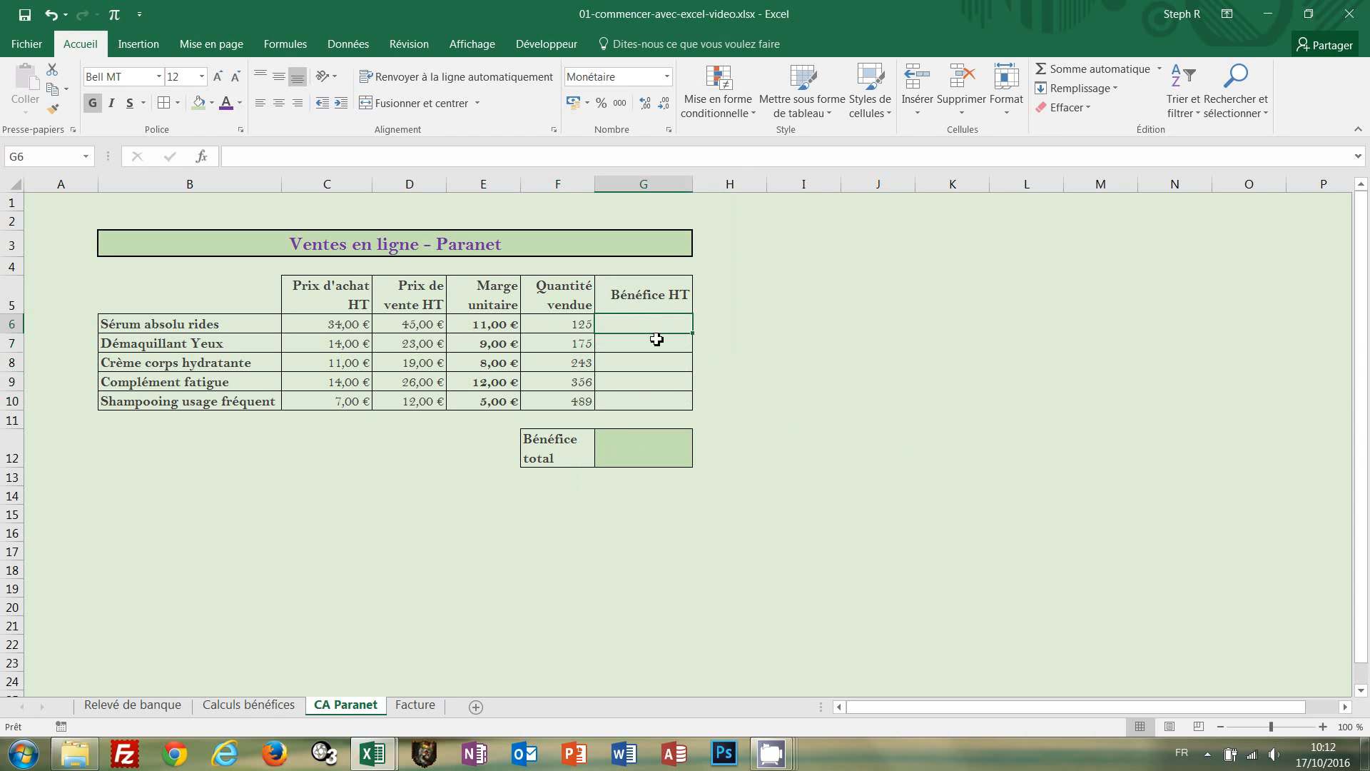
left_click_drag(656, 328, 651, 400)
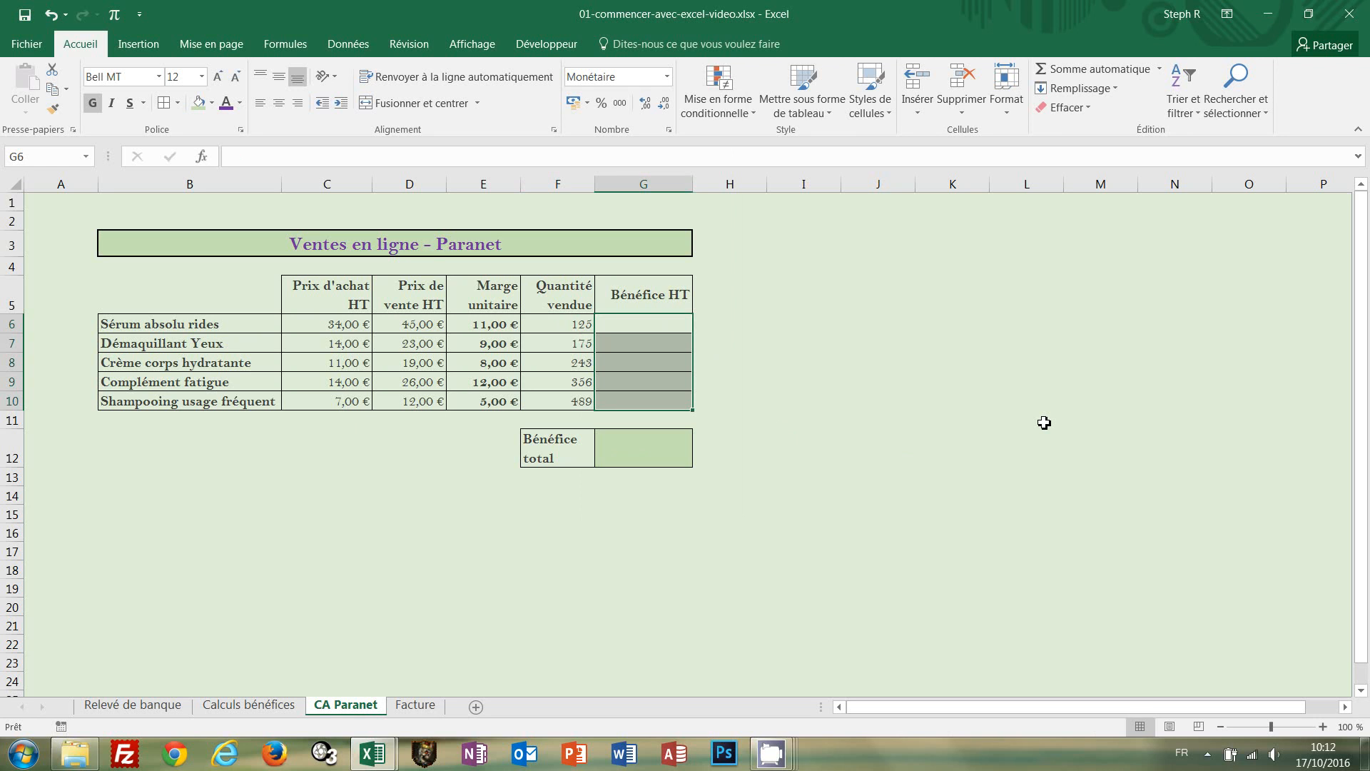
type("=")
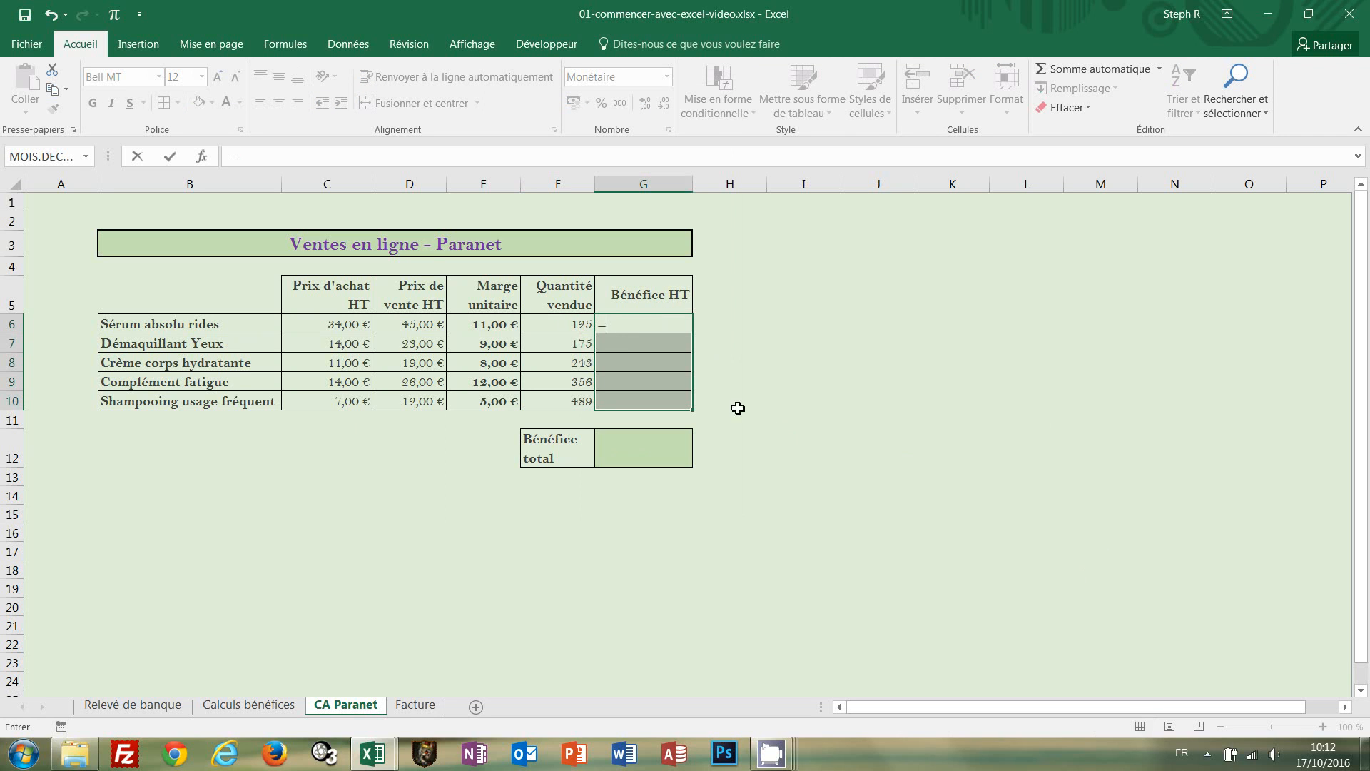
left_click(579, 325)
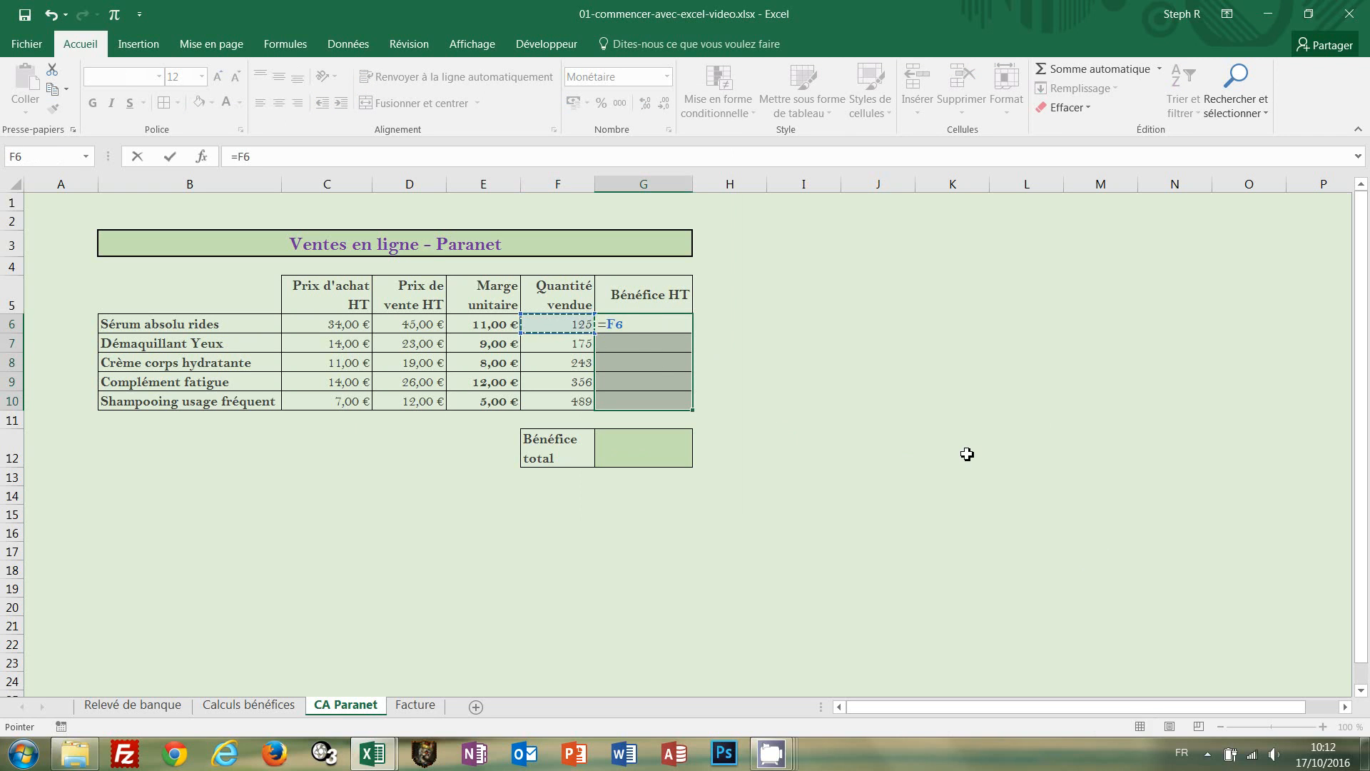
type("*")
left_click(486, 323)
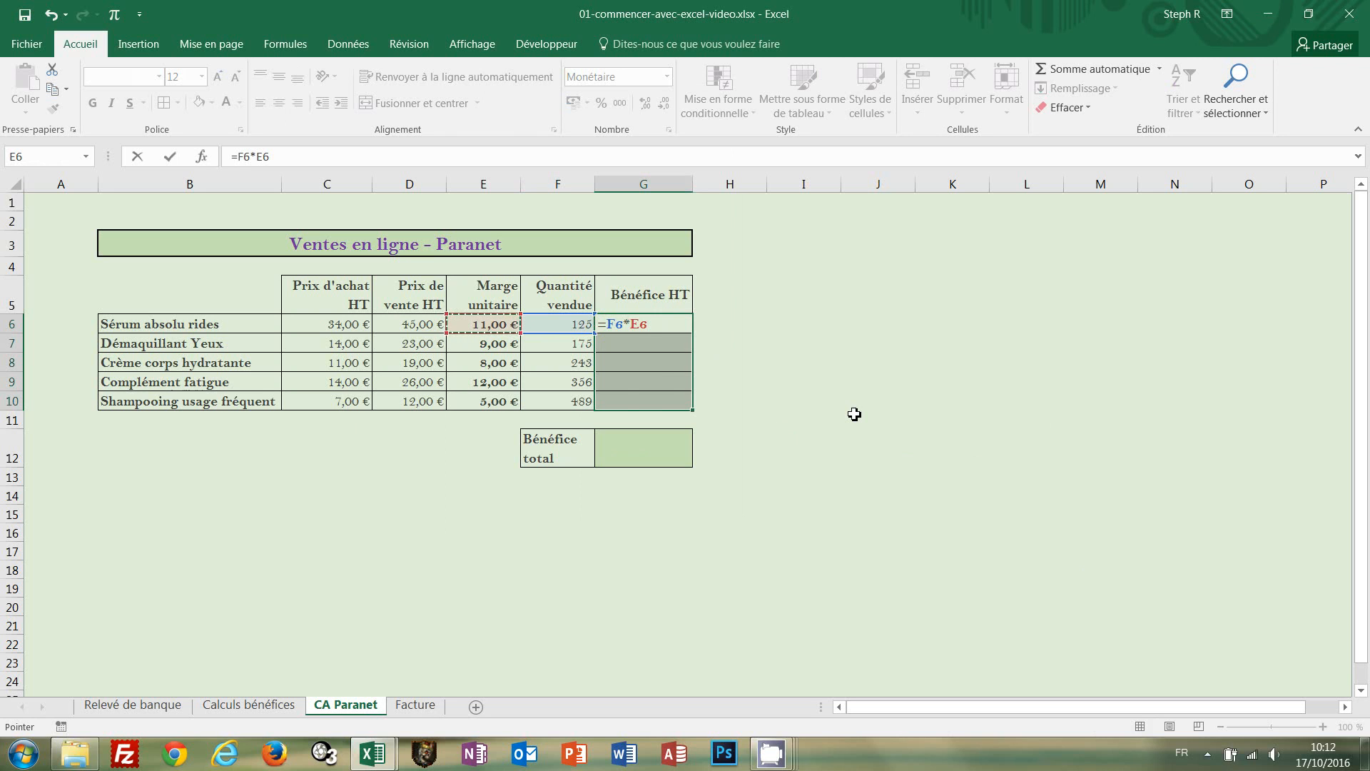
key("ctrl+Return")
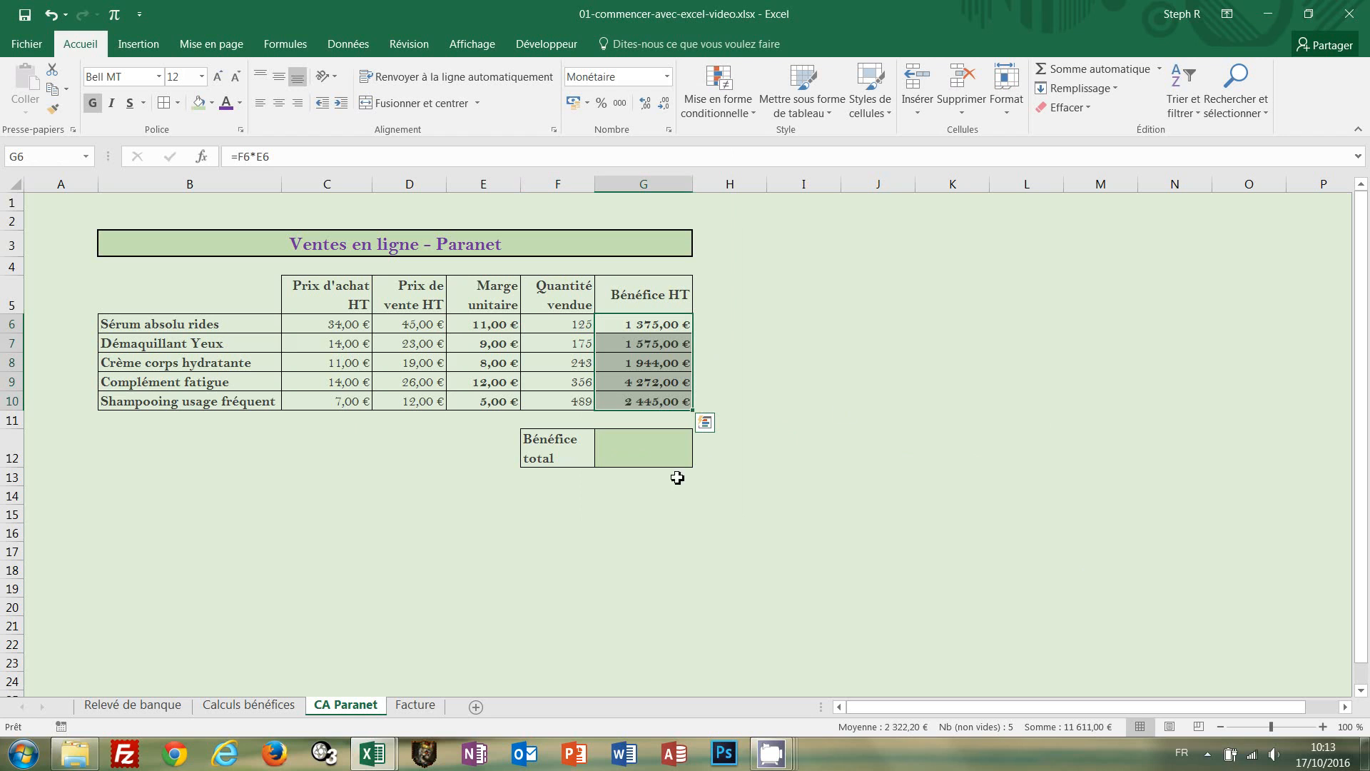
Step: Try an AutoSum of the Bénéfice HT profits over the whole selection G6:G12, and undo it
left_click(651, 454)
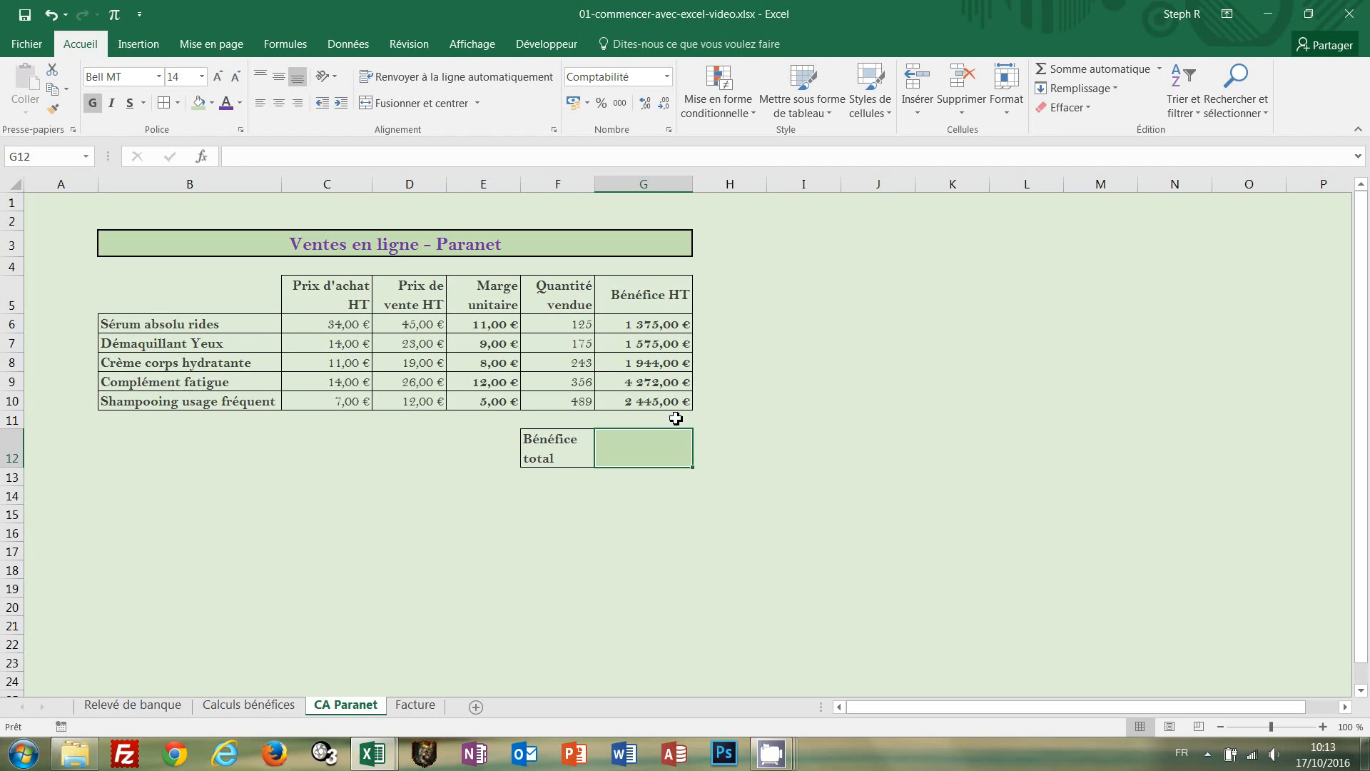
left_click_drag(652, 324, 645, 444)
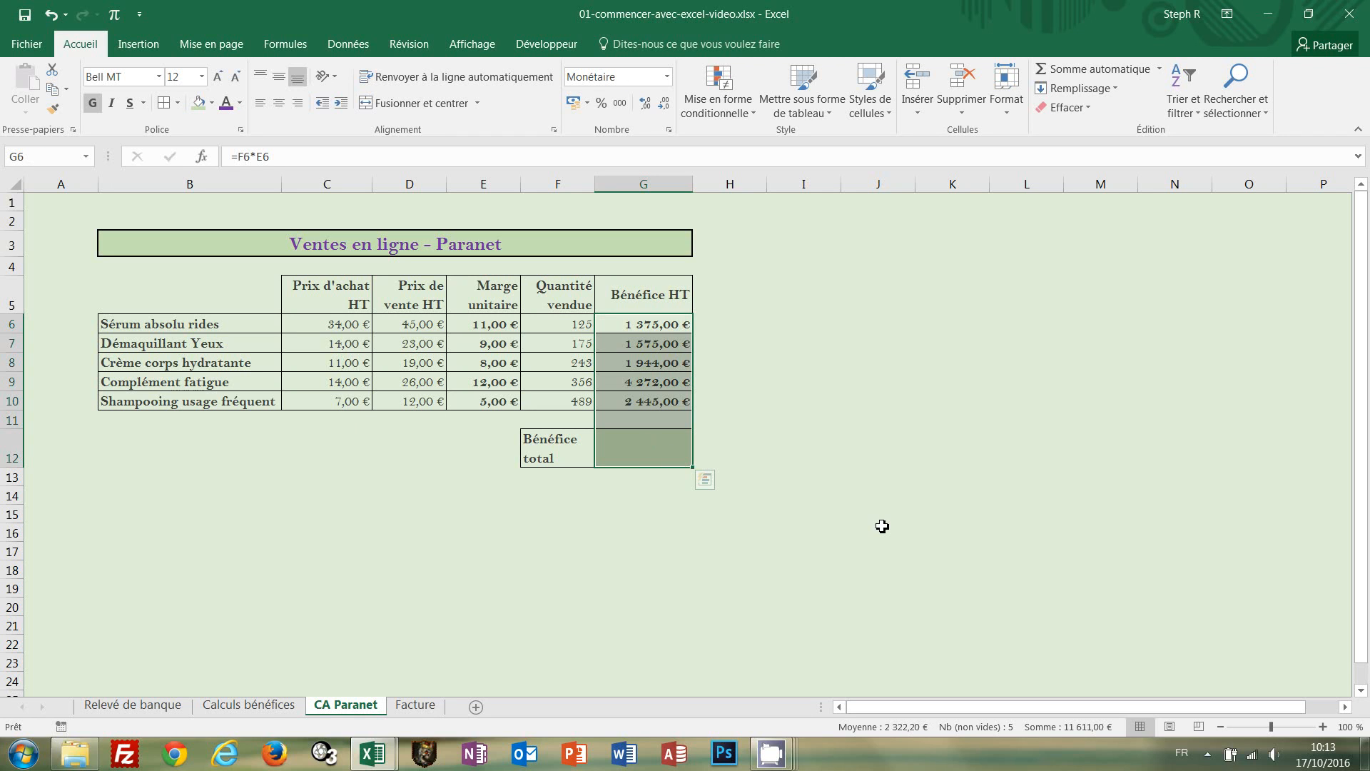
left_click(1097, 71)
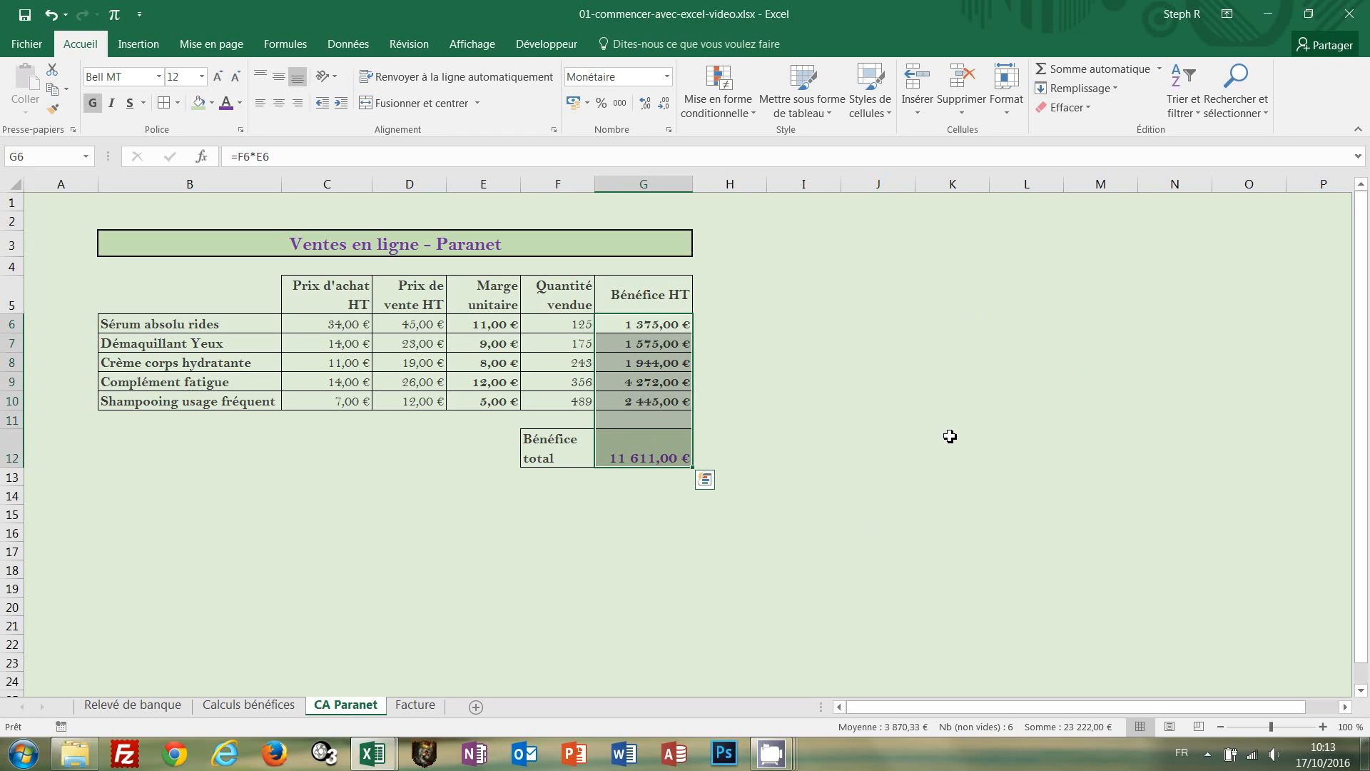
key("ctrl+z")
left_click(950, 436)
Step: Total the profits in the Bénéfice total cell G12 with =SOMME(G6:G10), and centre the cell vertically
left_click(639, 455)
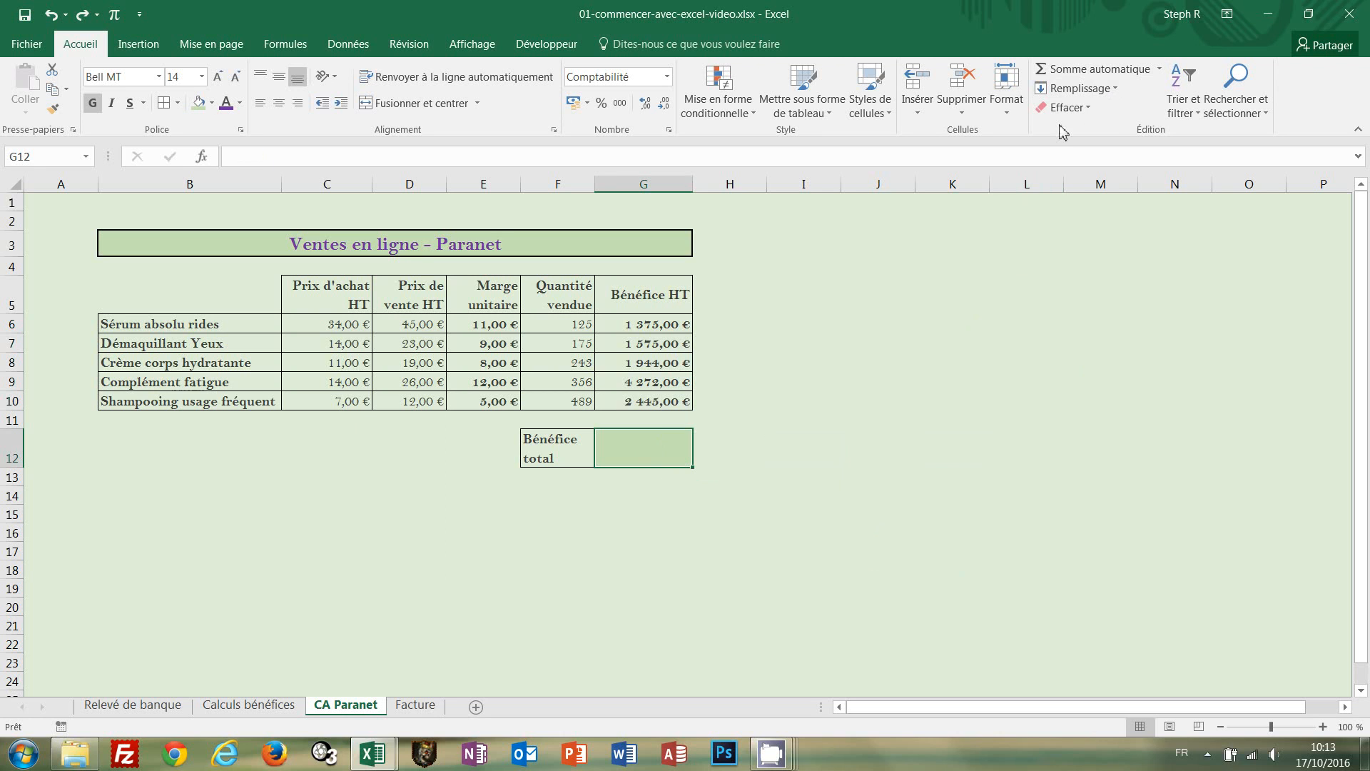
left_click(1078, 74)
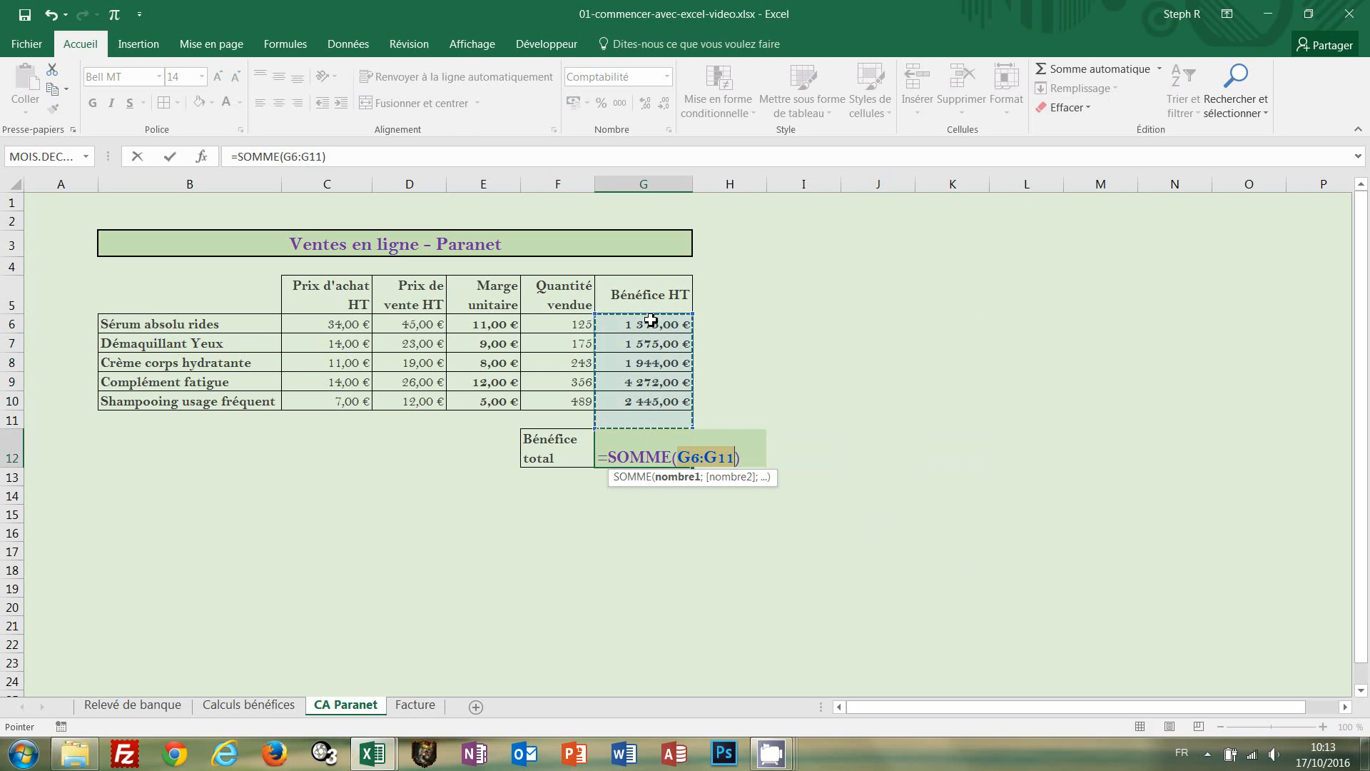
left_click_drag(650, 320, 648, 396)
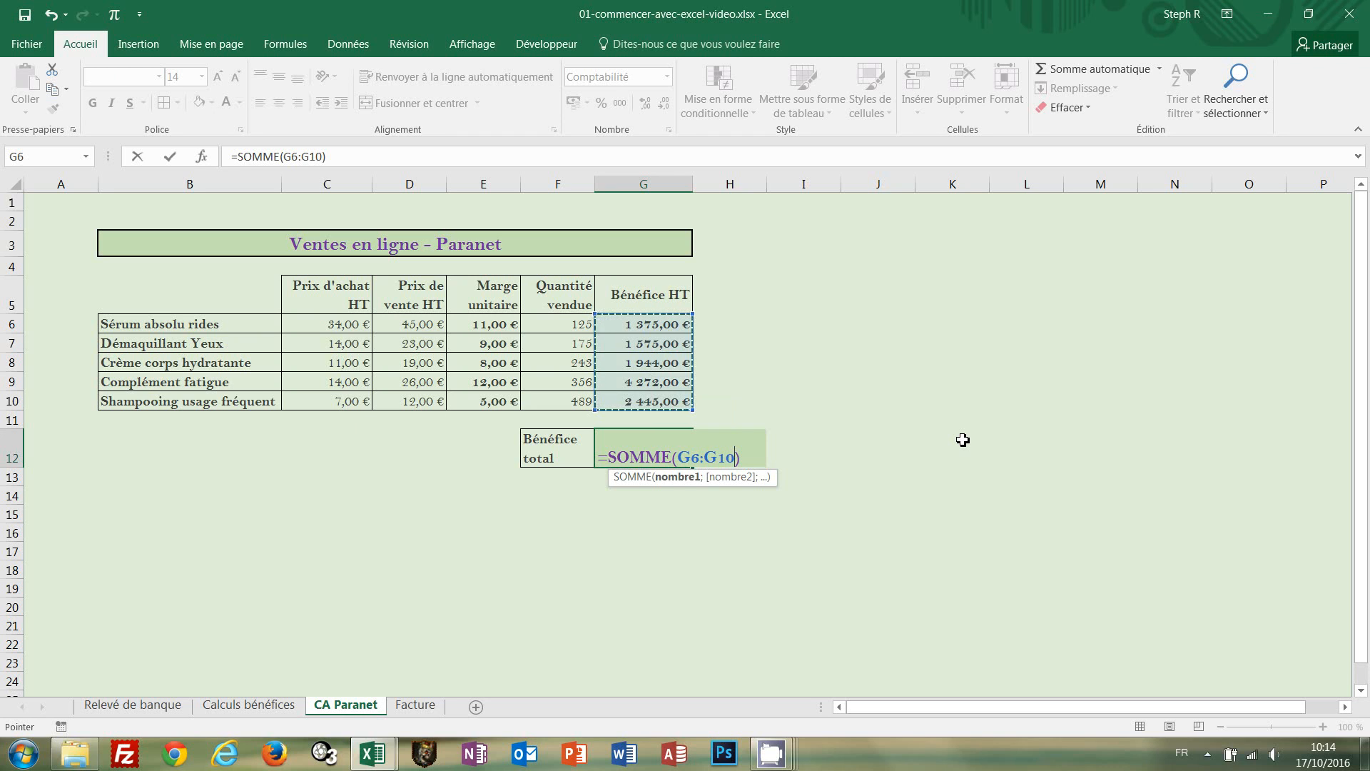
key("ctrl+Return")
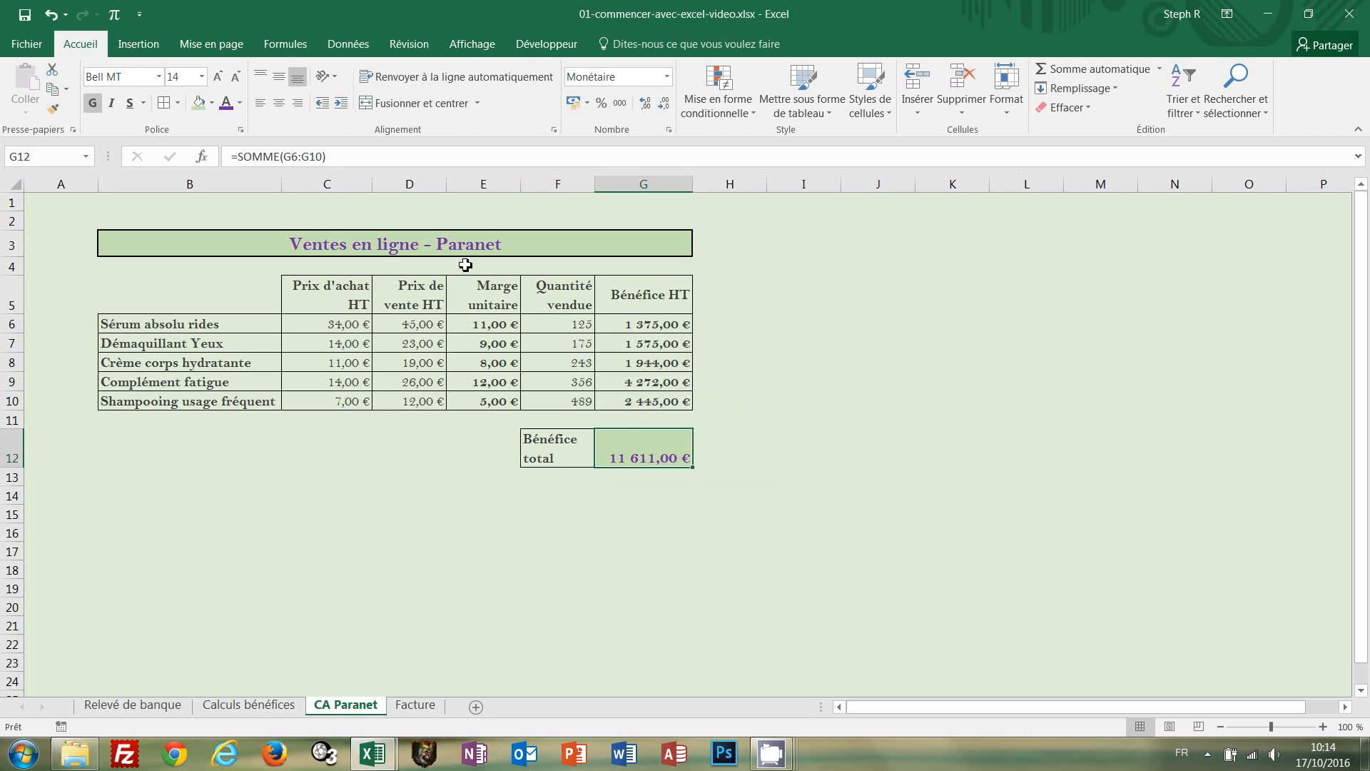
left_click(283, 81)
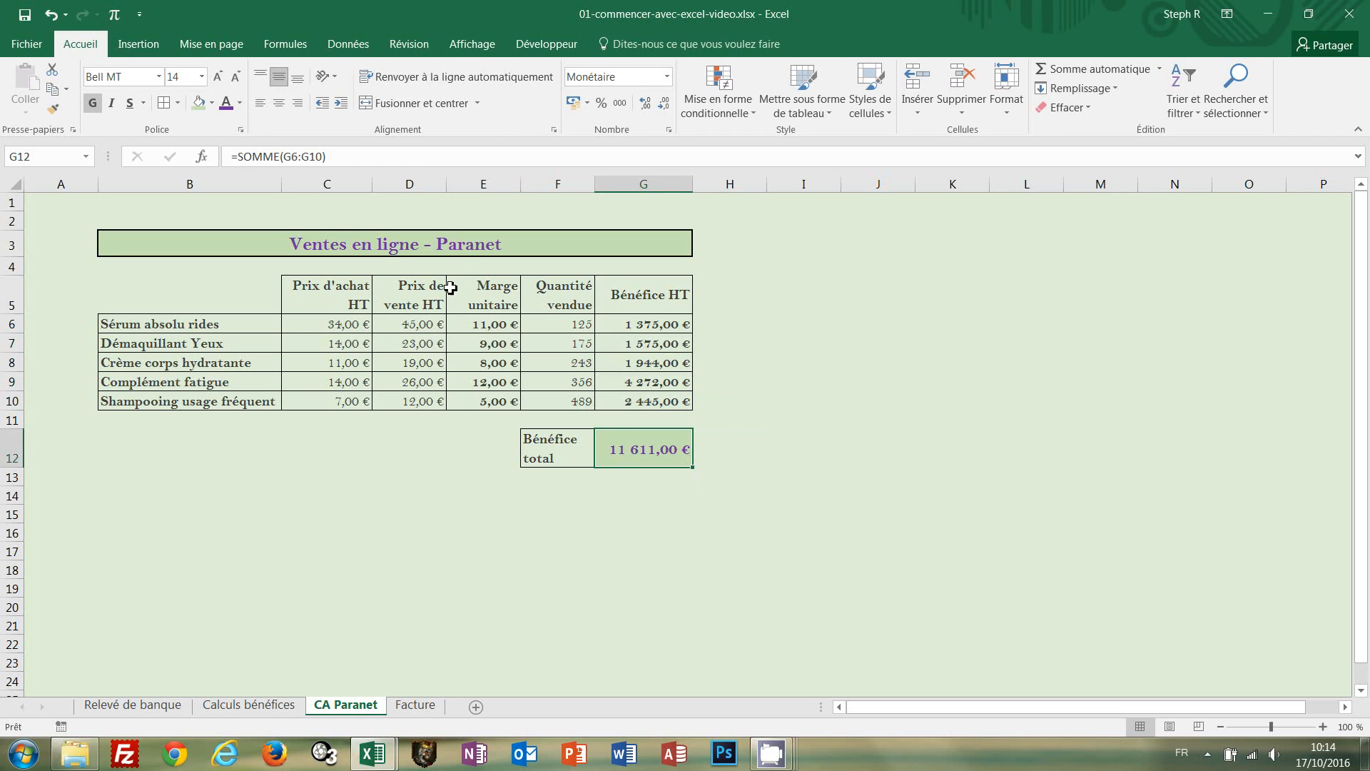
Step: On the Facture sheet of the working workbook, merge and centre the Facture title across B3:H3
left_click(421, 704)
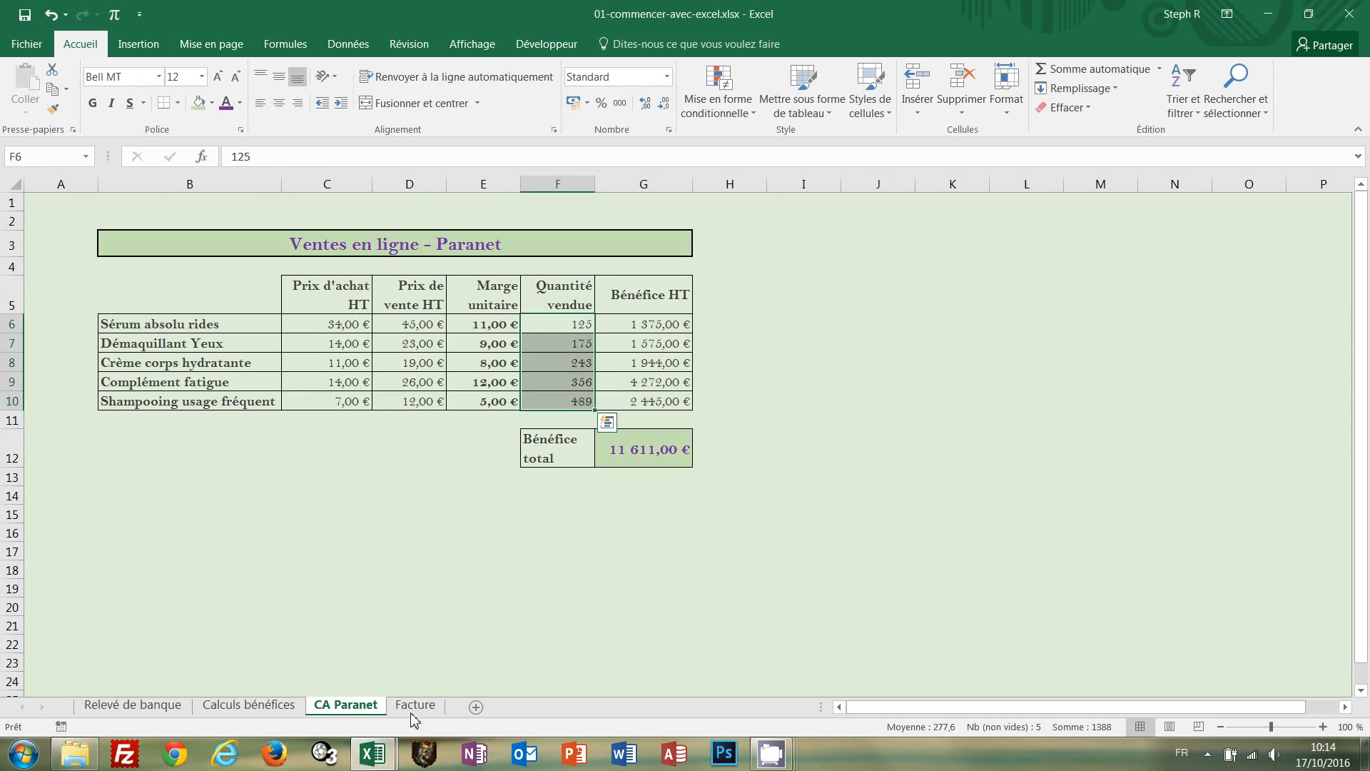
left_click(416, 705)
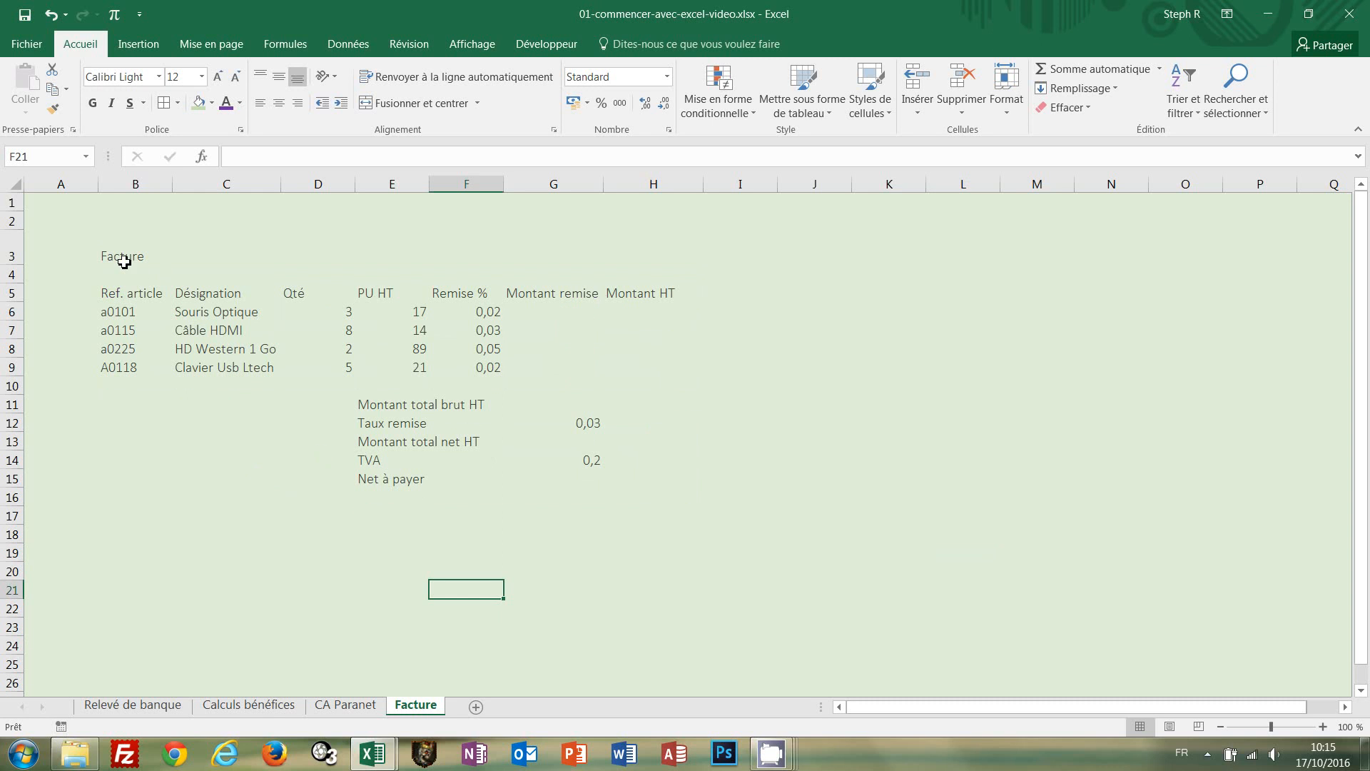
left_click(128, 255)
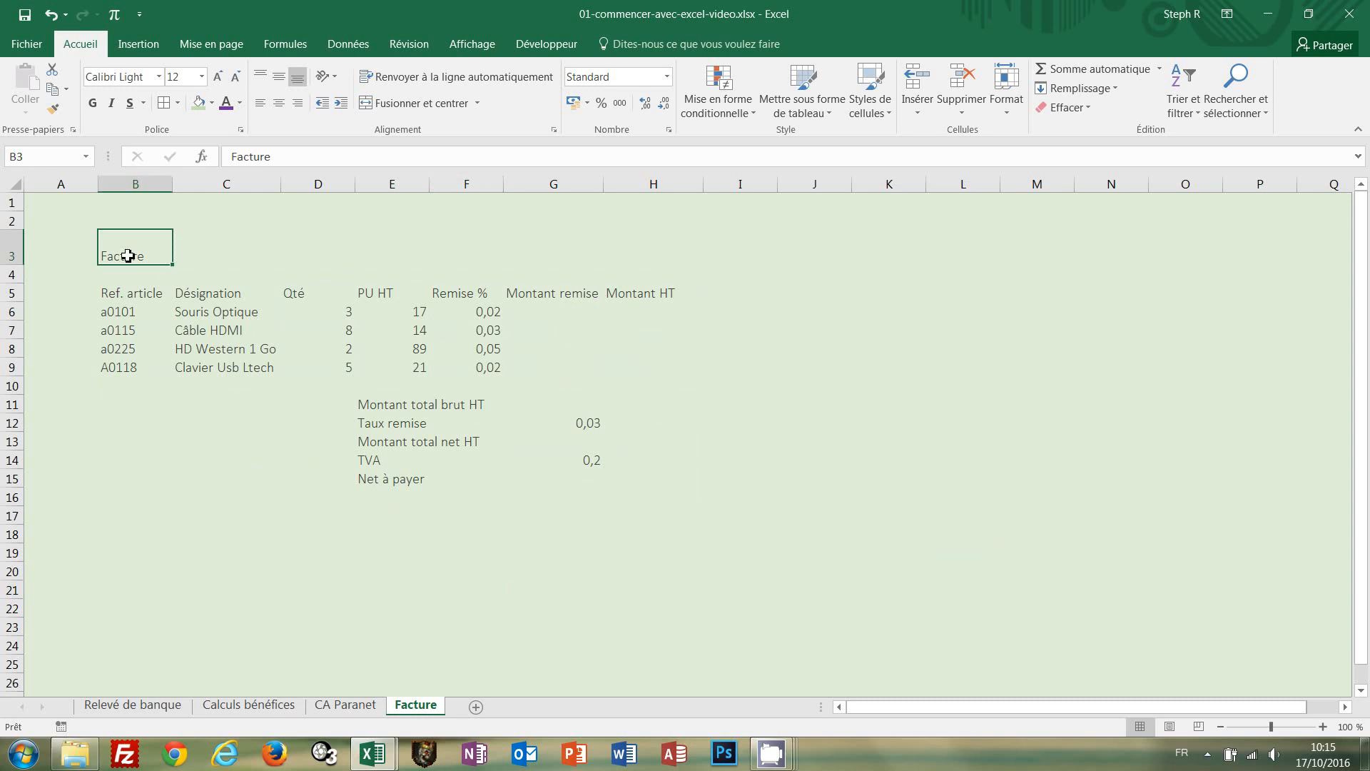
left_click_drag(127, 255, 644, 256)
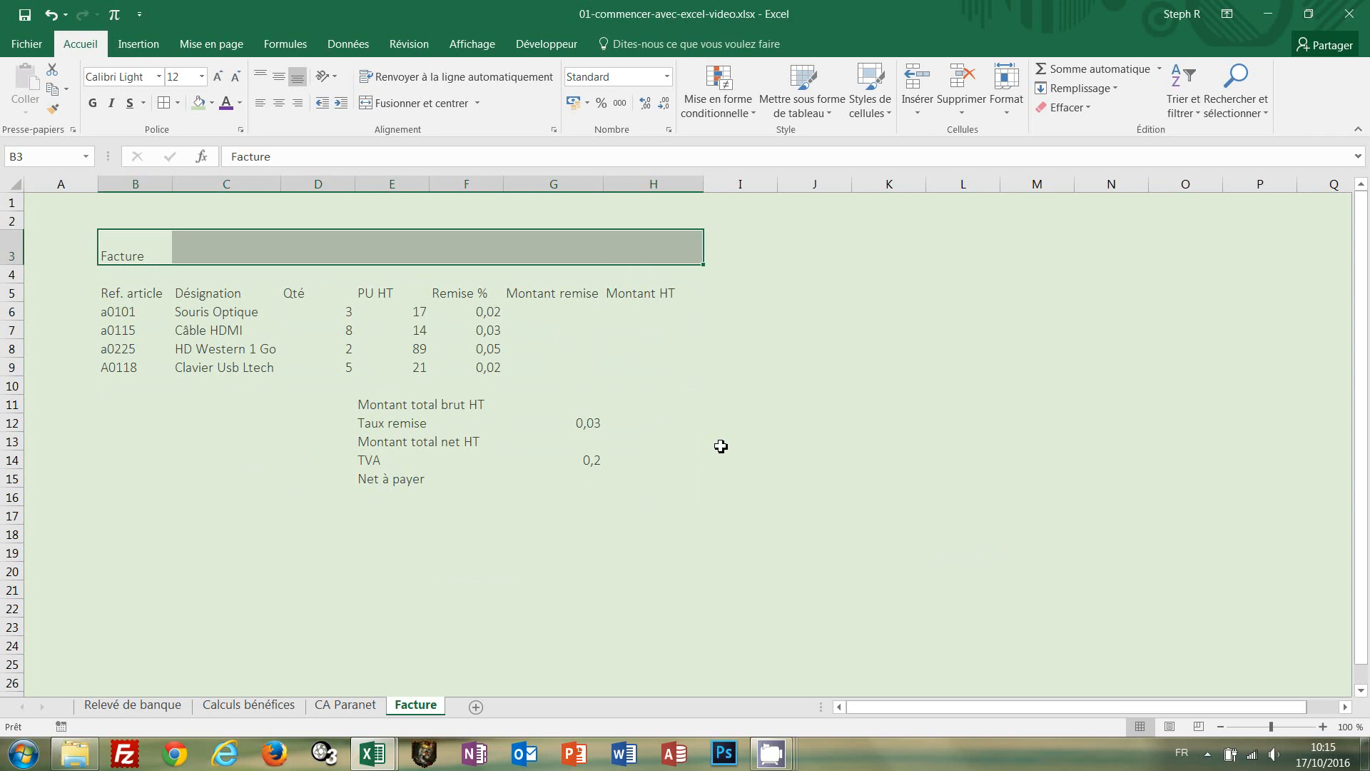
left_click(394, 106)
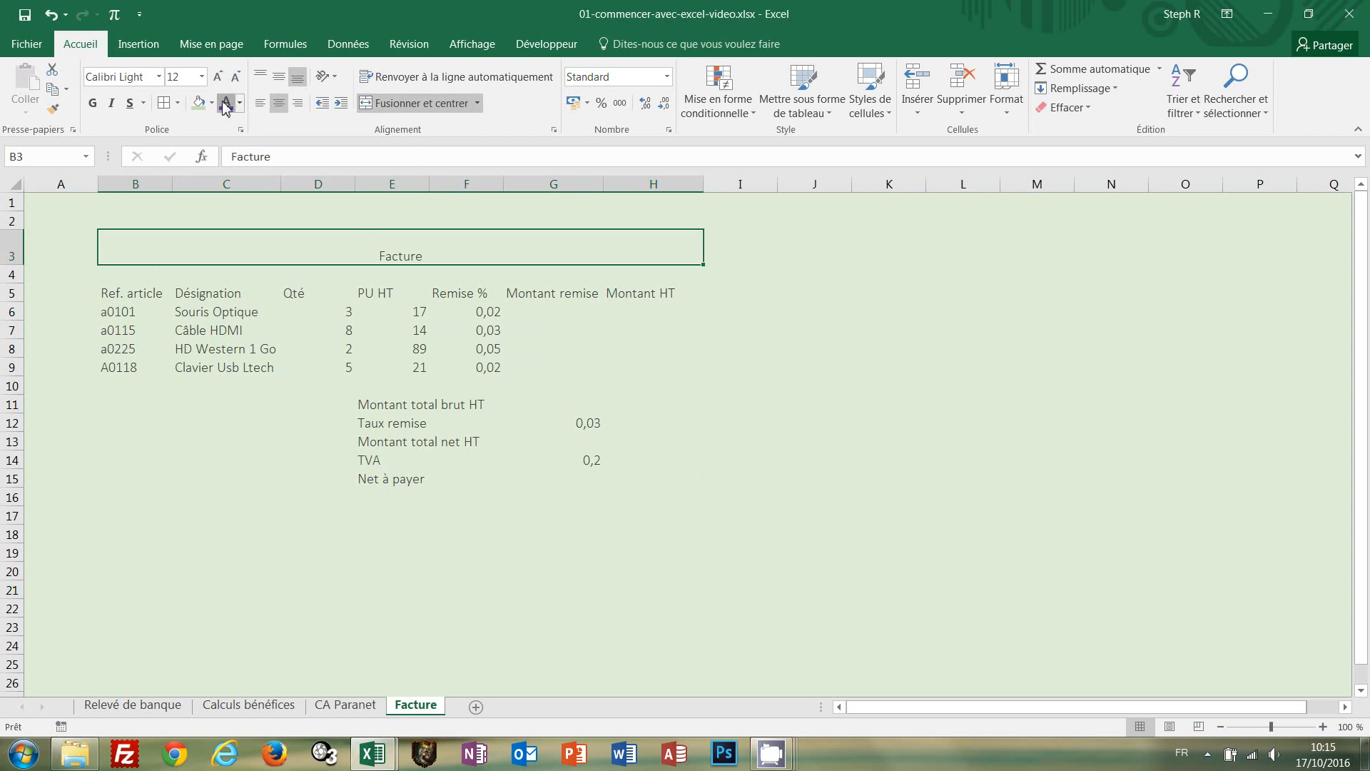
Step: Give the Facture title a light green fill and bold violet text at size 16
left_click(198, 102)
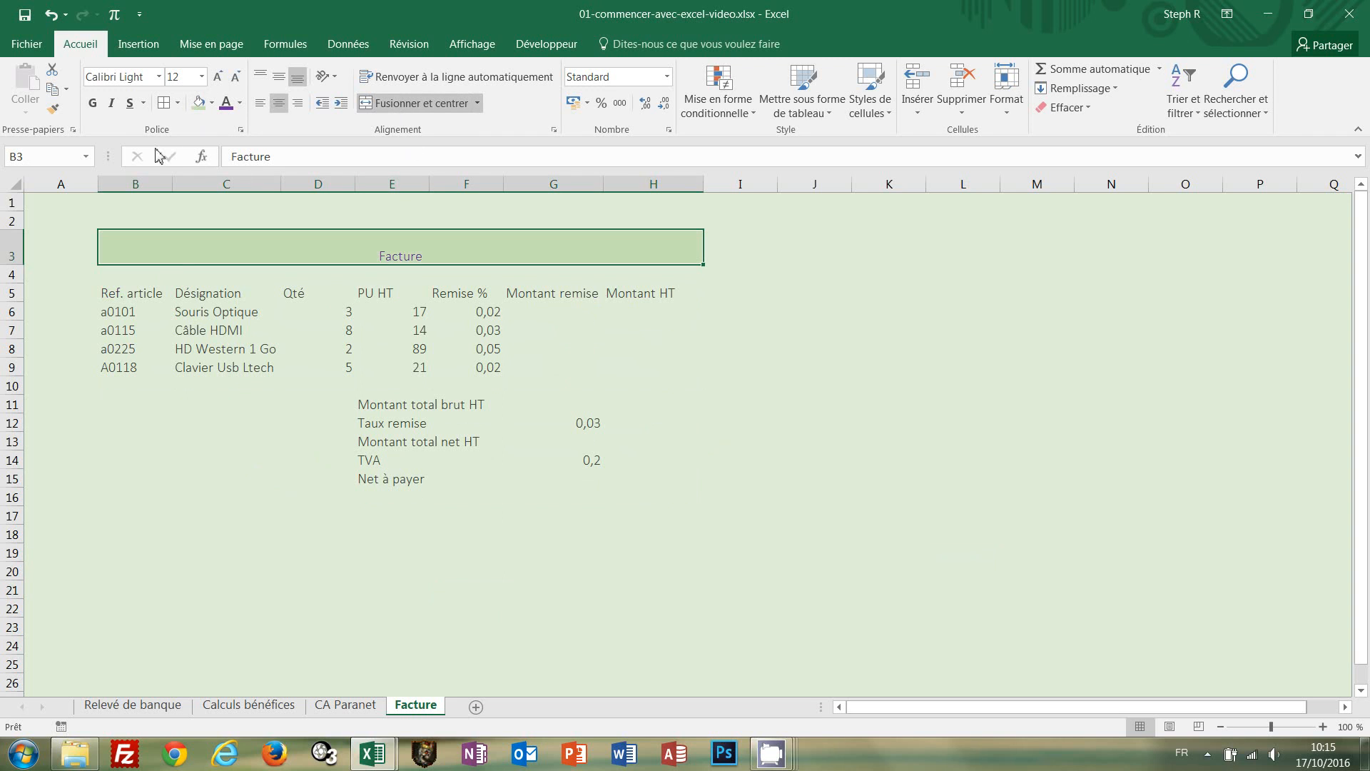
left_click(93, 103)
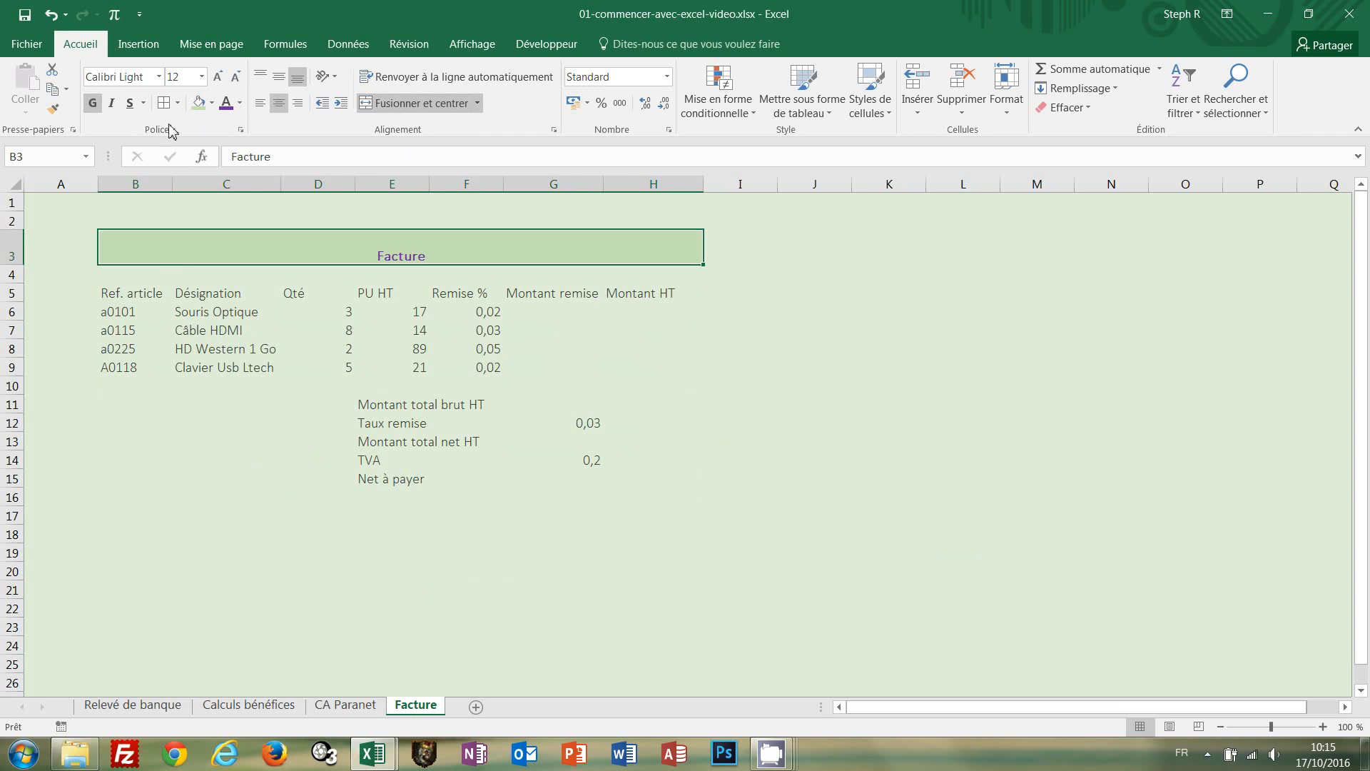
left_click(190, 76)
type("16")
key("Return")
Step: Add thick outside borders to the Facture title cell and centre its text vertically
left_click(177, 103)
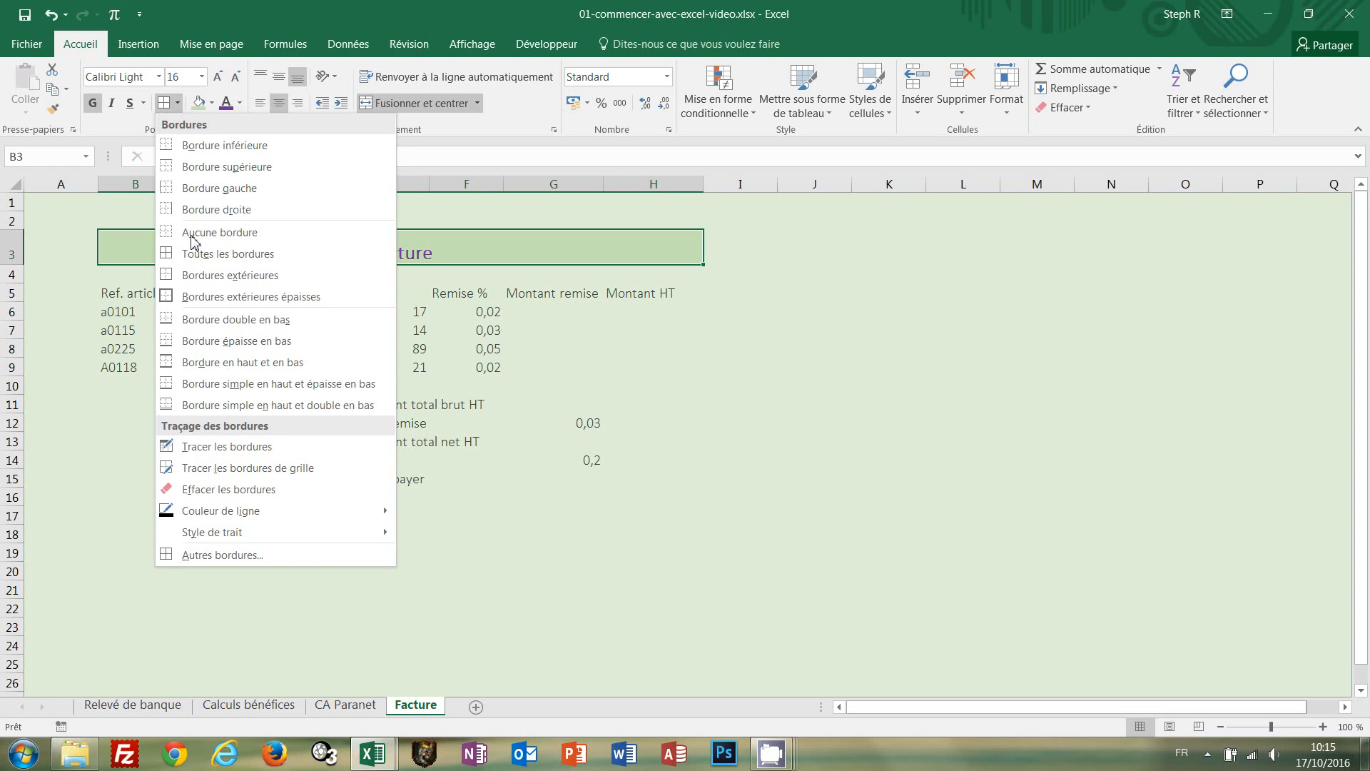
left_click(190, 302)
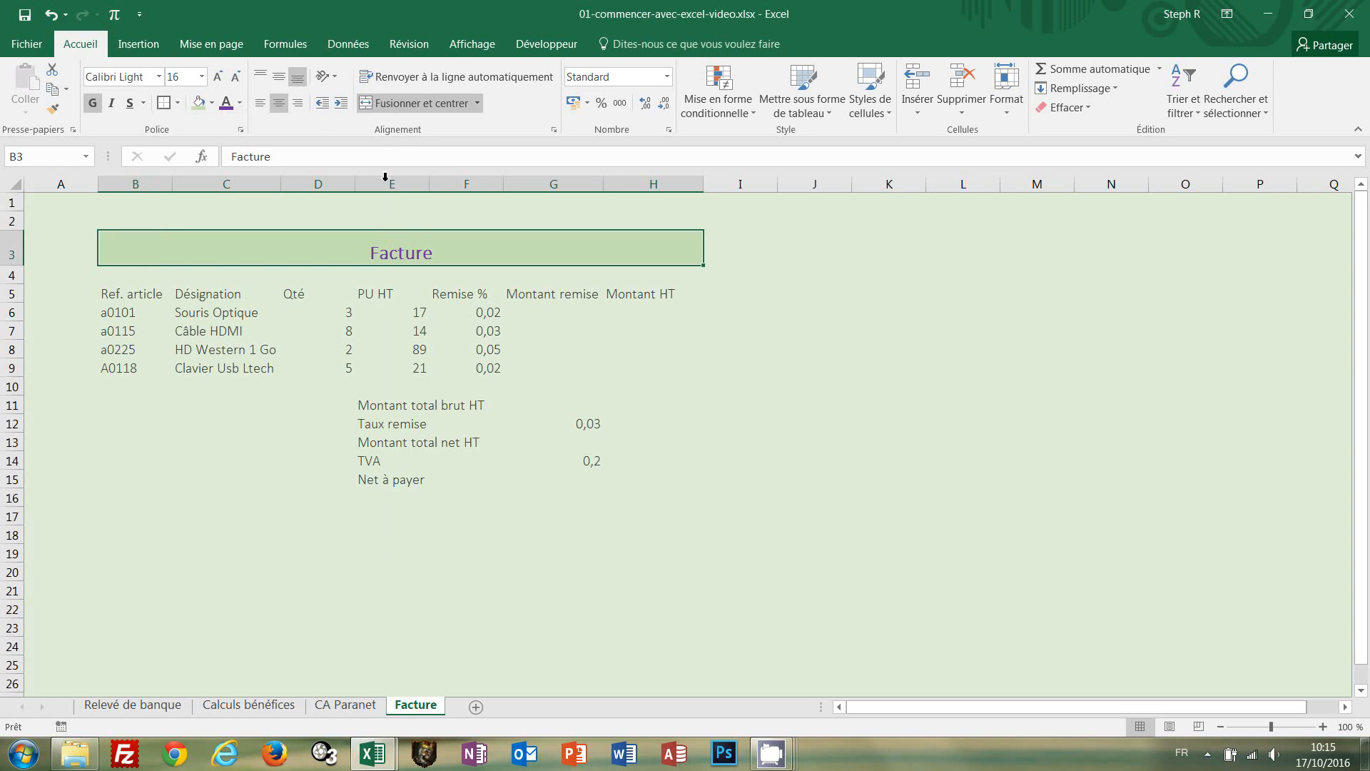
left_click(279, 78)
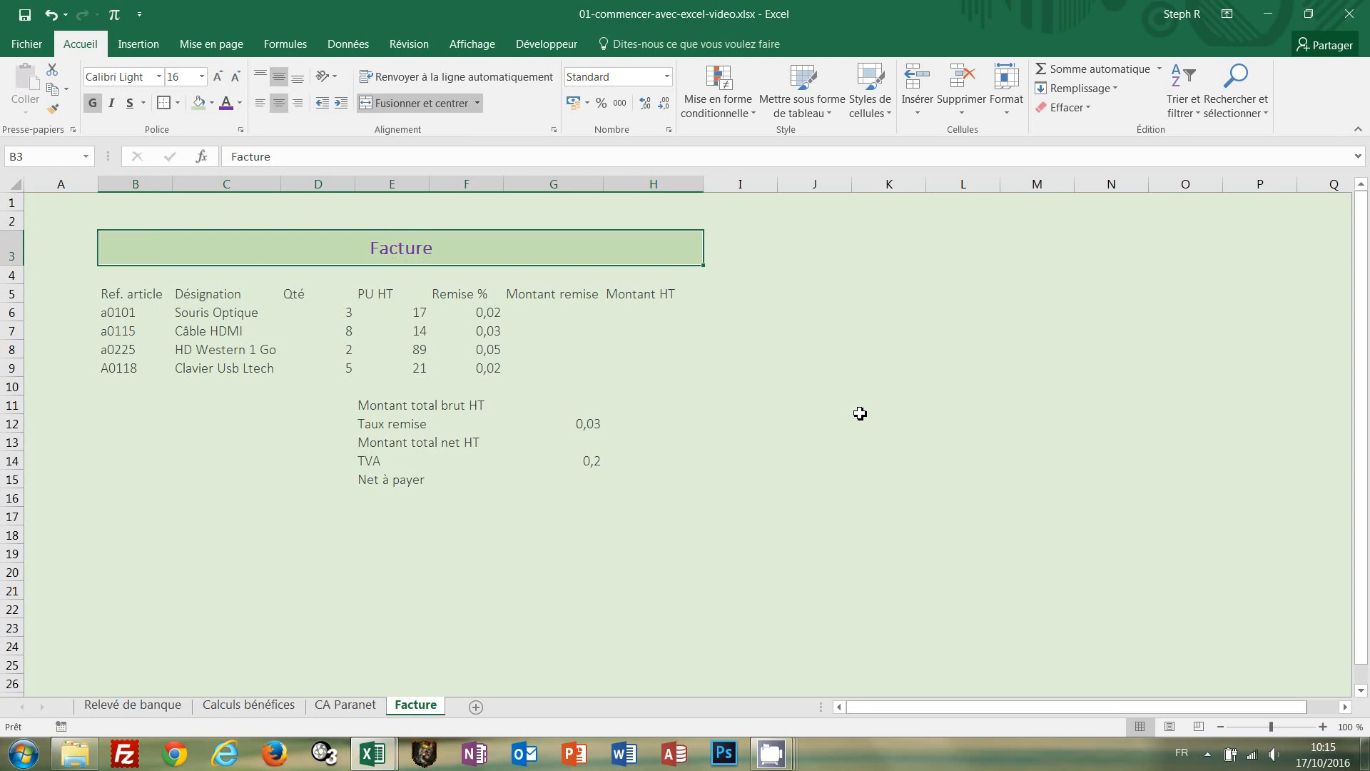
Step: After comparing with the reference workbook, format the invoice header cells B5:H5 with bold violet text and text wrapping
key("alt+Tab")
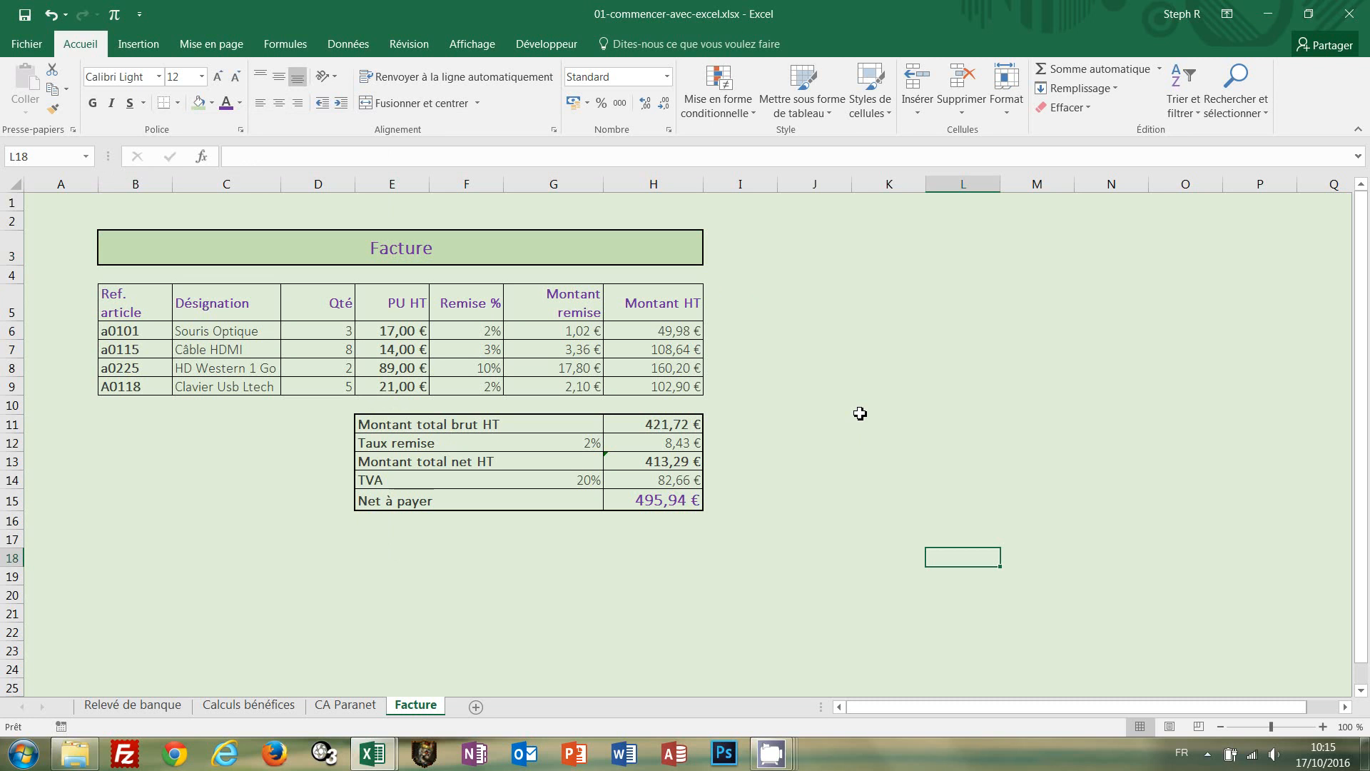
key("alt+Tab")
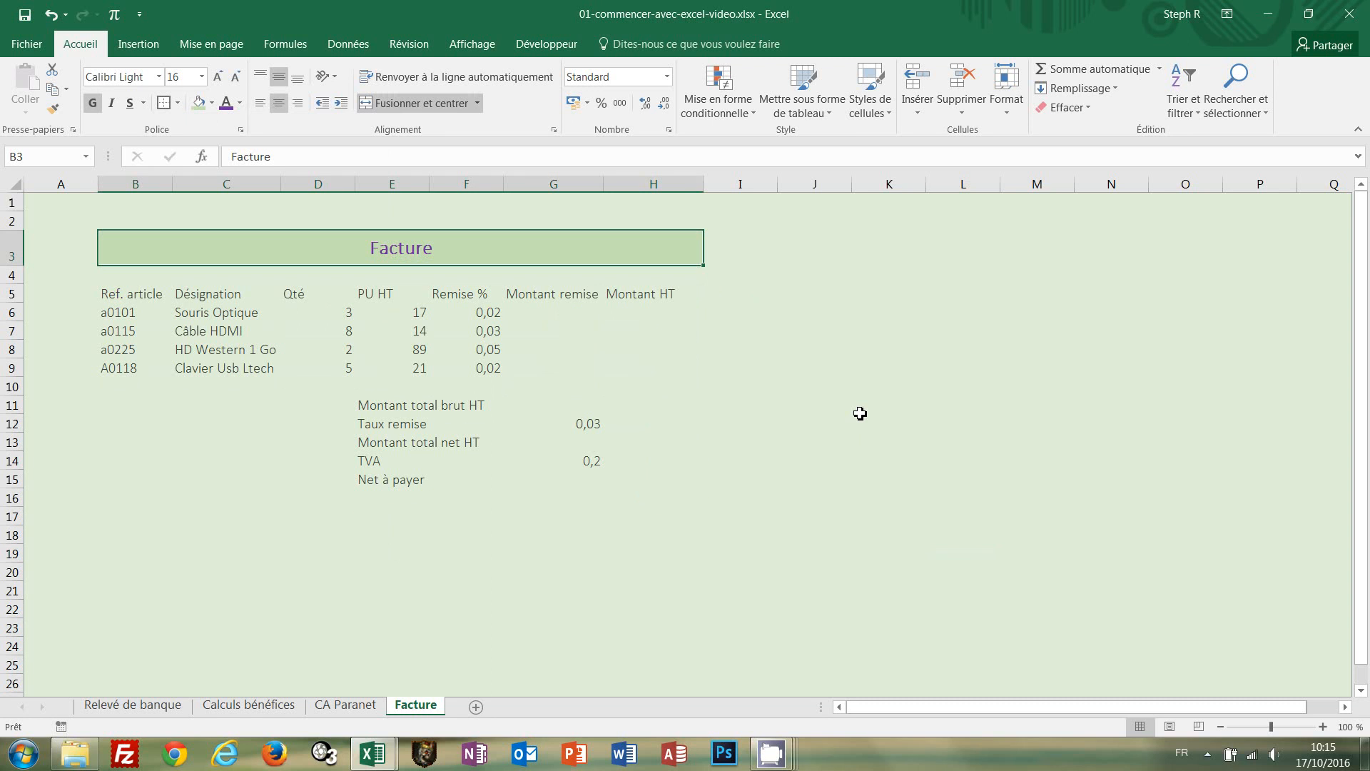
left_click_drag(134, 293, 651, 295)
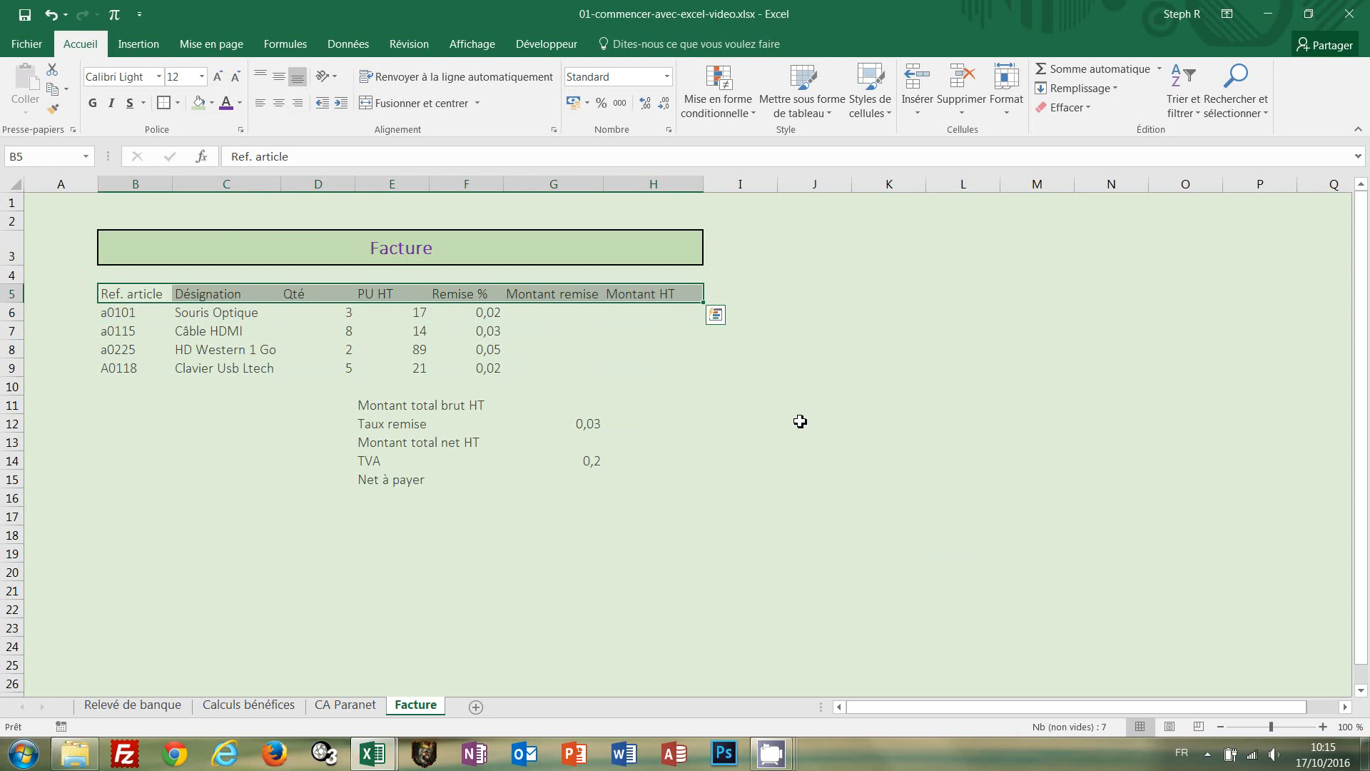
left_click(228, 108)
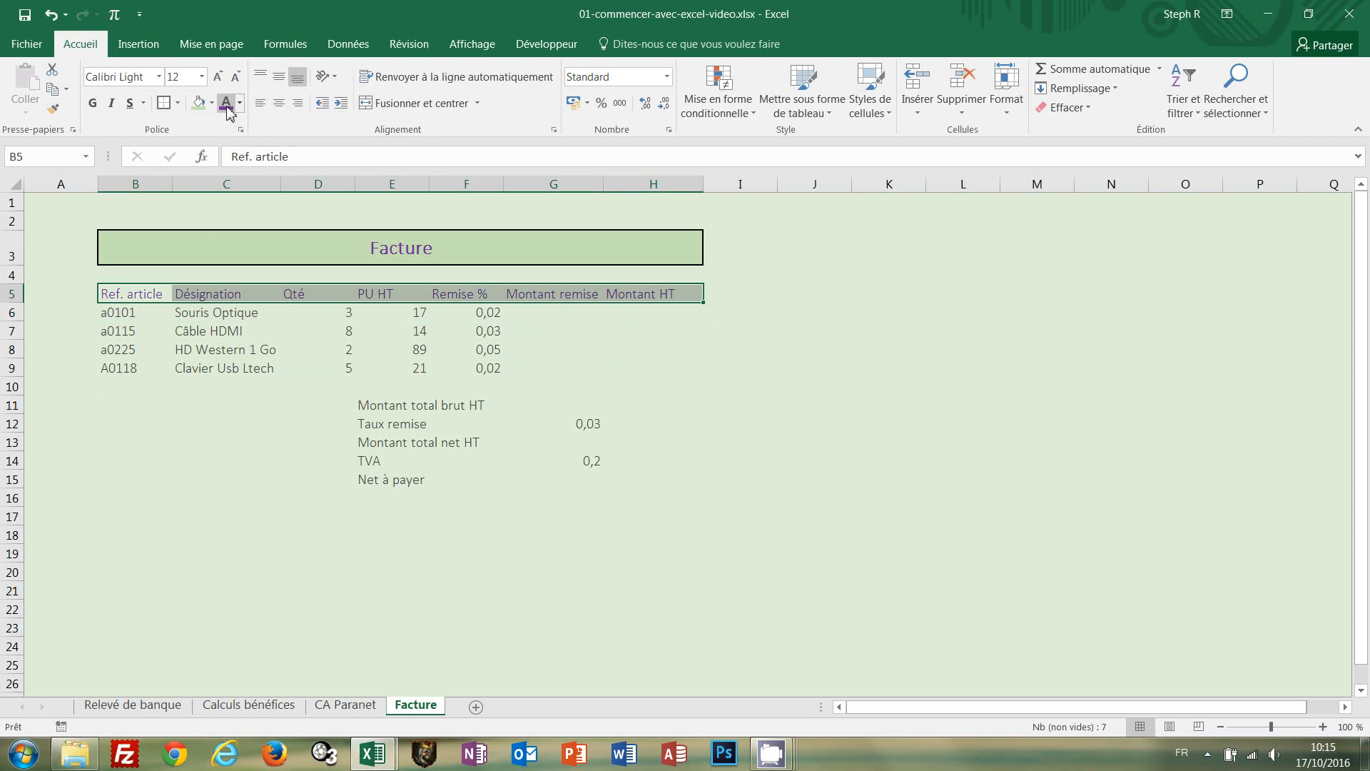
left_click(90, 105)
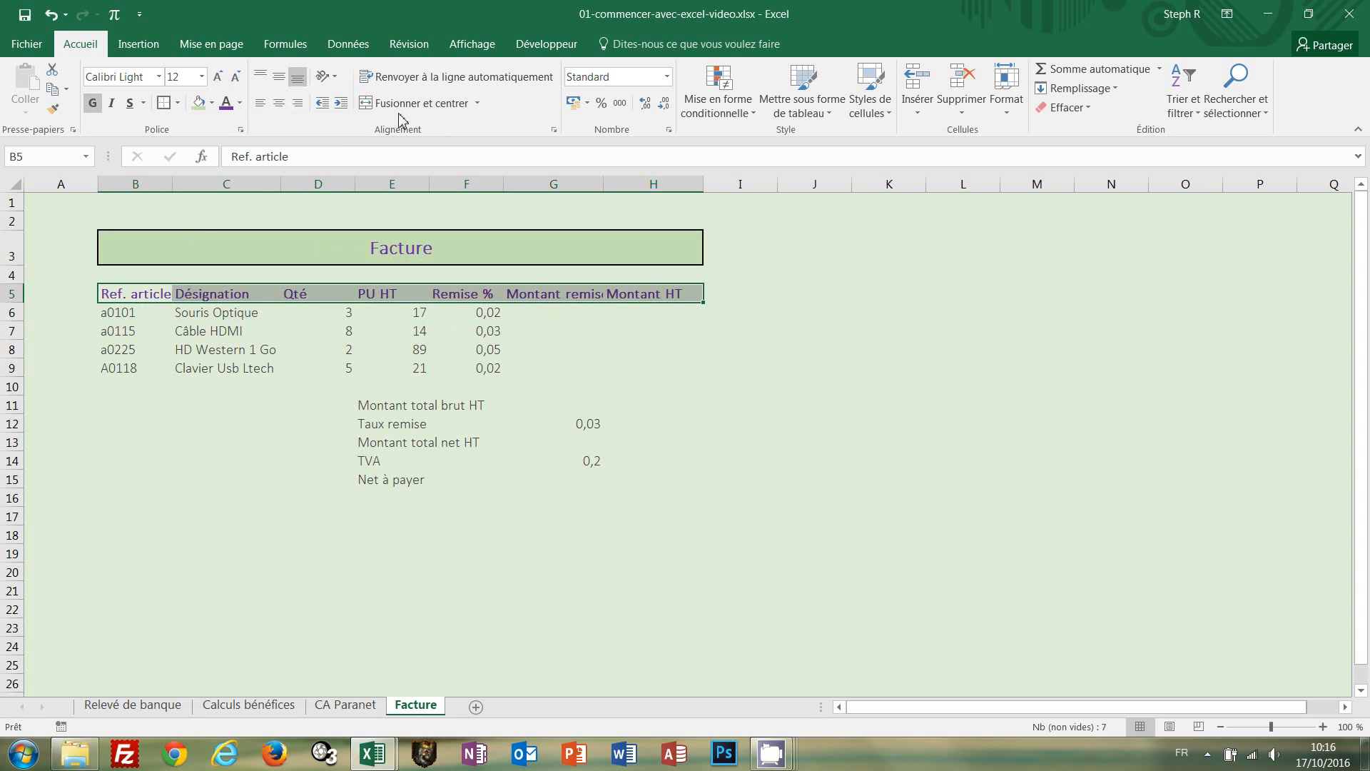
left_click(422, 77)
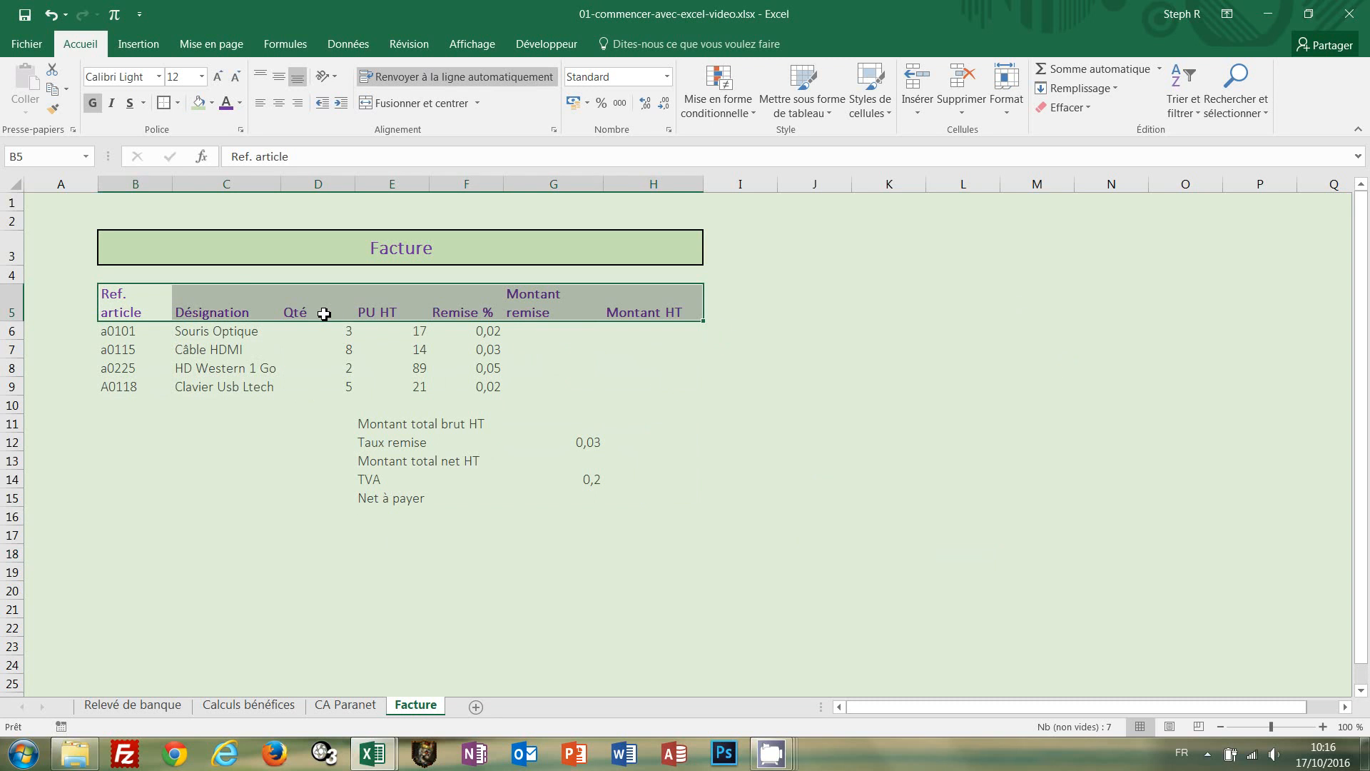
Step: Right-align the headers D5:H5 from Qté to Montant HT, and centre the whole header row B5:H5 vertically
left_click_drag(324, 314, 639, 308)
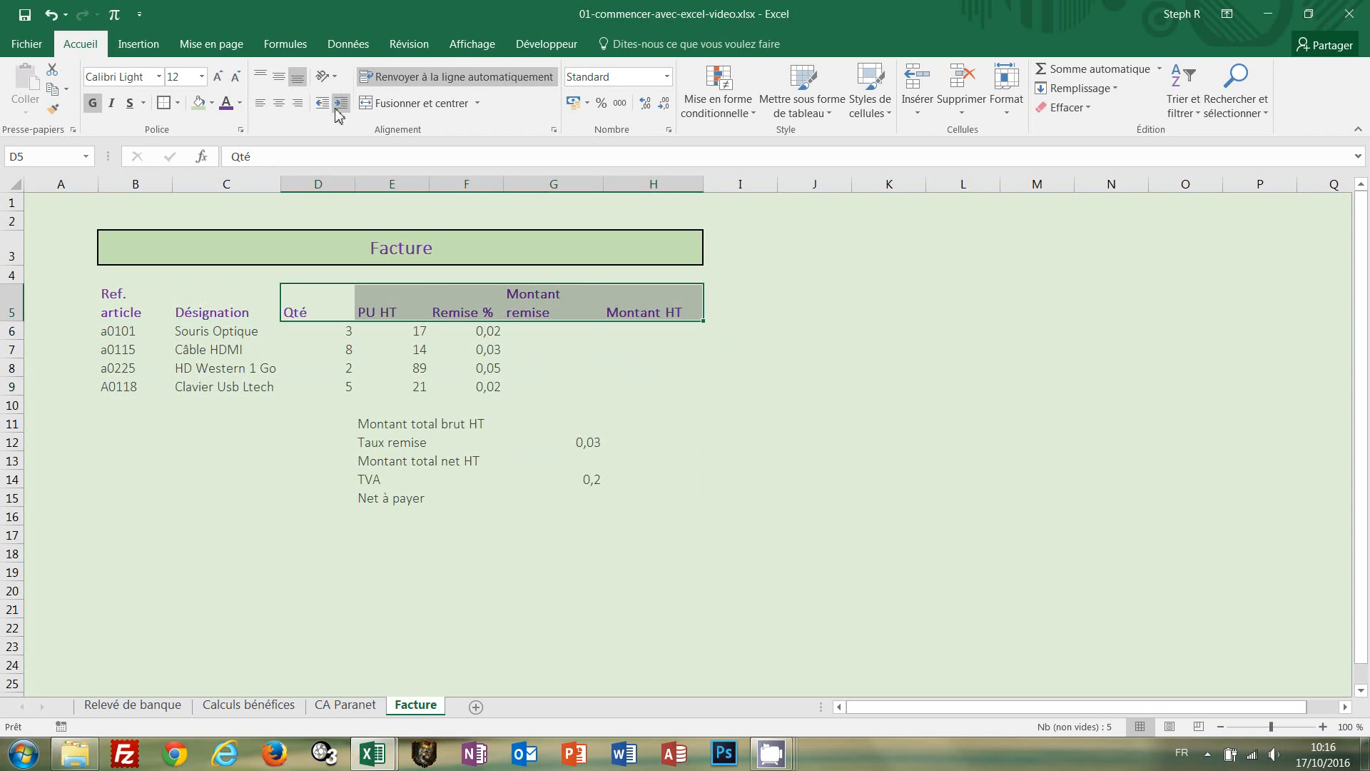
left_click(298, 107)
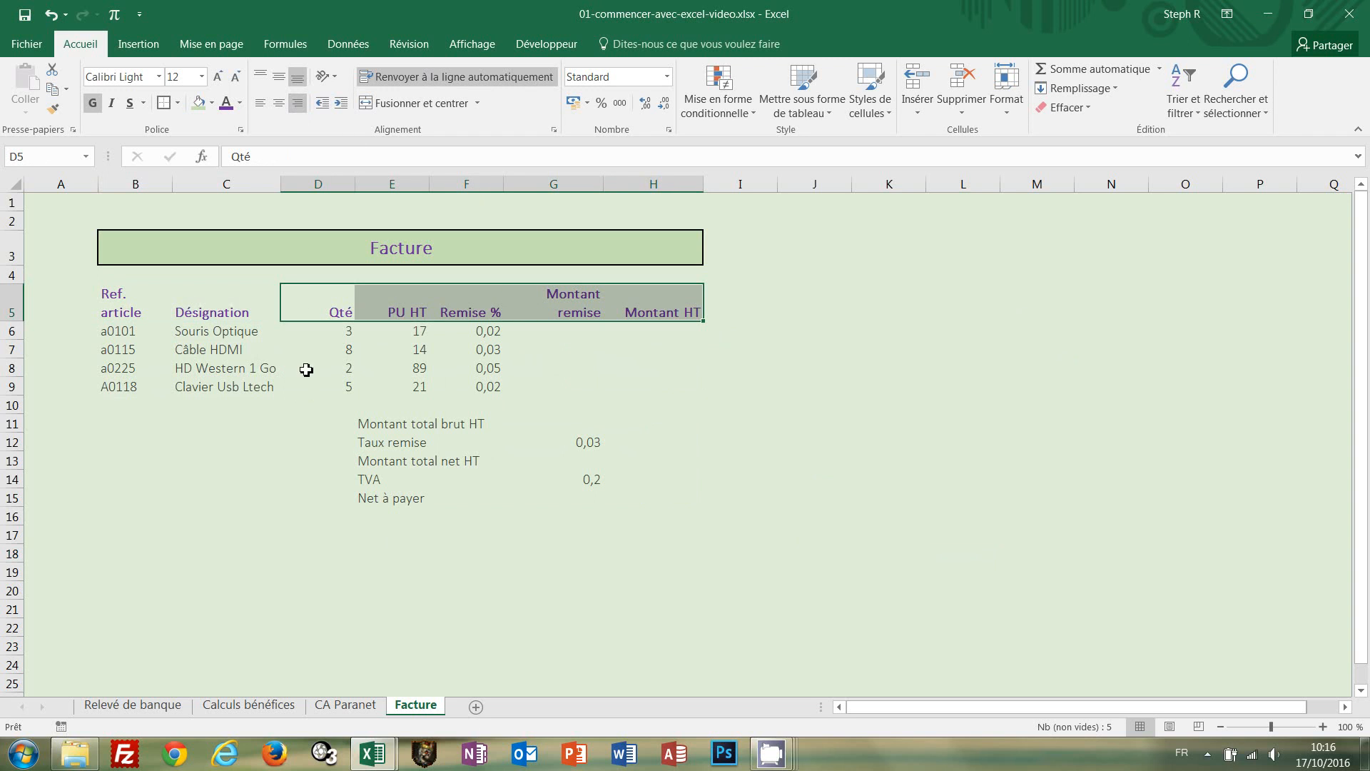
left_click(108, 300)
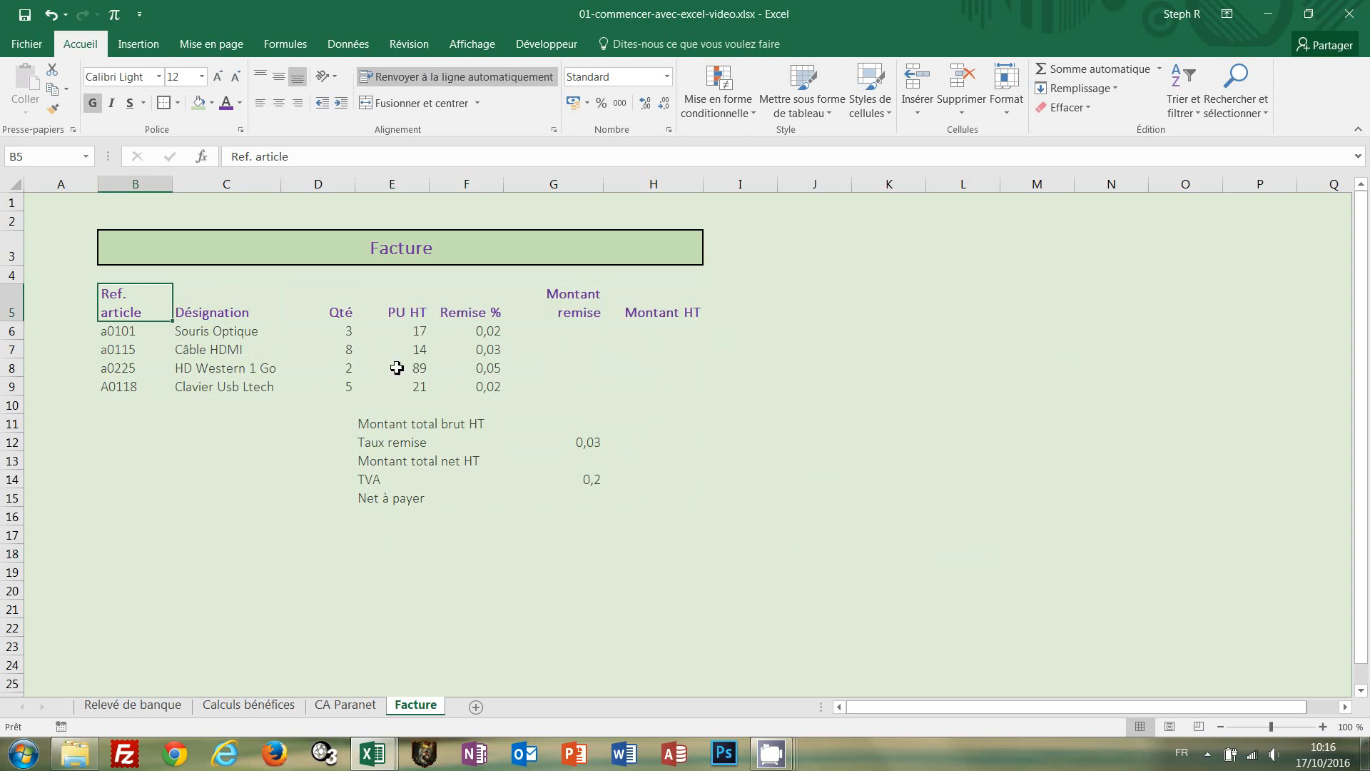
left_click(669, 314, "shift")
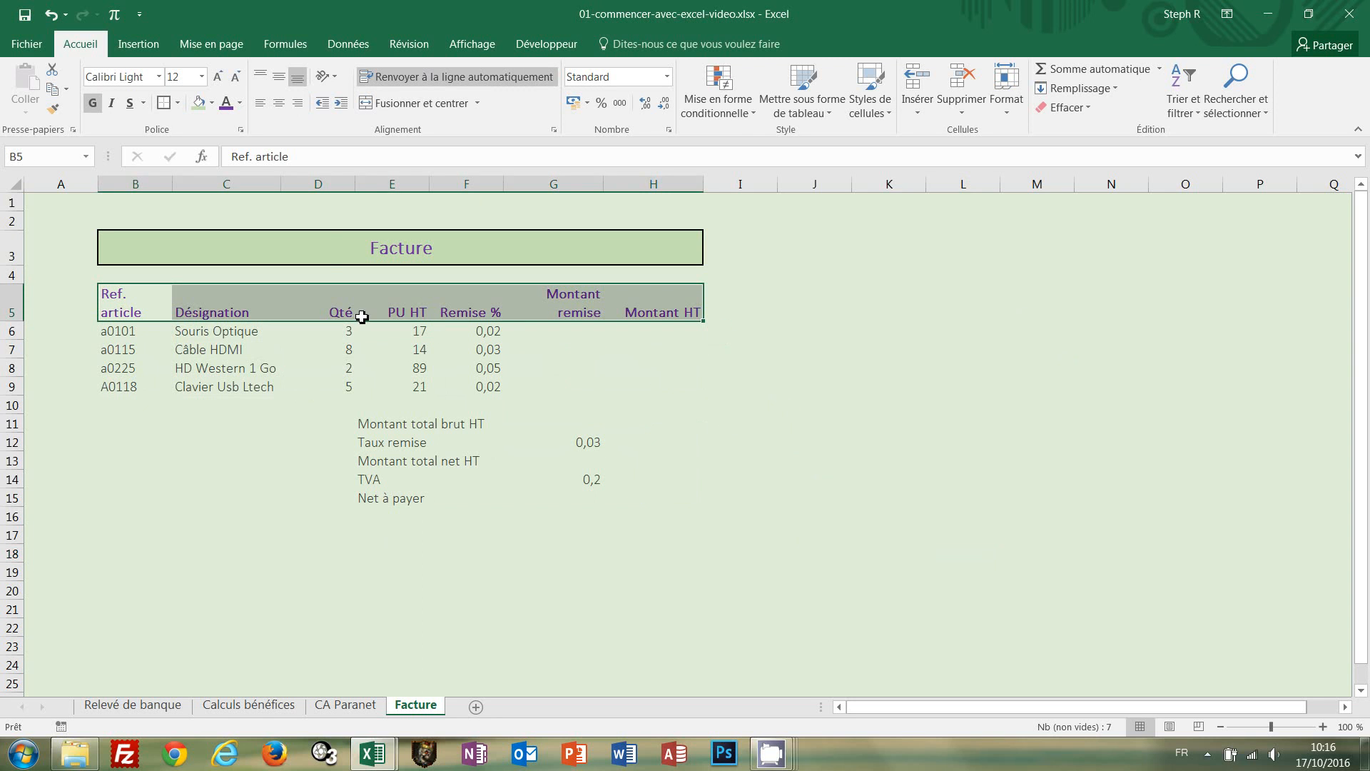
left_click(278, 80)
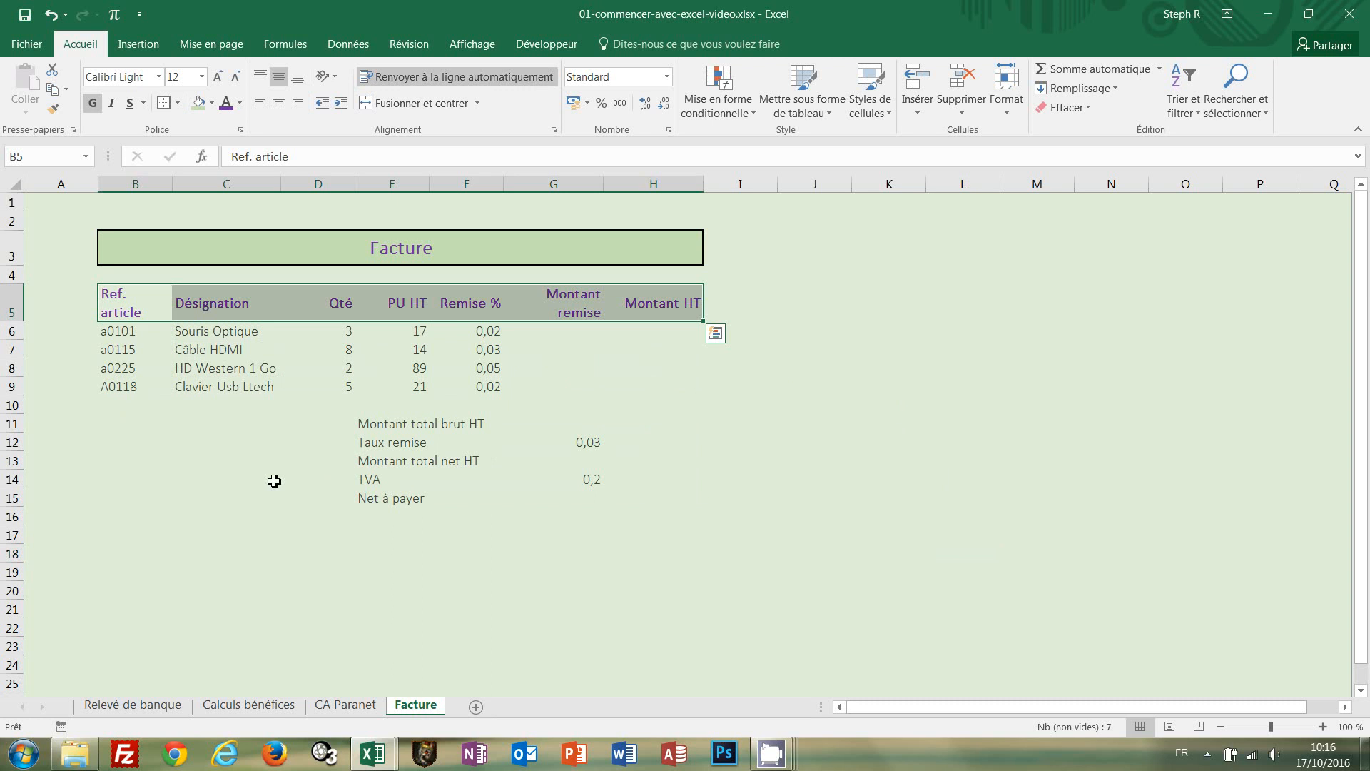
Step: Make the Ref. article, PU HT and Montant HT cells in rows 6 to 9 of the invoice bold
left_click_drag(127, 331, 129, 383)
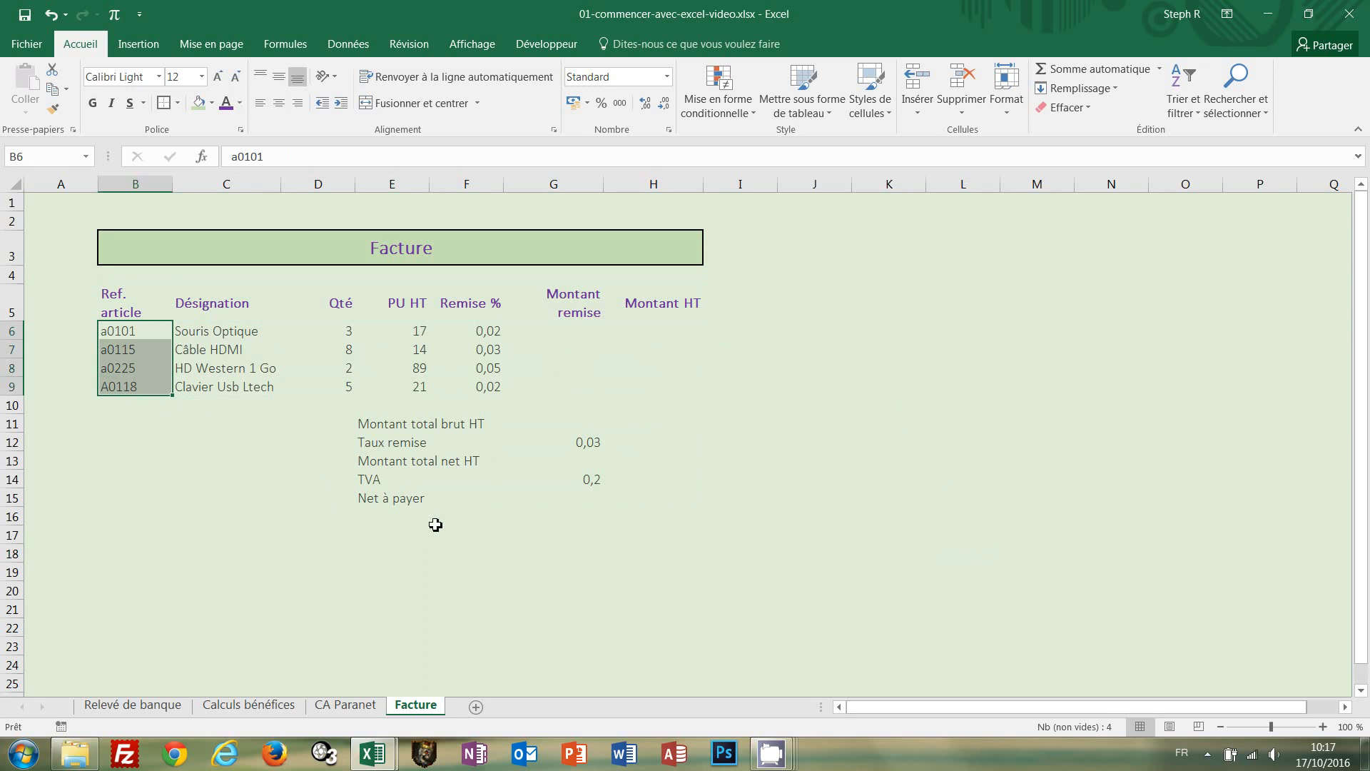
left_click_drag(420, 330, 417, 391, "ctrl")
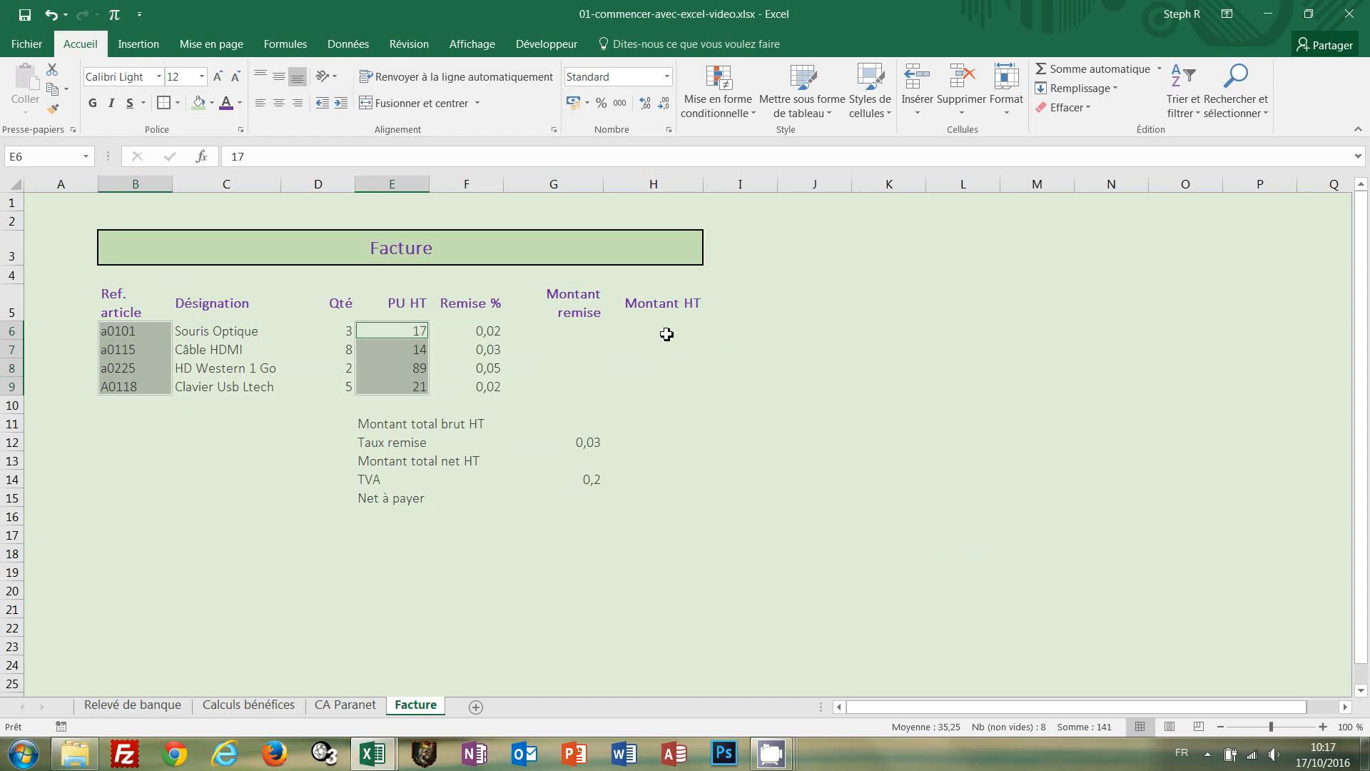
left_click_drag(666, 332, 667, 392, "ctrl")
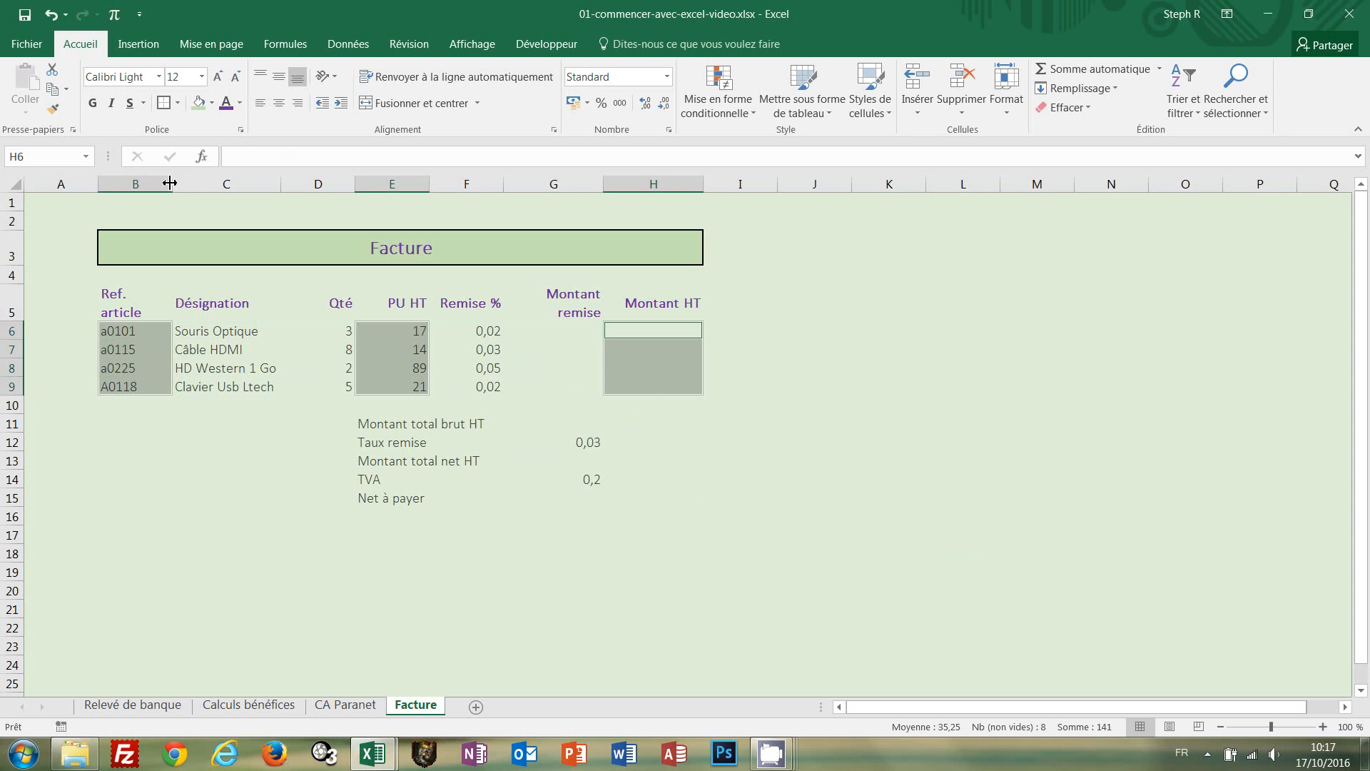
left_click(92, 105)
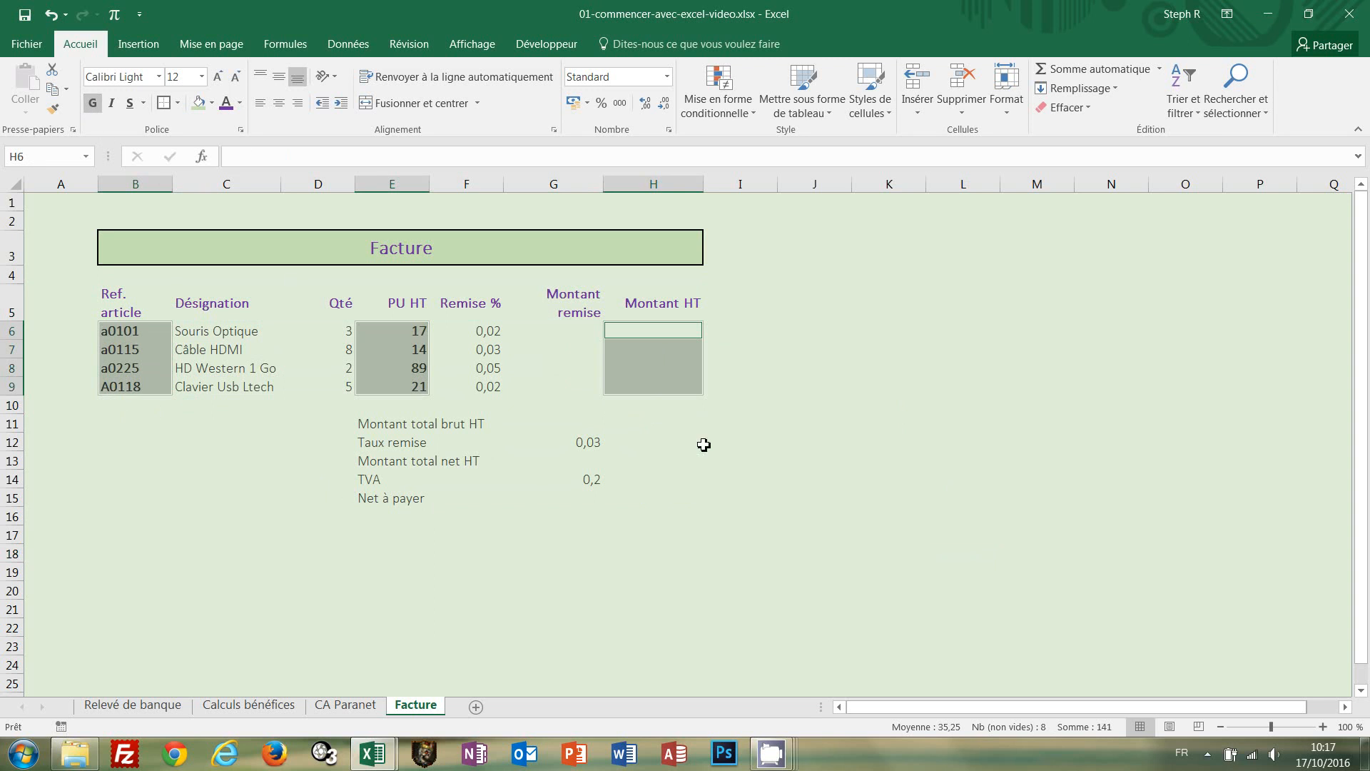
left_click(903, 475)
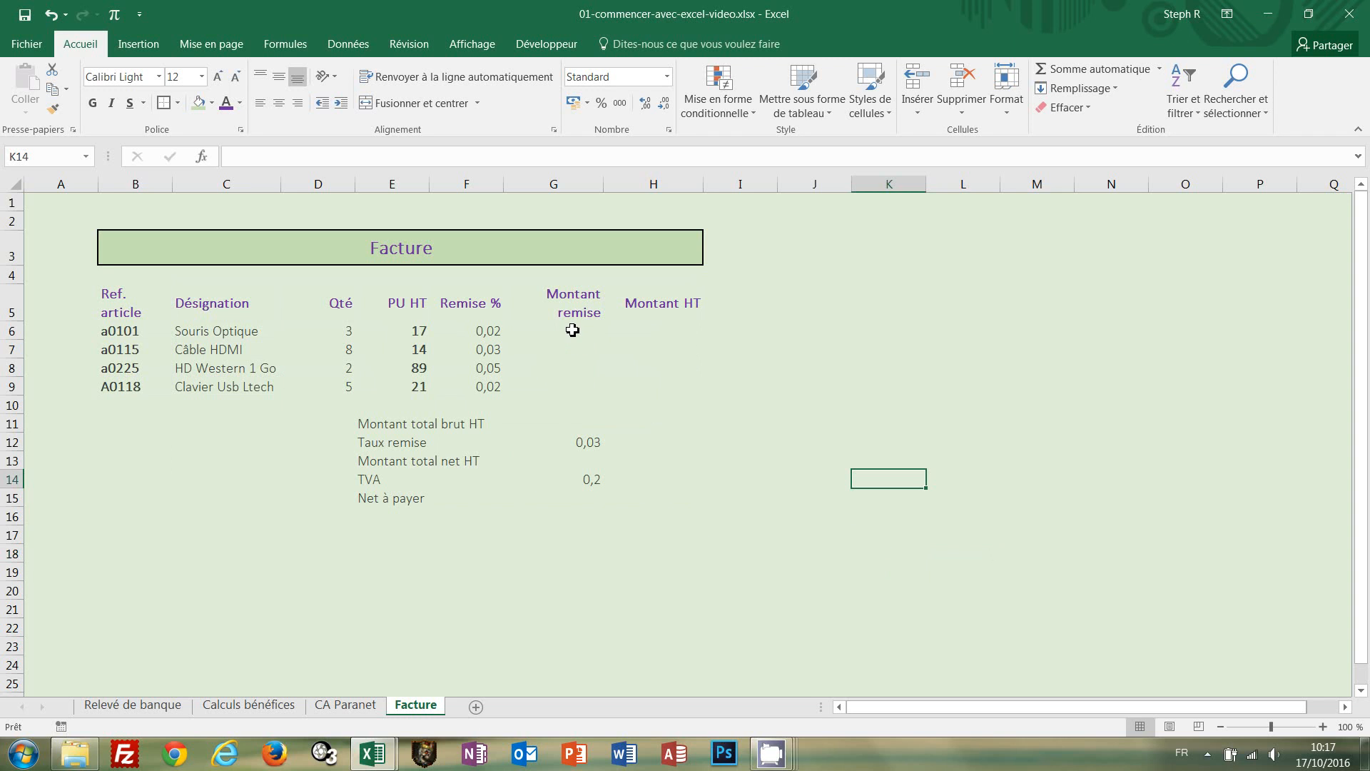
Step: Apply the euro accounting number format to the PU HT, Montant remise and Montant HT cells in rows 6 to 9
left_click_drag(572, 330, 690, 396)
left_click_drag(414, 331, 419, 385)
key("ctrl+g")
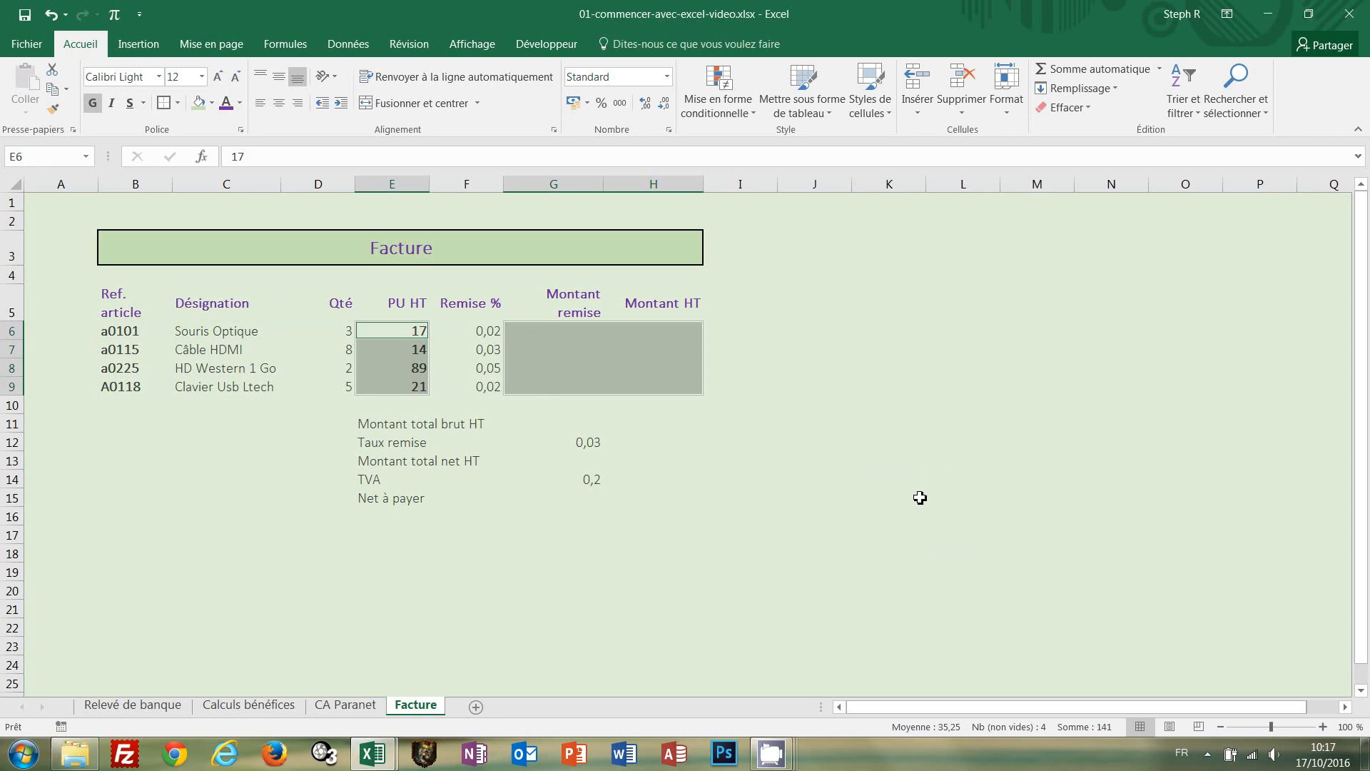
left_click(572, 104)
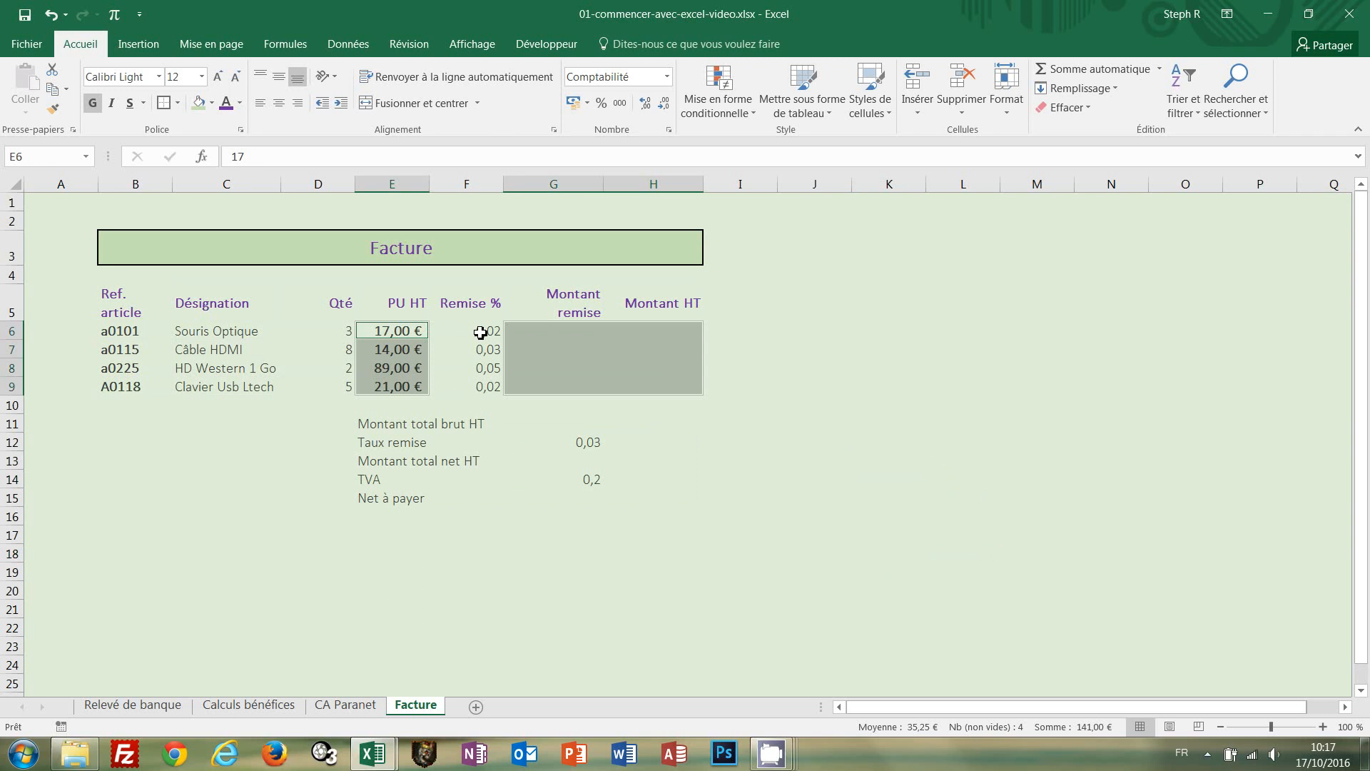
Step: Format the Remise % values F6:F9, the Taux remise in G12 and the TVA rate in G14 as percentages
left_click_drag(482, 332, 478, 388)
left_click(591, 443, "ctrl")
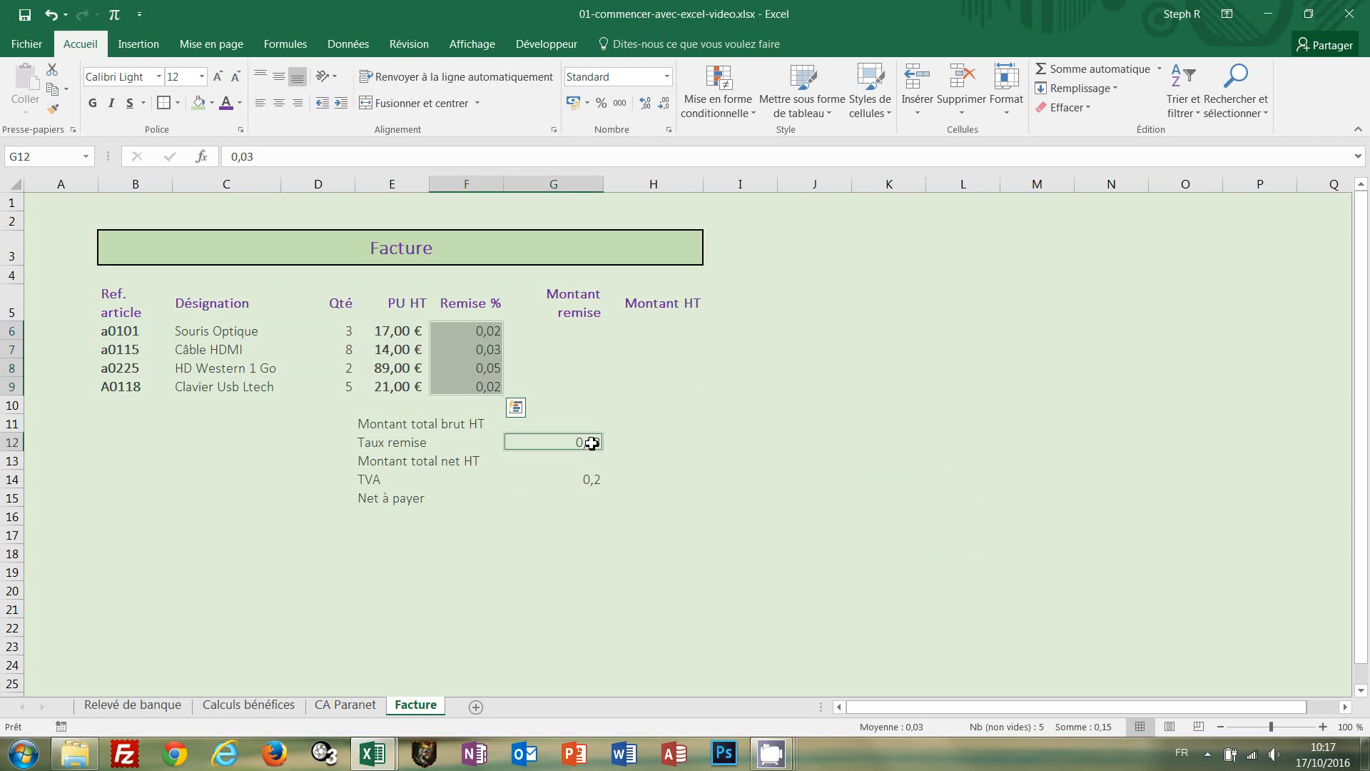
left_click(590, 483, "ctrl")
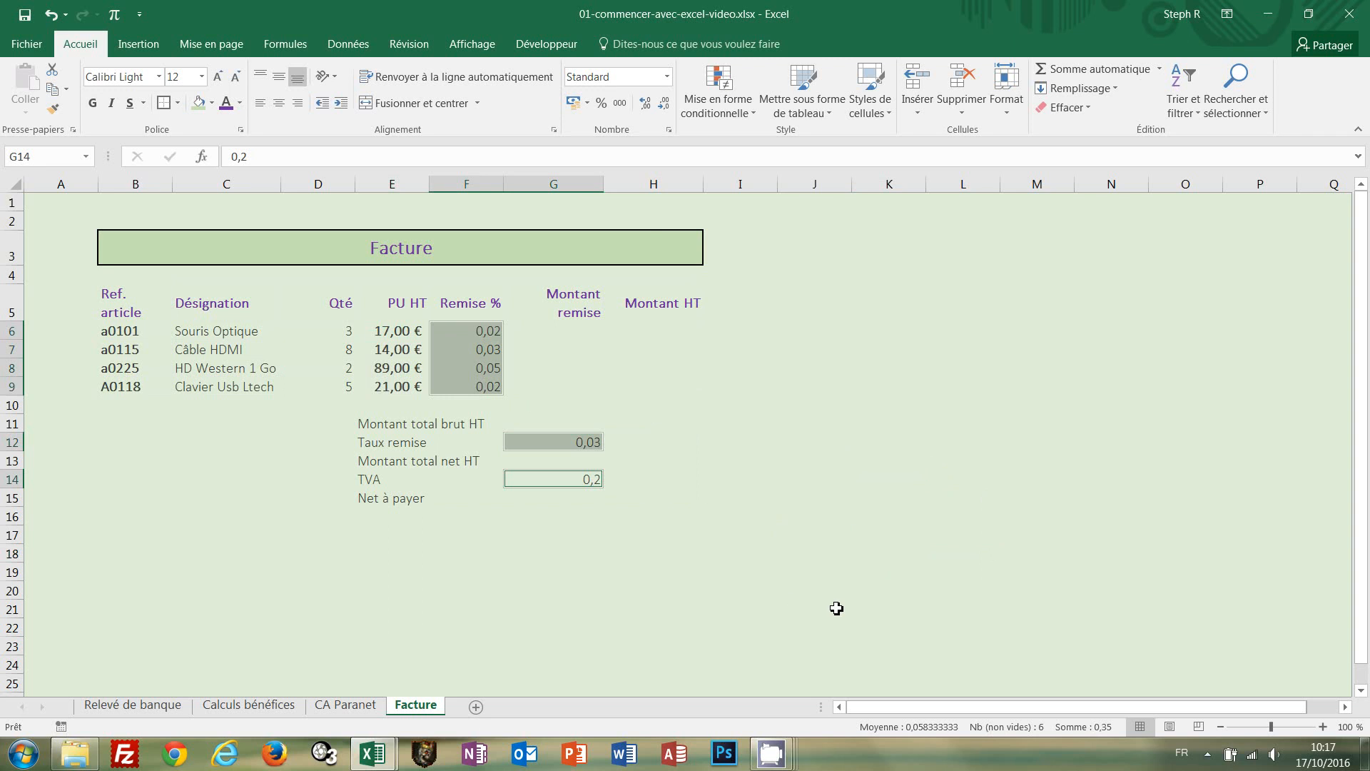
left_click(602, 104)
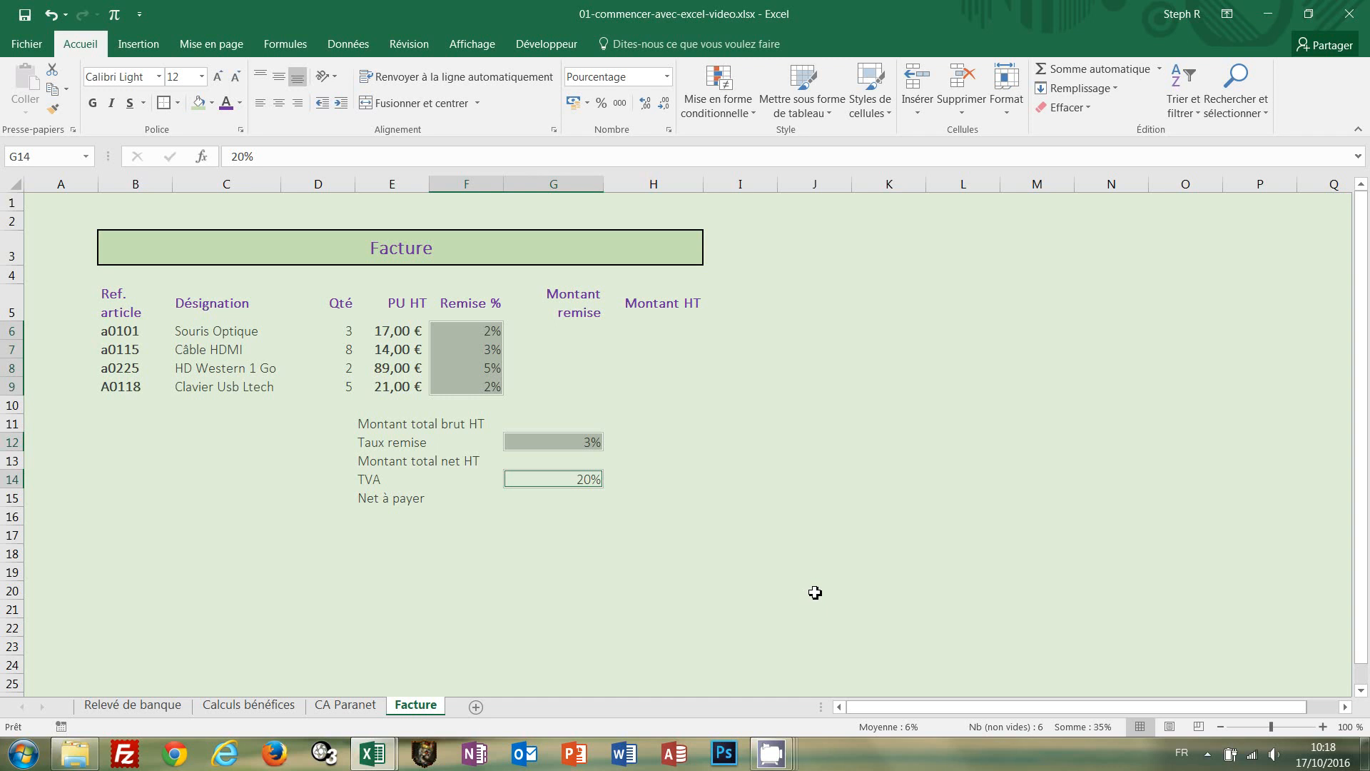
Step: Try two decimal places on the selected percentages, and reduce them back to none
left_click(648, 107)
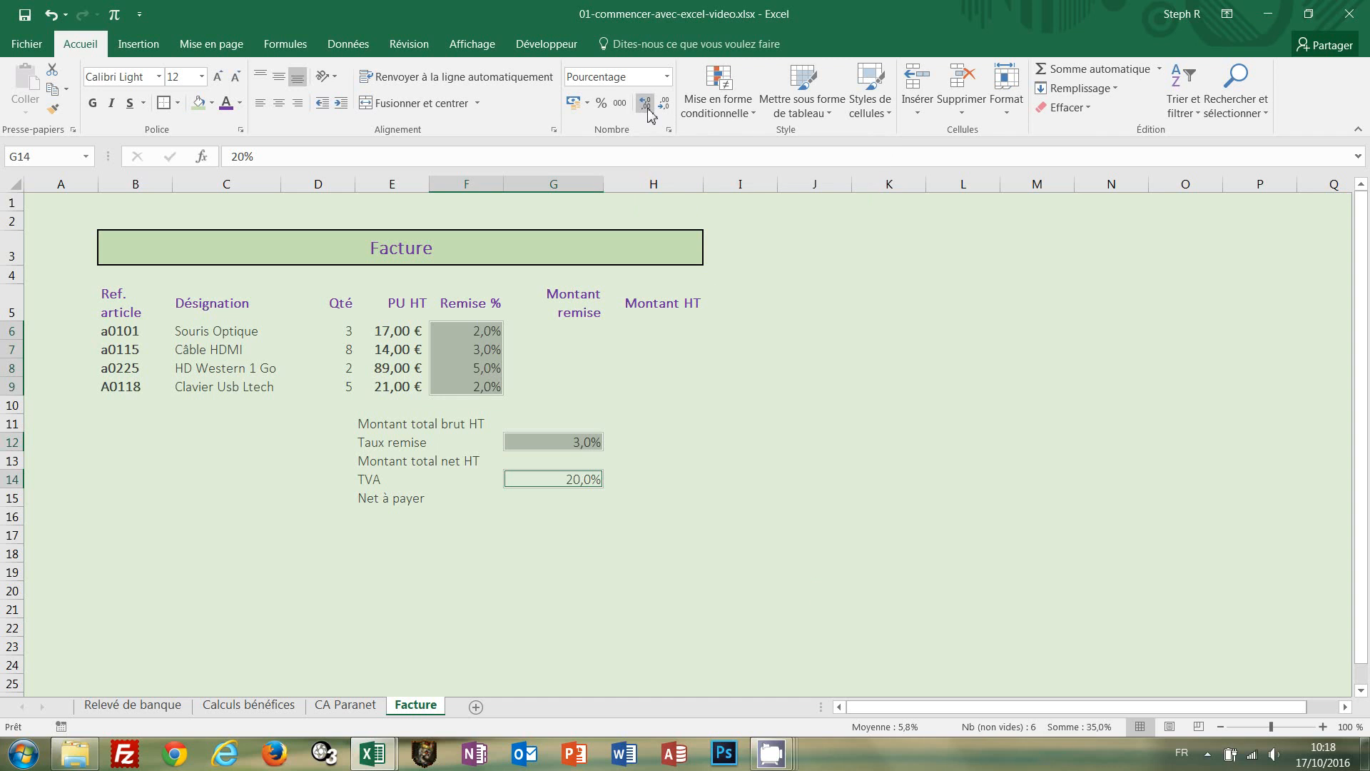
left_click(648, 107)
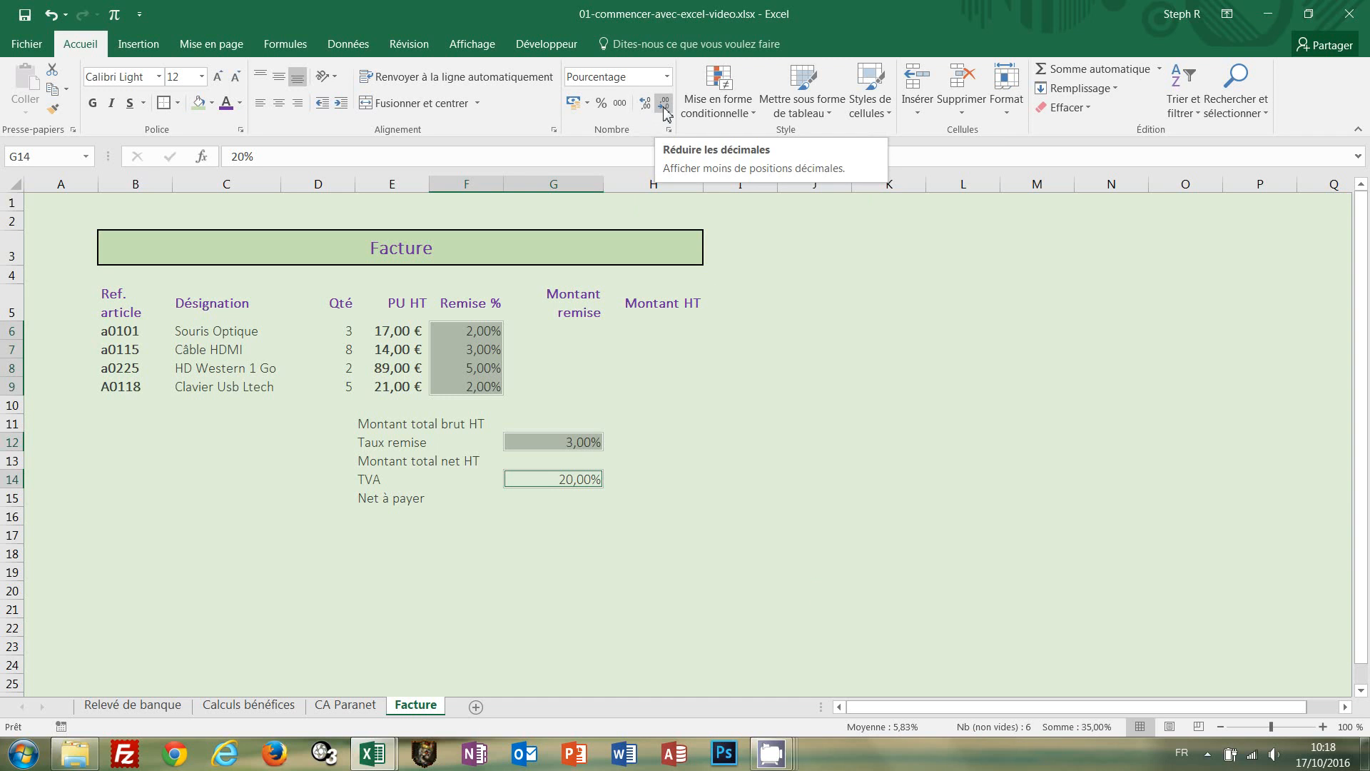
left_click(665, 112)
left_click(665, 112)
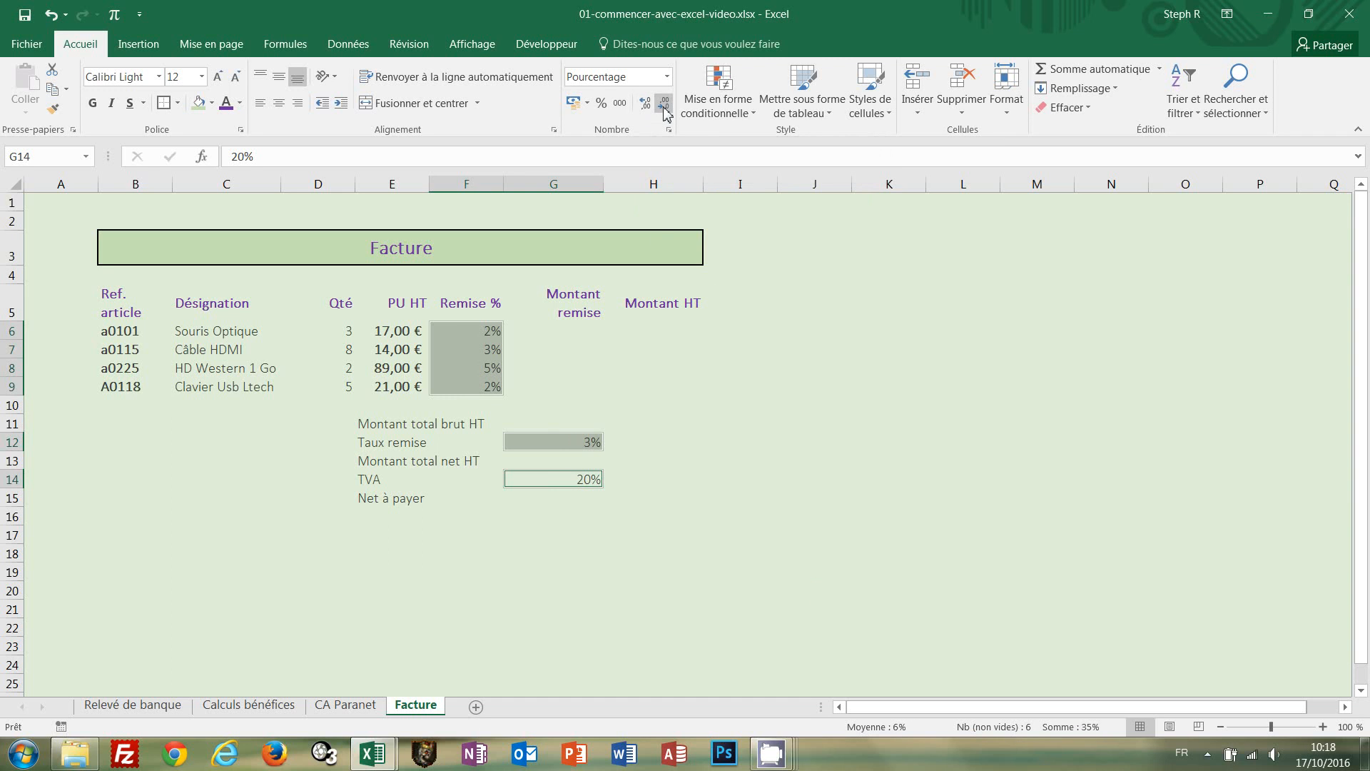
left_click(742, 589)
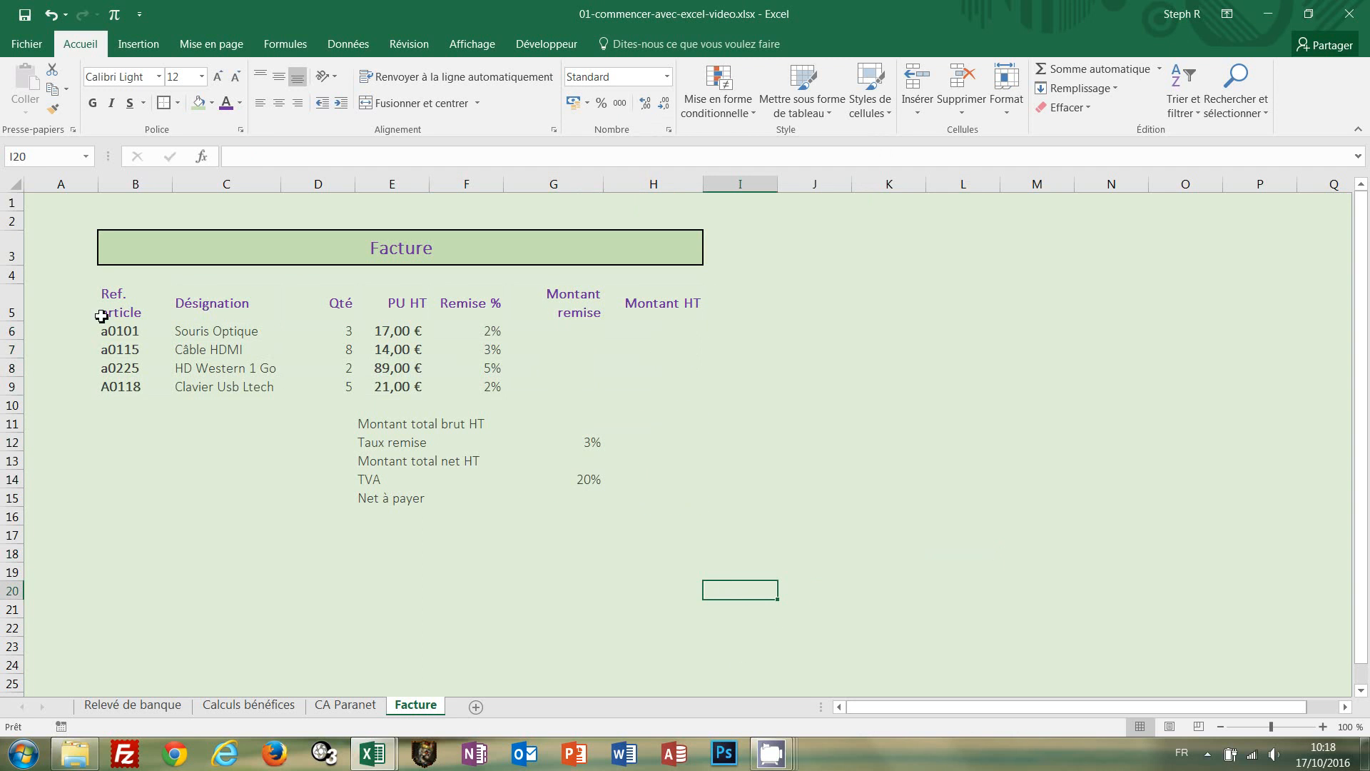
Step: Add all borders to the invoice table B5:H9
left_click_drag(113, 298, 664, 391)
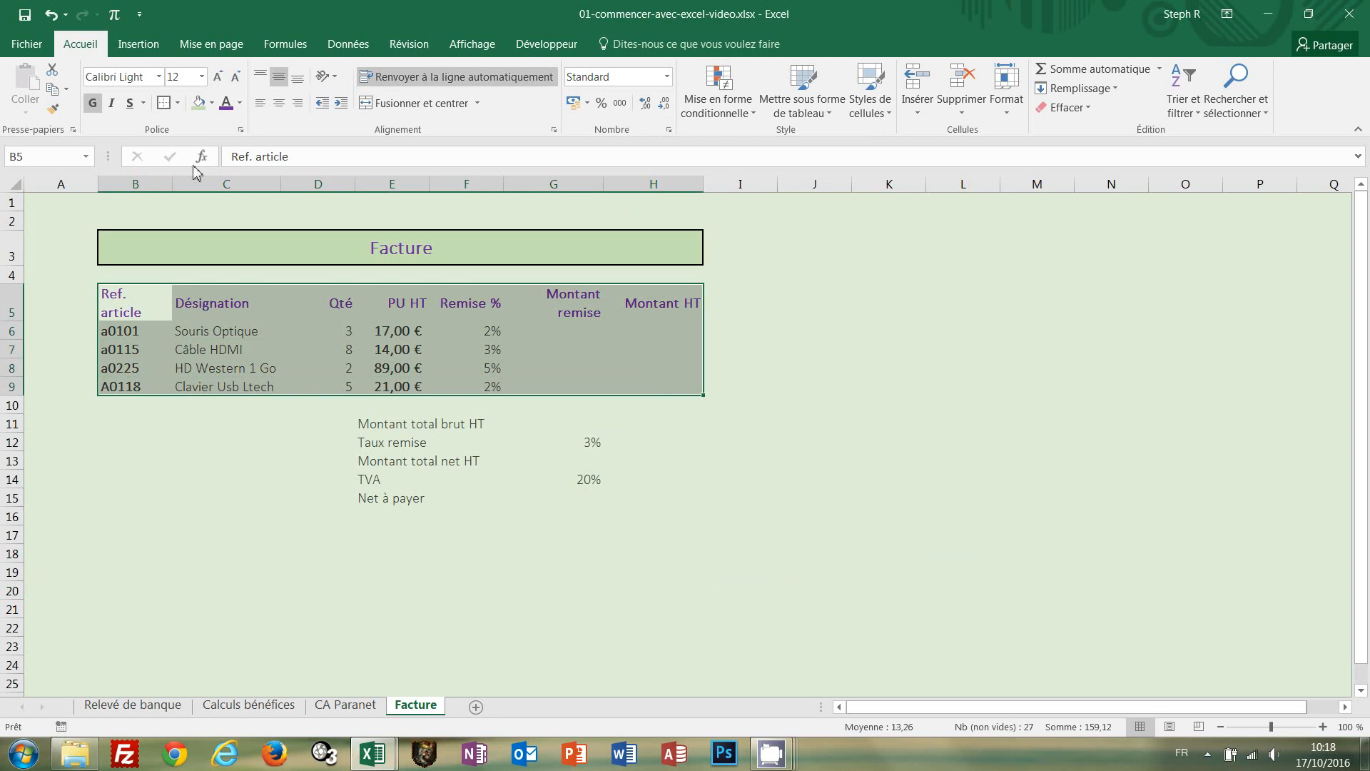
left_click(178, 103)
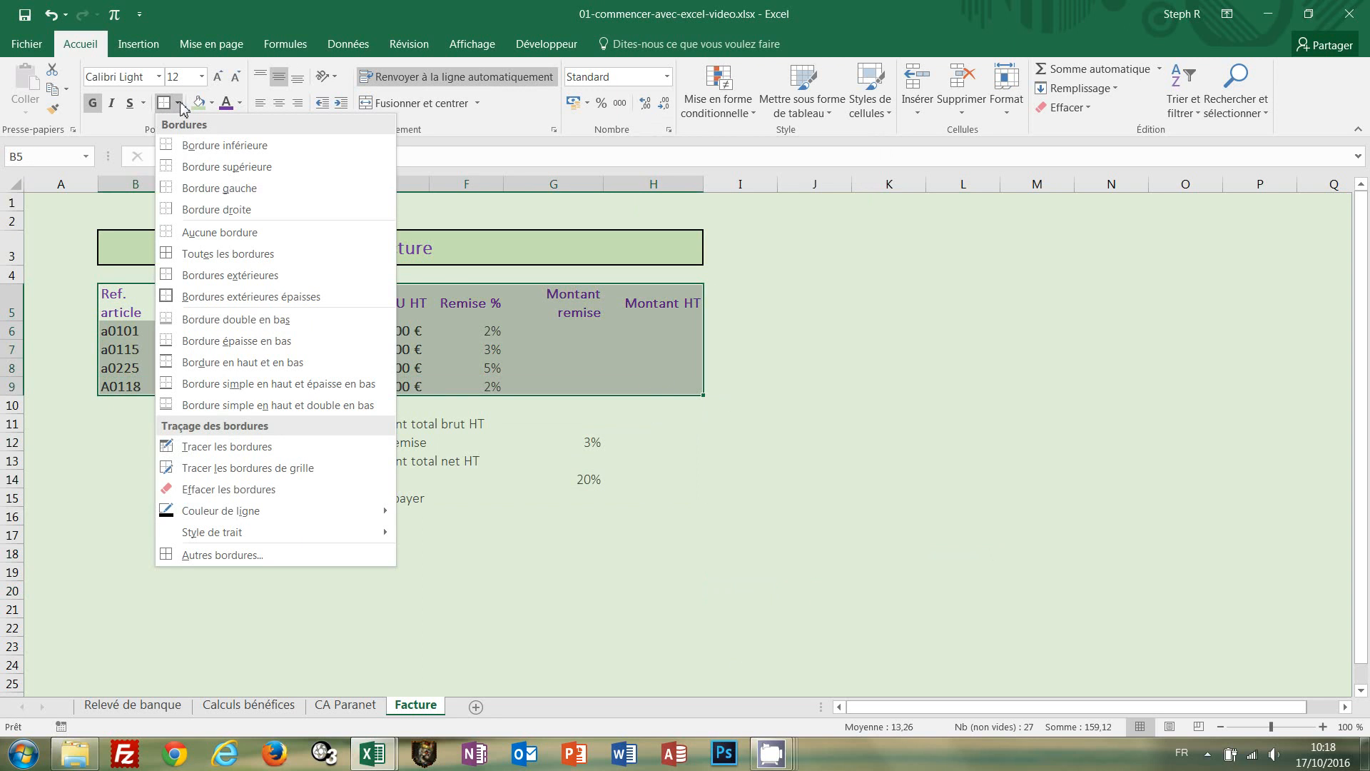
left_click(193, 260)
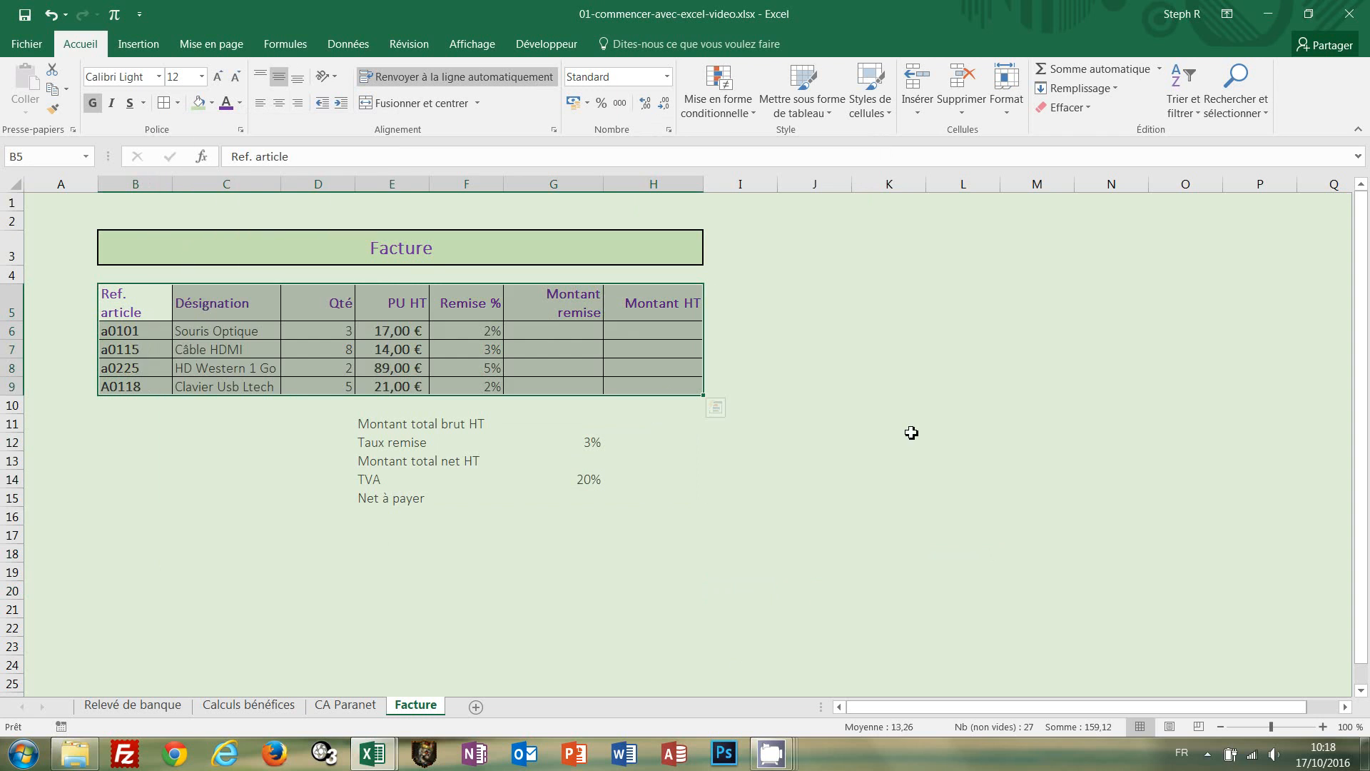
left_click(923, 497)
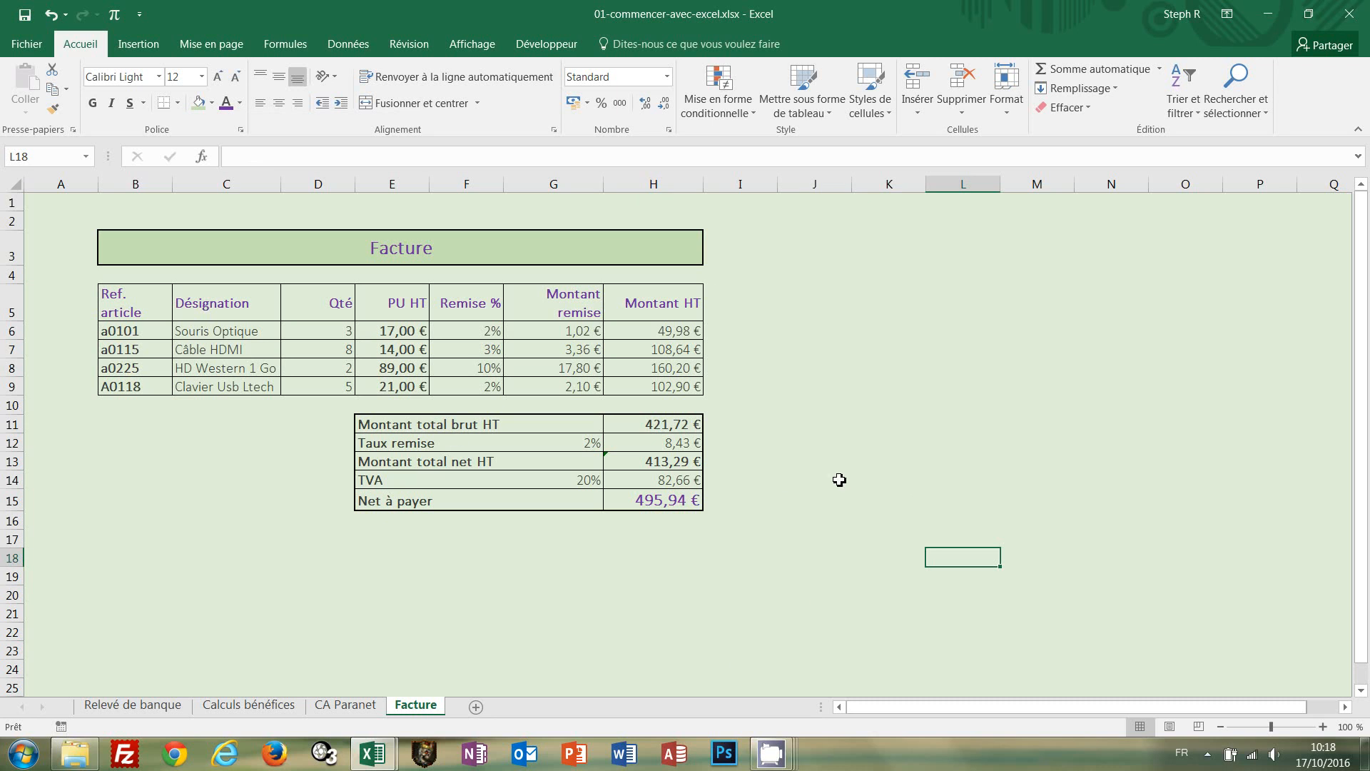
Step: After checking the totals labels in the reference workbook, merge E11:F11 and make the Montant total brut HT label left-aligned and bold
left_click(455, 424)
left_click(446, 443)
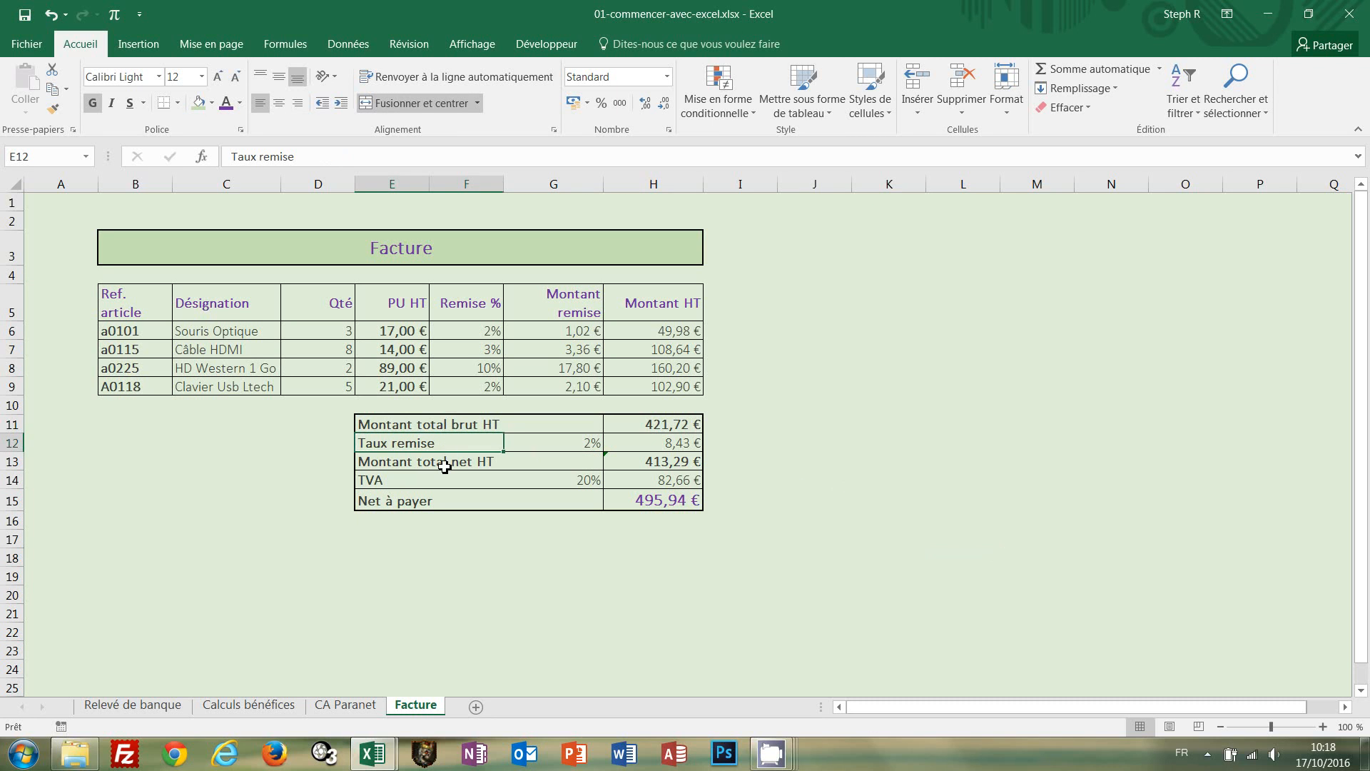
left_click(444, 465)
left_click(443, 483)
left_click(438, 507)
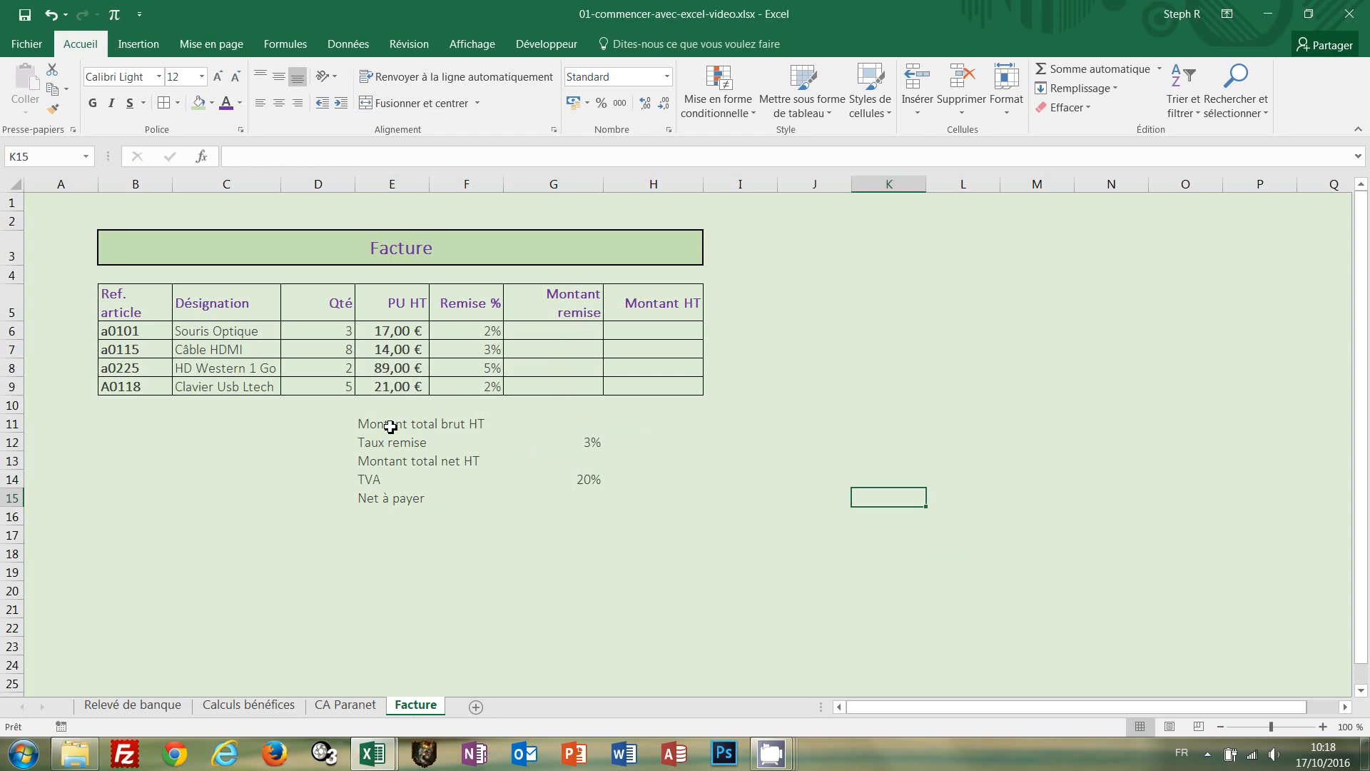
left_click_drag(390, 426, 472, 424)
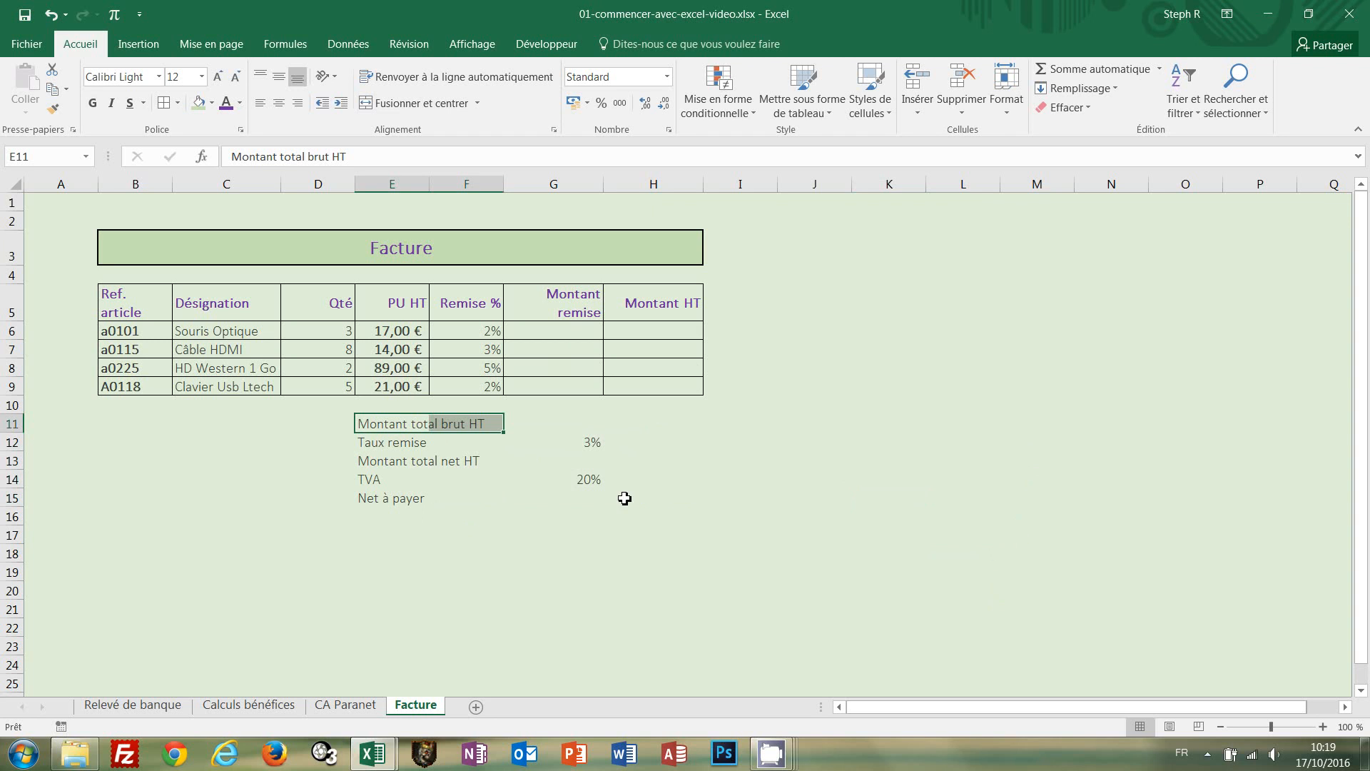
left_click(437, 107)
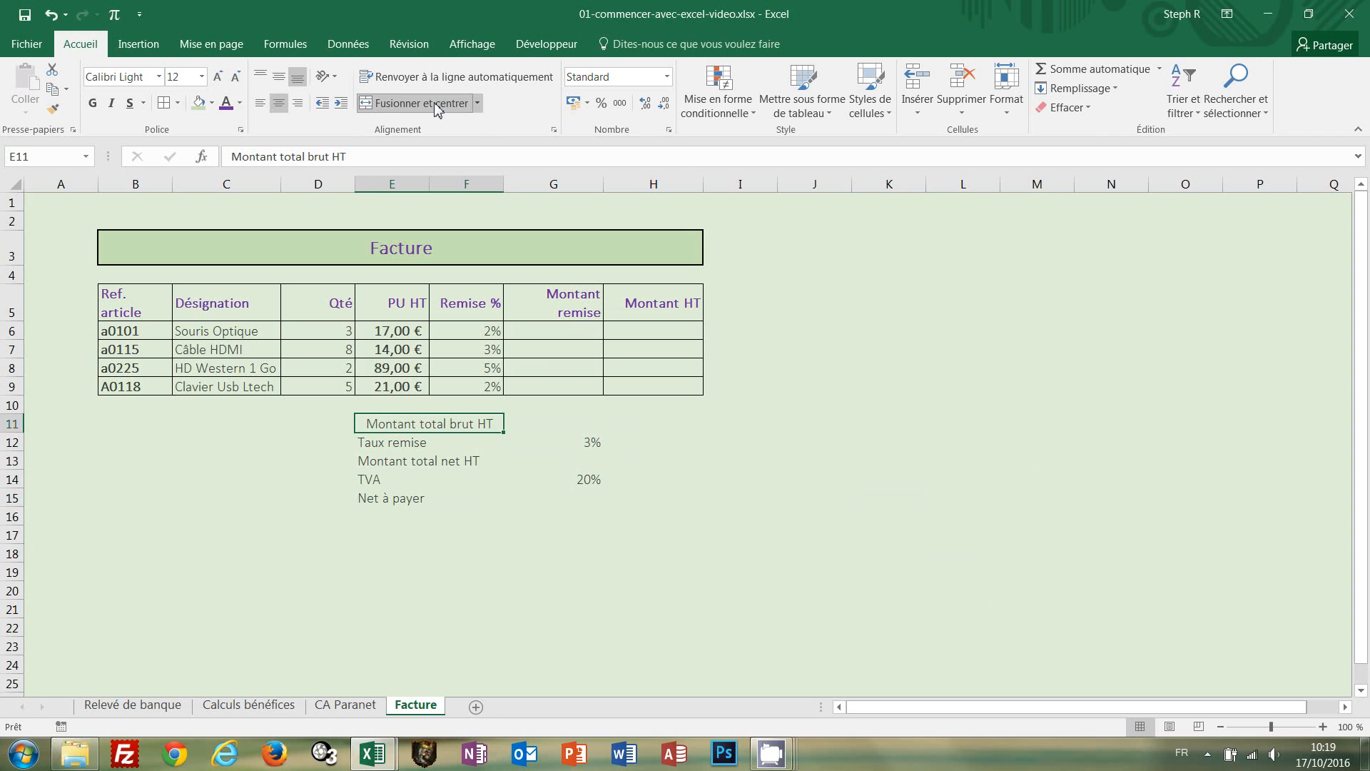
left_click(260, 107)
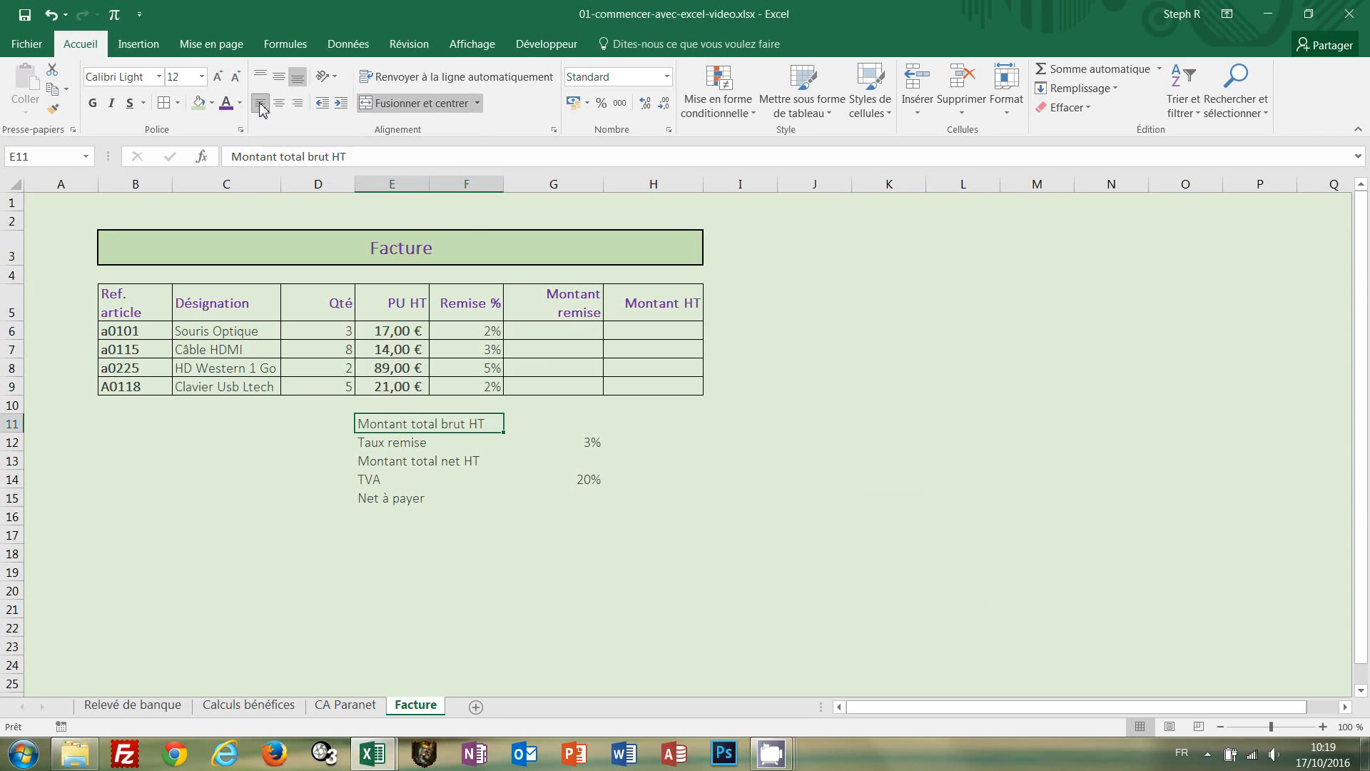
left_click(94, 103)
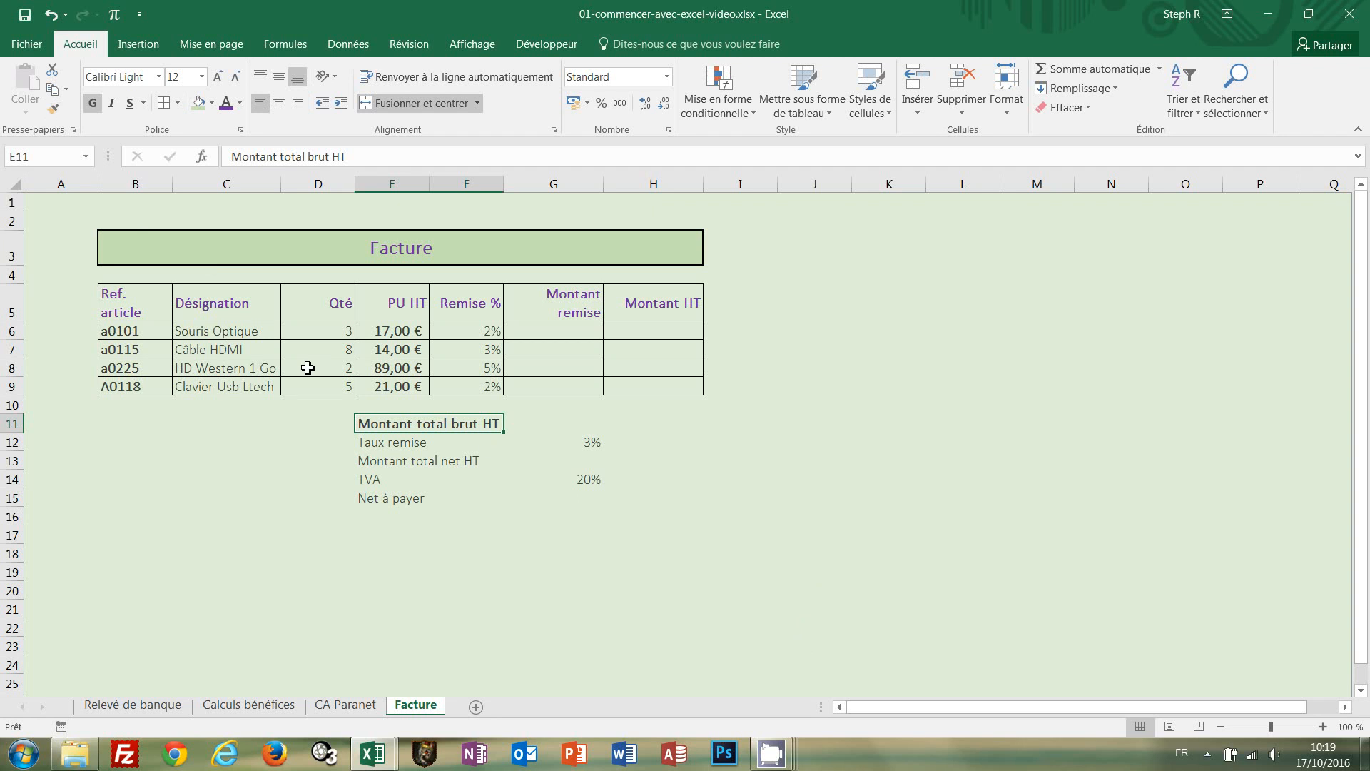
Step: Copy the Montant total brut HT label's formatting onto the four labels below it, from Taux remise to Net à payer, across columns E:F
left_click(53, 111)
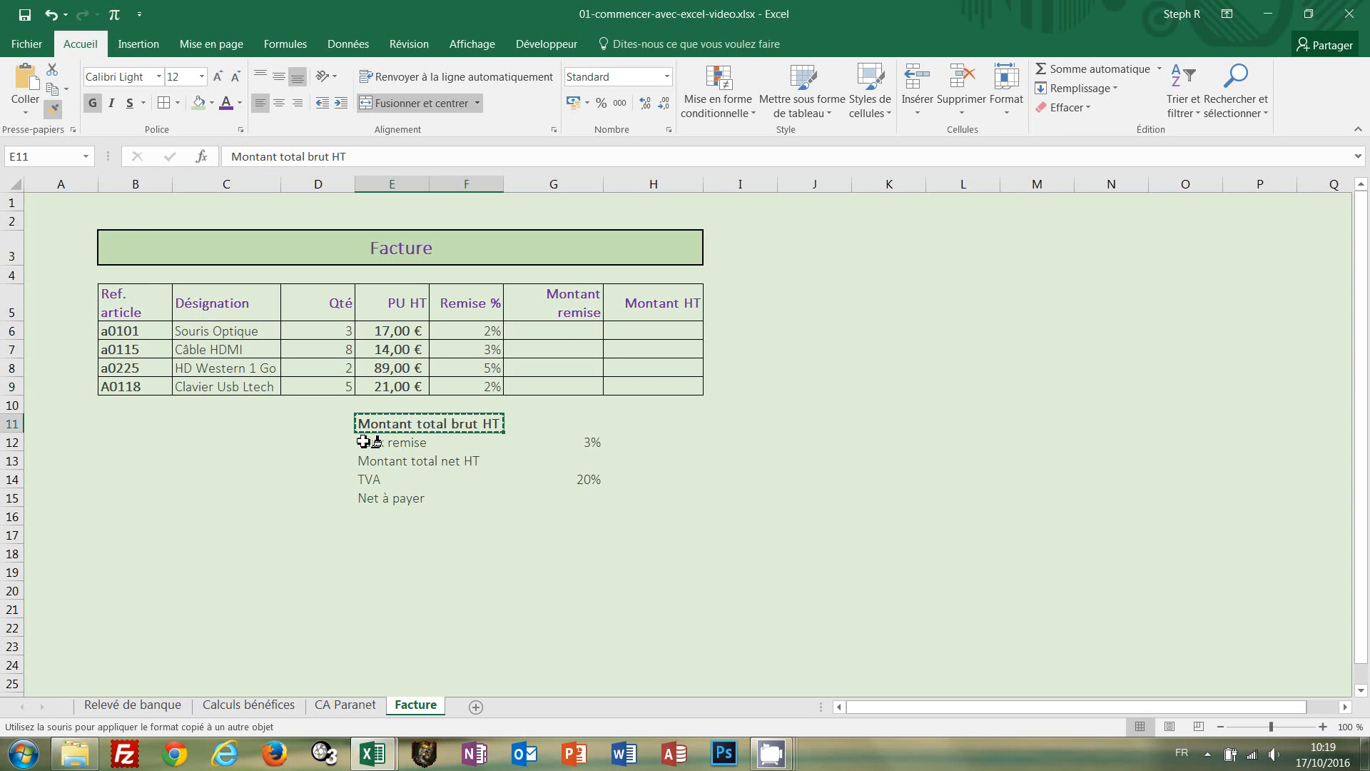
mouse_move(364, 442)
left_mouse_down()
mouse_move(554, 443)
mouse_move(493, 443)
left_mouse_up()
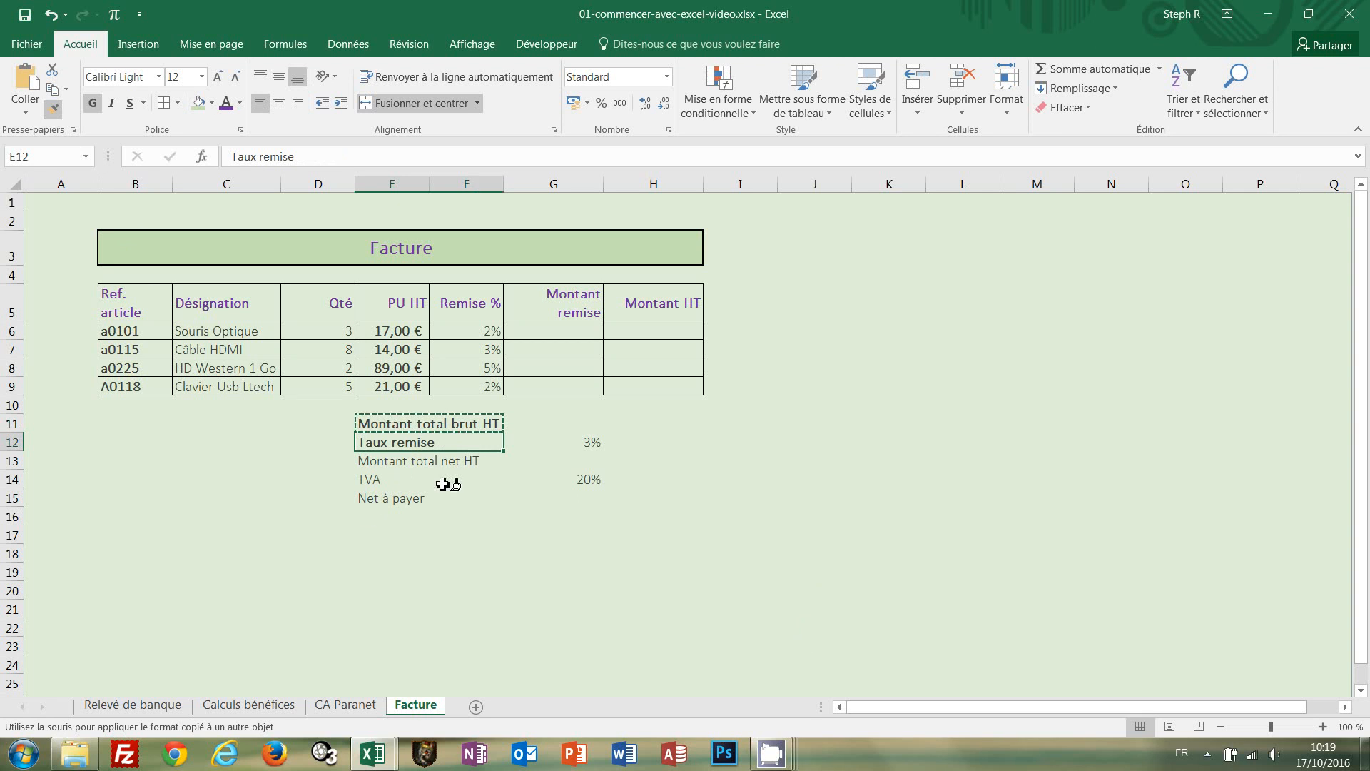
mouse_move(367, 463)
left_mouse_down()
mouse_move(453, 461)
mouse_move(468, 480)
left_mouse_up()
left_click_drag(386, 506, 453, 507)
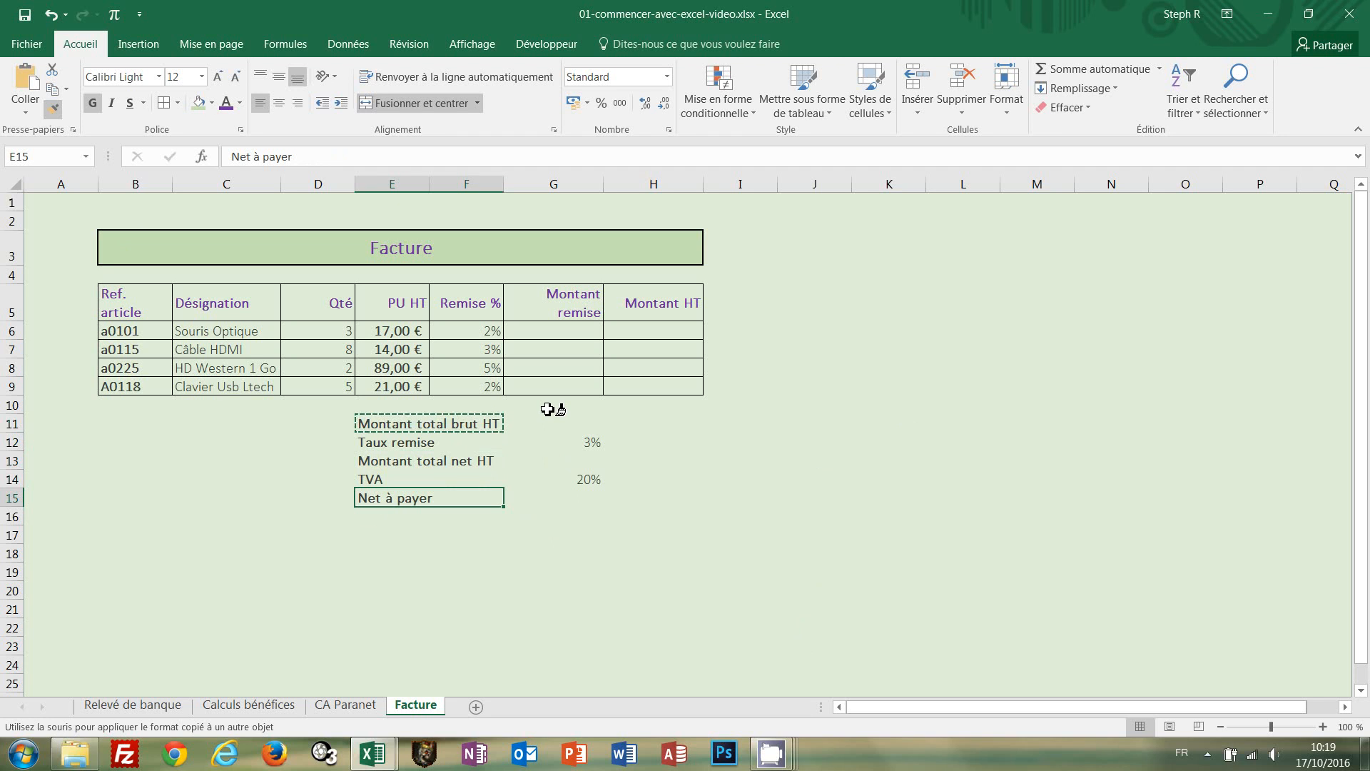
key("Escape")
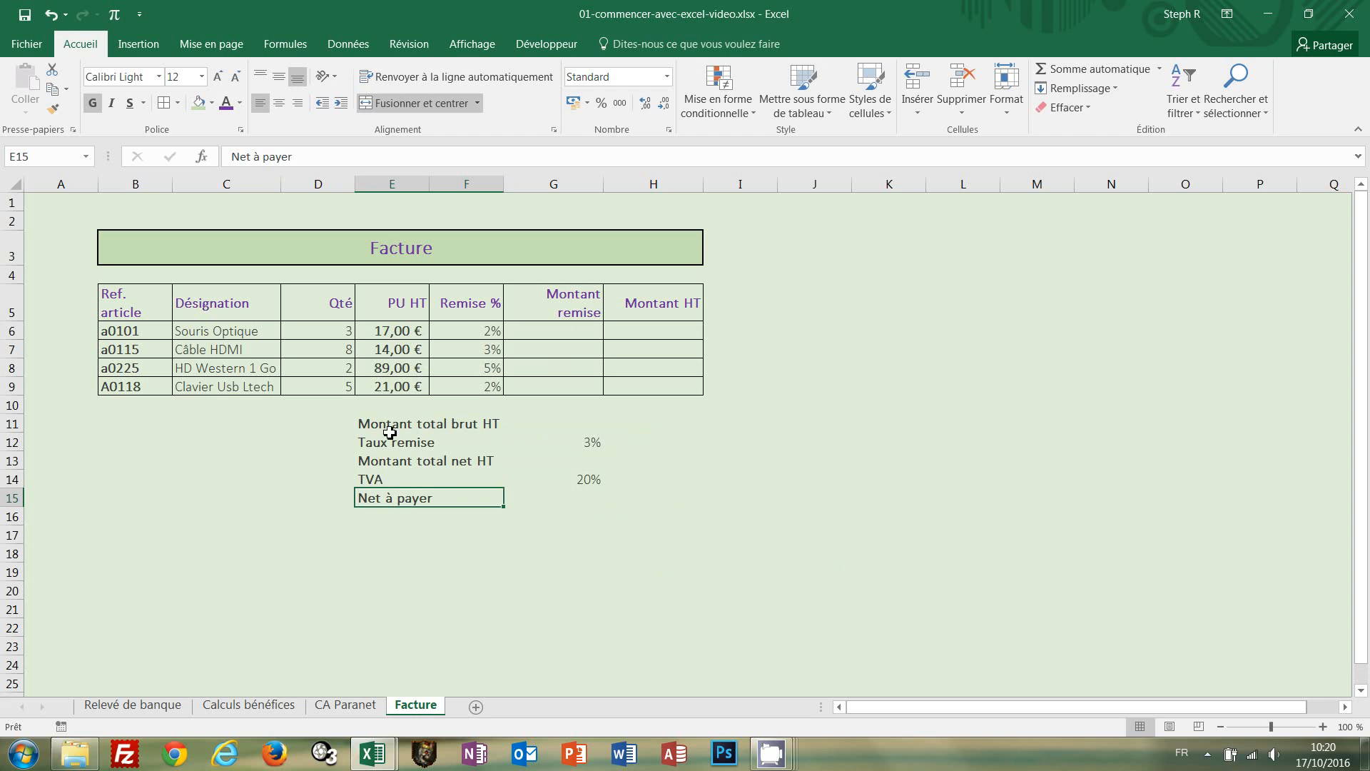
Step: Try adding all borders to the totals rows 11 to 15 across E:G and H, and undo the borders
left_click_drag(391, 428, 521, 428)
left_click(646, 427, "ctrl")
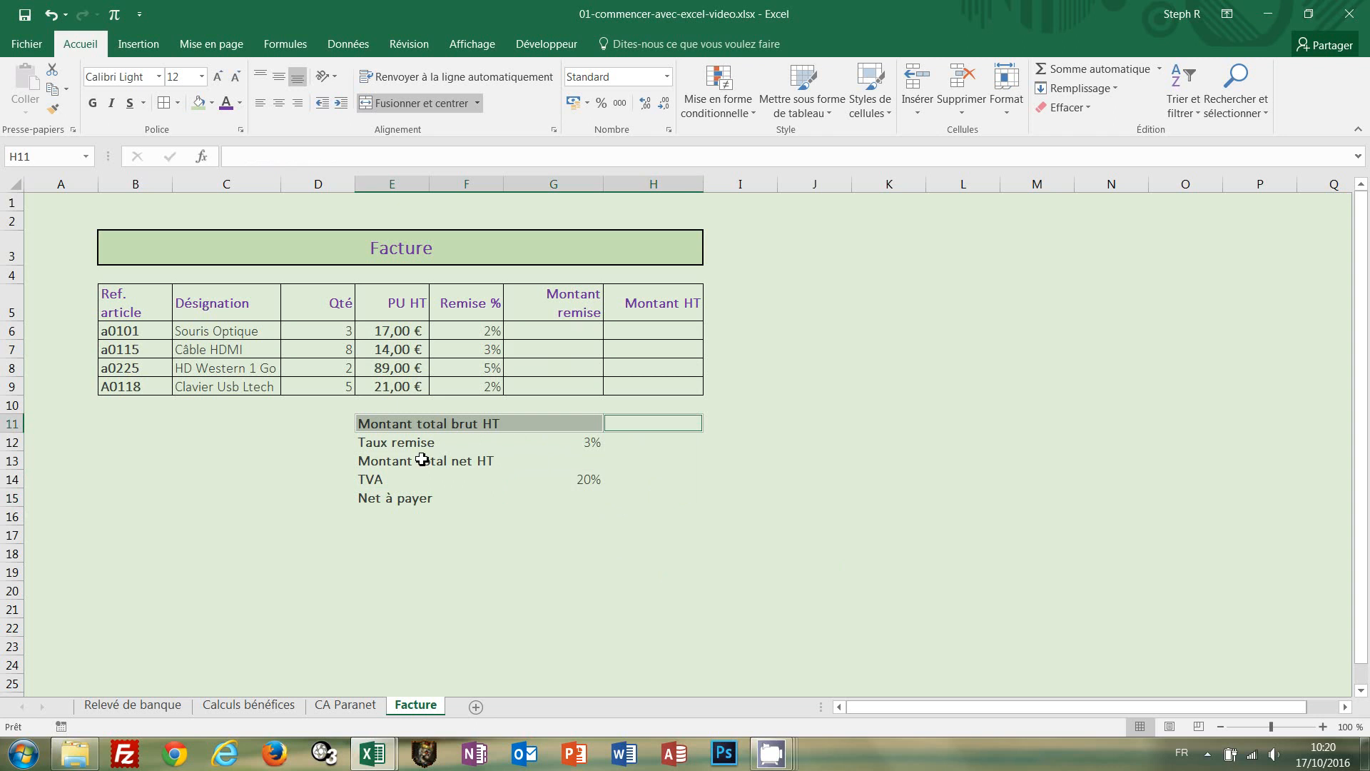
left_click_drag(392, 448, 596, 450)
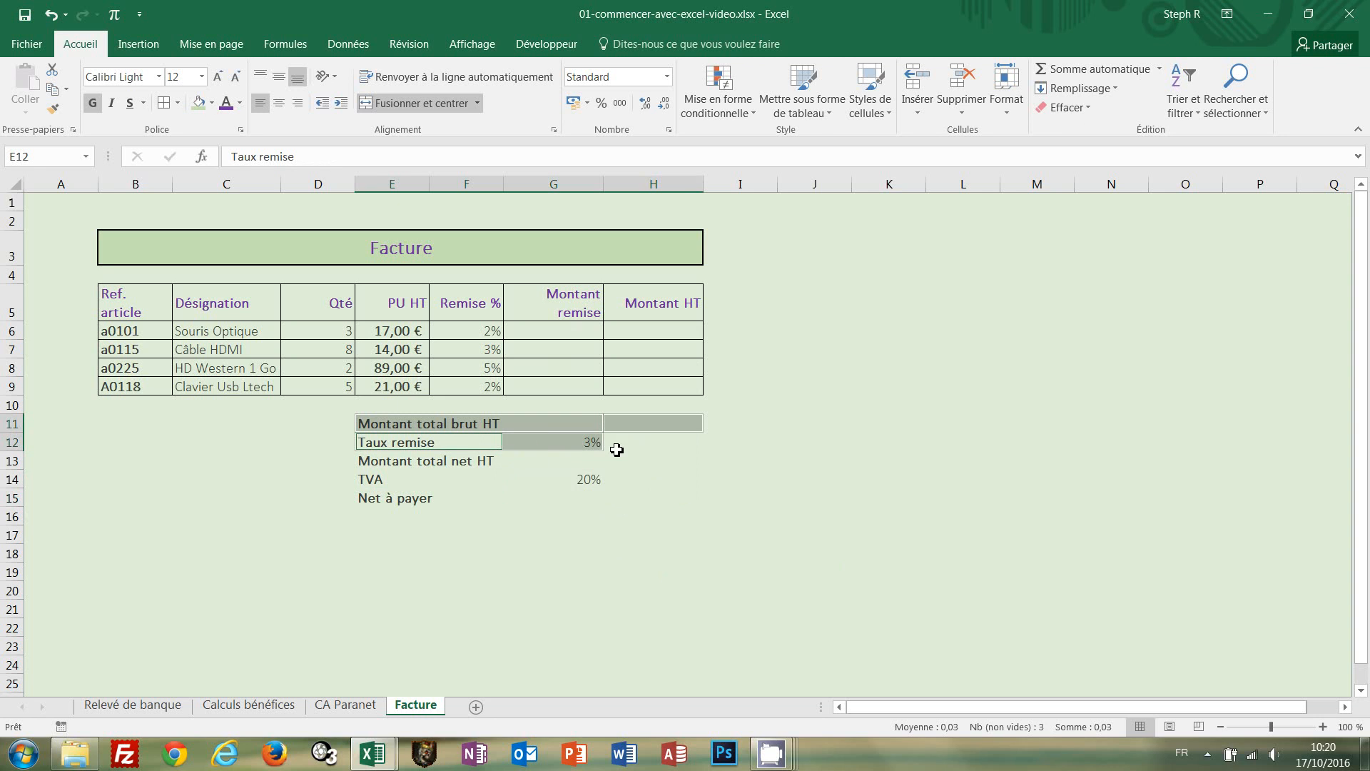
left_click(642, 444, "ctrl")
left_click(428, 465, "ctrl")
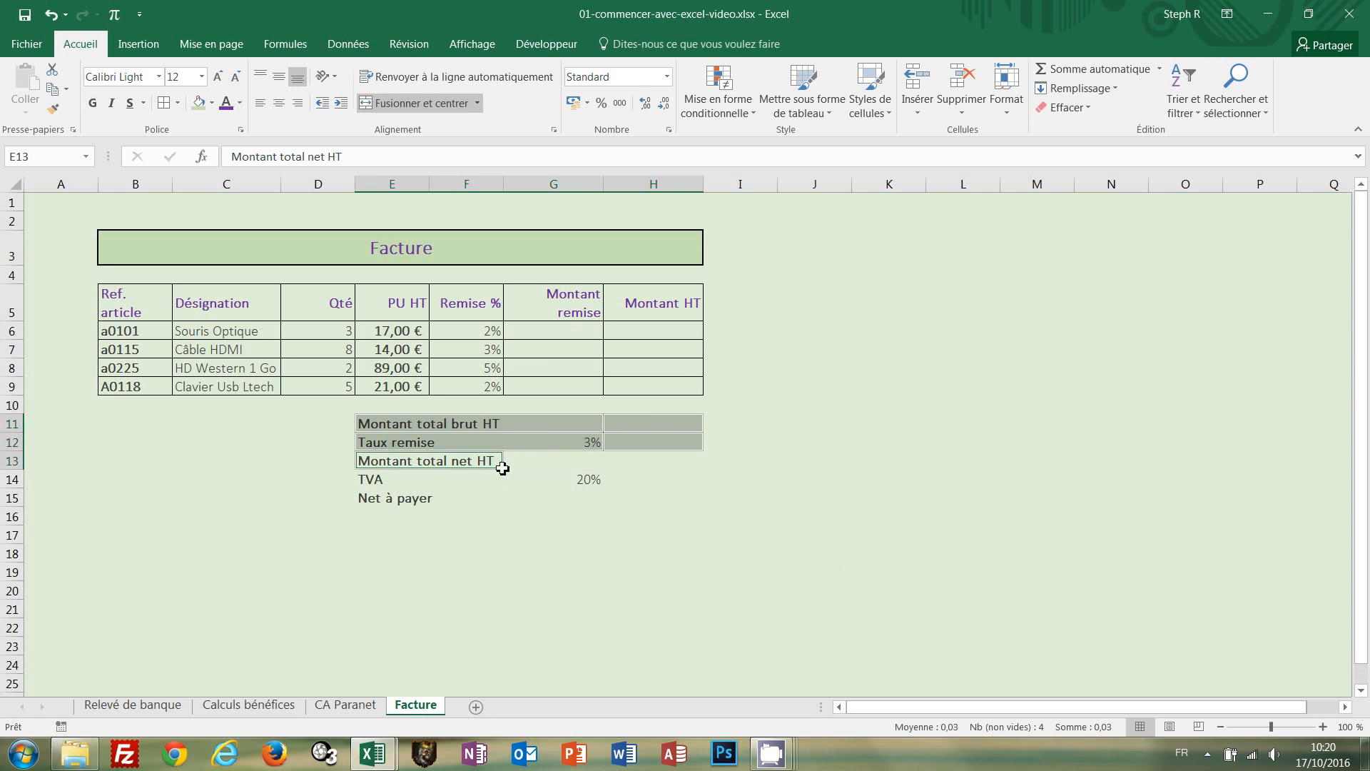
left_click_drag(502, 467, 538, 462)
left_click(631, 465, "ctrl")
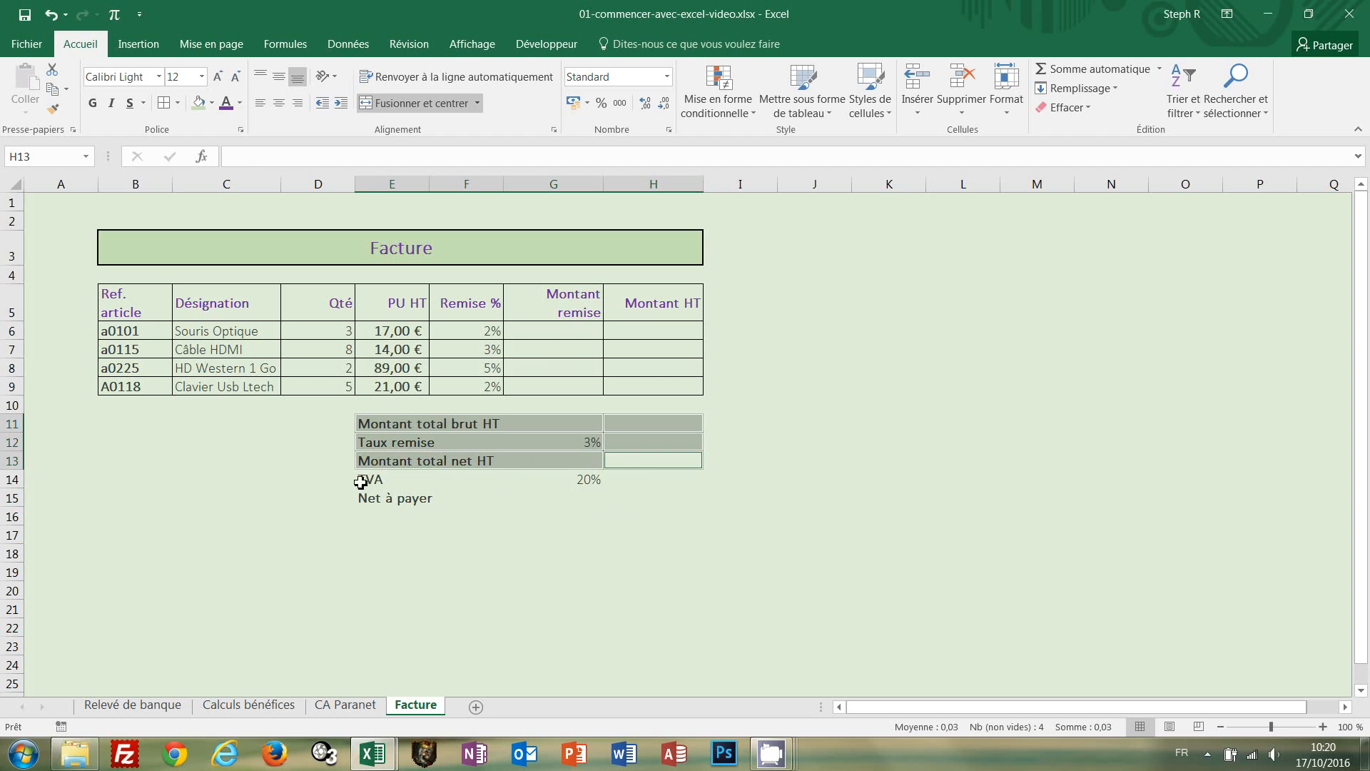
left_click_drag(361, 482, 548, 483)
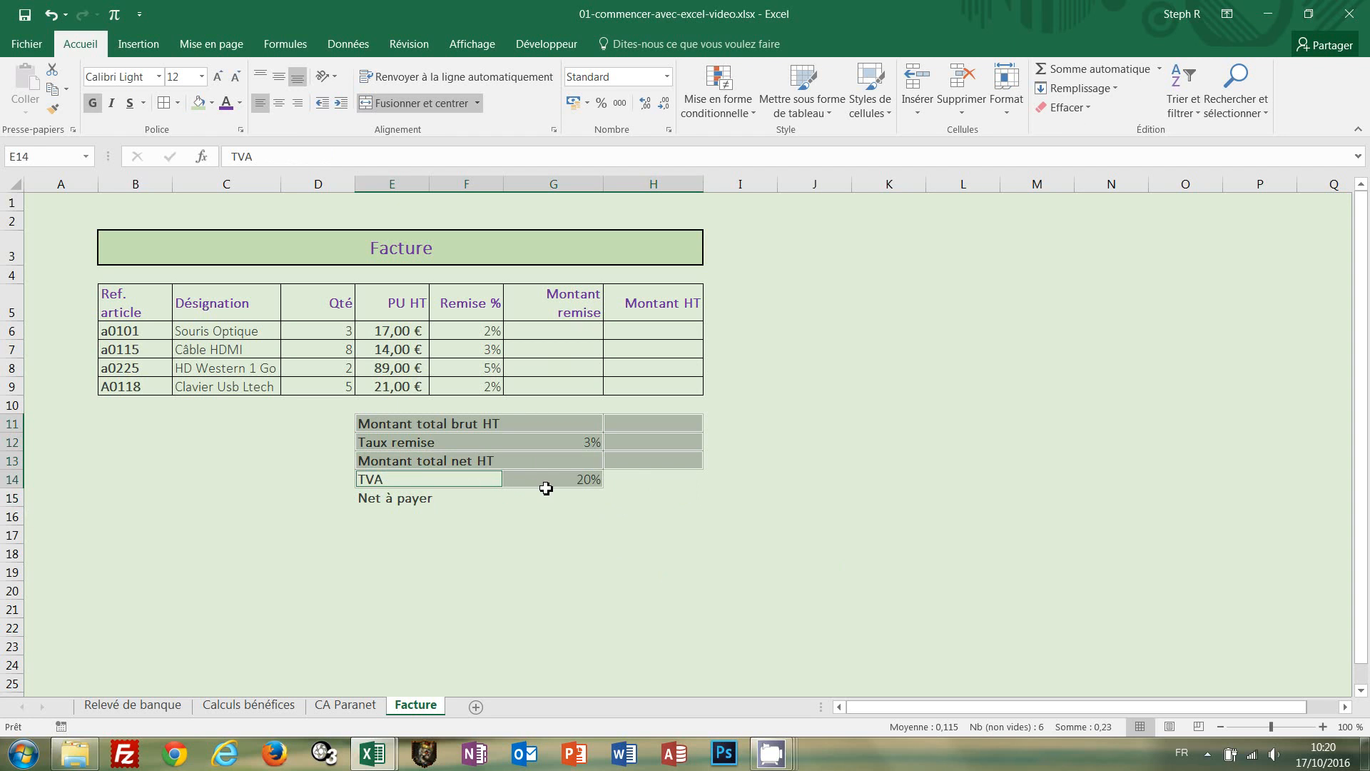
left_click(622, 482, "ctrl")
left_click_drag(384, 501, 543, 505)
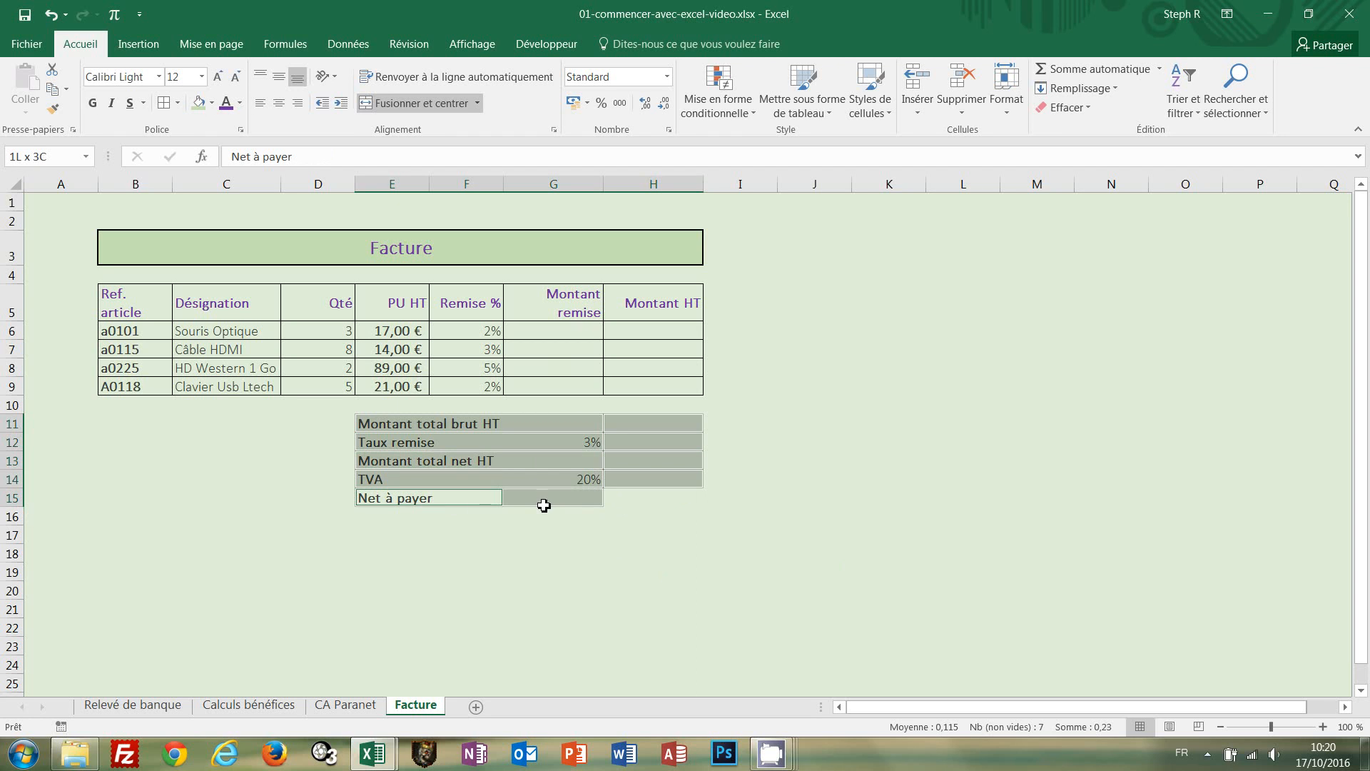
left_click(648, 499, "ctrl")
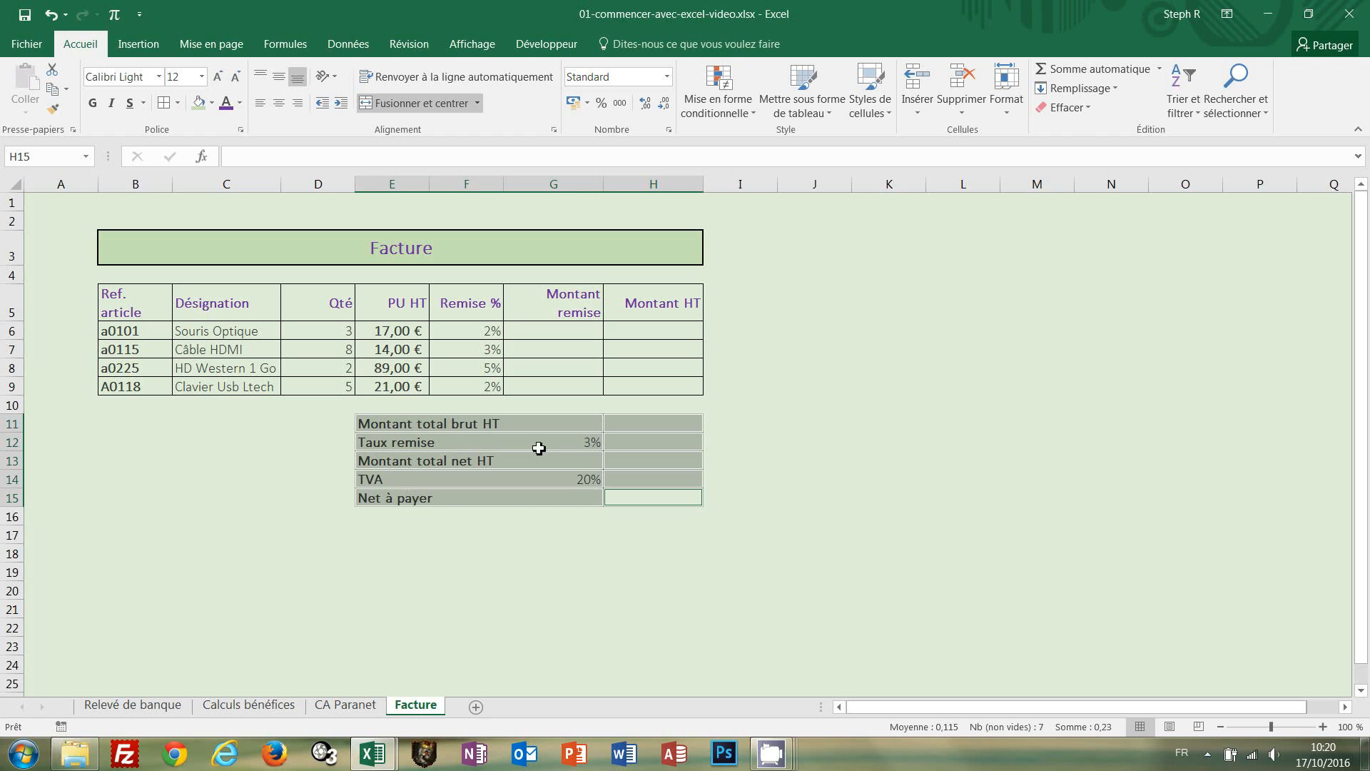
left_click(164, 107)
left_click(808, 392)
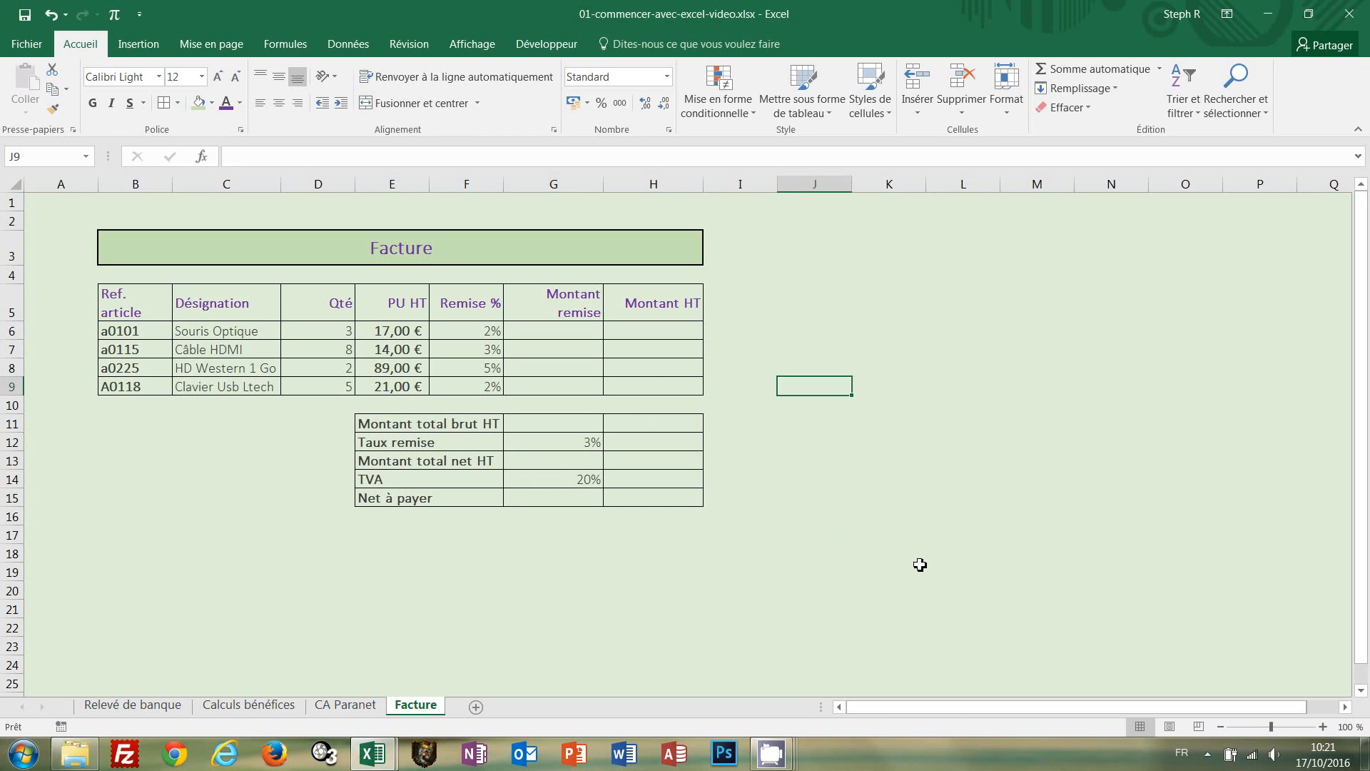
key("ctrl+z")
left_click(828, 474)
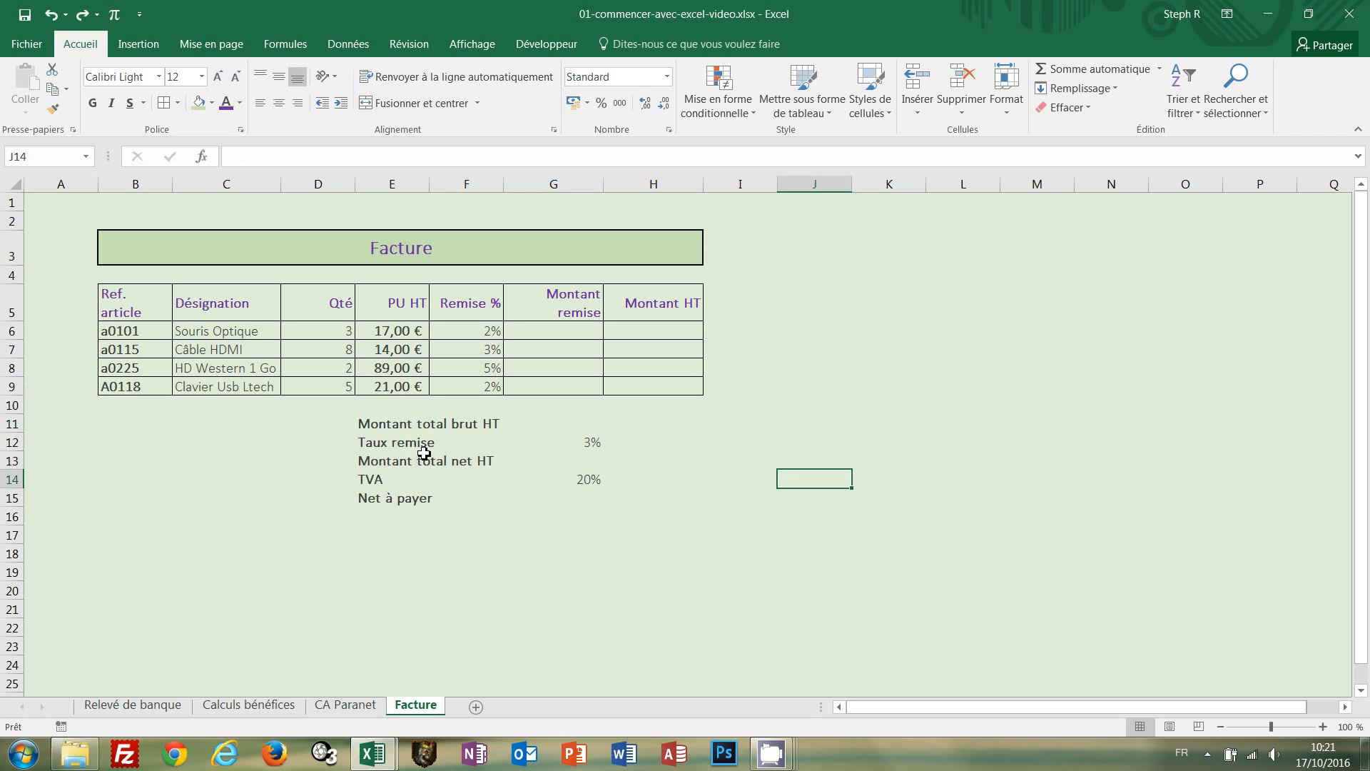
left_click_drag(388, 427, 569, 424)
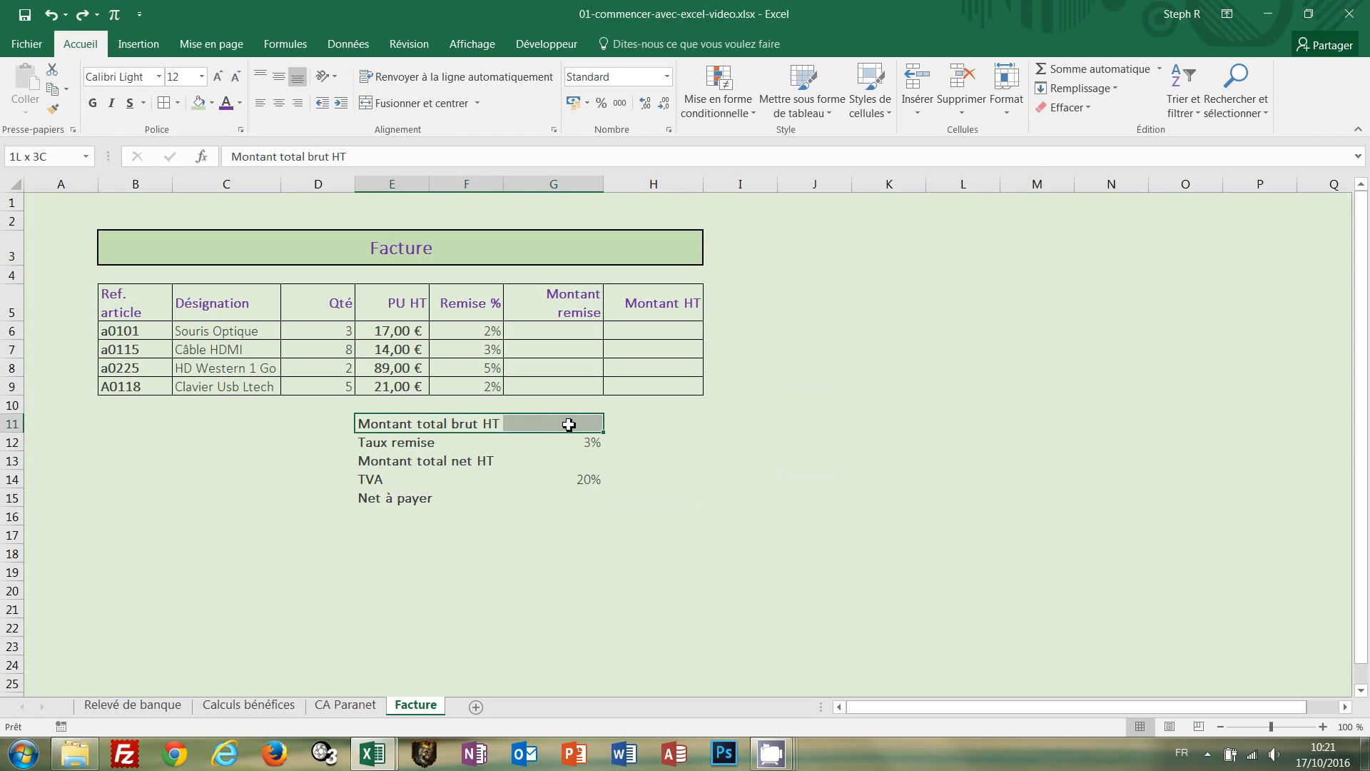
left_click(483, 424)
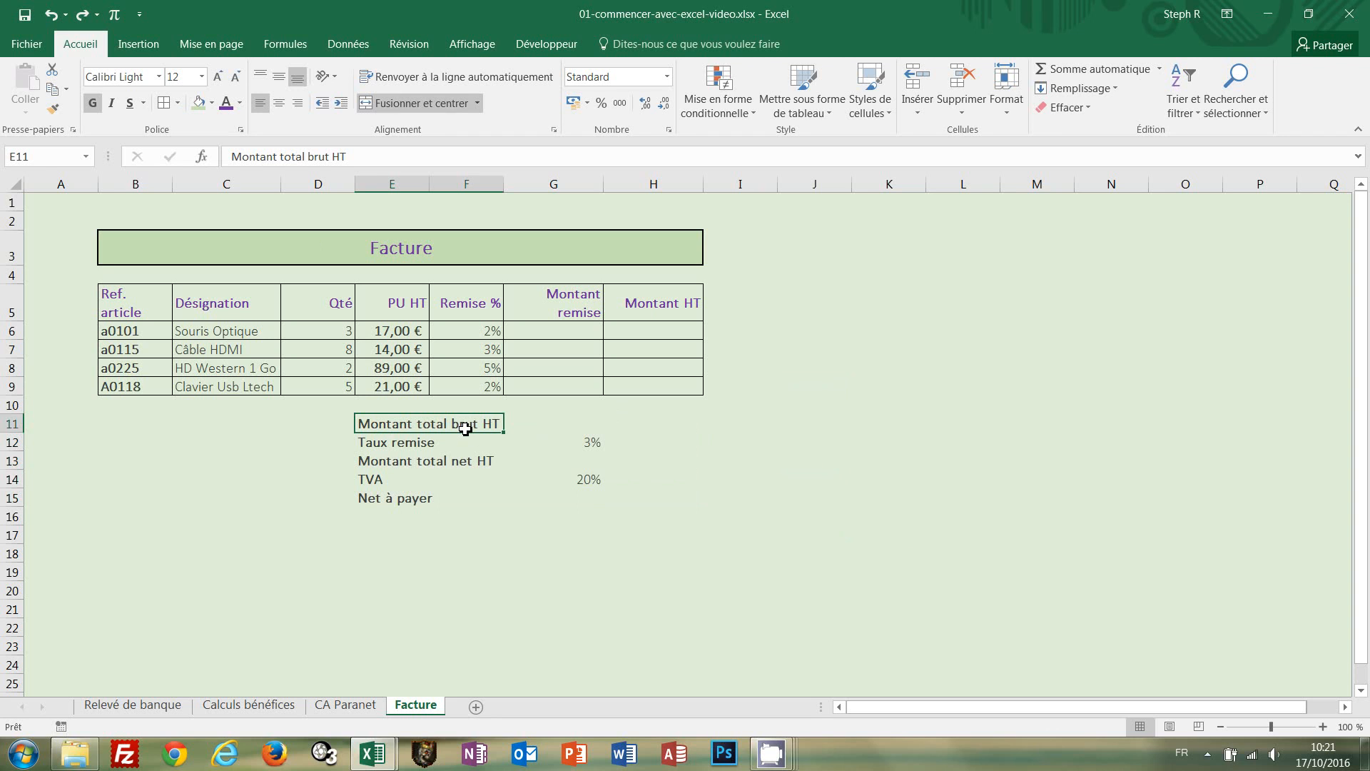
left_click_drag(467, 428, 556, 428)
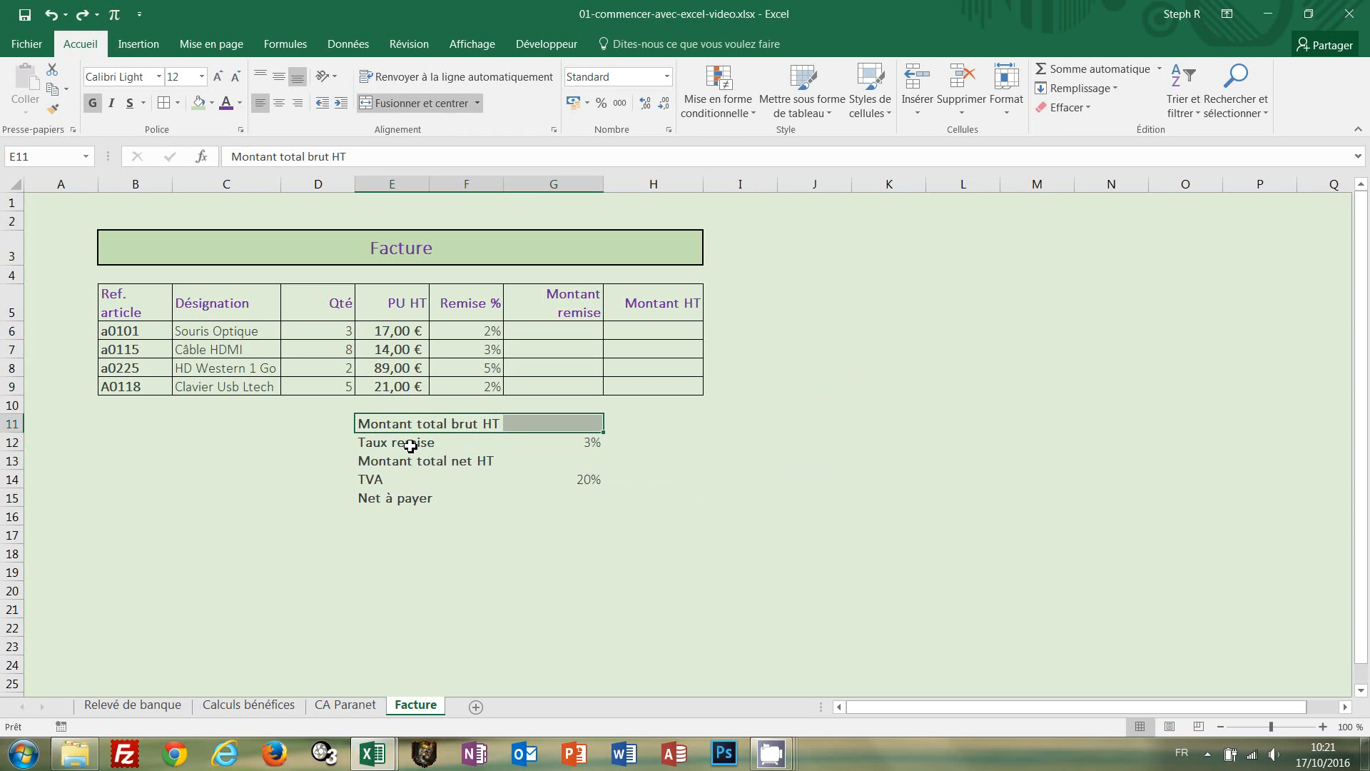
left_click_drag(410, 446, 507, 453)
left_click(398, 421)
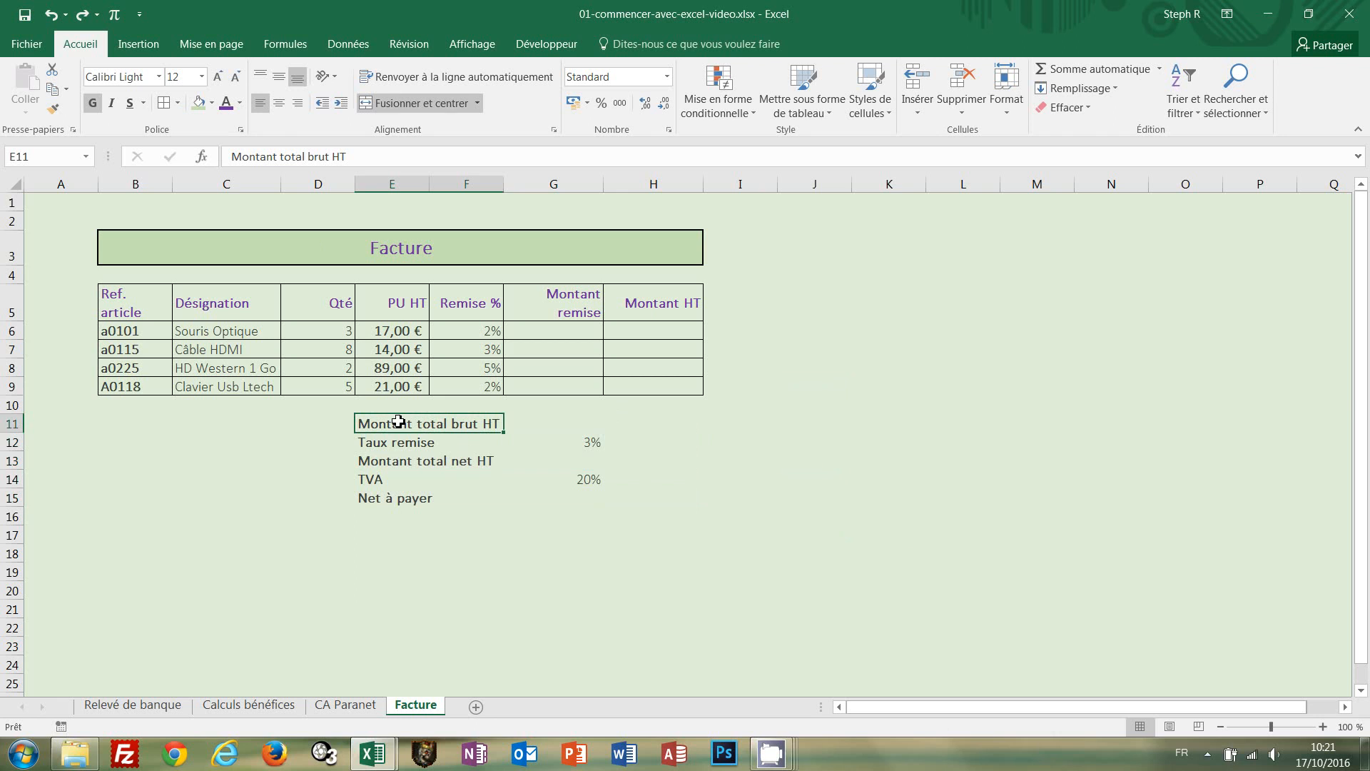
Step: Add outside borders around each separate E:G label range and each H cell in totals rows 11 to 15
left_click_drag(398, 421, 584, 426)
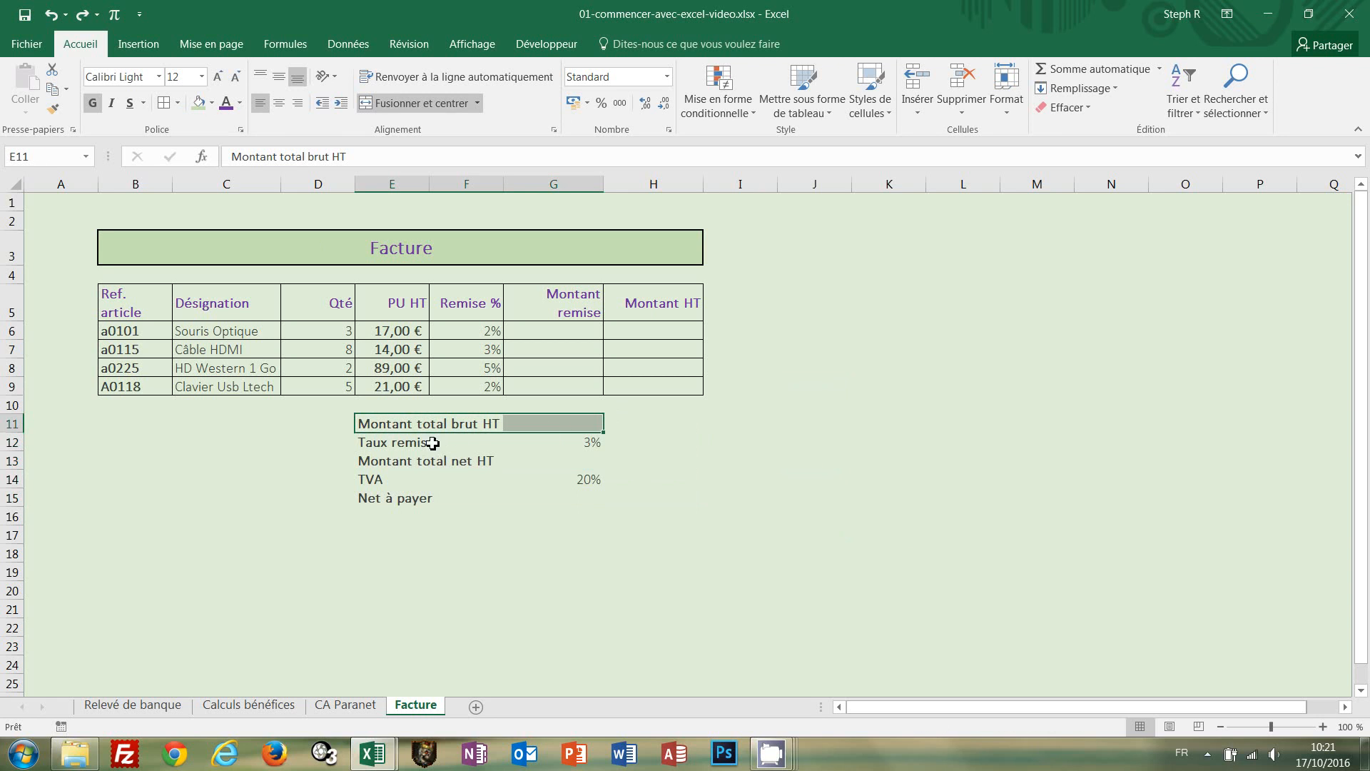
left_click_drag(433, 443, 554, 443)
left_click(478, 465, "ctrl")
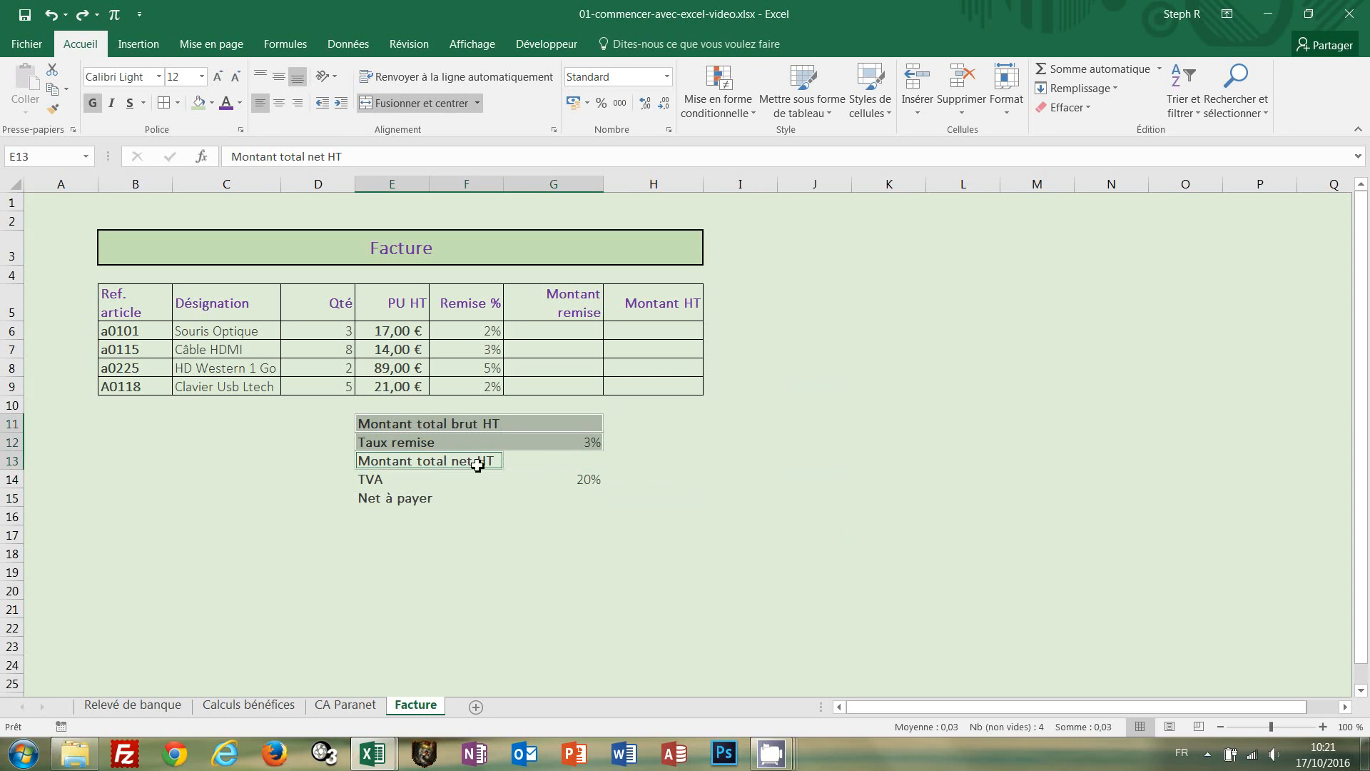
left_click_drag(477, 464, 560, 465)
left_click_drag(386, 480, 551, 480)
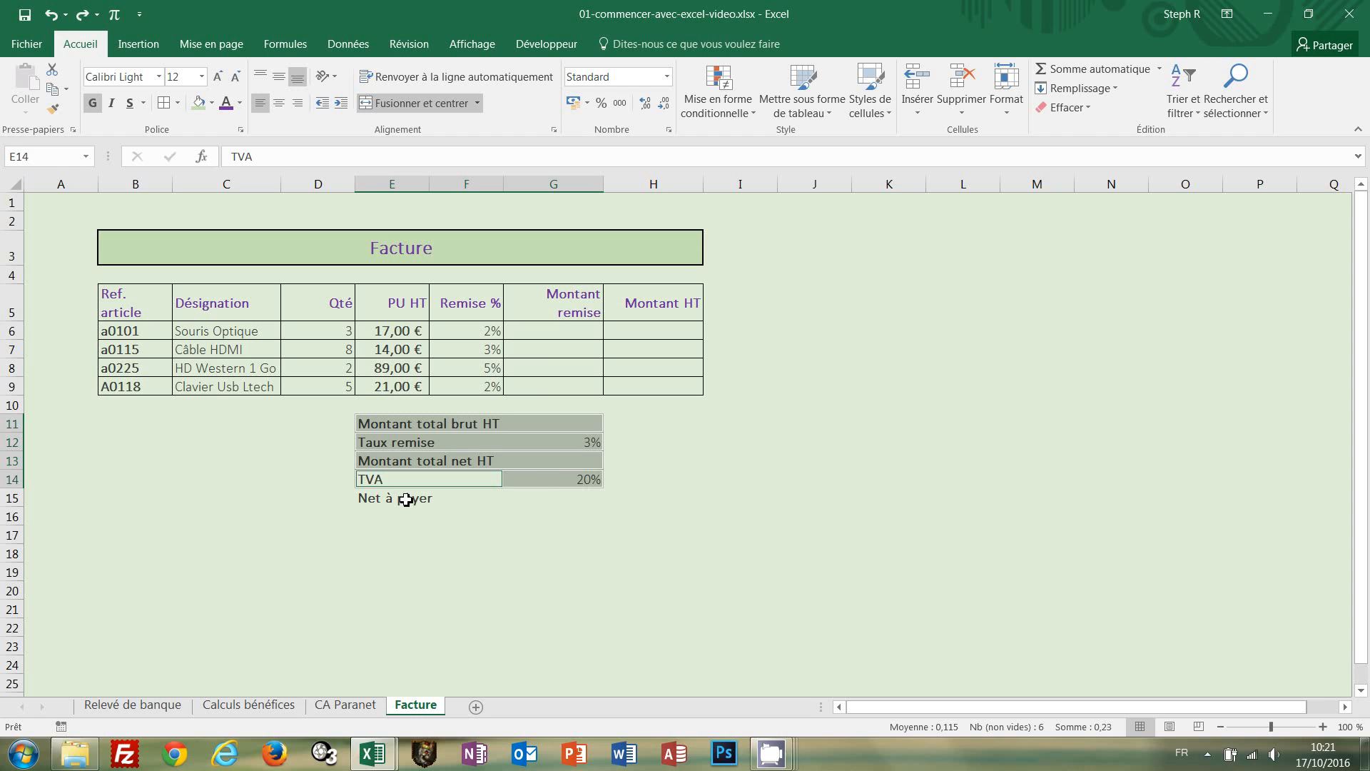
left_click_drag(406, 499, 550, 502)
left_click(636, 430, "ctrl")
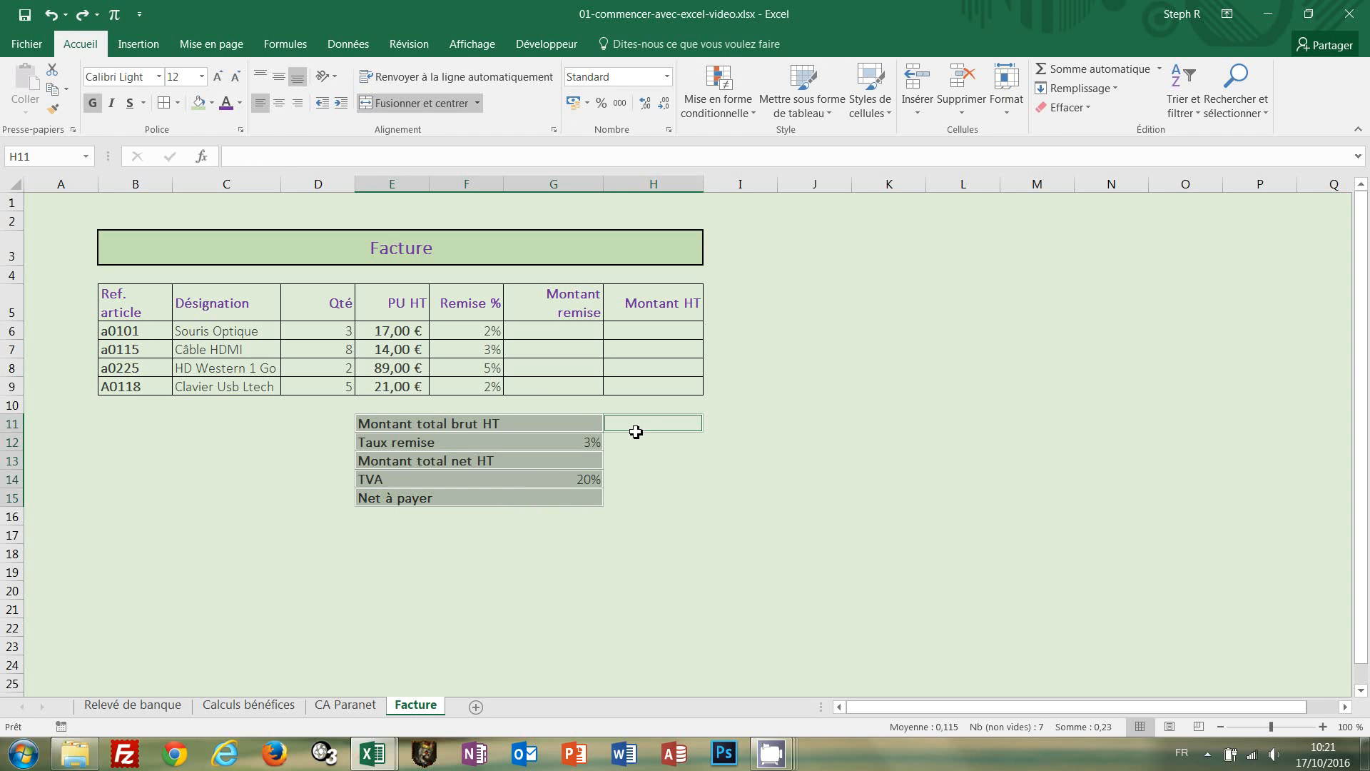
left_click(635, 445, "ctrl")
left_click(628, 461, "ctrl")
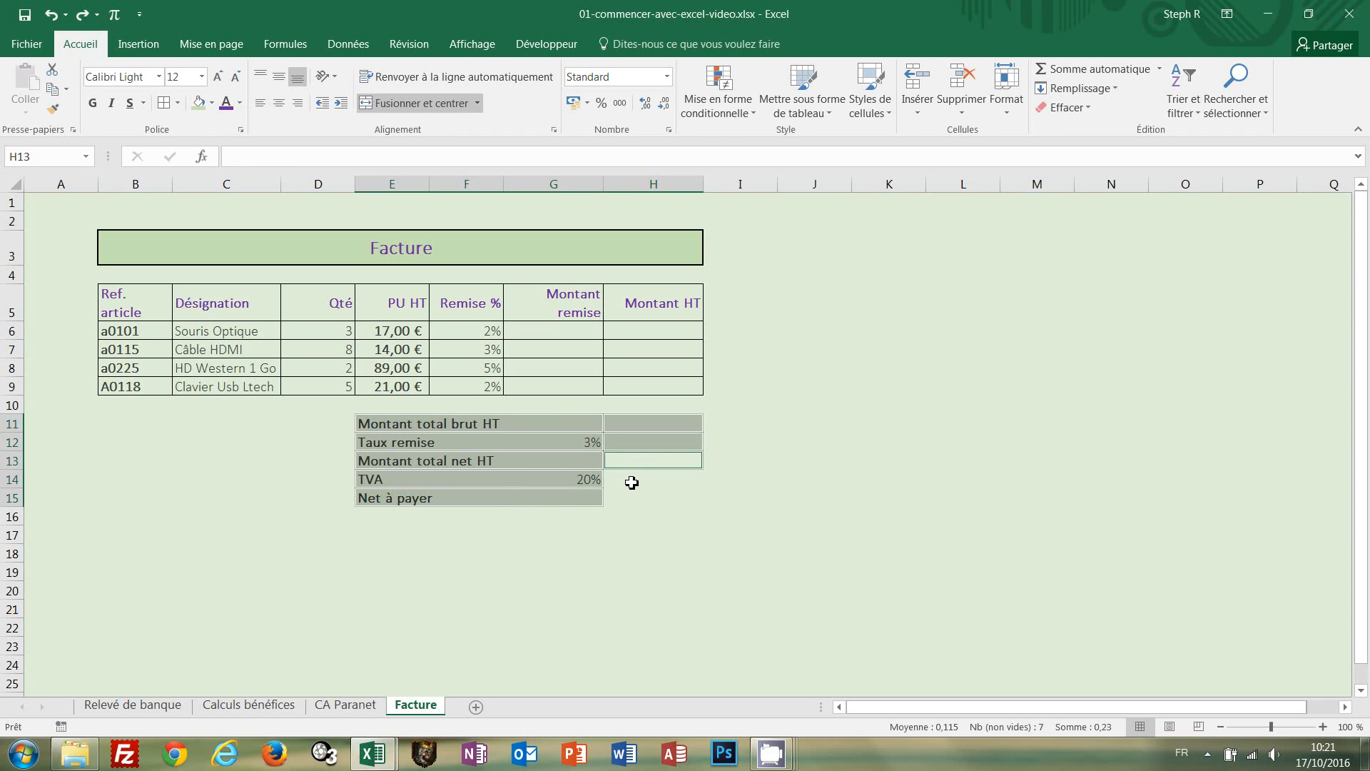
left_click(632, 482, "ctrl")
left_click(634, 498, "ctrl")
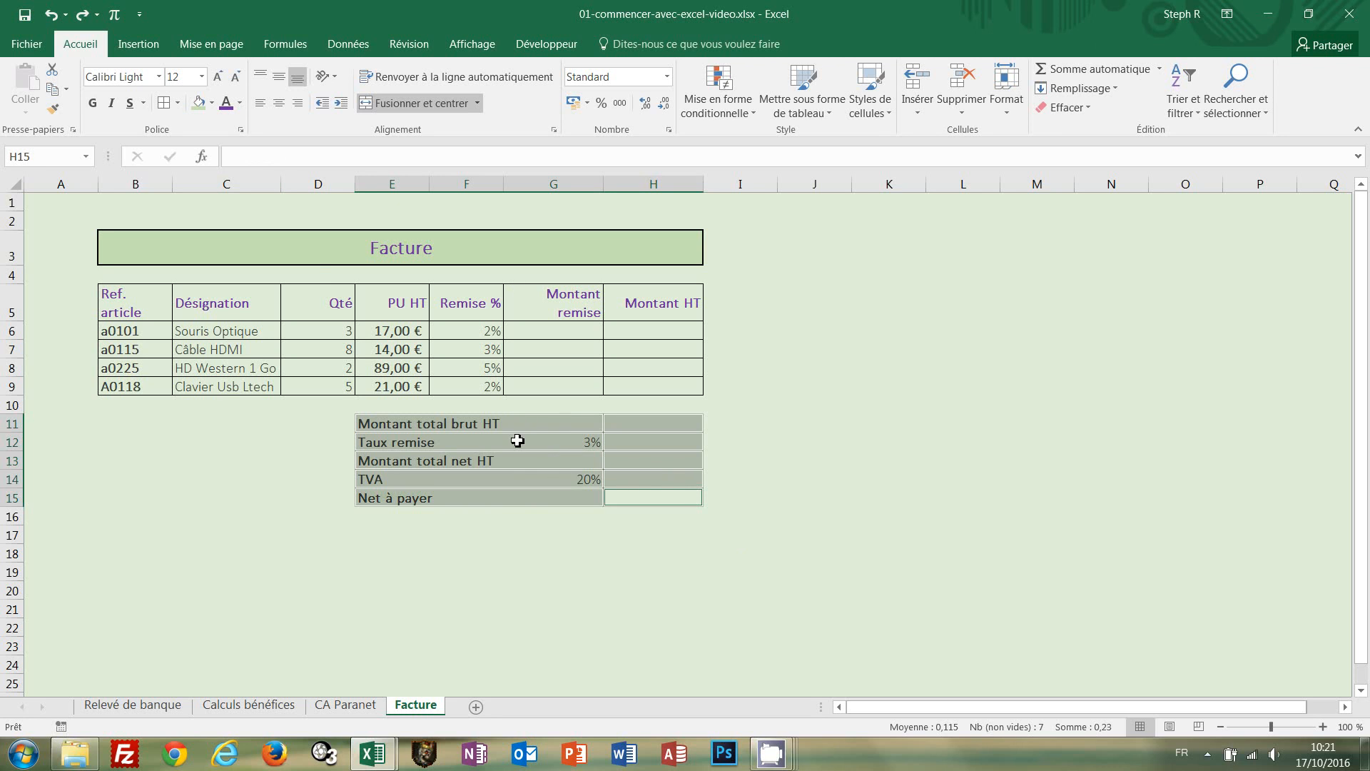
left_click(177, 103)
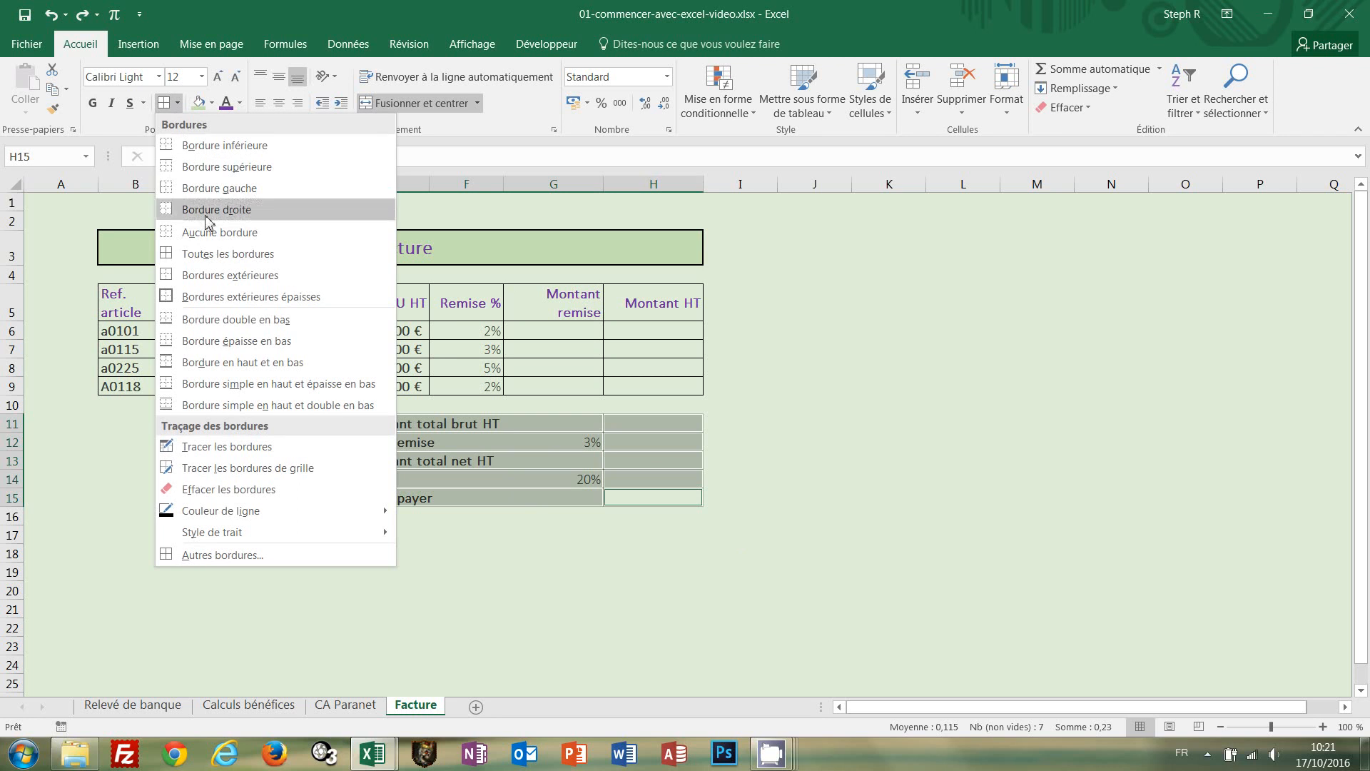
left_click(218, 275)
left_click(862, 514)
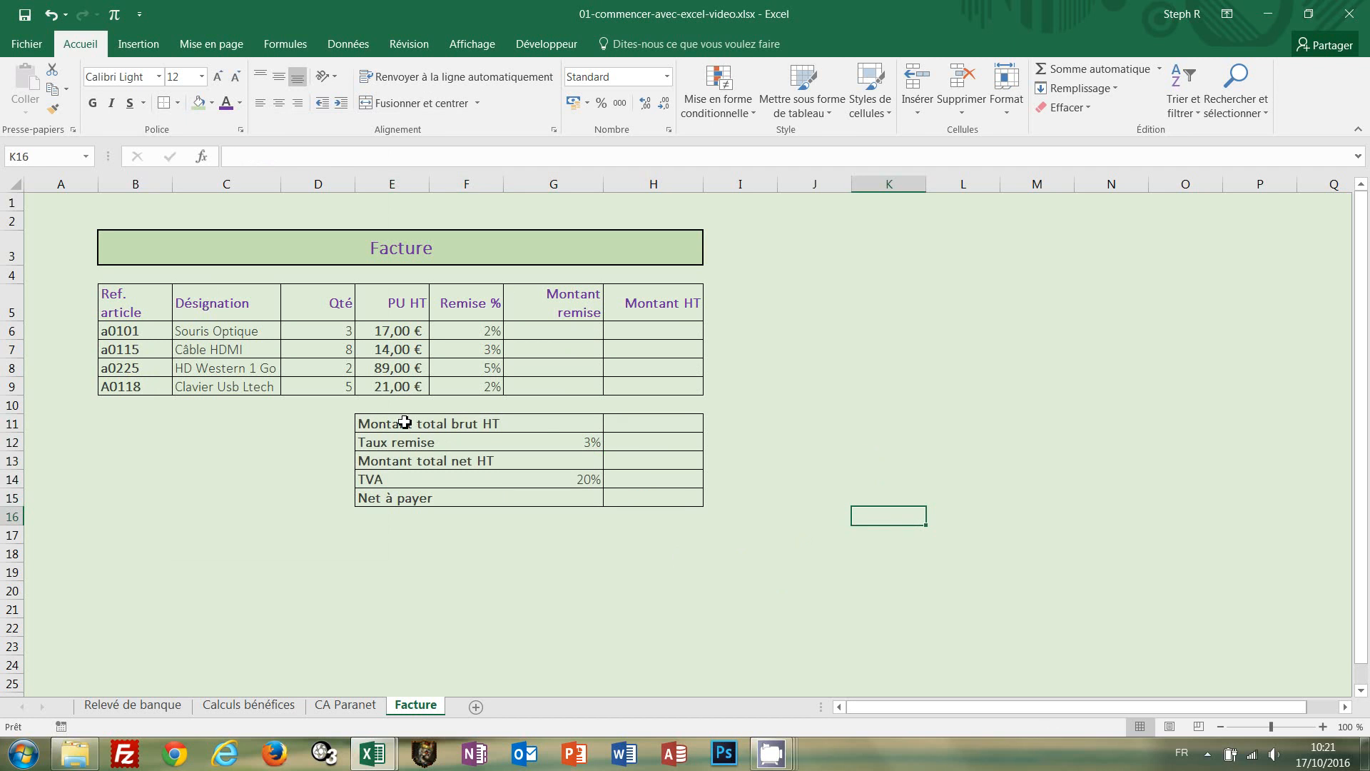
Step: Surround the whole totals block E11:H15 with thick outside borders
left_click_drag(405, 423, 685, 499)
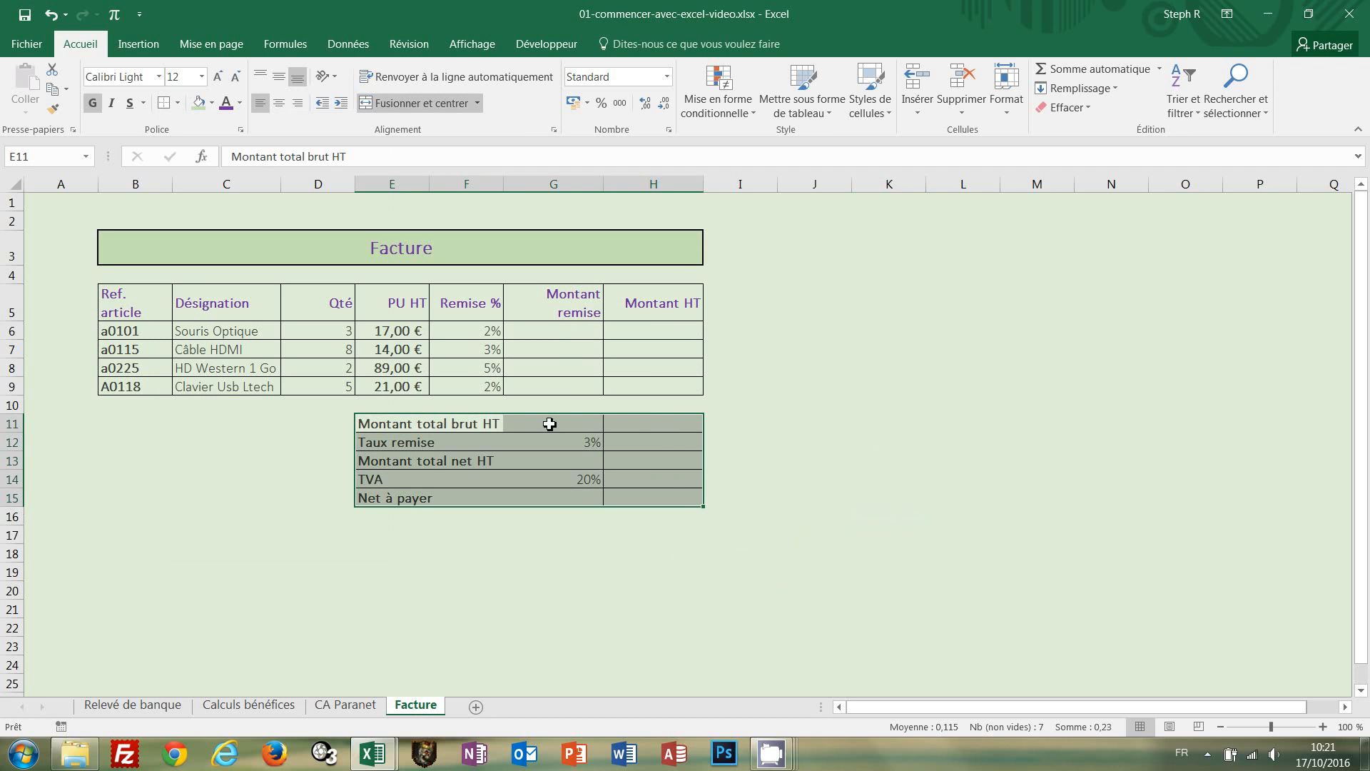
left_click(762, 460)
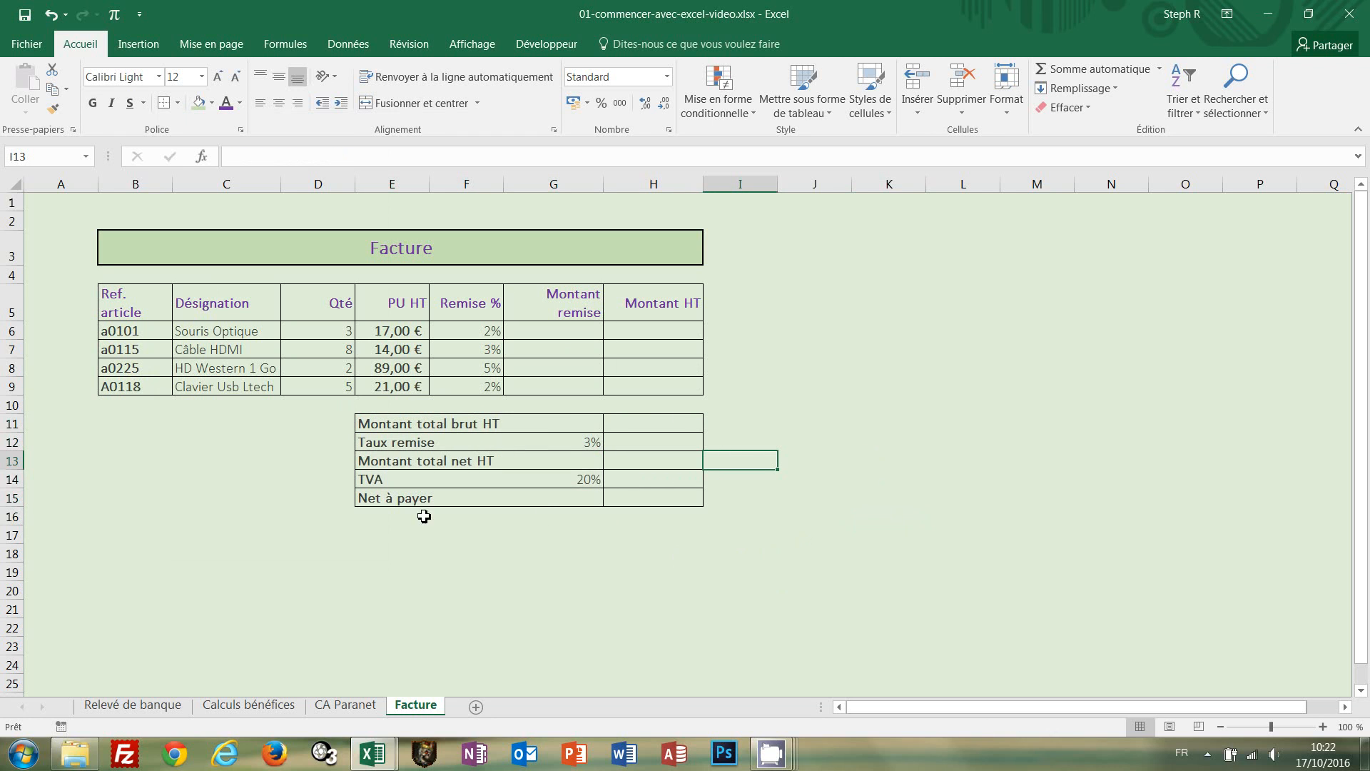
left_click_drag(410, 421, 674, 501)
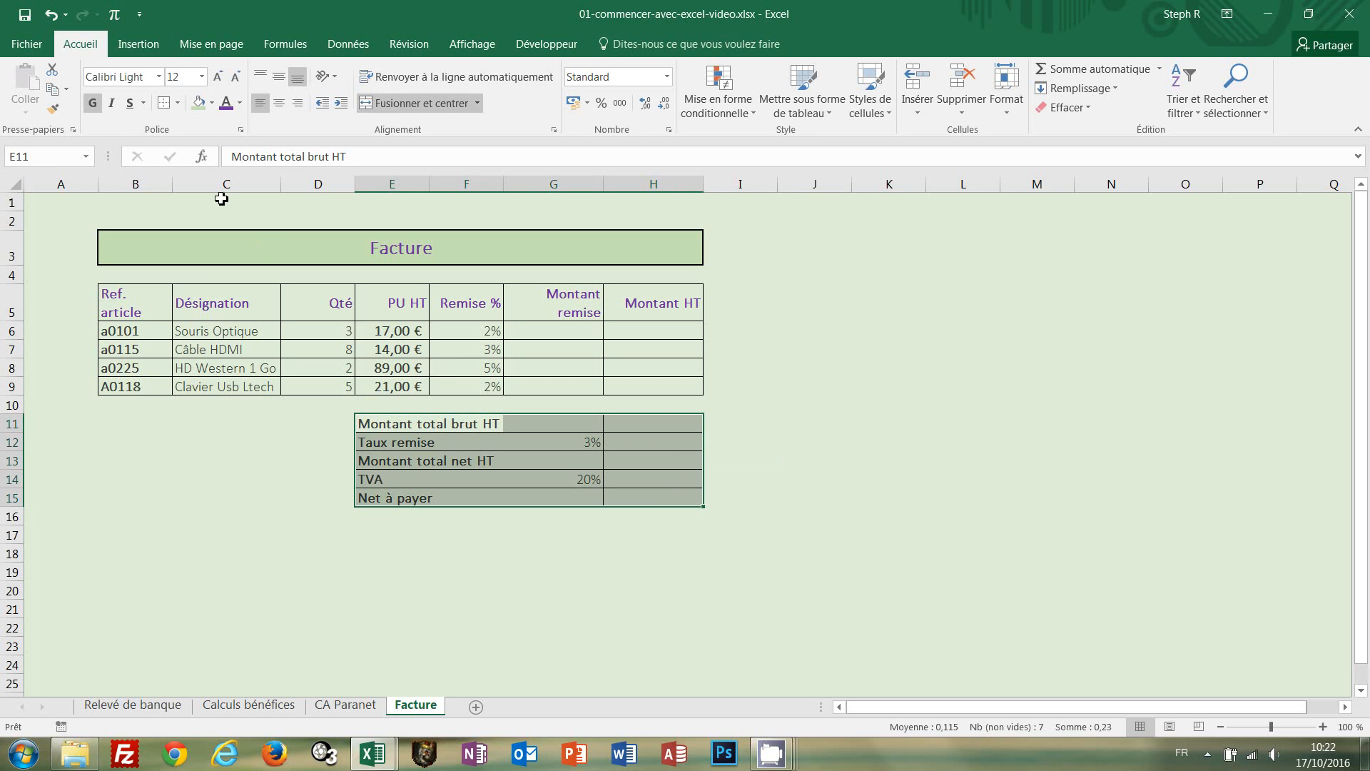
left_click(178, 104)
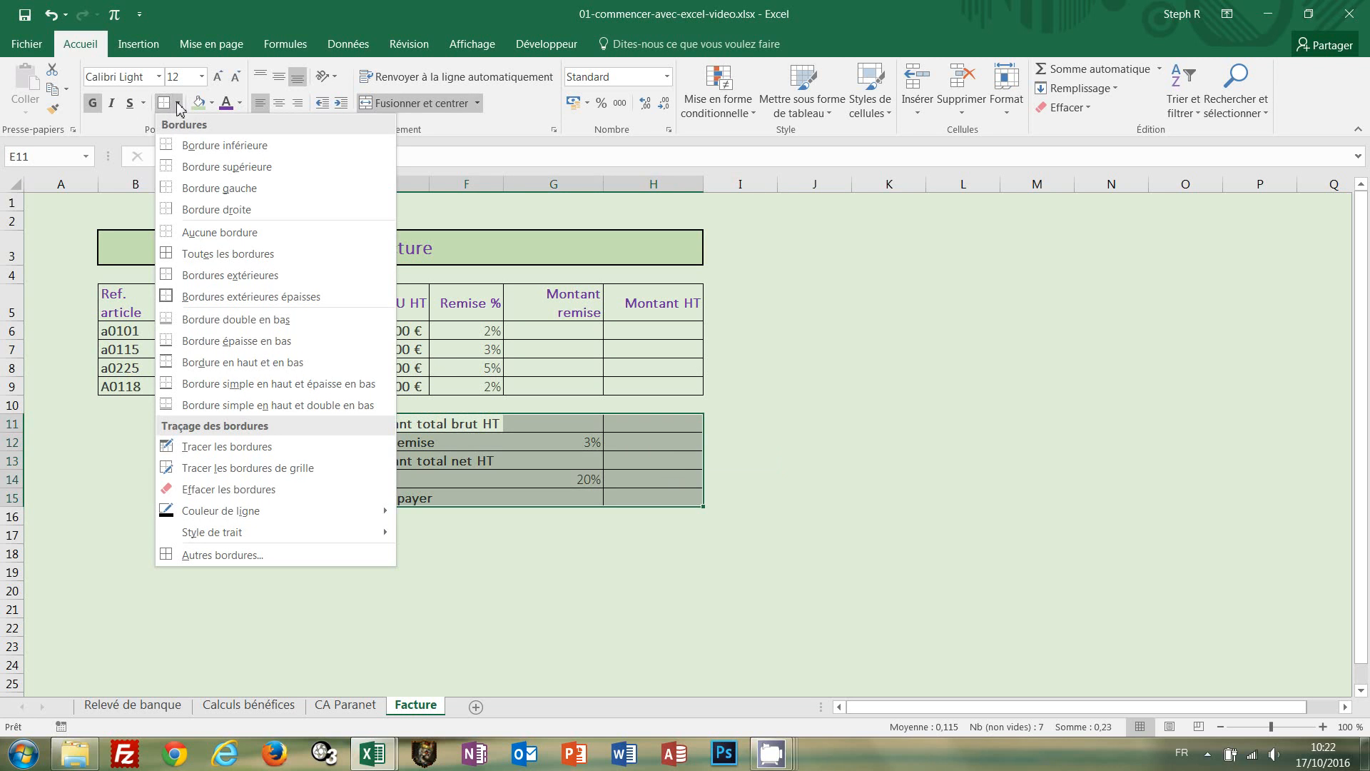
left_click(217, 299)
left_click(904, 438)
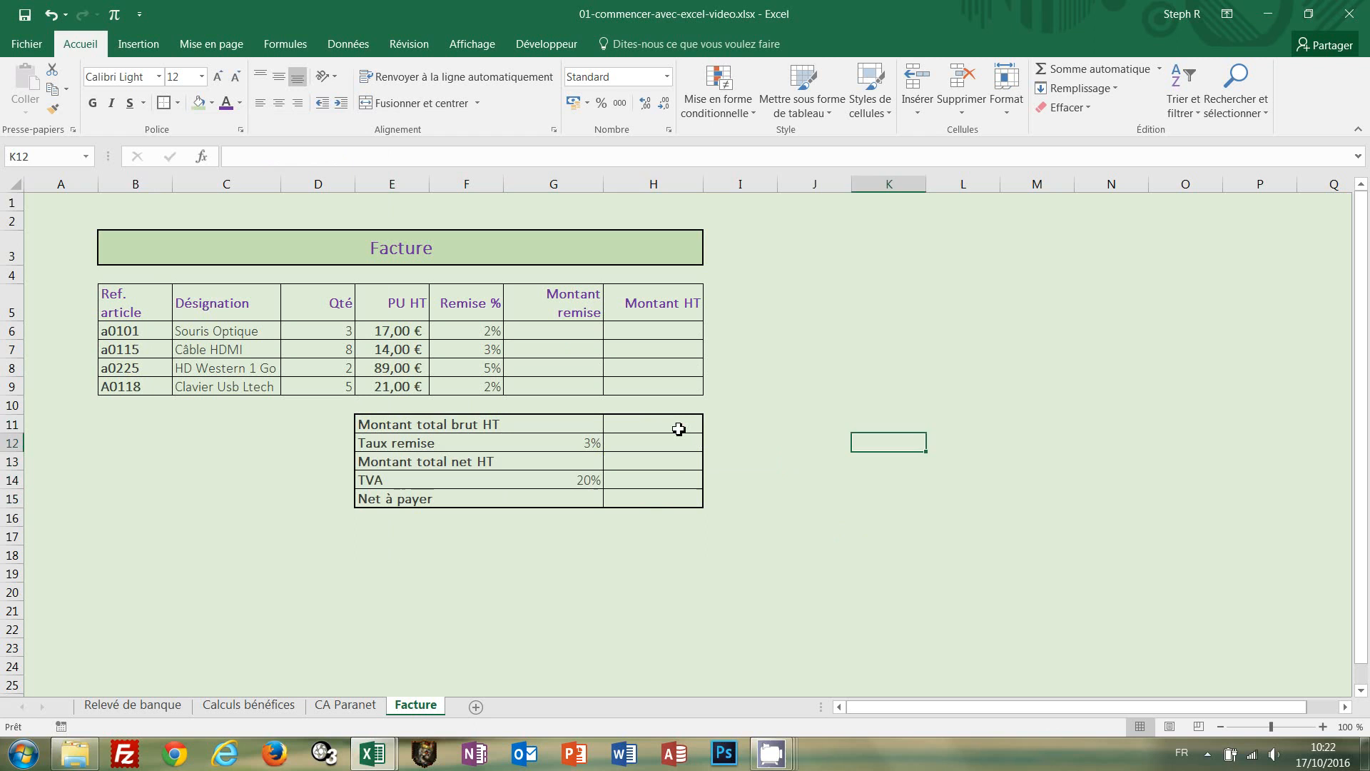
Step: Make the amount cells H11, H13 and H15 bold, and set the font size of H15 to 14
left_click(679, 426)
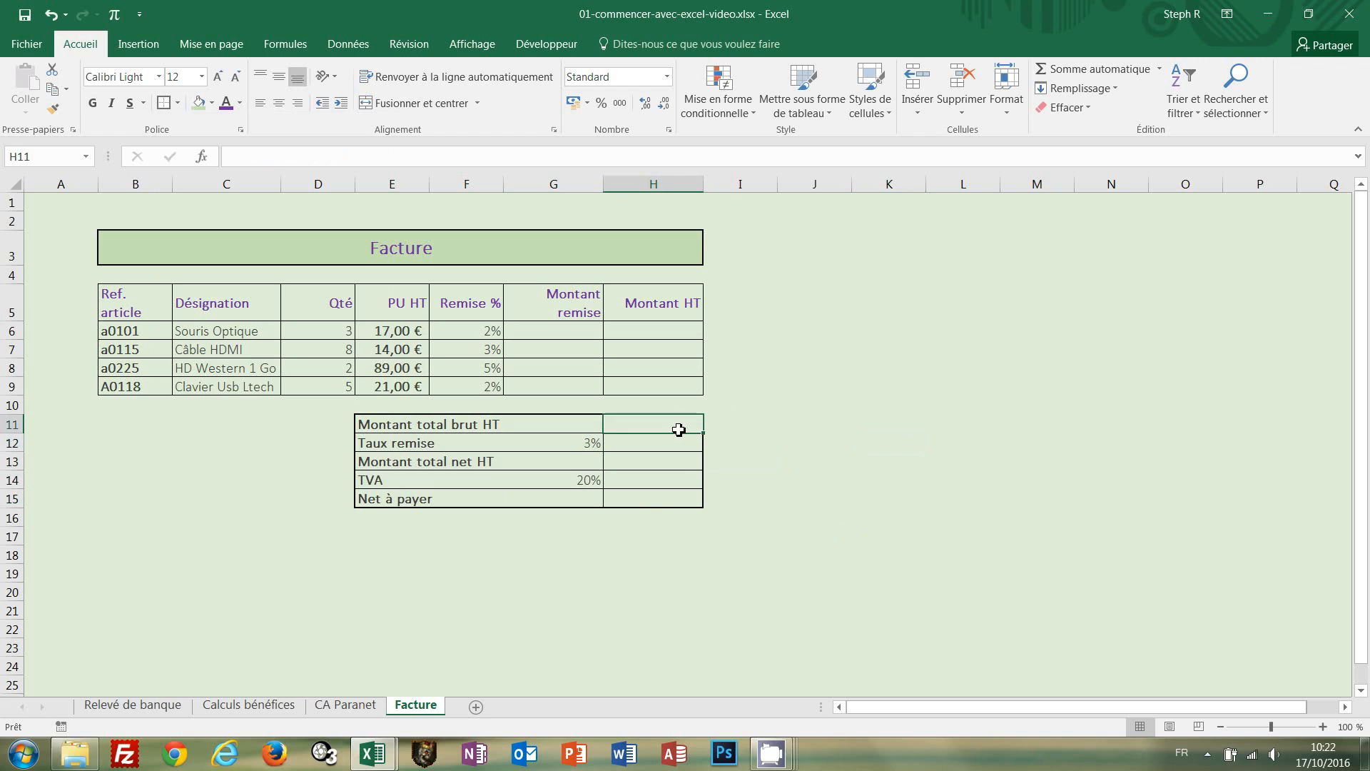
left_click(674, 468, "ctrl")
left_click(670, 500, "ctrl")
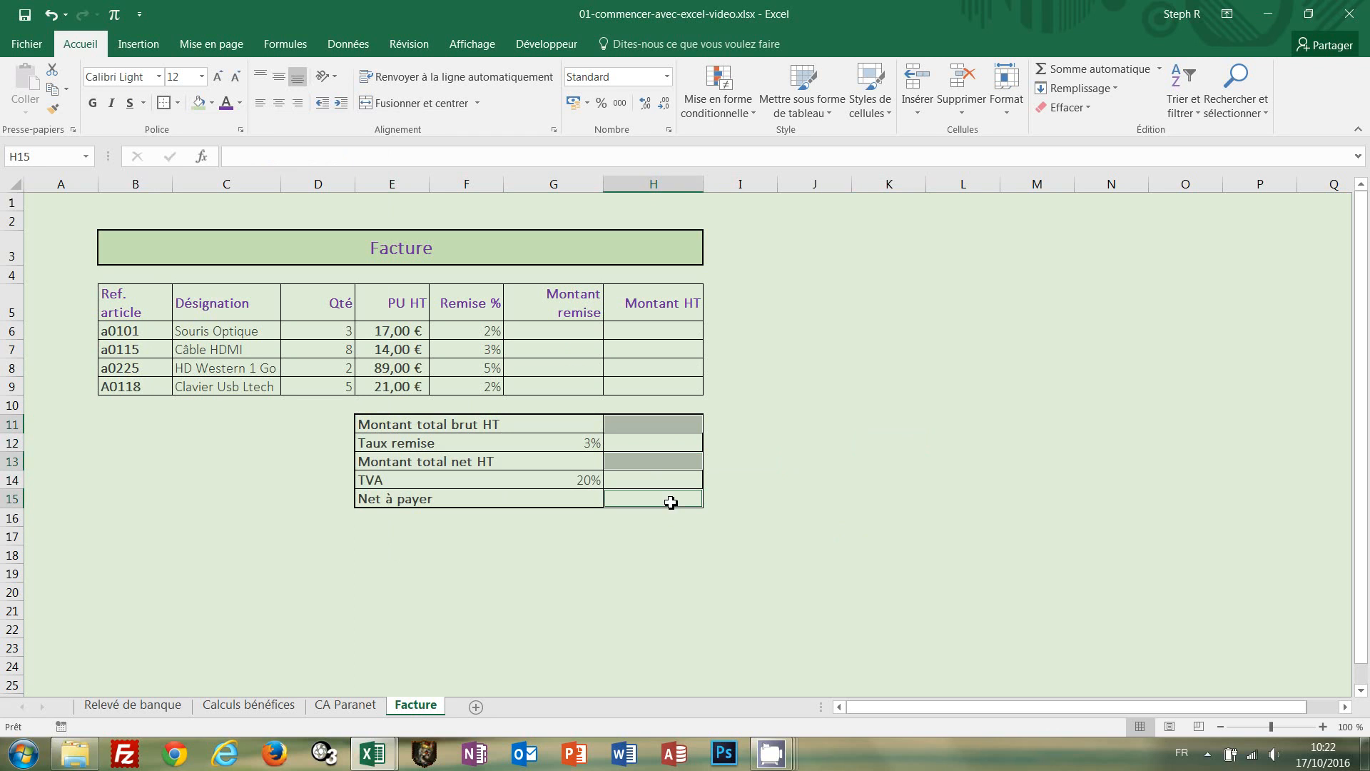
left_click(92, 103)
left_click(810, 383)
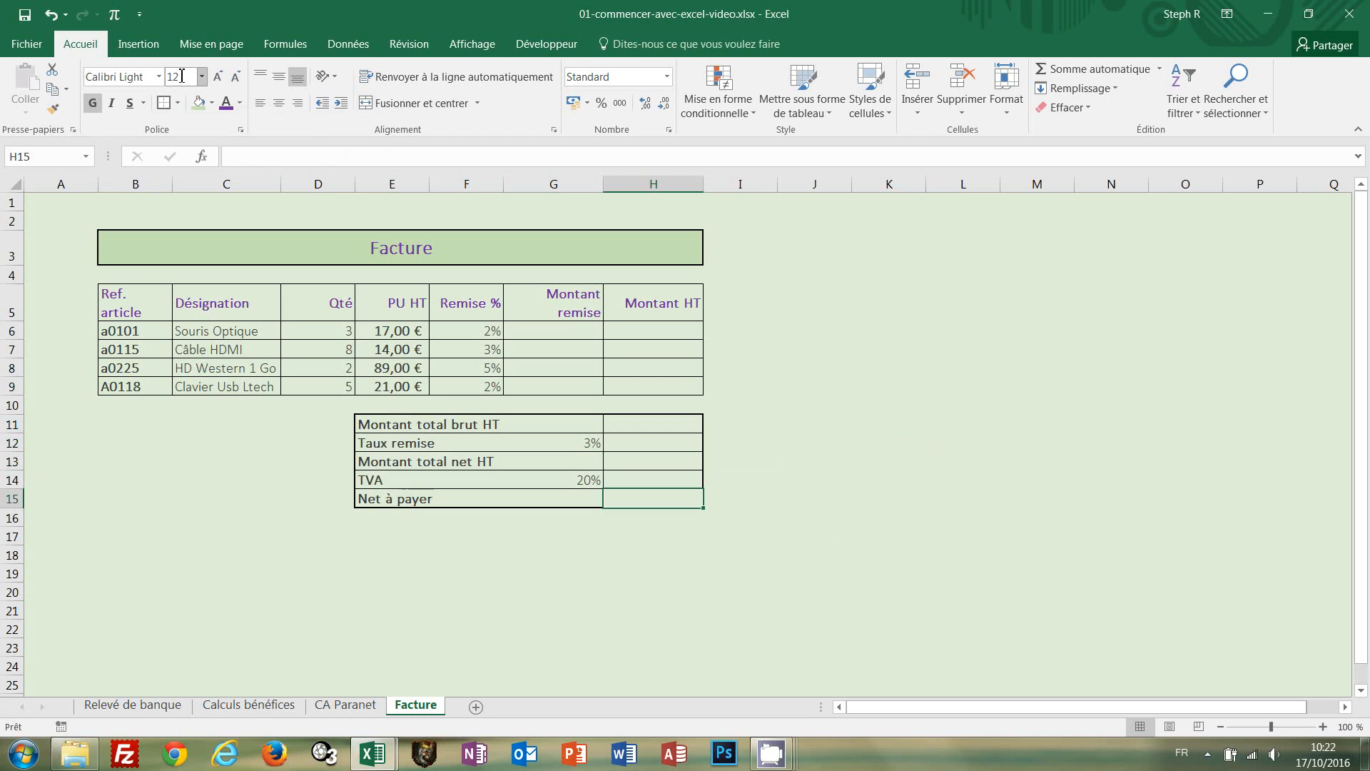
left_click(182, 76)
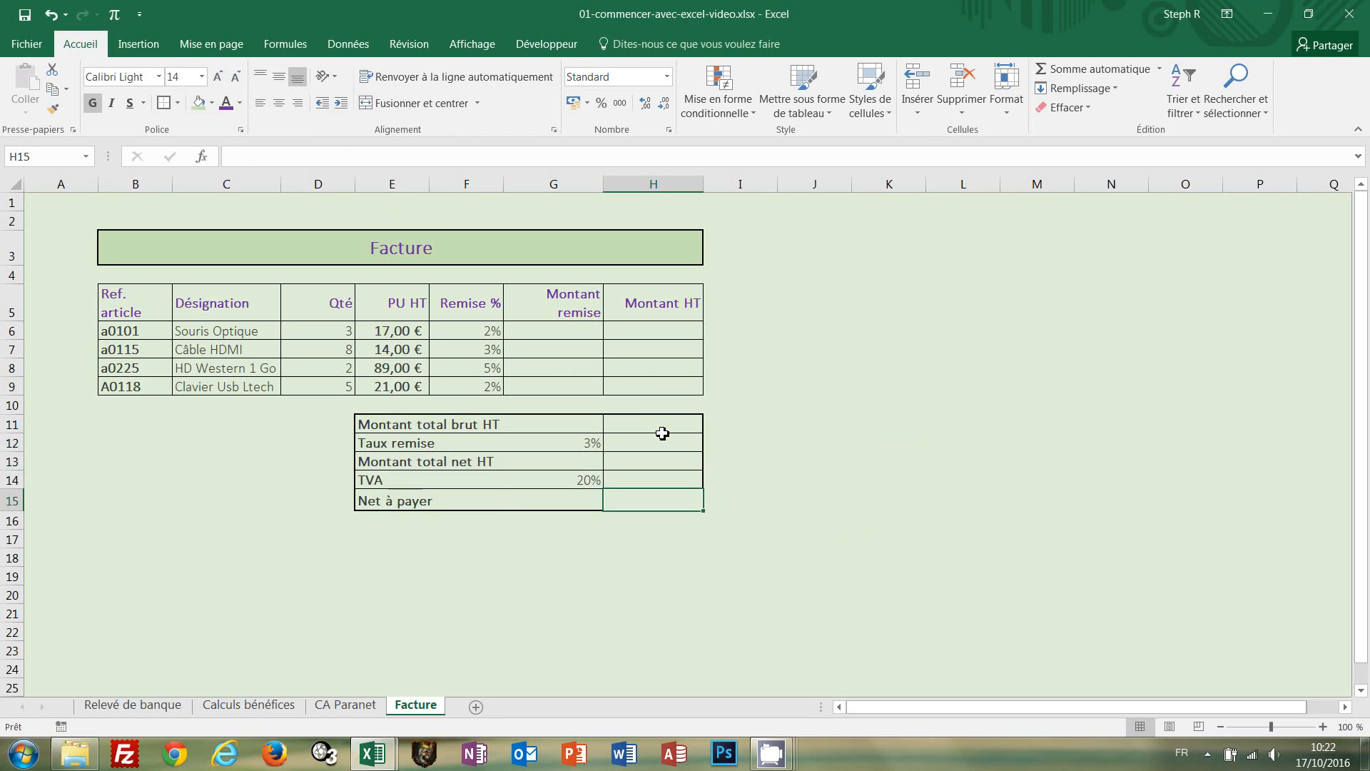
Step: Apply the accounting (Comptabilité) number format to the totals amount cells H11:H15
left_click_drag(662, 424, 659, 500)
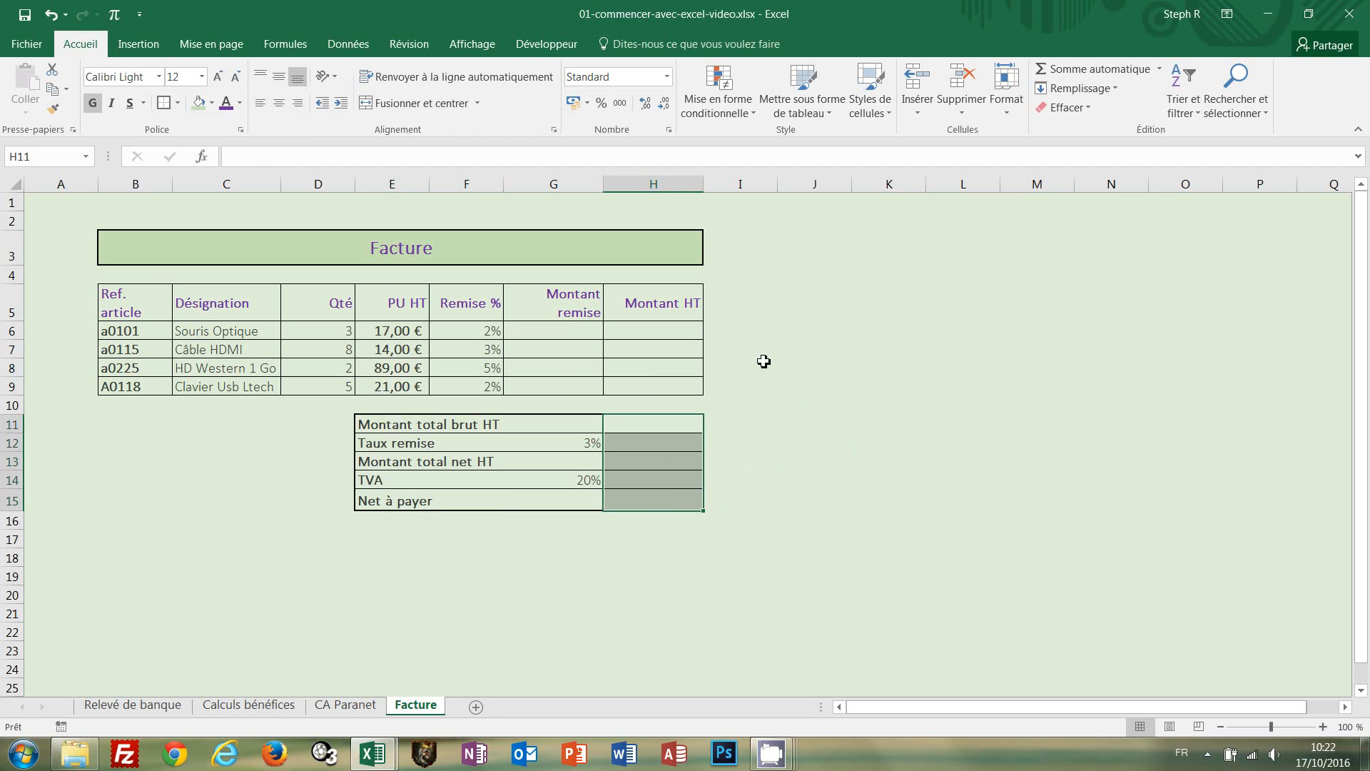
left_click(574, 105)
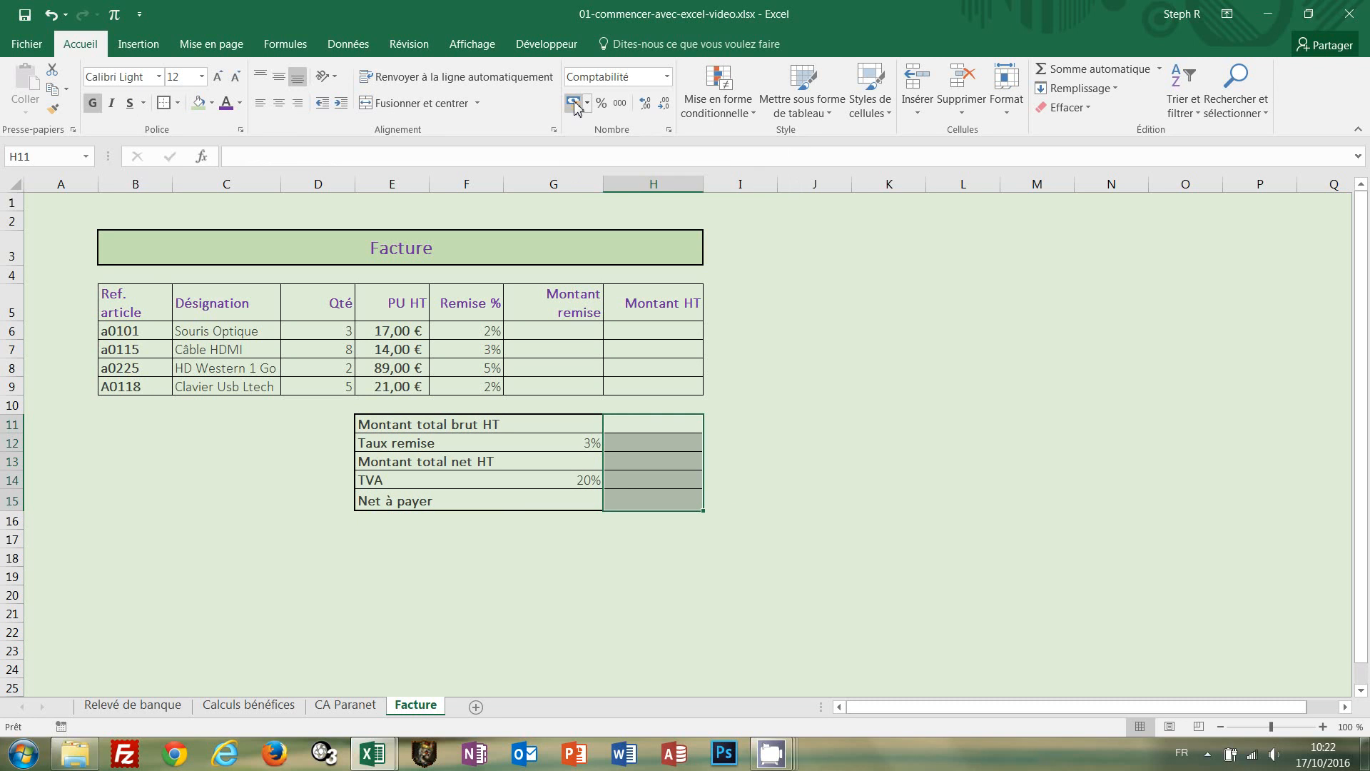
left_click(780, 349)
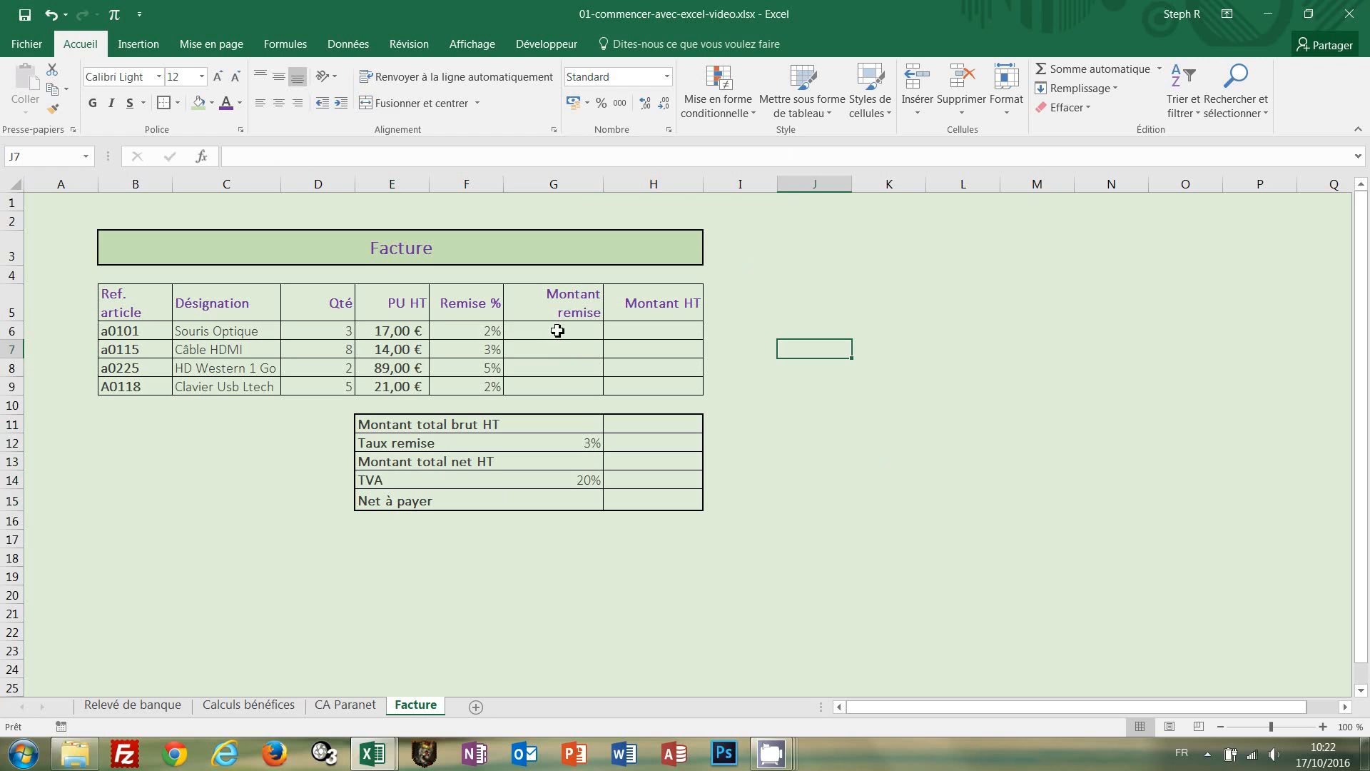
Step: Check the number format of the Montant remise cells G6:G9, and return to G6
left_click_drag(557, 332, 554, 391)
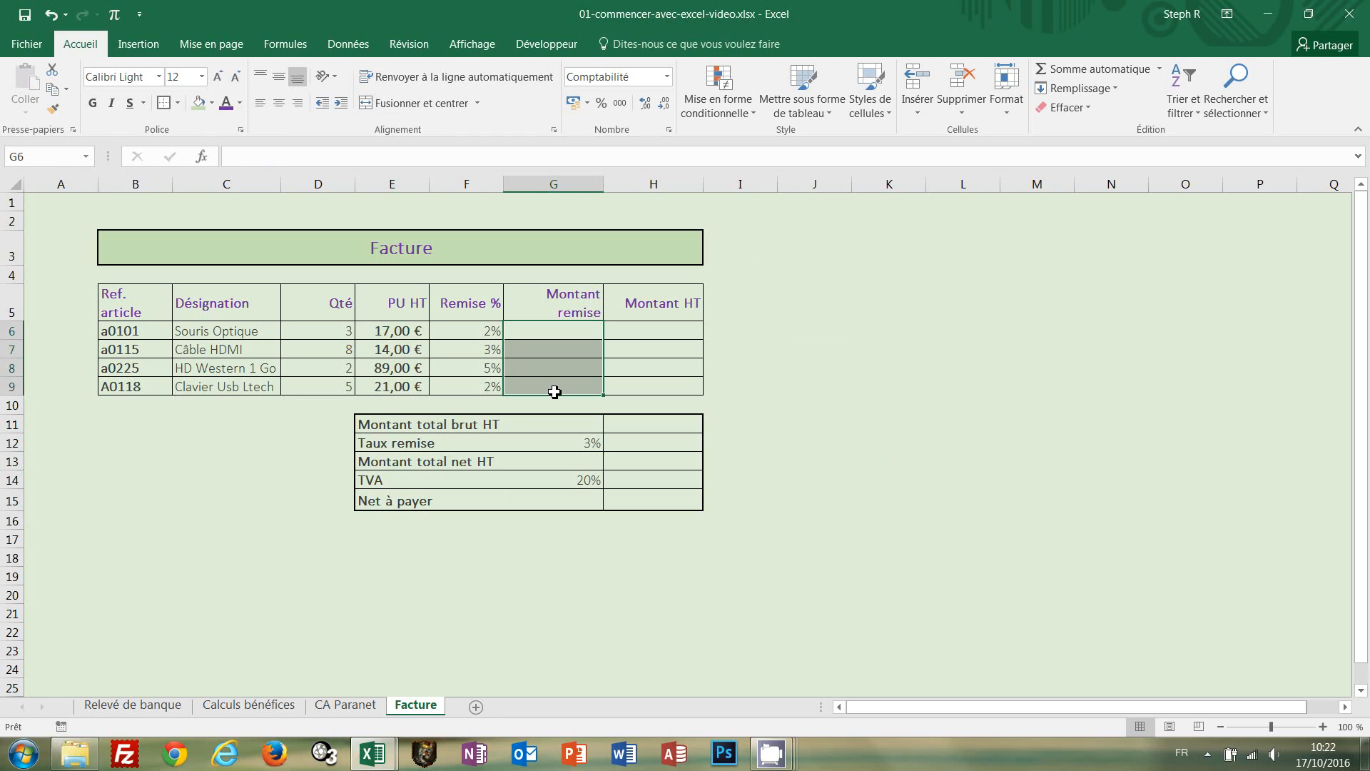
left_click(849, 370)
left_click(572, 336)
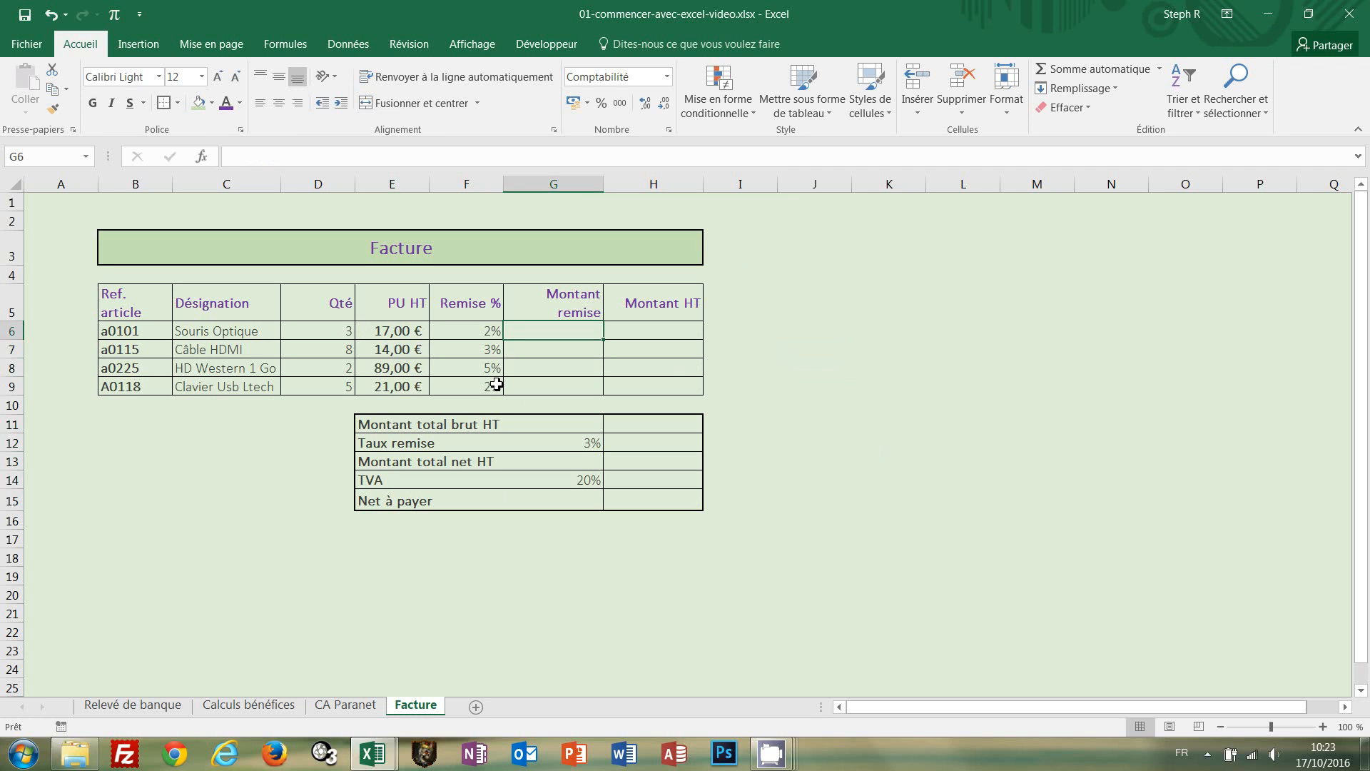
Step: Calculate the Montant remise of the first item in G6 with the formula =F6*E6*D6
type("=")
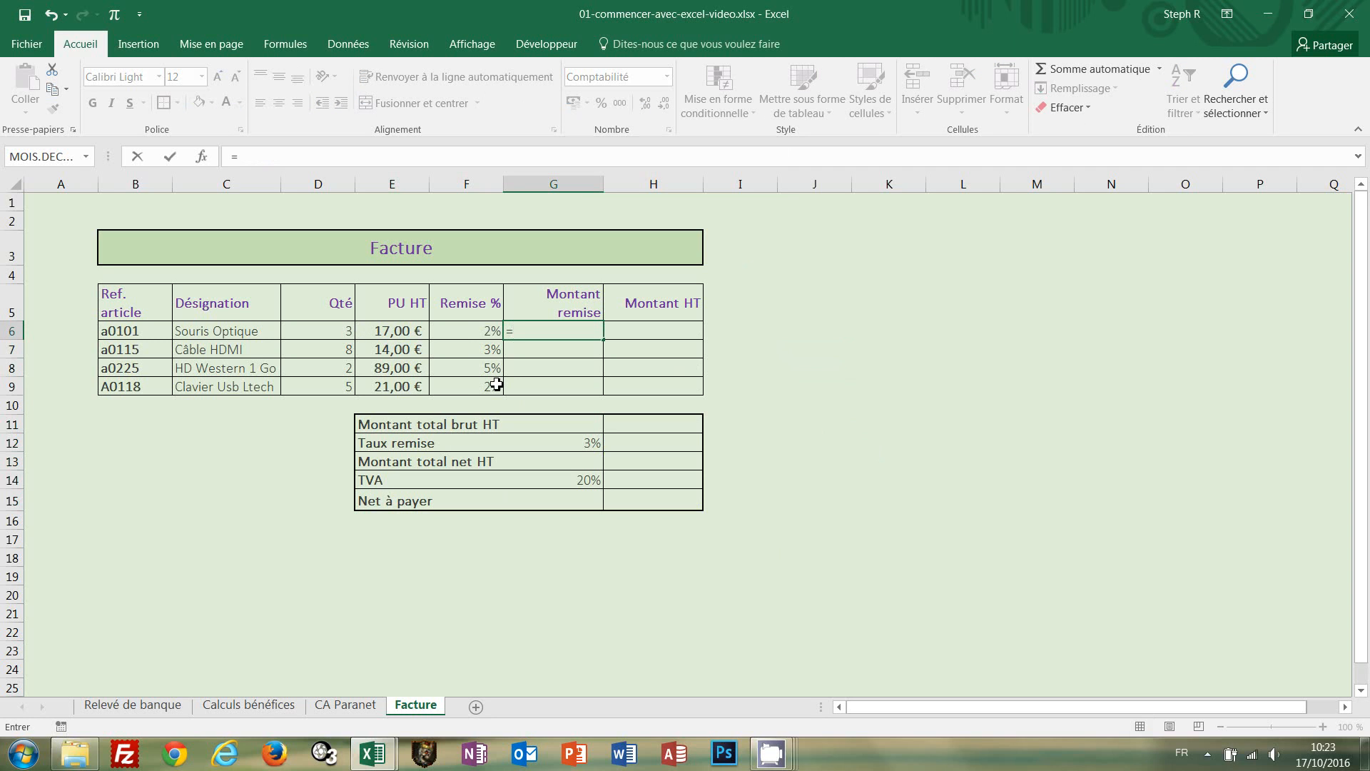
left_click(464, 330)
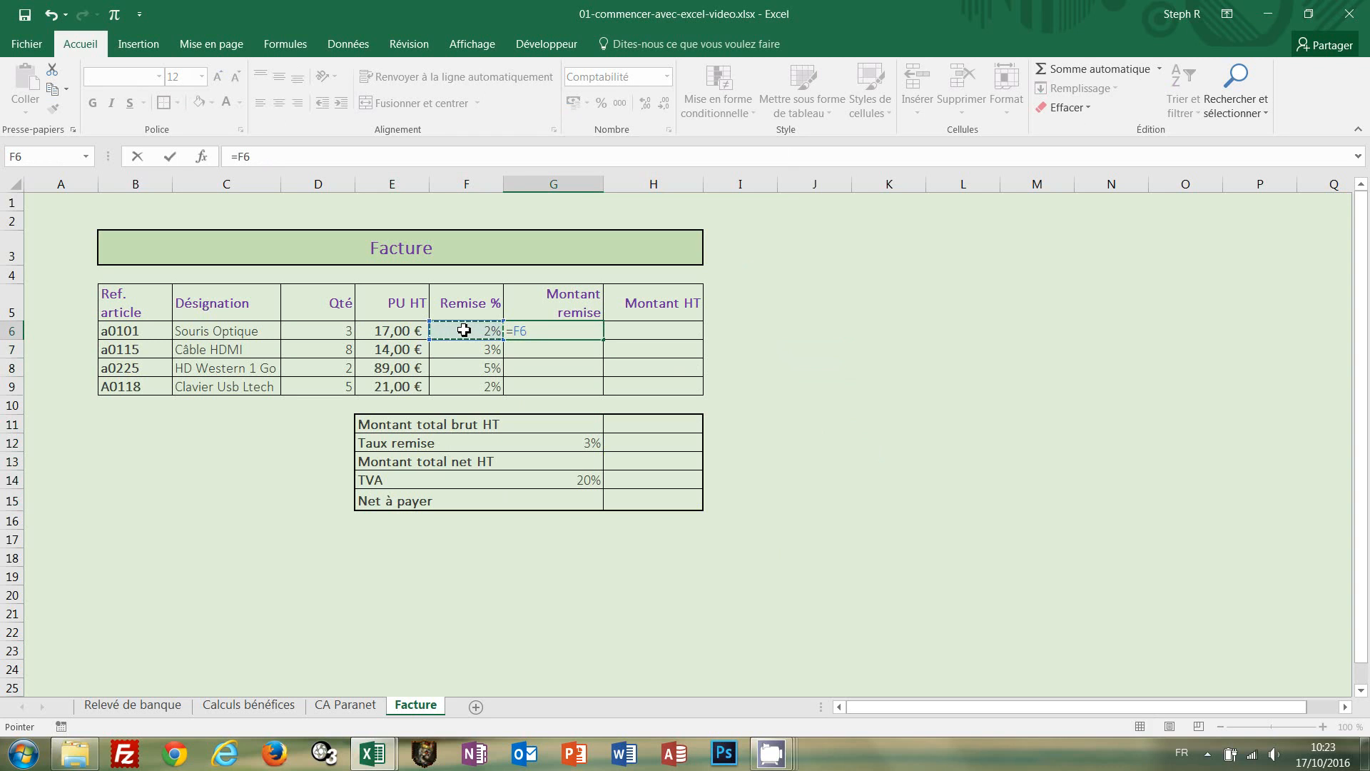
type("*")
left_click(381, 330)
type("*")
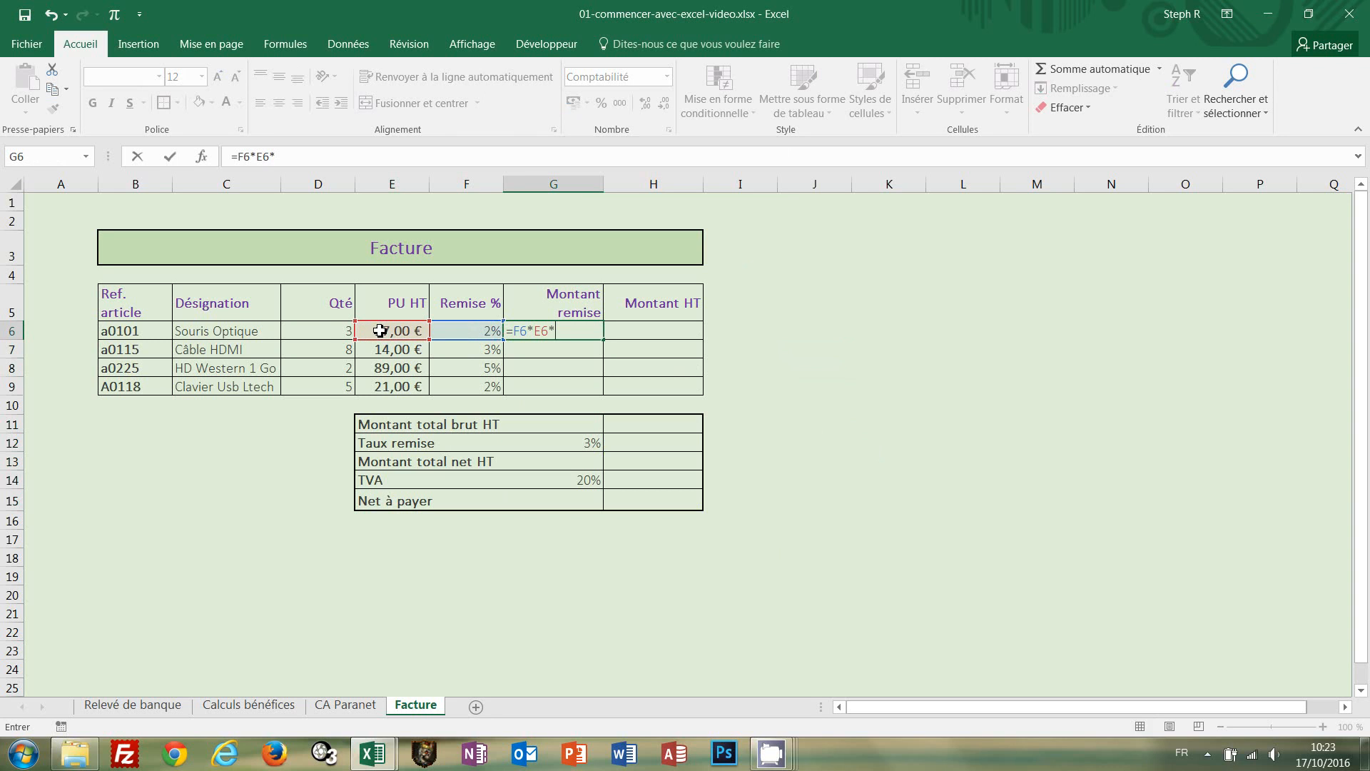
left_click(323, 332)
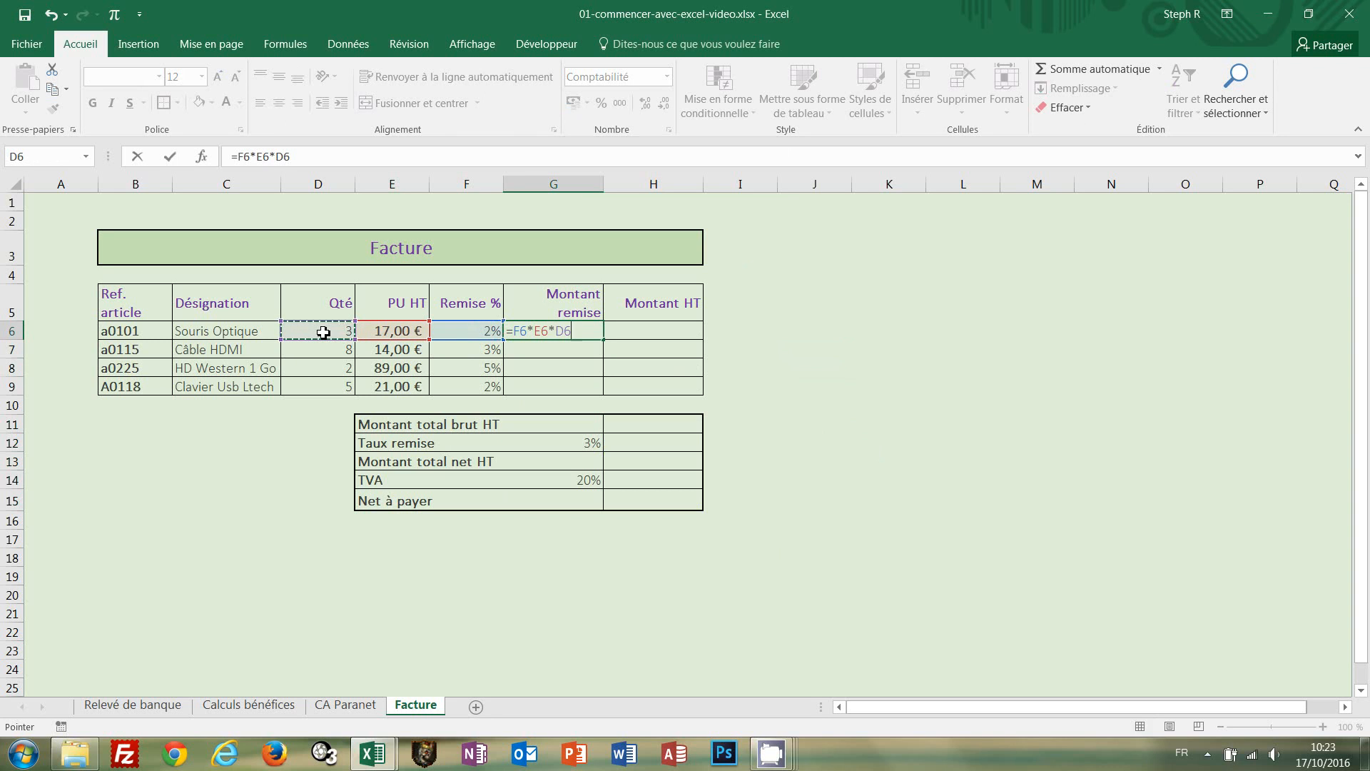
key("ctrl+Return")
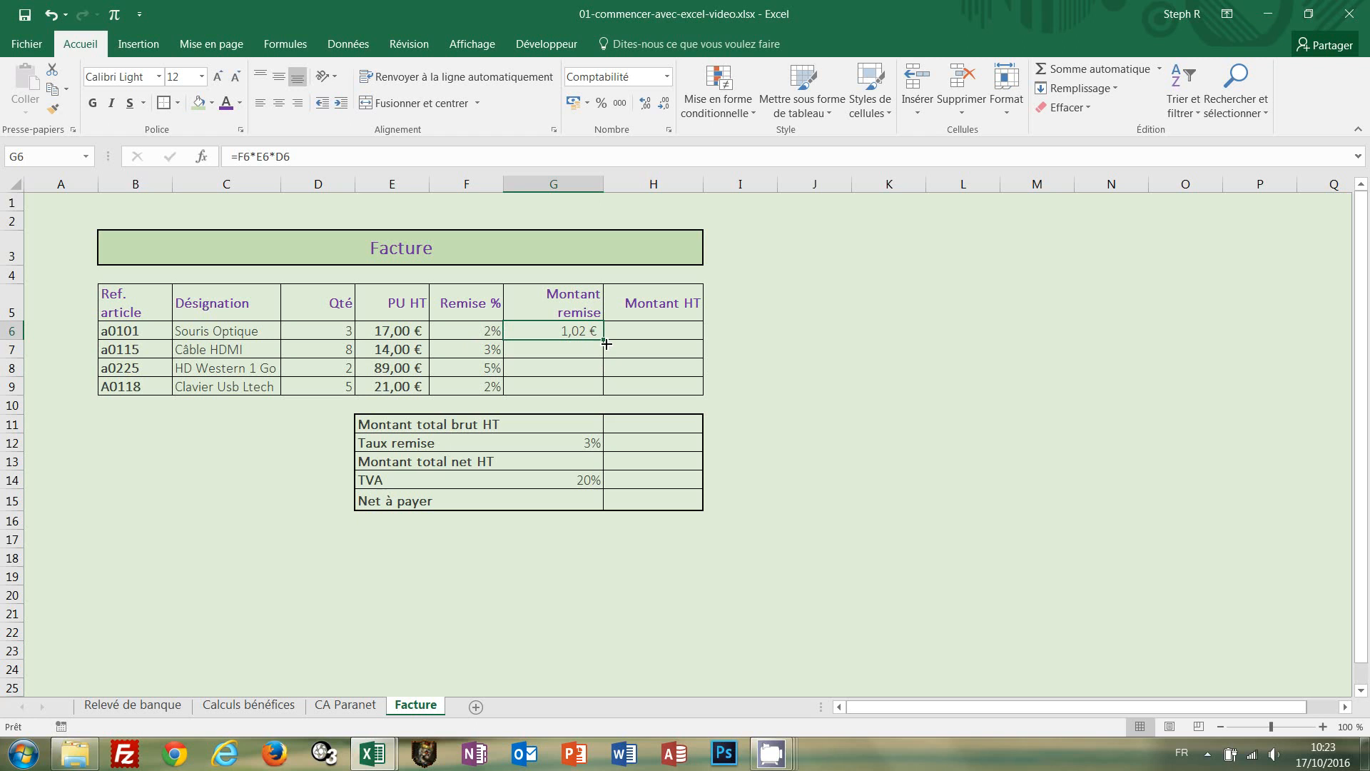
Step: Copy the G6 formula down through G9 and check the copied formulas in G7, G8 and G9
left_click_drag(606, 343, 607, 391)
left_click(818, 386)
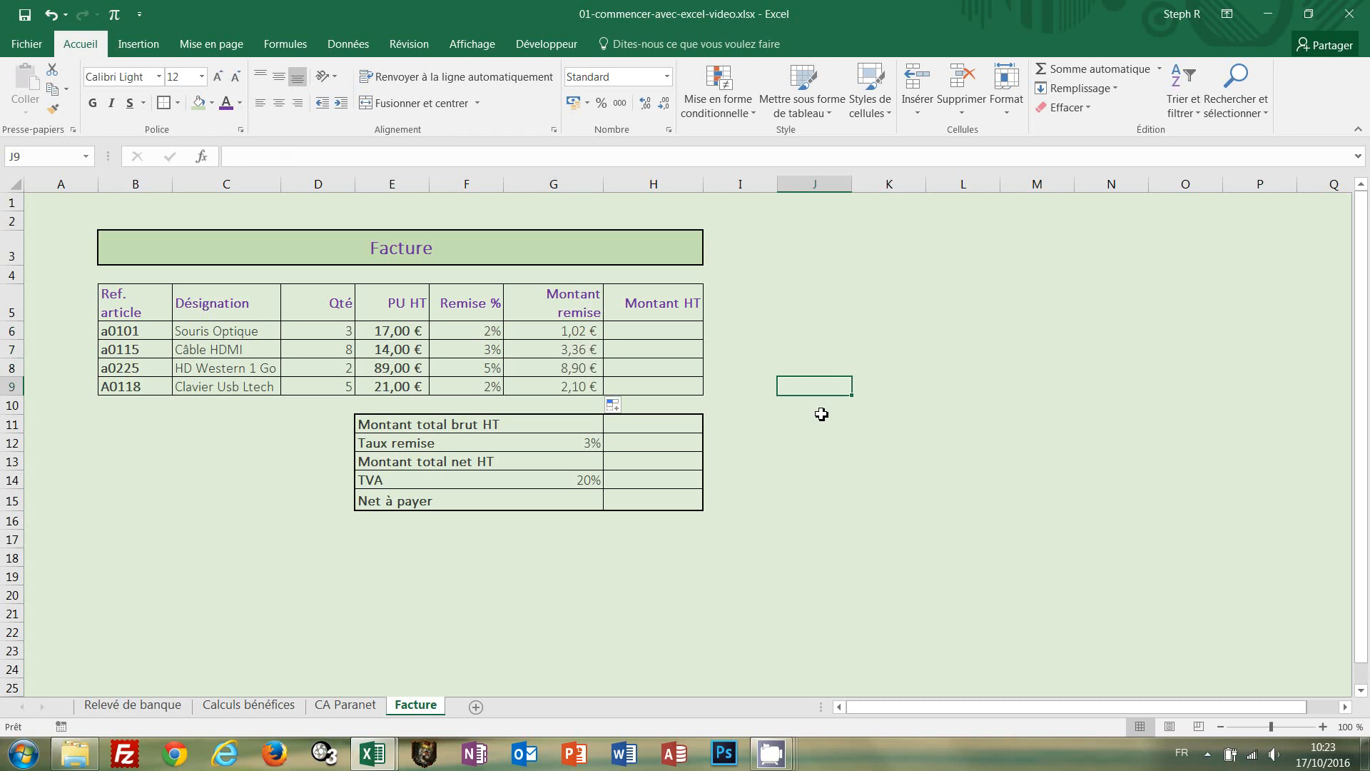
left_click(575, 350)
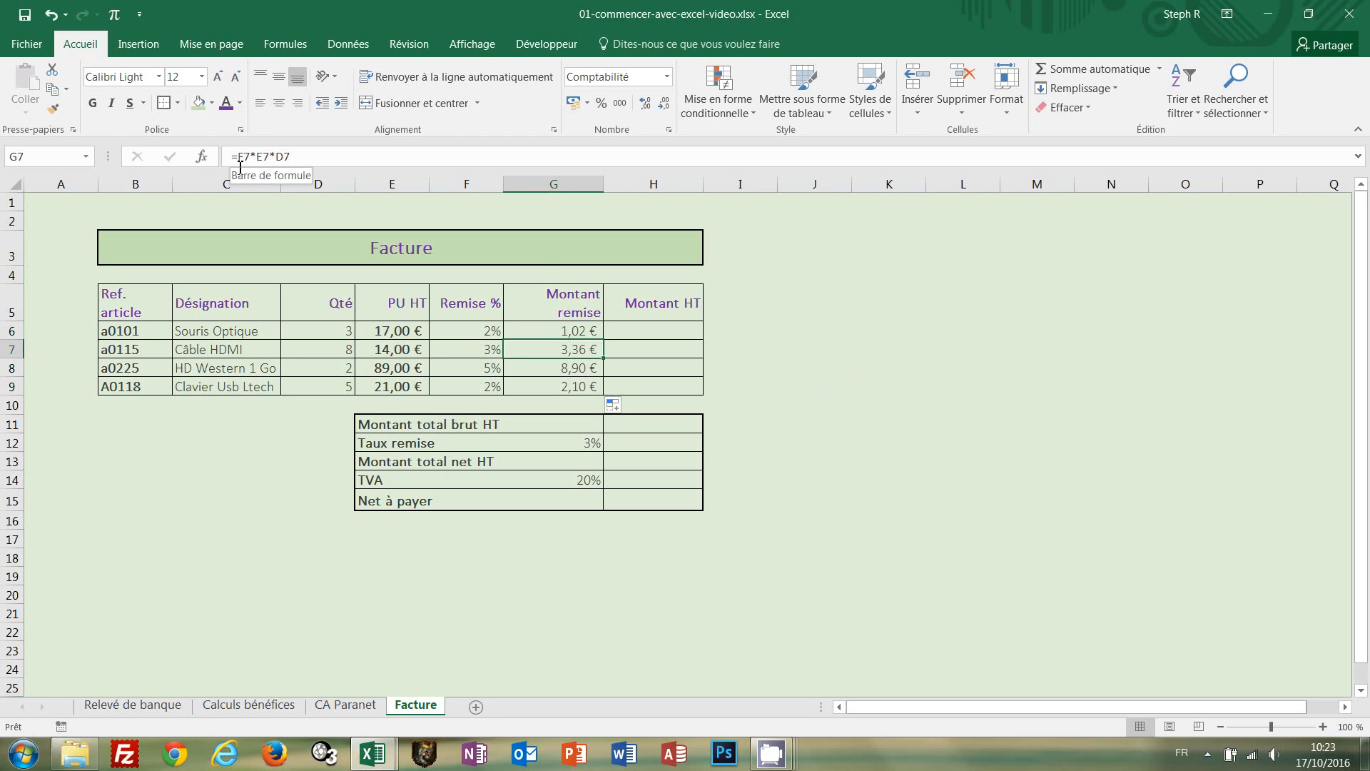
left_click(568, 371)
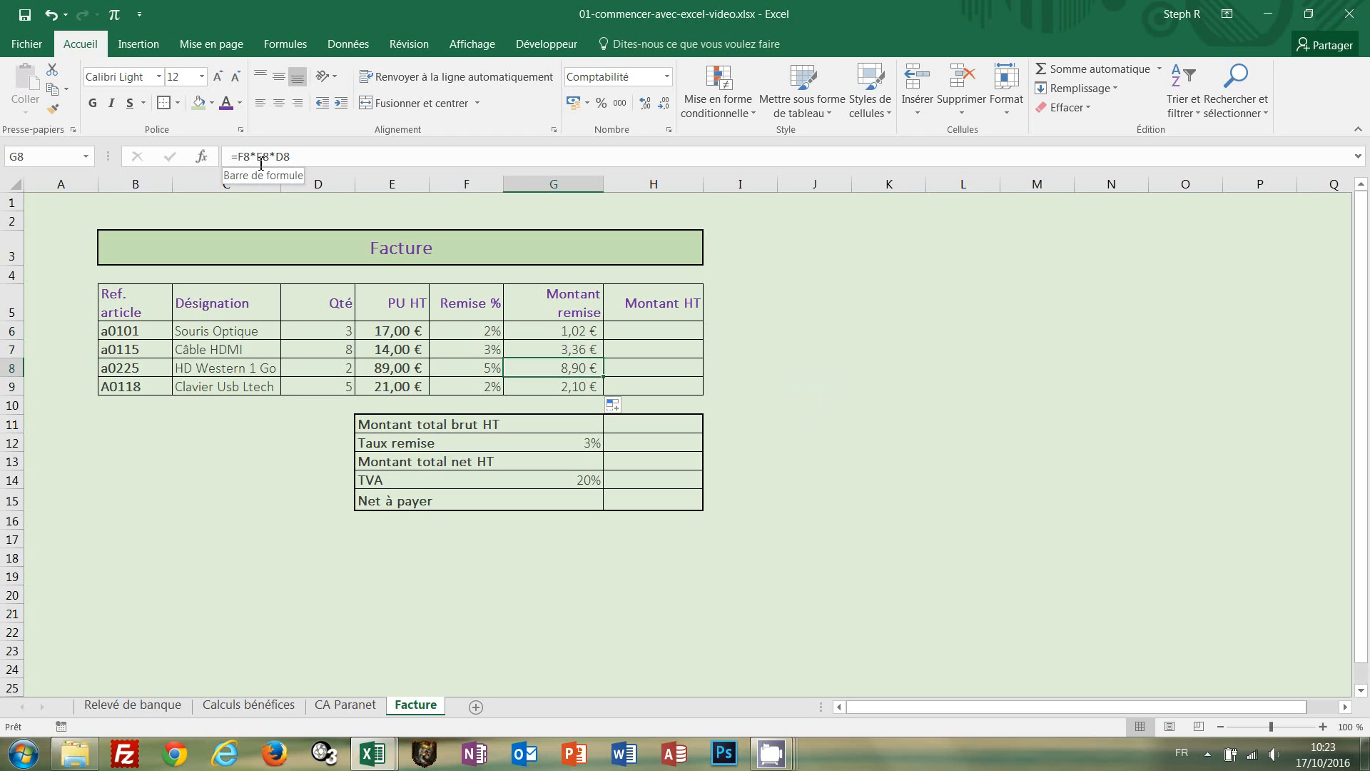
left_click(580, 385)
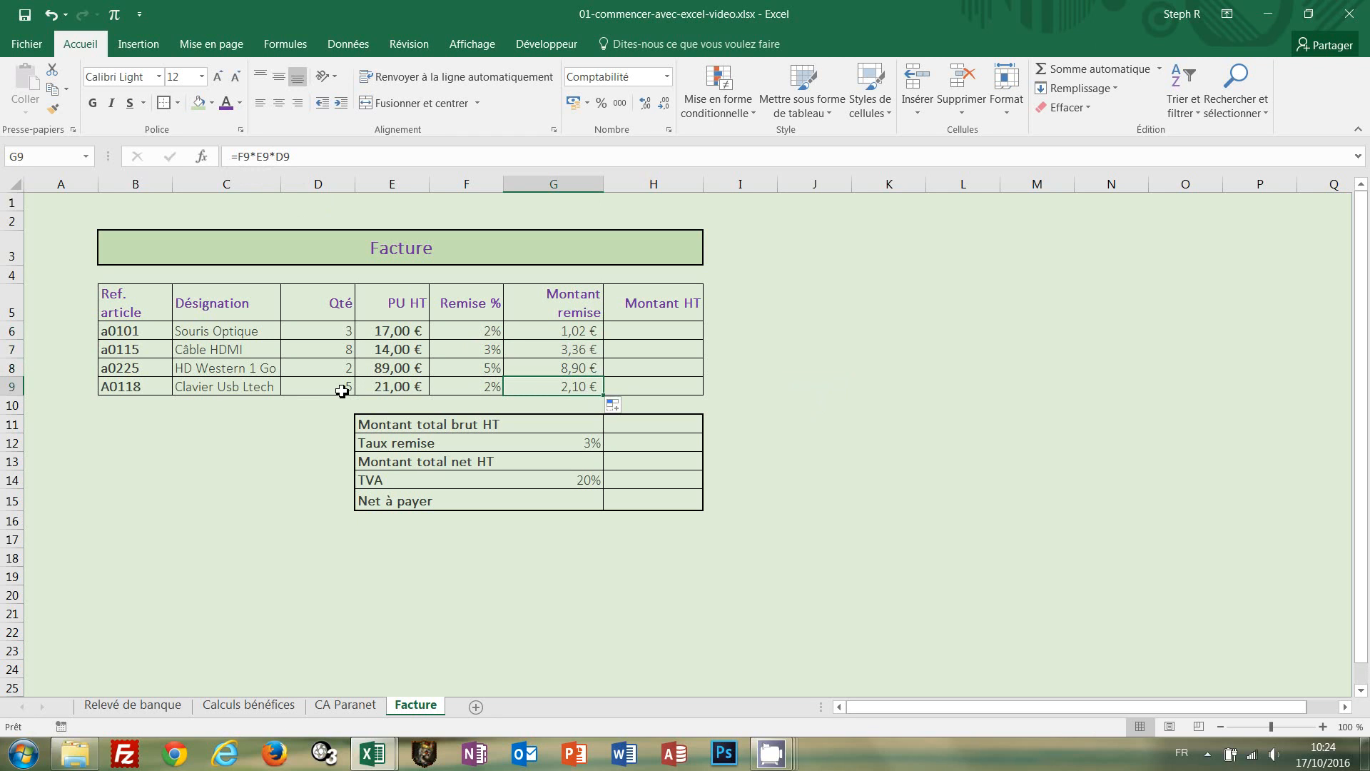
Step: Fill the Montant HT cells H6:H9 in one go with the formula =E6*D6-G6
left_click(651, 330)
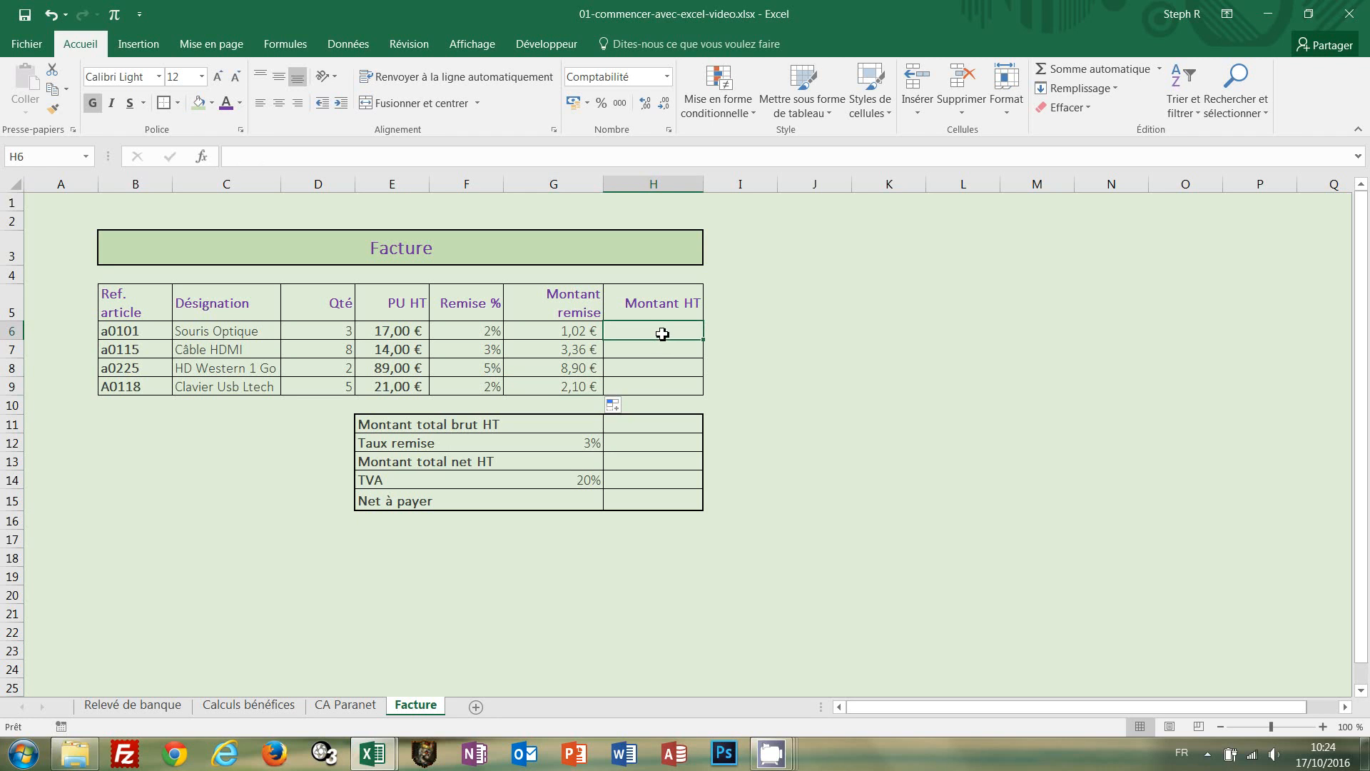
left_click_drag(663, 334, 664, 386)
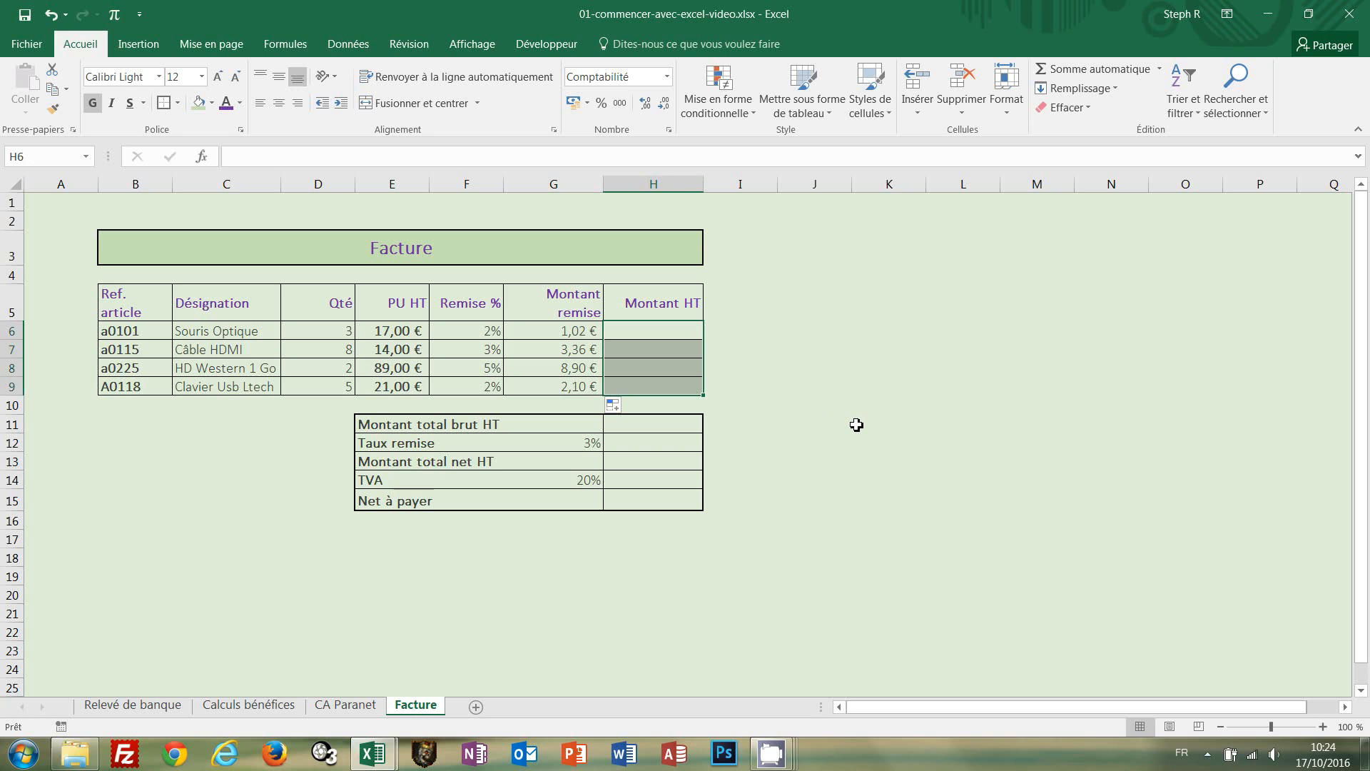
type("=")
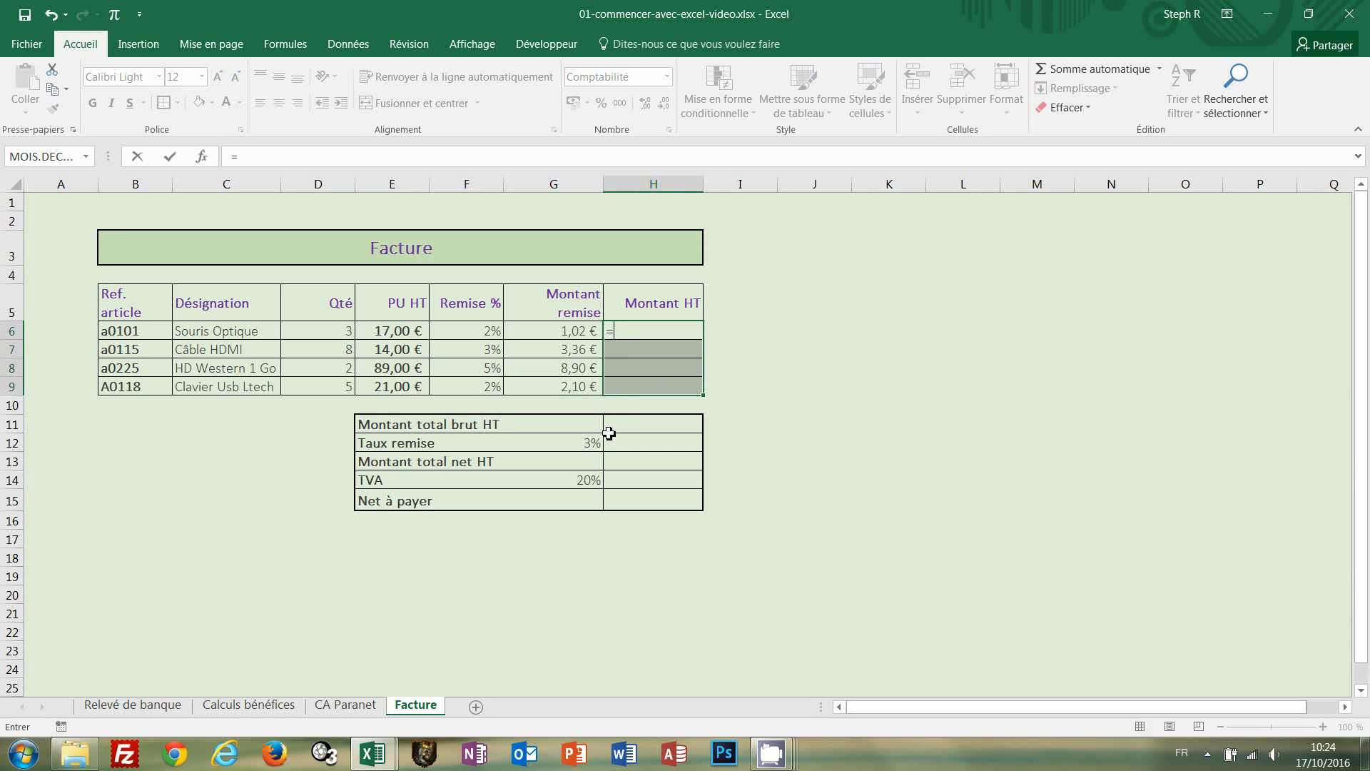
left_click(401, 335)
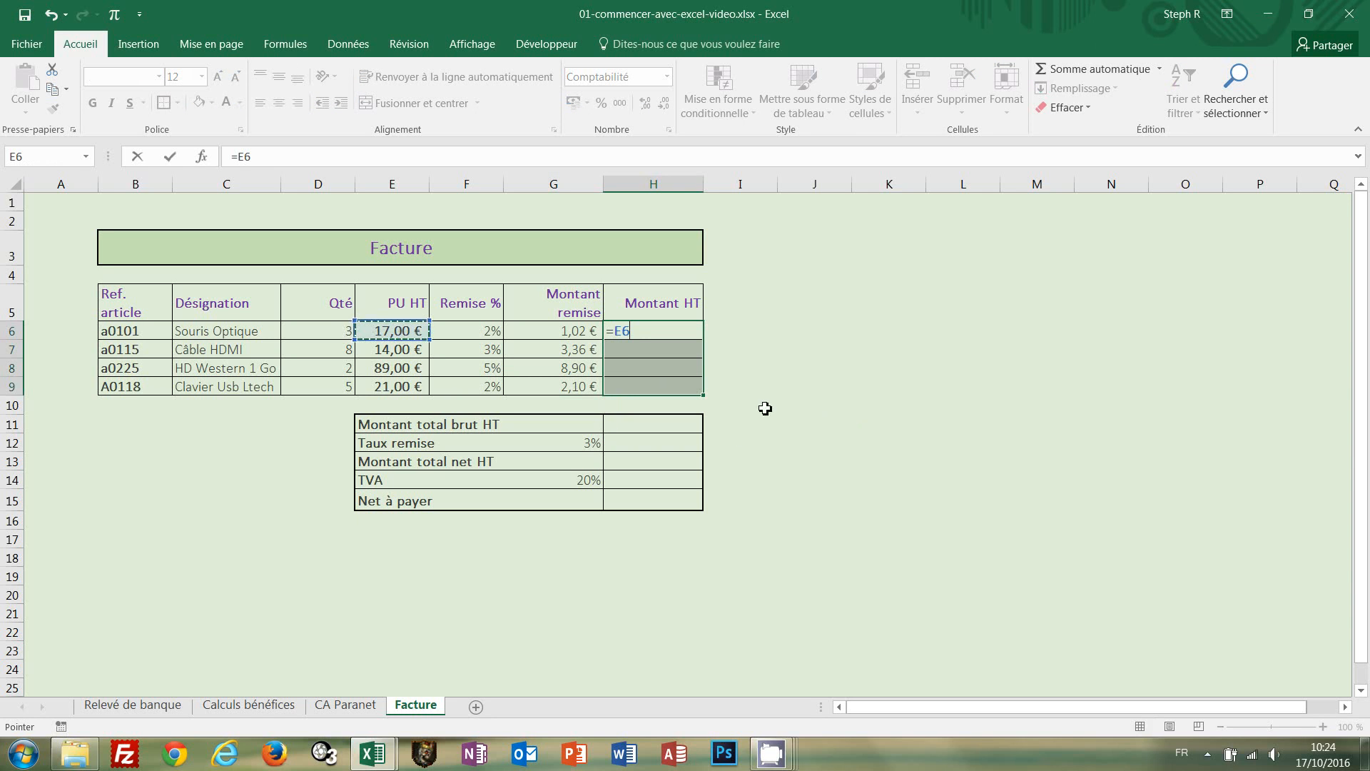
type("*")
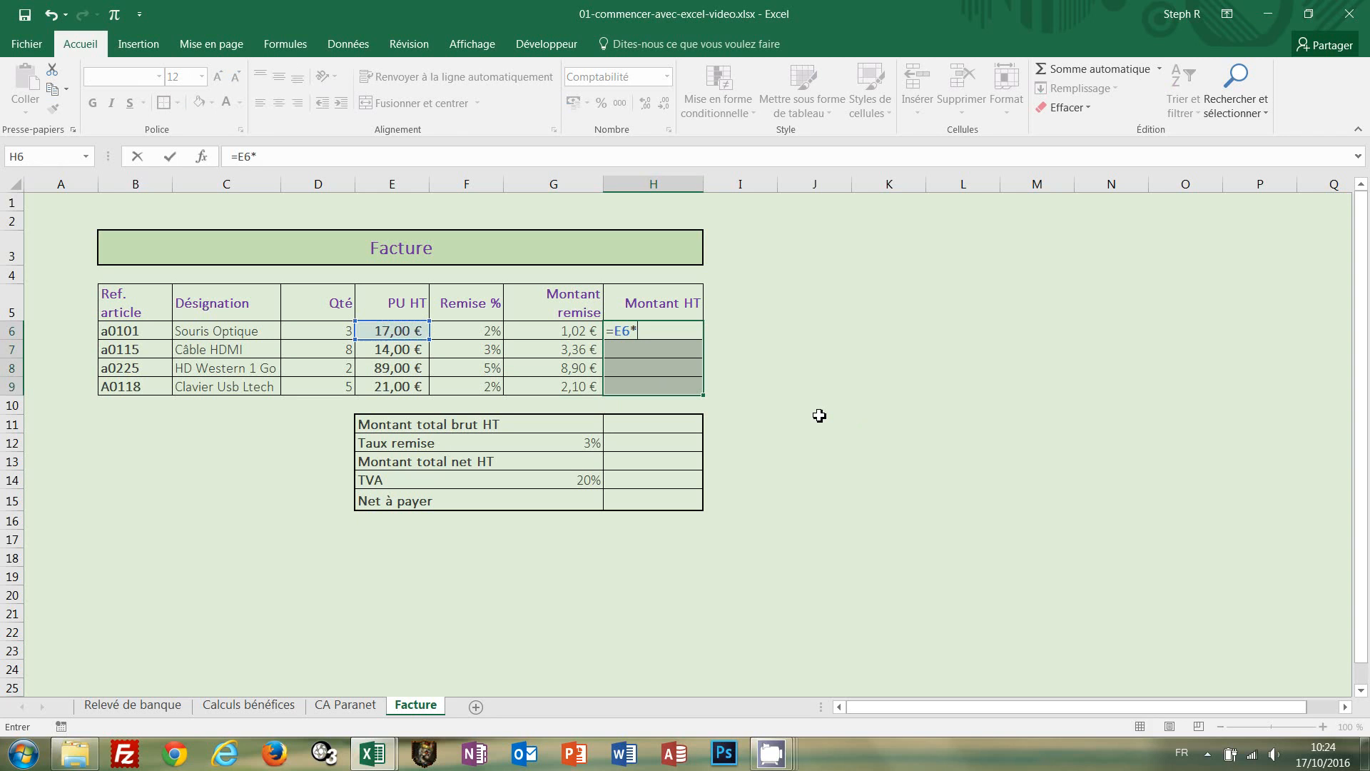
left_click(324, 329)
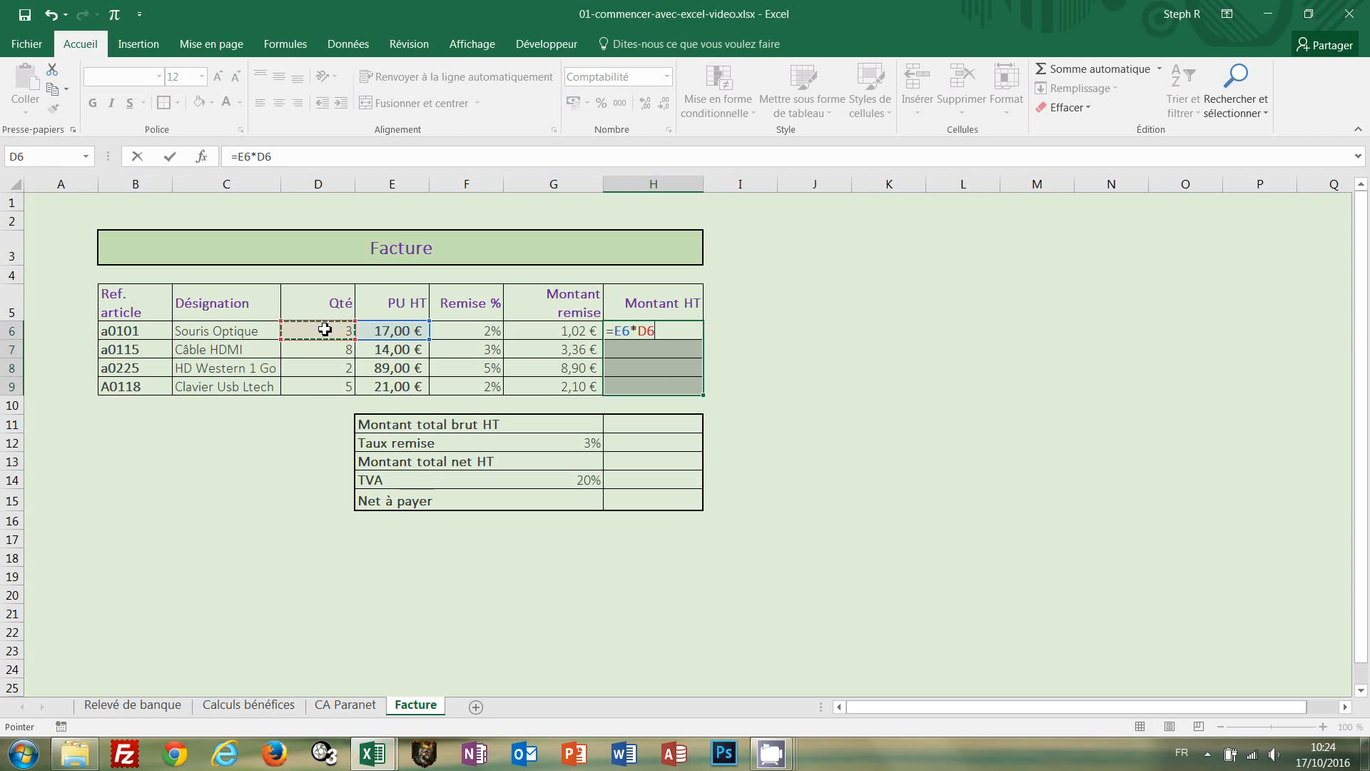
type("-")
left_click(571, 331)
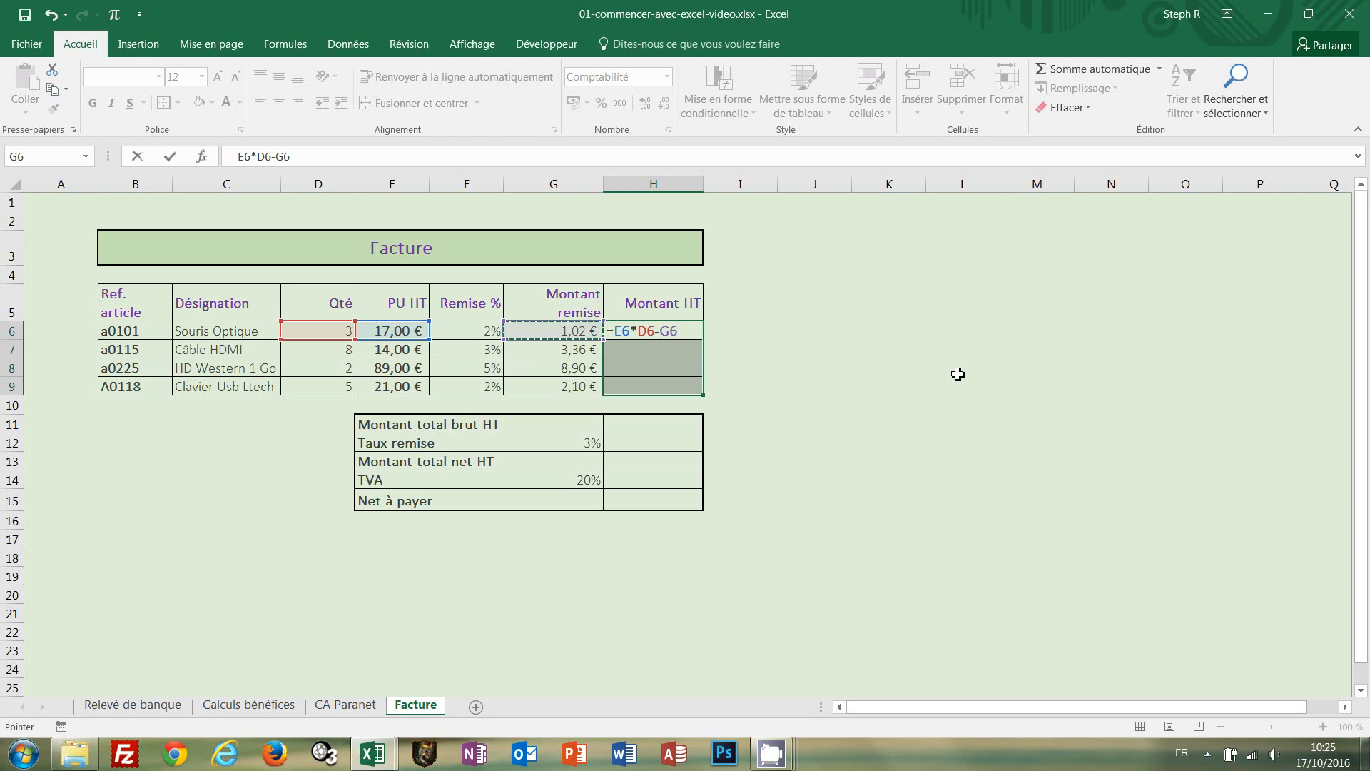
key("ctrl+Return")
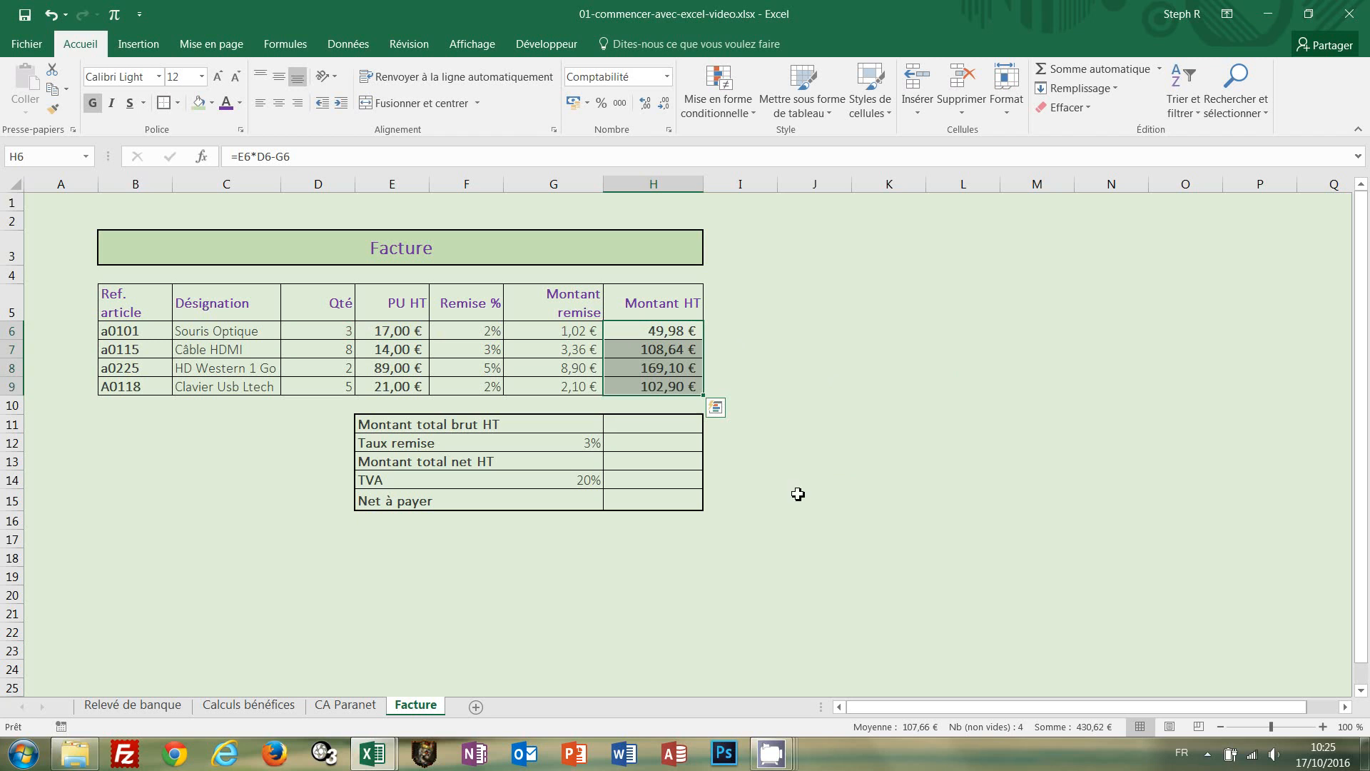
Step: Calculate the Montant total brut HT in H11 with the automatic sum =SOMME(H6:H9)
left_click(667, 428)
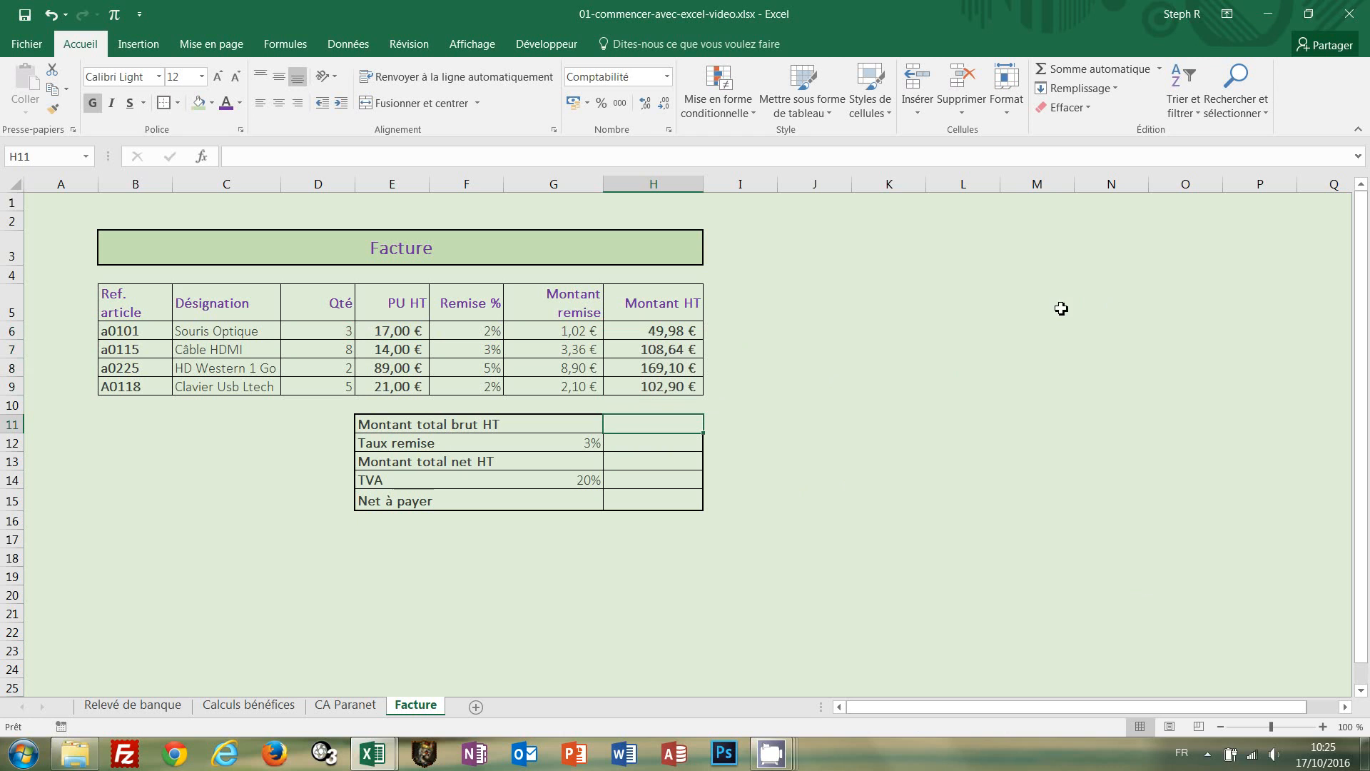
left_click(1073, 69)
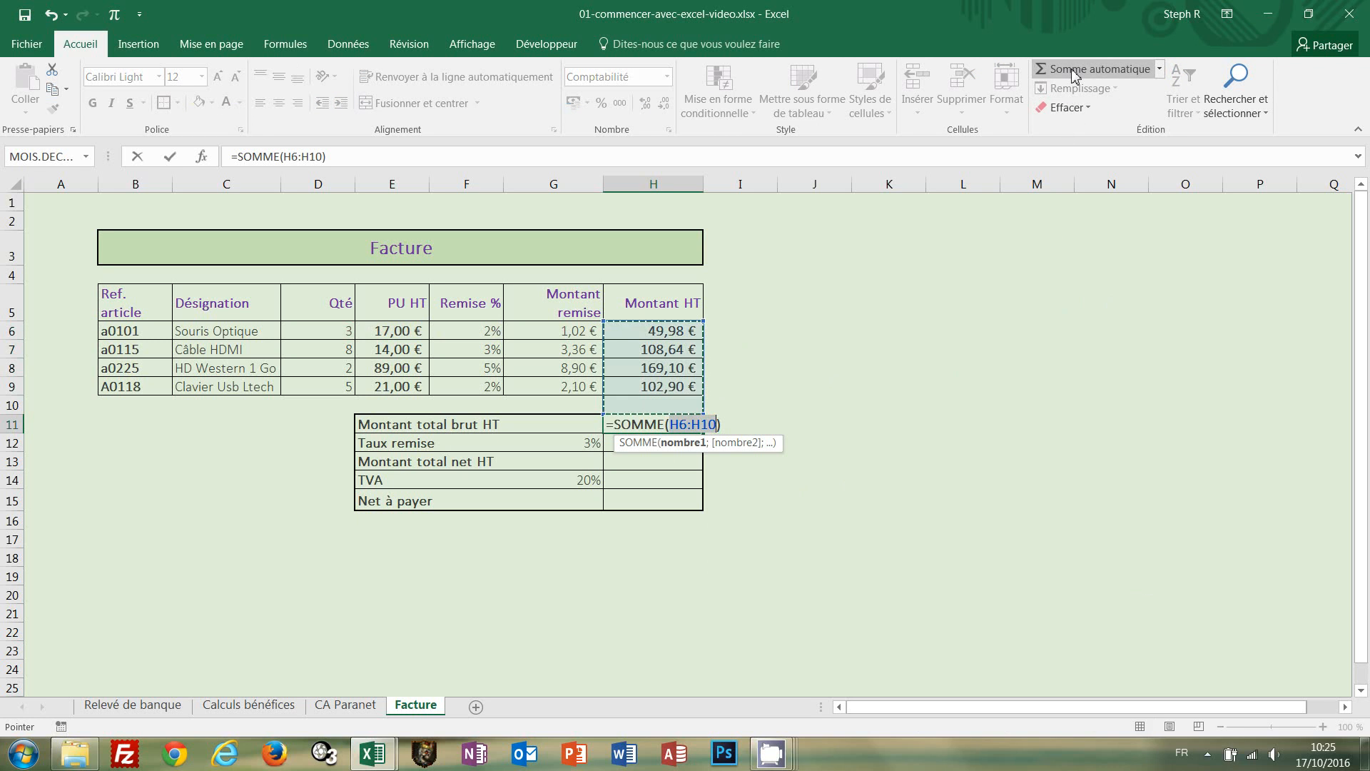
left_click(679, 331)
left_click_drag(680, 331, 681, 386)
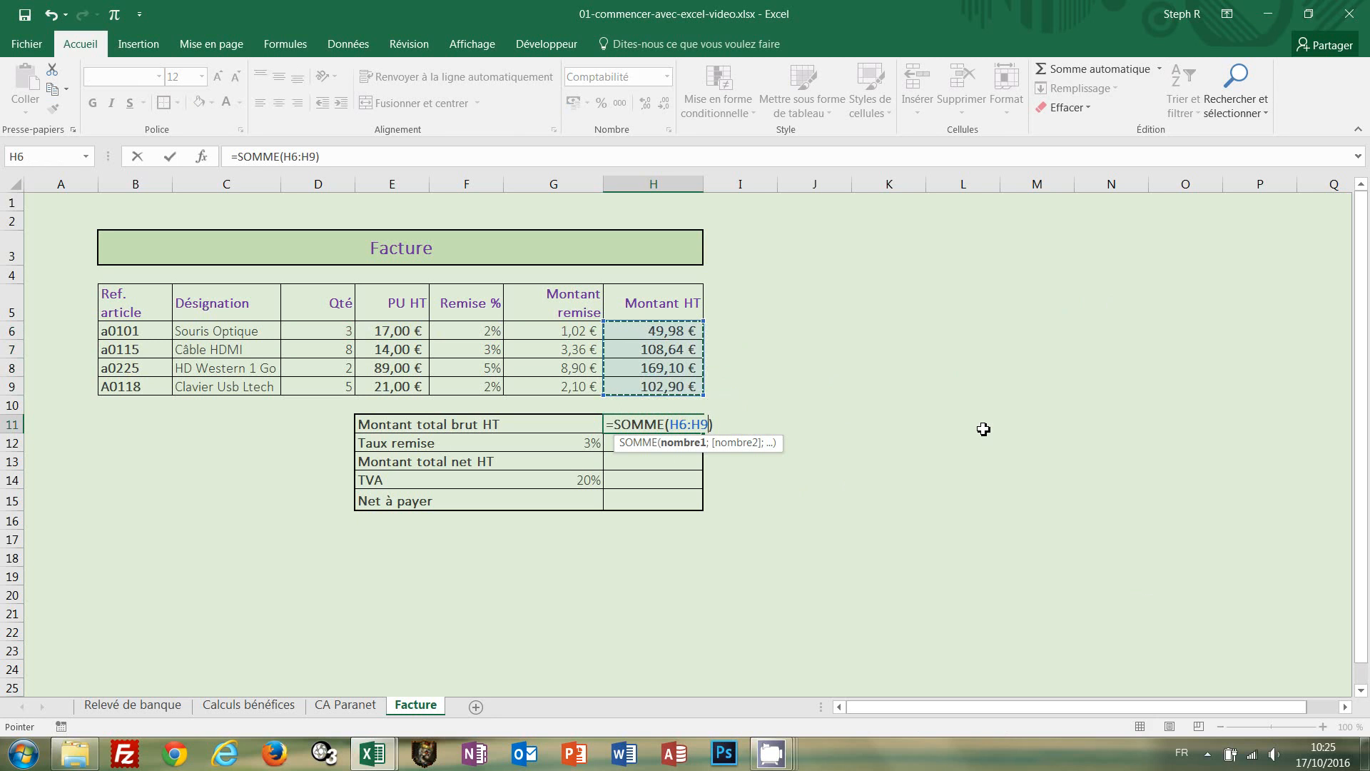
key("ctrl+Return")
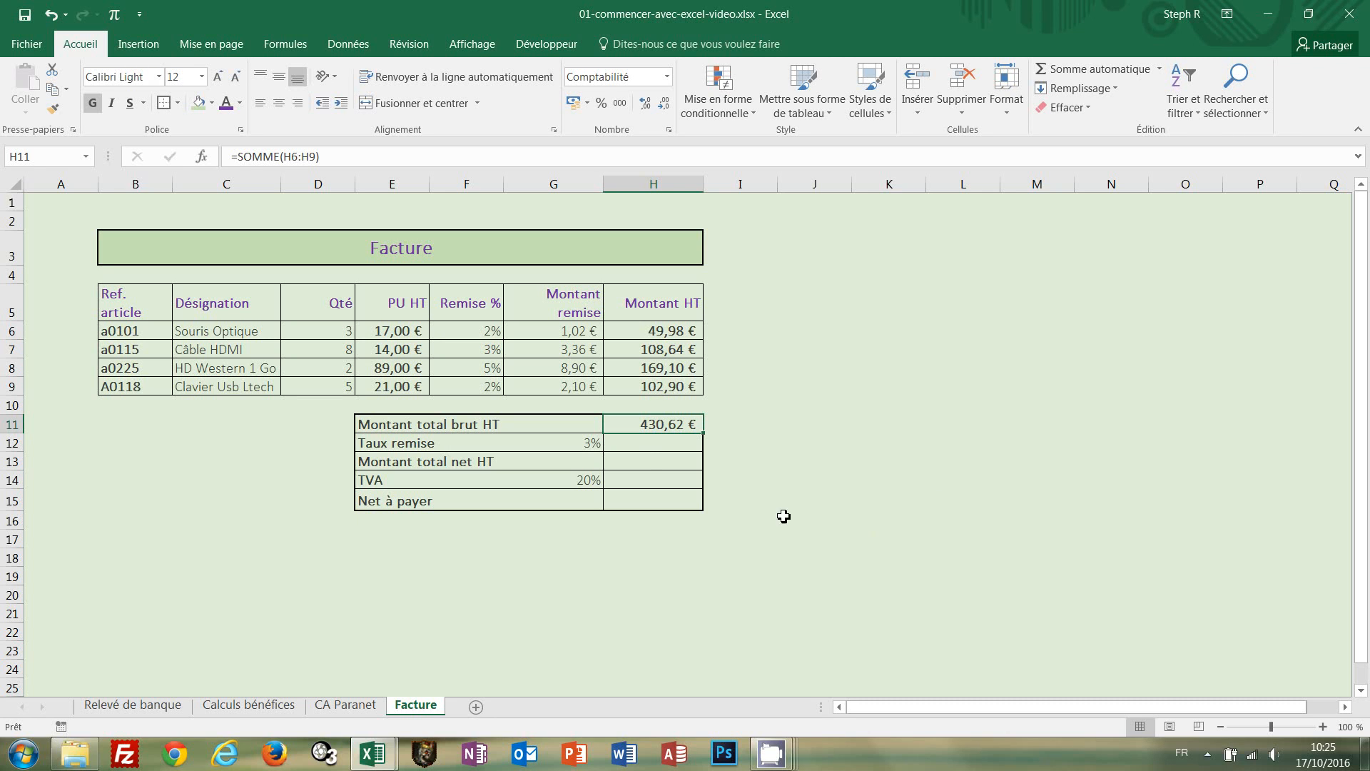
Step: Calculate the discount amount for Taux remise in H12 with the formula =H11*G12
left_click(646, 445)
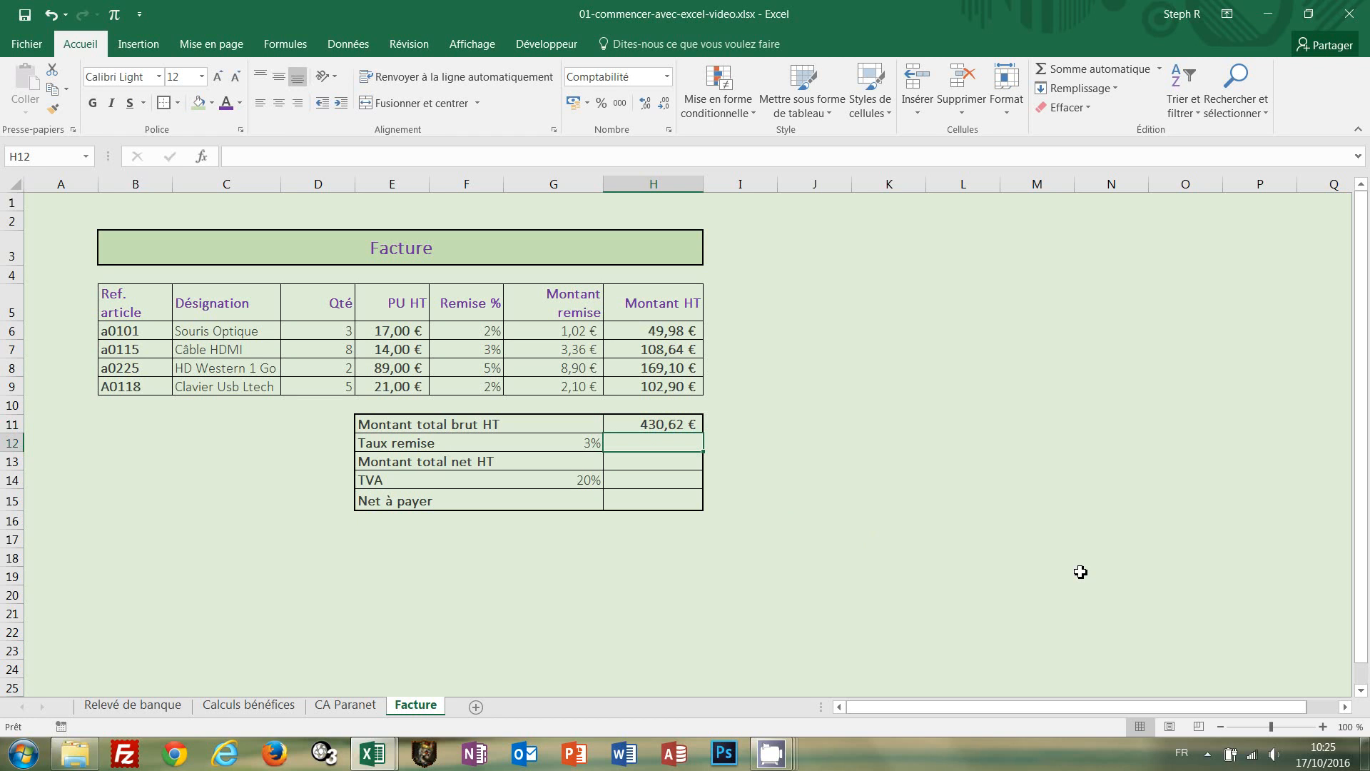
type("=")
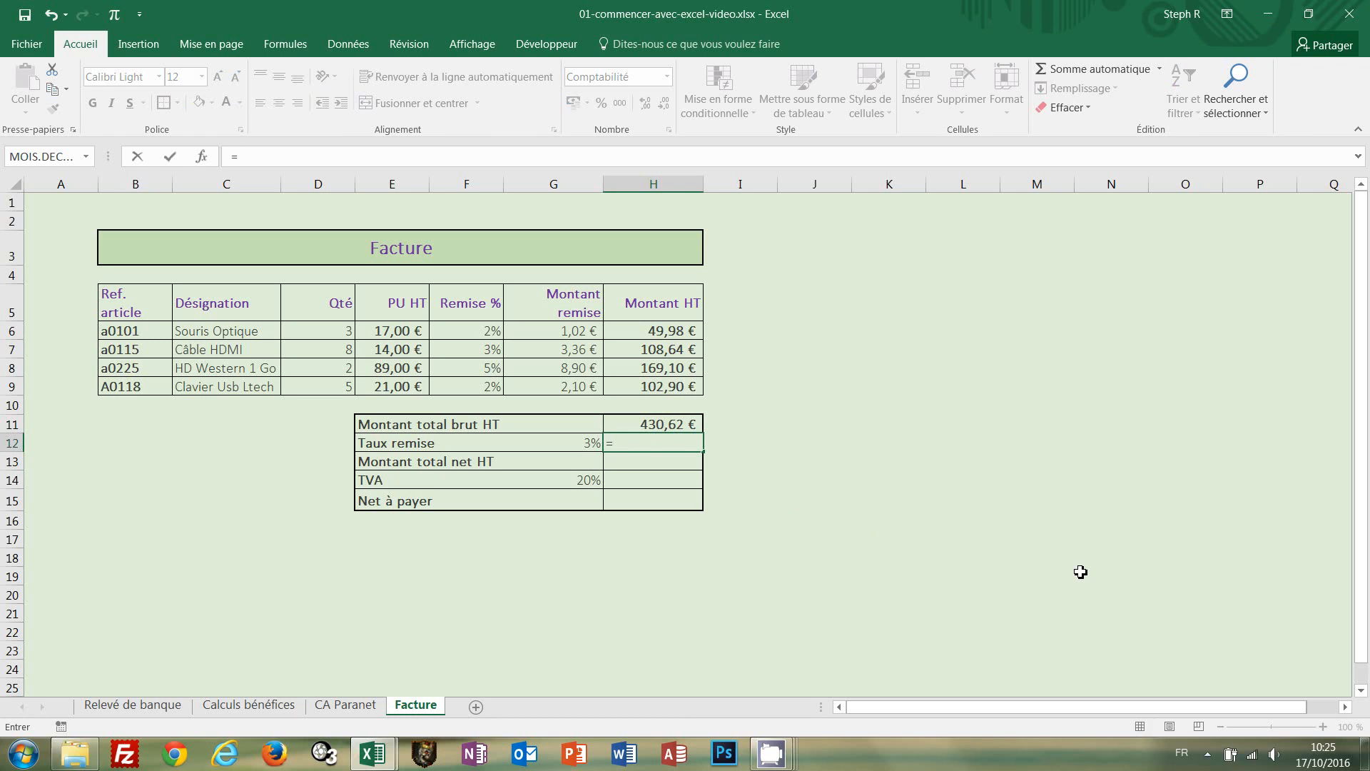
left_click(649, 425)
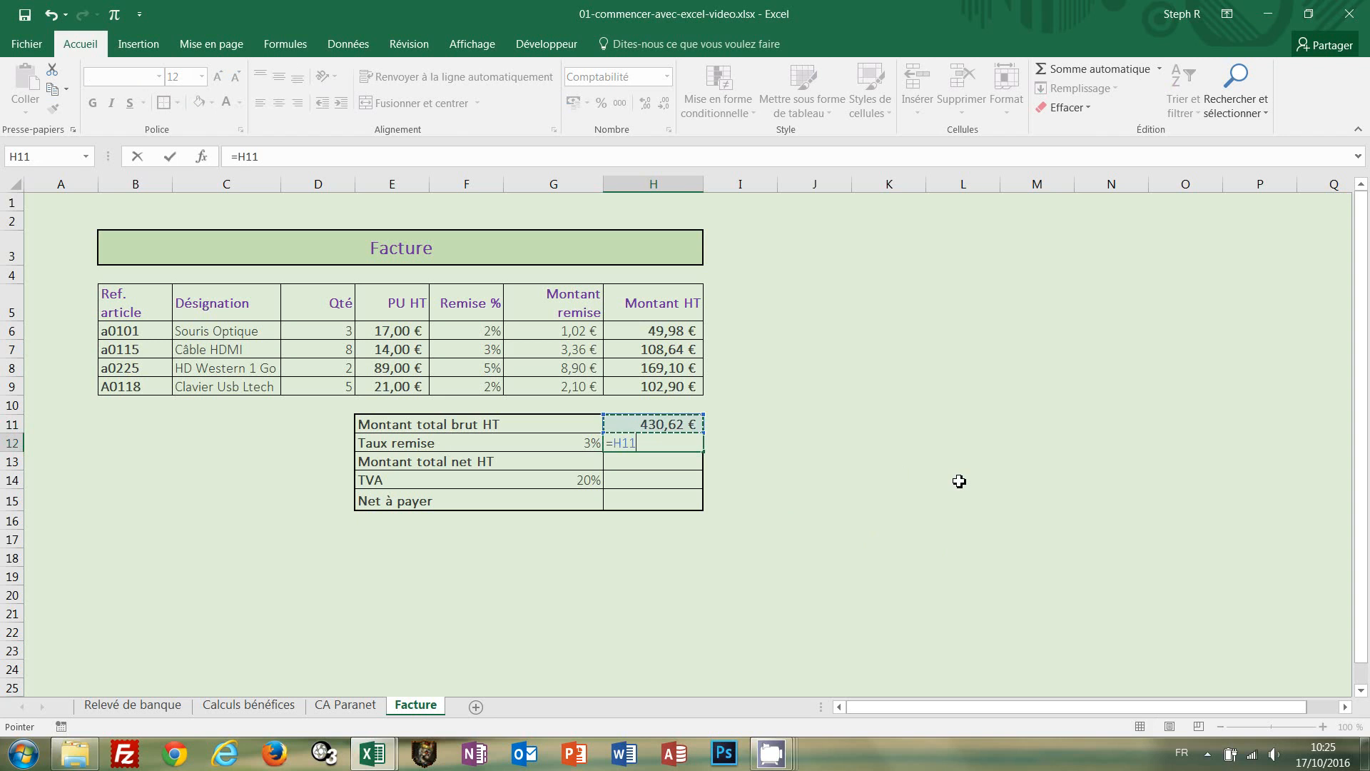
type("*")
left_click(547, 440)
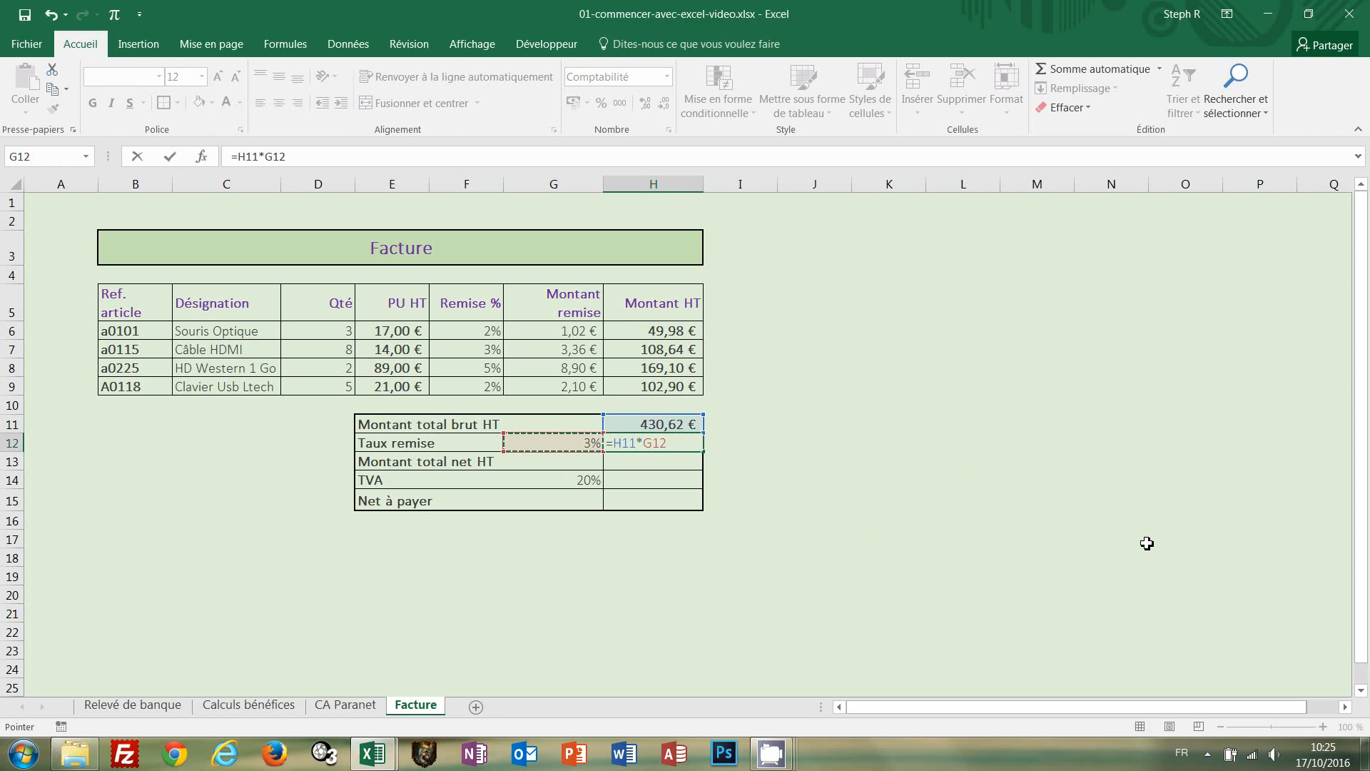
key("ctrl+Return")
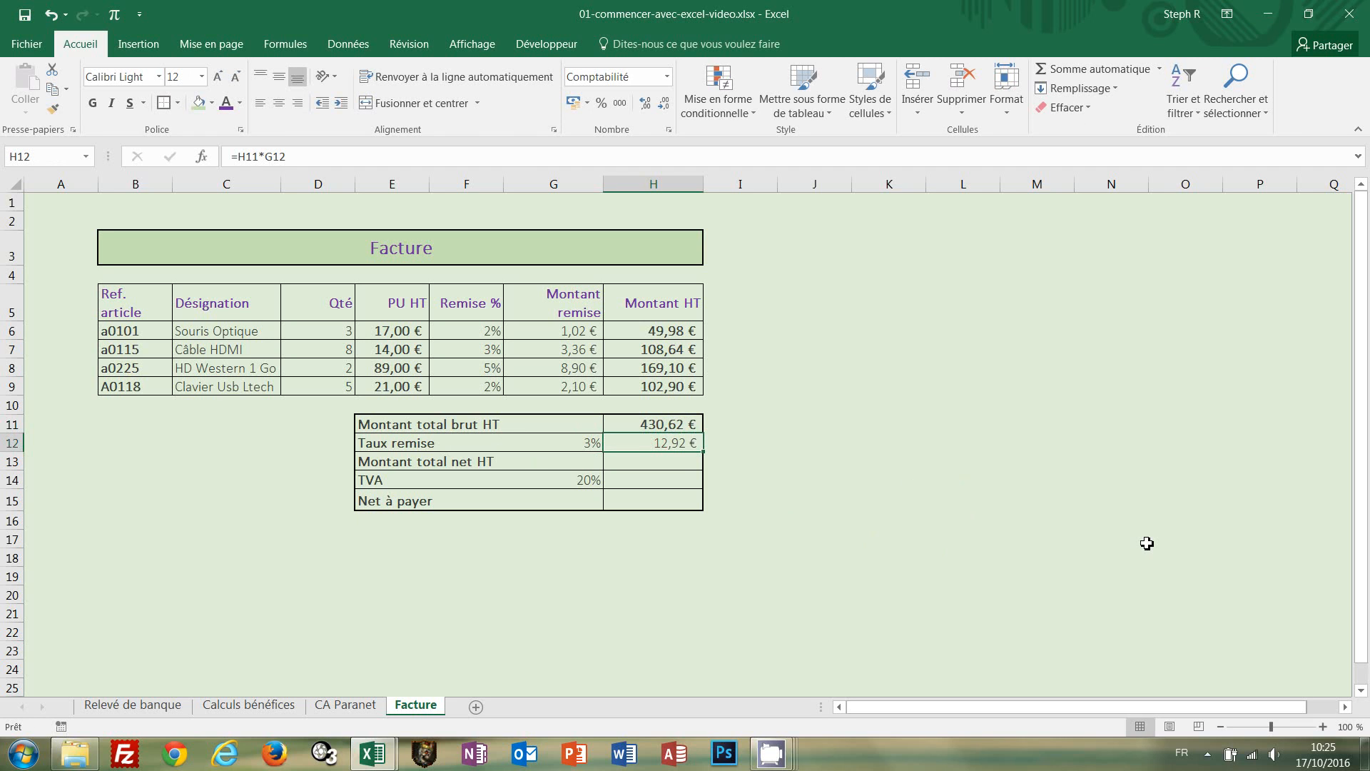
Step: Calculate the Montant total net HT in H13 with the formula =H11-H12
left_click(660, 464)
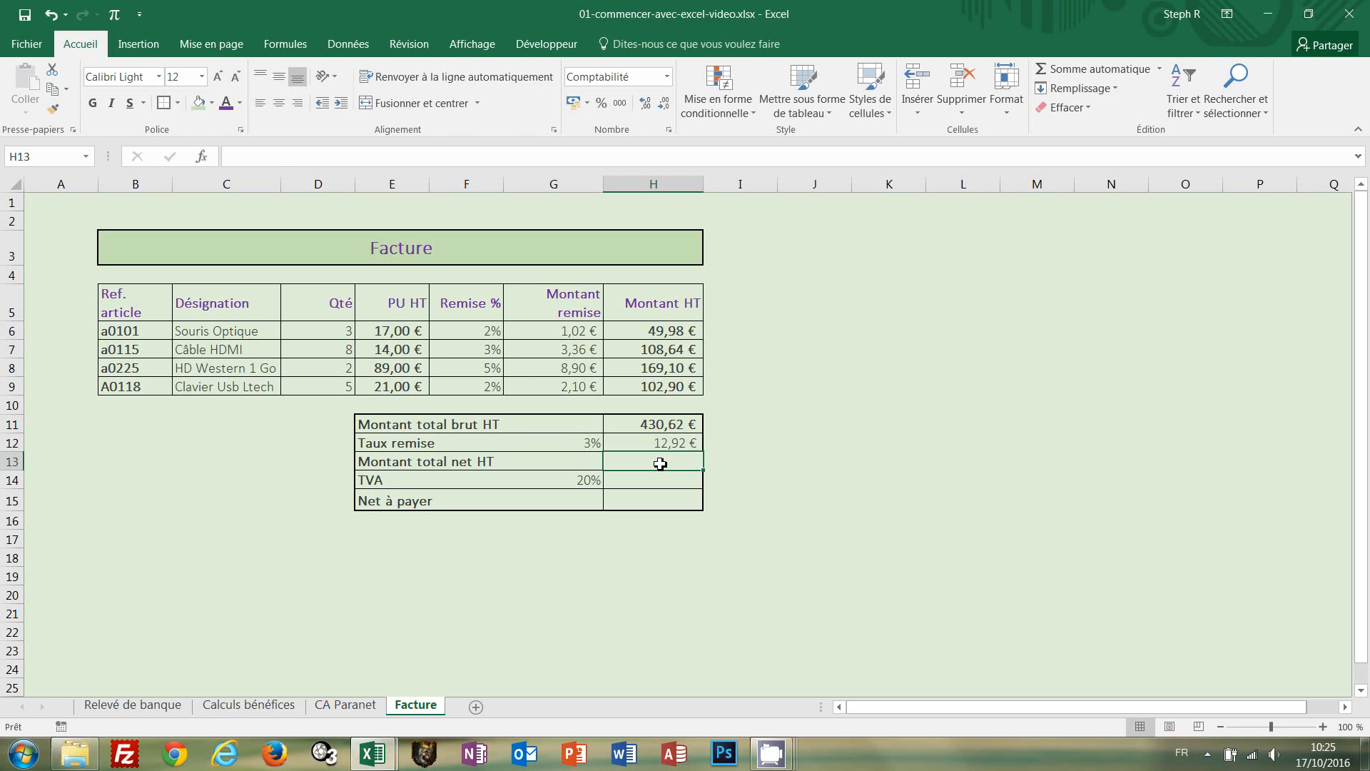
key("ctrl+g")
type("=")
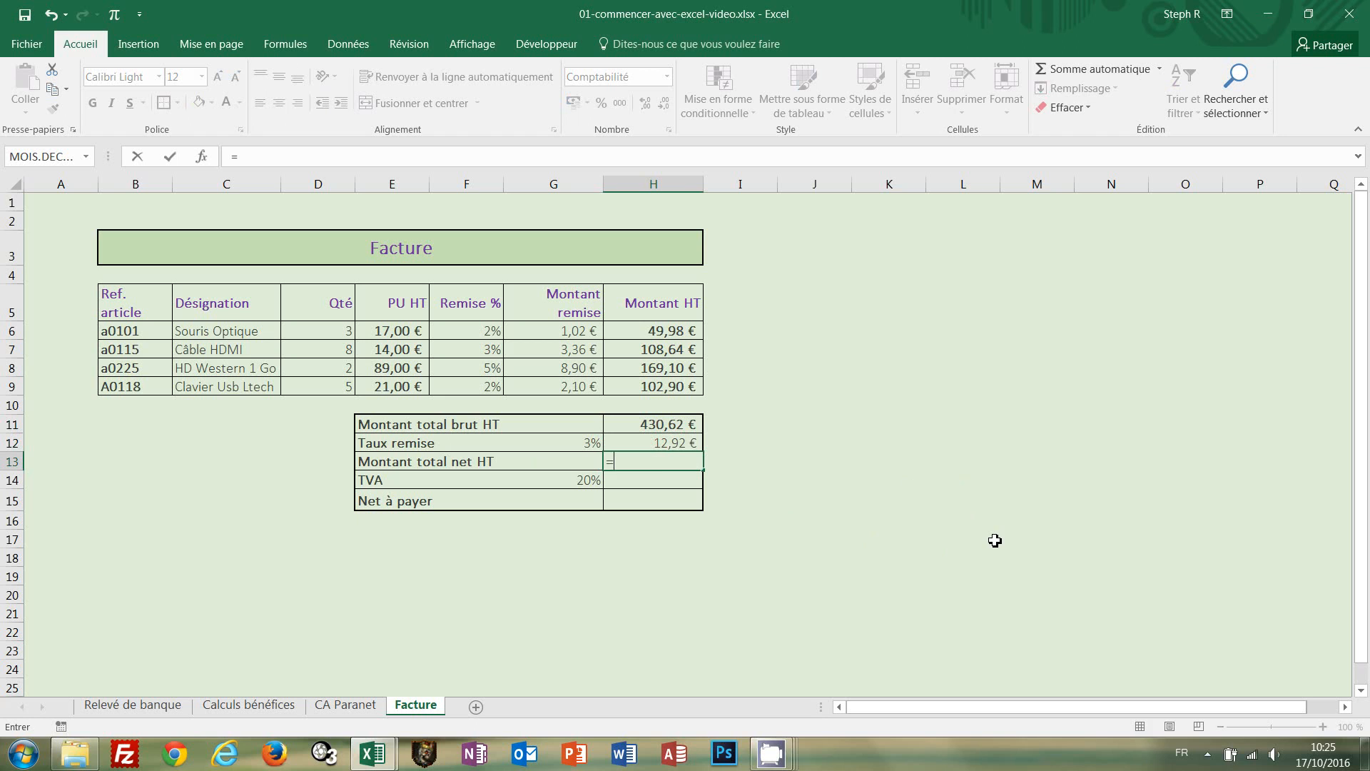
left_click(674, 426)
type("-")
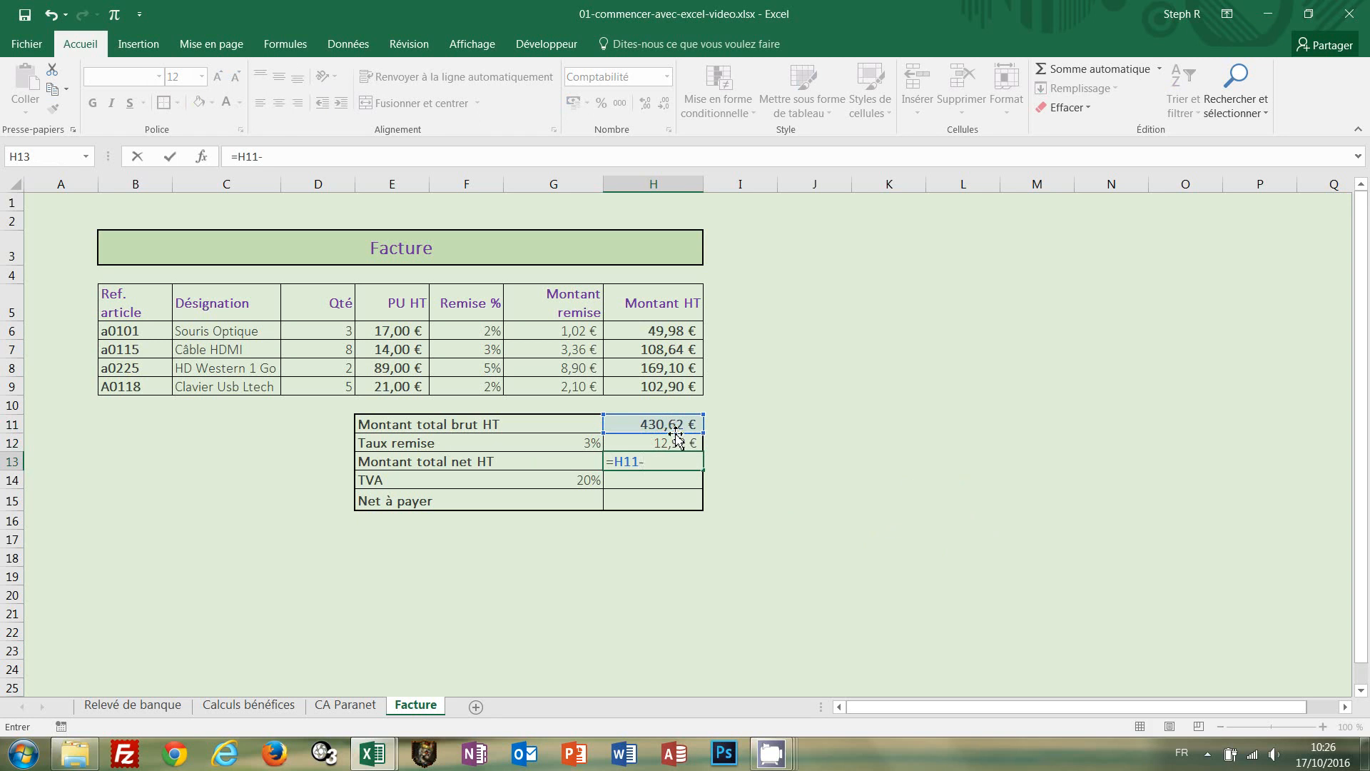
left_click(674, 440)
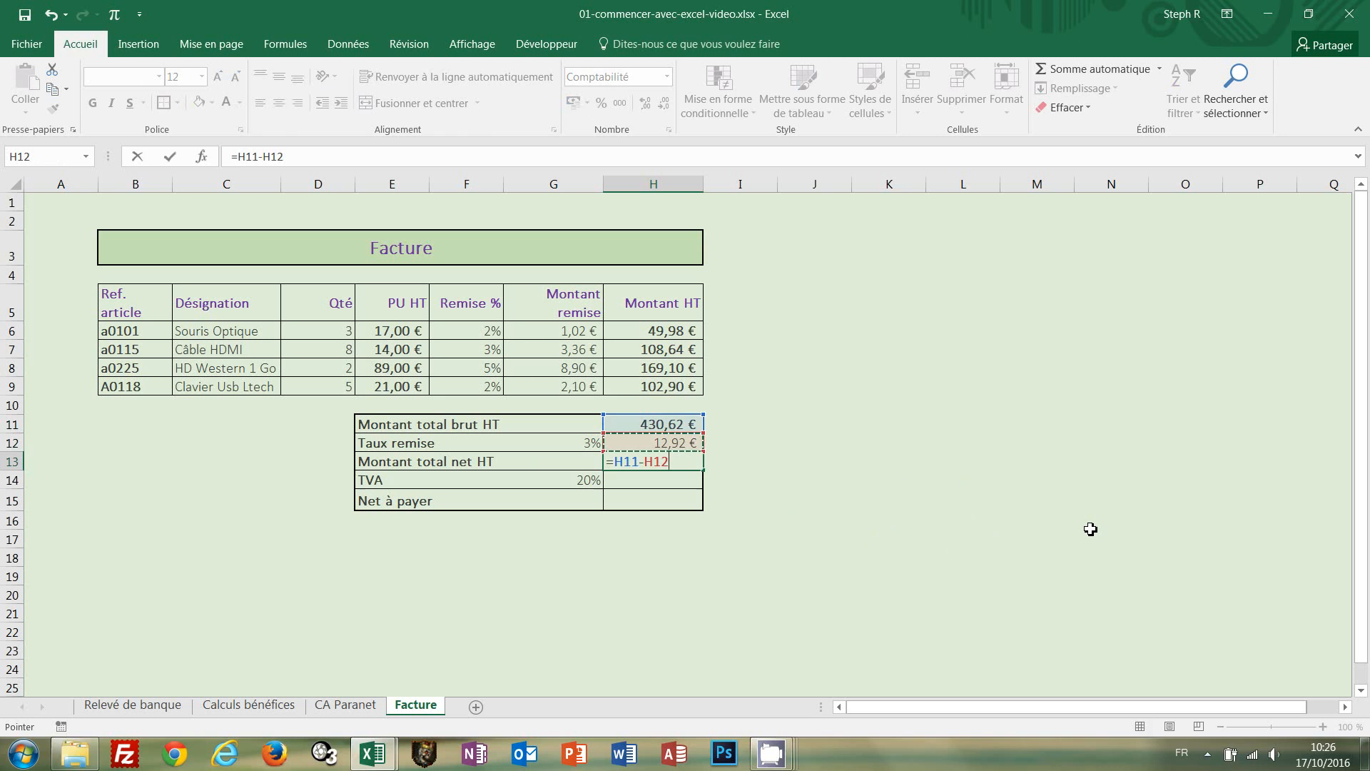
key("ctrl+Return")
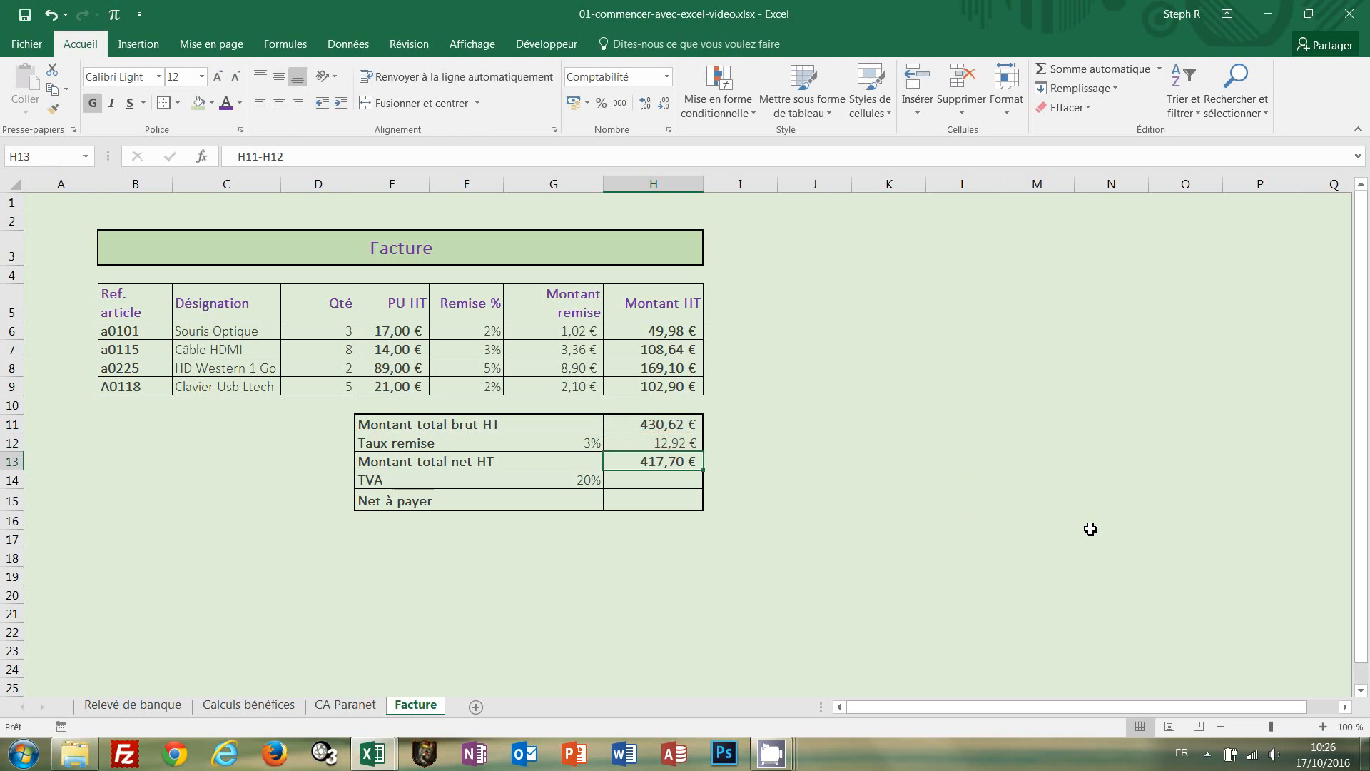
Step: Calculate the TVA amount in H14 with the formula =H13*G14
left_click(632, 480)
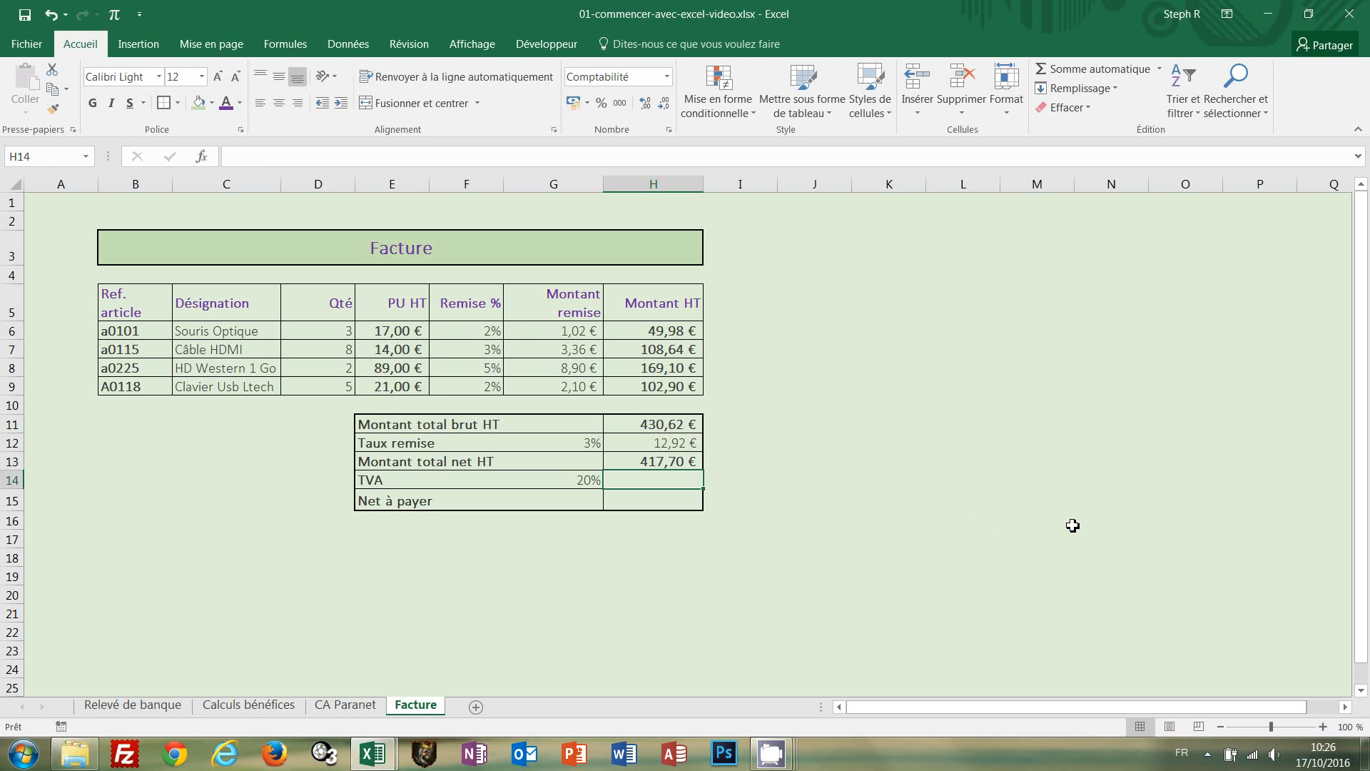
type("=")
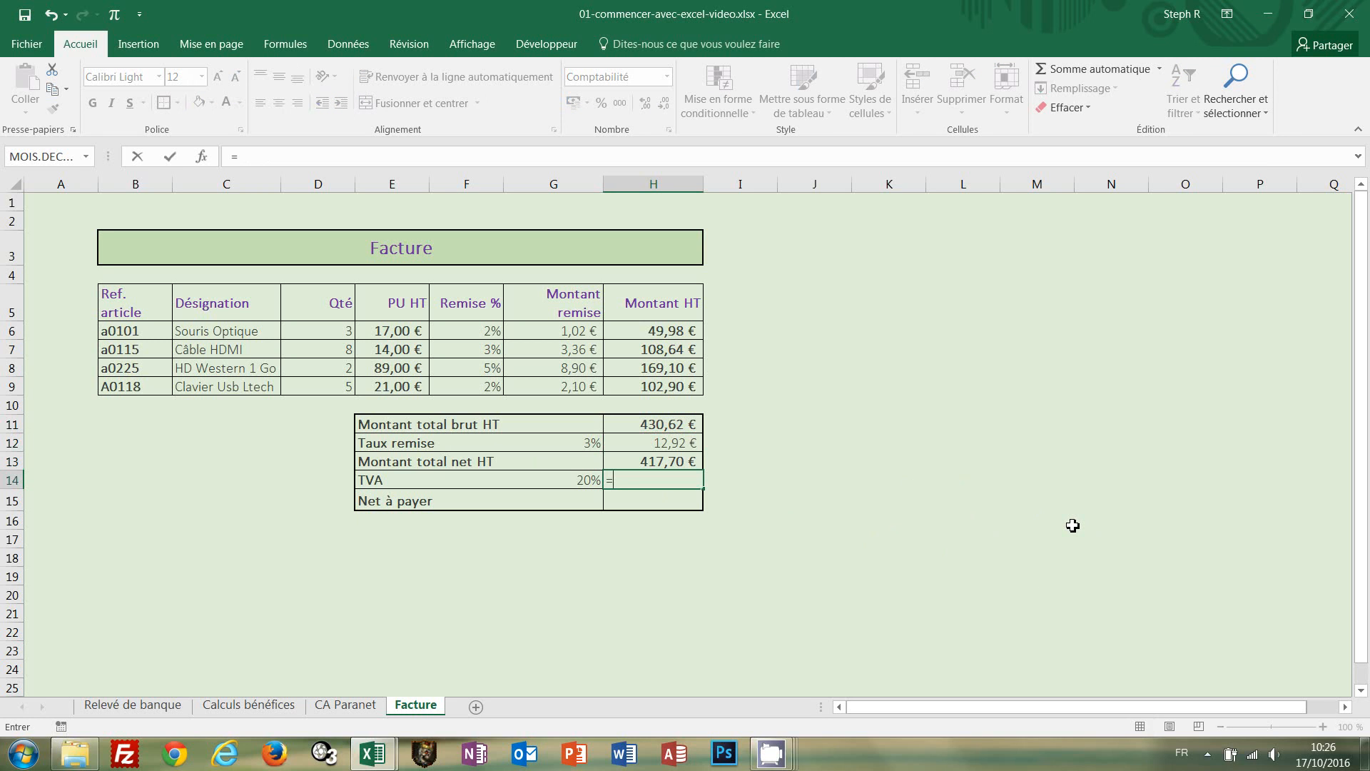
left_click(641, 465)
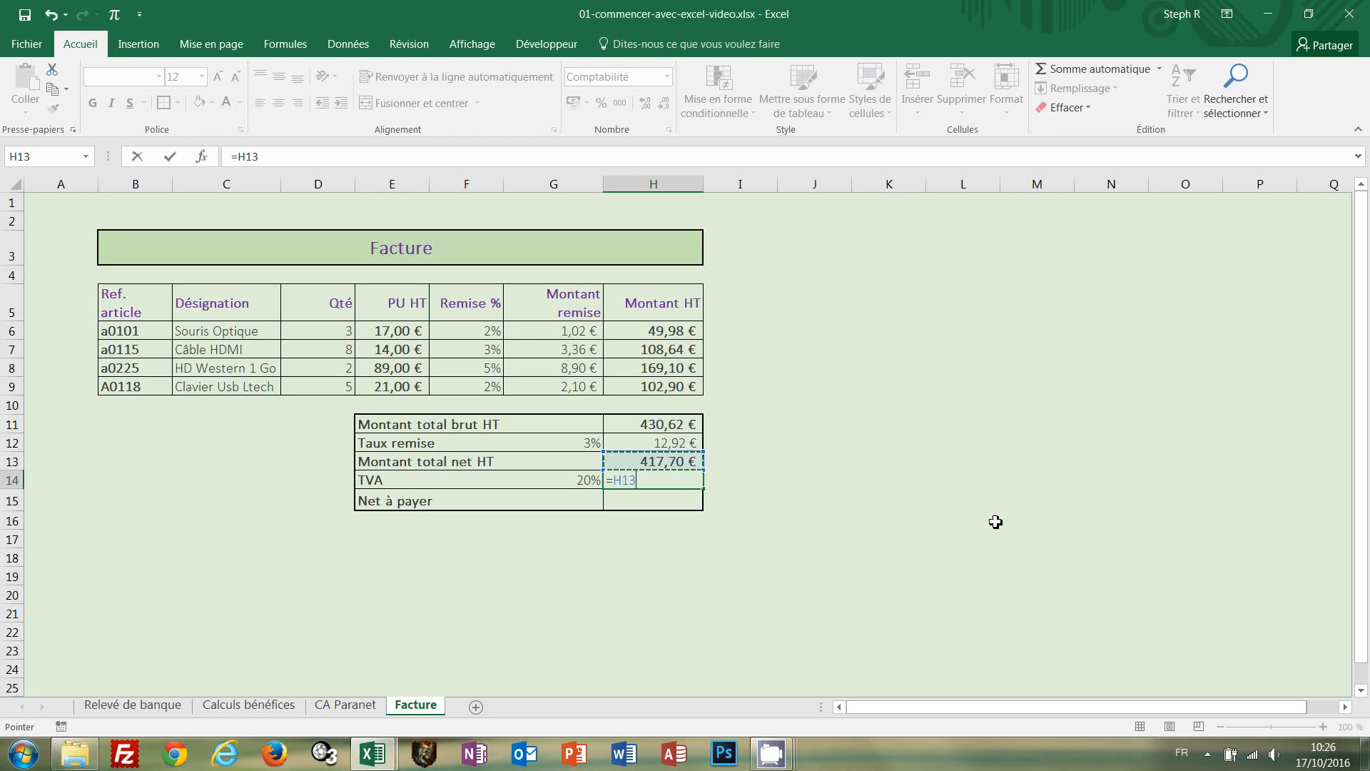
type("*")
left_click(557, 480)
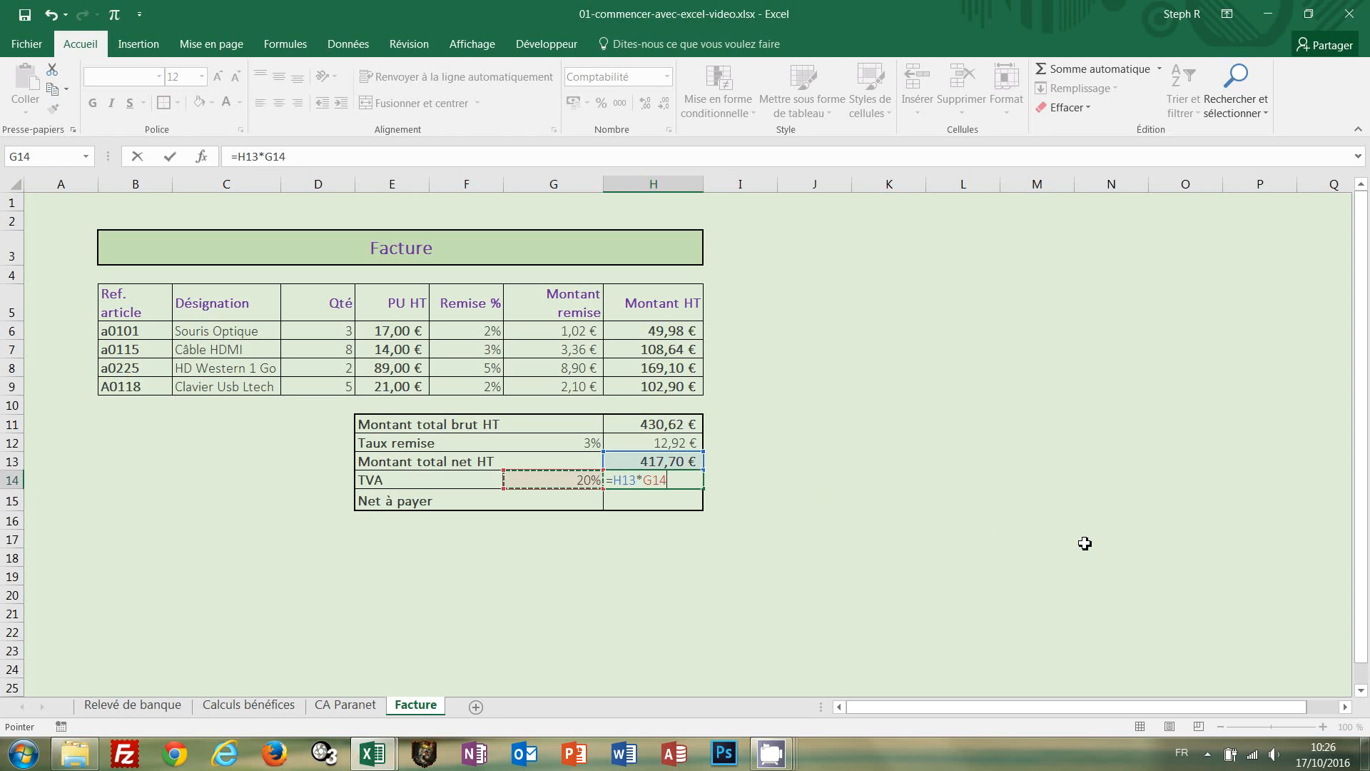
key("ctrl+Return")
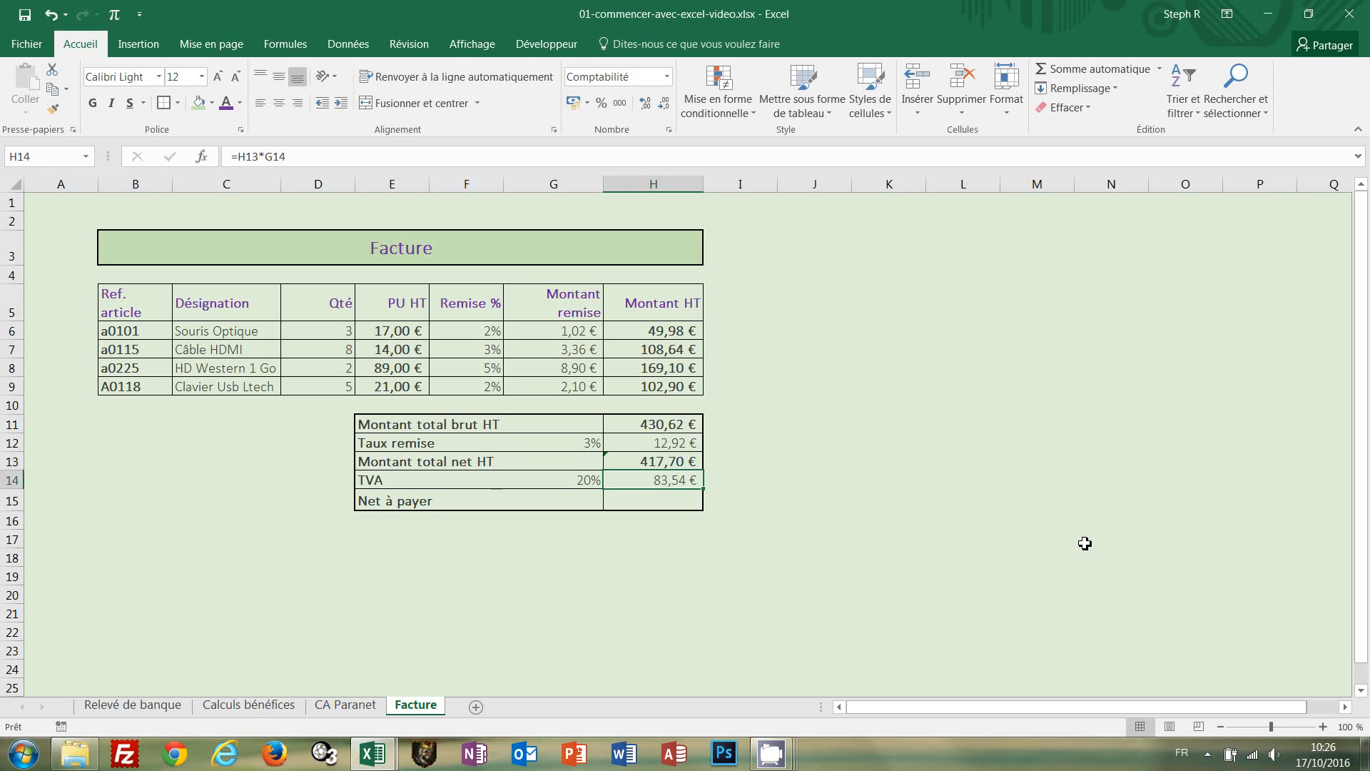
Step: Calculate the Net à payer in H15 with the formula =H13+H14
left_click(653, 502)
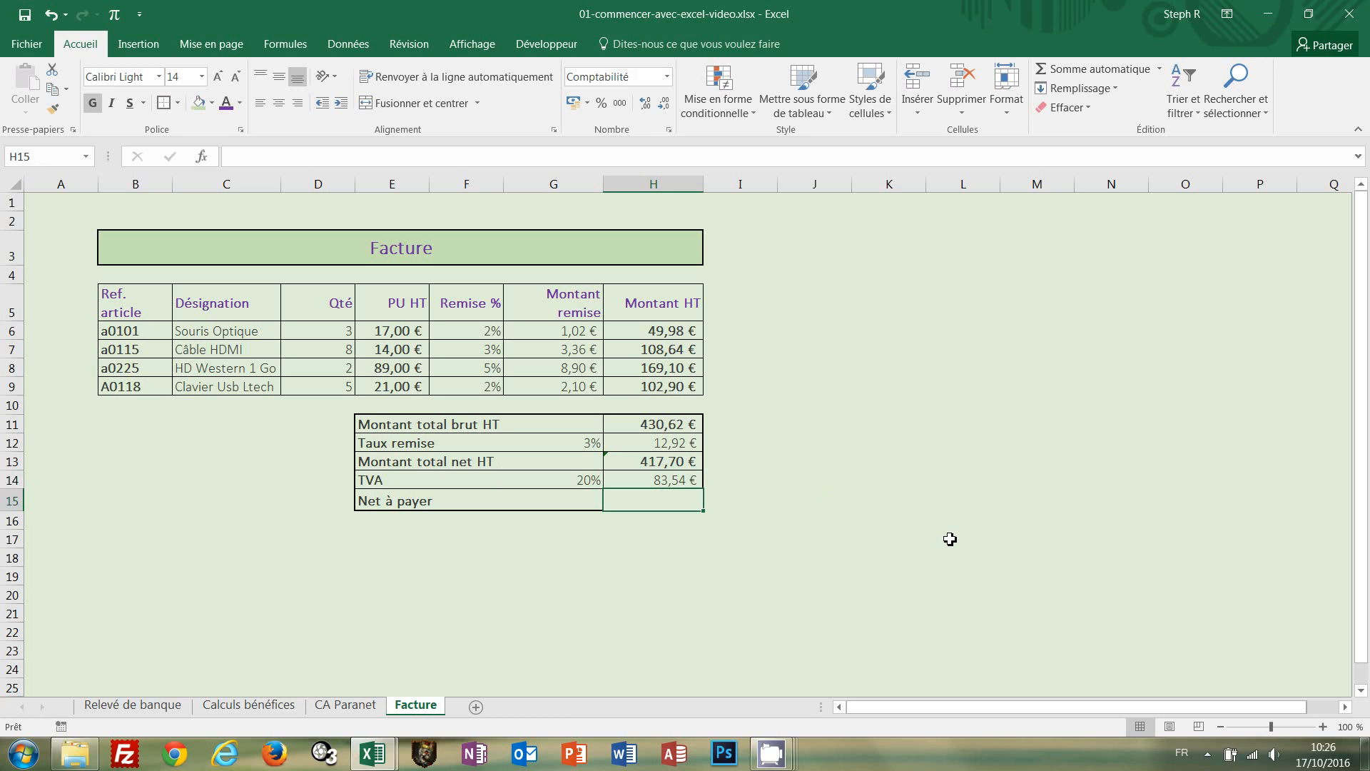
type("=")
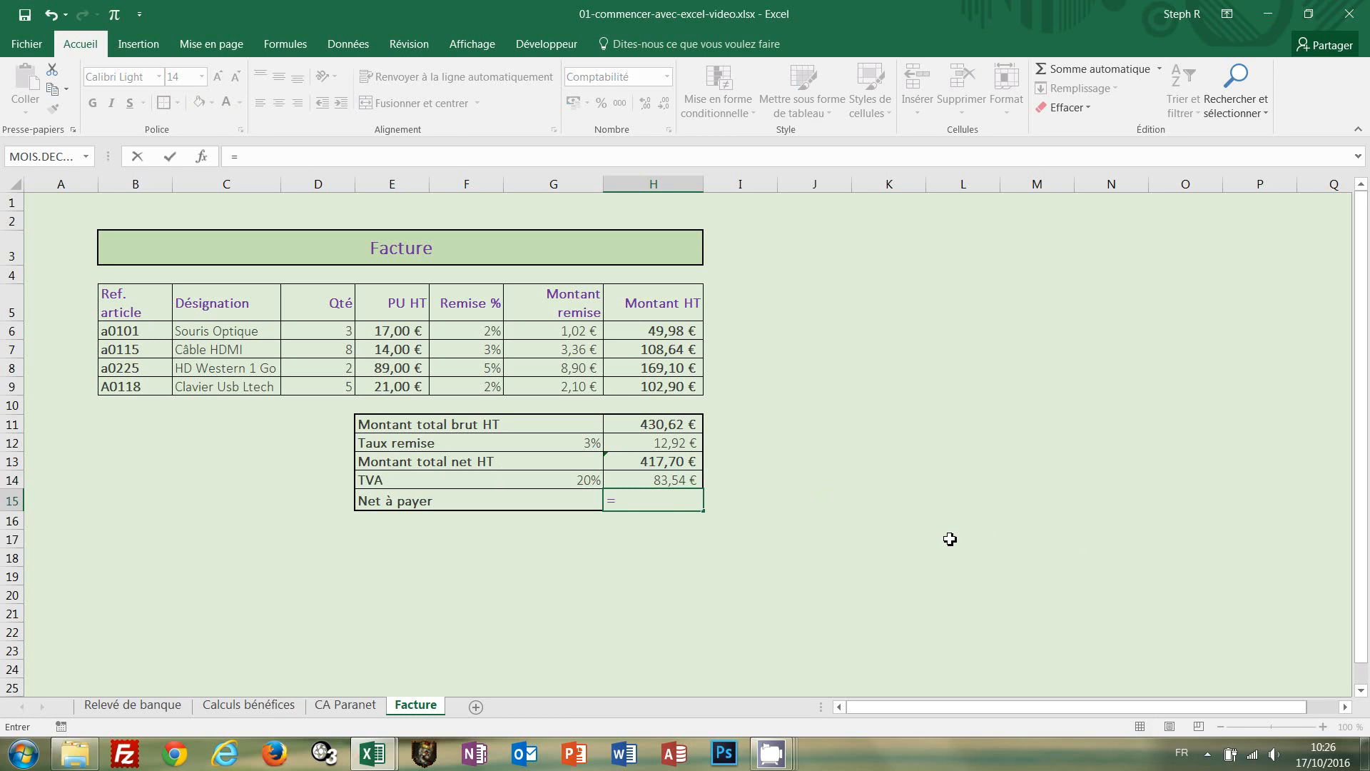
left_click(646, 463)
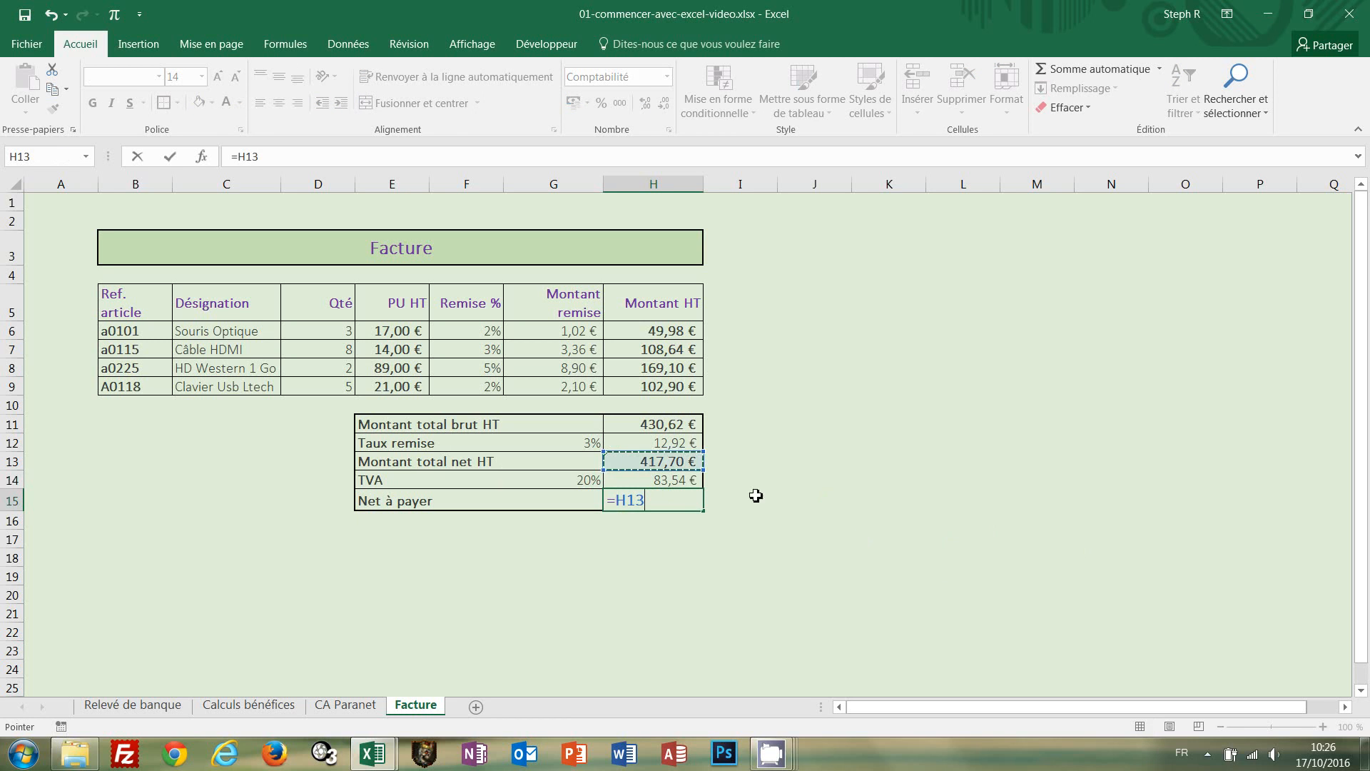
type("+")
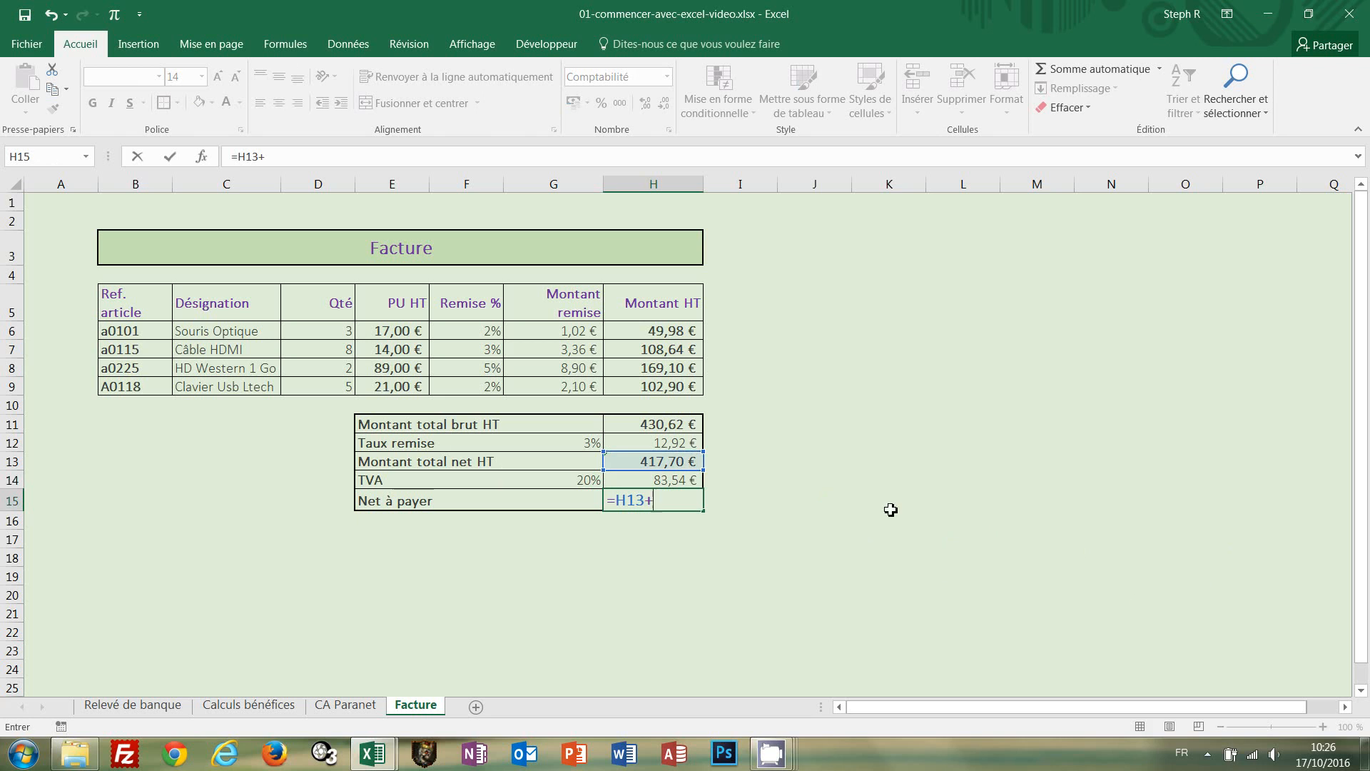
left_click(674, 481)
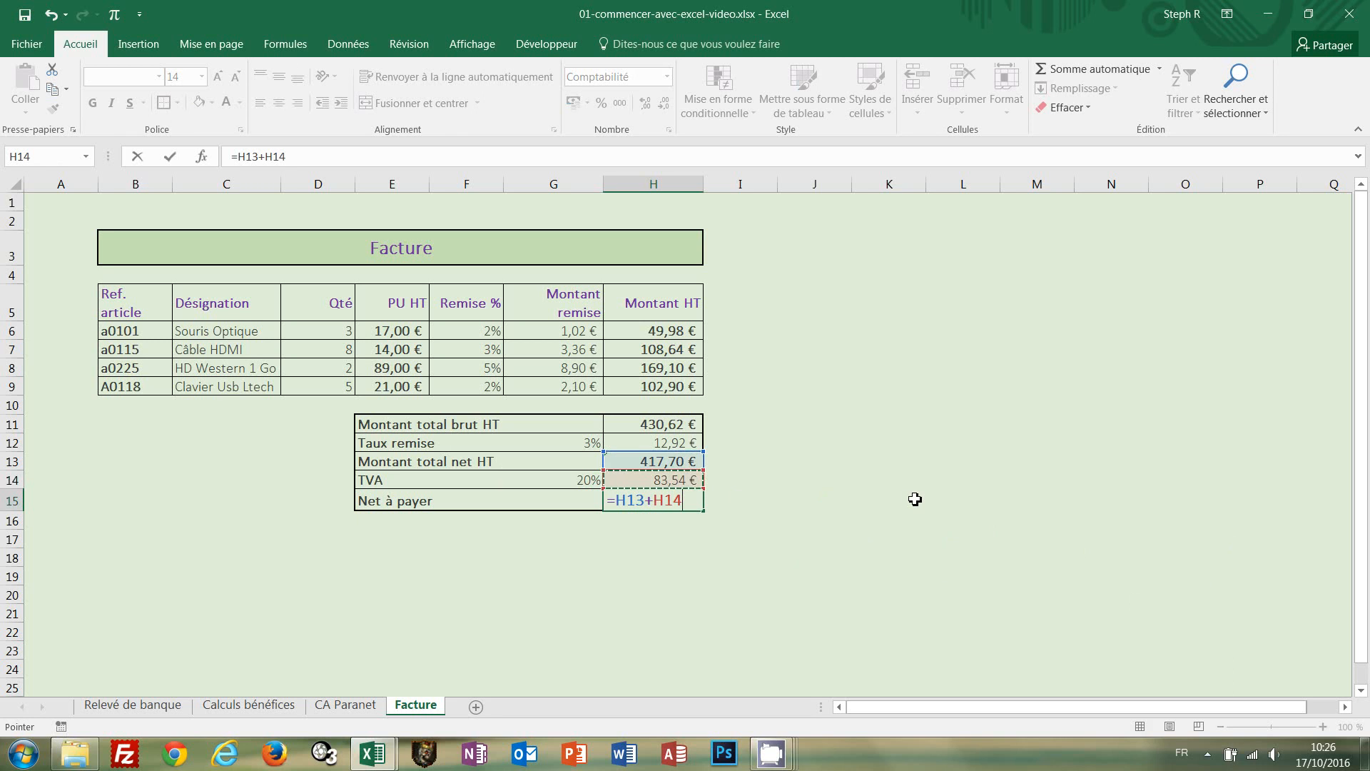
key("Return")
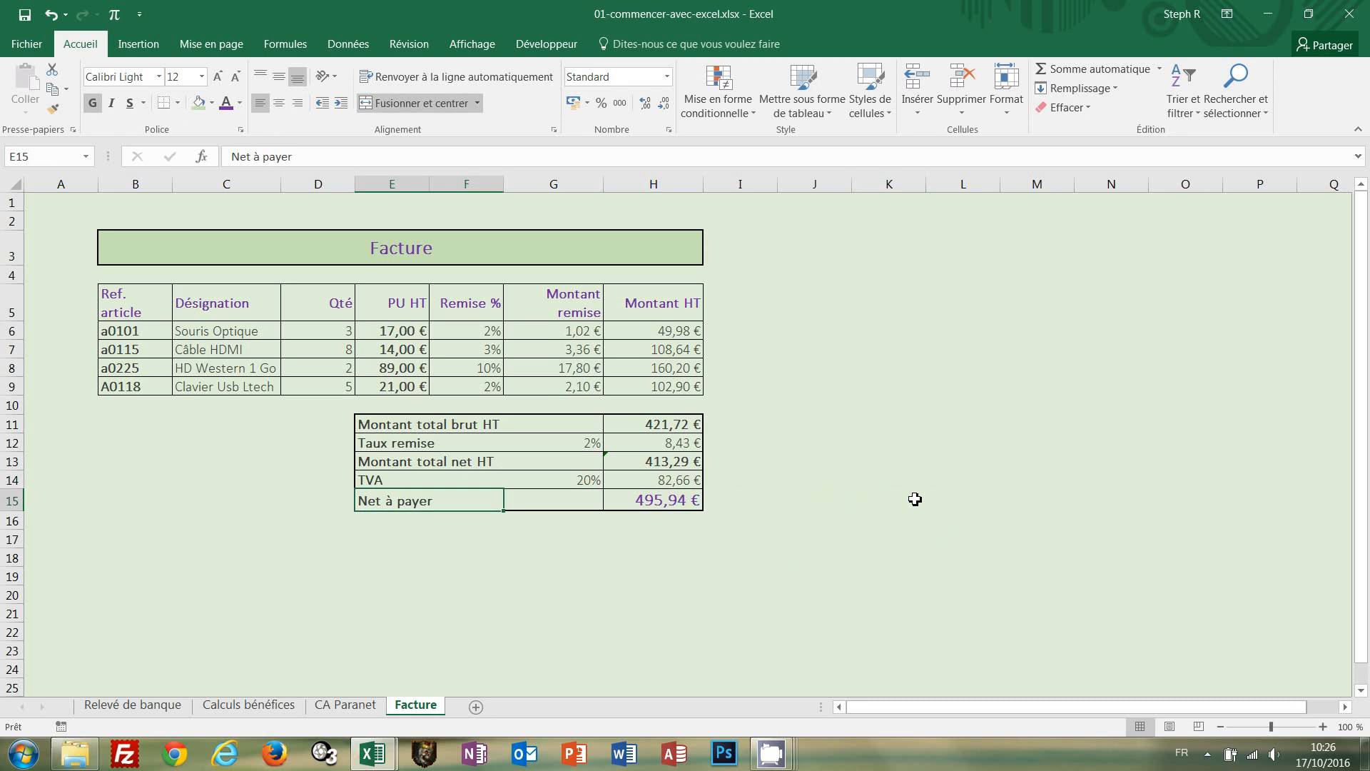
left_click(915, 499)
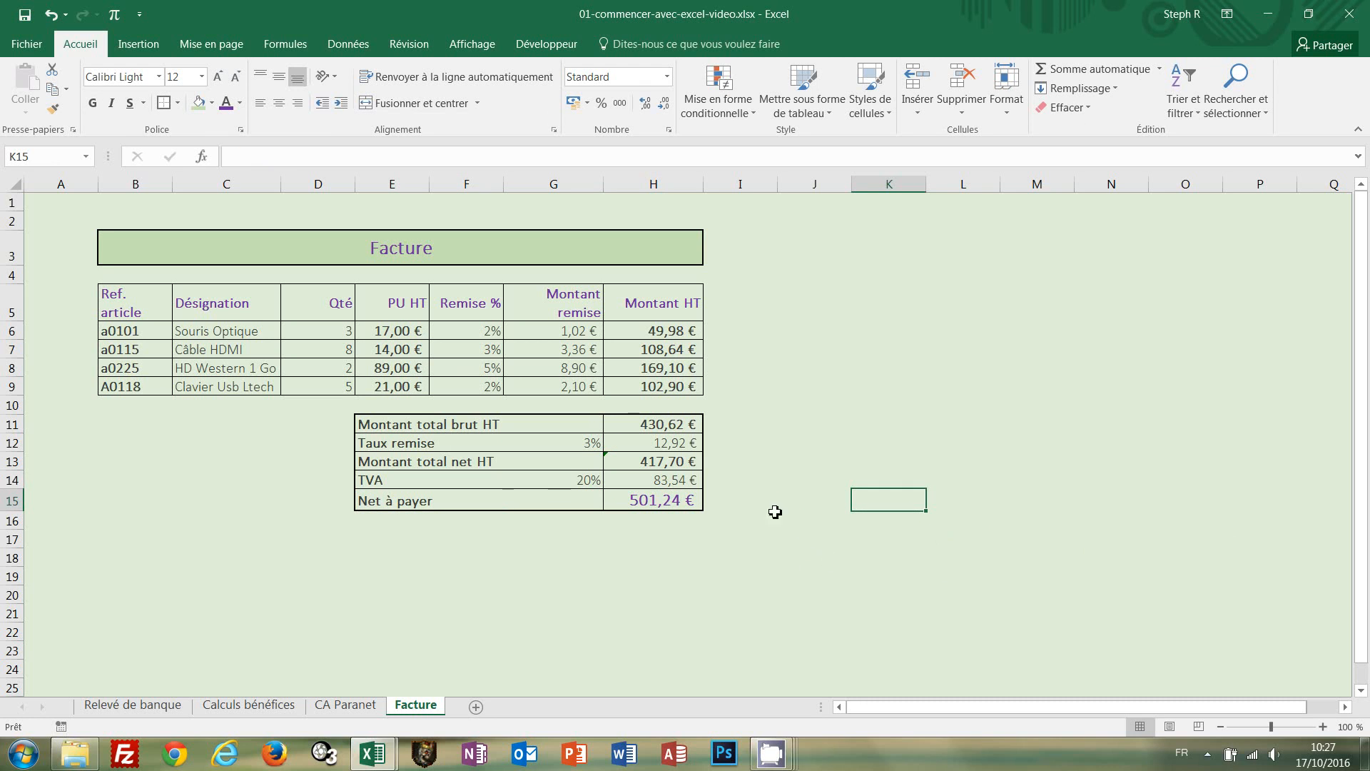
Step: Set the Remise % of the HD Western 1 Go item in F8 to 10%
left_click(484, 366)
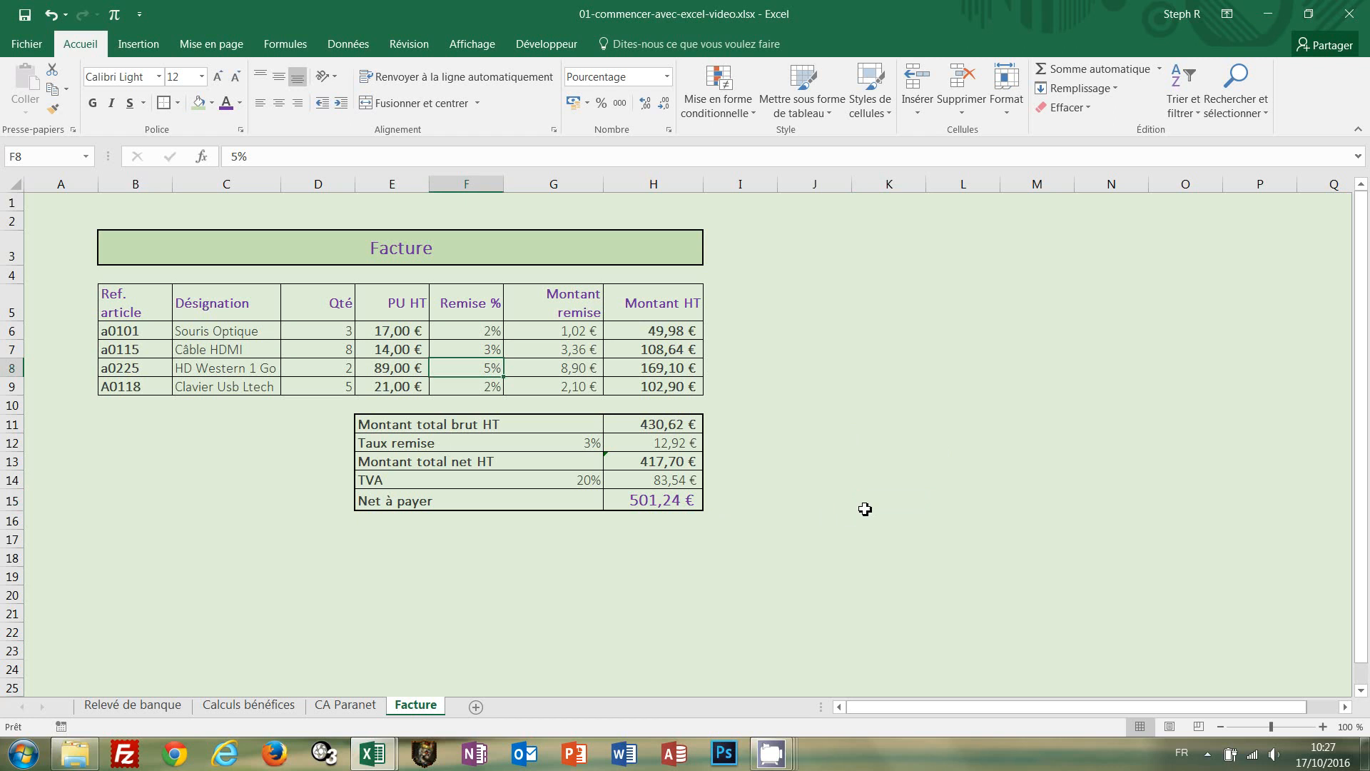
type("1")
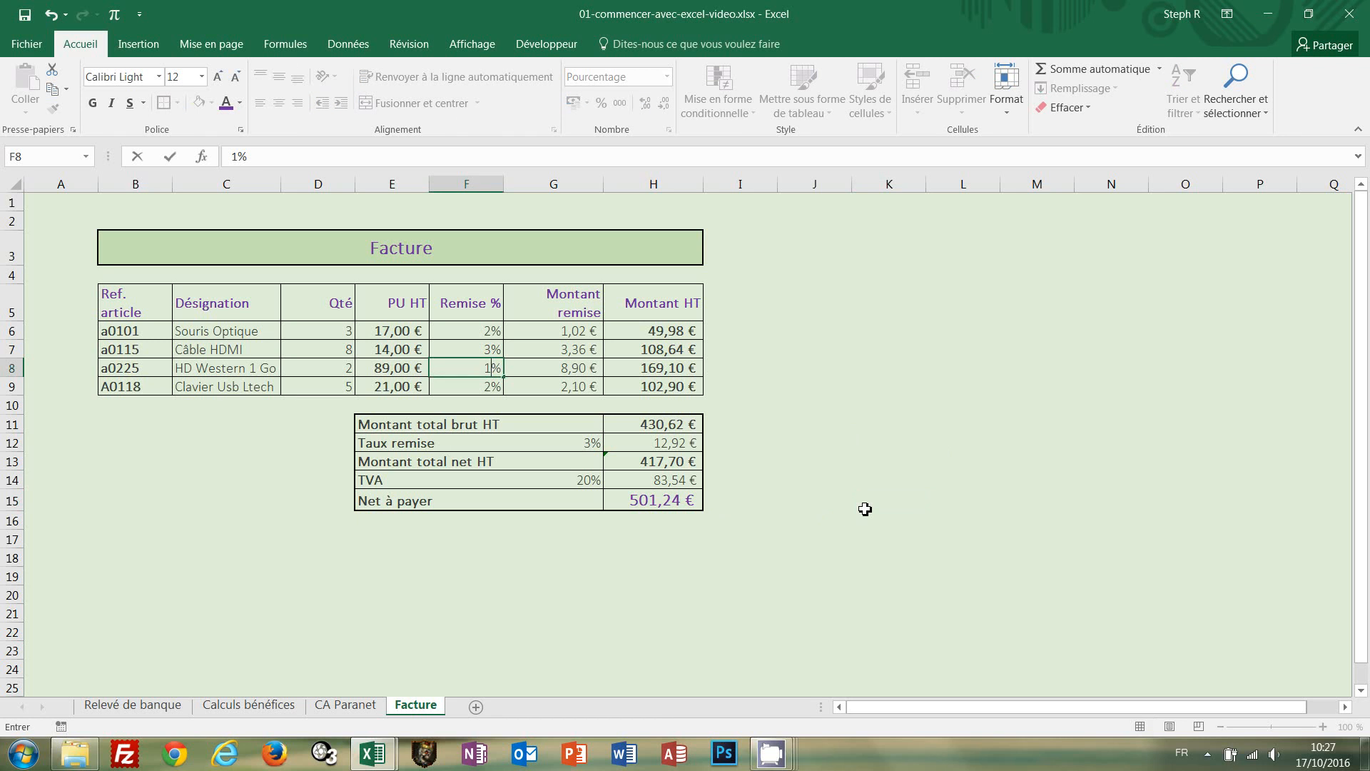
type("0")
key("ctrl+Return")
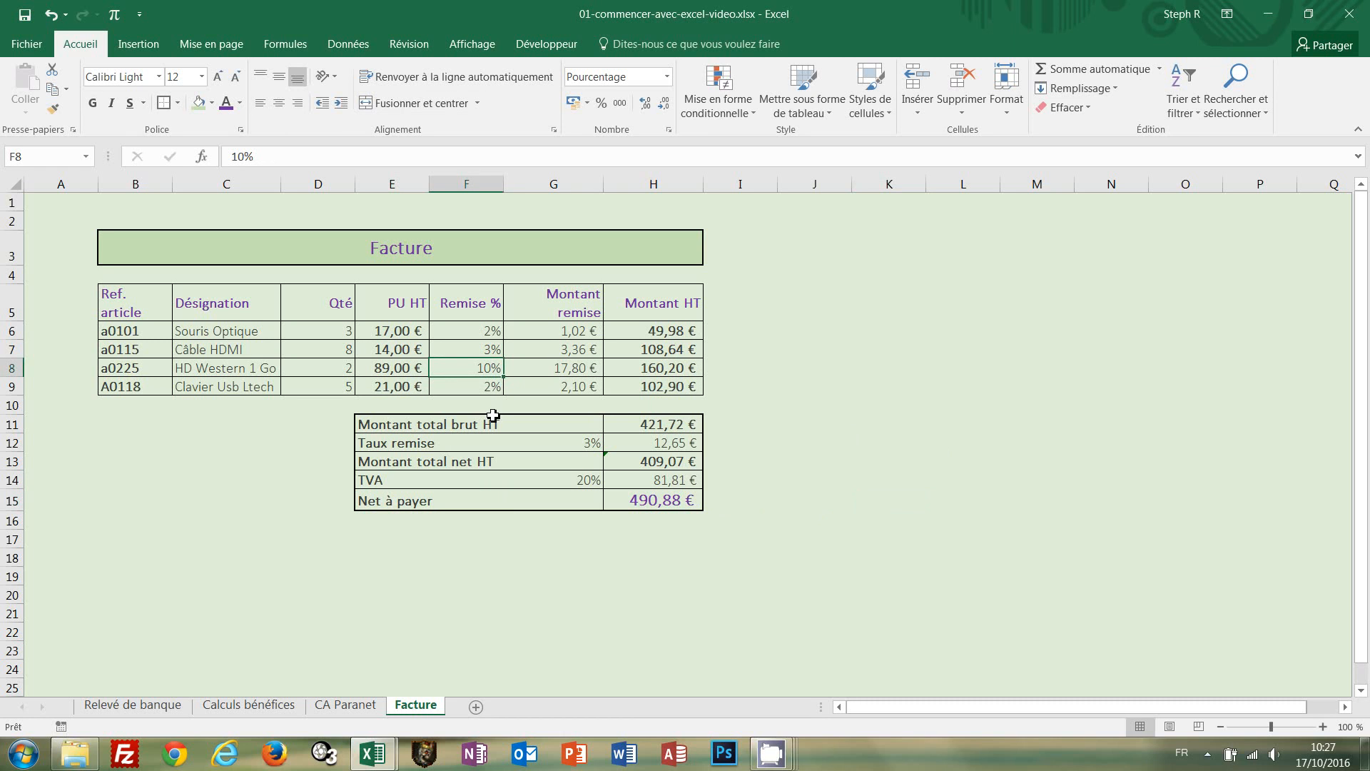
Step: Set the Souris Optique quantity in D6 to 10 and check the Net à payer cell H15
left_click(329, 334)
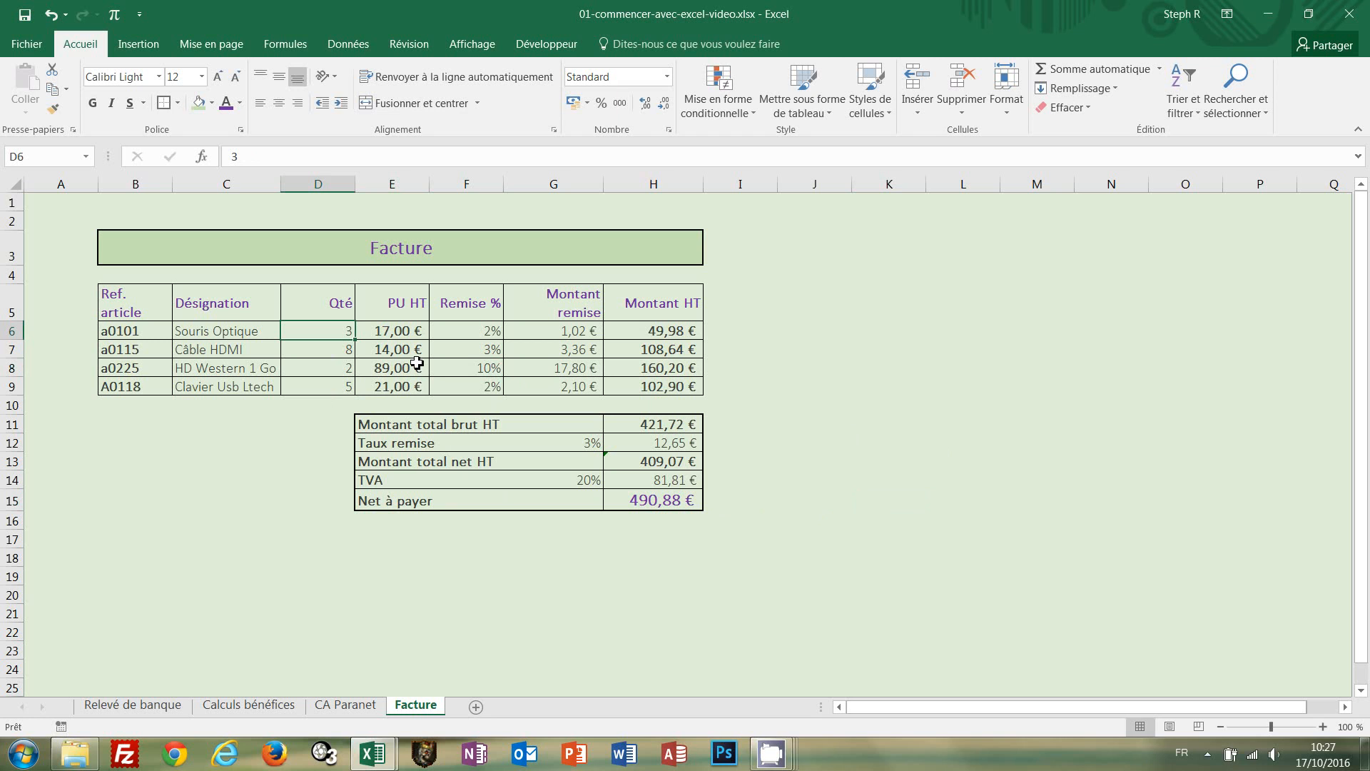
type("10")
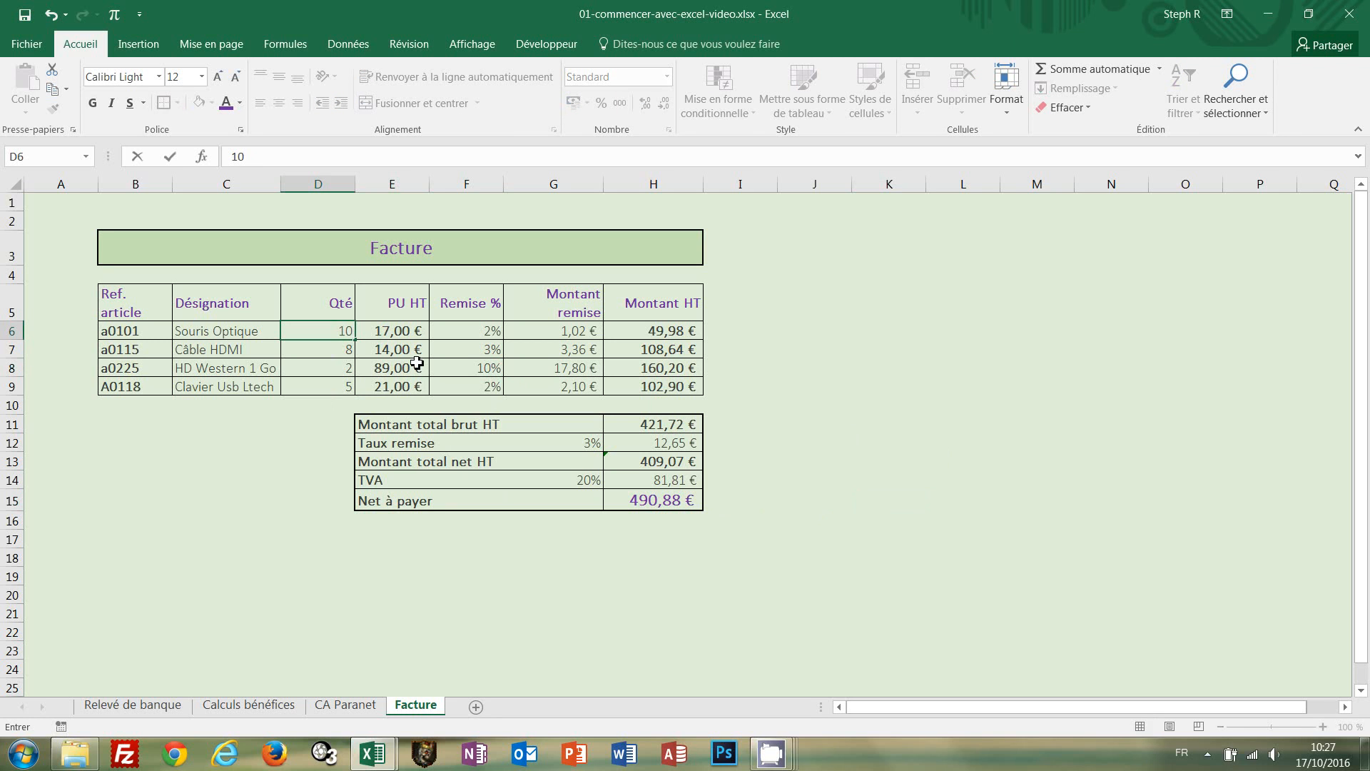
key("Return")
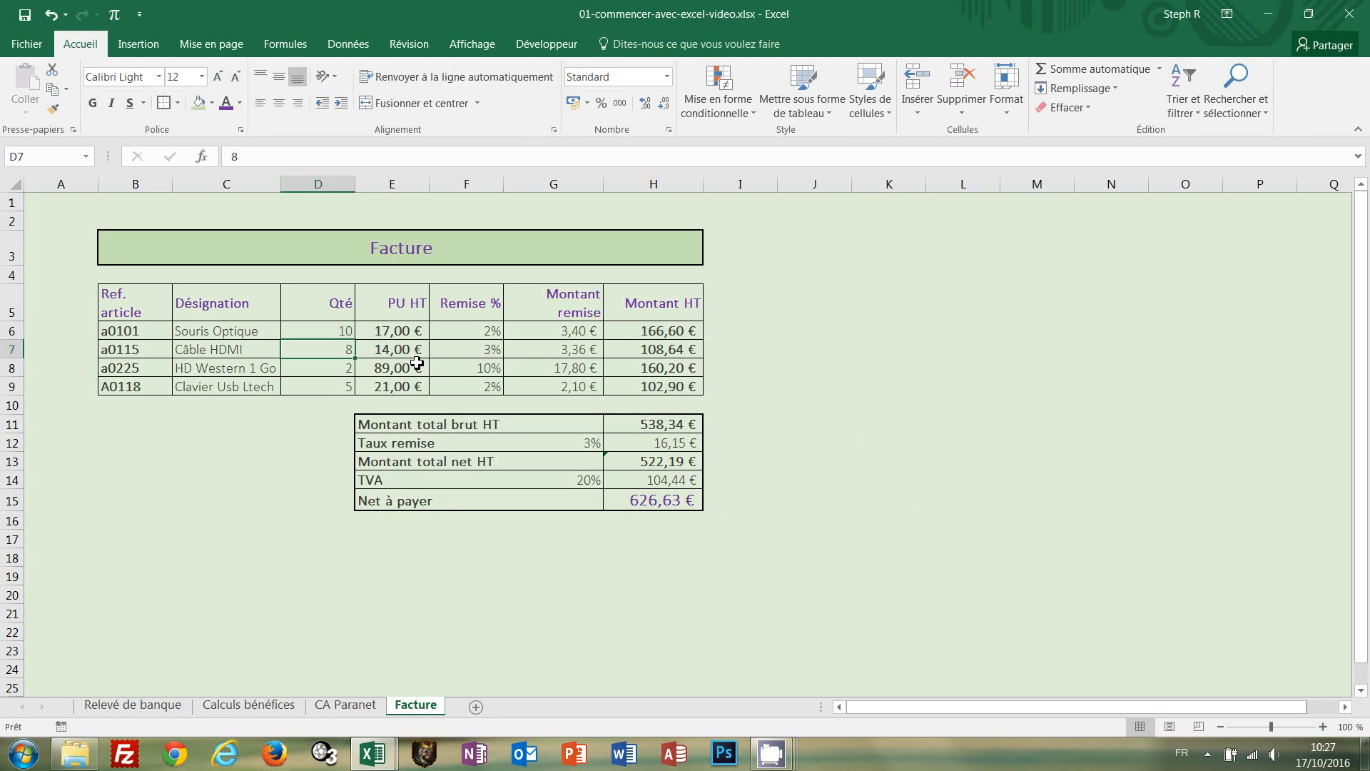
left_click(682, 498)
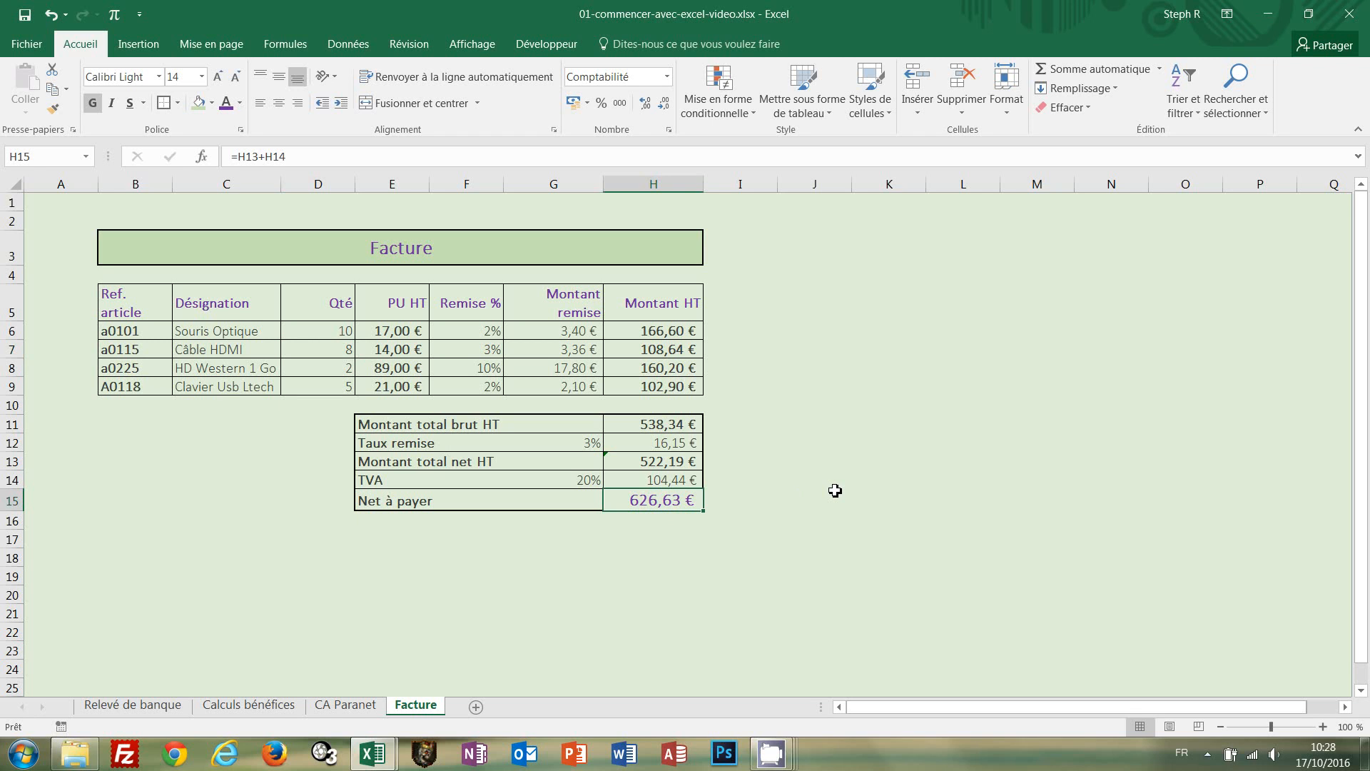
left_click(354, 575)
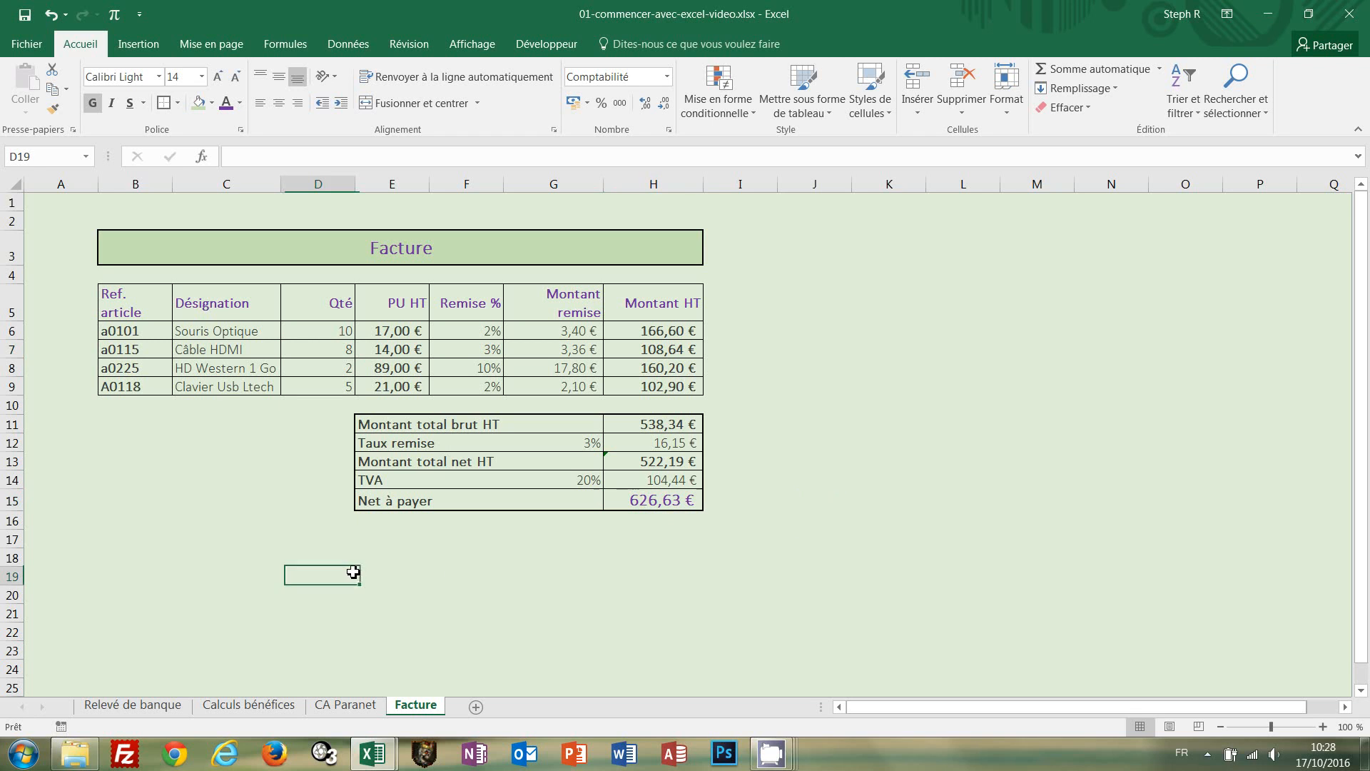